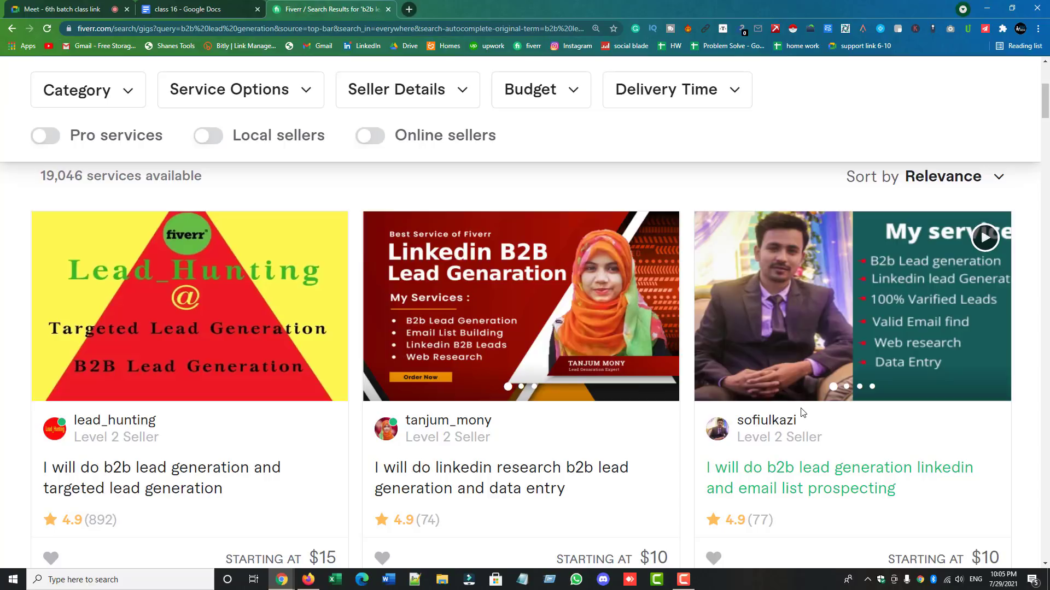
{"action": "scroll", "coordinate": [802, 413], "scroll_direction": "up", "scroll_amount": 5}
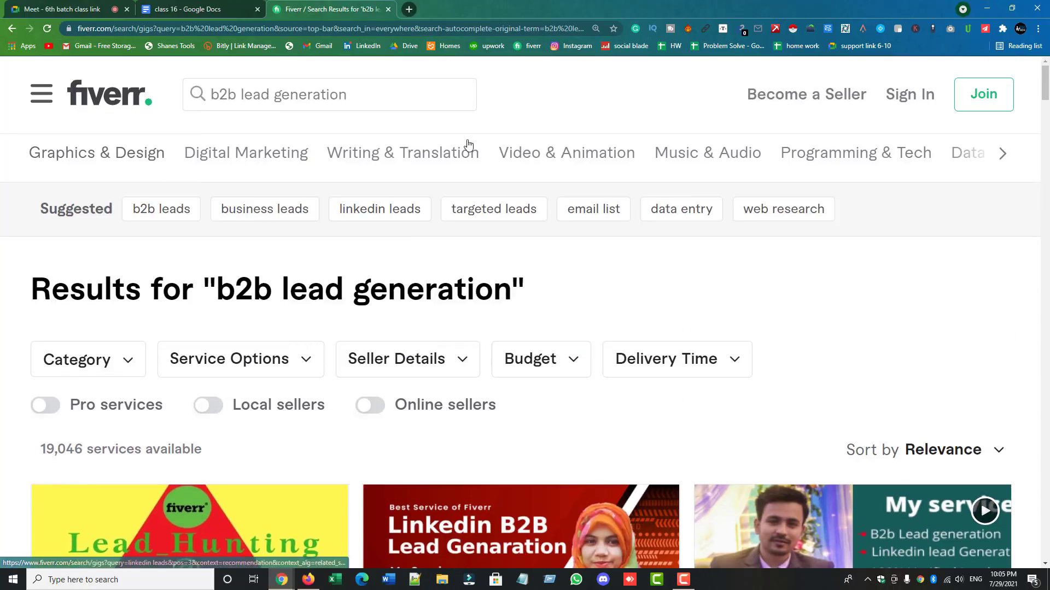
{"action": "left_click", "coordinate": [252, 101]}
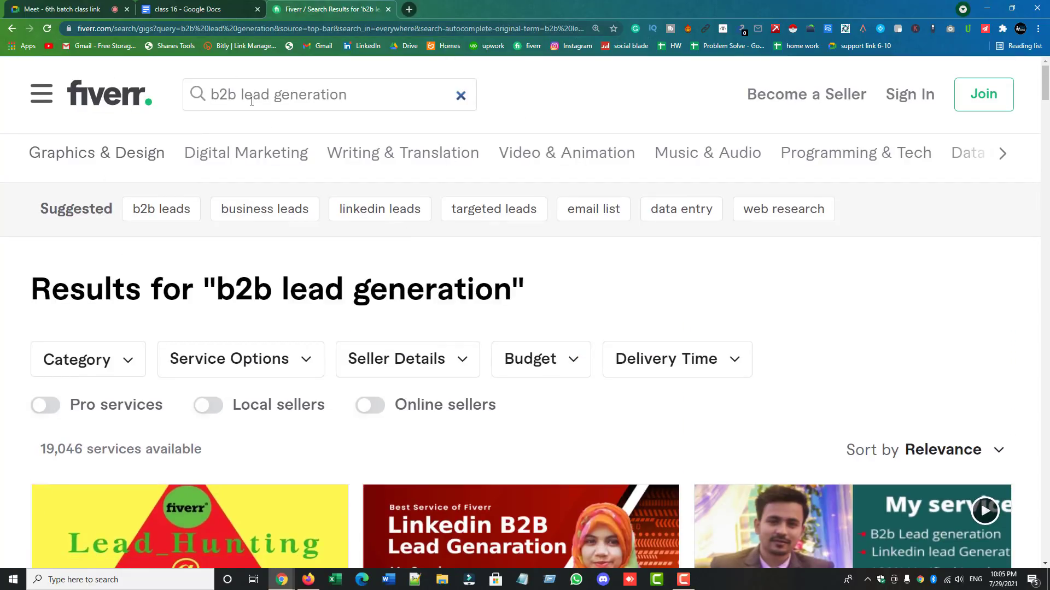
{"action": "left_click_drag", "start_coordinate": [352, 100], "coordinate": [209, 99]}
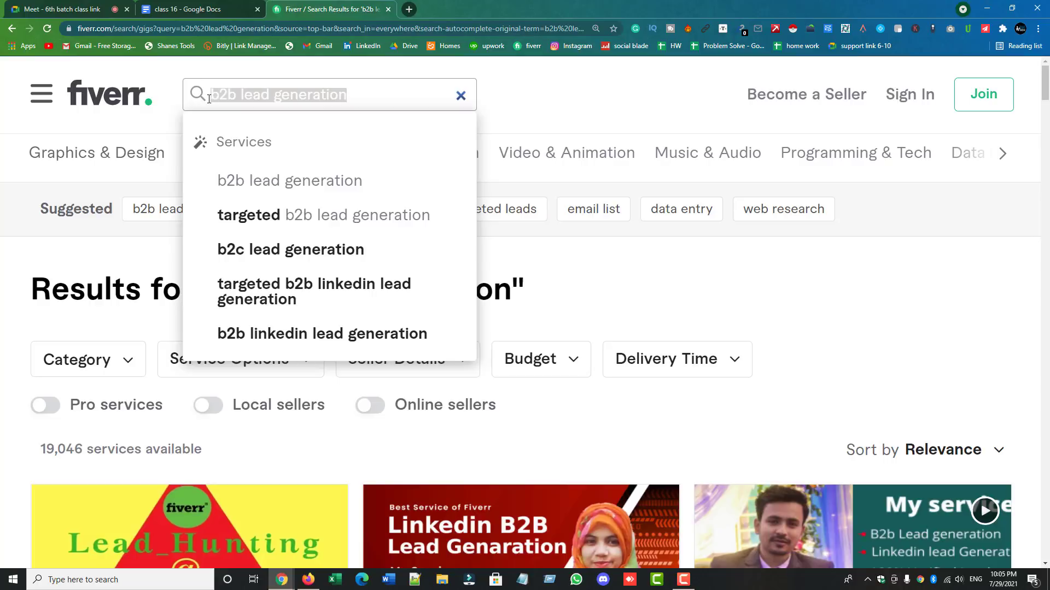
- Open the gig "I will do b2b lead generation linkedin and email list prospecting" in a new tab and switch to it
{"action": "scroll", "coordinate": [856, 299], "scroll_direction": "down", "scroll_amount": 5}
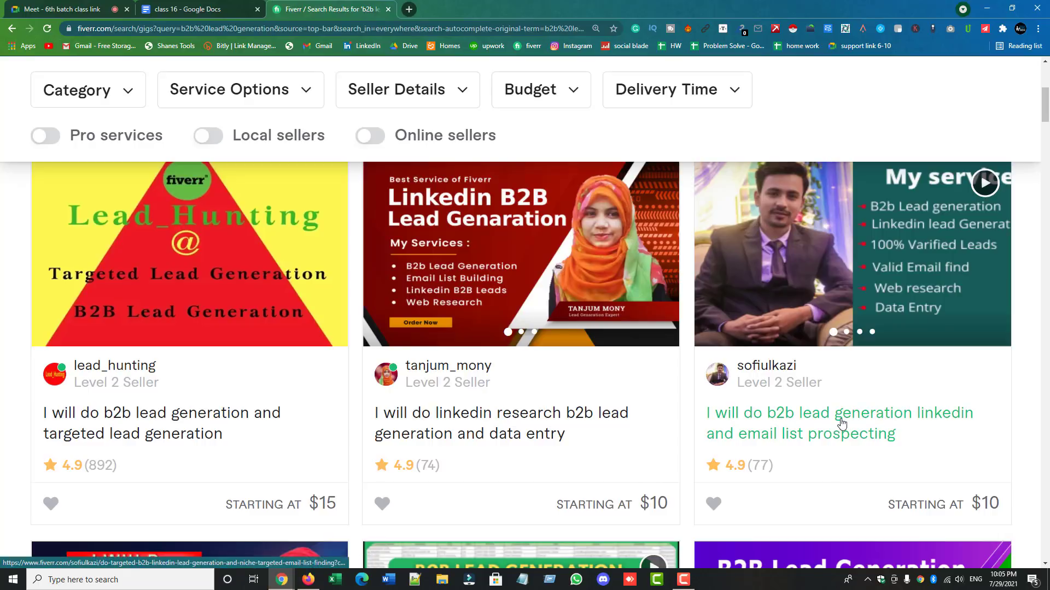
{"action": "right_click", "coordinate": [765, 420]}
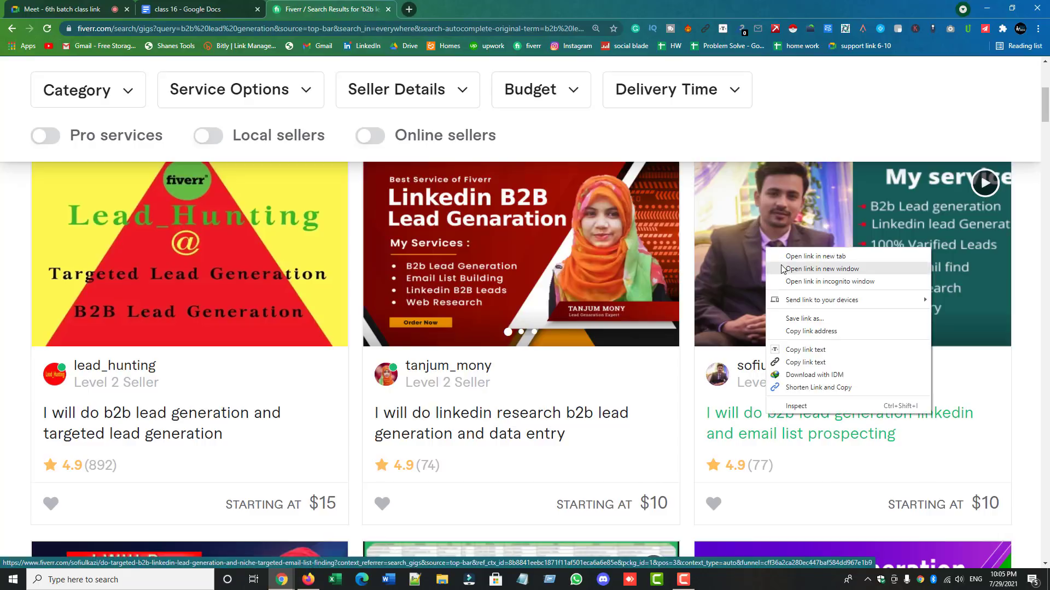
{"action": "left_click", "coordinate": [798, 256]}
{"action": "left_click", "coordinate": [462, 9]}
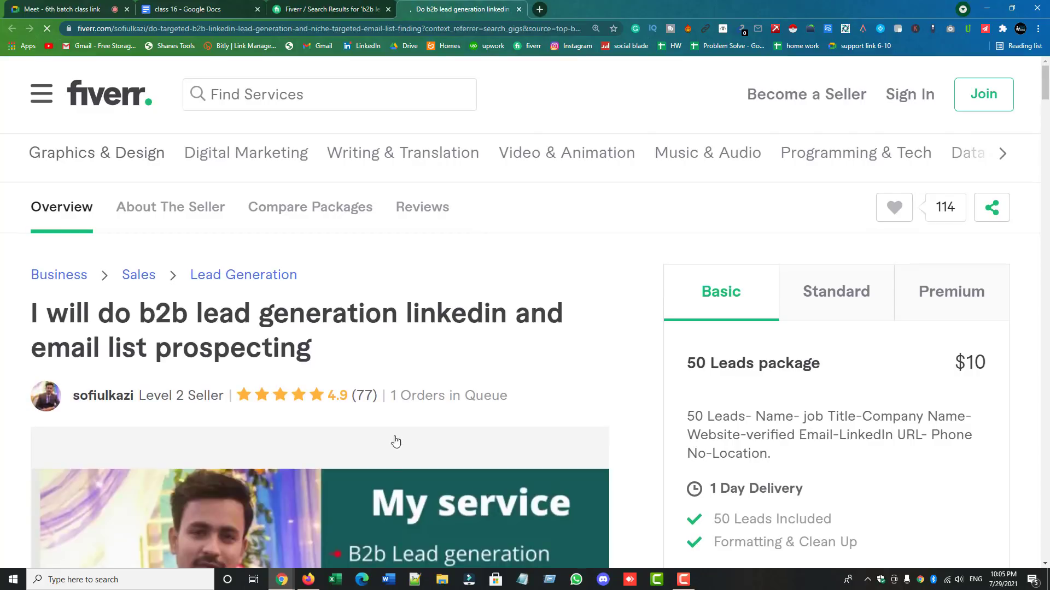
- Play the first seconds of the gig's introduction video and pause it
{"action": "scroll", "coordinate": [401, 420], "scroll_direction": "down", "scroll_amount": 9}
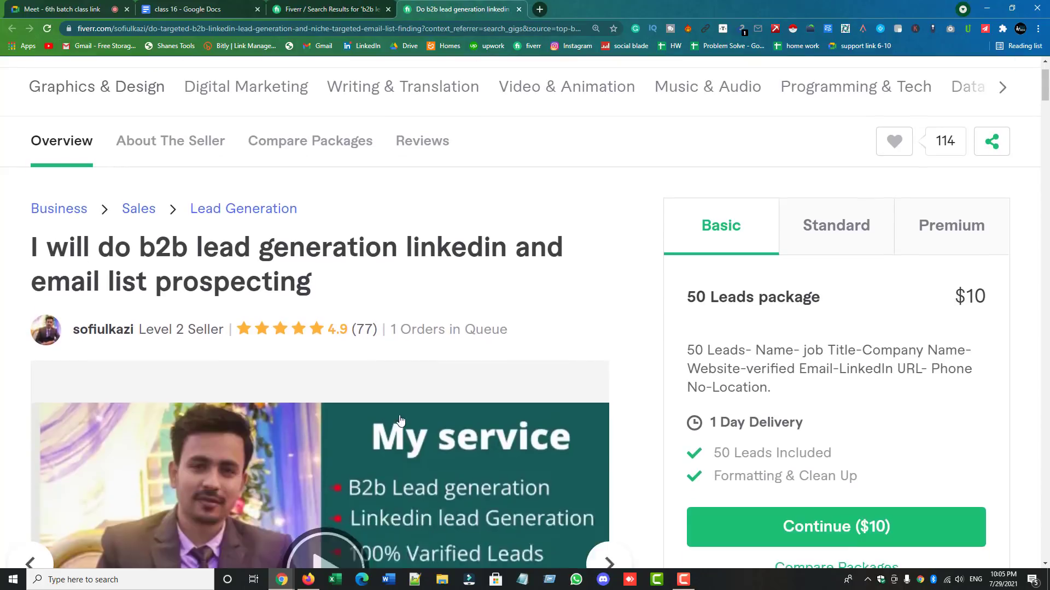
{"action": "scroll", "coordinate": [401, 419], "scroll_direction": "down", "scroll_amount": 3}
{"action": "scroll", "coordinate": [402, 420], "scroll_direction": "up", "scroll_amount": 8}
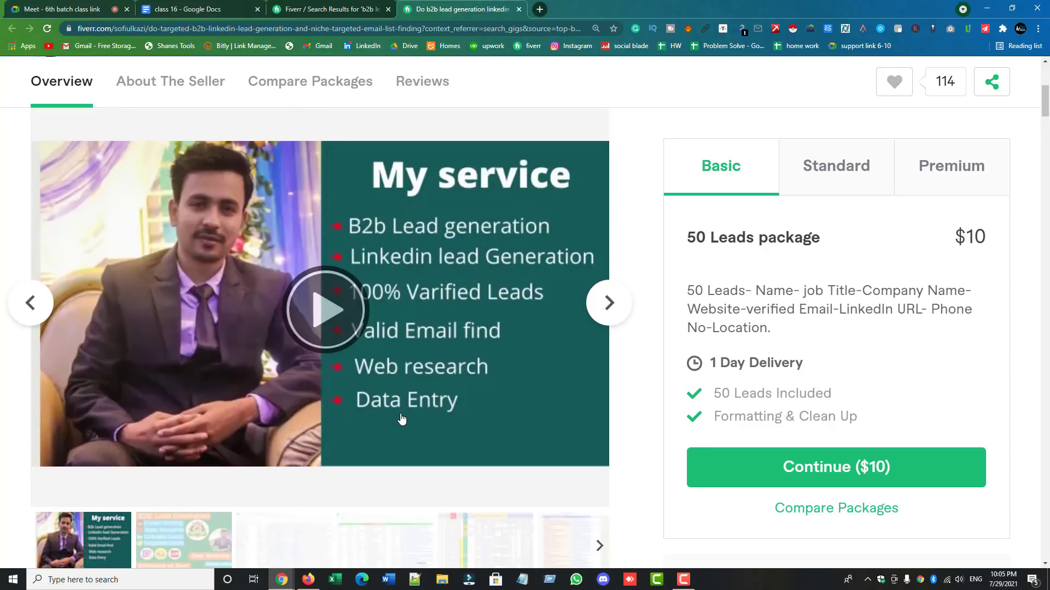
{"action": "left_click", "coordinate": [343, 435]}
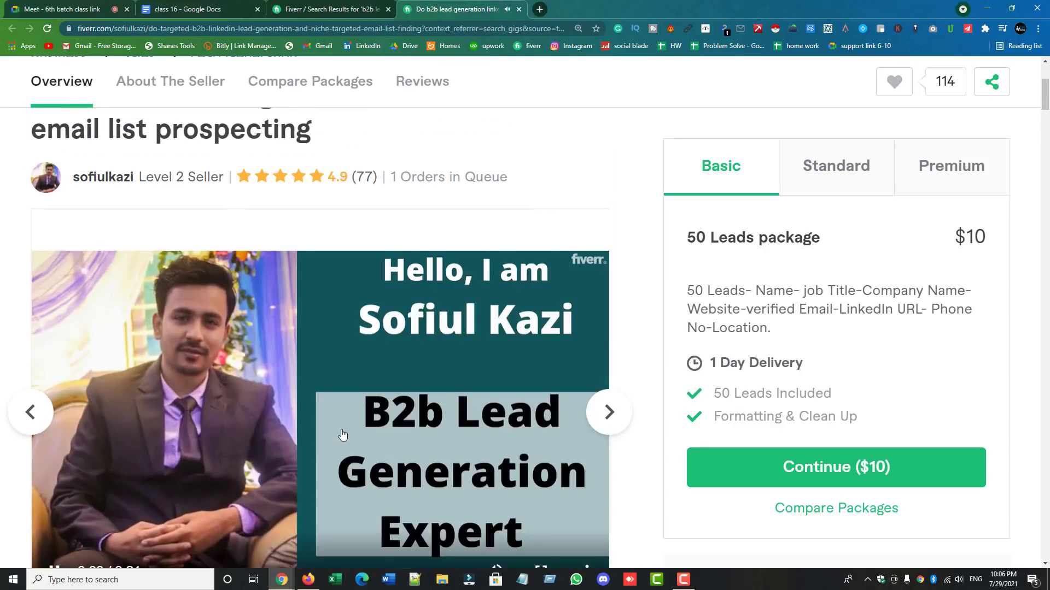
{"action": "scroll", "coordinate": [360, 339], "scroll_direction": "down", "scroll_amount": 3}
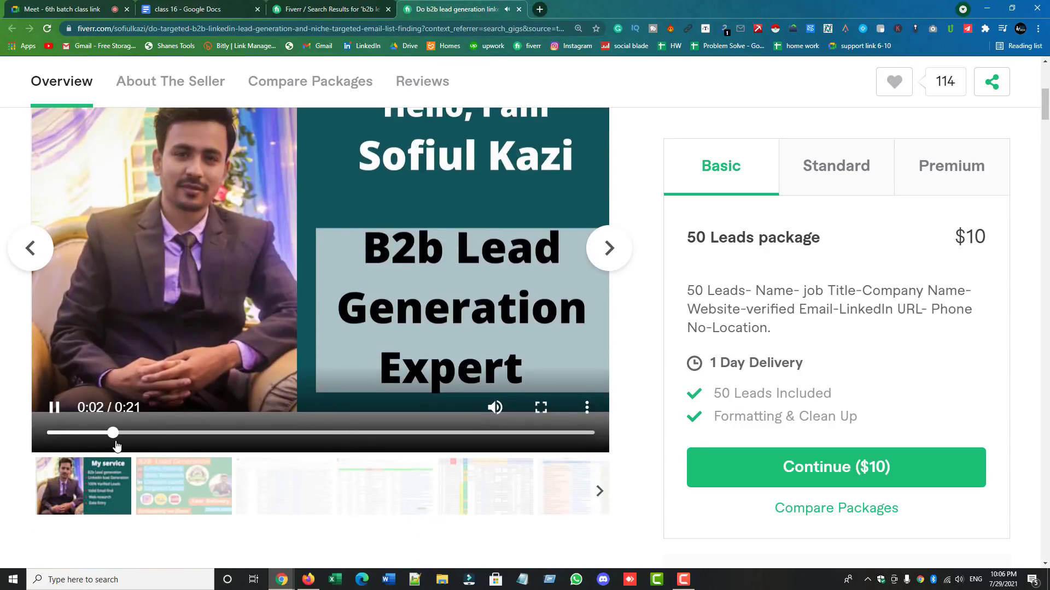
{"action": "left_click", "coordinate": [55, 408]}
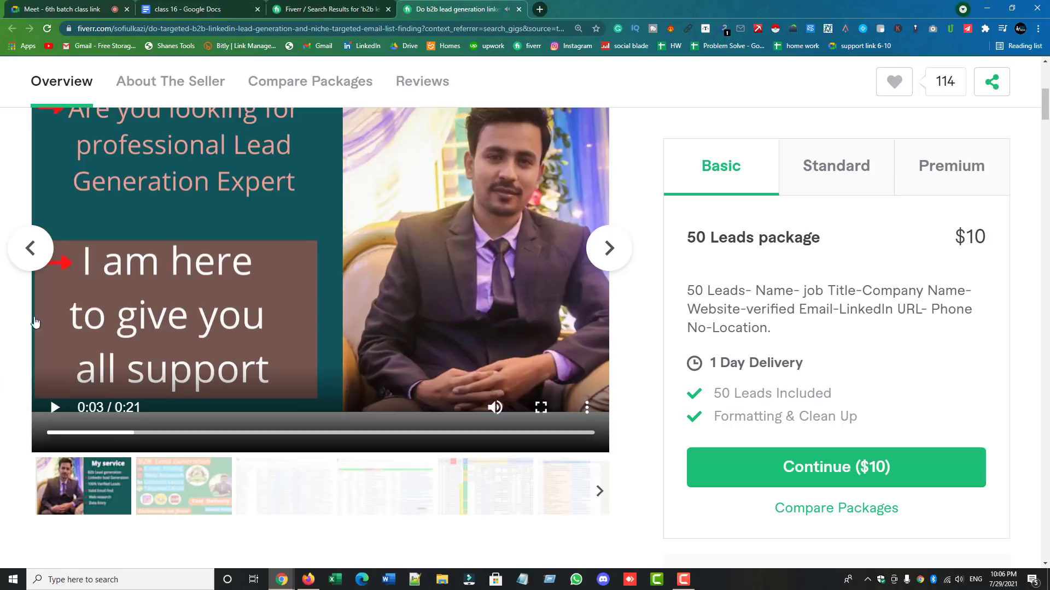
- Highlight the keyword phrase "b2b lead generation" in the gig's title
{"action": "scroll", "coordinate": [197, 339], "scroll_direction": "up", "scroll_amount": 4}
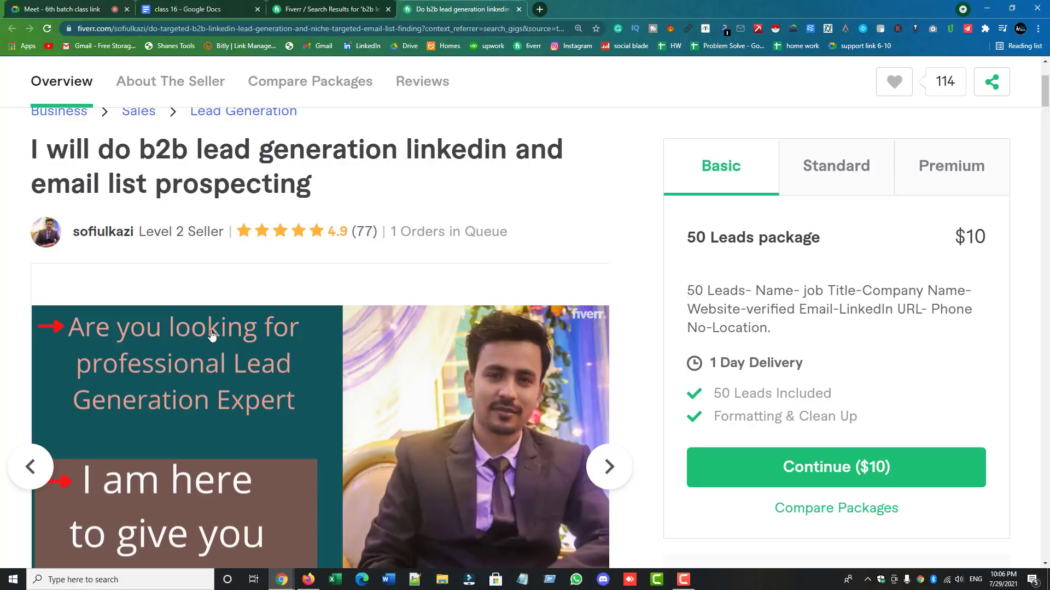
{"action": "scroll", "coordinate": [218, 332], "scroll_direction": "up", "scroll_amount": 2}
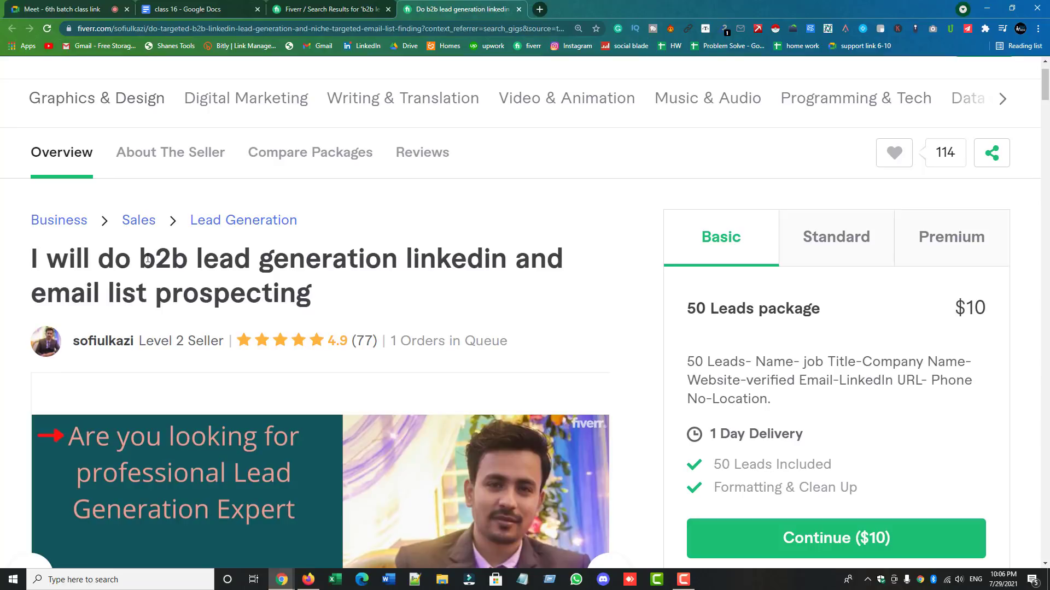
{"action": "left_click_drag", "start_coordinate": [141, 258], "coordinate": [397, 279]}
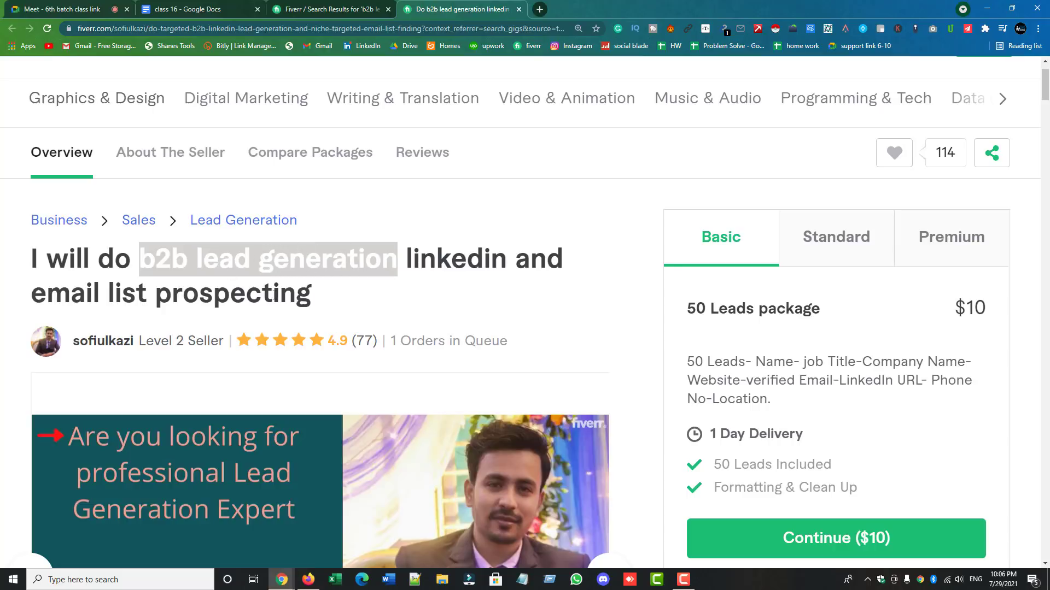
- Return to the search results and open the first two listed gigs in separate new tabs
{"action": "left_click", "coordinate": [336, 9]}
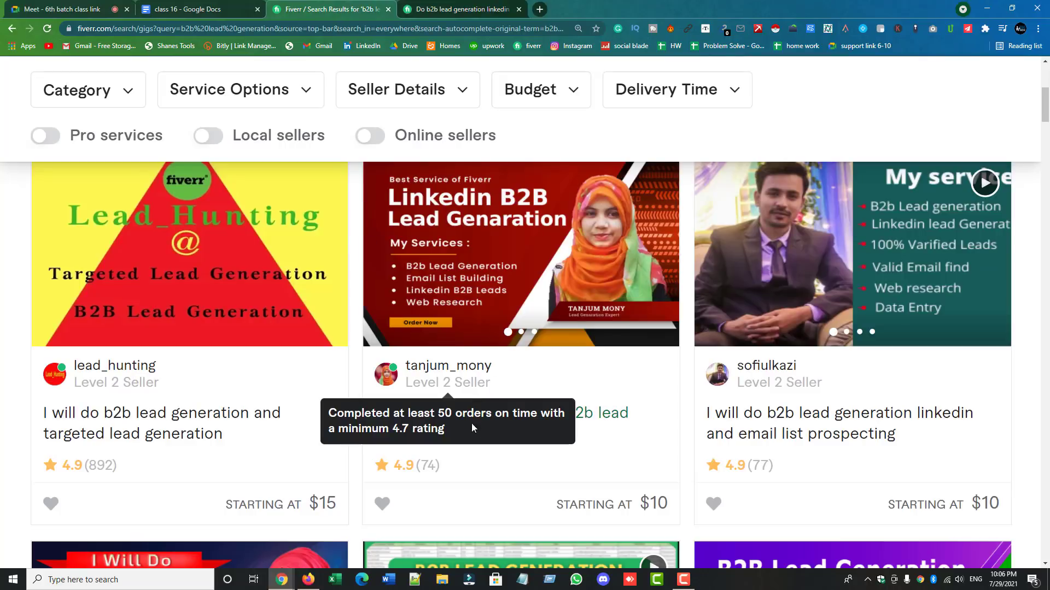
{"action": "right_click", "coordinate": [178, 421]}
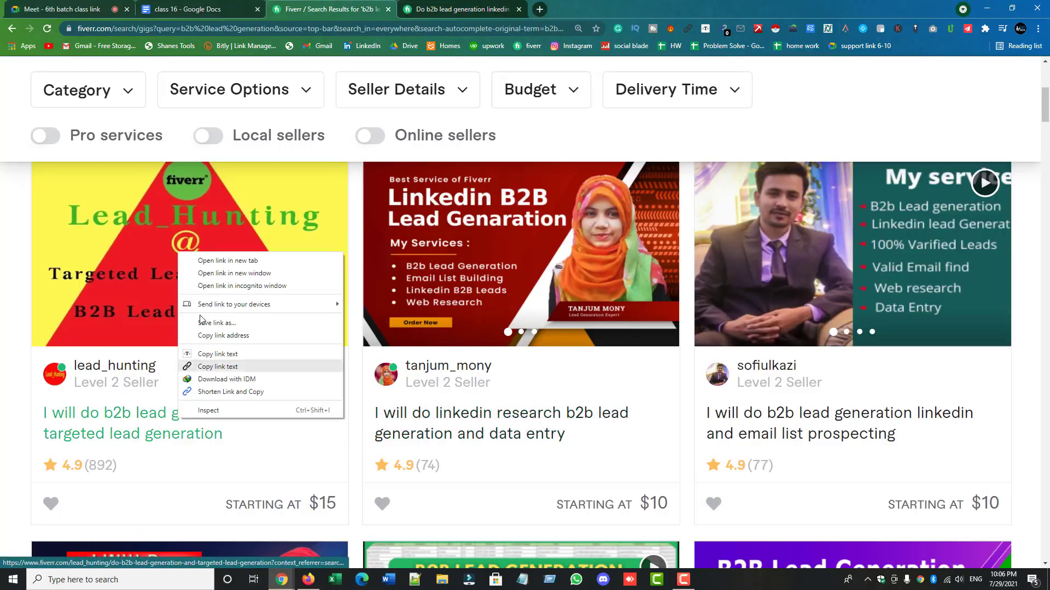
{"action": "left_click", "coordinate": [217, 261]}
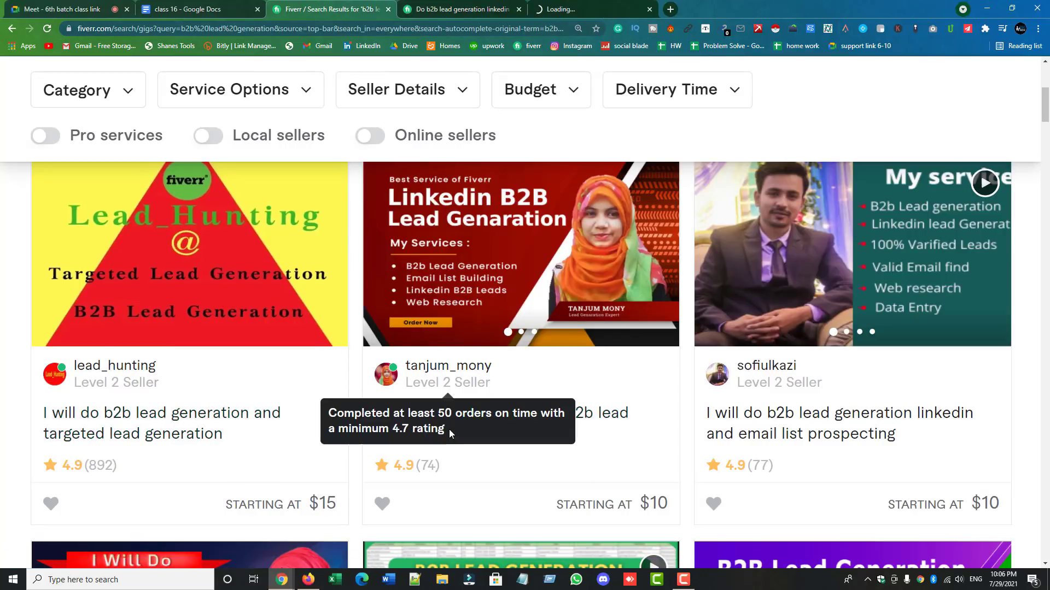
{"action": "right_click", "coordinate": [428, 426]}
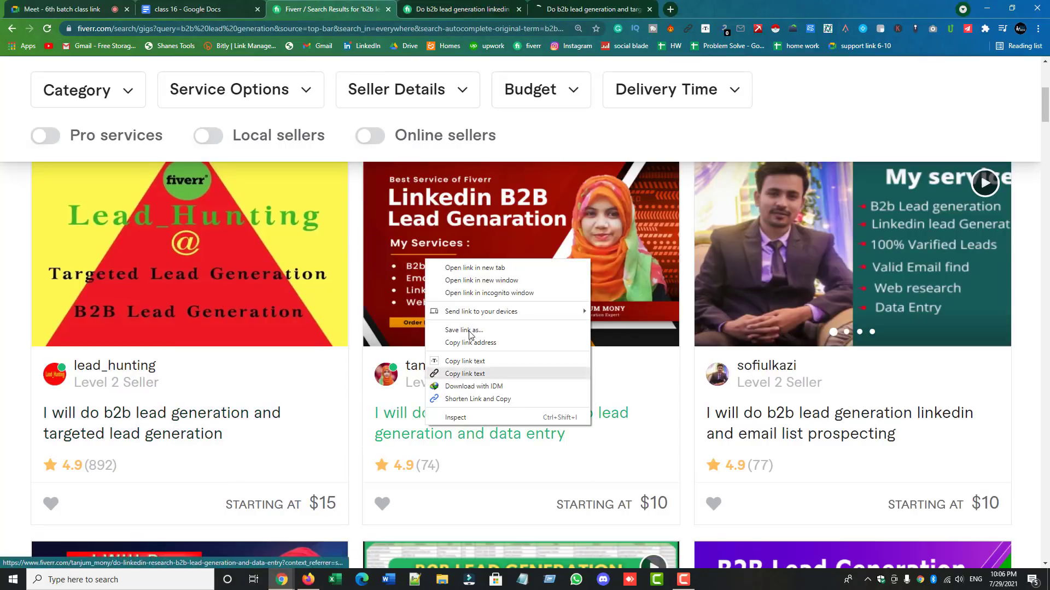
{"action": "left_click", "coordinate": [459, 268]}
- Sort the search results by Newest Arrivals and open the second and third listed gigs in new tabs
{"action": "scroll", "coordinate": [909, 238], "scroll_direction": "up", "scroll_amount": 3}
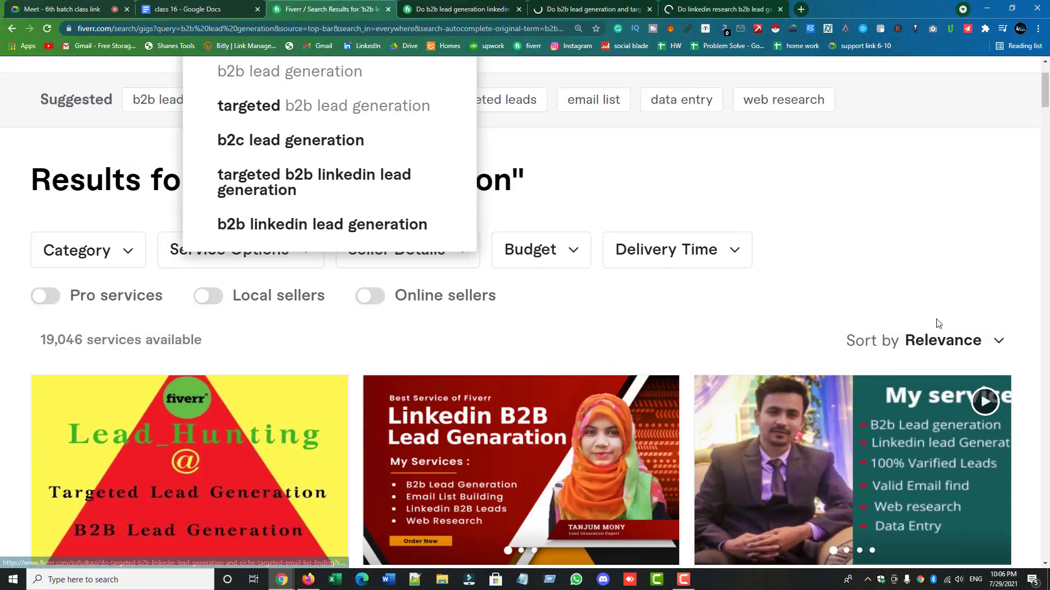
{"action": "left_click", "coordinate": [963, 344]}
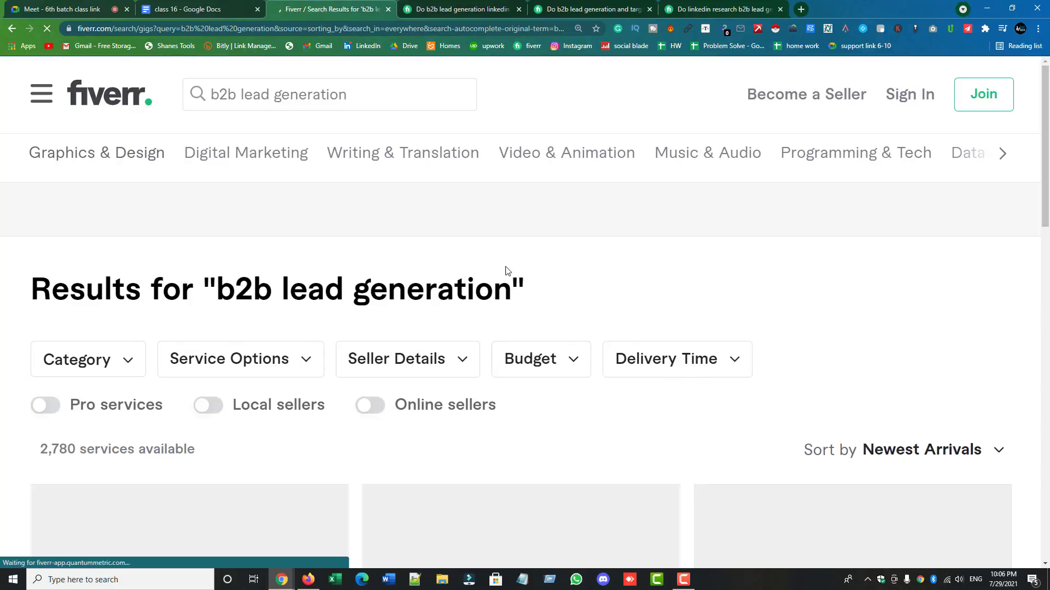
{"action": "scroll", "coordinate": [507, 267], "scroll_direction": "down", "scroll_amount": 7}
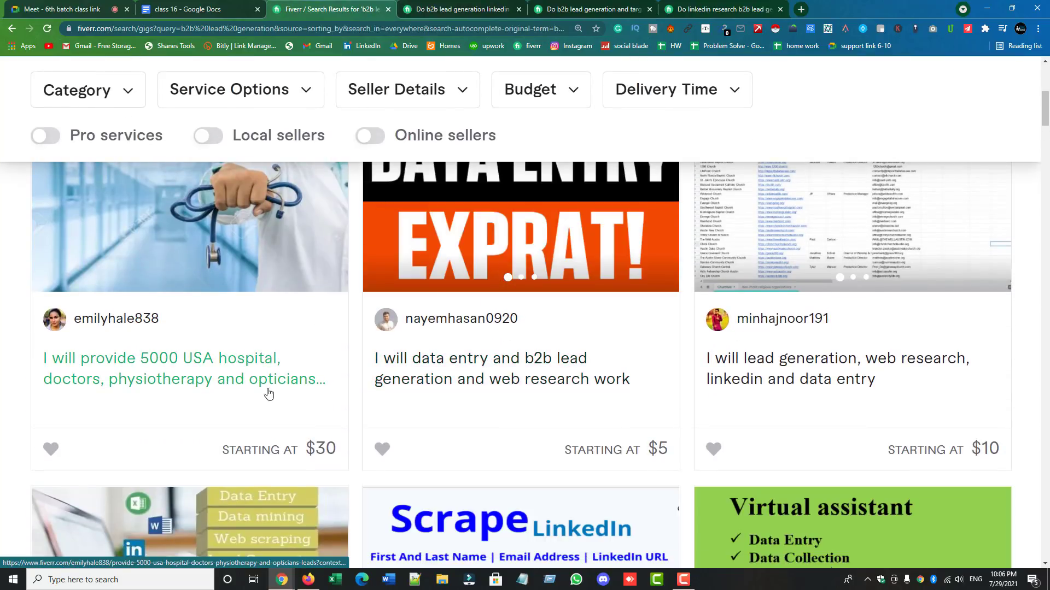
{"action": "right_click", "coordinate": [459, 371]}
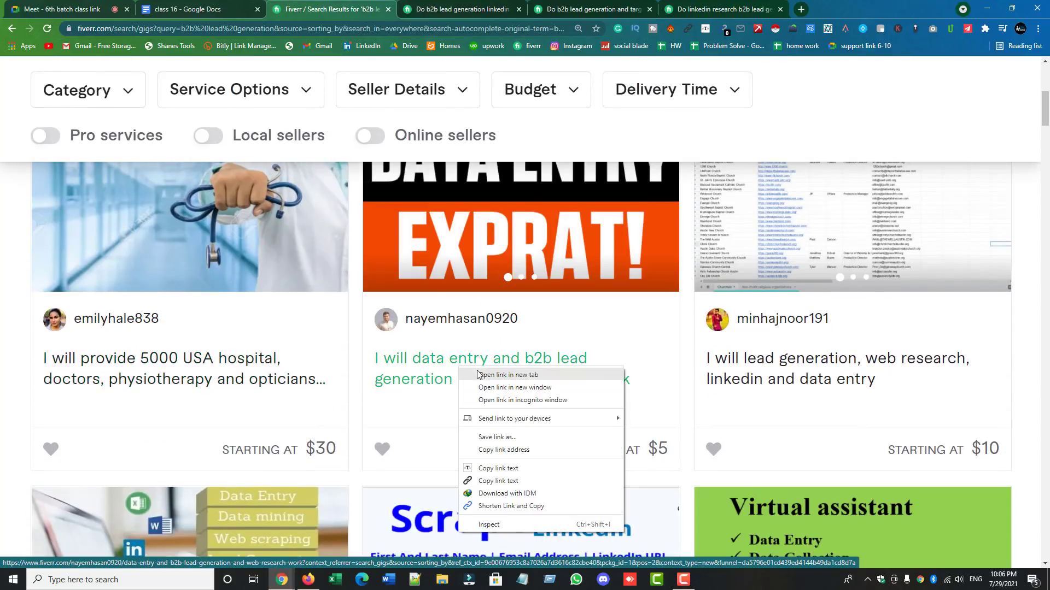
{"action": "left_click", "coordinate": [481, 374]}
{"action": "right_click", "coordinate": [779, 369]}
{"action": "left_click", "coordinate": [781, 372]}
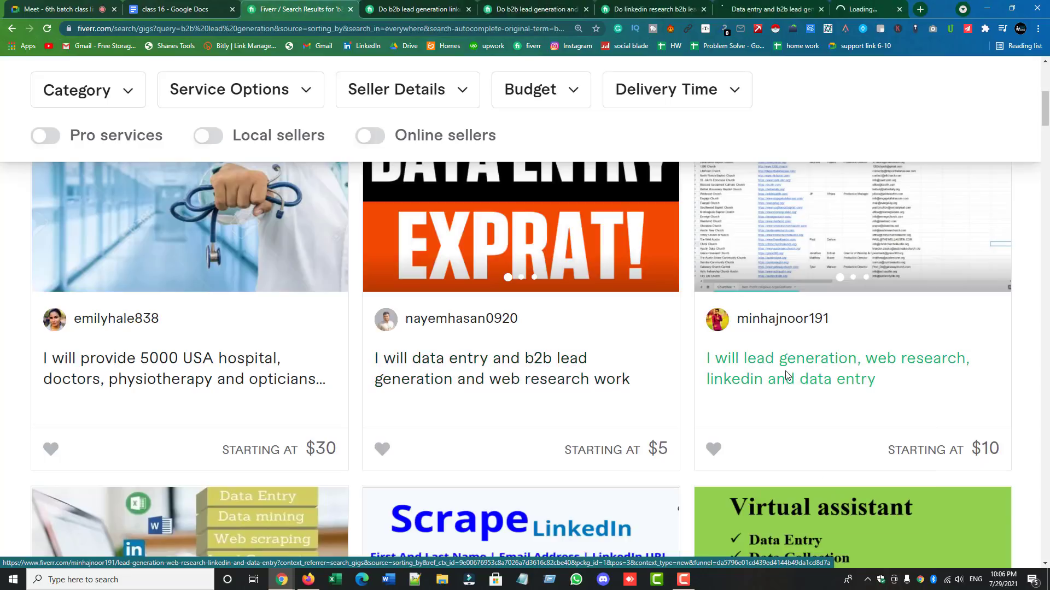
- Filter the search results by seller details to show only the New Seller level
{"action": "scroll", "coordinate": [670, 367], "scroll_direction": "up", "scroll_amount": 7}
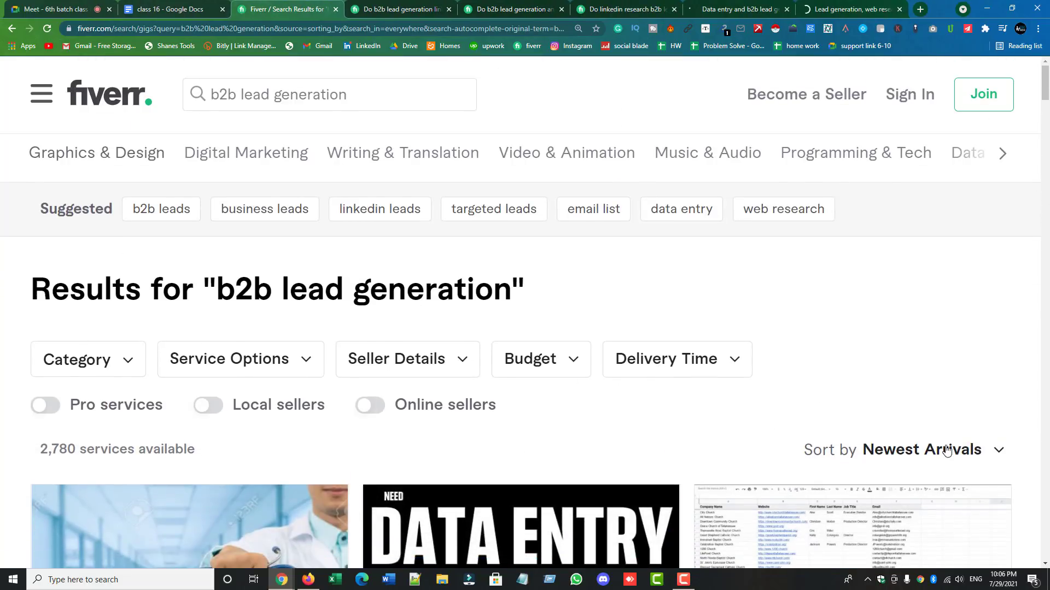
{"action": "left_click", "coordinate": [428, 372]}
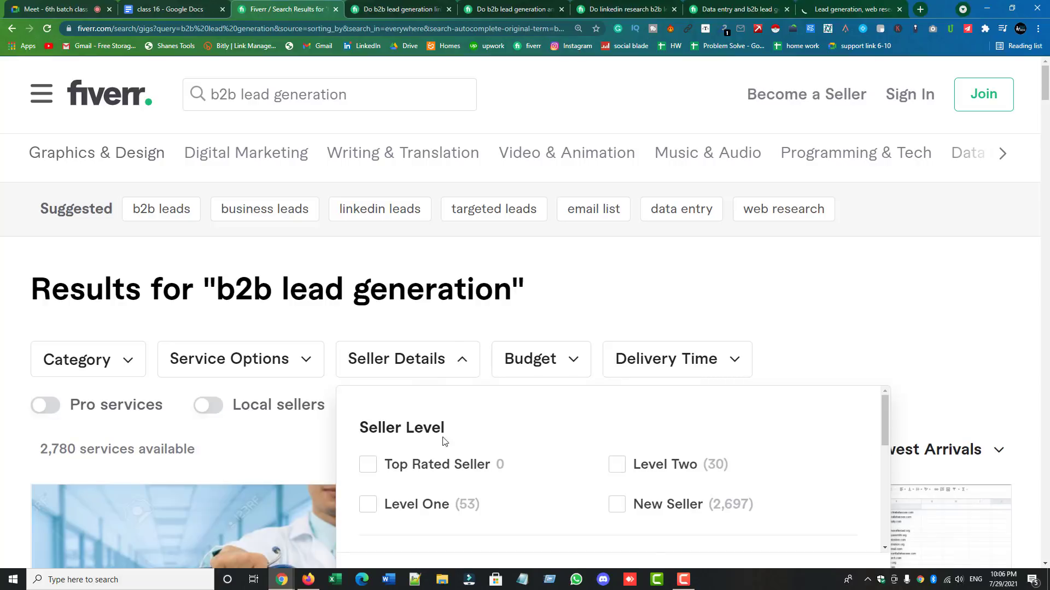
{"action": "scroll", "coordinate": [635, 500], "scroll_direction": "down", "scroll_amount": 8}
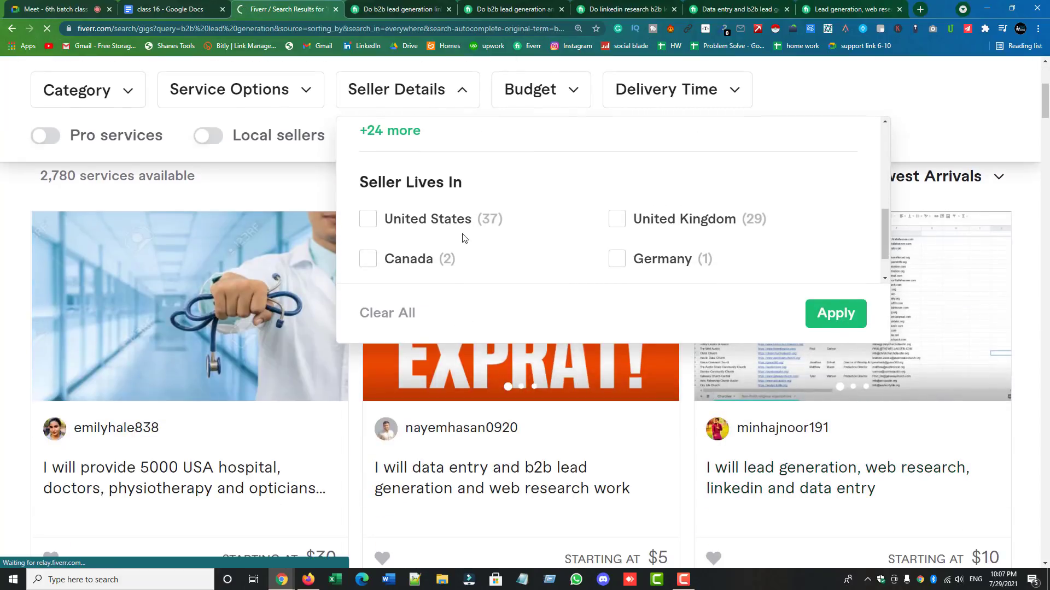
{"action": "left_click", "coordinate": [837, 321]}
{"action": "scroll", "coordinate": [508, 246], "scroll_direction": "down", "scroll_amount": 5}
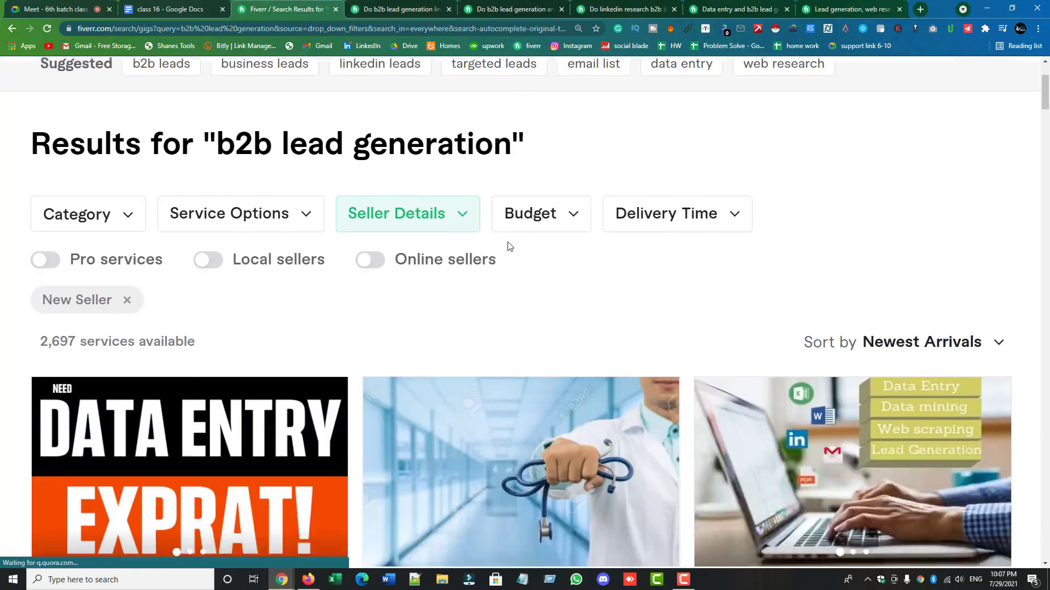
{"action": "scroll", "coordinate": [507, 245], "scroll_direction": "down", "scroll_amount": 2}
- Sort the New Seller results by Relevance and check the seller level filter options
{"action": "scroll", "coordinate": [468, 272], "scroll_direction": "up", "scroll_amount": 3}
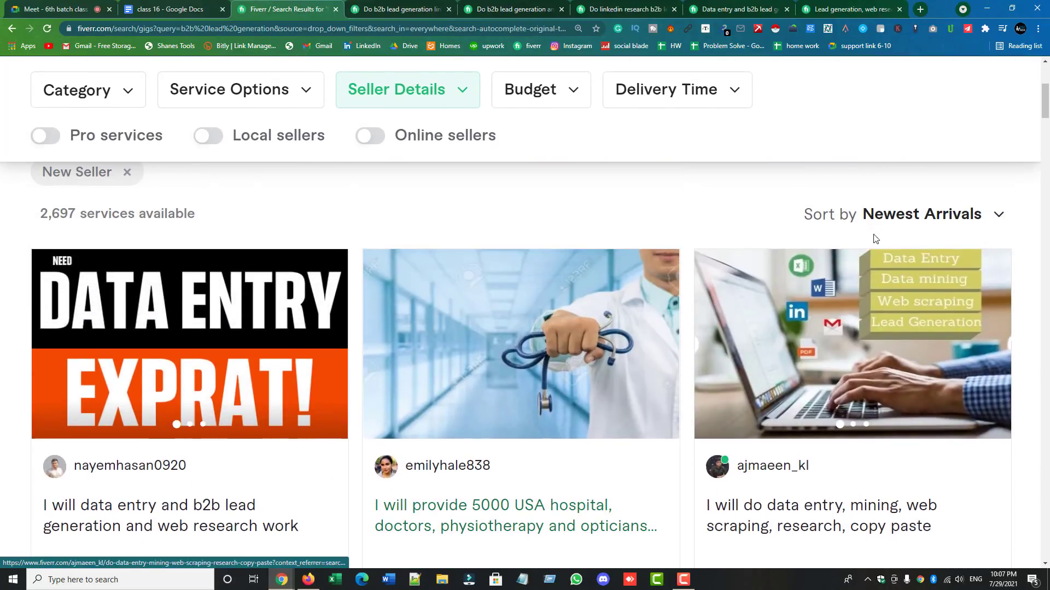
{"action": "left_click", "coordinate": [887, 217]}
{"action": "left_click", "coordinate": [810, 271]}
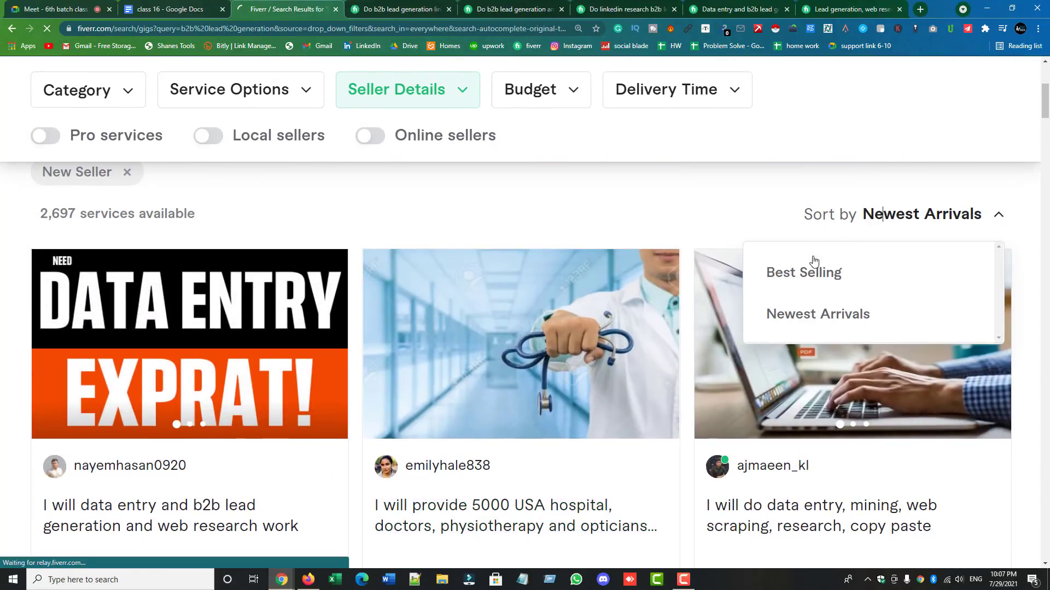
{"action": "scroll", "coordinate": [602, 225], "scroll_direction": "down", "scroll_amount": 3}
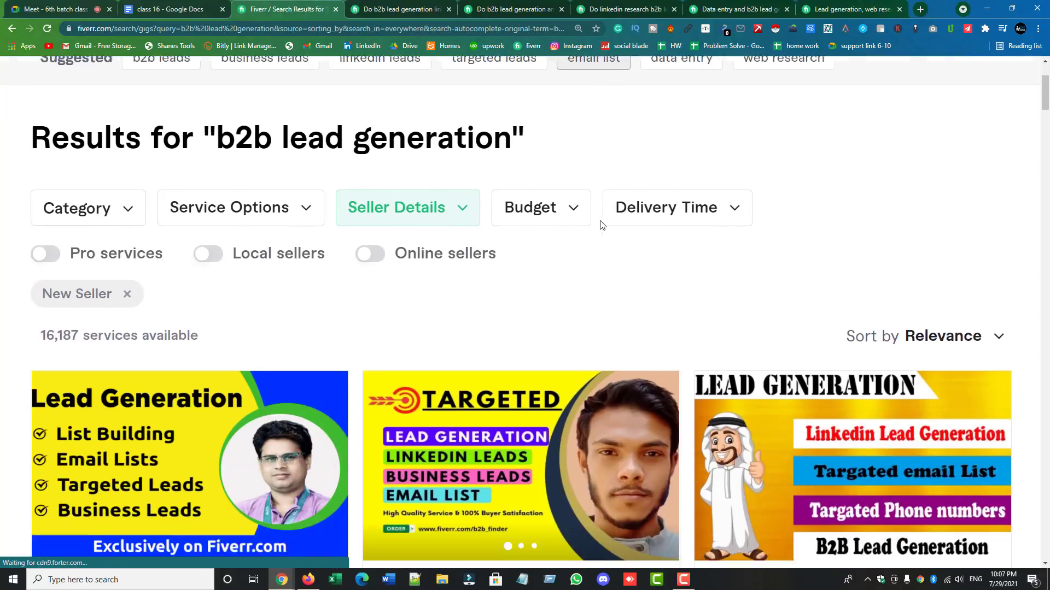
{"action": "left_click", "coordinate": [408, 205]}
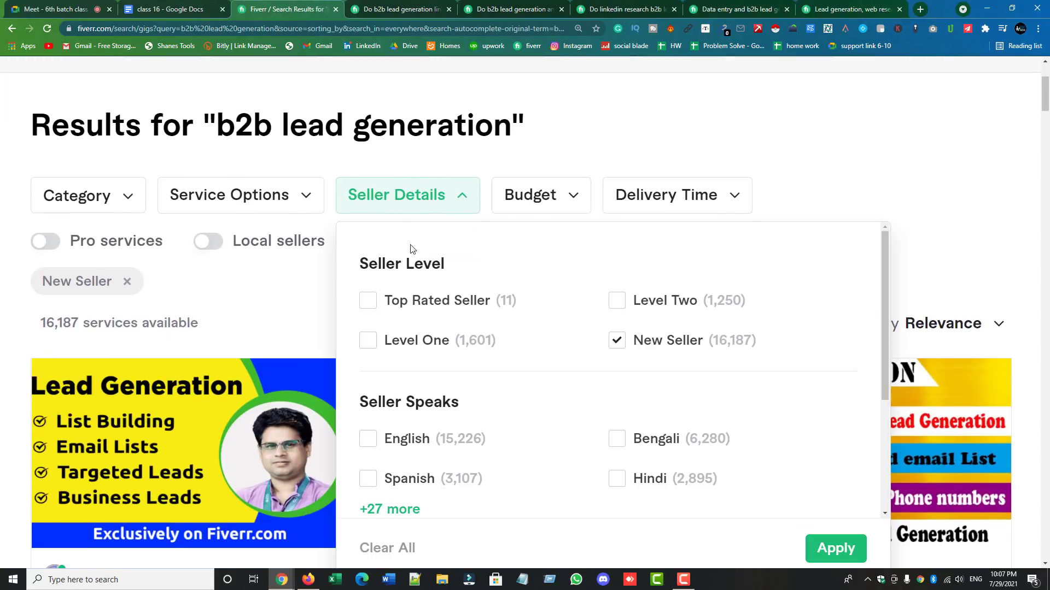
- Open the first and third gigs of the New Seller results in new tabs
{"action": "scroll", "coordinate": [304, 293], "scroll_direction": "down", "scroll_amount": 6}
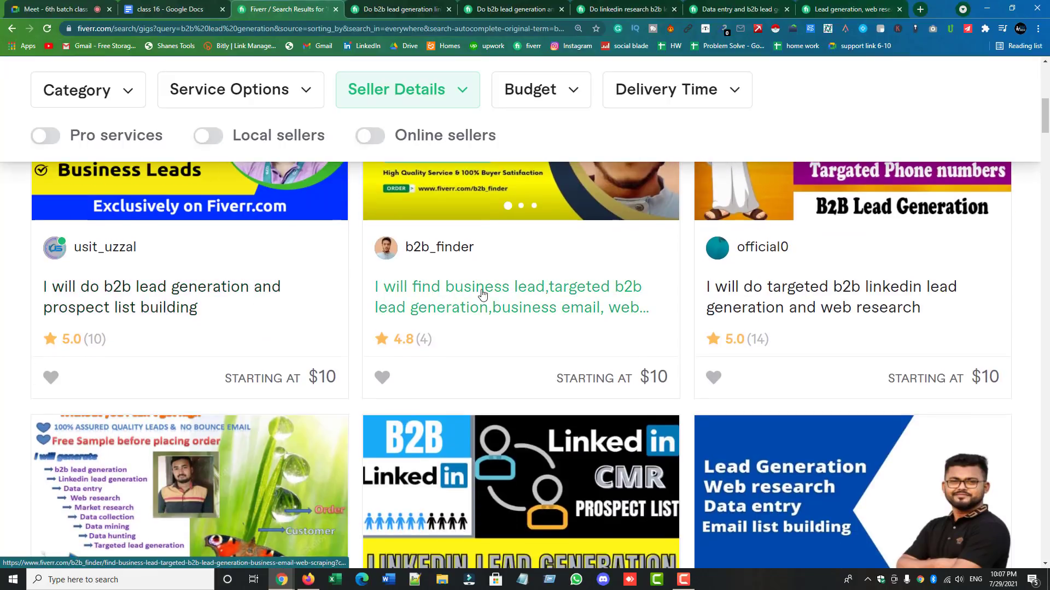
{"action": "scroll", "coordinate": [636, 327], "scroll_direction": "up", "scroll_amount": 3}
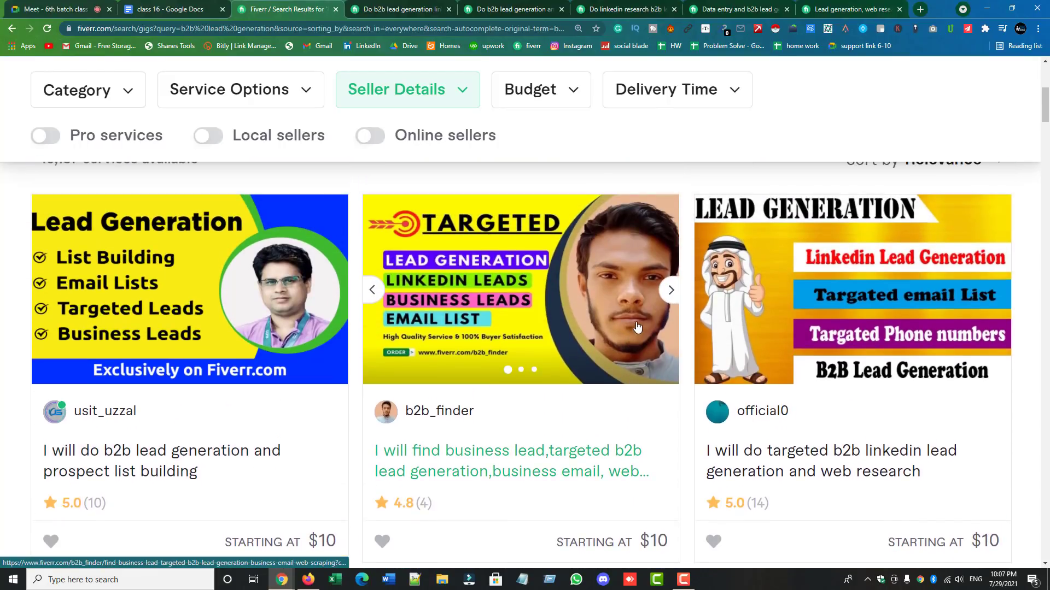
{"action": "right_click", "coordinate": [145, 453]}
{"action": "left_click", "coordinate": [189, 294]}
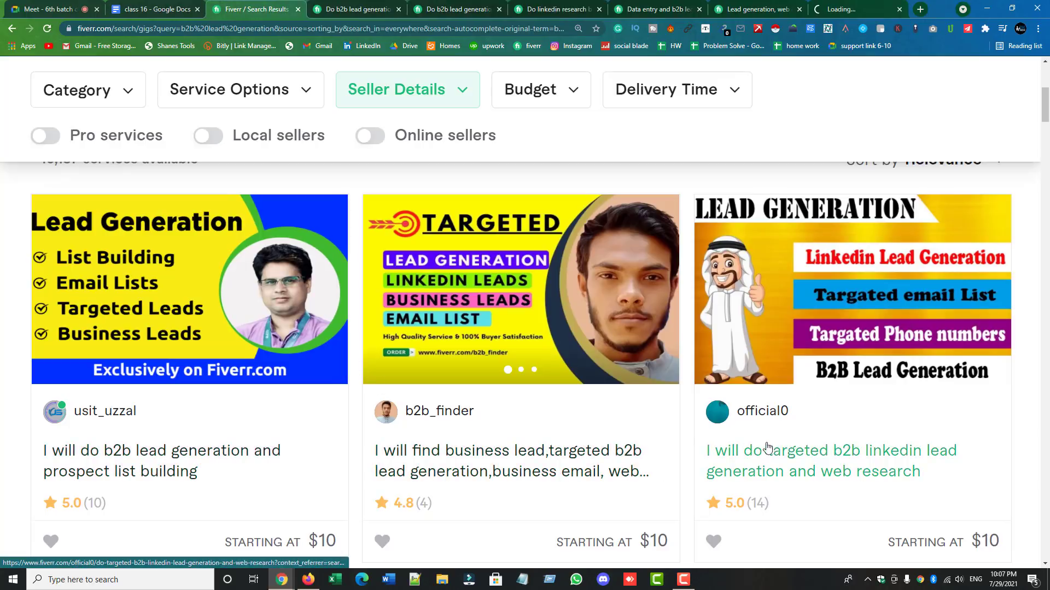
{"action": "right_click", "coordinate": [793, 454]}
{"action": "left_click", "coordinate": [809, 291]}
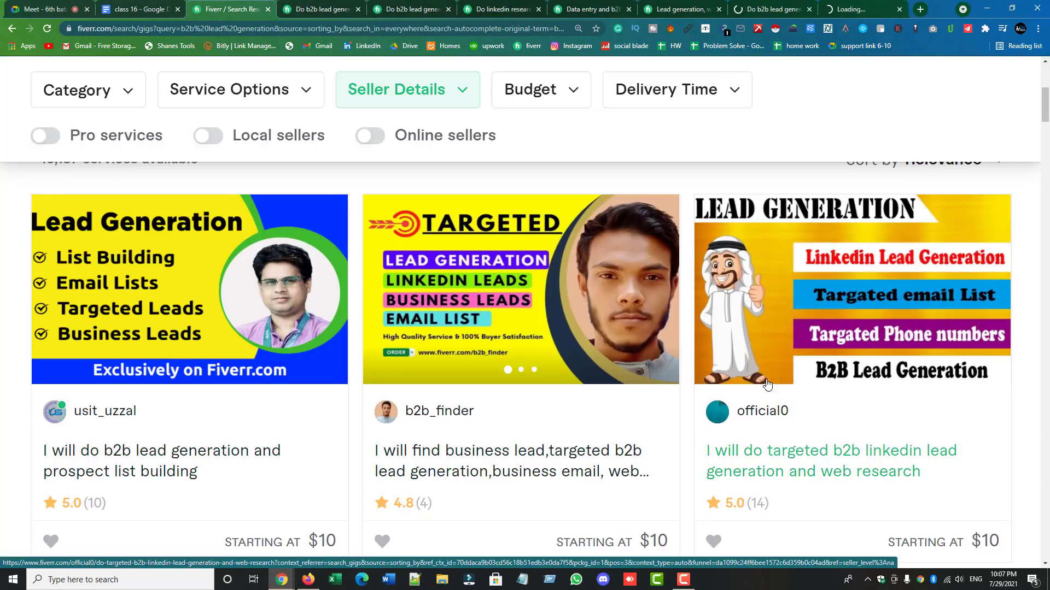
- Open the New Seller gig "I will do b2b lead generation and build a prospect list" in a new tab
{"action": "scroll", "coordinate": [764, 383], "scroll_direction": "down", "scroll_amount": 4}
{"action": "scroll", "coordinate": [764, 382], "scroll_direction": "down", "scroll_amount": 3}
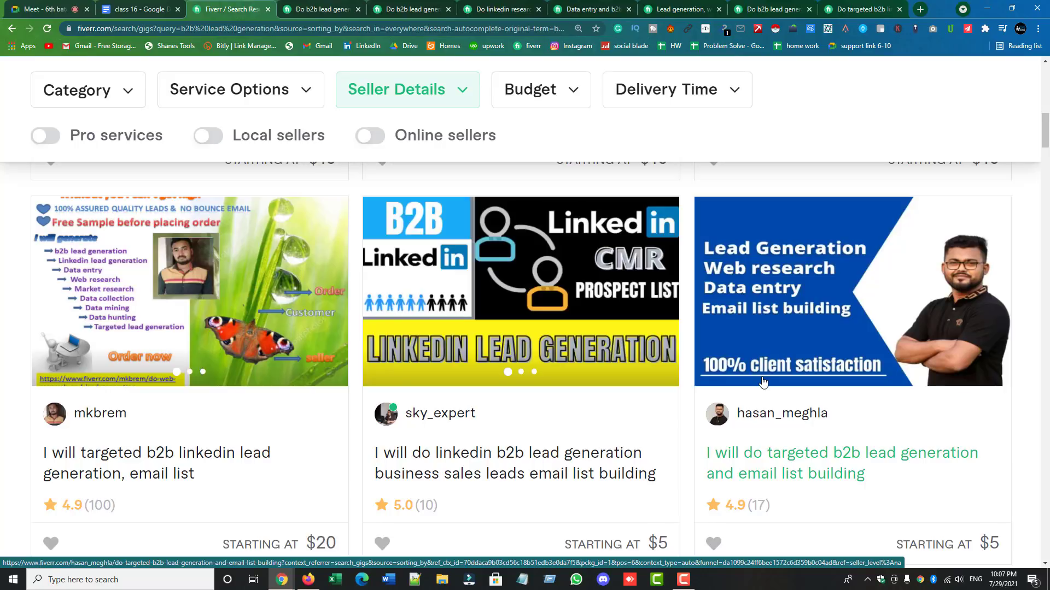
{"action": "scroll", "coordinate": [763, 381], "scroll_direction": "down", "scroll_amount": 4}
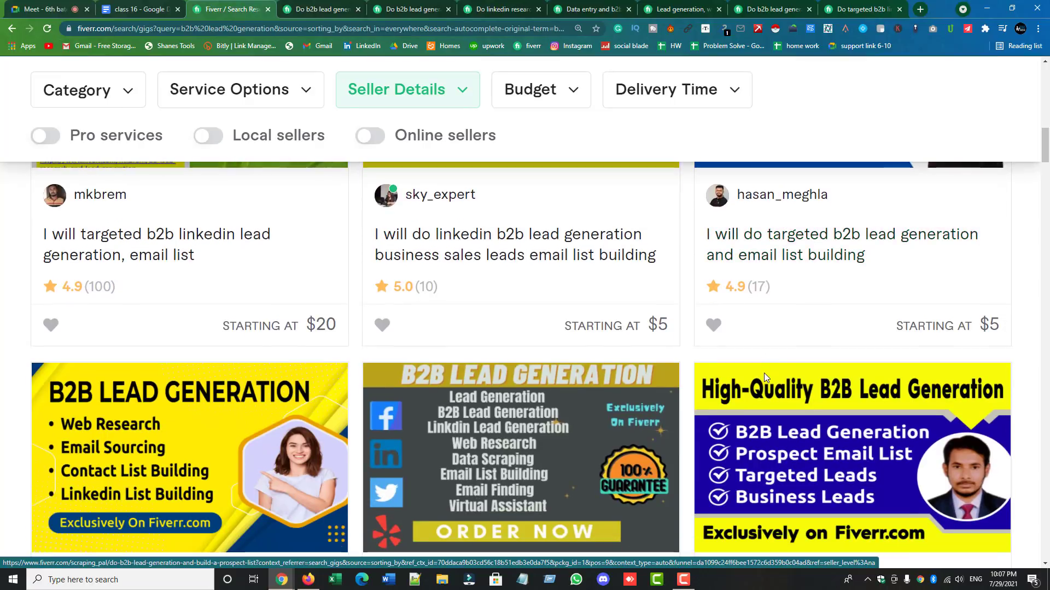
{"action": "scroll", "coordinate": [763, 373], "scroll_direction": "down", "scroll_amount": 4}
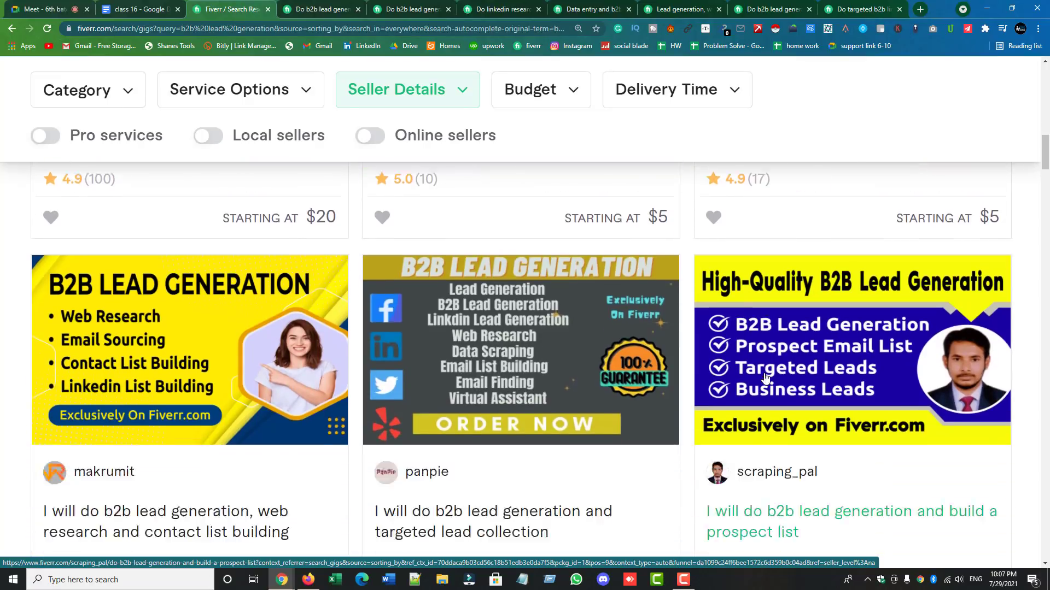
{"action": "right_click", "coordinate": [766, 407]}
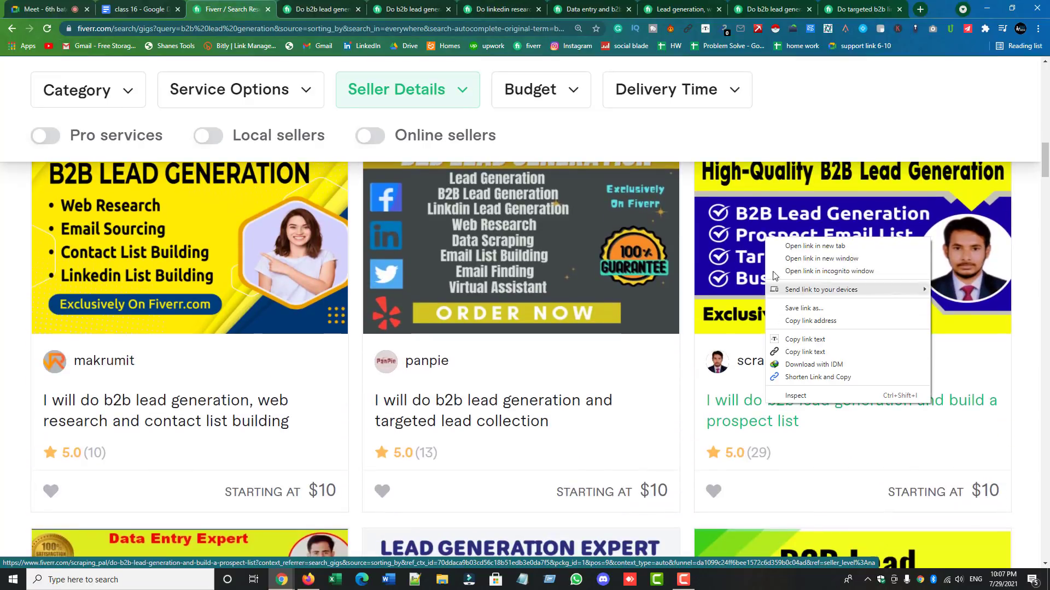
{"action": "left_click", "coordinate": [790, 242]}
- Review the "b2b lead generation and targeted lead generation" gig and view the sample lead sheet in its gallery
{"action": "left_click", "coordinate": [304, 7]}
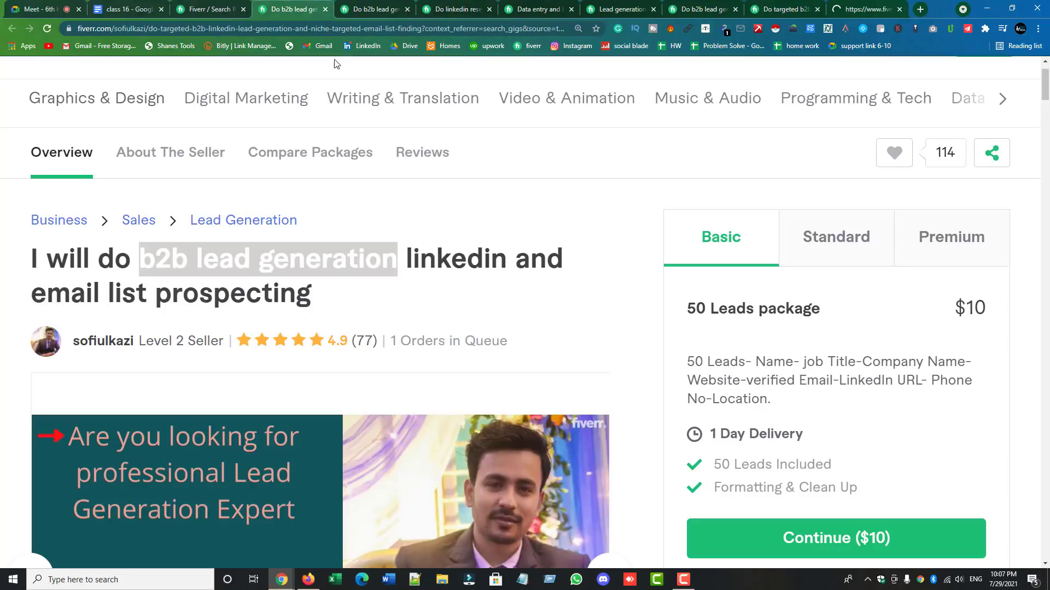
{"action": "left_click", "coordinate": [377, 10]}
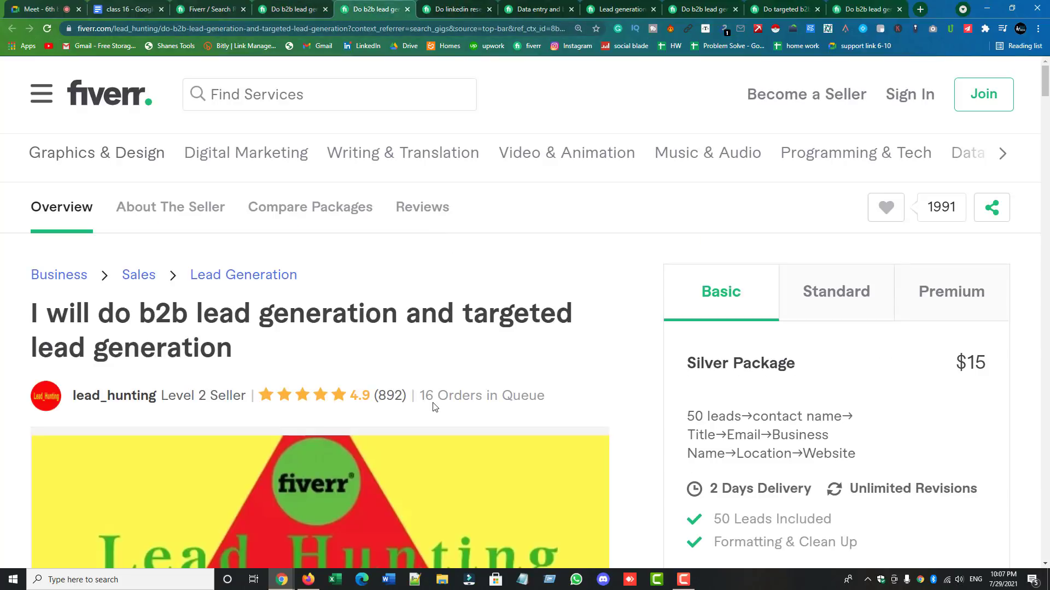
{"action": "scroll", "coordinate": [433, 407], "scroll_direction": "down", "scroll_amount": 4}
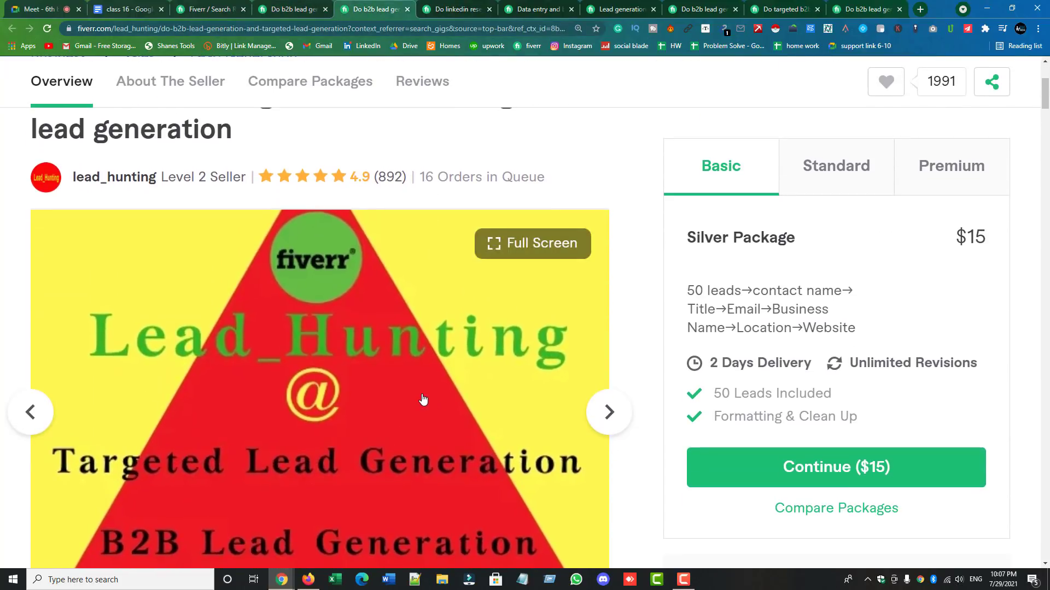
{"action": "scroll", "coordinate": [422, 399], "scroll_direction": "down", "scroll_amount": 3}
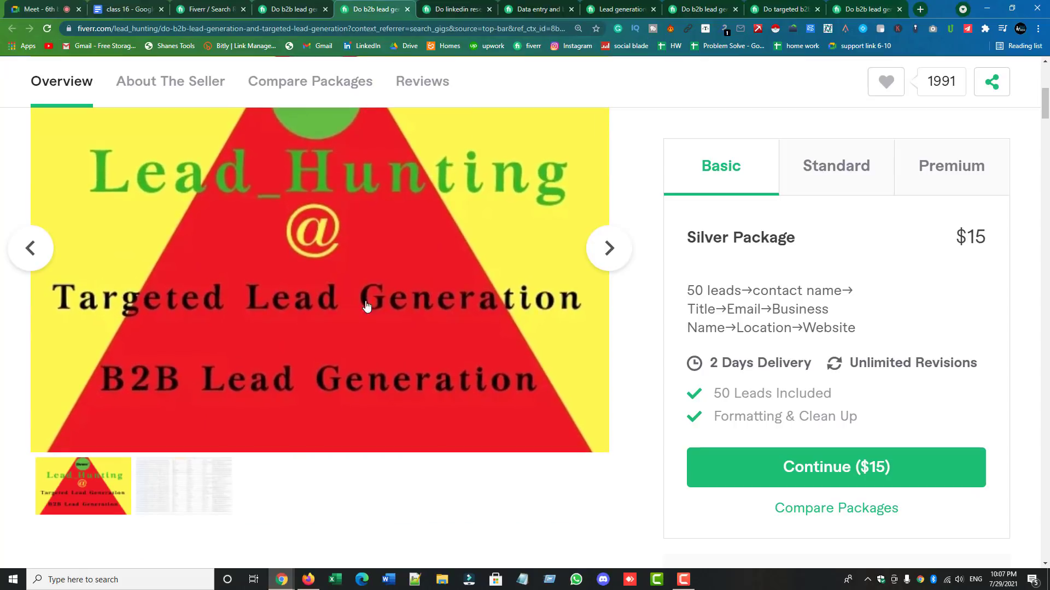
{"action": "scroll", "coordinate": [355, 345], "scroll_direction": "up", "scroll_amount": 2}
{"action": "scroll", "coordinate": [355, 346], "scroll_direction": "down", "scroll_amount": 3}
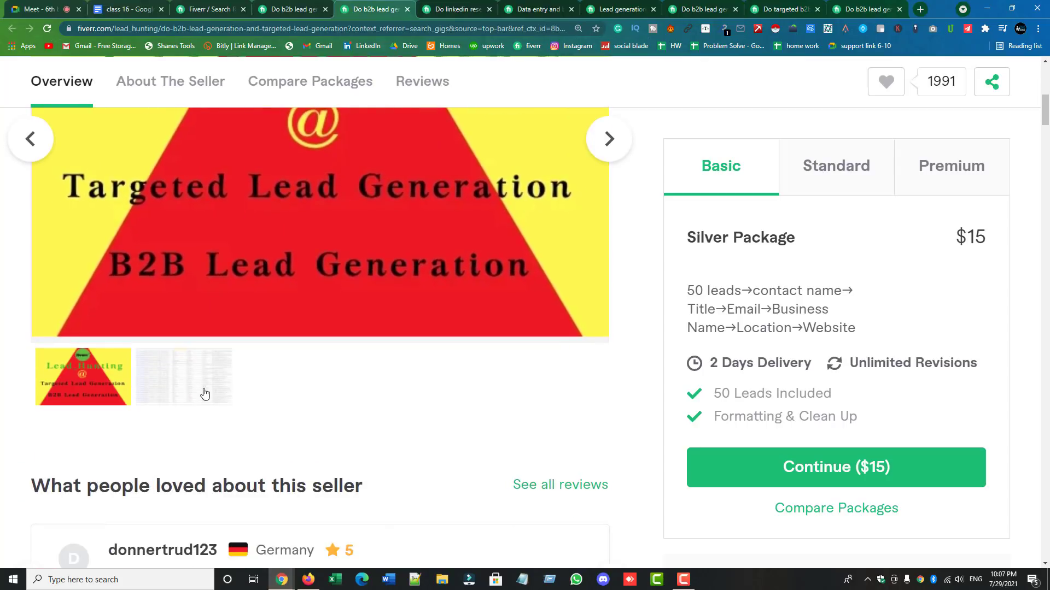
{"action": "left_click", "coordinate": [208, 391]}
{"action": "scroll", "coordinate": [264, 360], "scroll_direction": "up", "scroll_amount": 6}
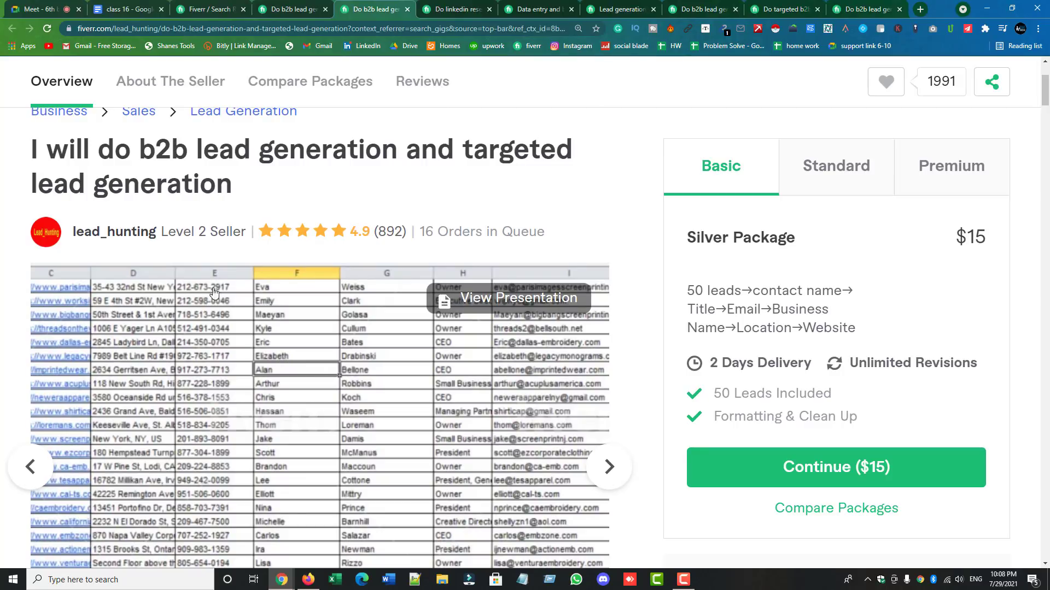
- Switch to the "linkedin research b2b lead generation and data entry" gig and browse the first sample lead lists in its gallery
{"action": "left_click", "coordinate": [463, 5]}
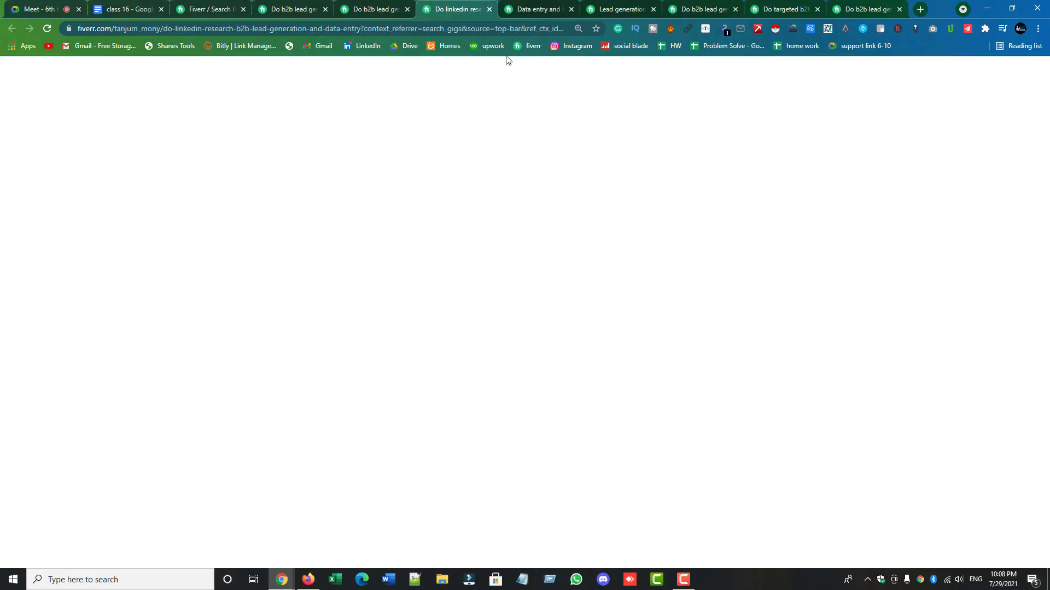
{"action": "scroll", "coordinate": [536, 314], "scroll_direction": "down", "scroll_amount": 2}
{"action": "scroll", "coordinate": [406, 315], "scroll_direction": "down", "scroll_amount": 8}
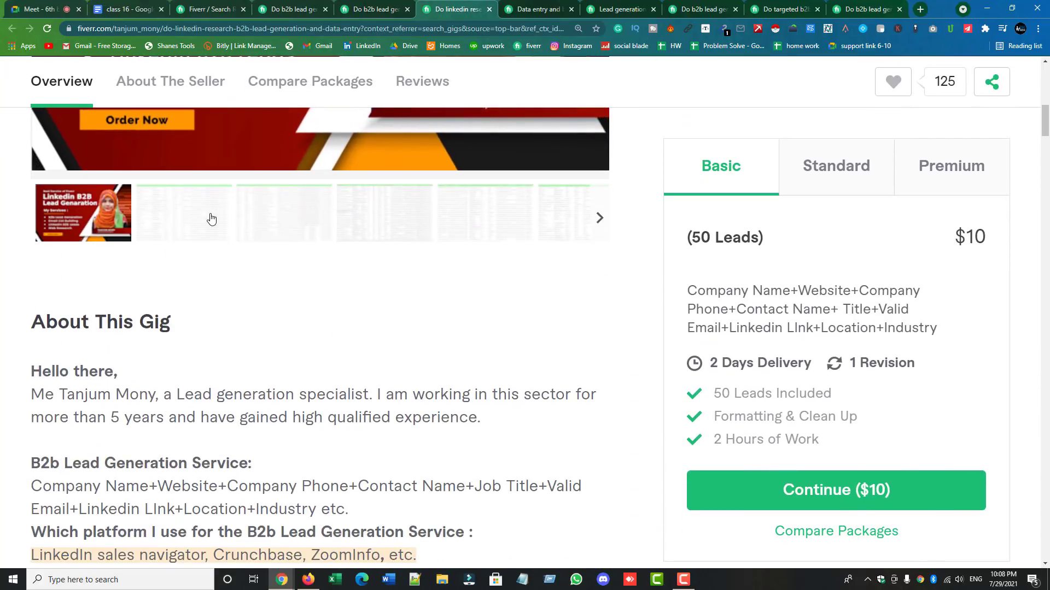
{"action": "left_click", "coordinate": [211, 215]}
{"action": "left_click", "coordinate": [276, 222]}
{"action": "left_click", "coordinate": [368, 223]}
{"action": "left_click", "coordinate": [470, 219]}
{"action": "left_click", "coordinate": [547, 220]}
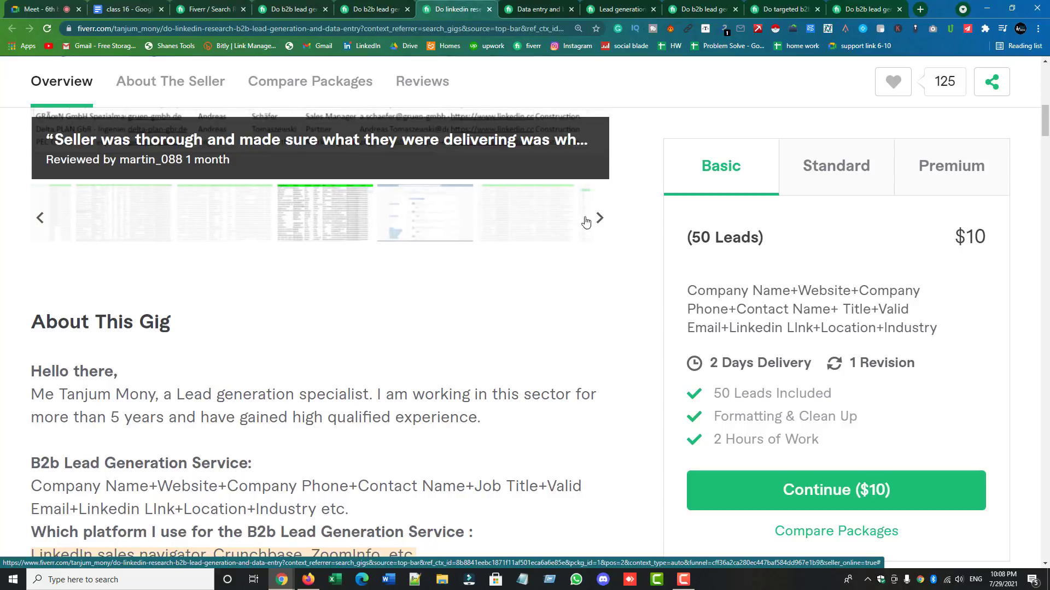
{"action": "scroll", "coordinate": [542, 280], "scroll_direction": "up", "scroll_amount": 6}
{"action": "scroll", "coordinate": [419, 393], "scroll_direction": "down", "scroll_amount": 3}
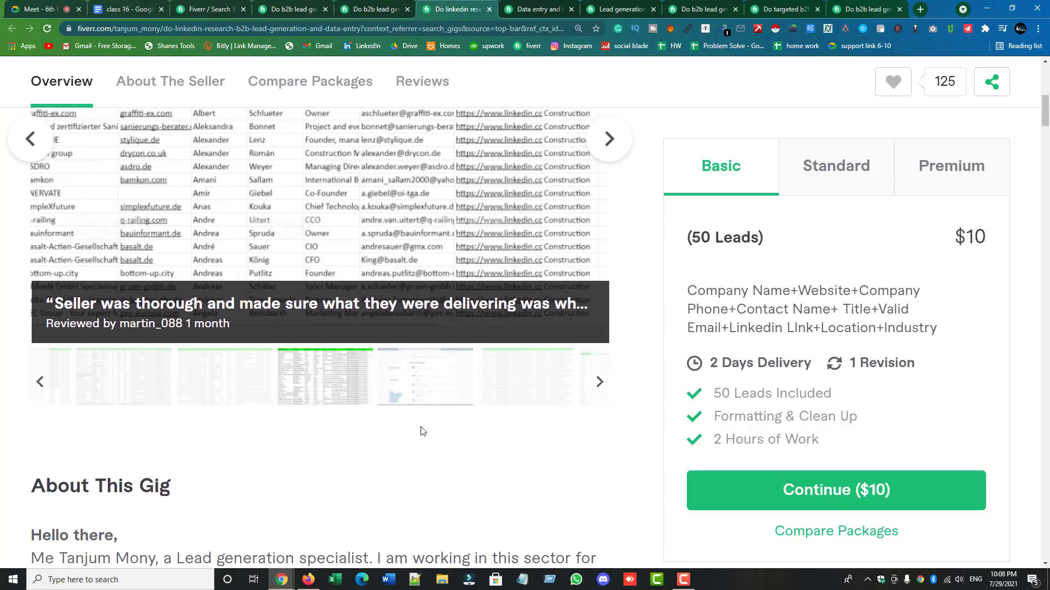
- View the gallery image of the LinkedIn lead search and examine its filters and lead results
{"action": "left_click", "coordinate": [419, 393]}
{"action": "scroll", "coordinate": [294, 263], "scroll_direction": "up", "scroll_amount": 2}
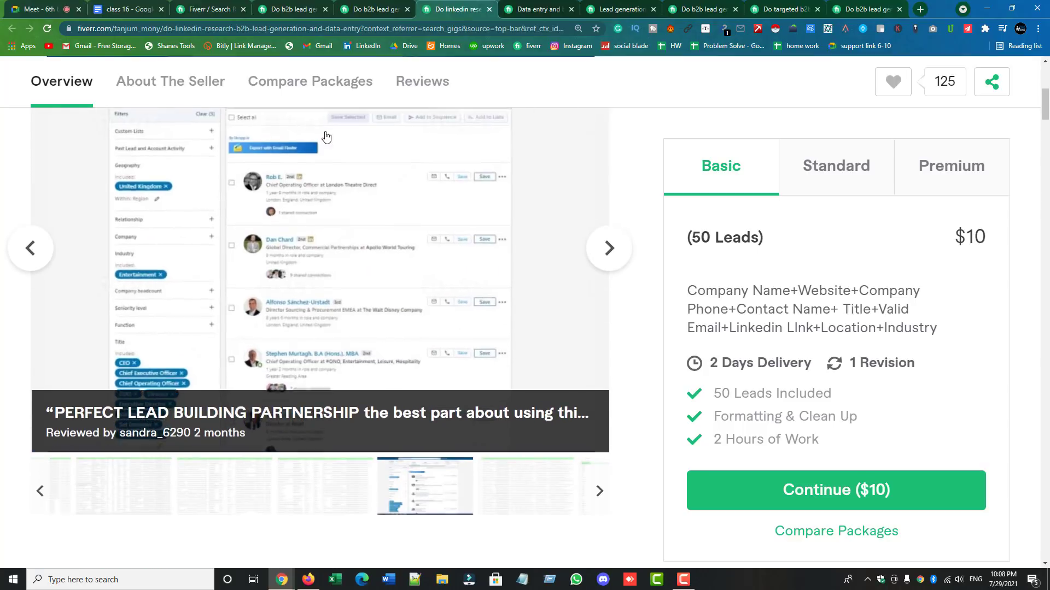
{"action": "scroll", "coordinate": [294, 262], "scroll_direction": "up", "scroll_amount": 2}
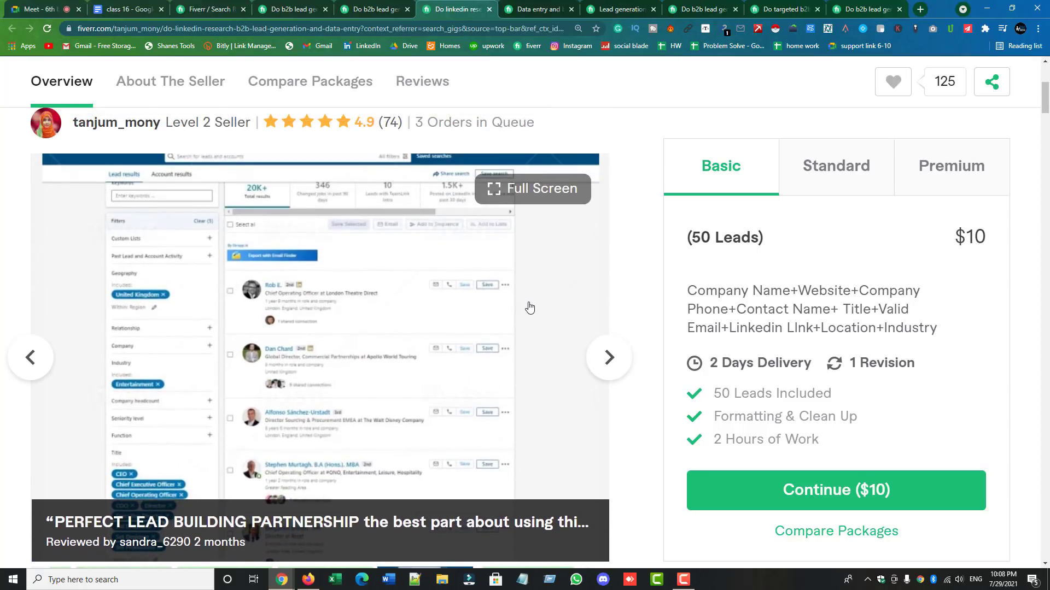
{"action": "scroll", "coordinate": [526, 319], "scroll_direction": "up", "scroll_amount": 2}
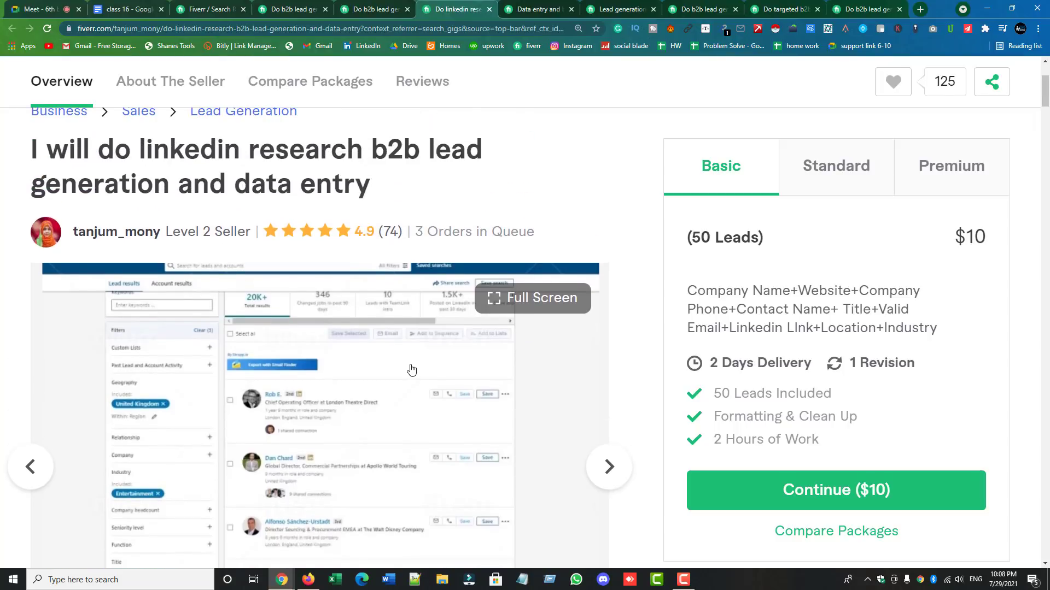
{"action": "scroll", "coordinate": [411, 370], "scroll_direction": "down", "scroll_amount": 2}
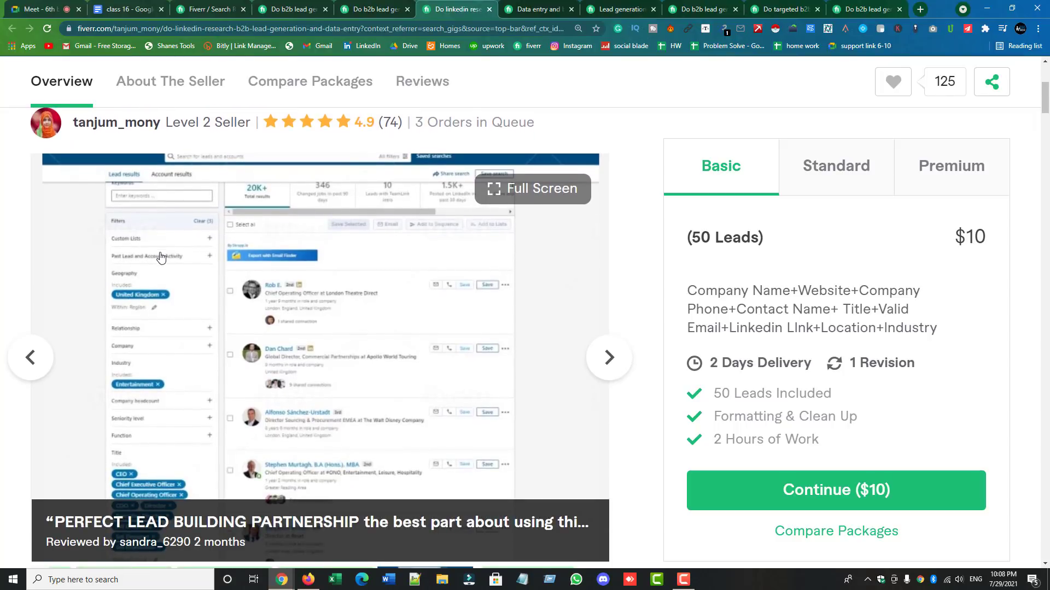
{"action": "scroll", "coordinate": [160, 258], "scroll_direction": "up", "scroll_amount": 1}
{"action": "scroll", "coordinate": [160, 258], "scroll_direction": "down", "scroll_amount": 3}
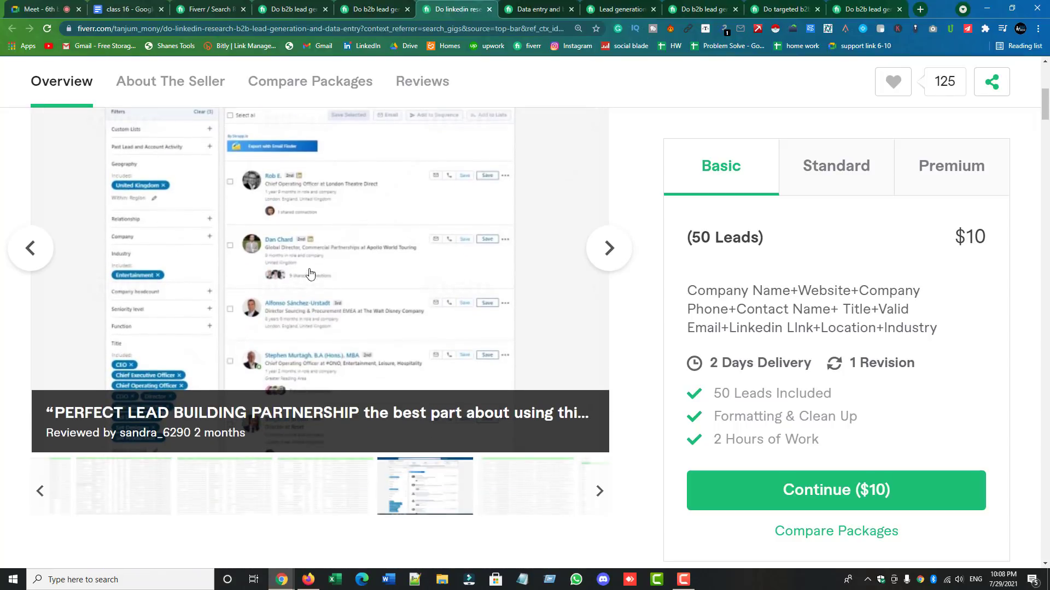
- Browse the remaining sample lead sheets through to the end of the LinkedIn research gig's gallery
{"action": "left_click", "coordinate": [517, 488]}
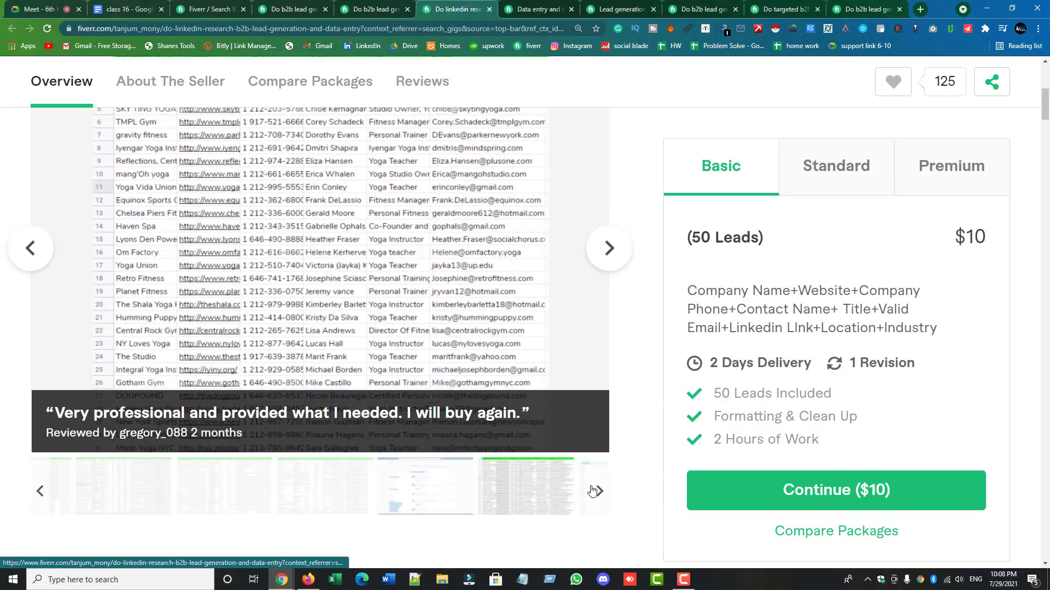
{"action": "left_click", "coordinate": [598, 492]}
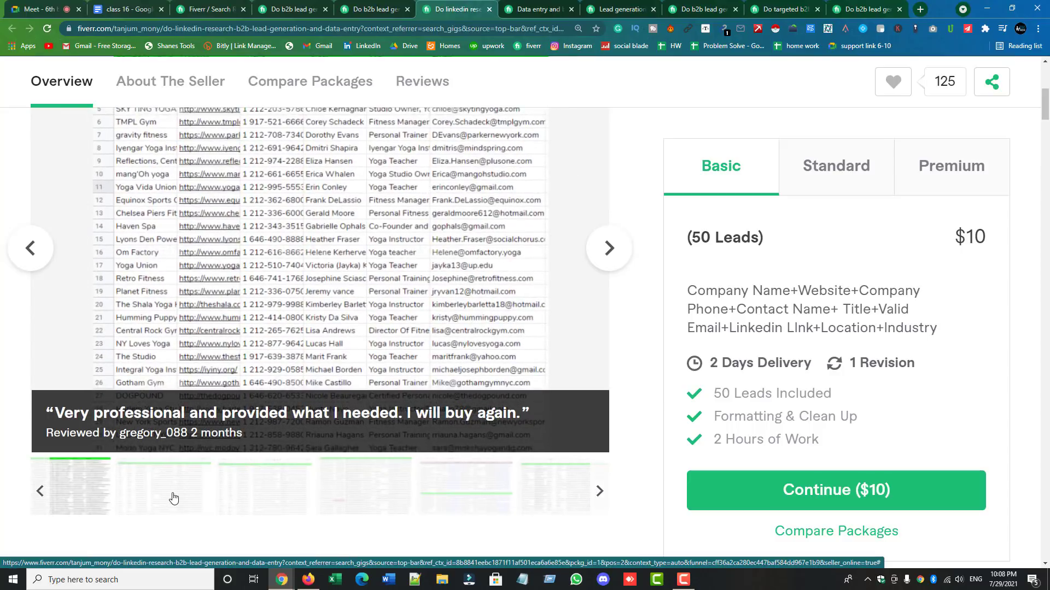
{"action": "left_click", "coordinate": [175, 497]}
{"action": "left_click", "coordinate": [260, 490]}
{"action": "left_click", "coordinate": [345, 486]}
{"action": "left_click", "coordinate": [434, 486]}
{"action": "left_click", "coordinate": [541, 479]}
{"action": "left_click", "coordinate": [568, 486]}
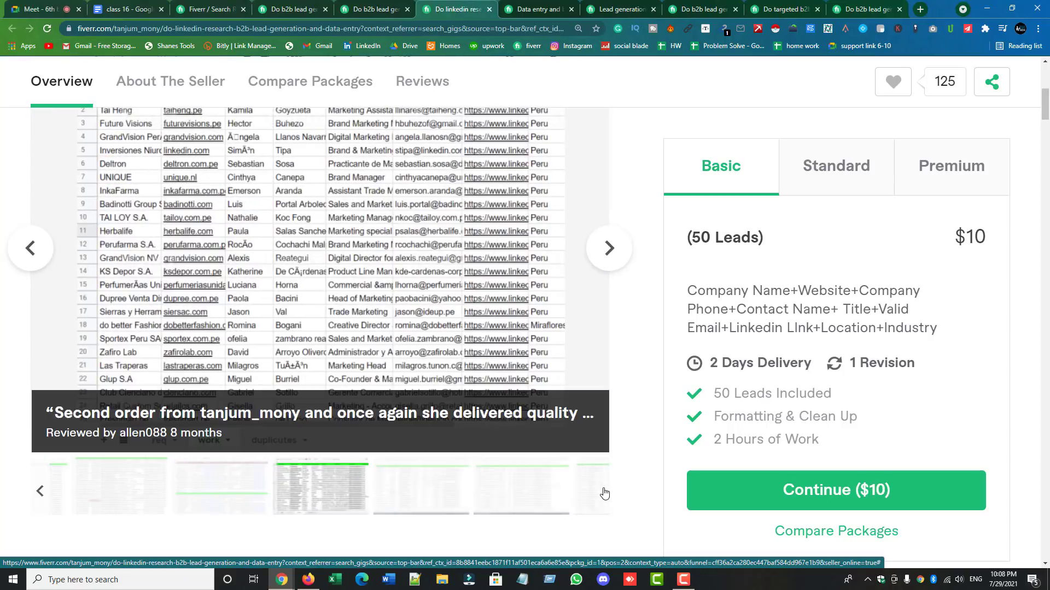
{"action": "left_click", "coordinate": [604, 494]}
{"action": "left_click", "coordinate": [232, 488]}
{"action": "left_click", "coordinate": [353, 487]}
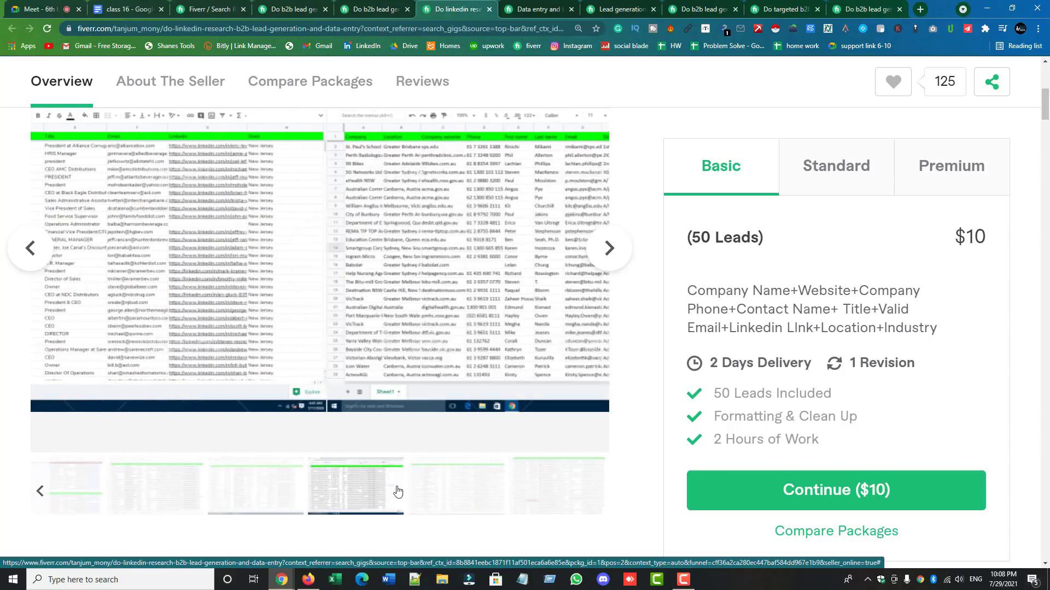
{"action": "left_click", "coordinate": [452, 487]}
{"action": "left_click", "coordinate": [527, 497]}
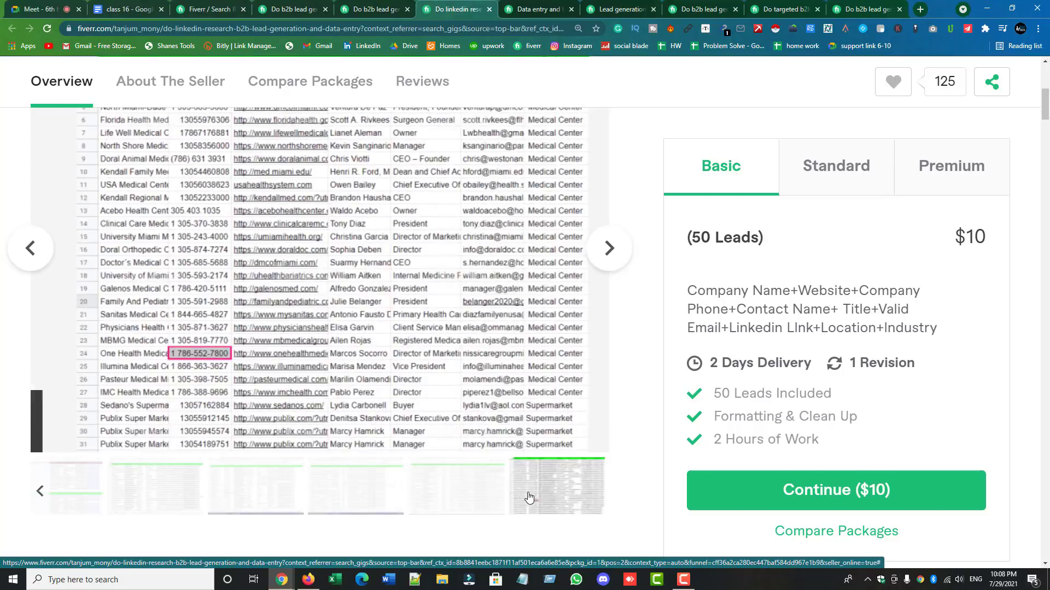
- Return to the start of the gallery and examine the columns of the first two sample lead lists
{"action": "left_click", "coordinate": [39, 493]}
{"action": "left_click", "coordinate": [38, 494]}
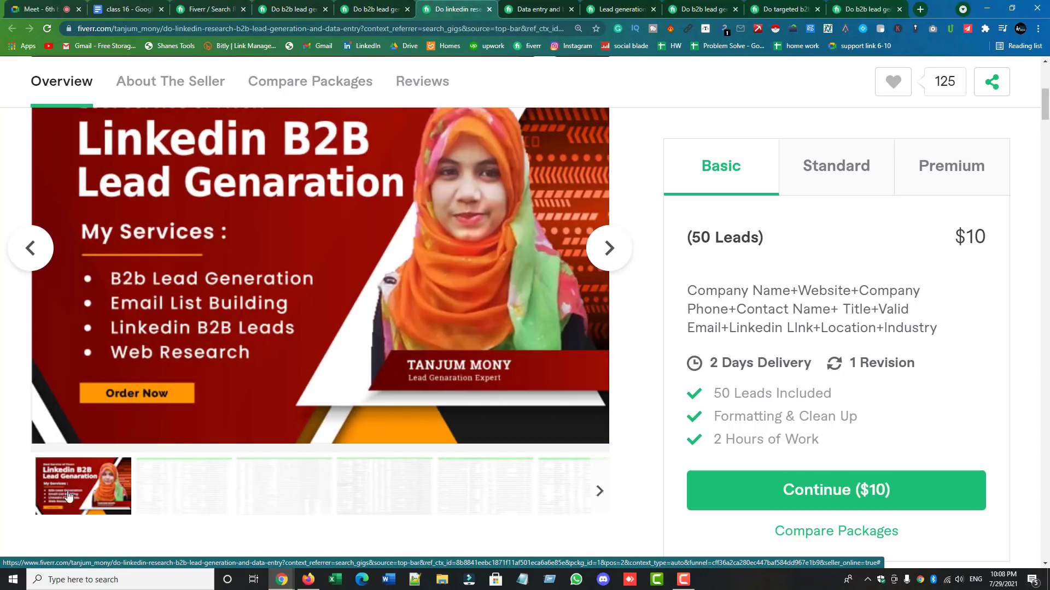
{"action": "left_click", "coordinate": [168, 486]}
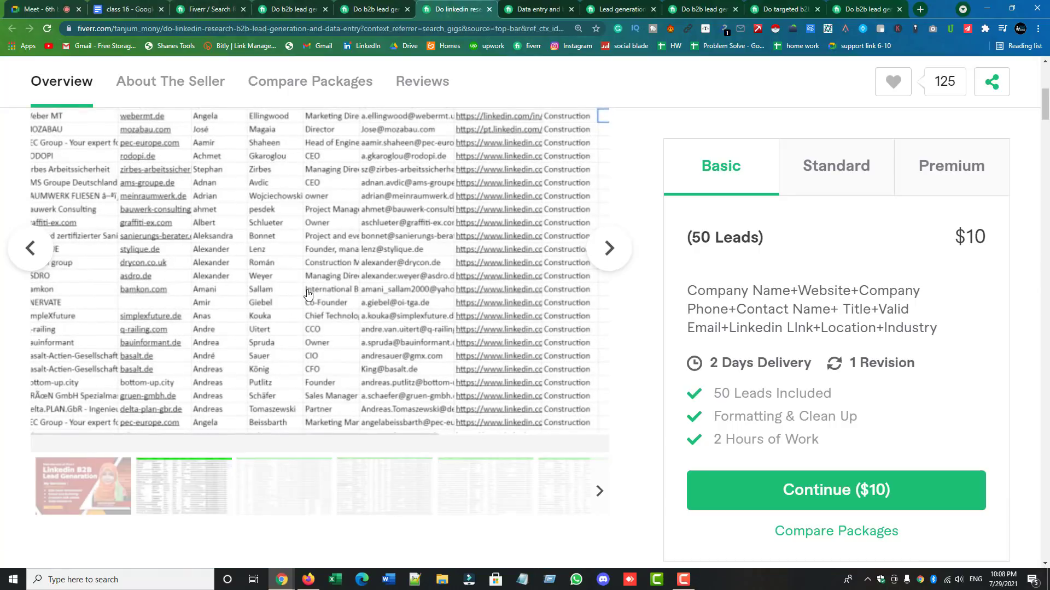
{"action": "scroll", "coordinate": [307, 295], "scroll_direction": "up", "scroll_amount": 3}
{"action": "scroll", "coordinate": [328, 339], "scroll_direction": "down", "scroll_amount": 4}
{"action": "left_click", "coordinate": [282, 504]}
{"action": "scroll", "coordinate": [364, 269], "scroll_direction": "up", "scroll_amount": 4}
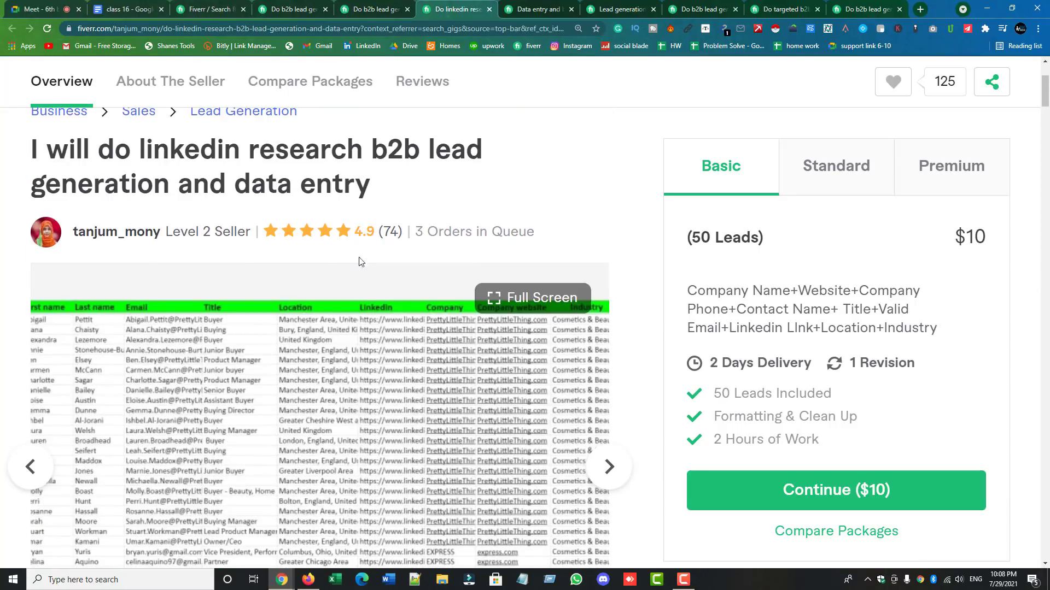
{"action": "scroll", "coordinate": [144, 404], "scroll_direction": "down", "scroll_amount": 4}
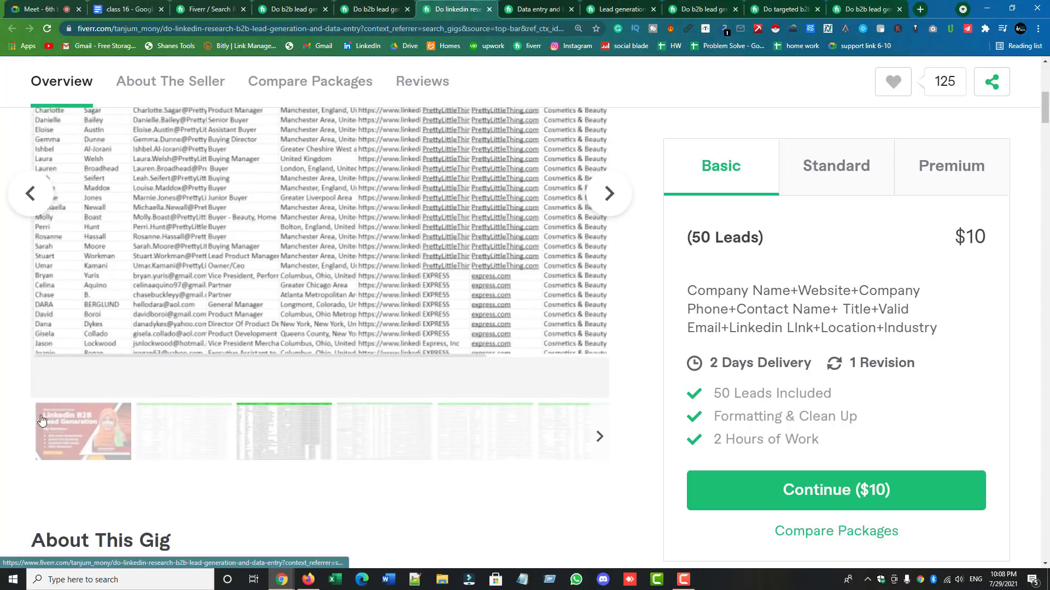
- Look through the data entry, web research and prospect list building gigs, checking the last one's queued orders and cover image
{"action": "left_click", "coordinate": [534, 10]}
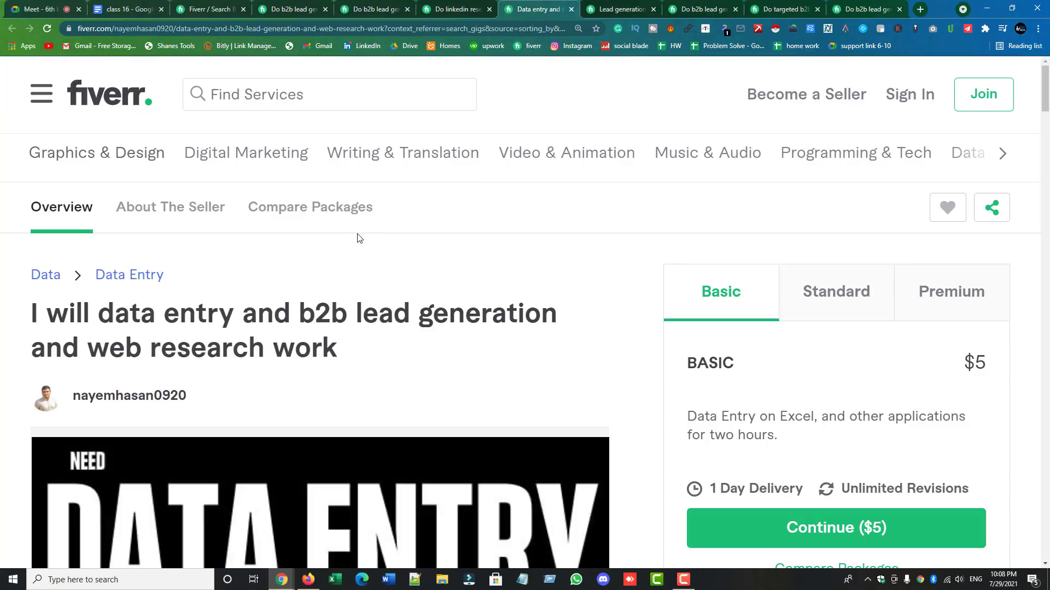
{"action": "left_click", "coordinate": [622, 10]}
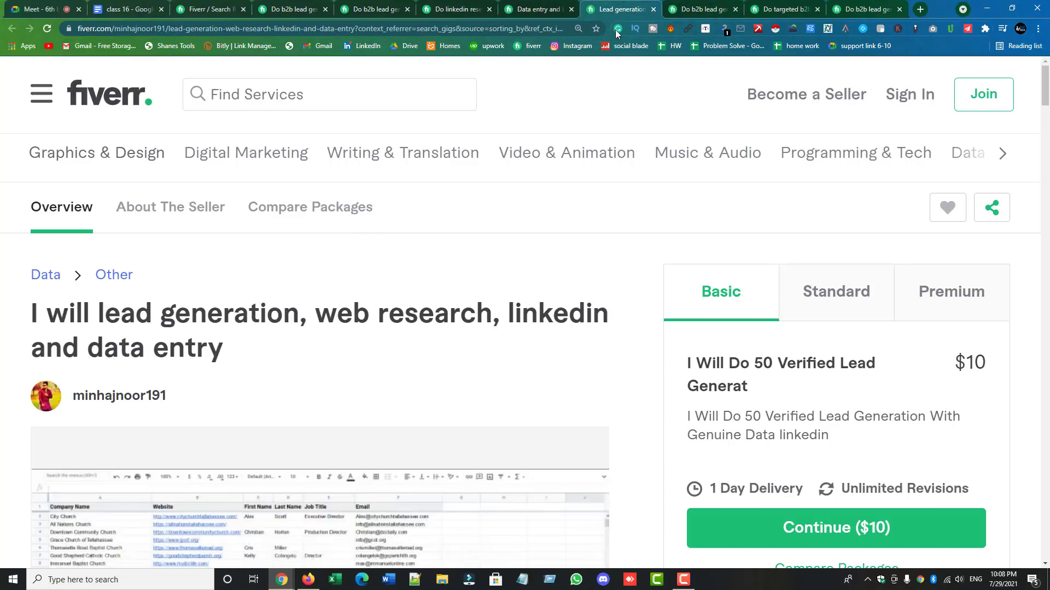
{"action": "left_click", "coordinate": [691, 10]}
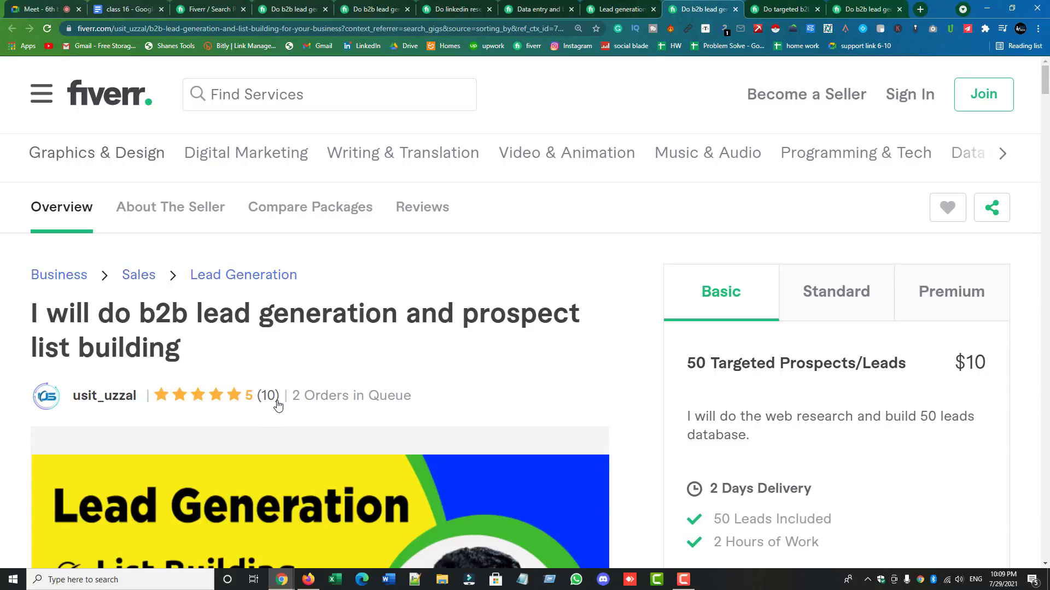
{"action": "left_click_drag", "start_coordinate": [308, 397], "coordinate": [288, 400]}
{"action": "scroll", "coordinate": [343, 323], "scroll_direction": "down", "scroll_amount": 8}
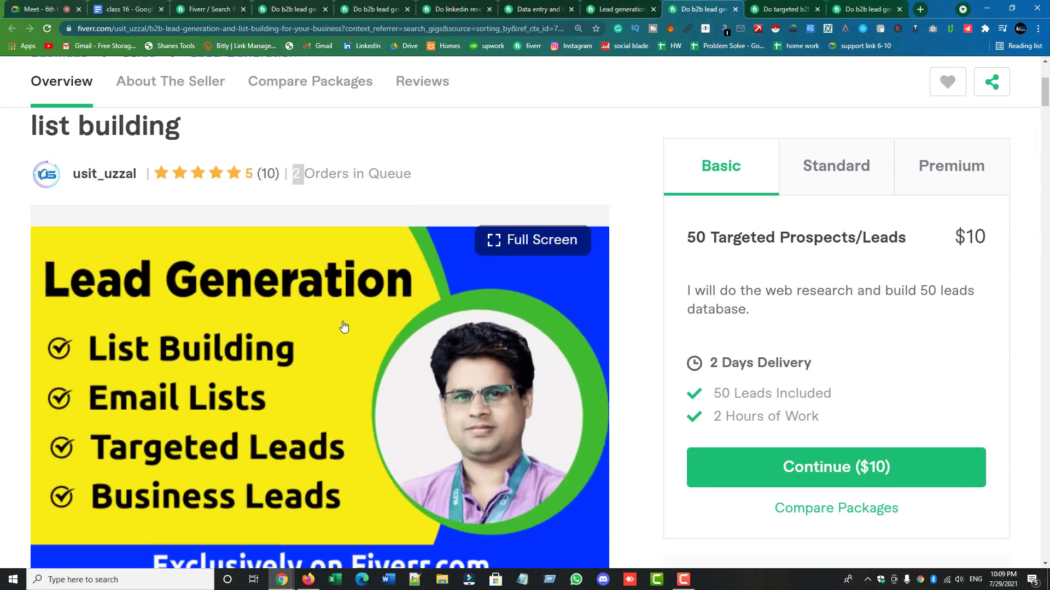
{"action": "scroll", "coordinate": [342, 321], "scroll_direction": "up", "scroll_amount": 3}
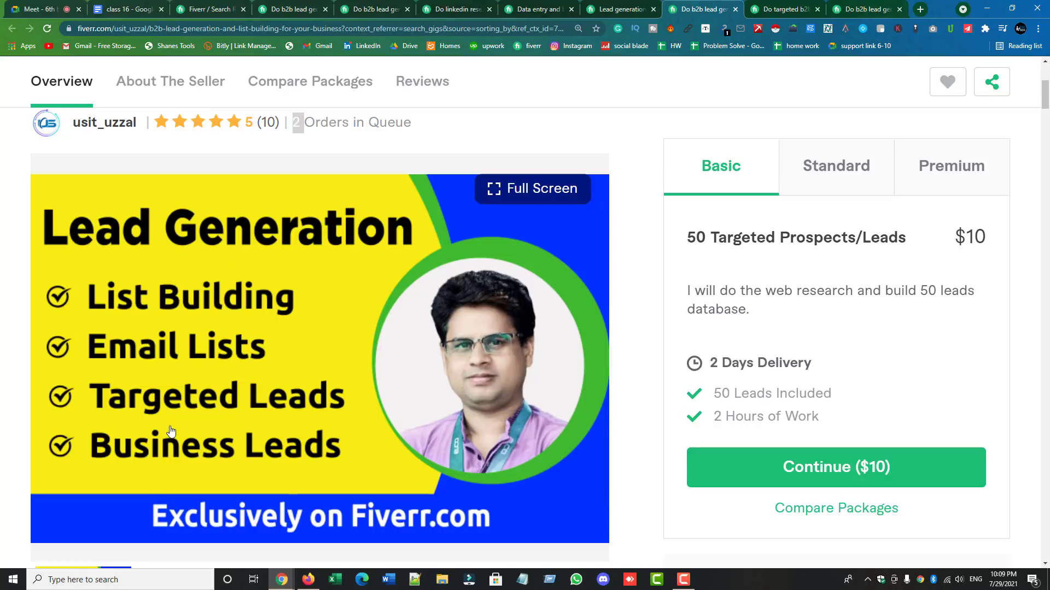
- Compare the gallery images of the web research and data entry gigs with the prospect list building gig's cover image
{"action": "left_click", "coordinate": [617, 12]}
{"action": "scroll", "coordinate": [450, 307], "scroll_direction": "down", "scroll_amount": 4}
{"action": "left_click", "coordinate": [532, 10]}
{"action": "scroll", "coordinate": [418, 297], "scroll_direction": "down", "scroll_amount": 1}
{"action": "scroll", "coordinate": [418, 297], "scroll_direction": "down", "scroll_amount": 5}
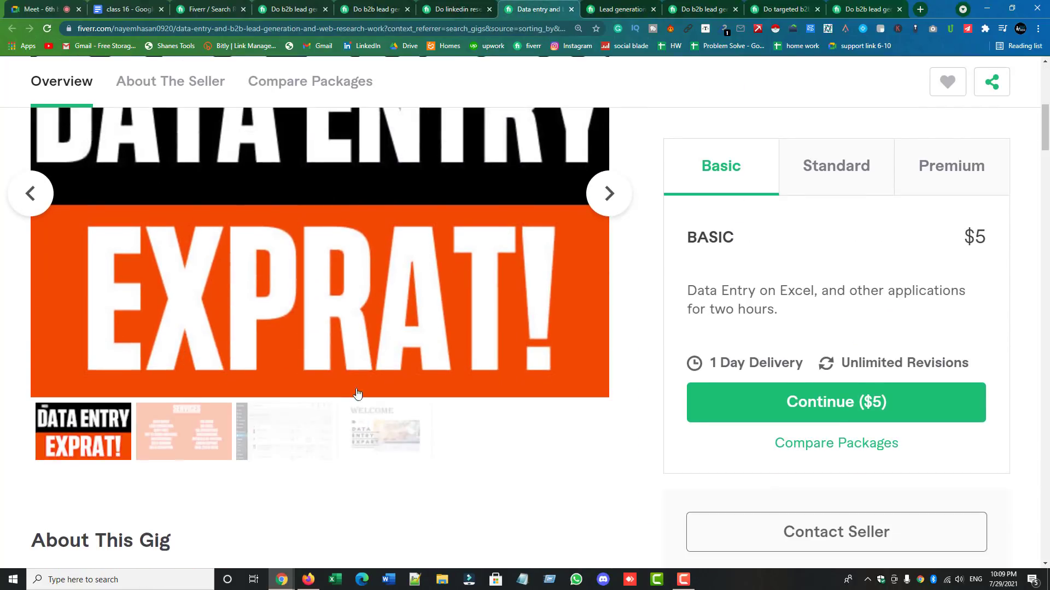
{"action": "key", "text": "ctrl+Tab"}
{"action": "key", "text": "ctrl+Tab"}
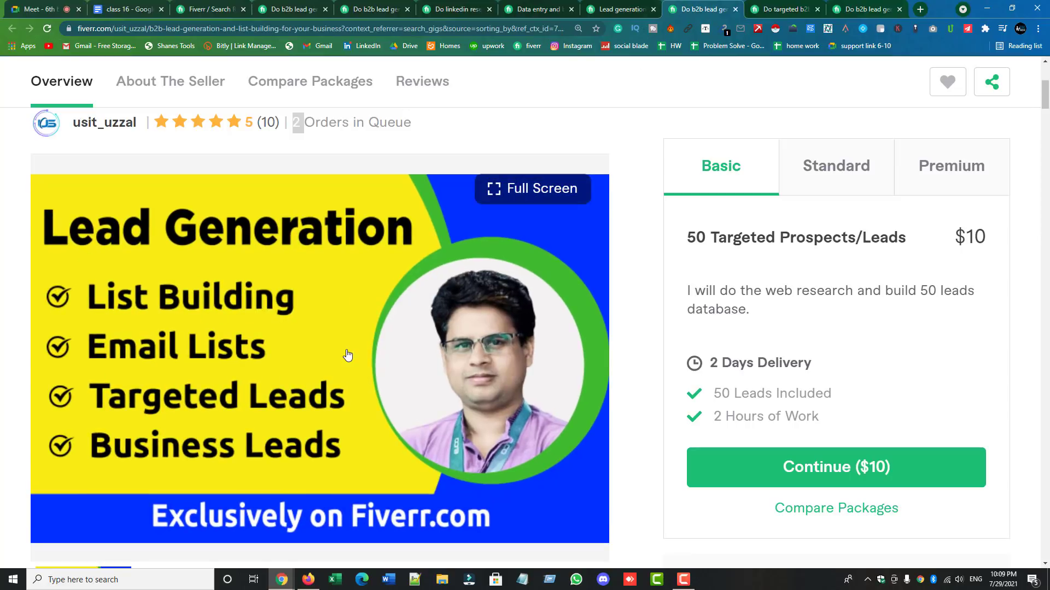
- Move the prospect list building gig's tab beside the other b2b lead generation gigs and examine the targeted b2b LinkedIn gig's gallery images
{"action": "left_click_drag", "start_coordinate": [701, 9], "coordinate": [370, 13]}
{"action": "left_click", "coordinate": [785, 9]}
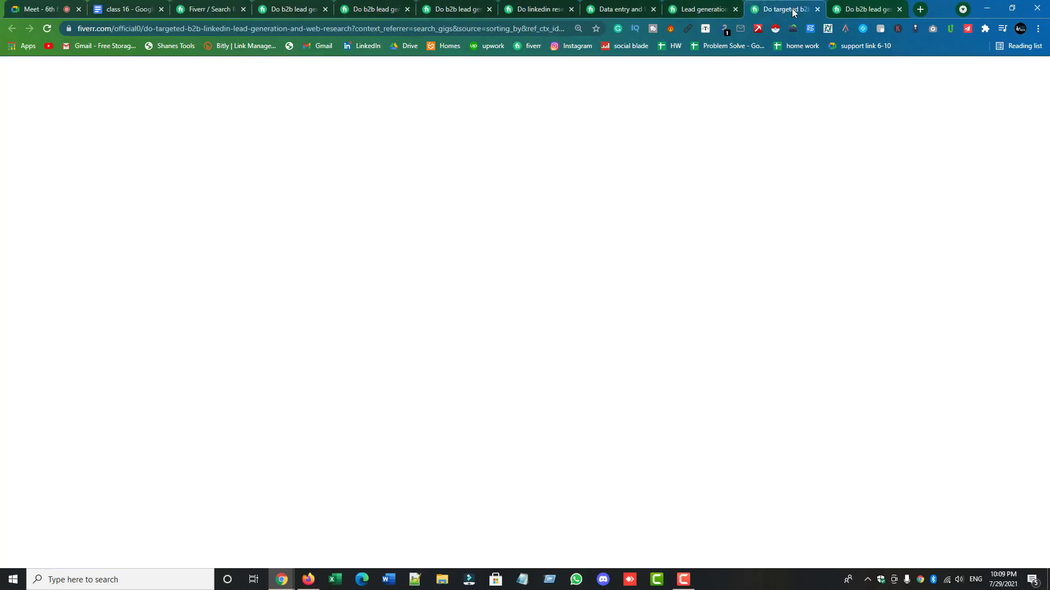
{"action": "scroll", "coordinate": [521, 284], "scroll_direction": "down", "scroll_amount": 4}
{"action": "scroll", "coordinate": [521, 285], "scroll_direction": "down", "scroll_amount": 2}
{"action": "scroll", "coordinate": [405, 279], "scroll_direction": "up", "scroll_amount": 1}
{"action": "scroll", "coordinate": [464, 436], "scroll_direction": "down", "scroll_amount": 3}
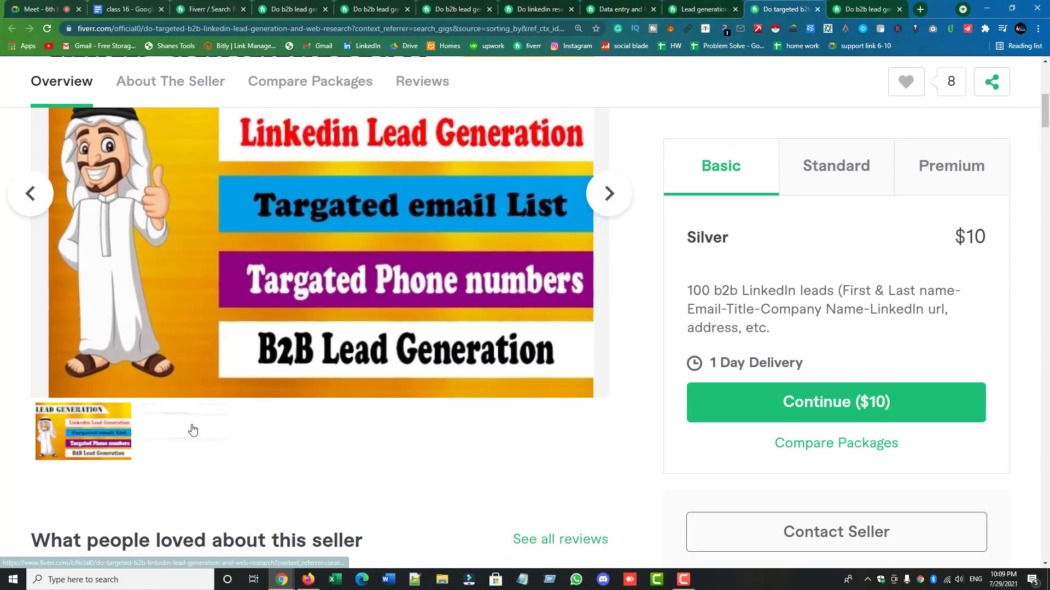
{"action": "left_click", "coordinate": [192, 429]}
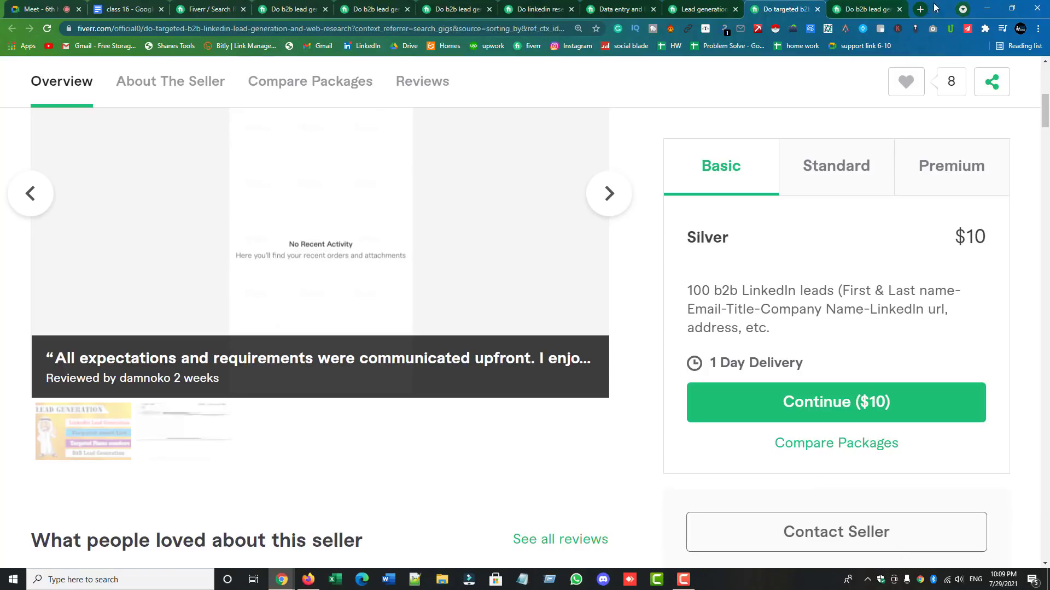
- Close the targeted b2b LinkedIn gig and move the last "build a prospect list" gig's tab beside the other b2b lead generation gigs
{"action": "left_click", "coordinate": [884, 6]}
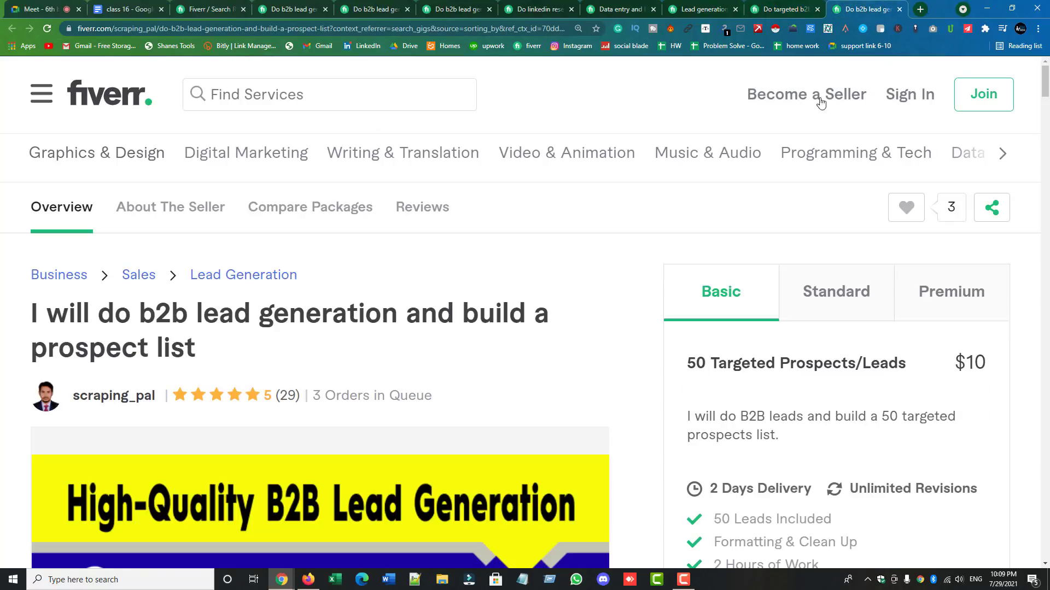
{"action": "left_click", "coordinate": [787, 8]}
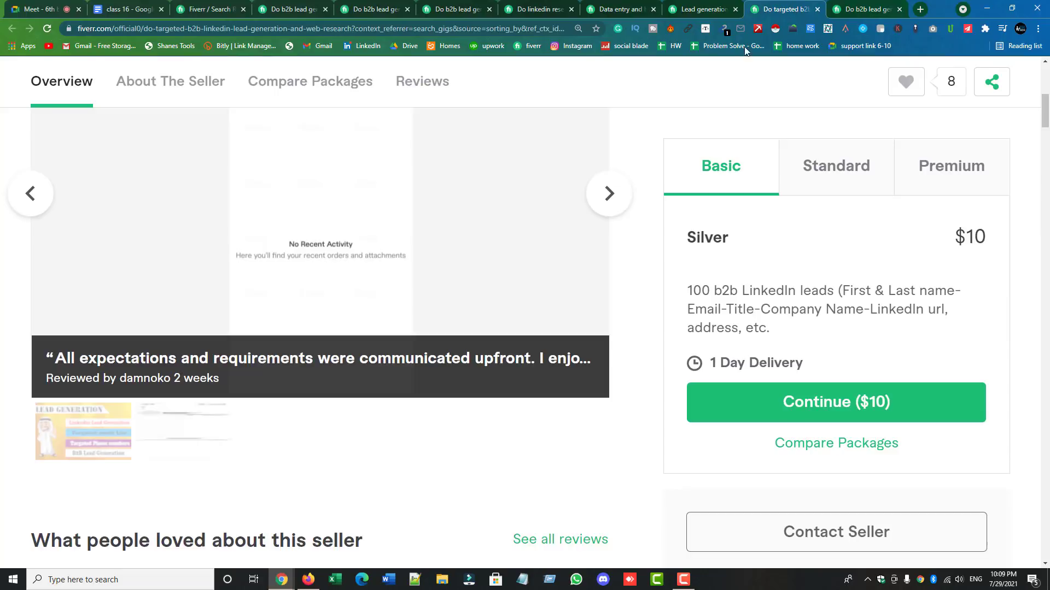
{"action": "scroll", "coordinate": [507, 271], "scroll_direction": "up", "scroll_amount": 4}
{"action": "scroll", "coordinate": [507, 271], "scroll_direction": "up", "scroll_amount": 2}
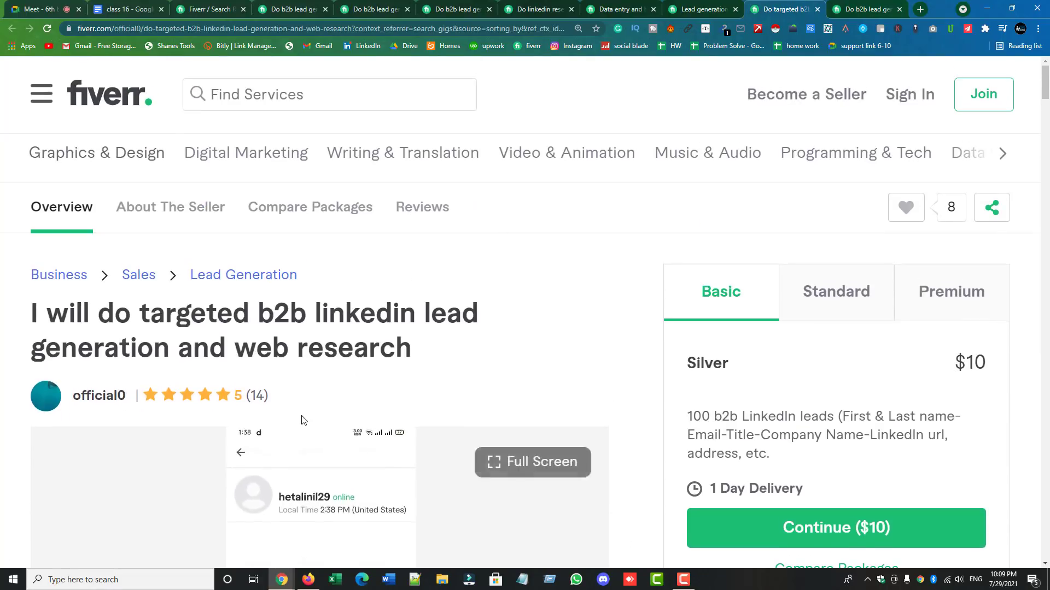
{"action": "left_click", "coordinate": [818, 10]}
{"action": "left_click_drag", "start_coordinate": [803, 11], "coordinate": [495, 12]}
- Look over the open targeted lead generation, LinkedIn research and data entry gigs
{"action": "left_click", "coordinate": [531, 6]}
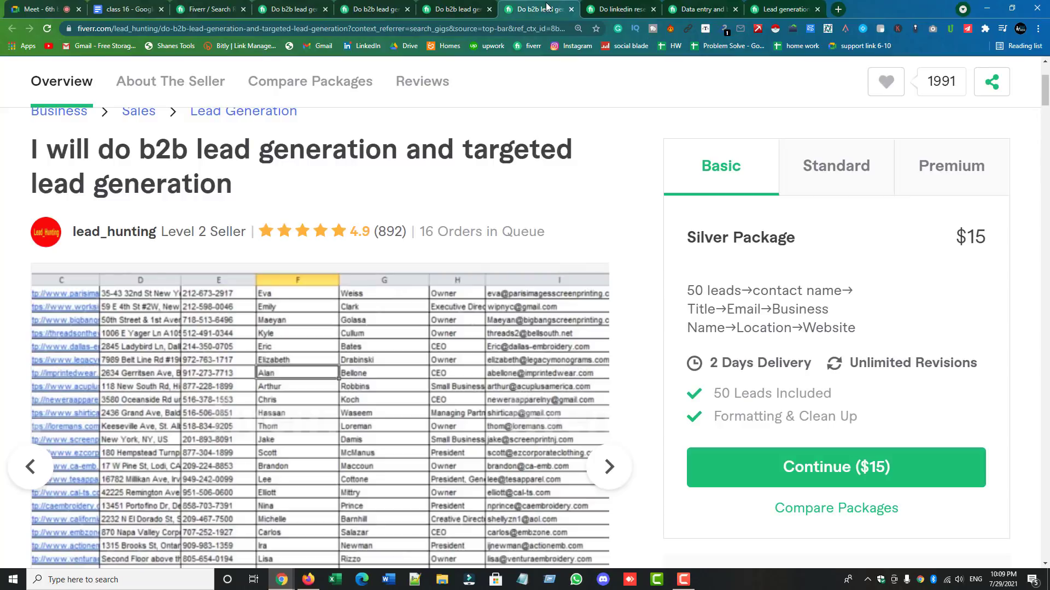
{"action": "left_click", "coordinate": [665, 11]}
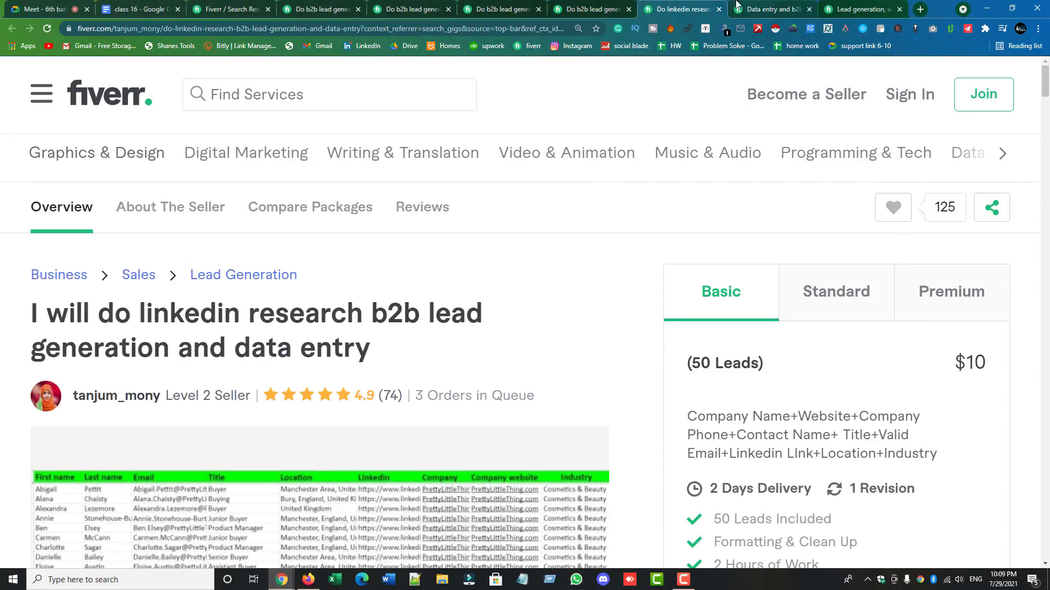
{"action": "left_click", "coordinate": [771, 9]}
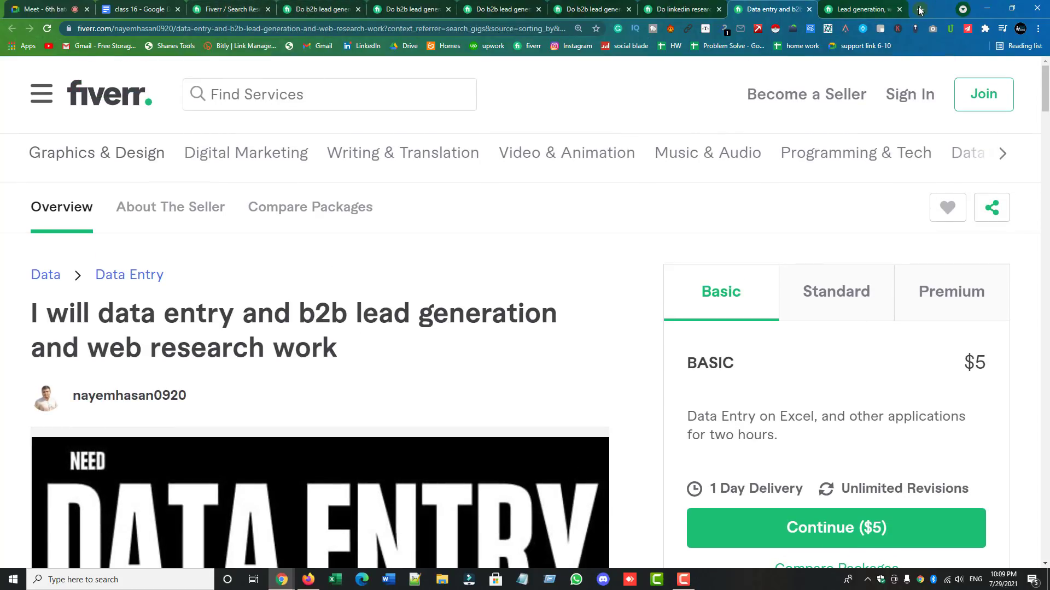
- Return to the search results, sign in to Fiverr with Google and open the seller account's own gigs list
{"action": "left_click", "coordinate": [230, 9]}
{"action": "scroll", "coordinate": [856, 234], "scroll_direction": "up", "scroll_amount": 10}
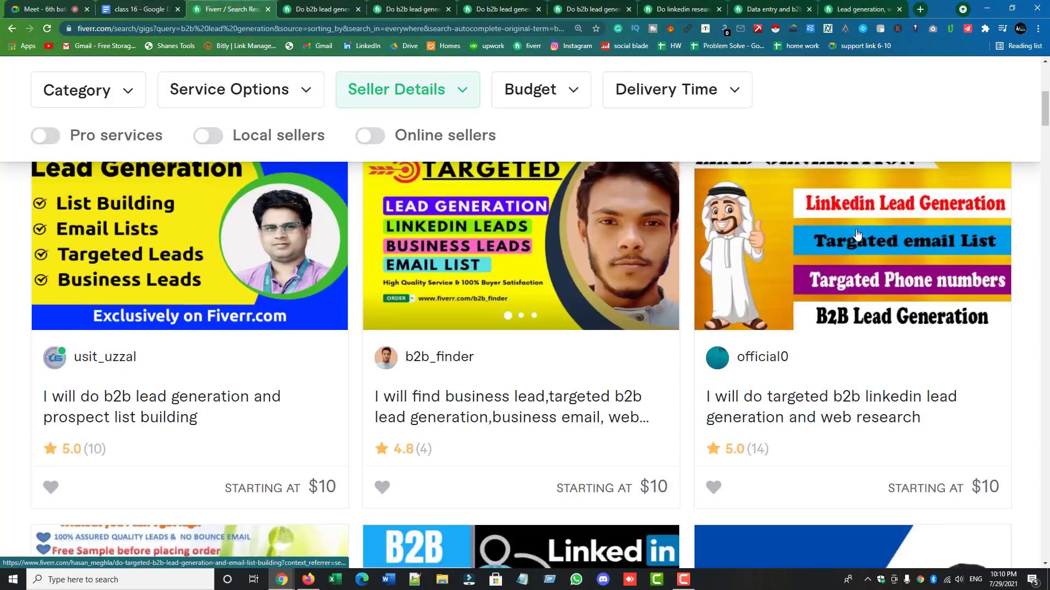
{"action": "left_click", "coordinate": [910, 99]}
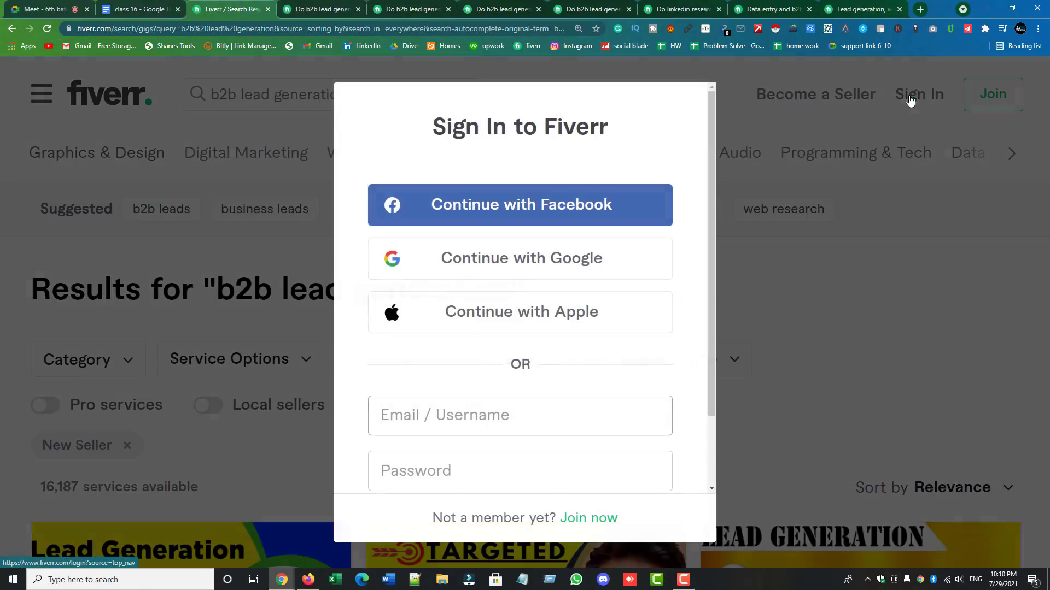
{"action": "left_click", "coordinate": [510, 257]}
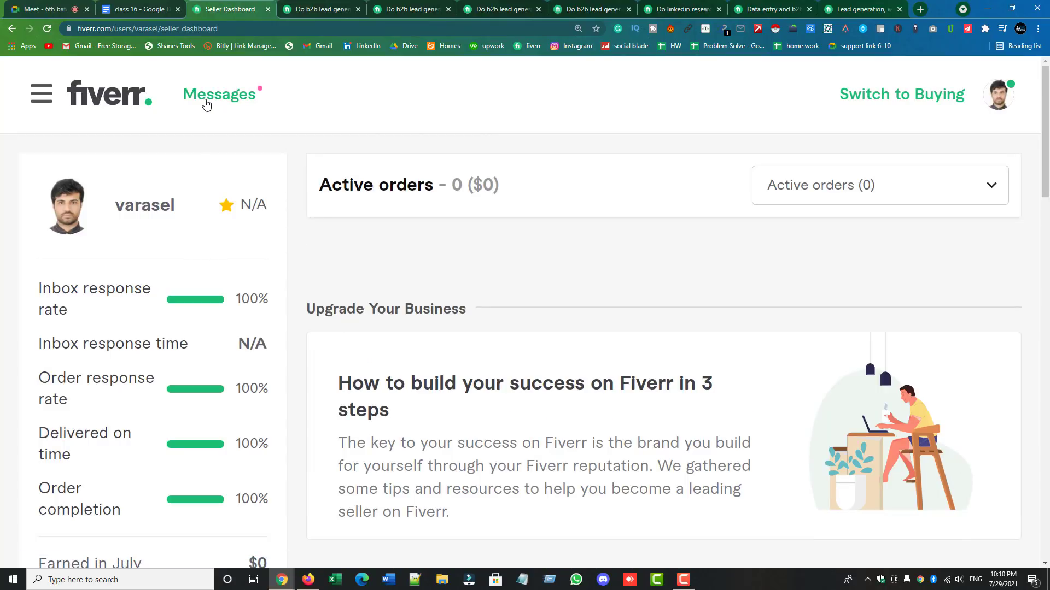
{"action": "key", "text": "ctrl+minus"}
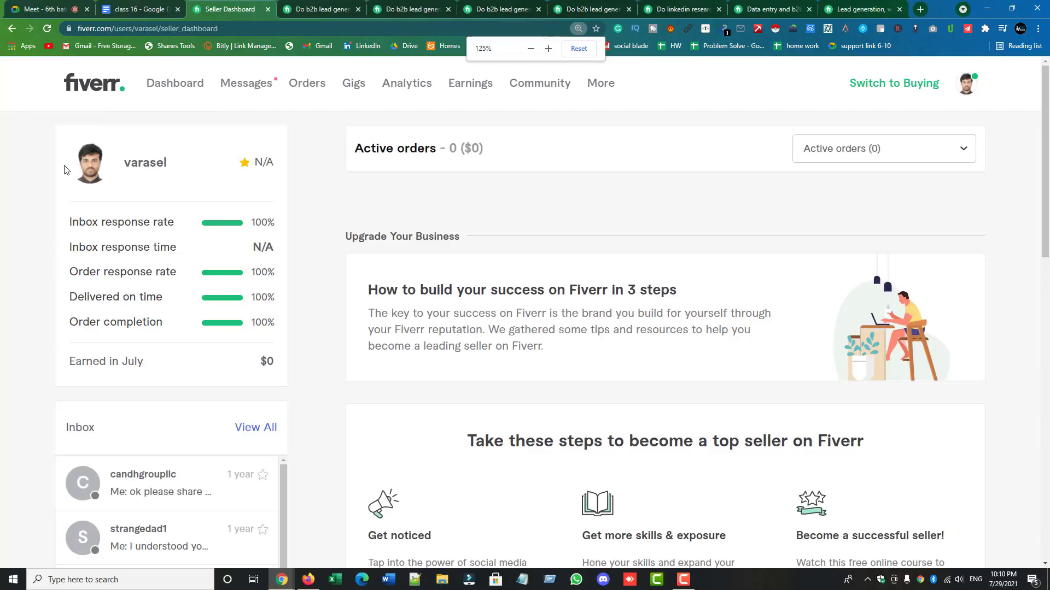
{"action": "left_click", "coordinate": [350, 87]}
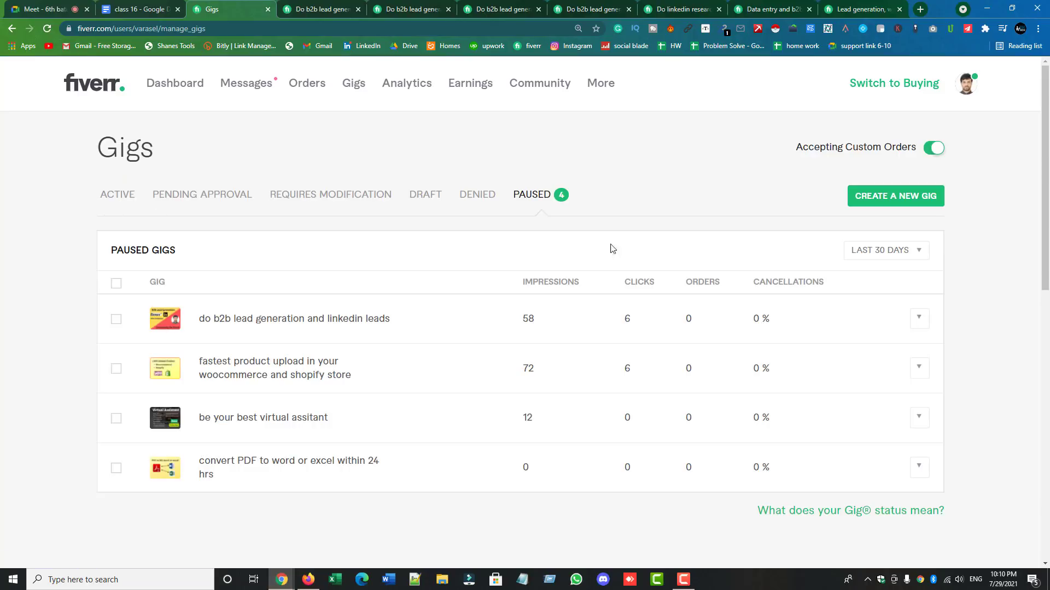
- Try to start a new gig from the gigs page and check the options of the paused gigs
{"action": "left_click", "coordinate": [874, 202]}
{"action": "left_click", "coordinate": [354, 84]}
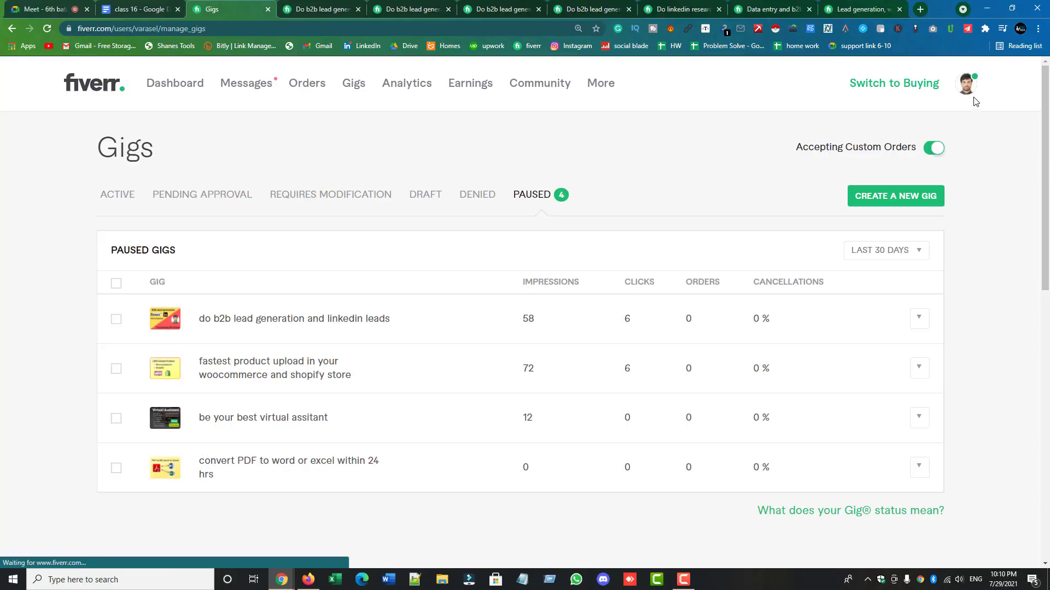
{"action": "mouse_move", "coordinate": [968, 88]}
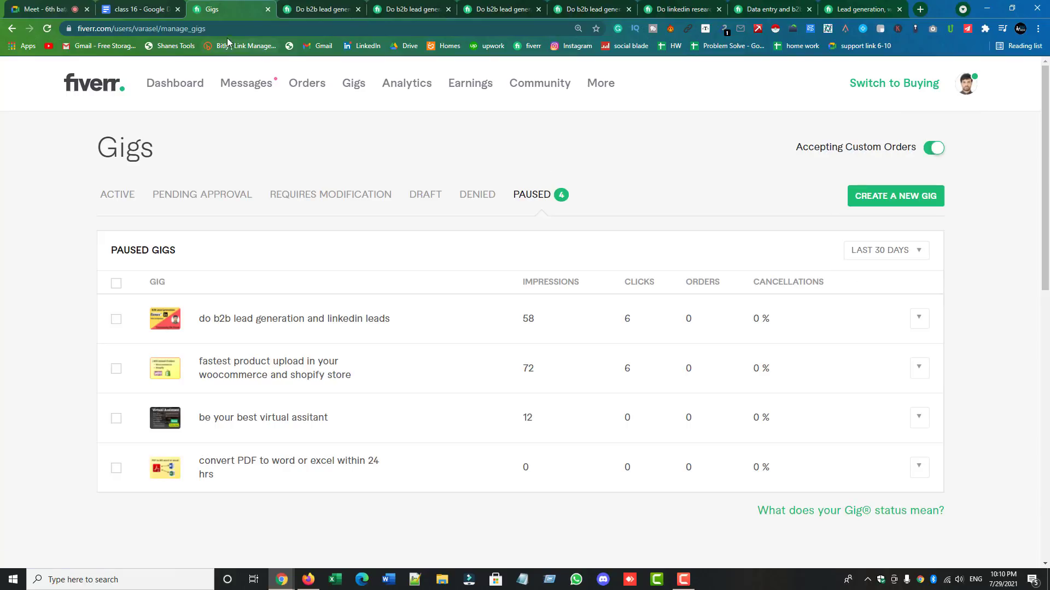
{"action": "left_click", "coordinate": [863, 200]}
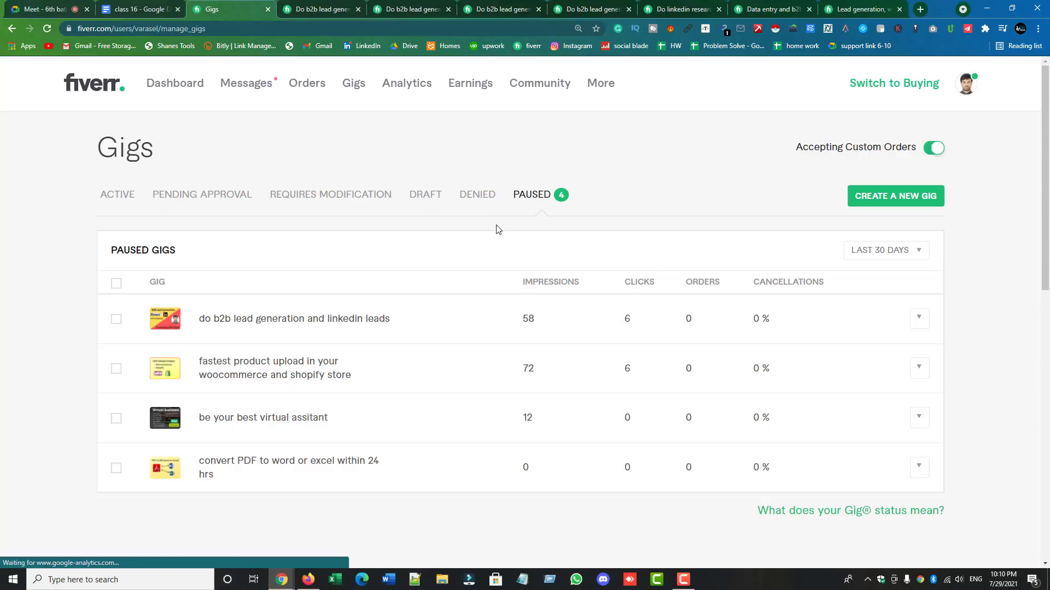
{"action": "scroll", "coordinate": [717, 211], "scroll_direction": "down", "scroll_amount": 1}
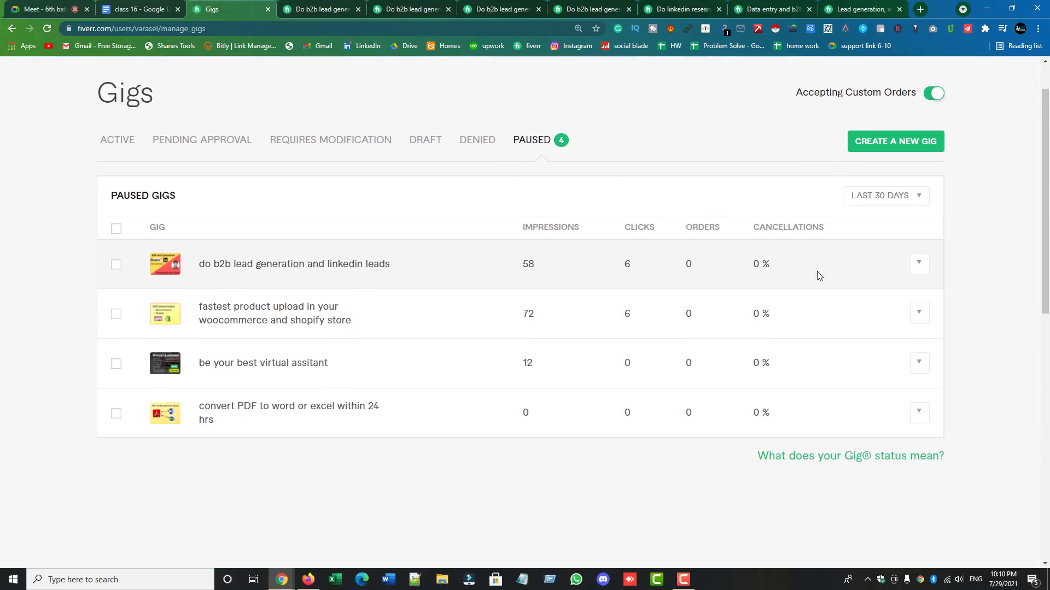
{"action": "mouse_move", "coordinate": [918, 271]}
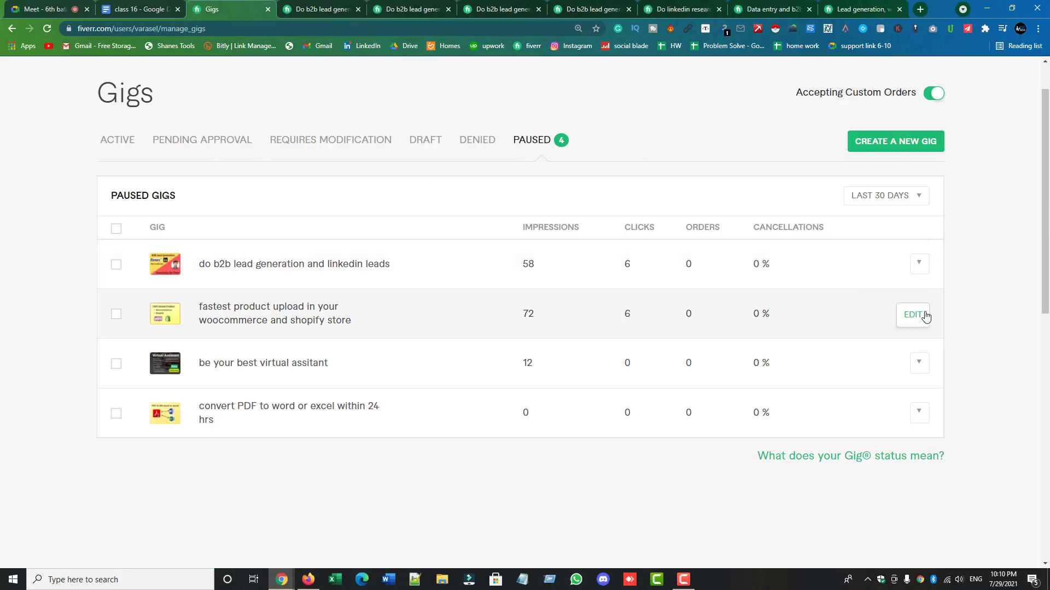
{"action": "scroll", "coordinate": [388, 158], "scroll_direction": "up", "scroll_amount": 1}
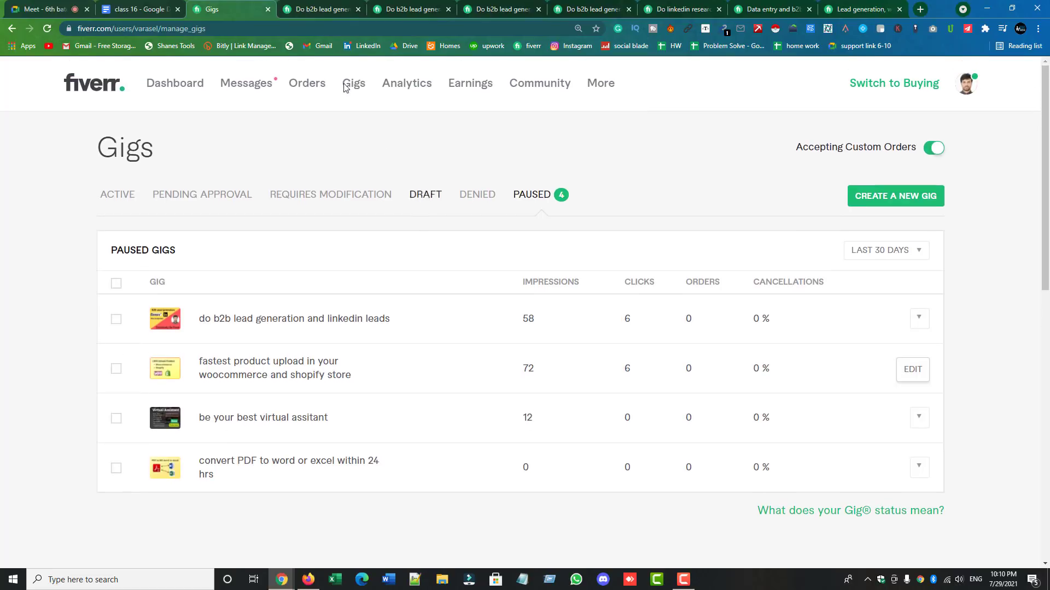
- Try to create a new gig from the seller's profile page
{"action": "left_click", "coordinate": [968, 84]}
{"action": "left_click", "coordinate": [859, 120]}
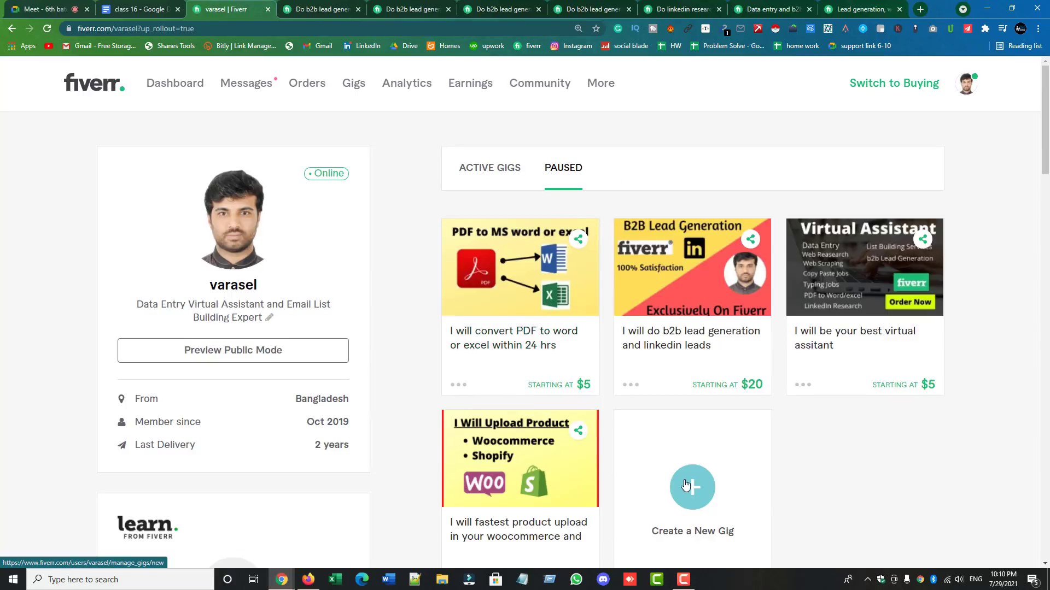
{"action": "left_click", "coordinate": [687, 486]}
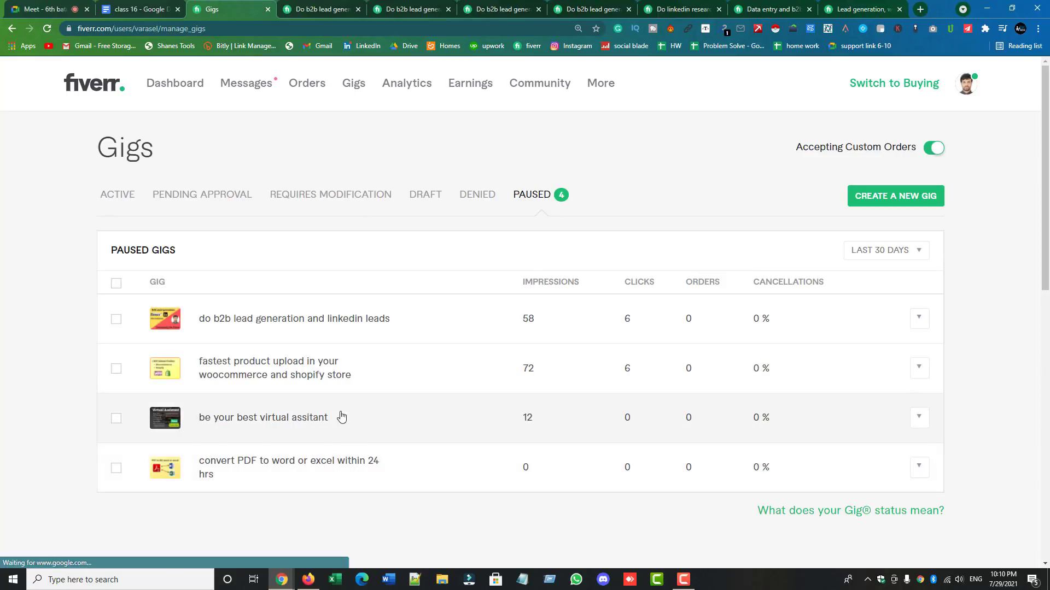
- Select and delete all paused gigs, confirming the deletion, and start creating a new gig at its title
{"action": "left_click", "coordinate": [116, 284]}
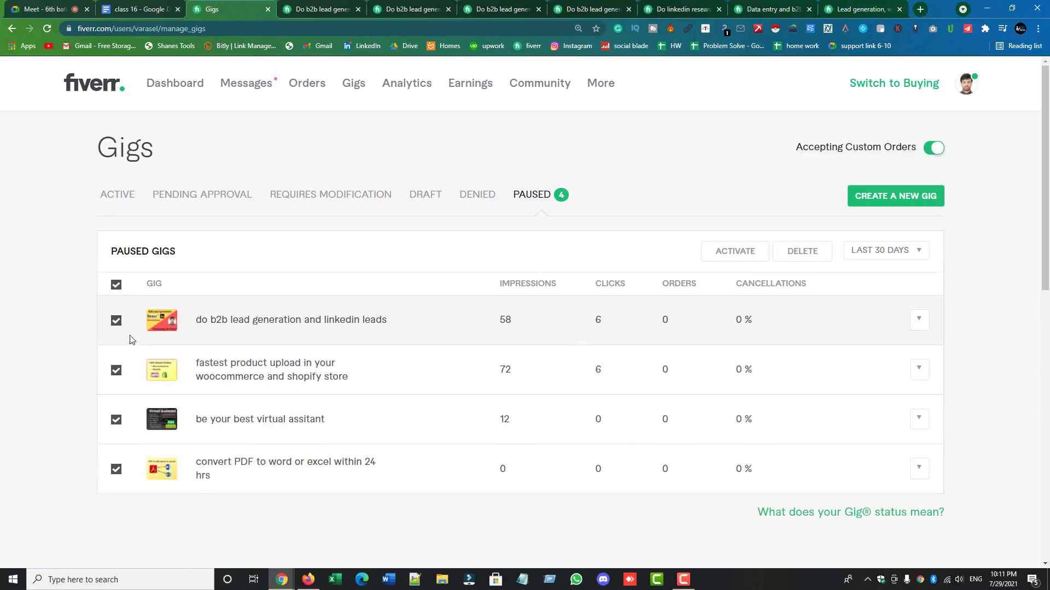
{"action": "mouse_move", "coordinate": [913, 324]}
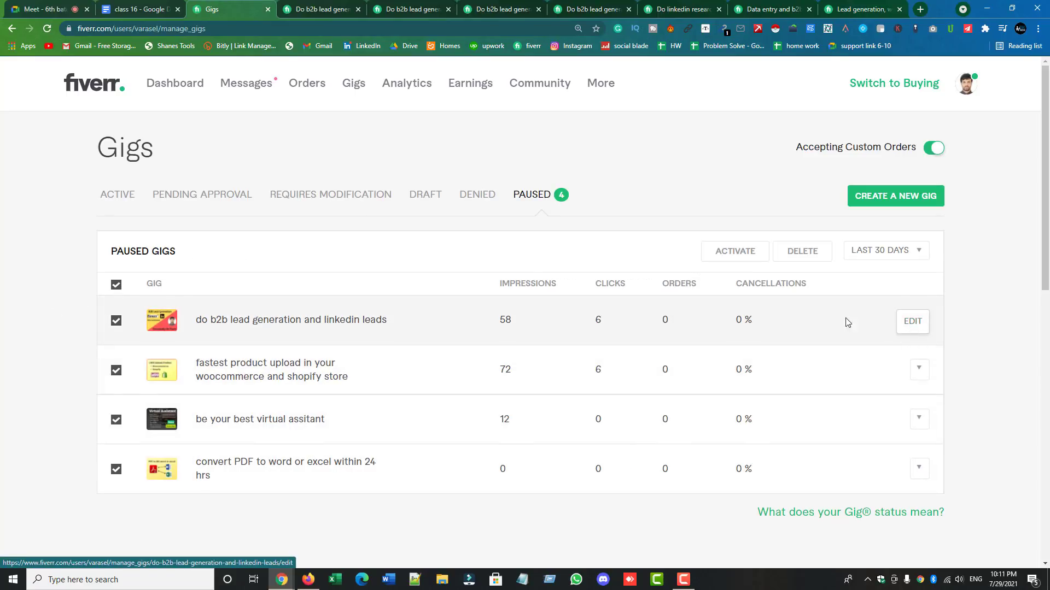
{"action": "left_click", "coordinate": [787, 257]}
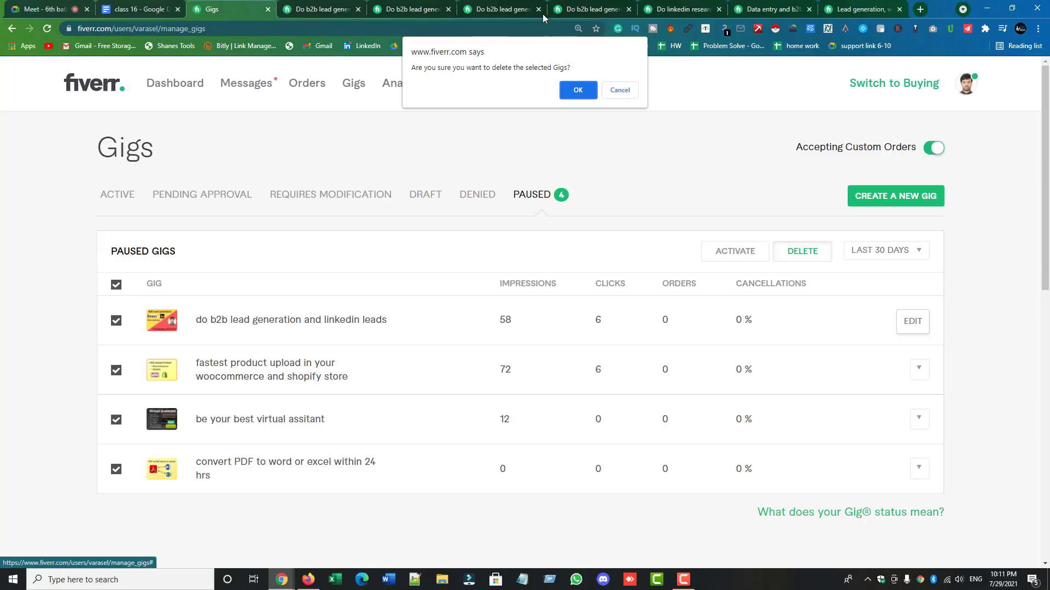
{"action": "left_click", "coordinate": [580, 88]}
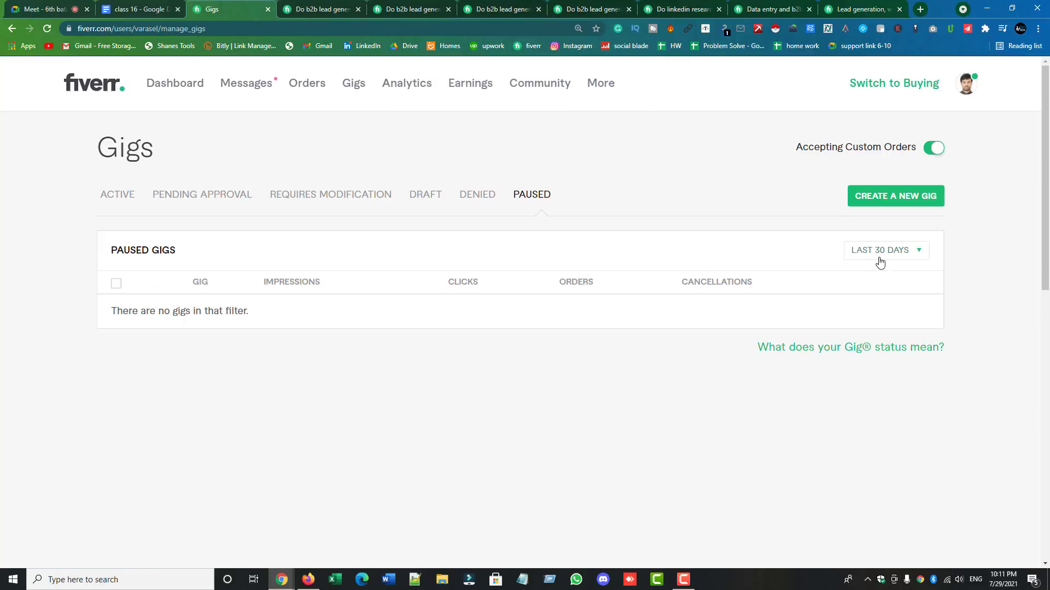
{"action": "left_click", "coordinate": [880, 207]}
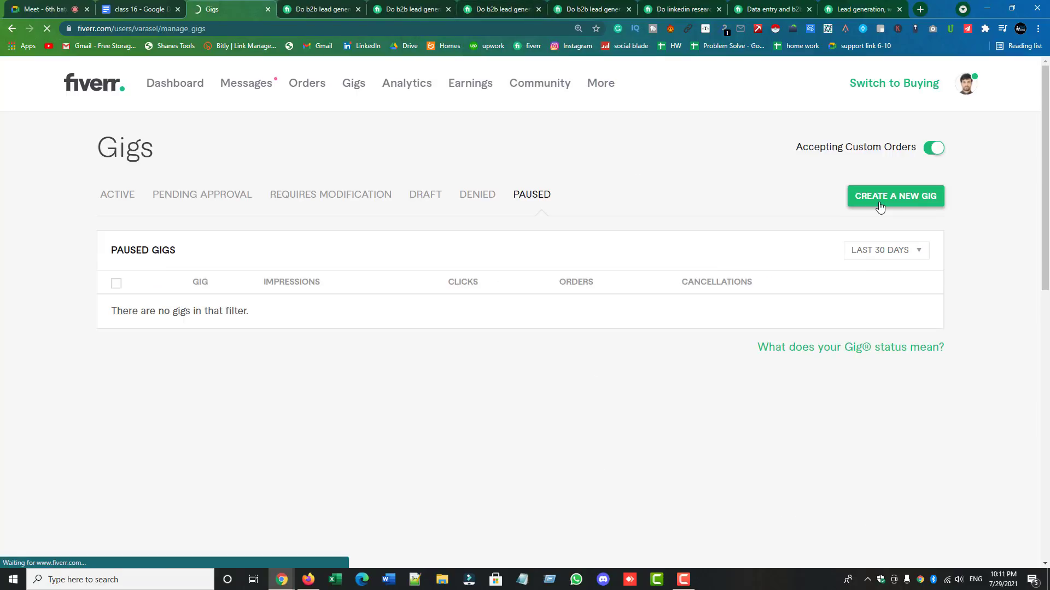
{"action": "left_click", "coordinate": [308, 258]}
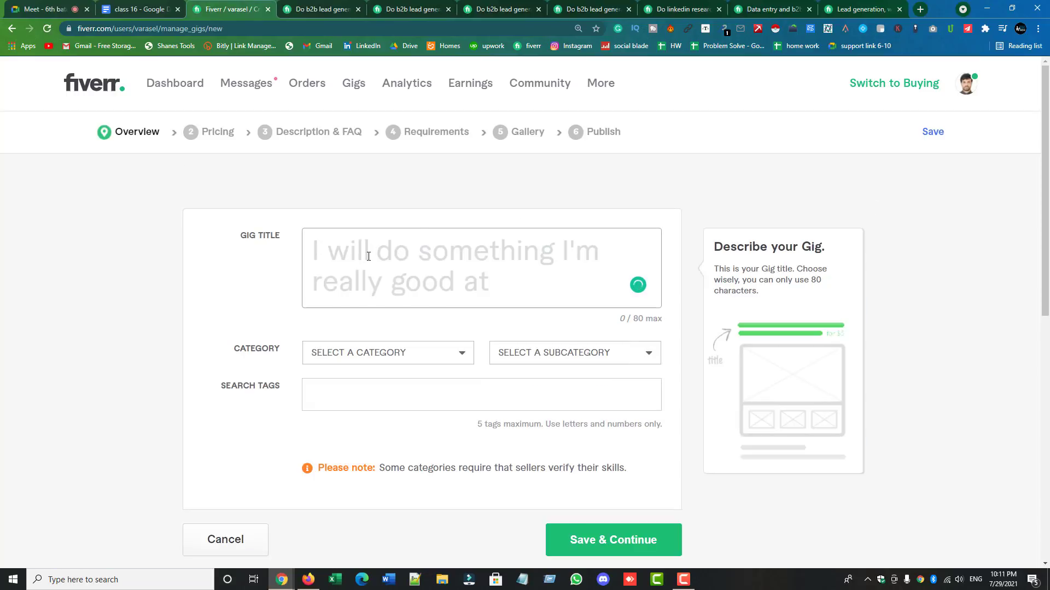
- Highlight the phrase "b2b lead generation" in the title of the LinkedIn and email list prospecting gig for reference
{"action": "left_click", "coordinate": [408, 10]}
{"action": "left_click", "coordinate": [304, 10]}
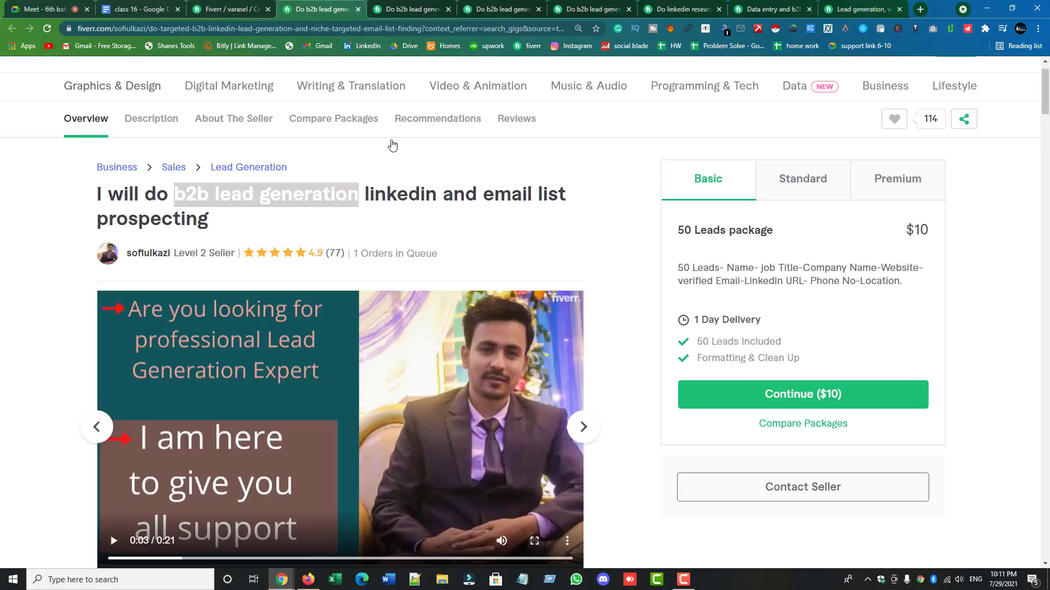
{"action": "scroll", "coordinate": [460, 213], "scroll_direction": "up", "scroll_amount": 1}
{"action": "left_click", "coordinate": [350, 226]}
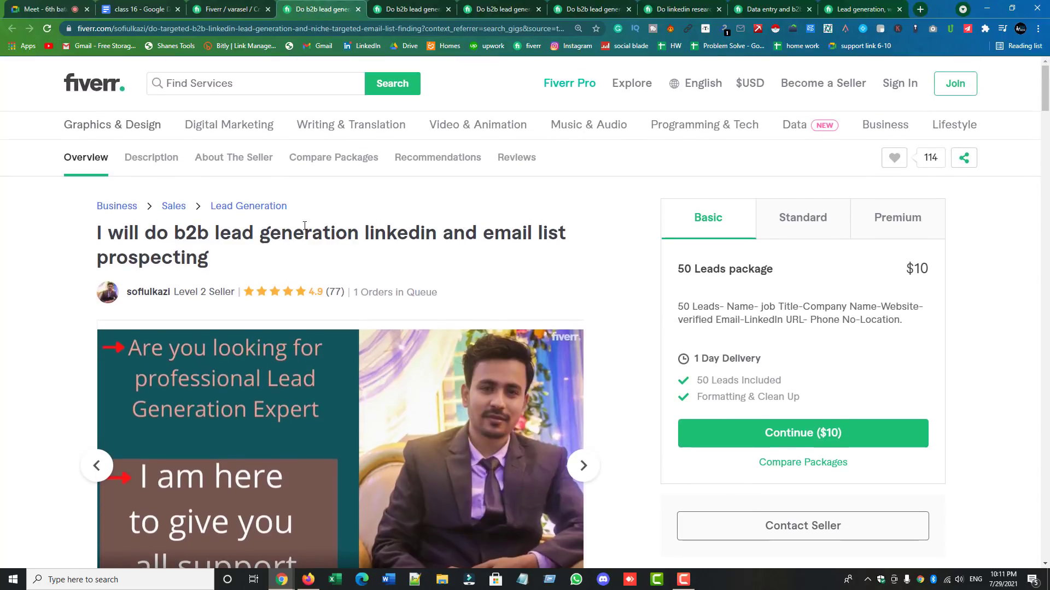
{"action": "left_click_drag", "start_coordinate": [356, 234], "coordinate": [171, 241]}
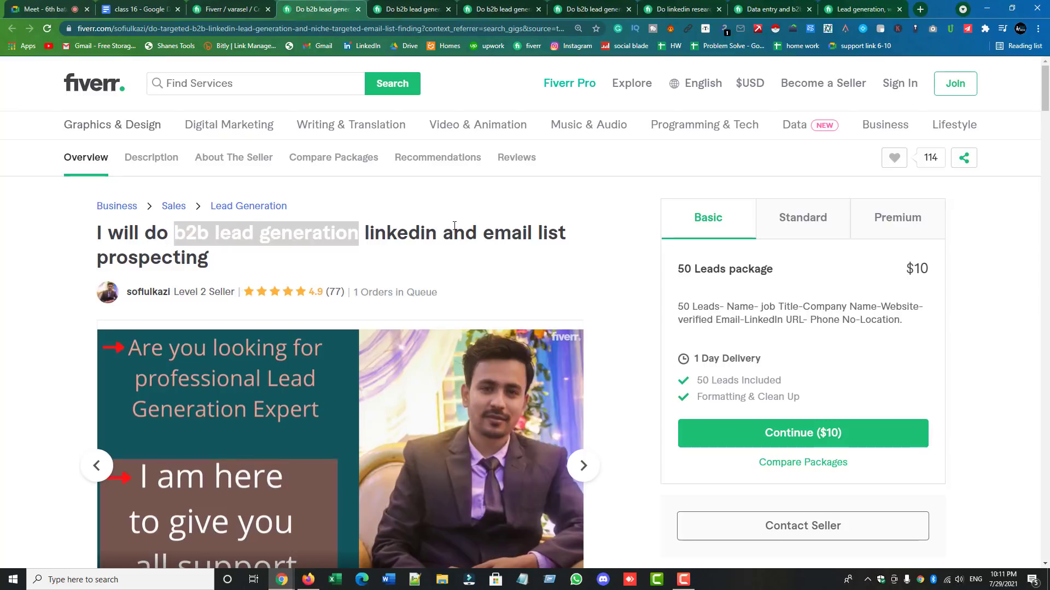
- Browse the sample lead sheets in the LinkedIn and email list prospecting gig's gallery
{"action": "left_click", "coordinate": [96, 465]}
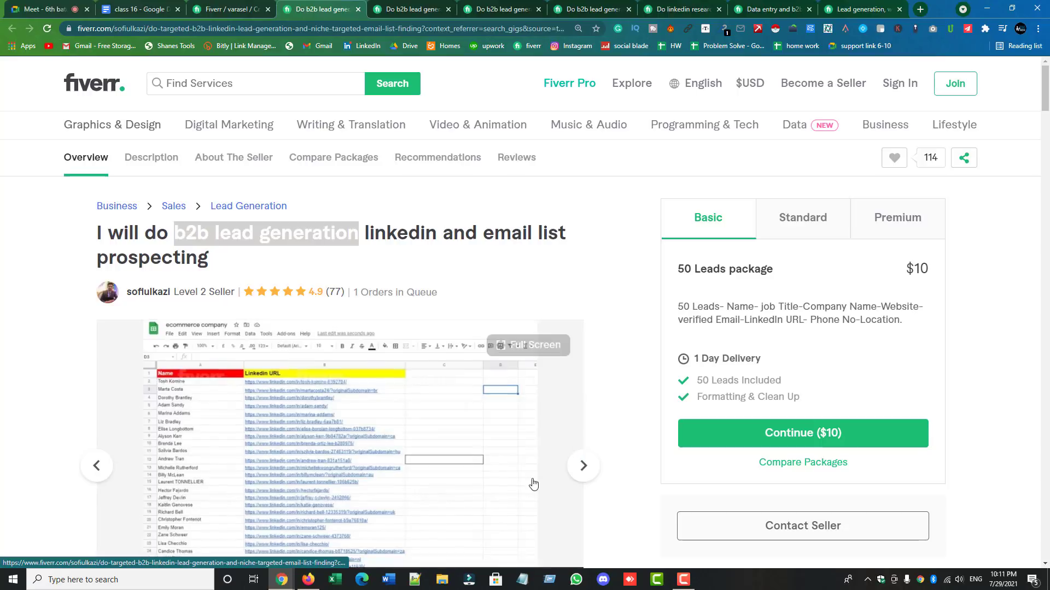
{"action": "scroll", "coordinate": [463, 447], "scroll_direction": "down", "scroll_amount": 2}
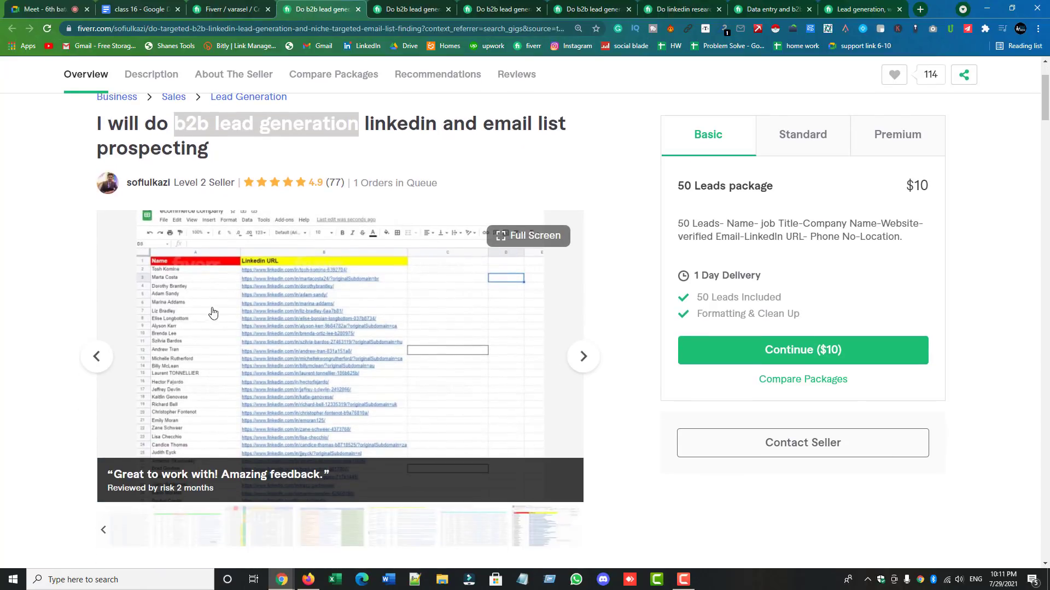
{"action": "left_click", "coordinate": [330, 524]}
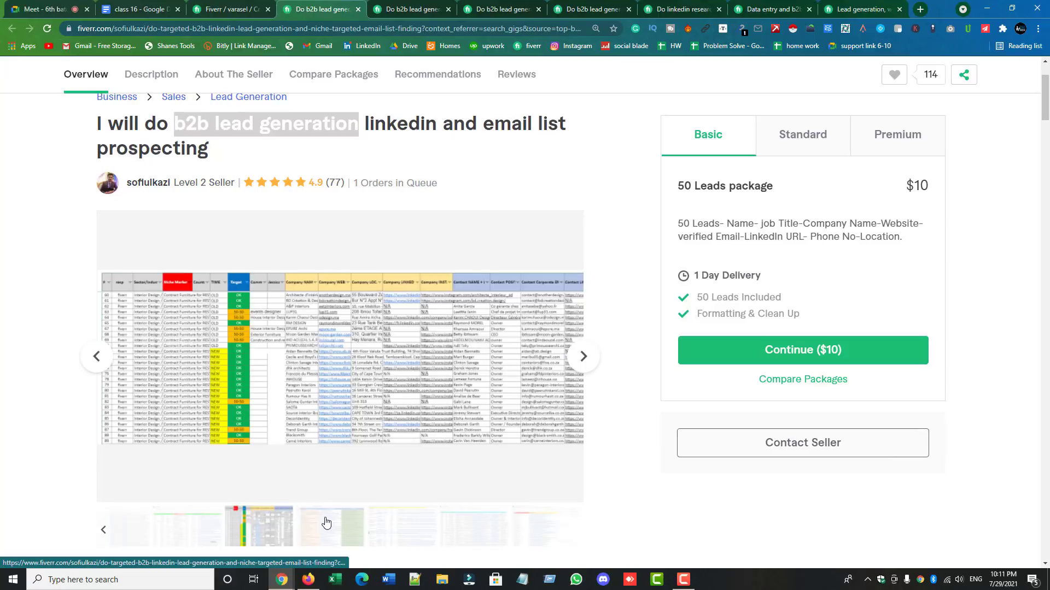
{"action": "left_click", "coordinate": [402, 533]}
{"action": "left_click", "coordinate": [461, 535]}
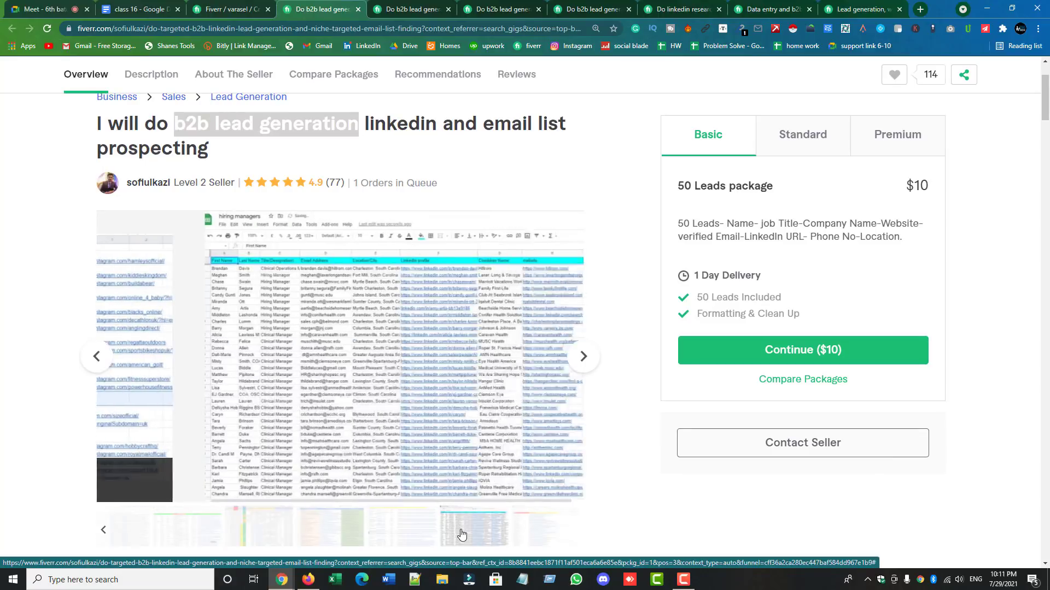
- View the remaining sample sheets in the gig's gallery and work back to the Agency sheet
{"action": "left_click", "coordinate": [530, 536]}
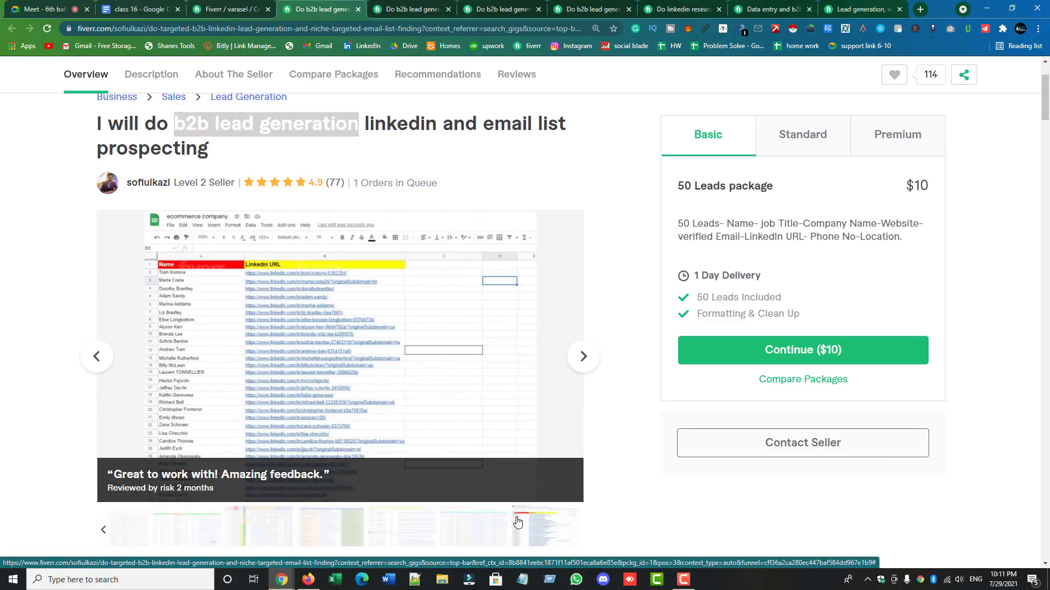
{"action": "left_click", "coordinate": [471, 534]}
{"action": "left_click", "coordinate": [399, 529]}
{"action": "left_click", "coordinate": [328, 528]}
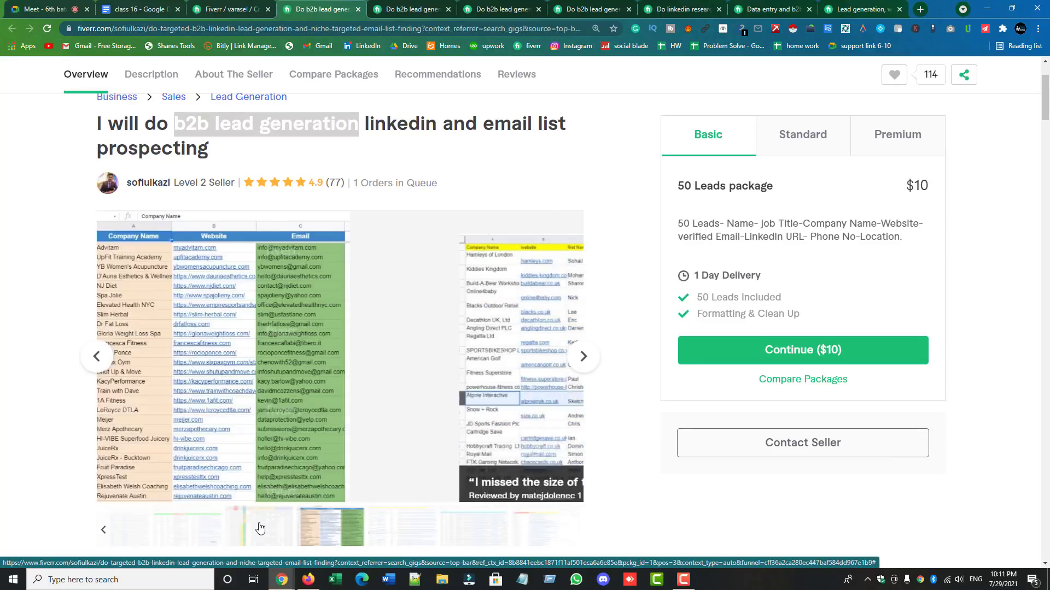
{"action": "left_click", "coordinate": [257, 529]}
{"action": "left_click", "coordinate": [198, 533]}
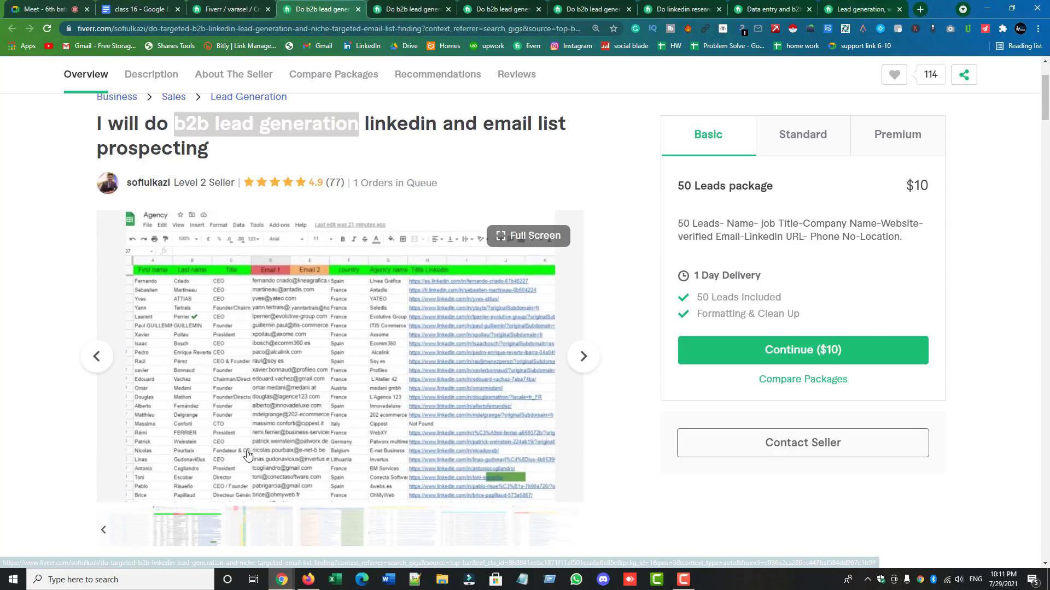
- Highlight "b2b lead generation" in the titles of the "prospect list building" and "build a prospect list" gigs for reference
{"action": "left_click", "coordinate": [412, 9]}
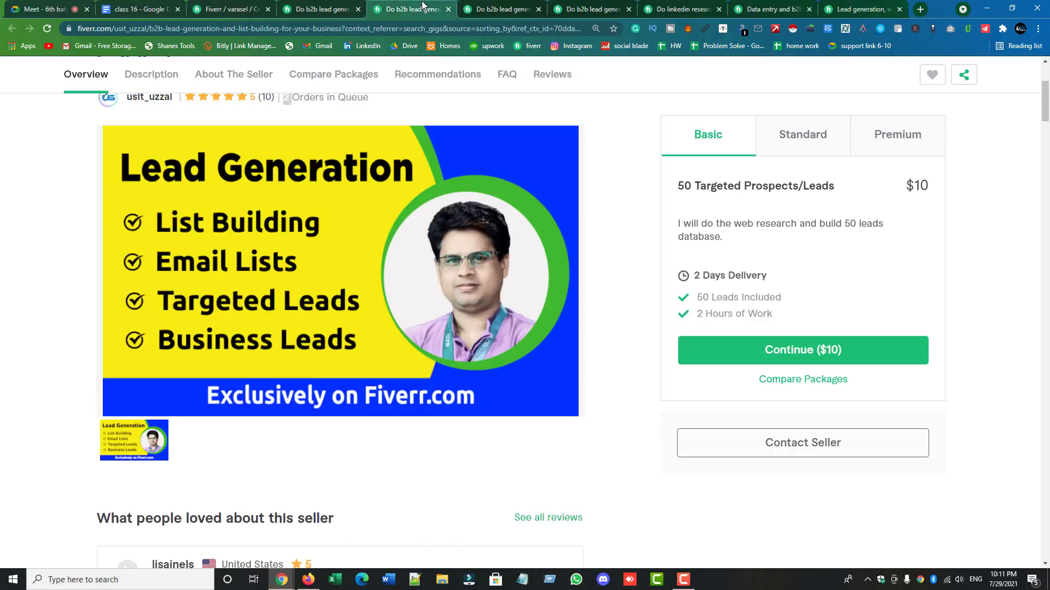
{"action": "scroll", "coordinate": [461, 217], "scroll_direction": "up", "scroll_amount": 4}
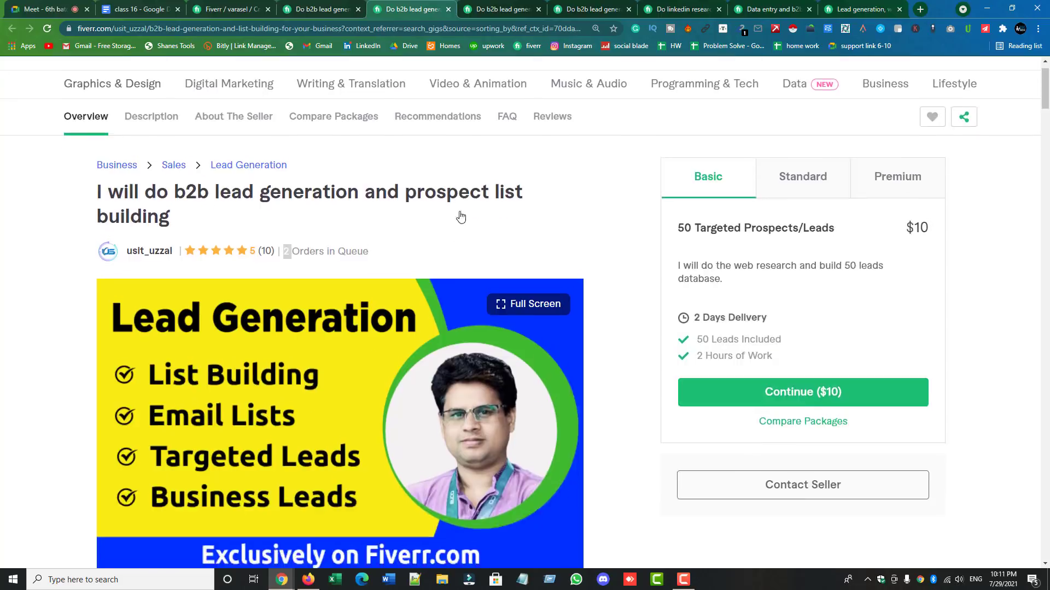
{"action": "left_click_drag", "start_coordinate": [175, 234], "coordinate": [362, 243]}
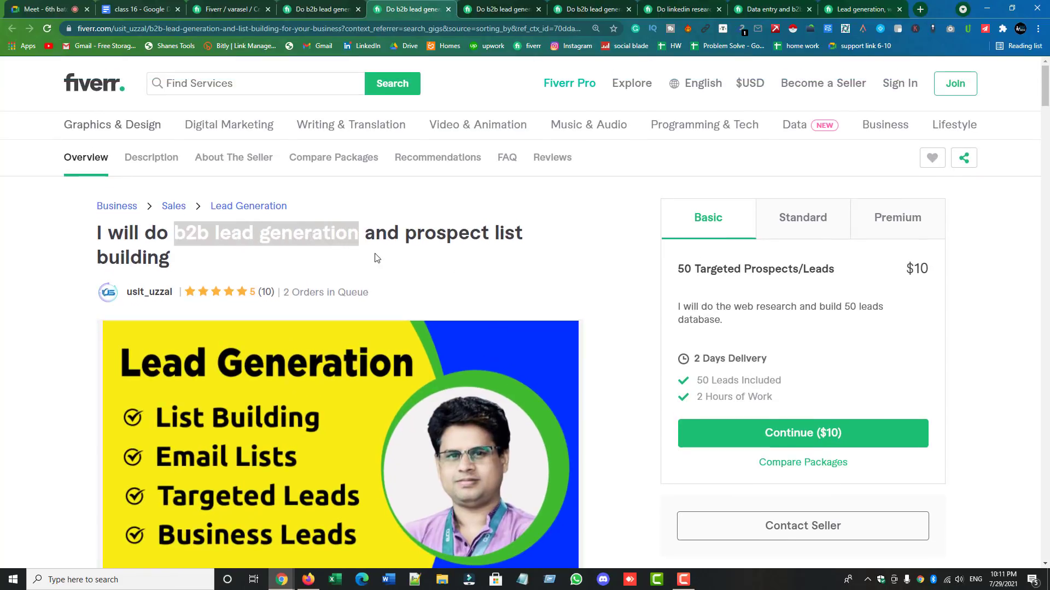
{"action": "key", "text": "ctrl+Tab"}
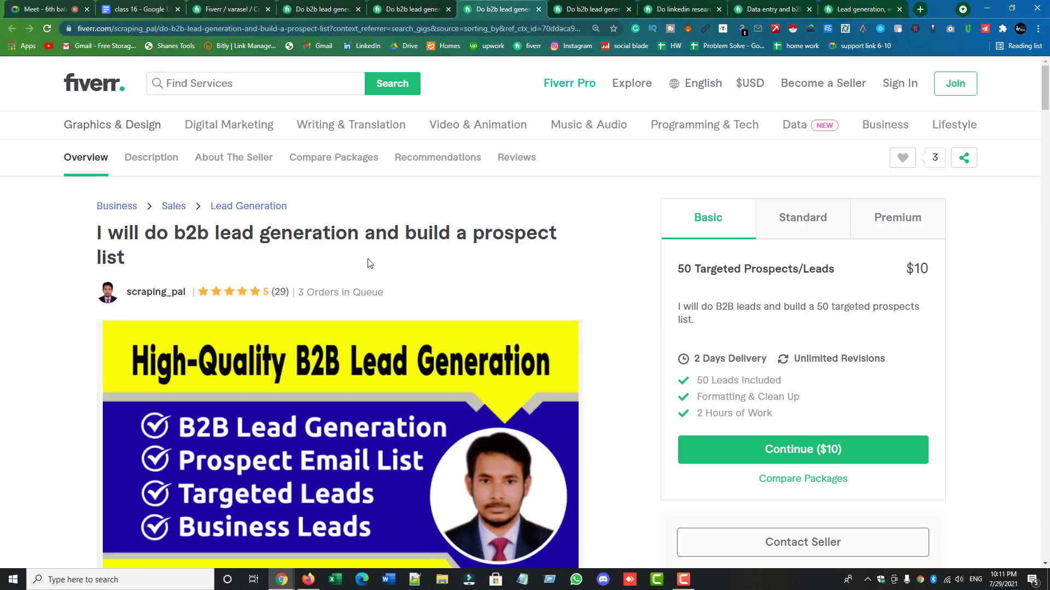
{"action": "left_click_drag", "start_coordinate": [178, 231], "coordinate": [357, 237]}
- Highlight the keyword phrases in the titles of the targeted lead generation, LinkedIn research, and data entry and web research gigs
{"action": "key", "text": "ctrl+Tab"}
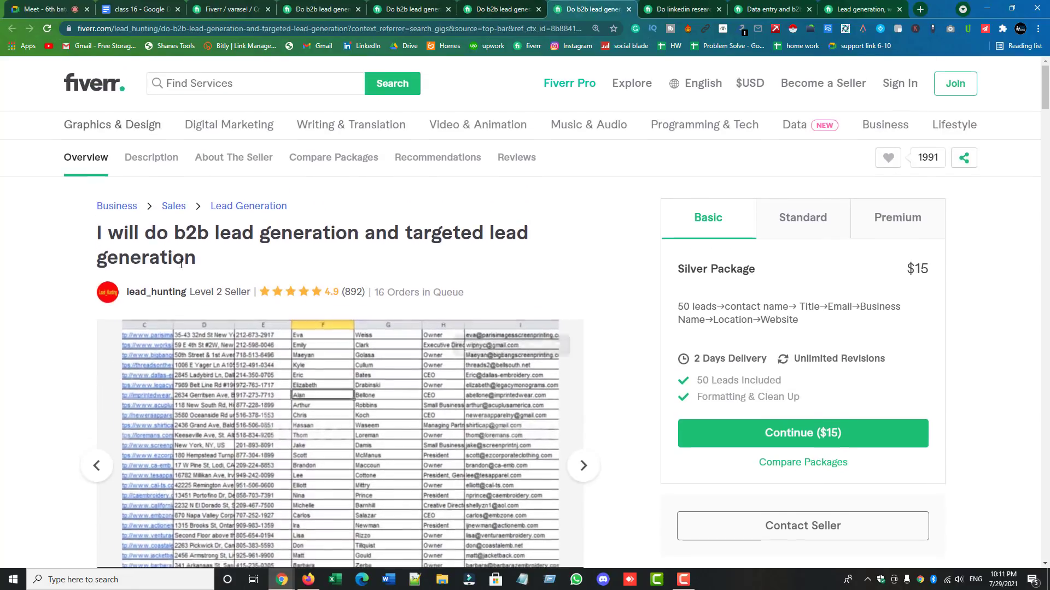
{"action": "left_click_drag", "start_coordinate": [175, 233], "coordinate": [407, 271]}
{"action": "key", "text": "ctrl+Tab"}
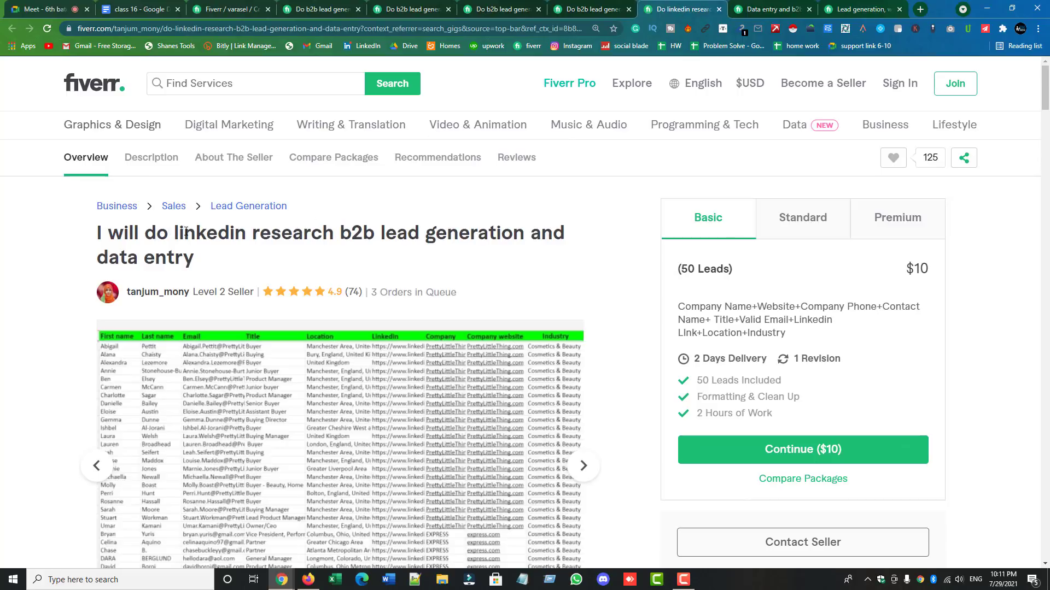
{"action": "left_click_drag", "start_coordinate": [343, 233], "coordinate": [527, 245]}
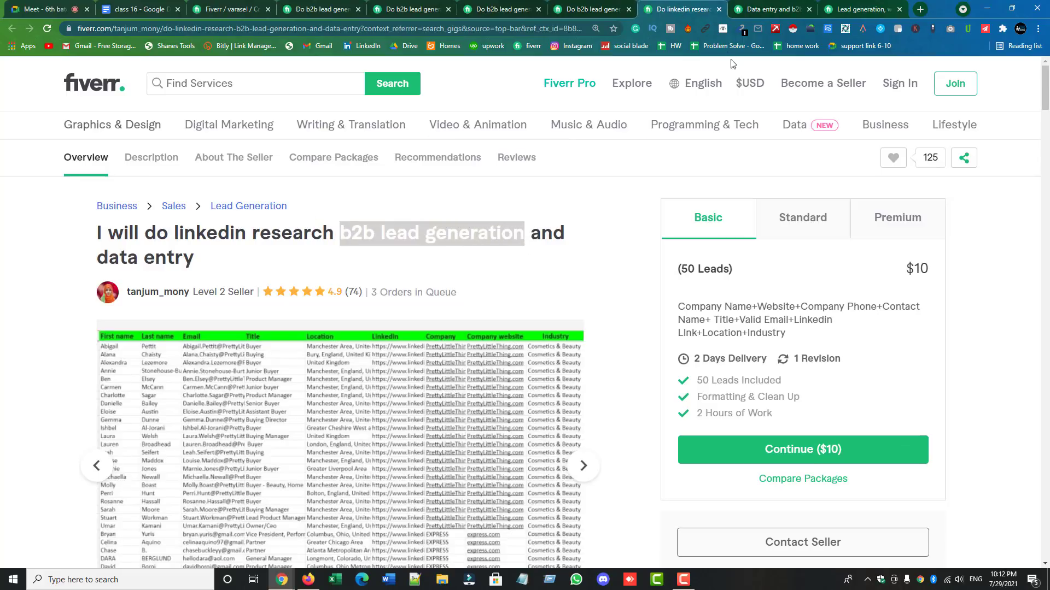
{"action": "left_click", "coordinate": [756, 12]}
{"action": "left_click_drag", "start_coordinate": [285, 235], "coordinate": [476, 244]}
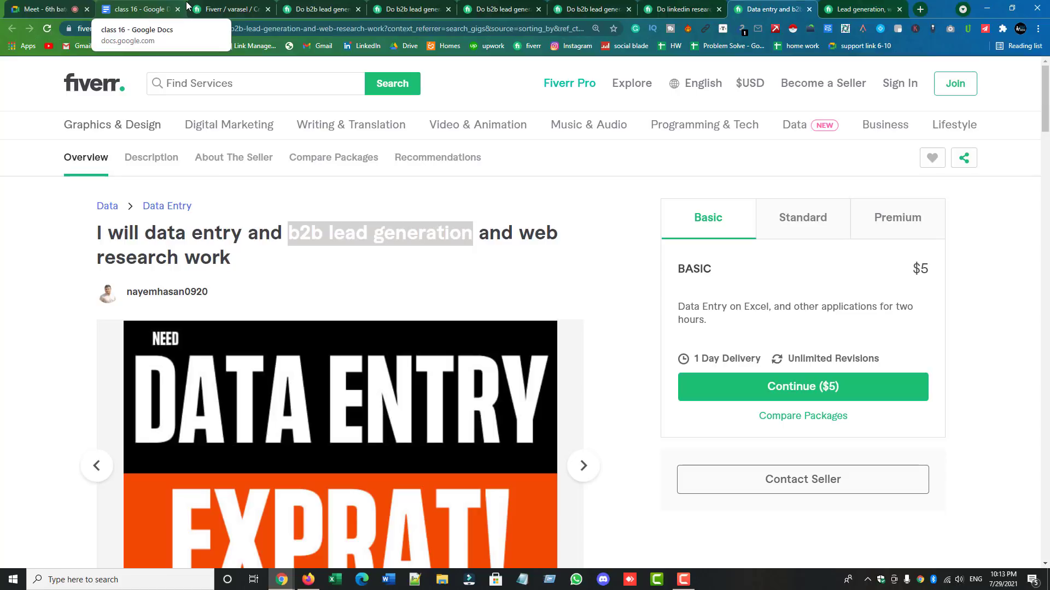
- Look over the new gig form and the first two competing gigs, clearing the highlight in the prospect list building title
{"action": "left_click", "coordinate": [232, 9]}
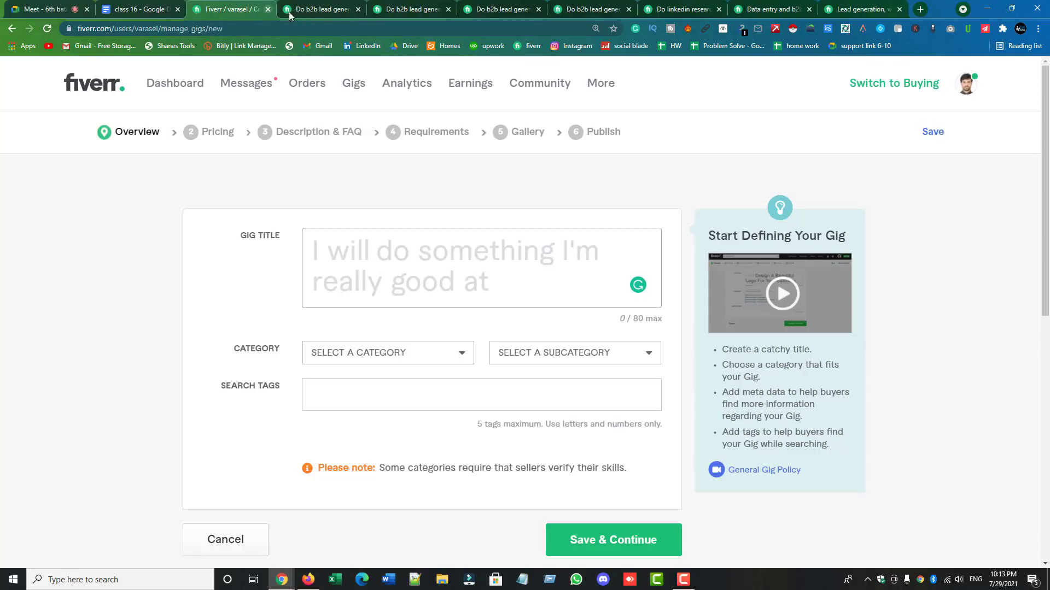
{"action": "left_click", "coordinate": [320, 8]}
{"action": "left_click", "coordinate": [413, 9]}
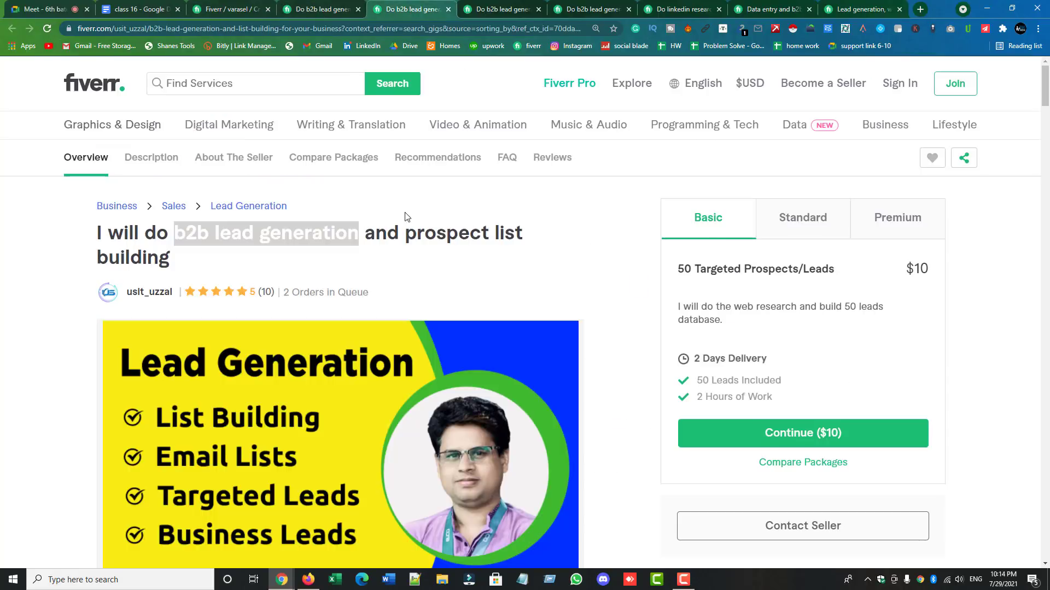
{"action": "left_click", "coordinate": [305, 230]}
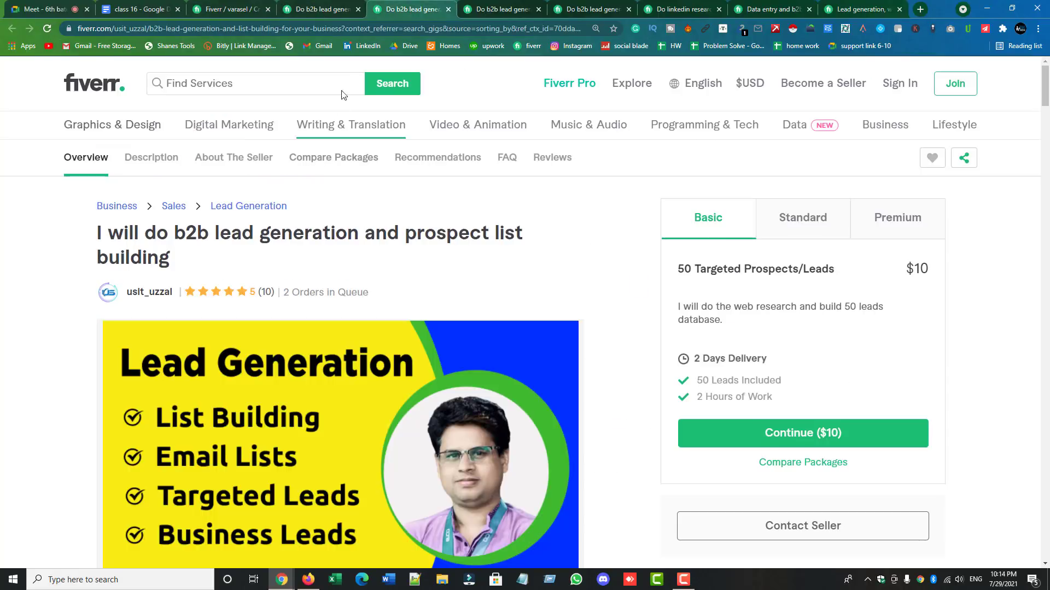
- Select the full title of the LinkedIn and email list prospecting gig and open a blank Notepad window, widened and moved aside
{"action": "left_click", "coordinate": [310, 11]}
{"action": "scroll", "coordinate": [405, 156], "scroll_direction": "up", "scroll_amount": 2}
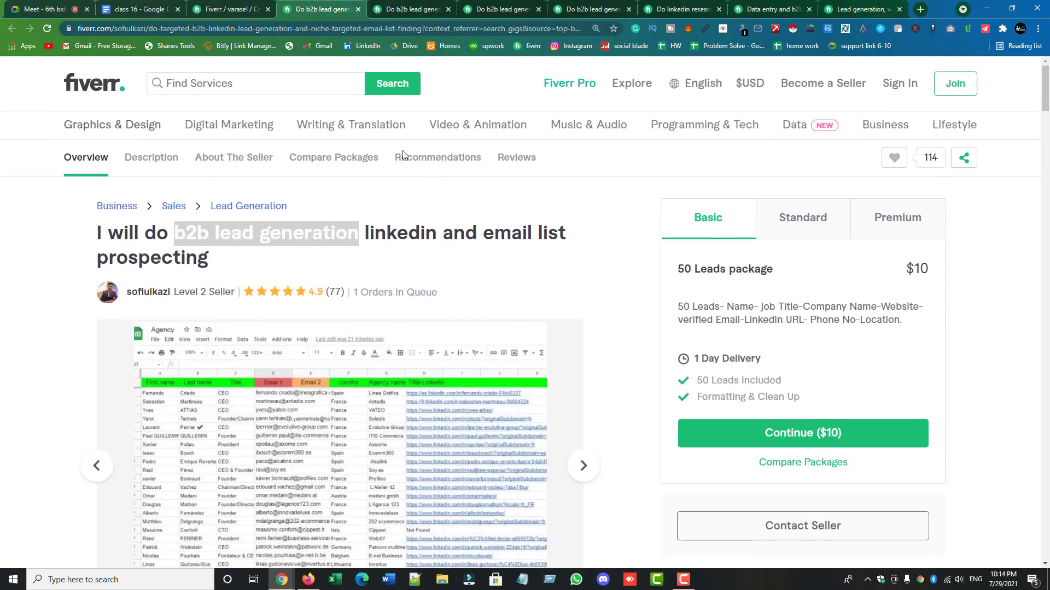
{"action": "left_click_drag", "start_coordinate": [99, 234], "coordinate": [223, 270]}
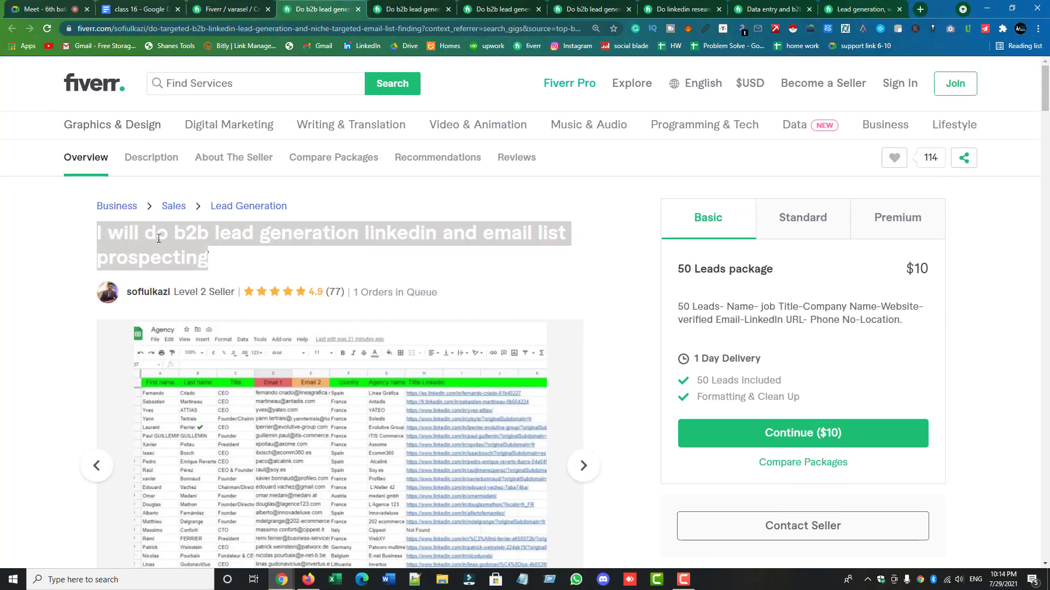
{"action": "left_click", "coordinate": [523, 579]}
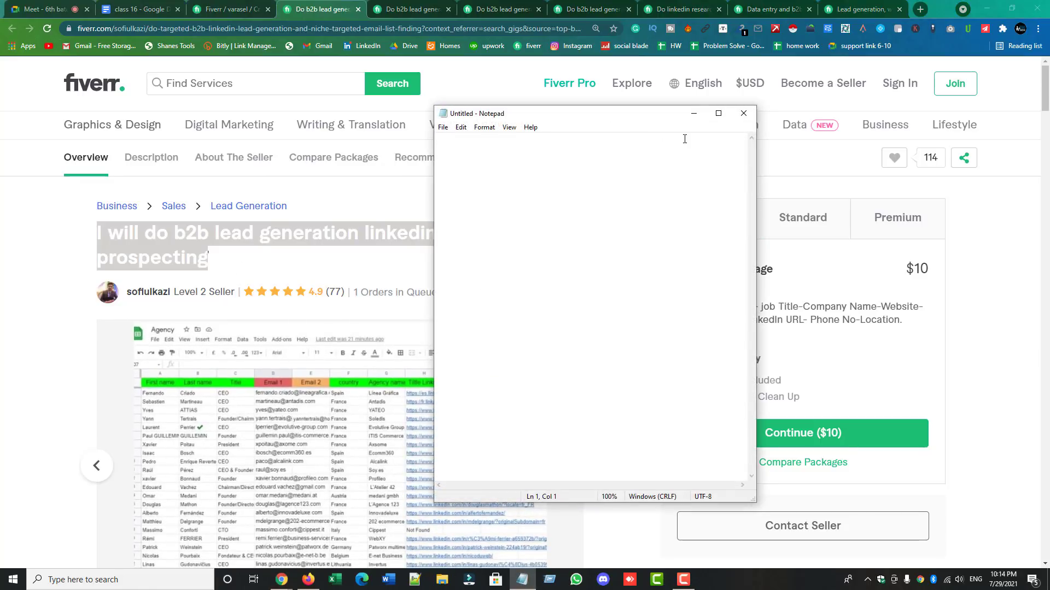
{"action": "left_click_drag", "start_coordinate": [756, 150], "coordinate": [858, 153]}
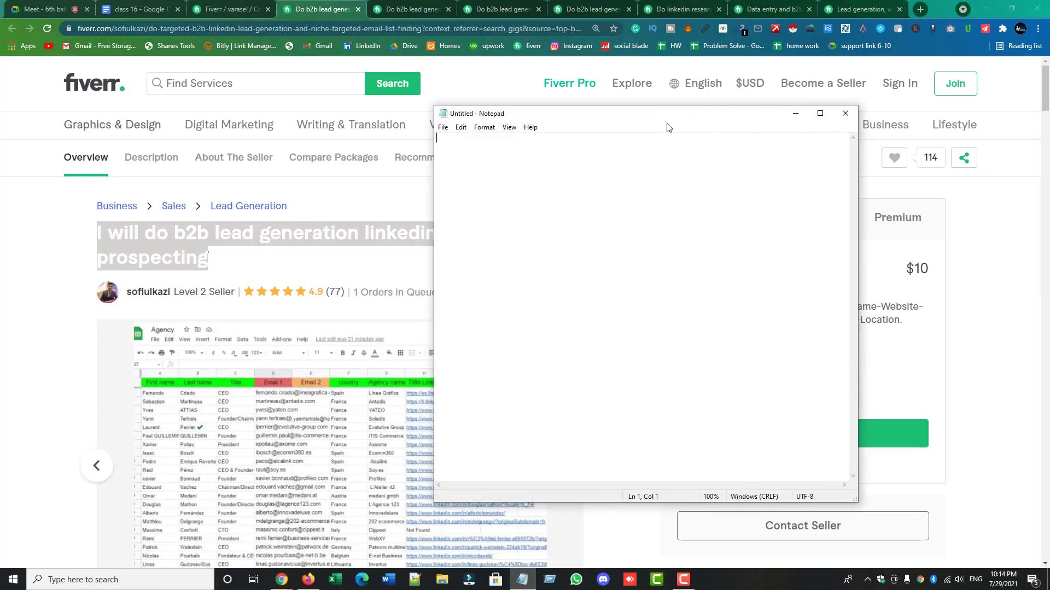
{"action": "left_click_drag", "start_coordinate": [710, 117], "coordinate": [849, 132]}
- Copy the title "I will do b2b lead generation linkedin and email list prospecting" into Notepad and start a new line
{"action": "right_click", "coordinate": [193, 254]}
{"action": "left_click", "coordinate": [203, 264]}
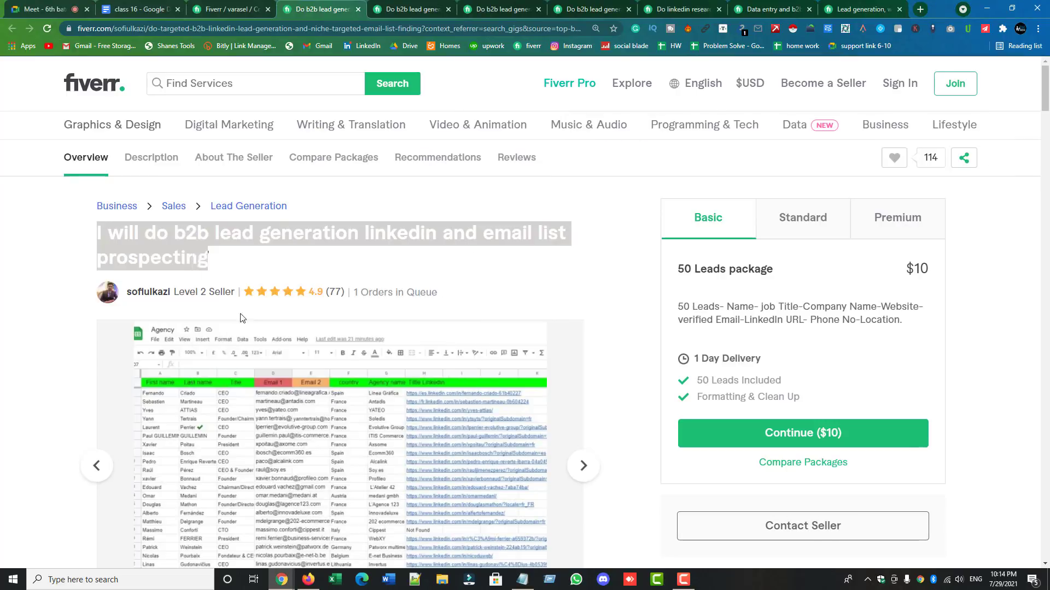
{"action": "left_click", "coordinate": [522, 579]}
{"action": "right_click", "coordinate": [590, 153]}
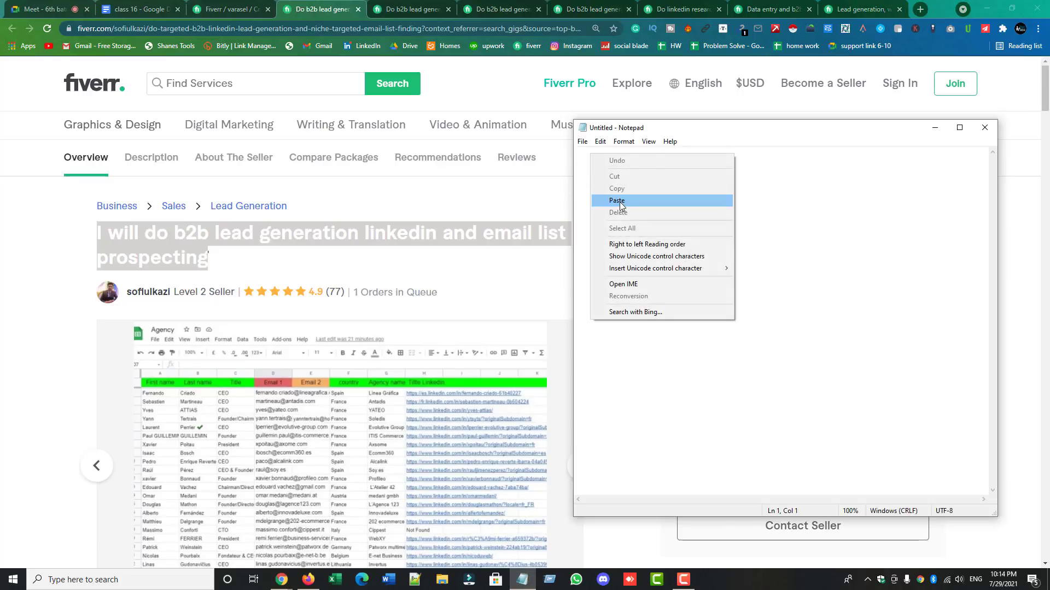
{"action": "left_click", "coordinate": [621, 202]}
{"action": "key", "text": "Return"}
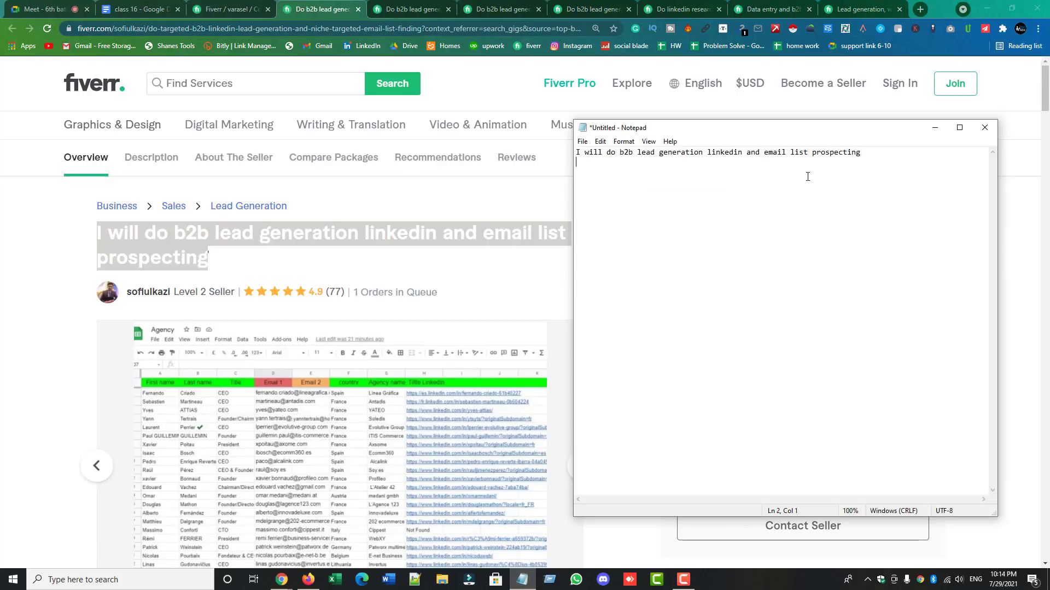
- Copy the gig title "I will do b2b lead generation and prospect list building" to the second line in Notepad
{"action": "left_click", "coordinate": [411, 9]}
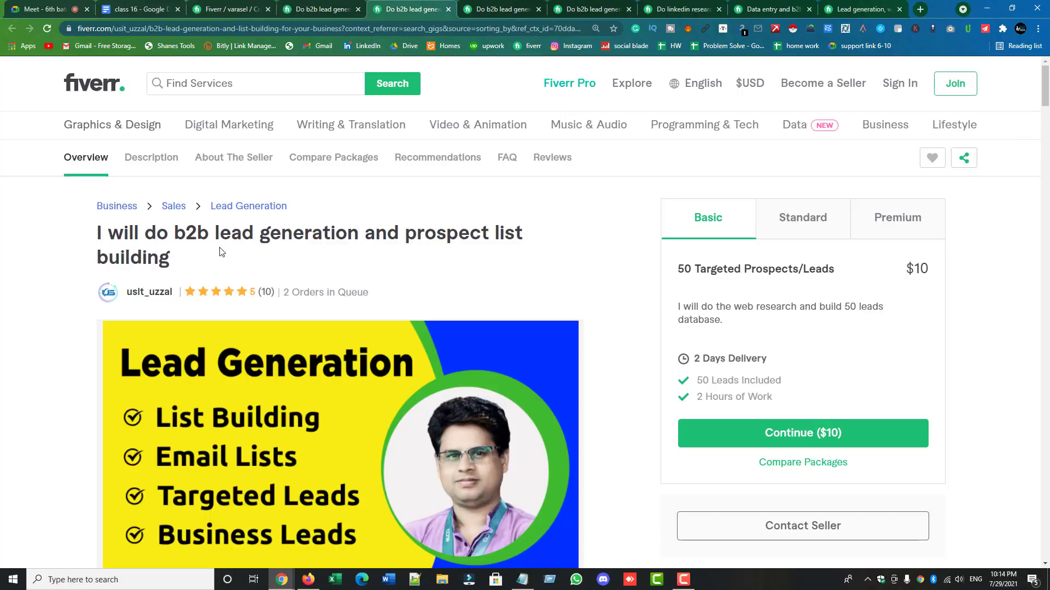
{"action": "left_click_drag", "start_coordinate": [174, 268], "coordinate": [117, 234]}
{"action": "right_click", "coordinate": [112, 230]}
{"action": "left_click", "coordinate": [137, 236]}
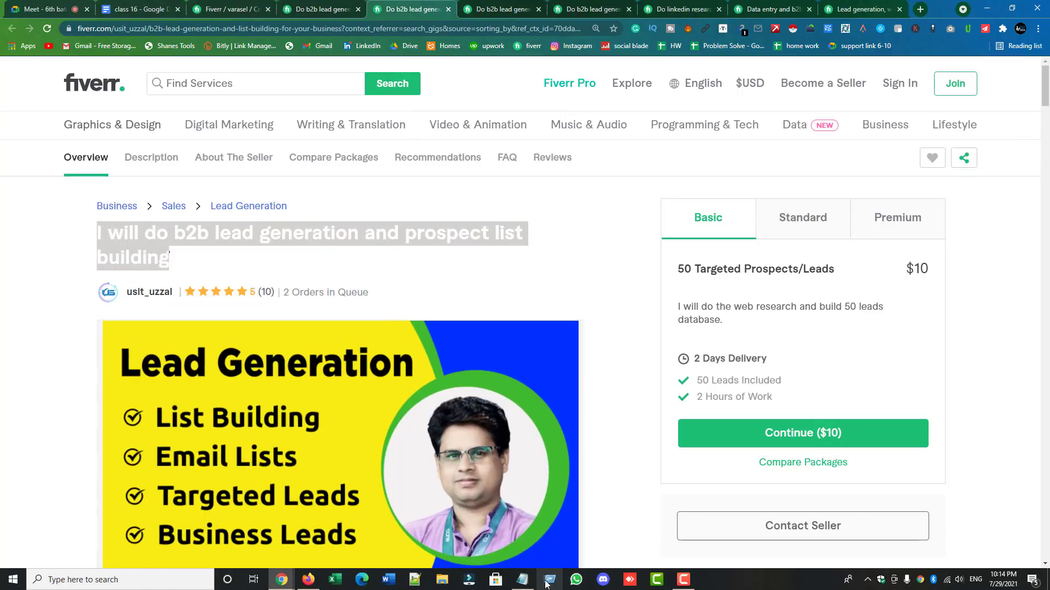
{"action": "left_click", "coordinate": [522, 580]}
{"action": "right_click", "coordinate": [582, 165]}
{"action": "left_click", "coordinate": [611, 209]}
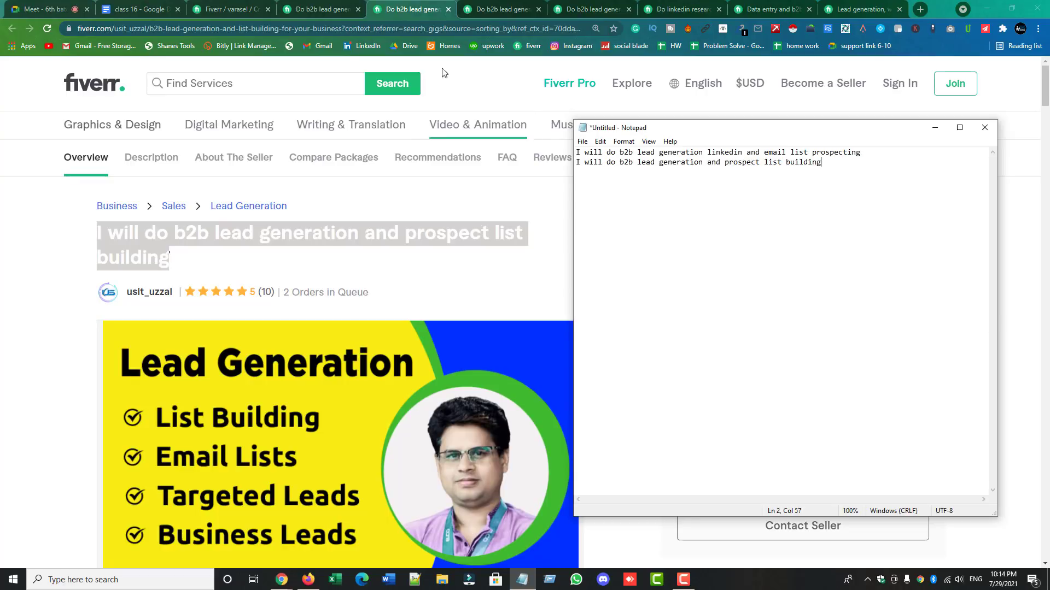
- Copy the gig title "I will do b2b lead generation and build a prospect list" to the third line in Notepad
{"action": "left_click", "coordinate": [518, 12]}
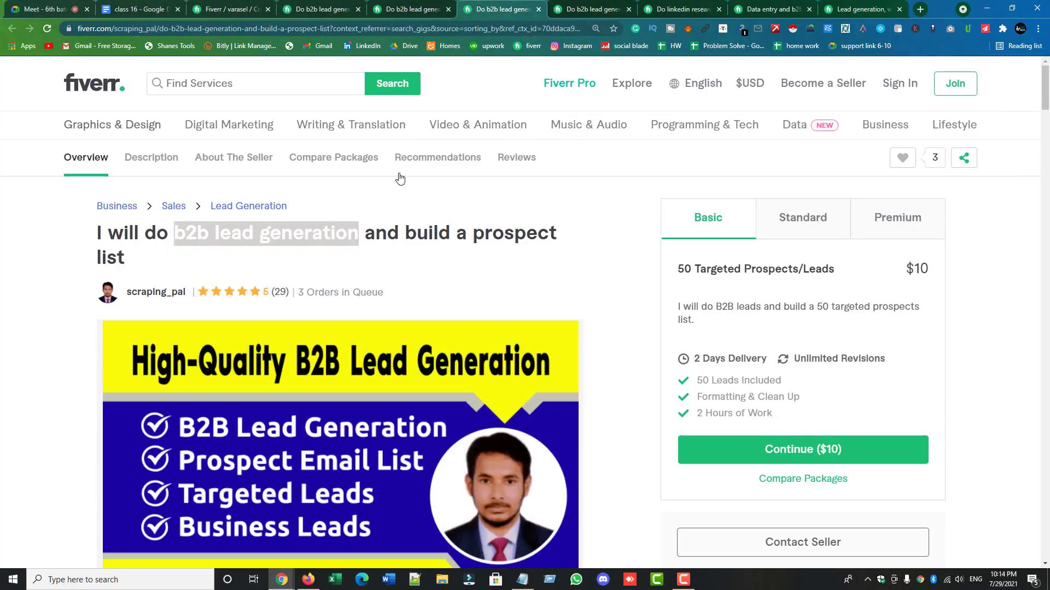
{"action": "triple_click", "coordinate": [246, 238]}
{"action": "right_click", "coordinate": [252, 239]}
{"action": "left_click", "coordinate": [279, 246]}
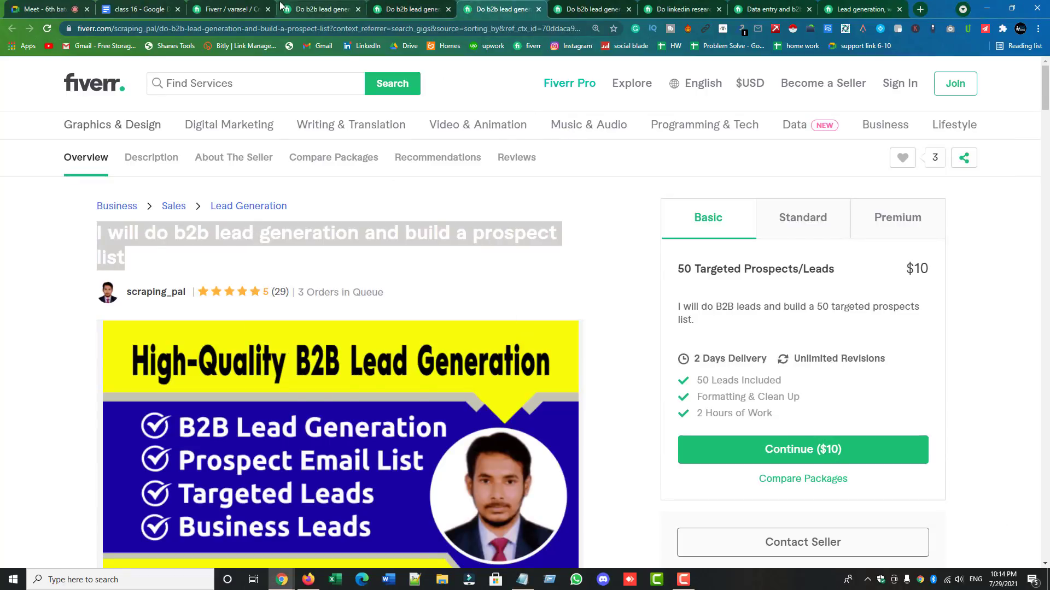
{"action": "left_click", "coordinate": [261, 10]}
{"action": "left_click", "coordinate": [317, 12]}
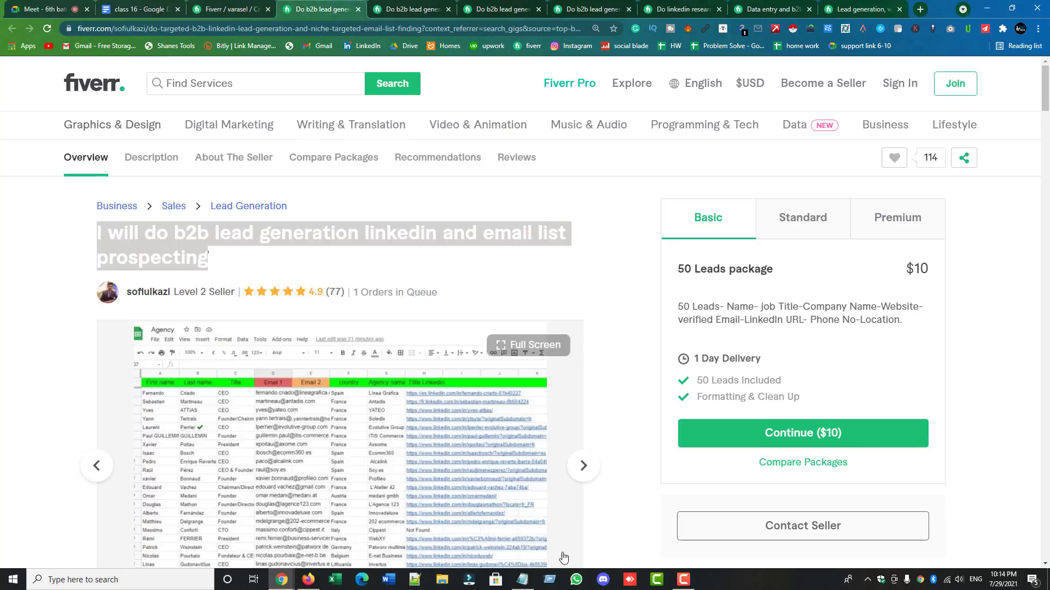
{"action": "left_click", "coordinate": [522, 580]}
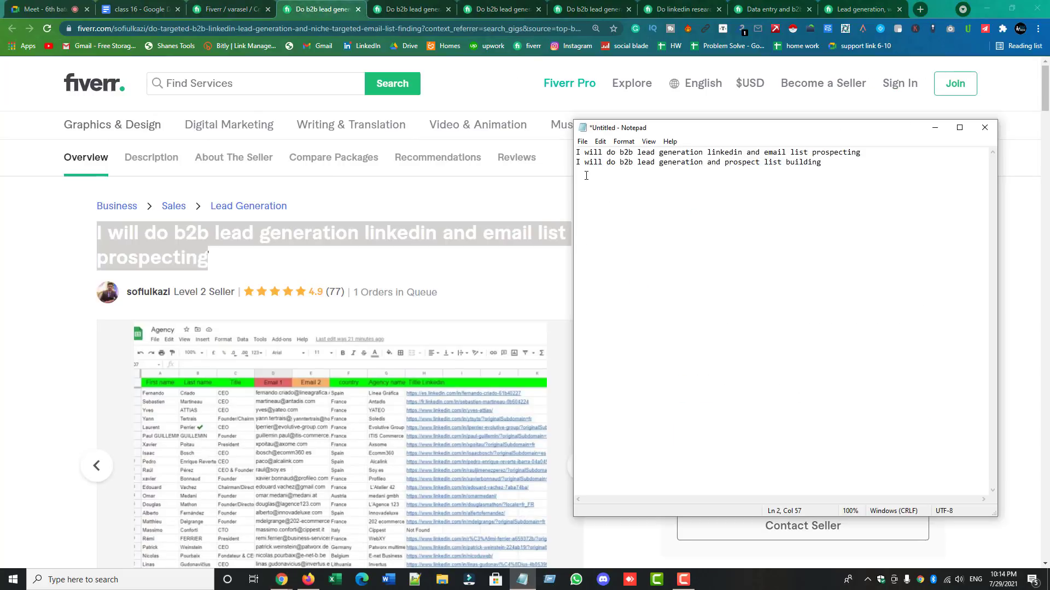
{"action": "right_click", "coordinate": [586, 175]}
{"action": "left_click", "coordinate": [581, 174]}
{"action": "left_click", "coordinate": [820, 163]}
{"action": "right_click", "coordinate": [600, 174]}
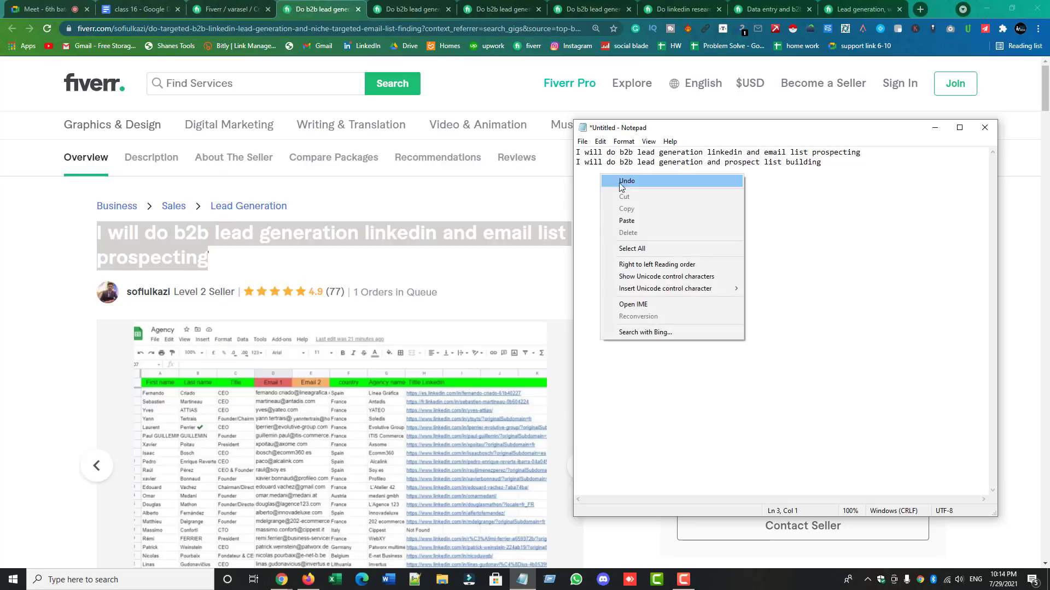
{"action": "left_click", "coordinate": [627, 220]}
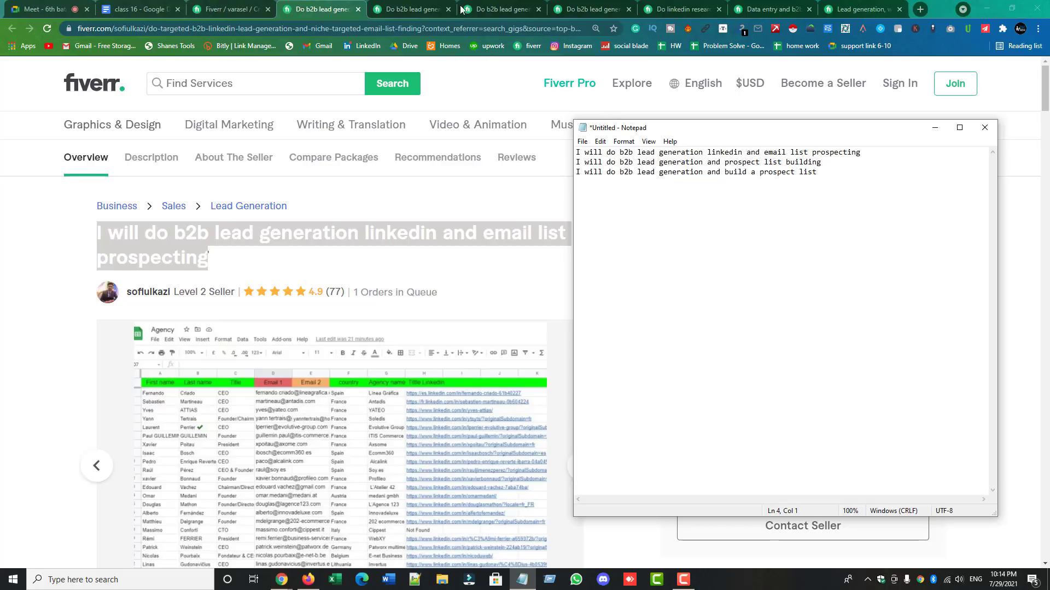
- Copy the gig title "I will do b2b lead generation and targeted lead generation" to the fourth line in Notepad
{"action": "left_click", "coordinate": [593, 10]}
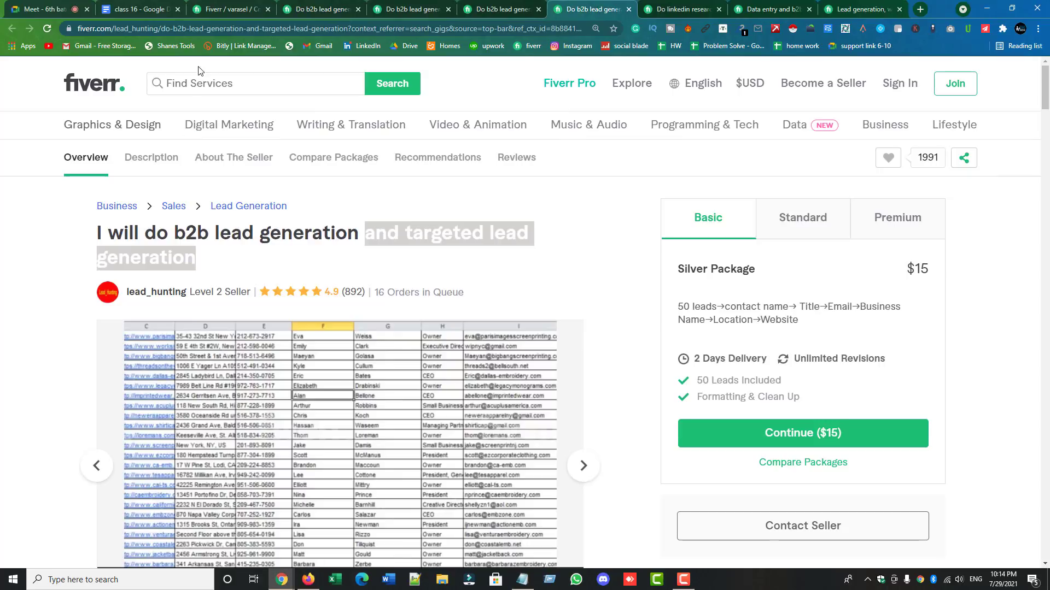
{"action": "triple_click", "coordinate": [212, 232]}
{"action": "right_click", "coordinate": [235, 238]}
{"action": "left_click", "coordinate": [249, 247]}
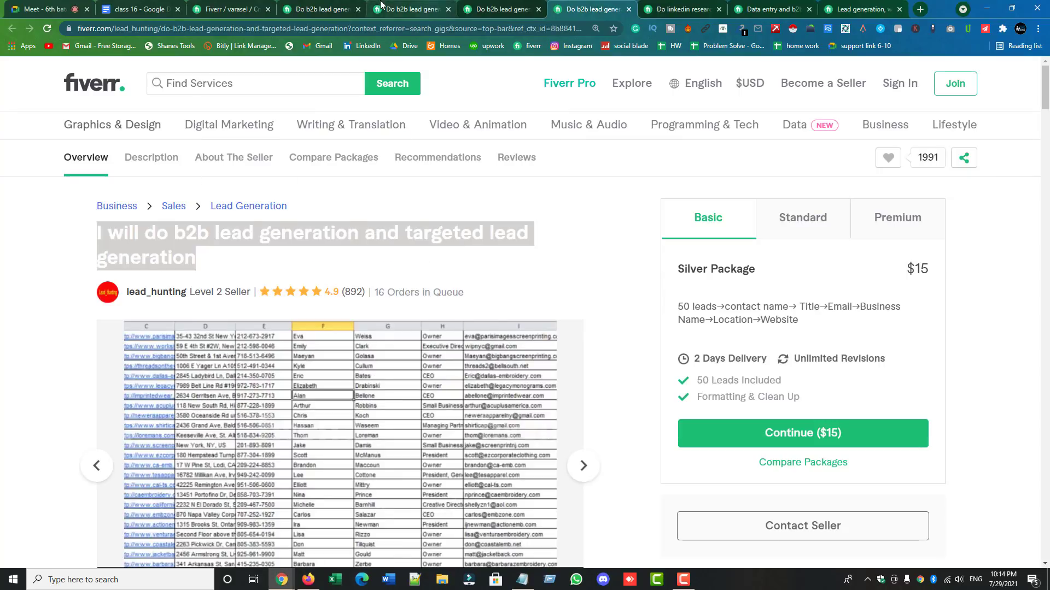
{"action": "left_click", "coordinate": [522, 580]}
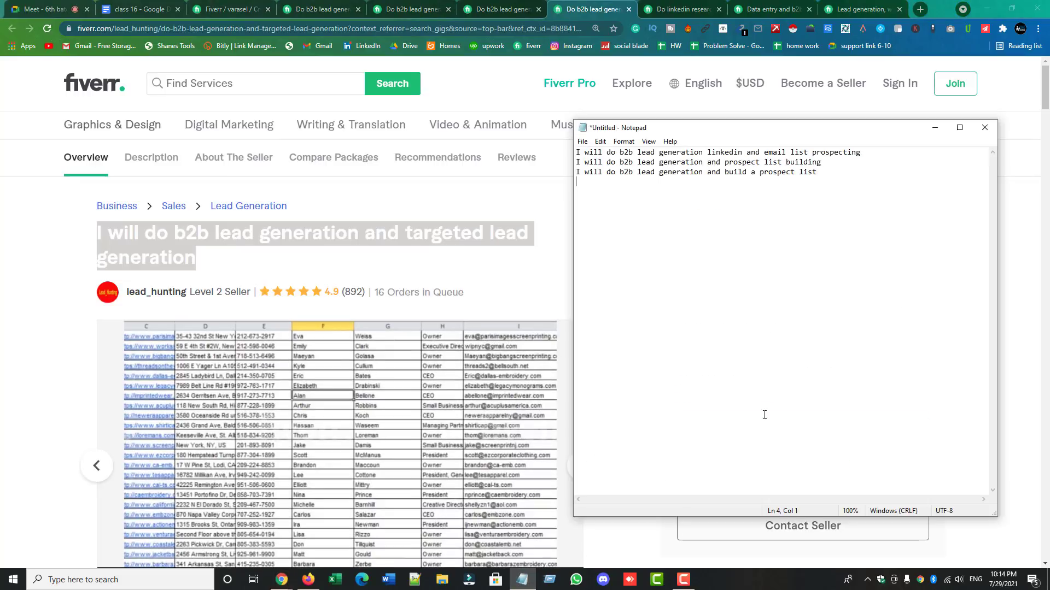
{"action": "right_click", "coordinate": [579, 182]}
{"action": "left_click", "coordinate": [605, 228]}
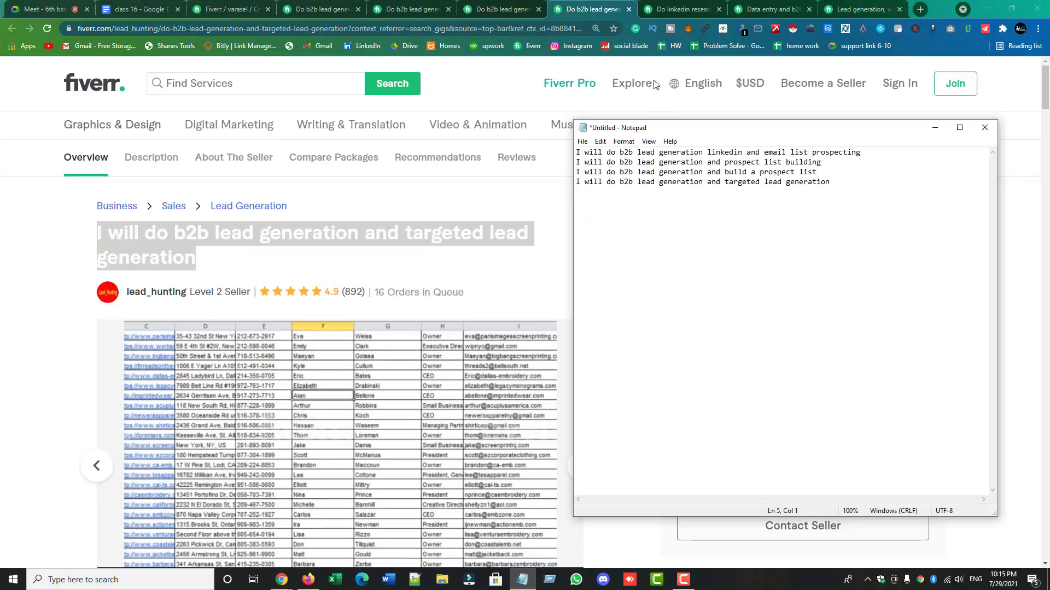
- Copy the gig title "I will do linkedin research b2b lead generation and data entry" to the fifth line in Notepad
{"action": "left_click", "coordinate": [681, 9]}
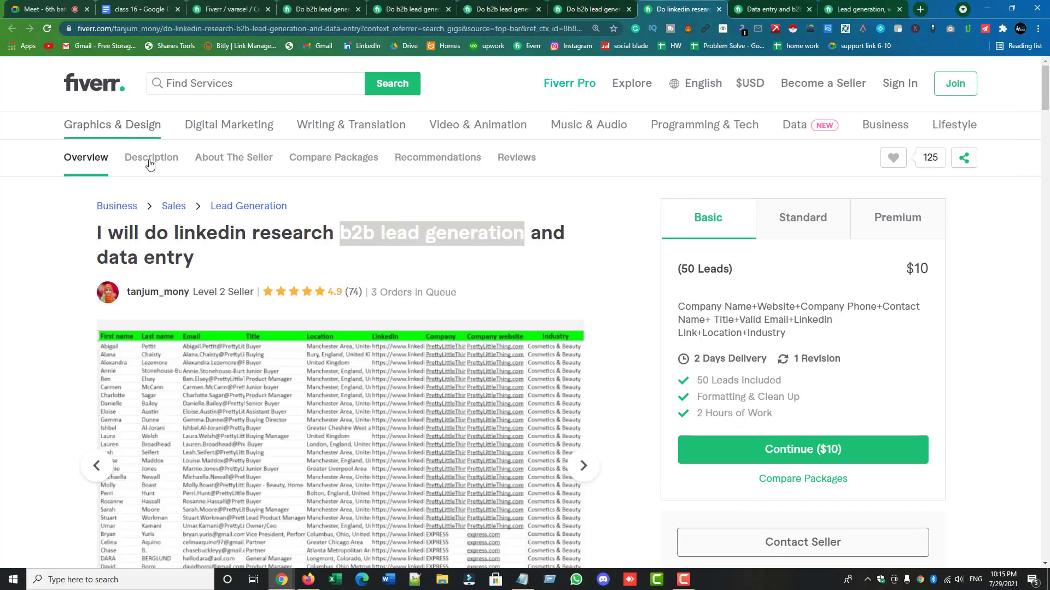
{"action": "triple_click", "coordinate": [183, 243]}
{"action": "right_click", "coordinate": [183, 242]}
{"action": "left_click", "coordinate": [219, 251]}
{"action": "left_click", "coordinate": [157, 5]}
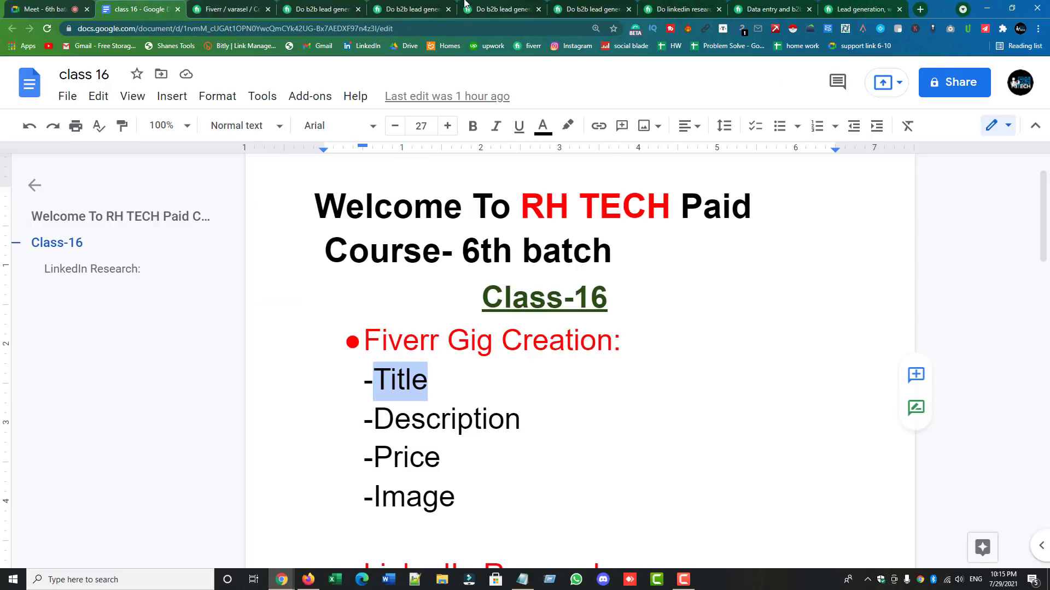
{"action": "left_click", "coordinate": [230, 8]}
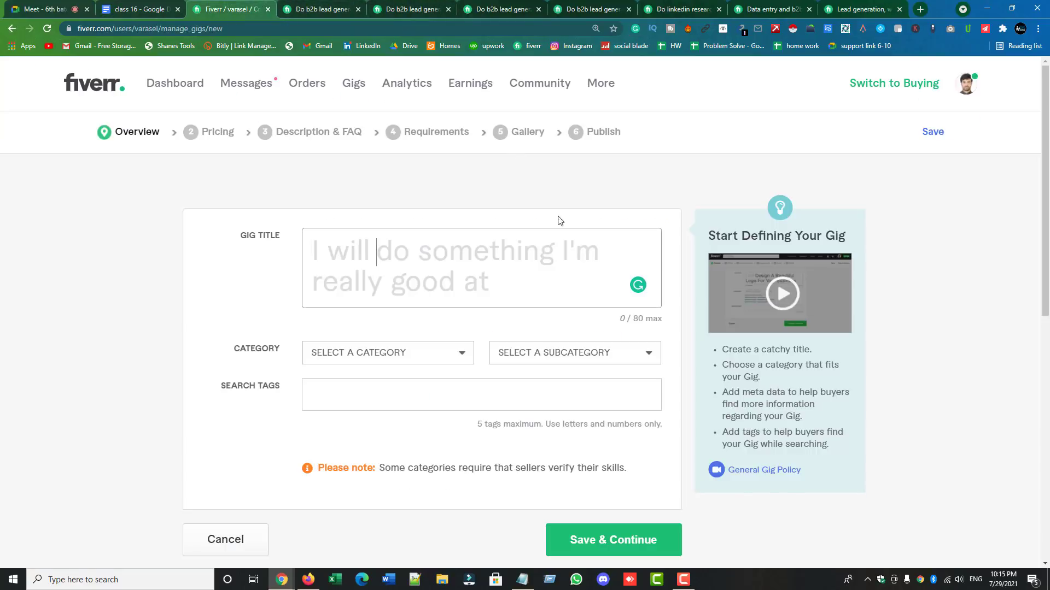
{"action": "left_click", "coordinate": [522, 580]}
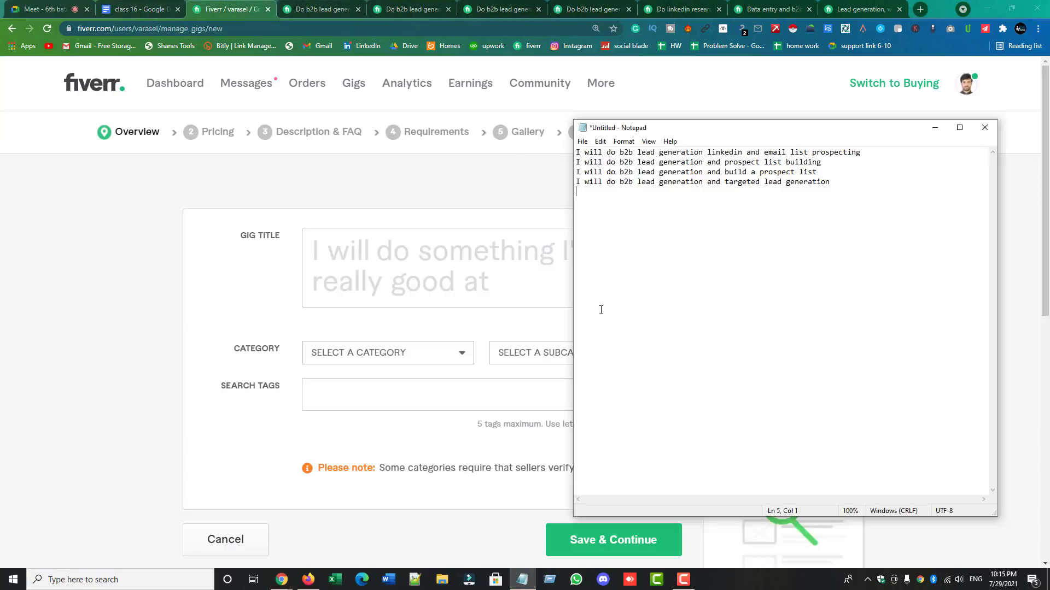
{"action": "right_click", "coordinate": [589, 191]}
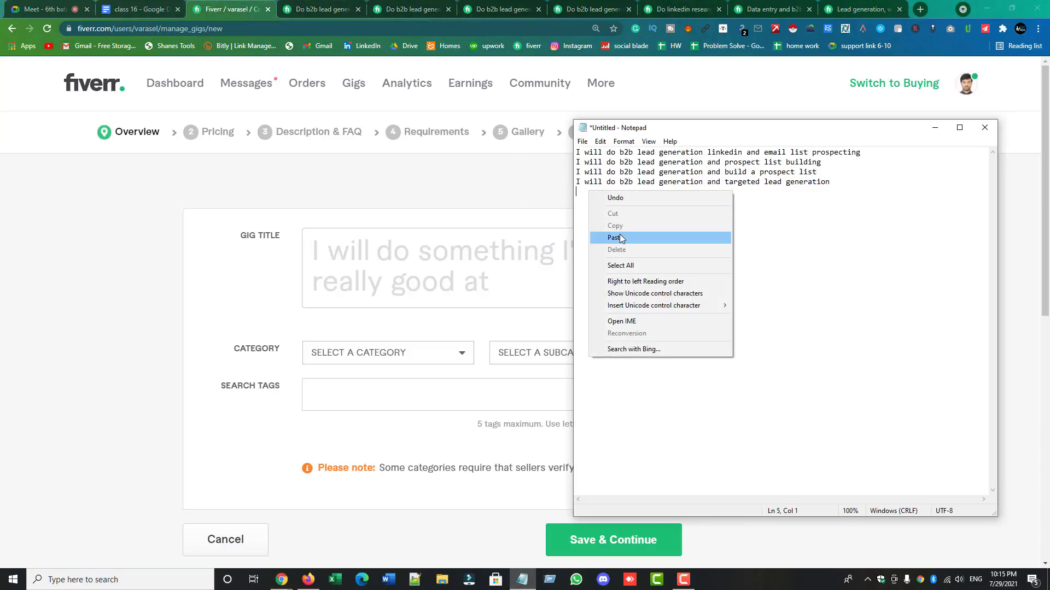
{"action": "left_click", "coordinate": [621, 234]}
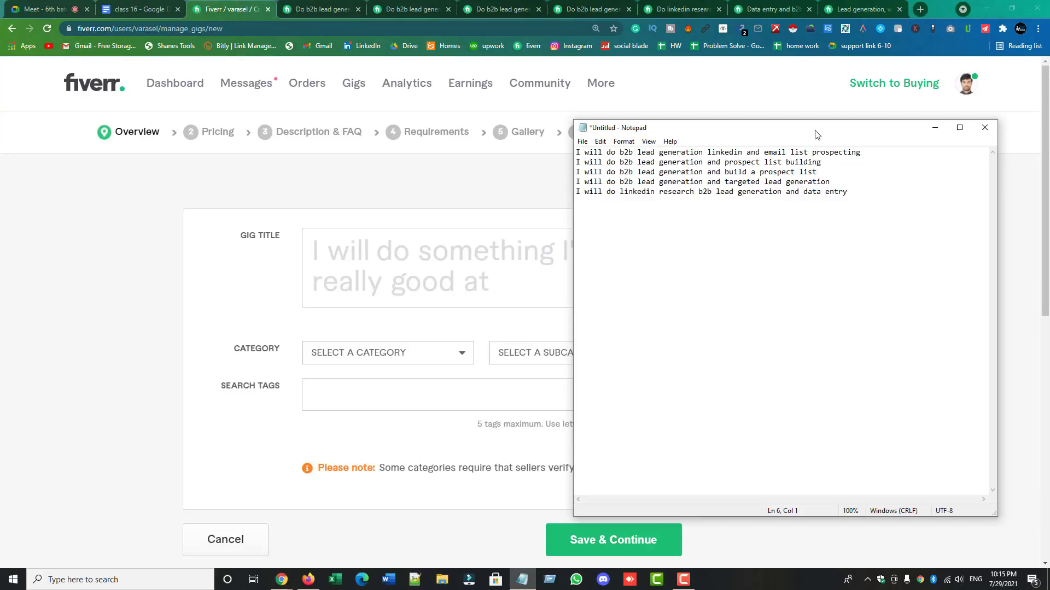
- Narrow the Notepad window and place it beside the gig title form, keeping the collected titles in view
{"action": "left_click_drag", "start_coordinate": [998, 160], "coordinate": [889, 159]}
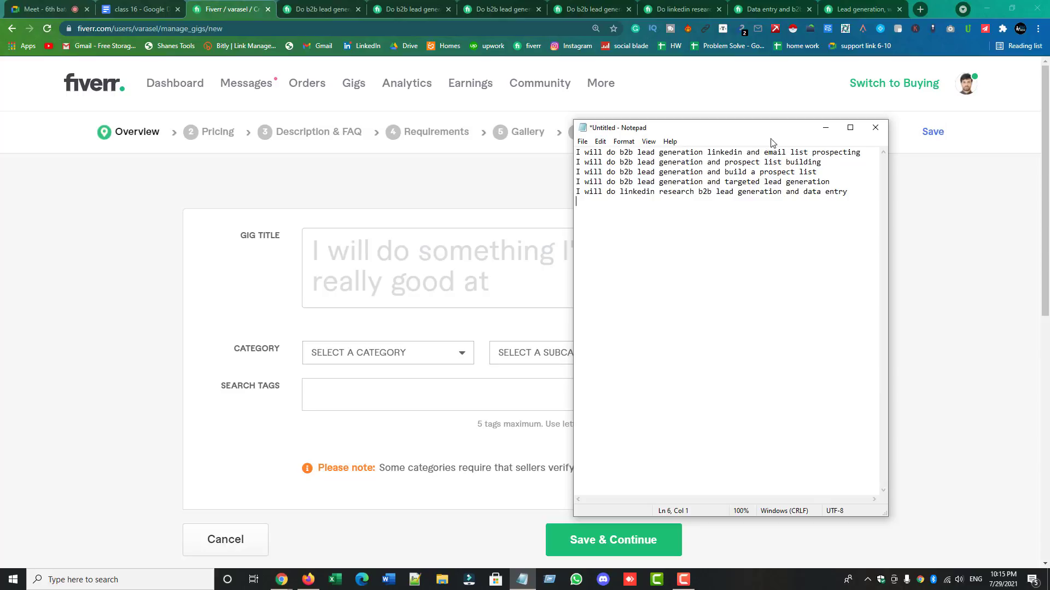
{"action": "left_click_drag", "start_coordinate": [765, 131], "coordinate": [895, 173]}
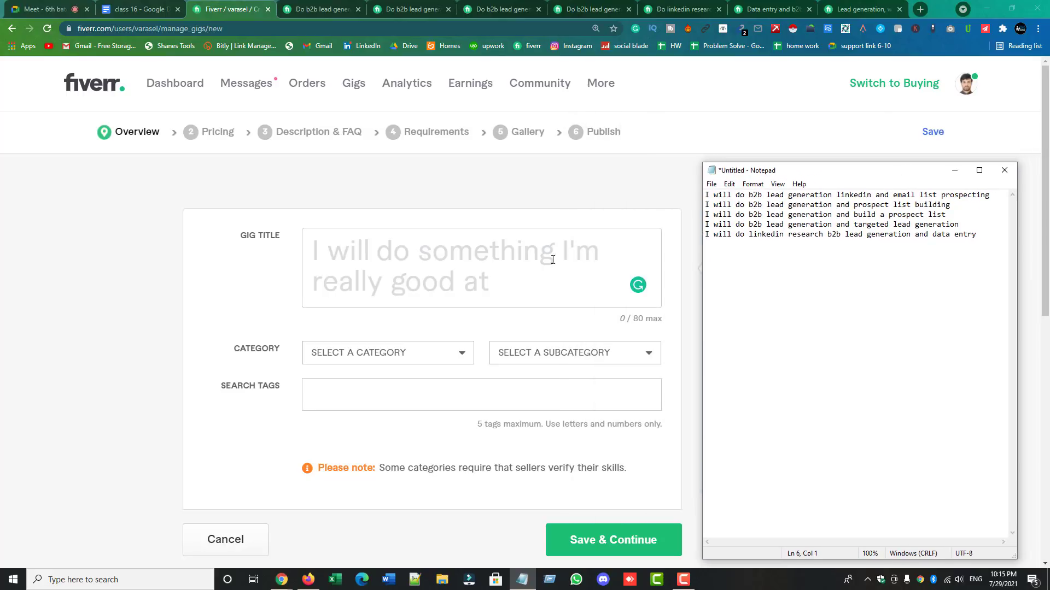
{"action": "left_click", "coordinate": [326, 255]}
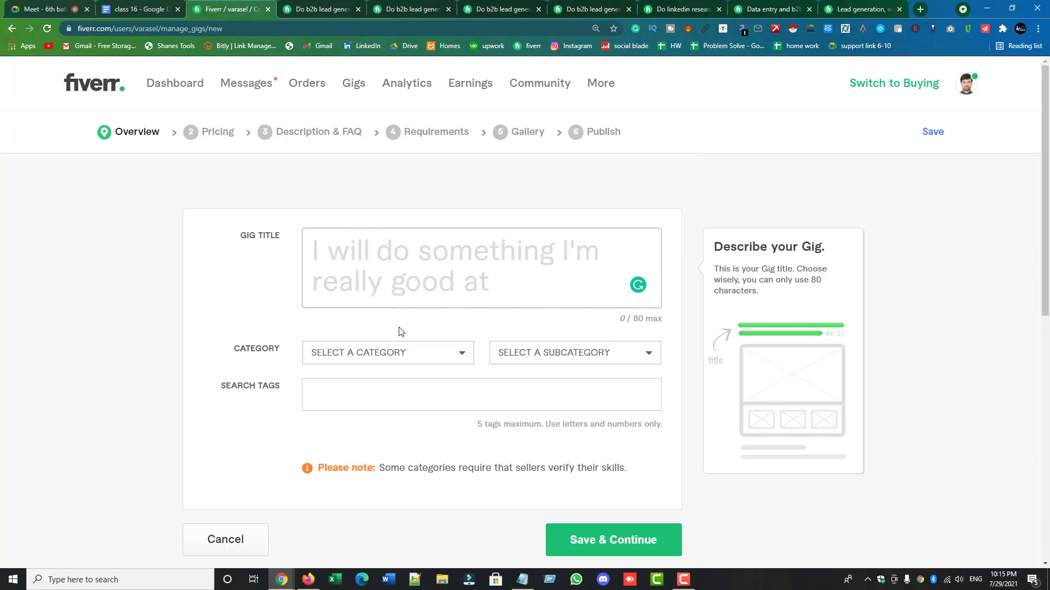
{"action": "left_click", "coordinate": [524, 526]}
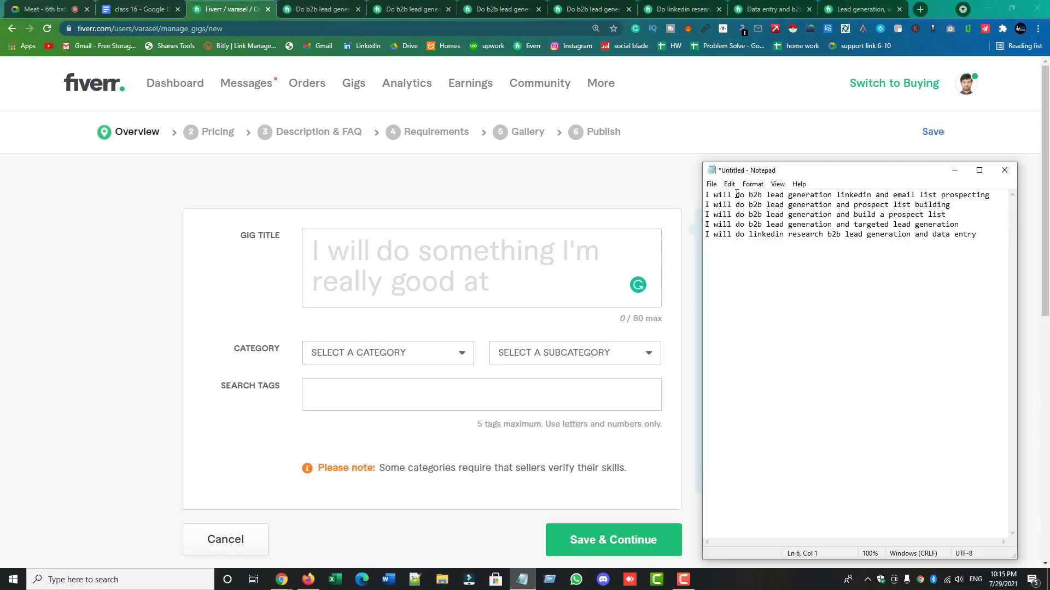
- Maximize the Notepad window and enlarge the collected gig titles to 240% zoom
{"action": "left_click_drag", "start_coordinate": [736, 197], "coordinate": [907, 236]}
{"action": "left_click", "coordinate": [819, 252]}
{"action": "left_click_drag", "start_coordinate": [748, 205], "coordinate": [815, 206]}
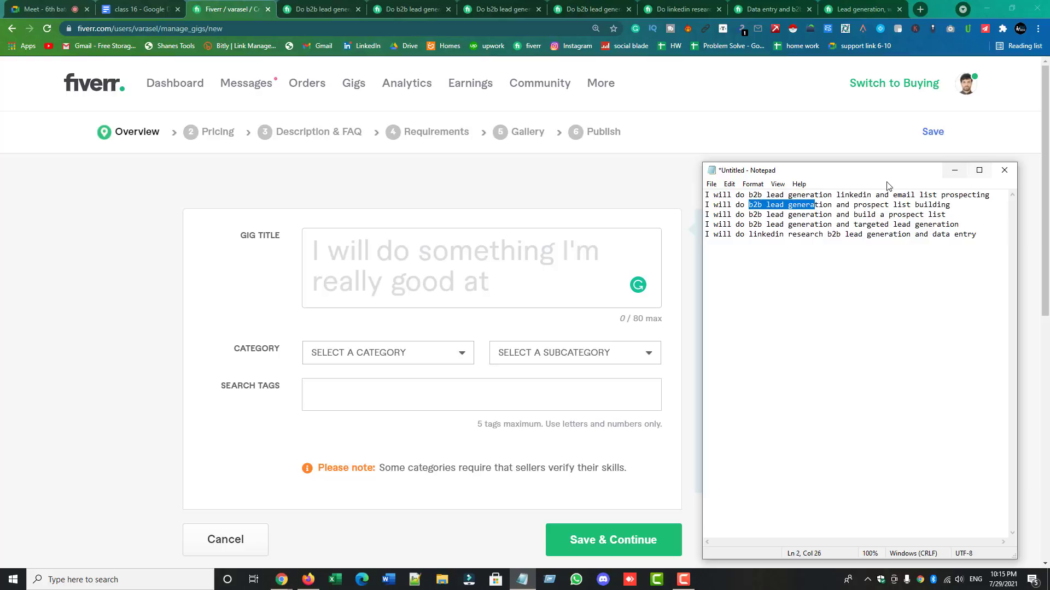
{"action": "left_click_drag", "start_coordinate": [861, 176], "coordinate": [576, 141]}
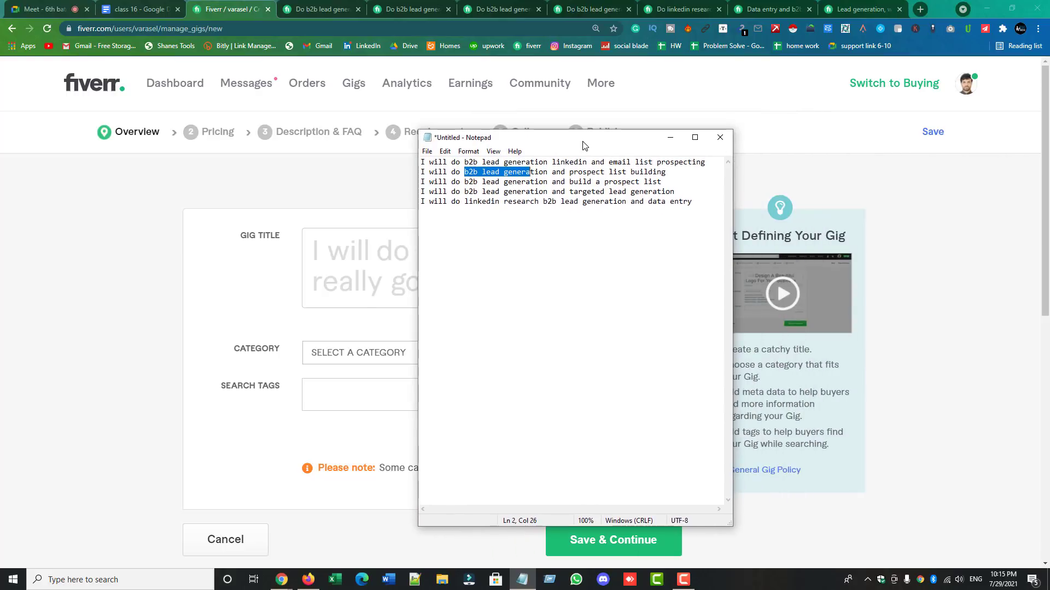
{"action": "left_click", "coordinate": [701, 140]}
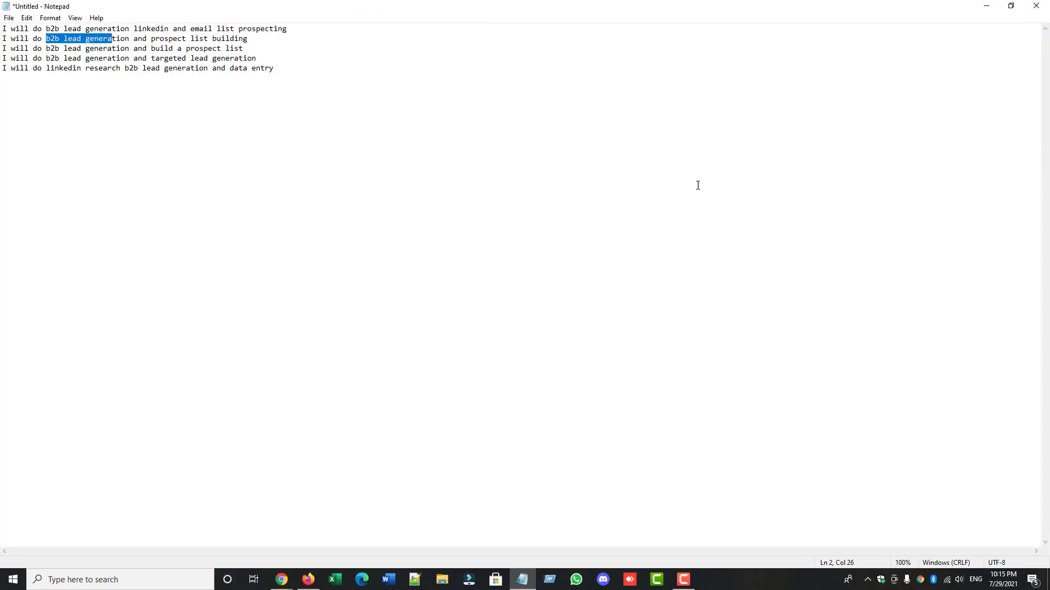
{"action": "scroll", "coordinate": [698, 250], "scroll_direction": "up", "scroll_amount": 14}
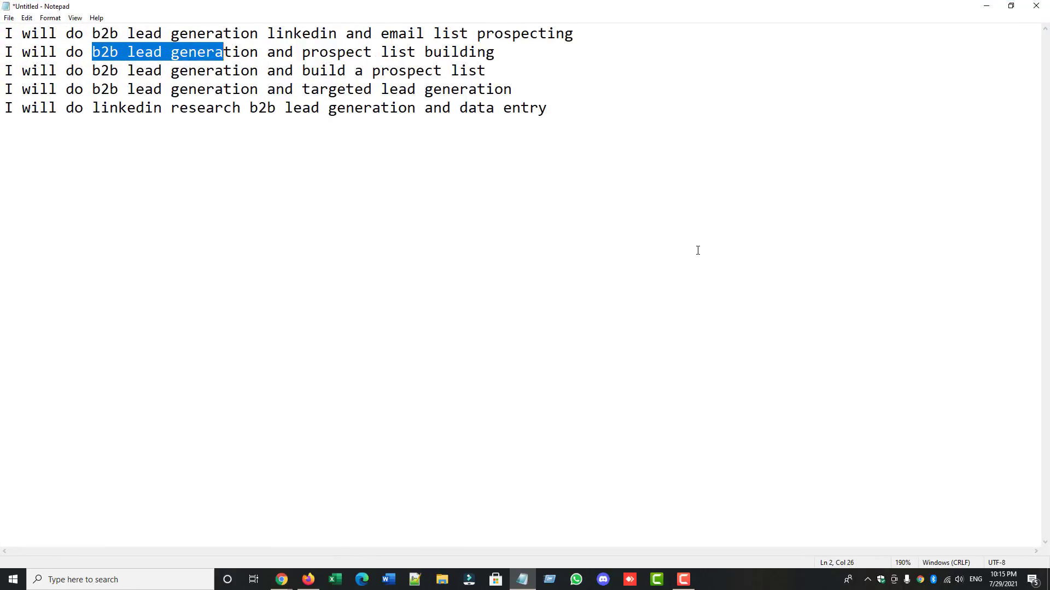
{"action": "left_click", "coordinate": [291, 158]}
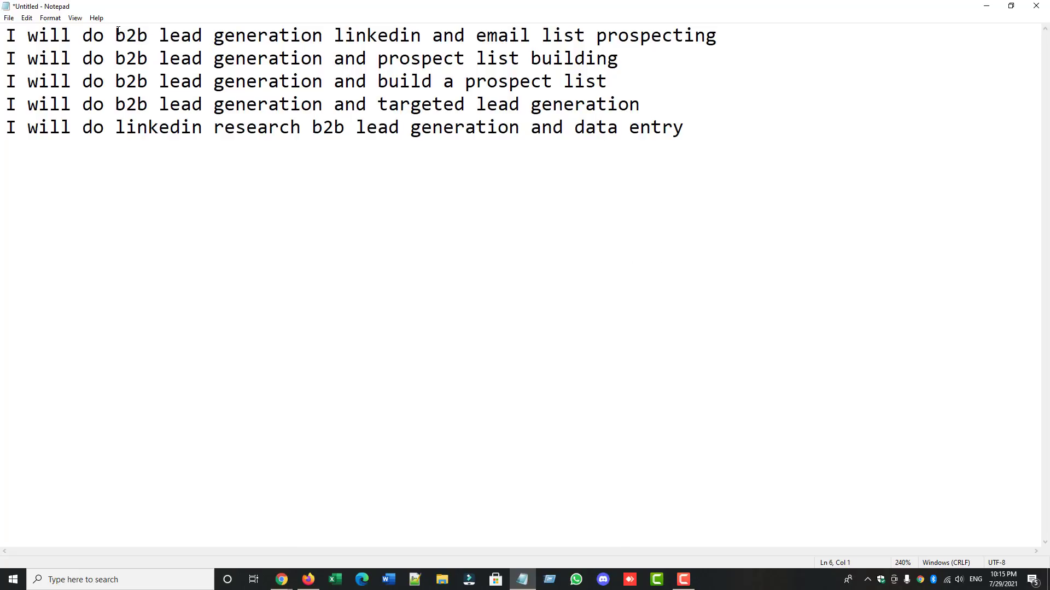
- Examine the keywords in the first title, from "b2b lead generation" through "linkedin" and "email list" to "prospecting"
{"action": "left_click_drag", "start_coordinate": [116, 36], "coordinate": [326, 37]}
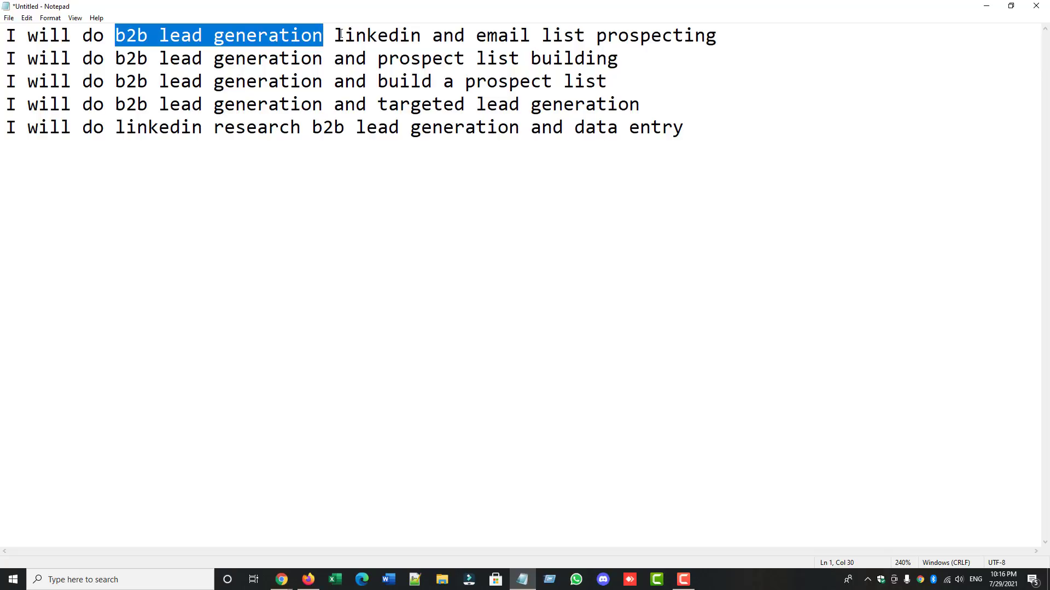
{"action": "left_click", "coordinate": [334, 36]}
{"action": "left_click_drag", "start_coordinate": [335, 36], "coordinate": [722, 46]}
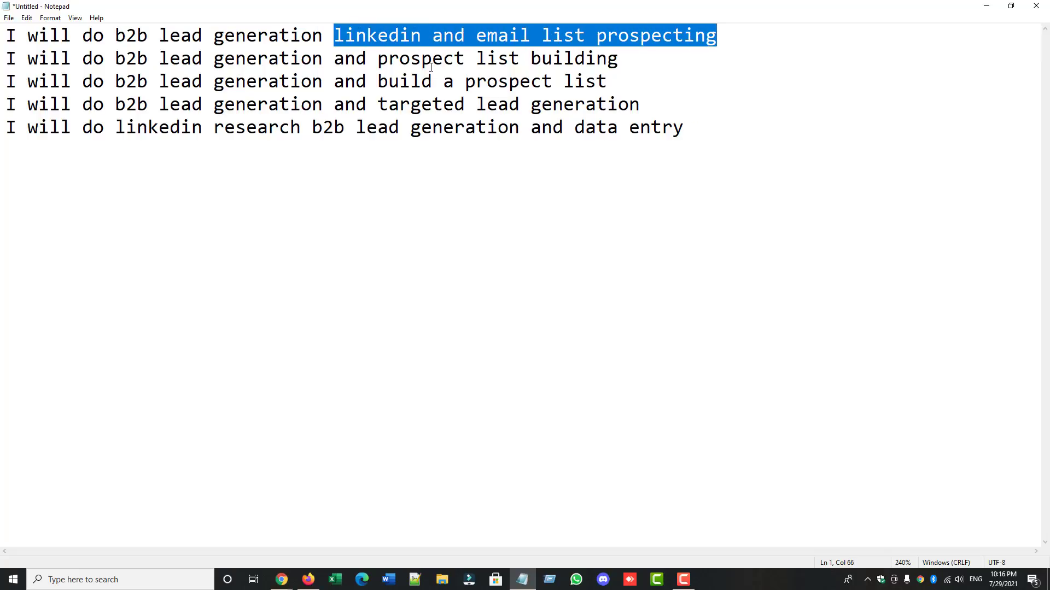
{"action": "left_click", "coordinate": [421, 36]}
{"action": "left_click_drag", "start_coordinate": [422, 36], "coordinate": [335, 36]}
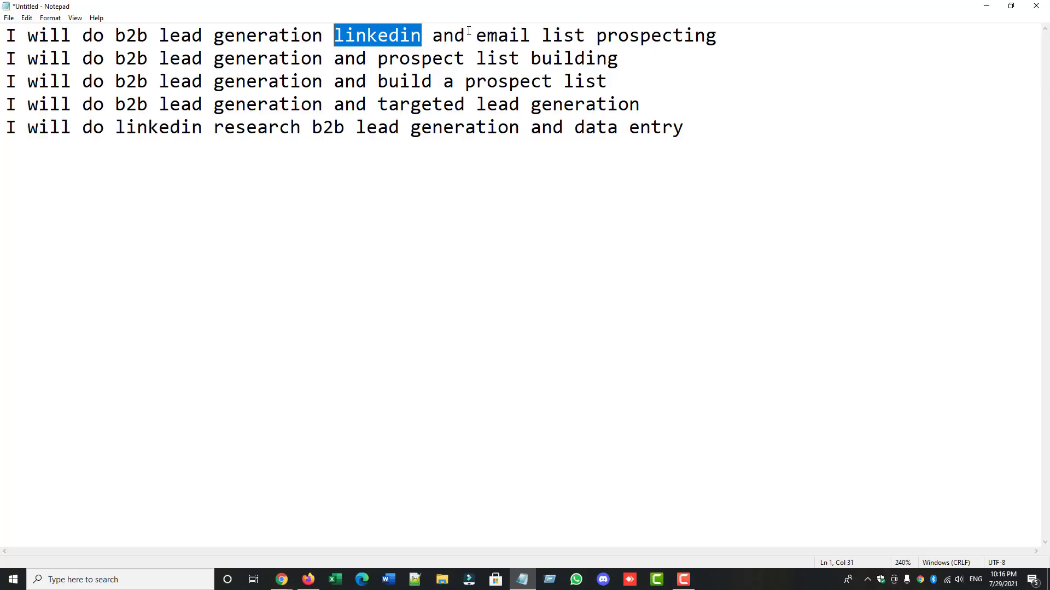
{"action": "left_click_drag", "start_coordinate": [477, 38], "coordinate": [586, 38]}
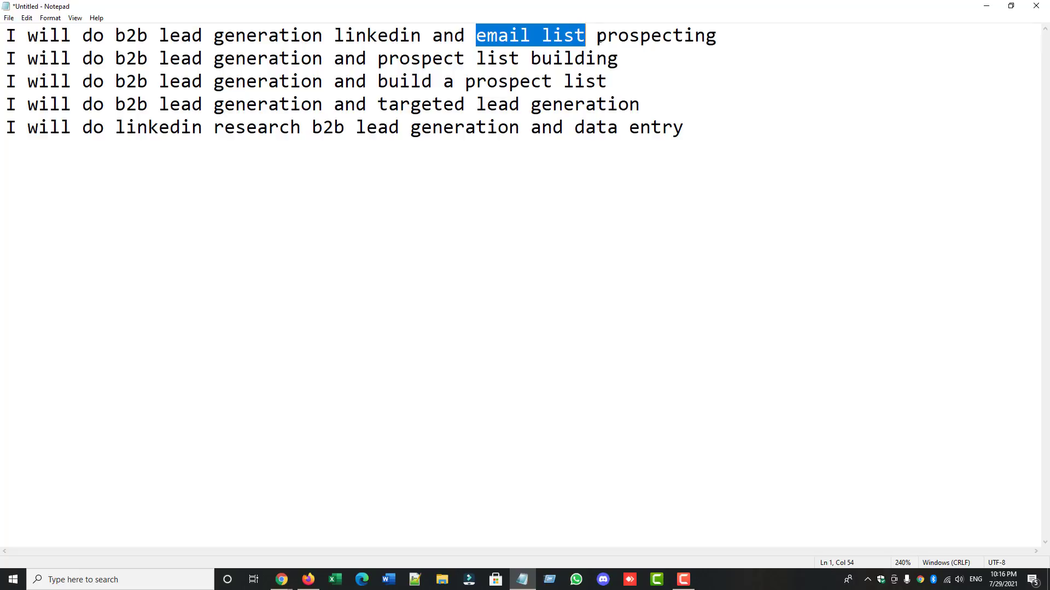
{"action": "left_click_drag", "start_coordinate": [117, 36], "coordinate": [586, 37]}
{"action": "left_click", "coordinate": [525, 38]}
{"action": "left_click_drag", "start_coordinate": [476, 37], "coordinate": [716, 38]}
{"action": "left_click_drag", "start_coordinate": [596, 37], "coordinate": [700, 38]}
{"action": "left_click_drag", "start_coordinate": [544, 39], "coordinate": [753, 40]}
{"action": "left_click", "coordinate": [588, 42]}
{"action": "left_click_drag", "start_coordinate": [595, 38], "coordinate": [718, 41]}
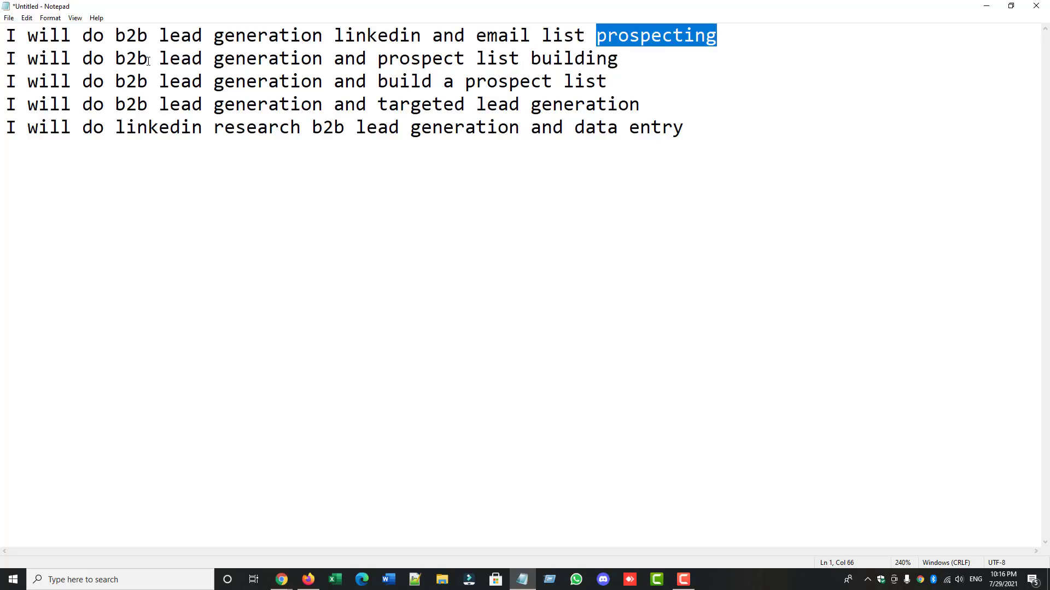
- Examine the second title's wording, comparing the main keyword "b2b lead generation" with the added phrase "prospect list building"
{"action": "left_click_drag", "start_coordinate": [115, 59], "coordinate": [618, 59]}
{"action": "left_click", "coordinate": [358, 64]}
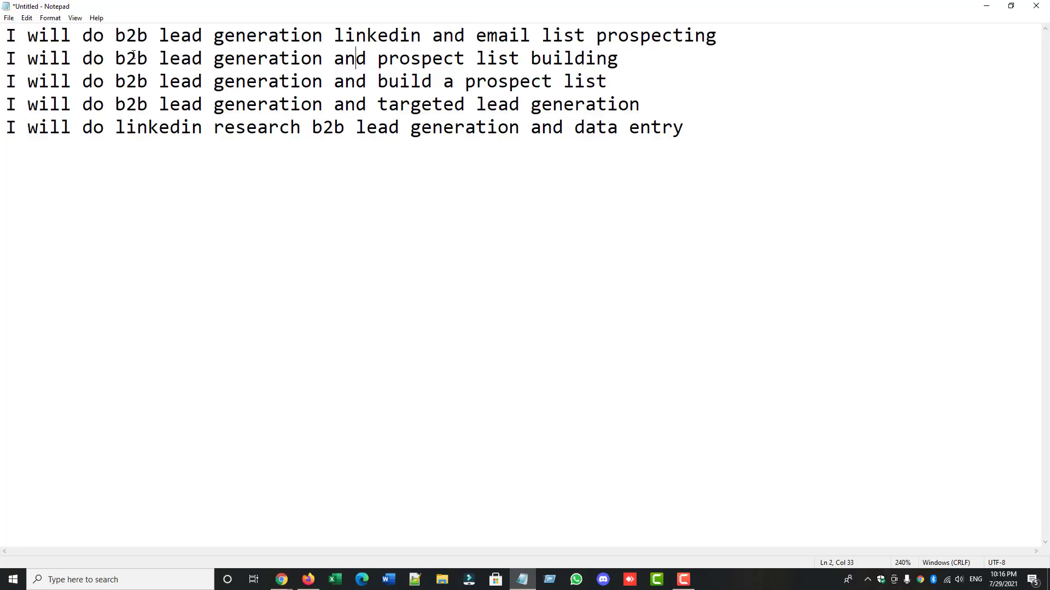
{"action": "left_click_drag", "start_coordinate": [116, 59], "coordinate": [203, 62]}
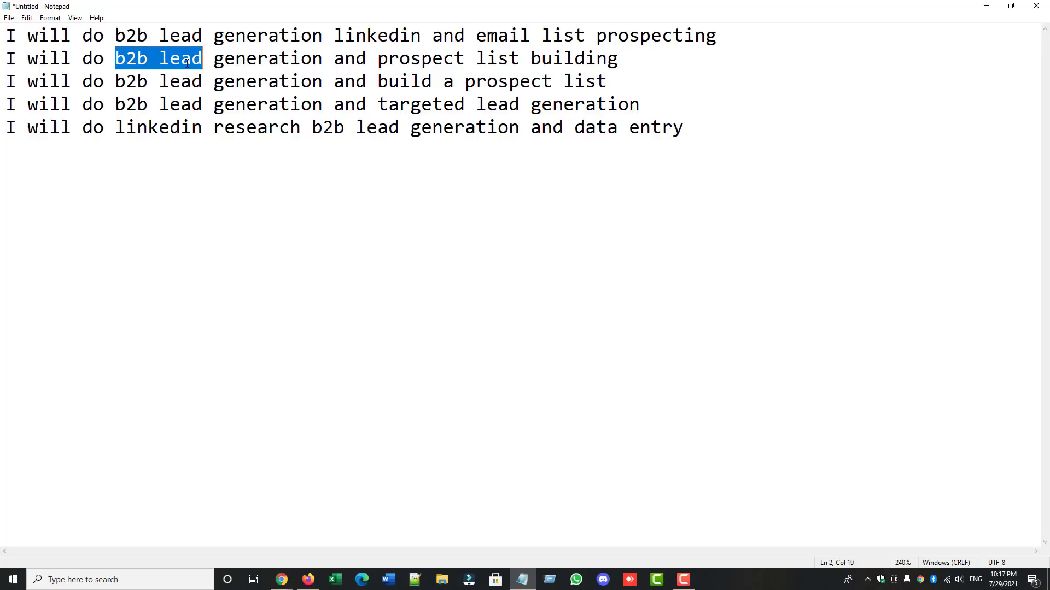
{"action": "left_click_drag", "start_coordinate": [159, 58], "coordinate": [322, 65]}
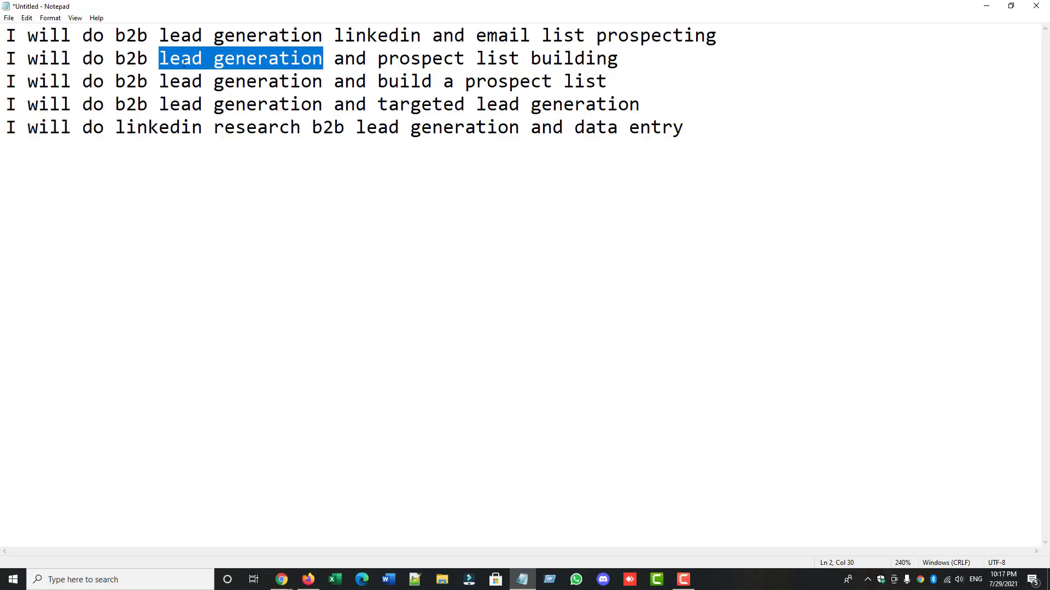
{"action": "left_click_drag", "start_coordinate": [115, 58], "coordinate": [321, 63]}
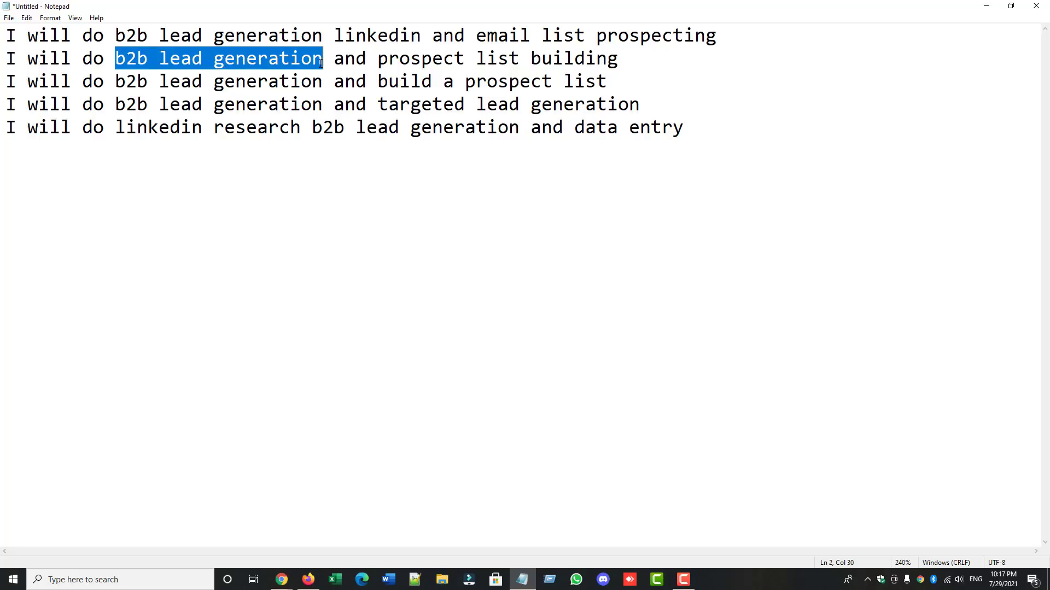
{"action": "left_click", "coordinate": [179, 61]}
{"action": "left_click_drag", "start_coordinate": [116, 59], "coordinate": [324, 59]}
{"action": "left_click", "coordinate": [148, 59]}
{"action": "left_click_drag", "start_coordinate": [116, 58], "coordinate": [324, 66]}
{"action": "left_click_drag", "start_coordinate": [387, 58], "coordinate": [465, 82]}
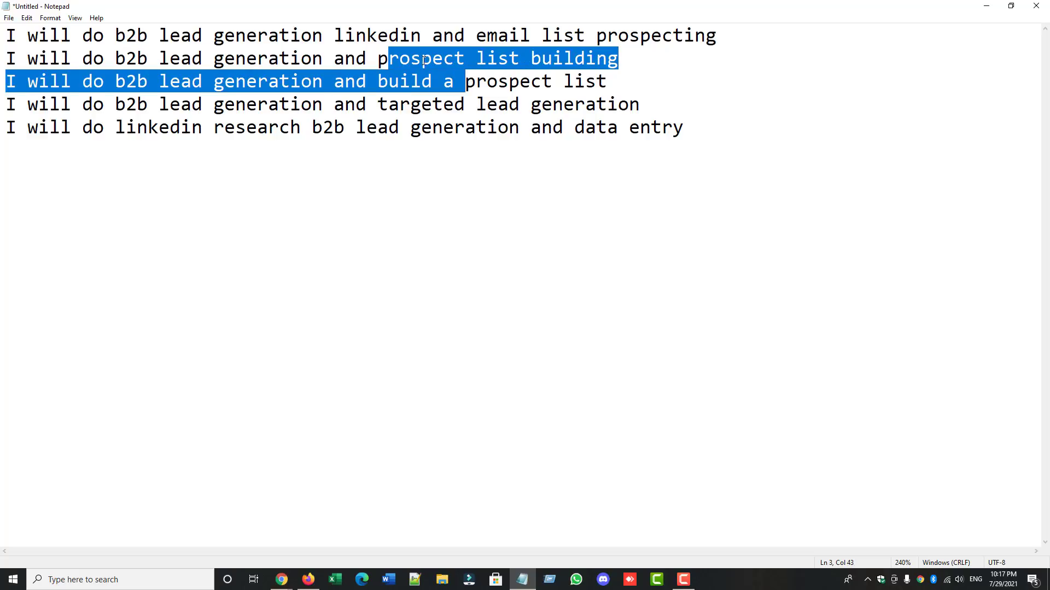
{"action": "left_click", "coordinate": [422, 58]}
{"action": "left_click_drag", "start_coordinate": [376, 58], "coordinate": [520, 59]}
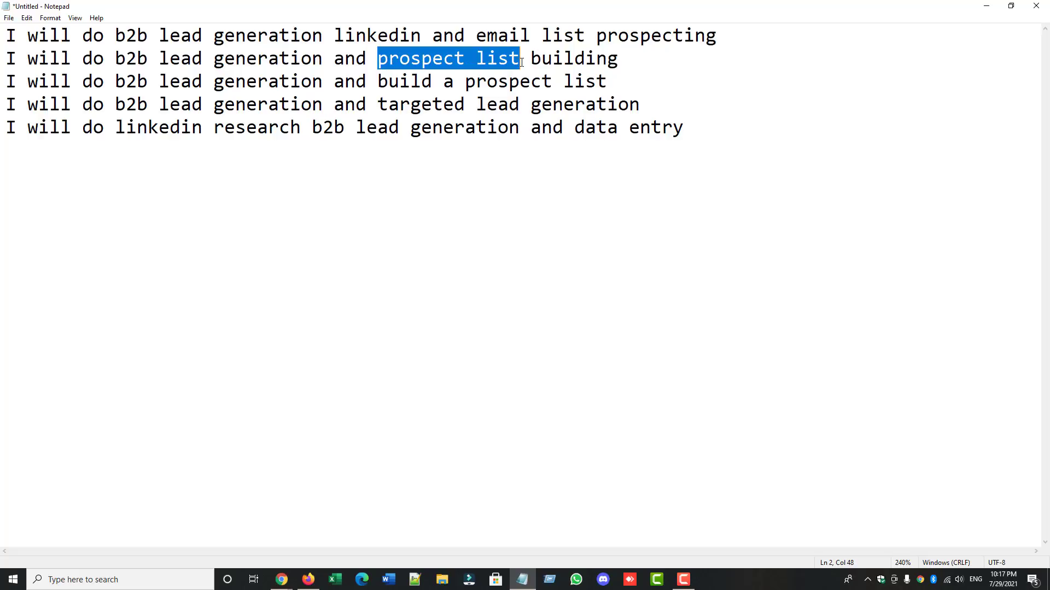
{"action": "left_click", "coordinate": [425, 63]}
{"action": "left_click_drag", "start_coordinate": [377, 58], "coordinate": [624, 67]}
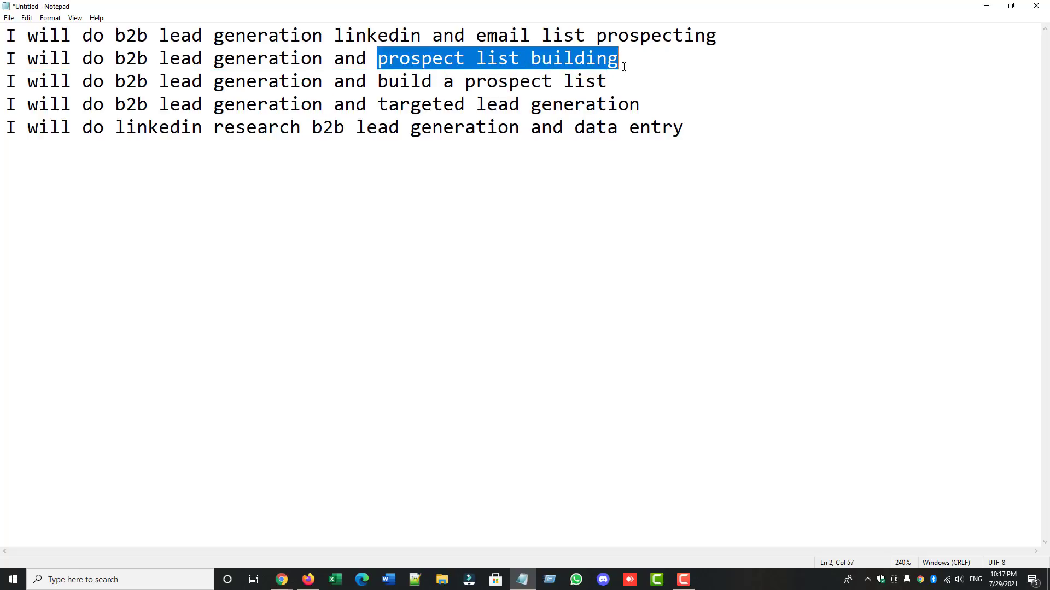
{"action": "left_click", "coordinate": [486, 60]}
{"action": "left_click_drag", "start_coordinate": [477, 59], "coordinate": [621, 60]}
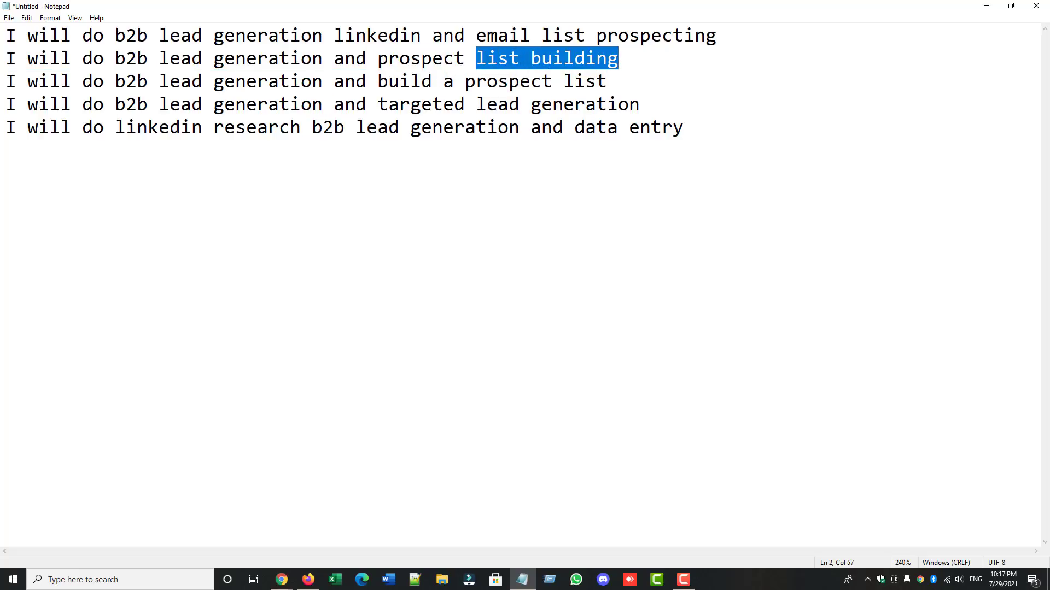
{"action": "left_click_drag", "start_coordinate": [386, 60], "coordinate": [463, 60]}
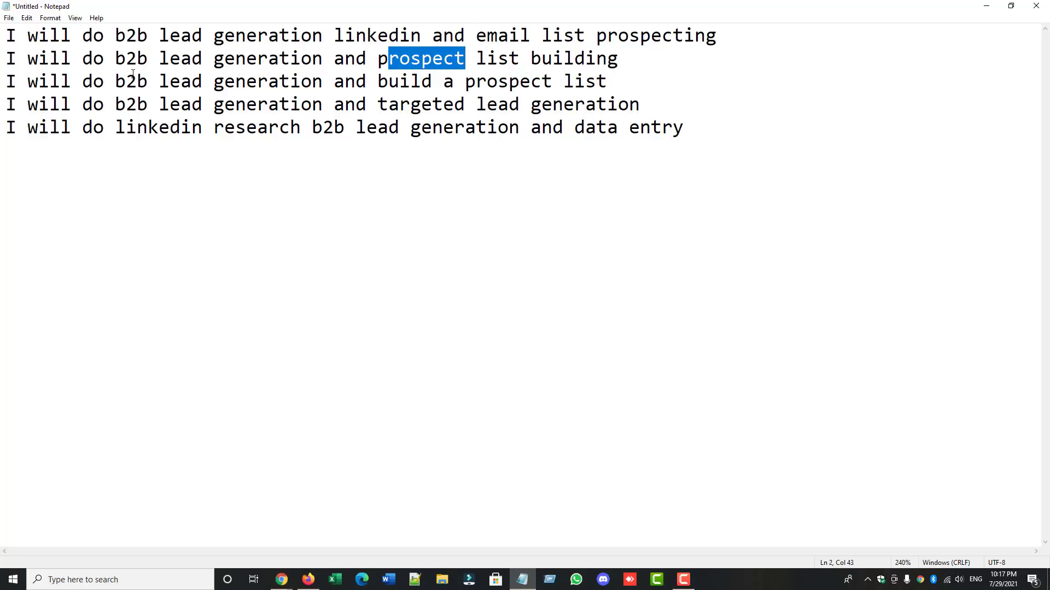
- Check where the keyword "b2b lead generation" is placed in the third and fifth titles
{"action": "left_click_drag", "start_coordinate": [116, 82], "coordinate": [324, 84]}
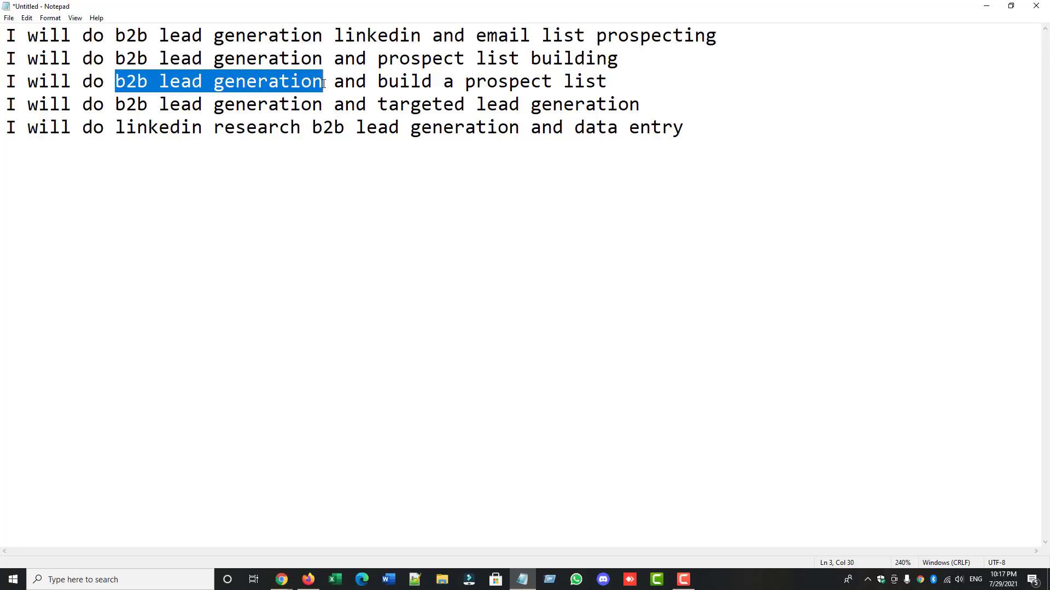
{"action": "left_click", "coordinate": [177, 150]}
{"action": "left_click_drag", "start_coordinate": [312, 128], "coordinate": [519, 130]}
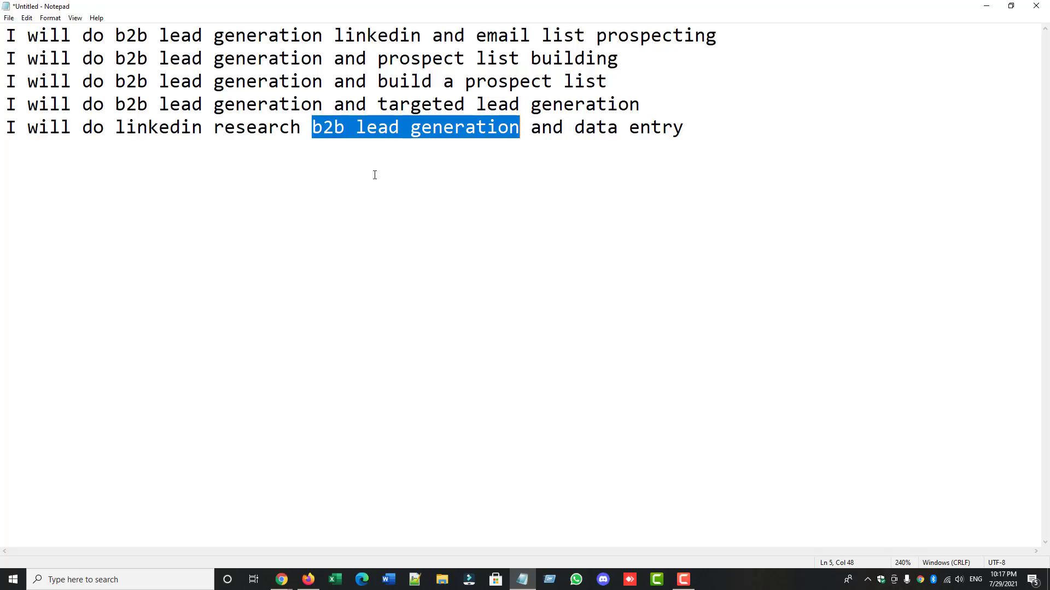
- Switch to the Fiverr new-gig form in Chrome and begin the gig title with "do b2b lead generation"
{"action": "mouse_move", "coordinate": [281, 580]}
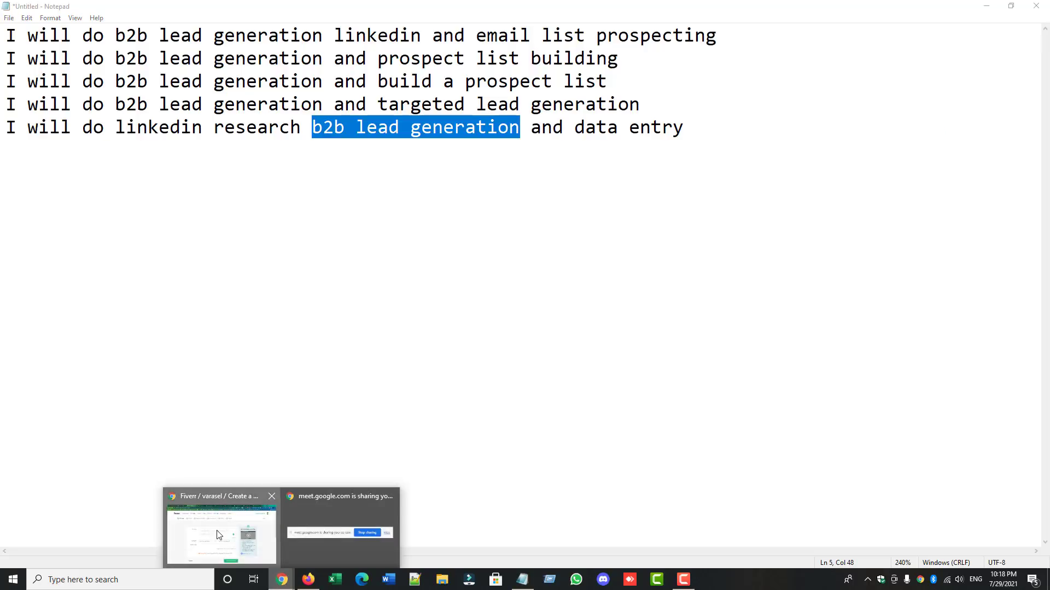
{"action": "left_click", "coordinate": [238, 538]}
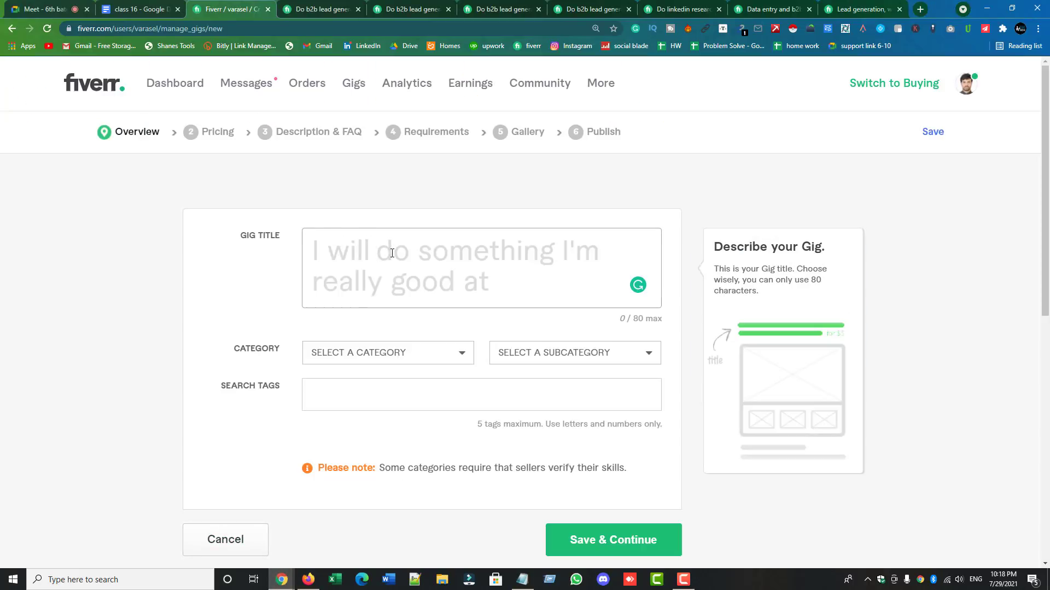
{"action": "type", "text": "do "}
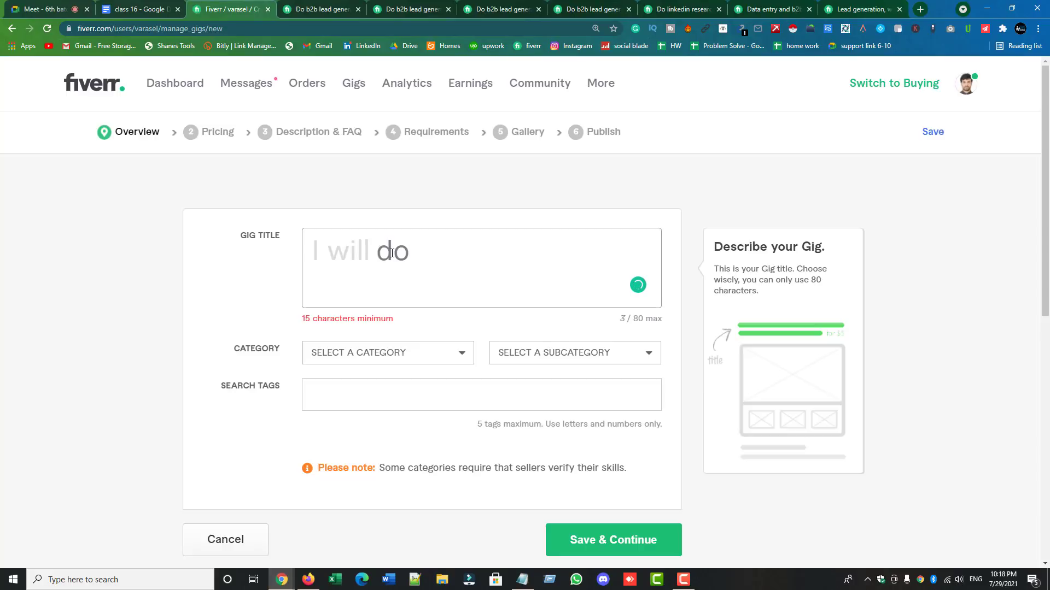
{"action": "type", "text": "b2b ead"}
{"action": "key", "text": "BackSpace"}
{"action": "key", "text": "BackSpace"}
{"action": "key", "text": "BackSpace"}
{"action": "key", "text": "BackSpace"}
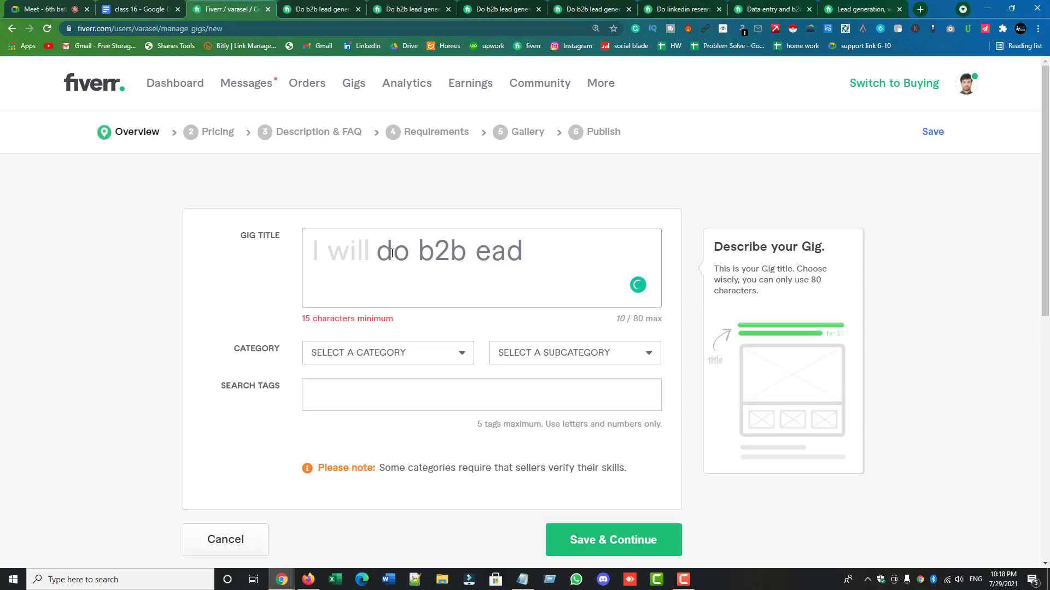
{"action": "type", "text": "lea"}
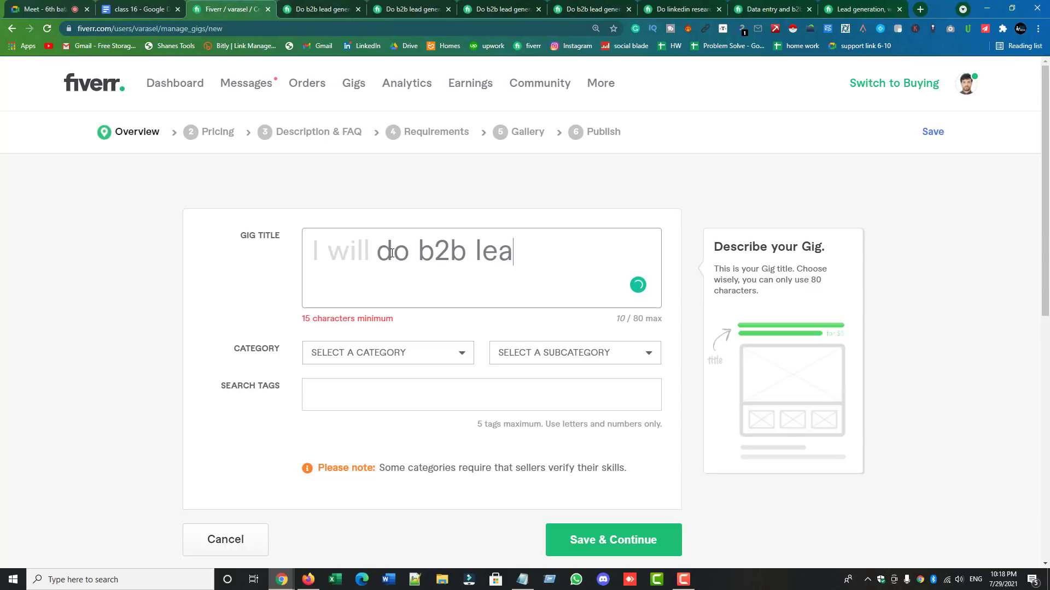
{"action": "type", "text": "d gene"}
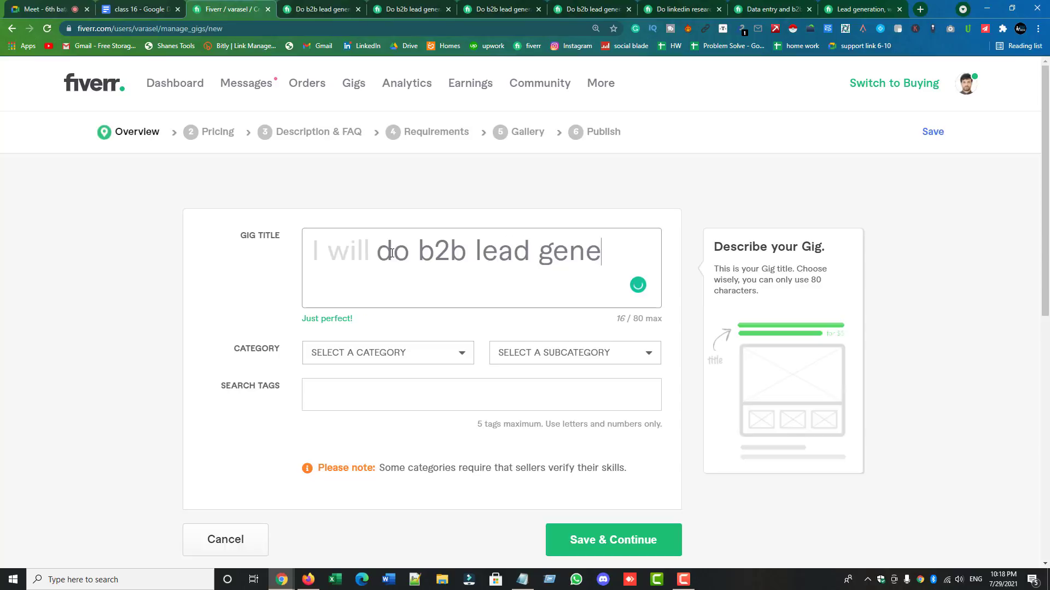
{"action": "type", "text": "rat"}
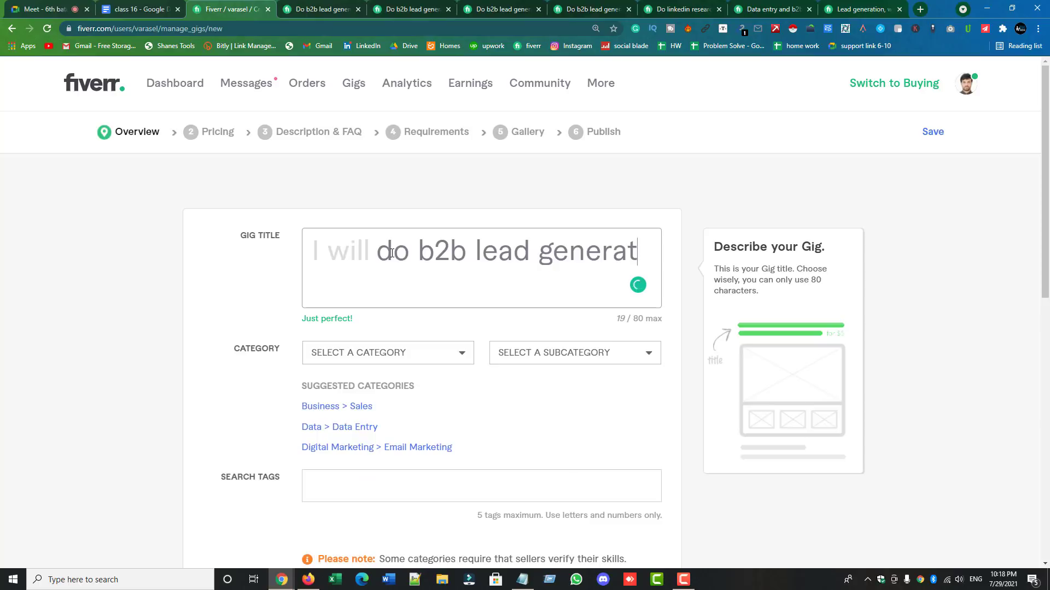
{"action": "type", "text": "ion"}
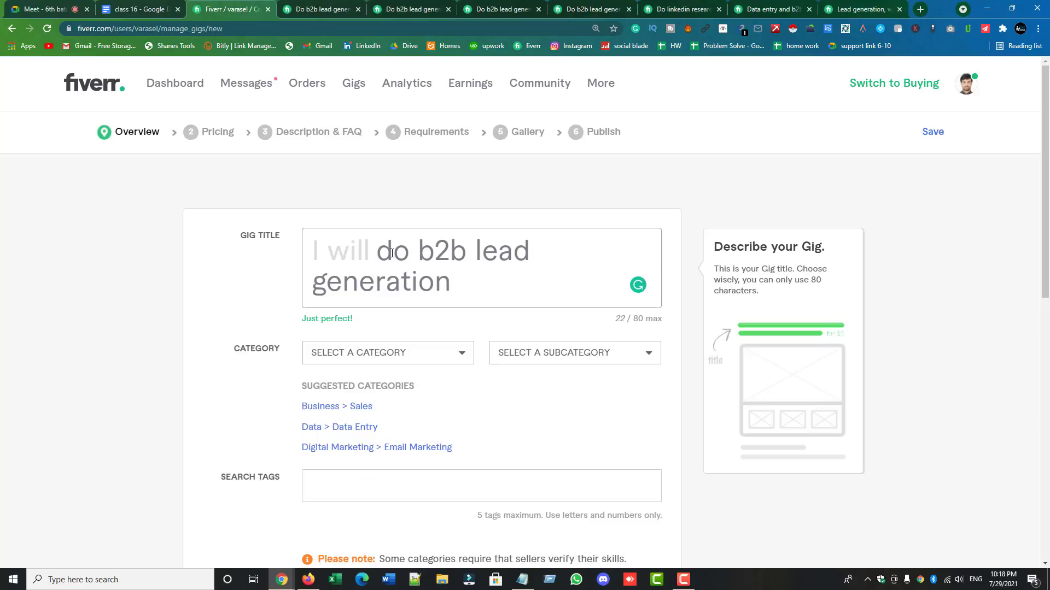
- Examine the full wording of the fifth collected title in Notepad, from "linkedin research" to "data entry"
{"action": "left_click", "coordinate": [520, 585]}
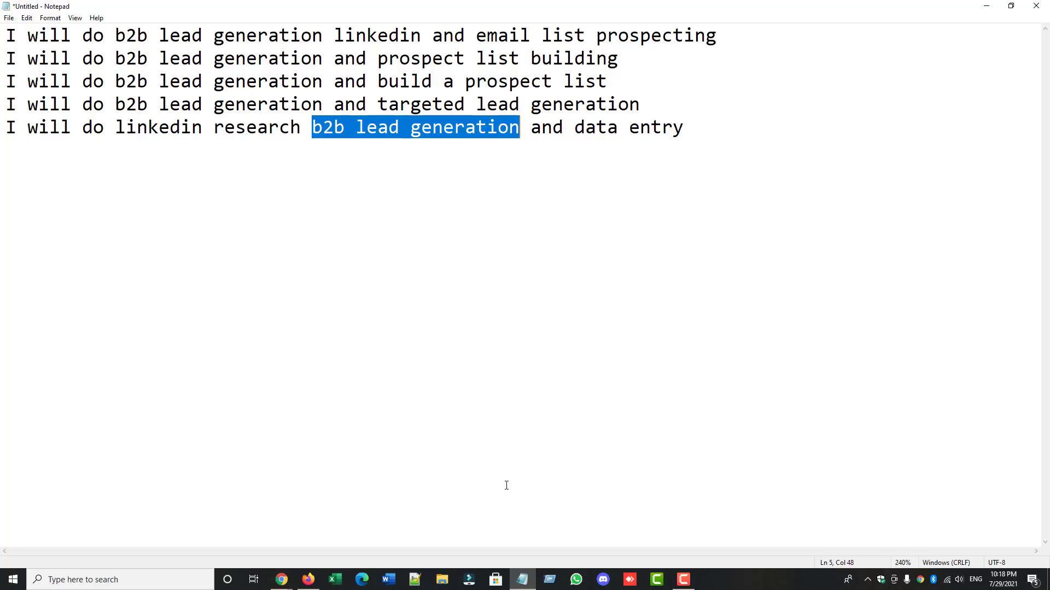
{"action": "left_click", "coordinate": [282, 580]}
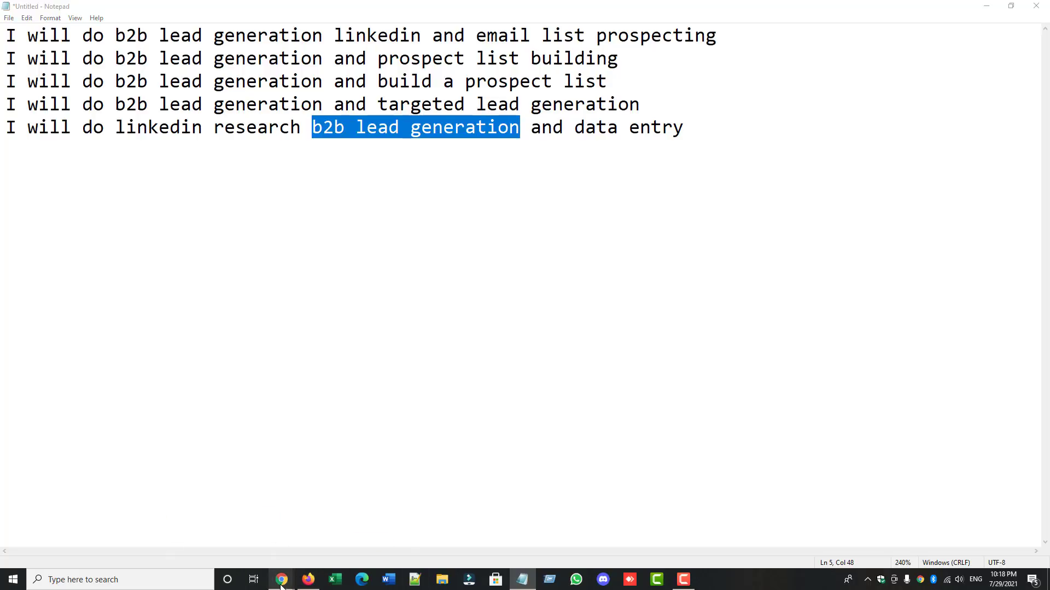
{"action": "double_click", "coordinate": [328, 127]}
{"action": "left_click", "coordinate": [321, 127]}
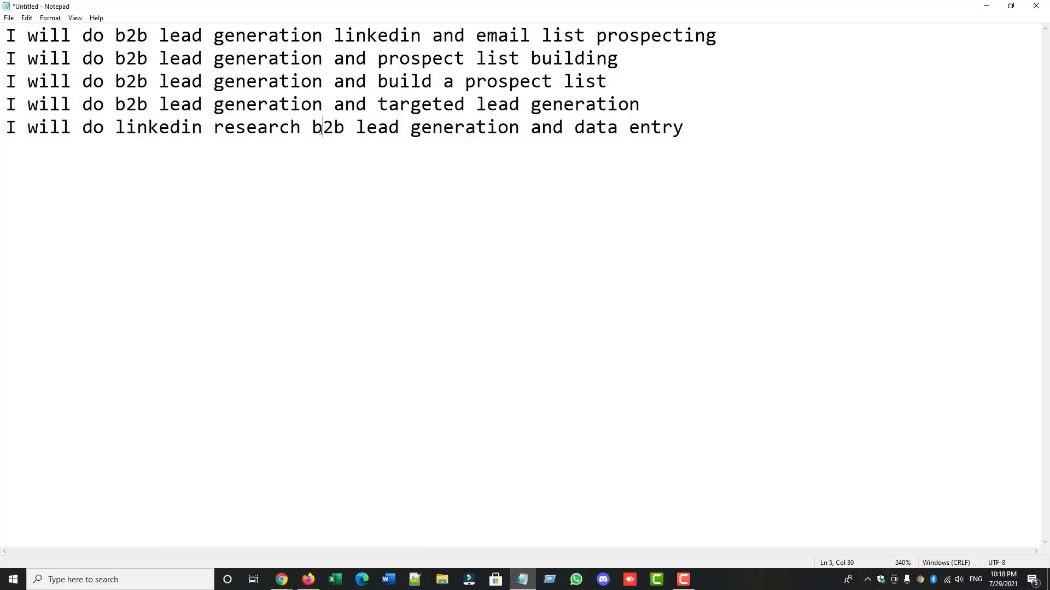
{"action": "left_click", "coordinate": [684, 127]}
{"action": "key", "text": "Return"}
{"action": "key", "text": "shift+Up"}
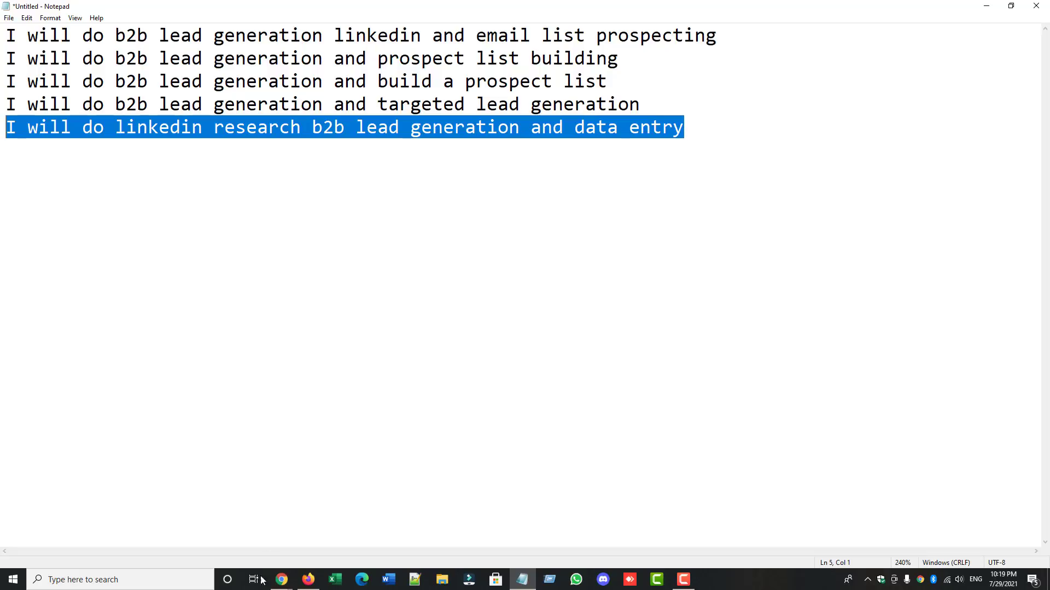
- Check the second competing gig's page in Chrome, and examine the main keyword in the first title in Notepad
{"action": "mouse_move", "coordinate": [280, 587]}
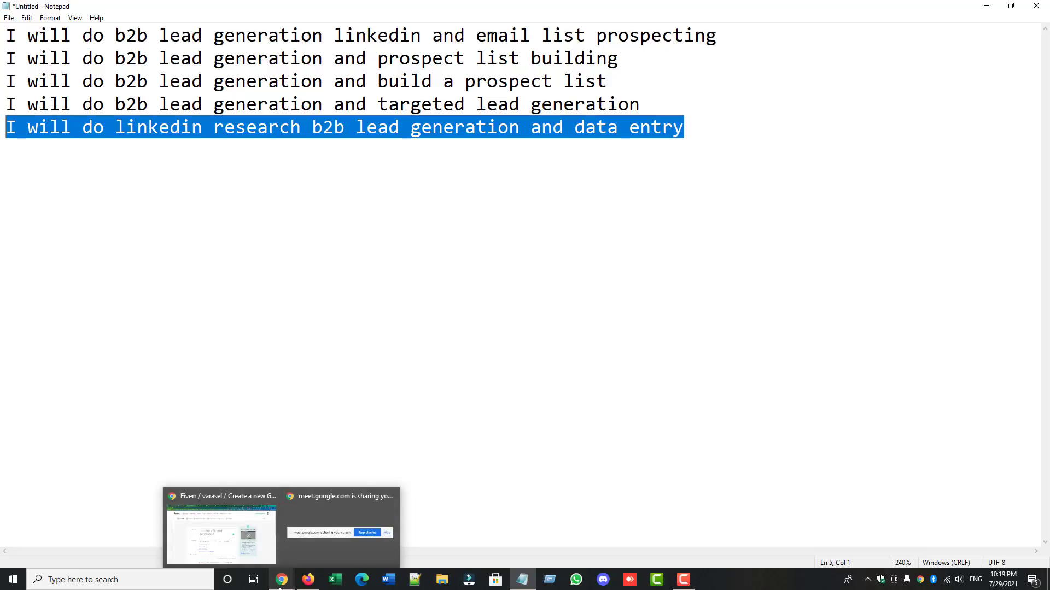
{"action": "left_click", "coordinate": [253, 562]}
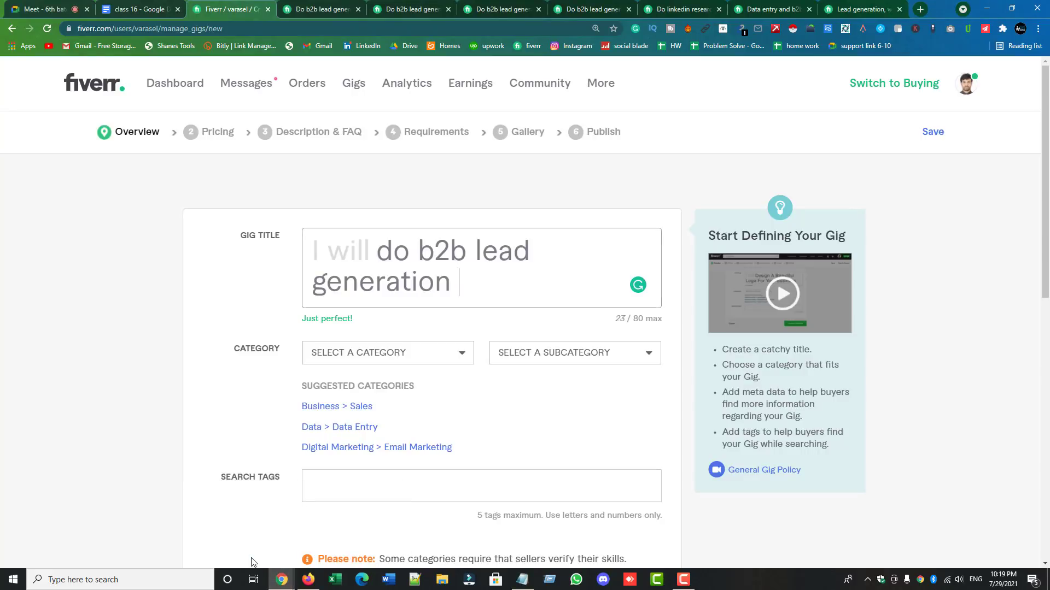
{"action": "mouse_move", "coordinate": [383, 275]}
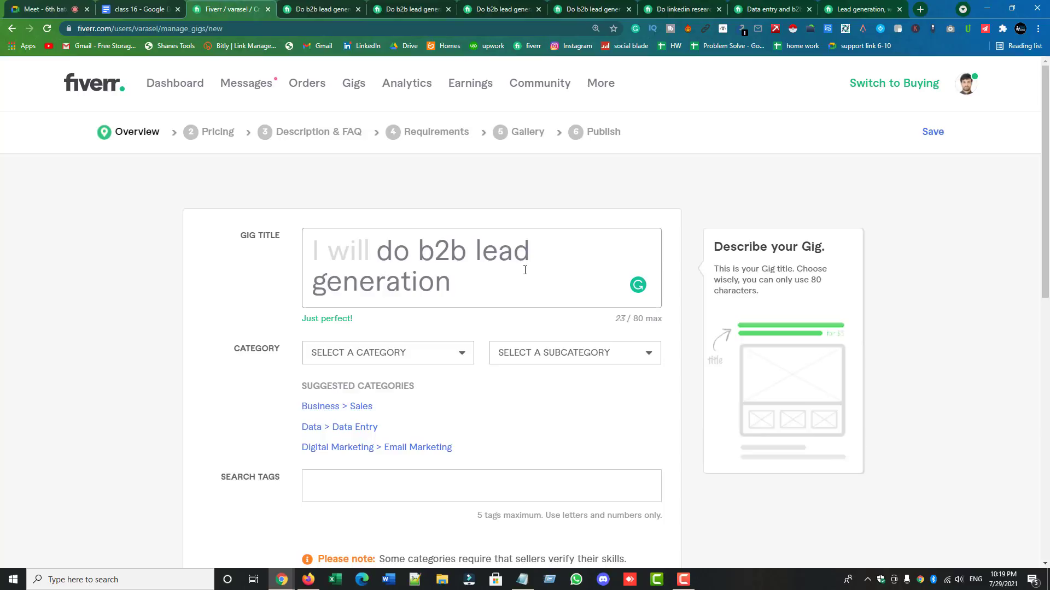
{"action": "left_click", "coordinate": [408, 9]}
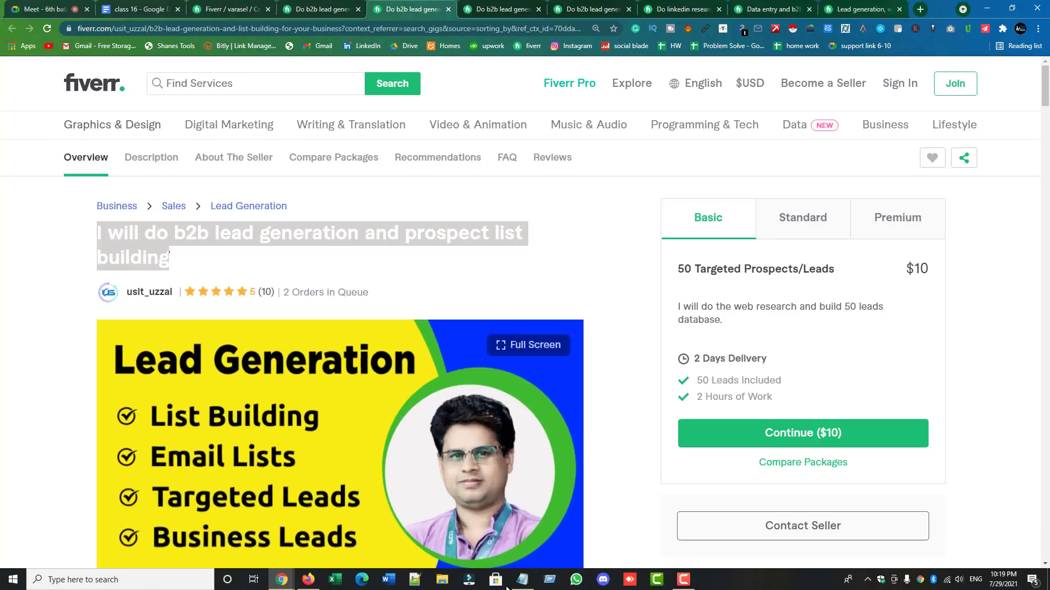
{"action": "left_click", "coordinate": [524, 580]}
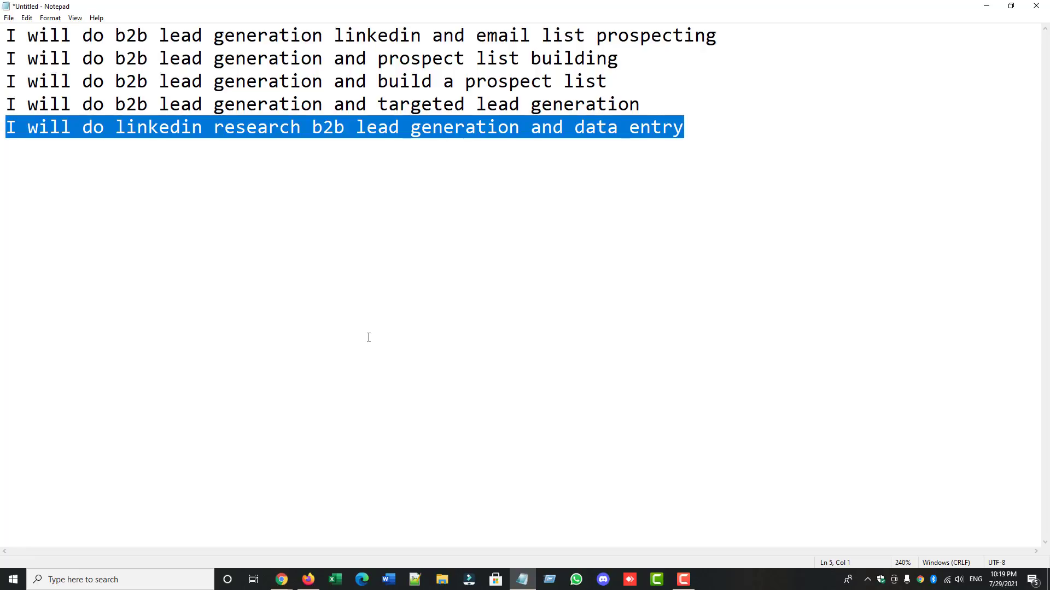
{"action": "left_click", "coordinate": [249, 103]}
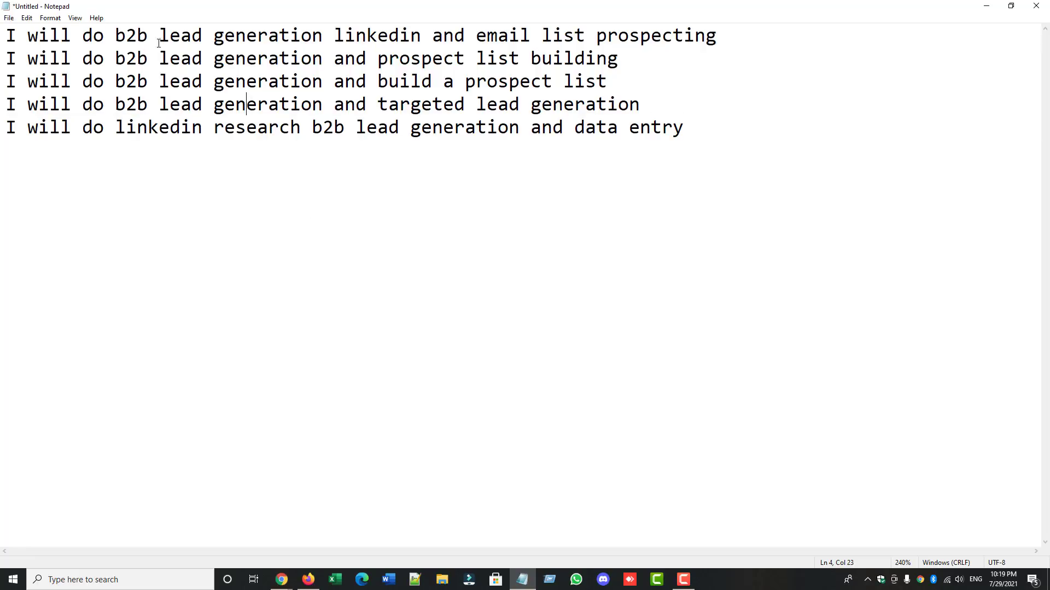
{"action": "left_click_drag", "start_coordinate": [122, 36], "coordinate": [325, 38]}
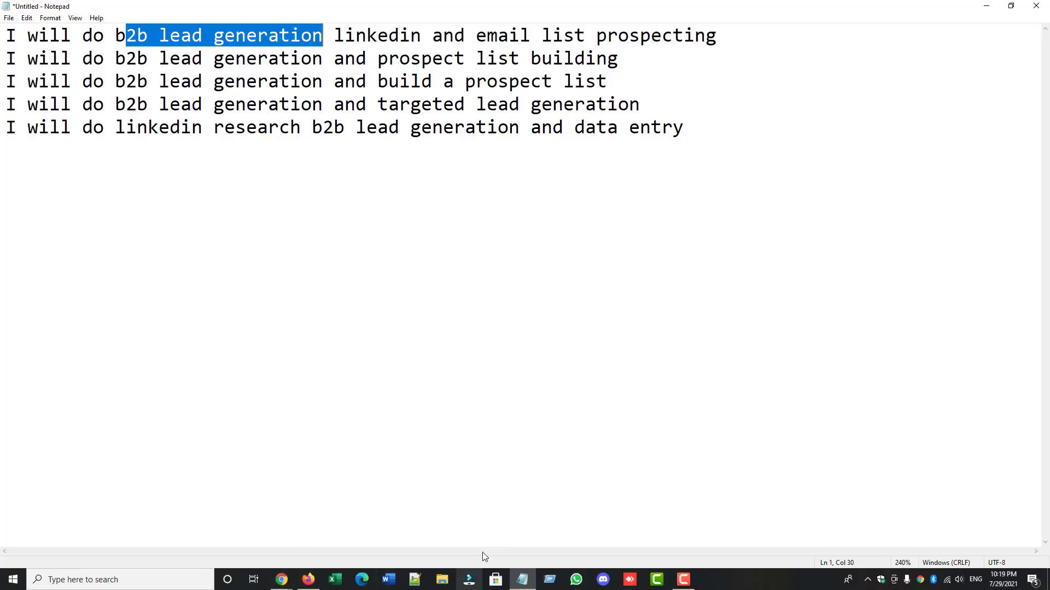
- Return to the new-gig form in Chrome and extend the gig title with "linkedin and web research"
{"action": "mouse_move", "coordinate": [282, 580]}
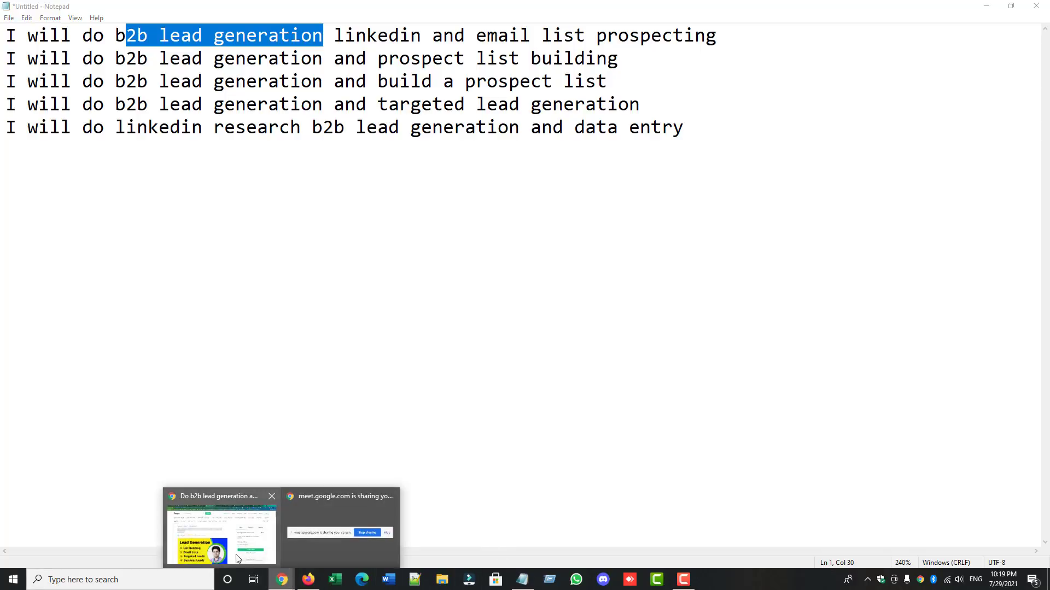
{"action": "left_click", "coordinate": [211, 540]}
{"action": "left_click", "coordinate": [230, 9]}
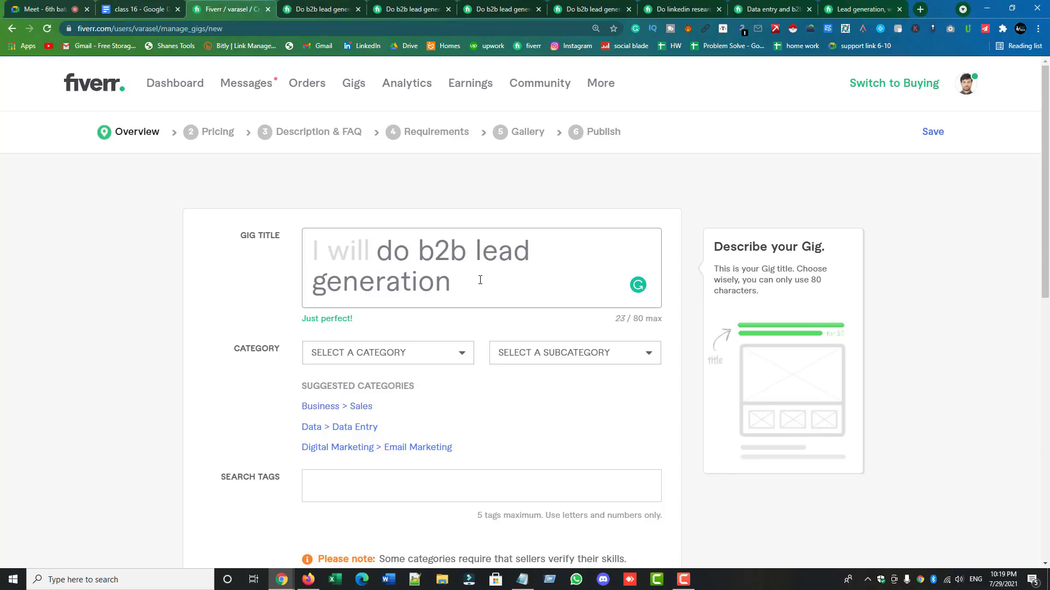
{"action": "type", "text": "linkedin "}
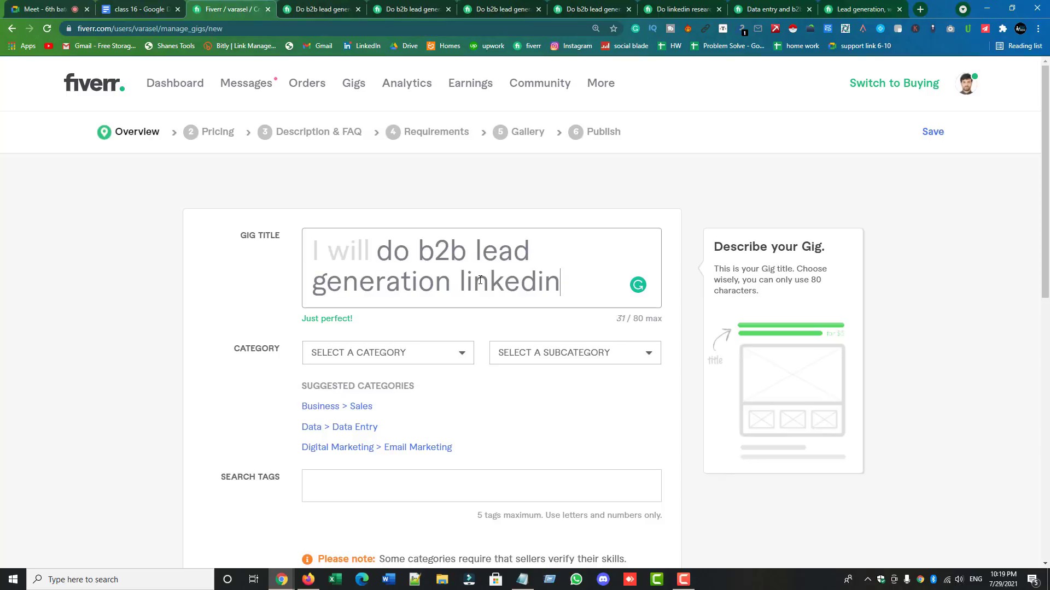
{"action": "type", "text": "and we "}
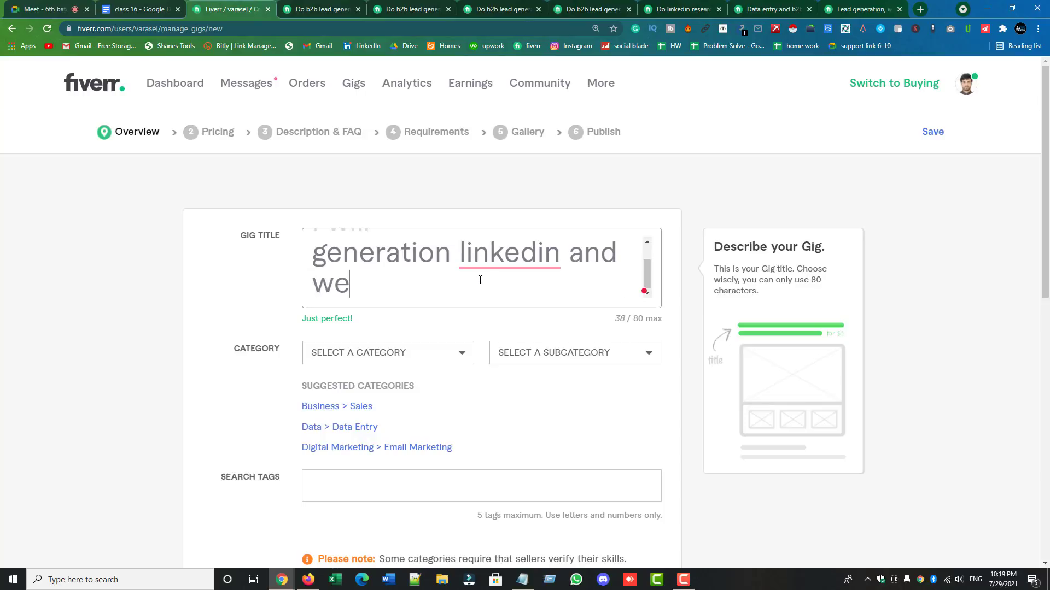
{"action": "type", "text": "b research"}
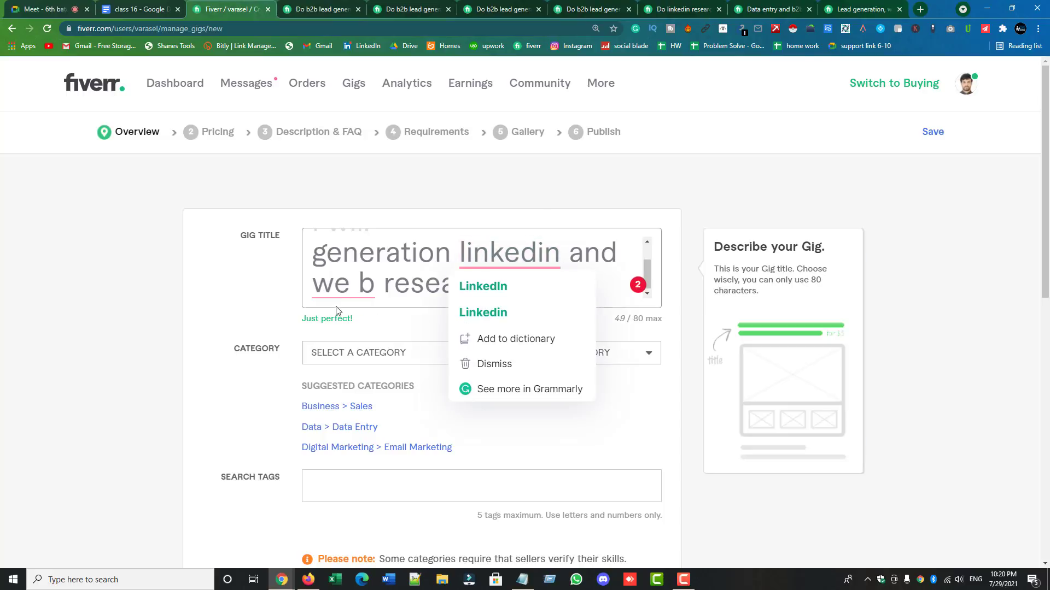
{"action": "left_click", "coordinate": [354, 285]}
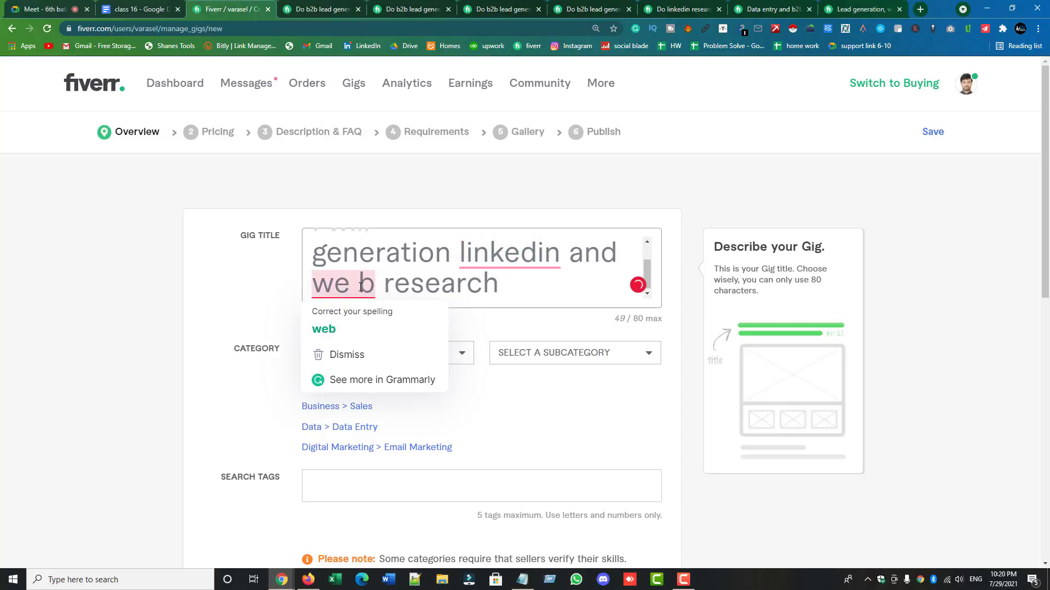
{"action": "key", "text": "BackSpace"}
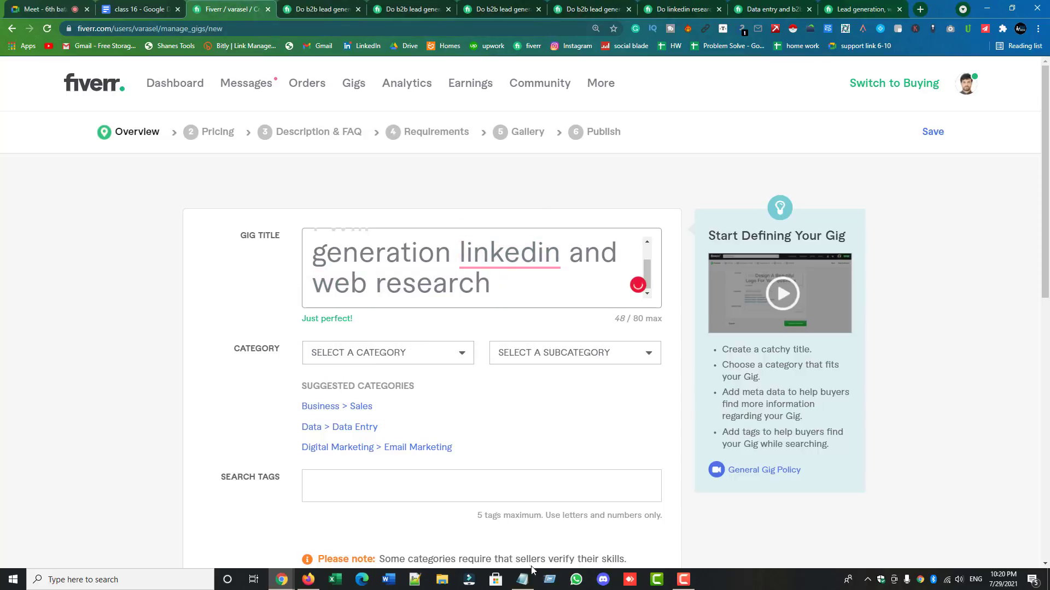
- Compare the new gig title with the titles collected in Notepad, checking where its main keyword "b2b lead generation" stands
{"action": "left_click", "coordinate": [525, 581]}
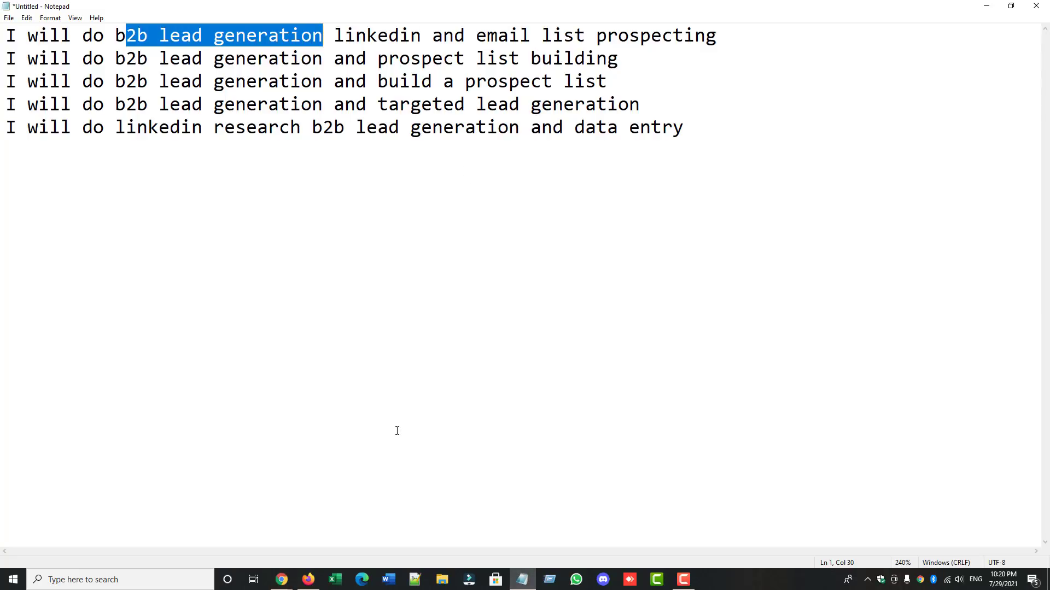
{"action": "mouse_move", "coordinate": [281, 579]}
{"action": "left_click", "coordinate": [253, 532]}
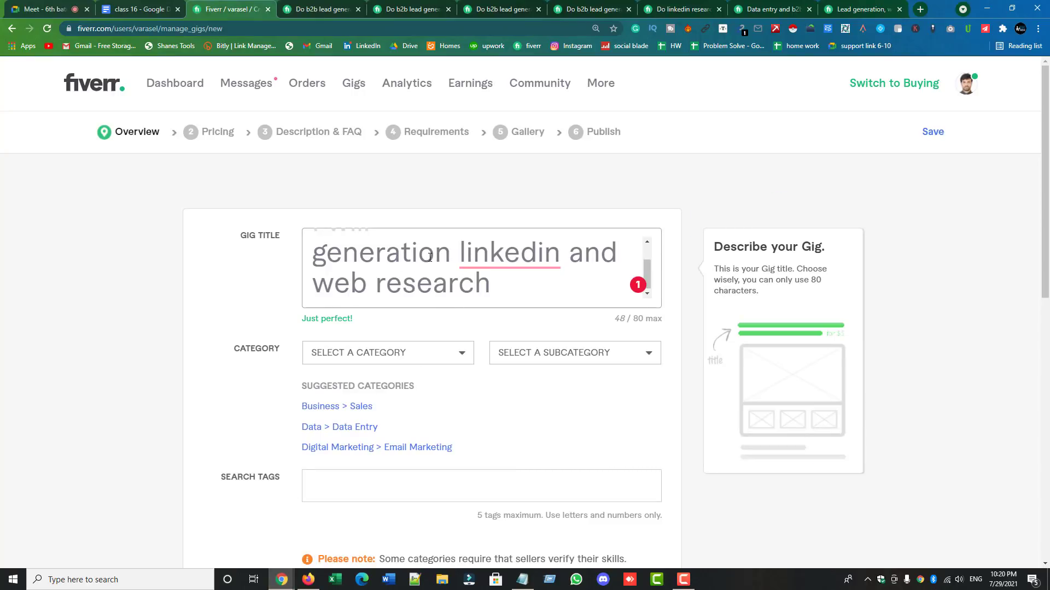
{"action": "mouse_move", "coordinate": [483, 251]}
{"action": "scroll", "coordinate": [480, 250], "scroll_direction": "up", "scroll_amount": 1}
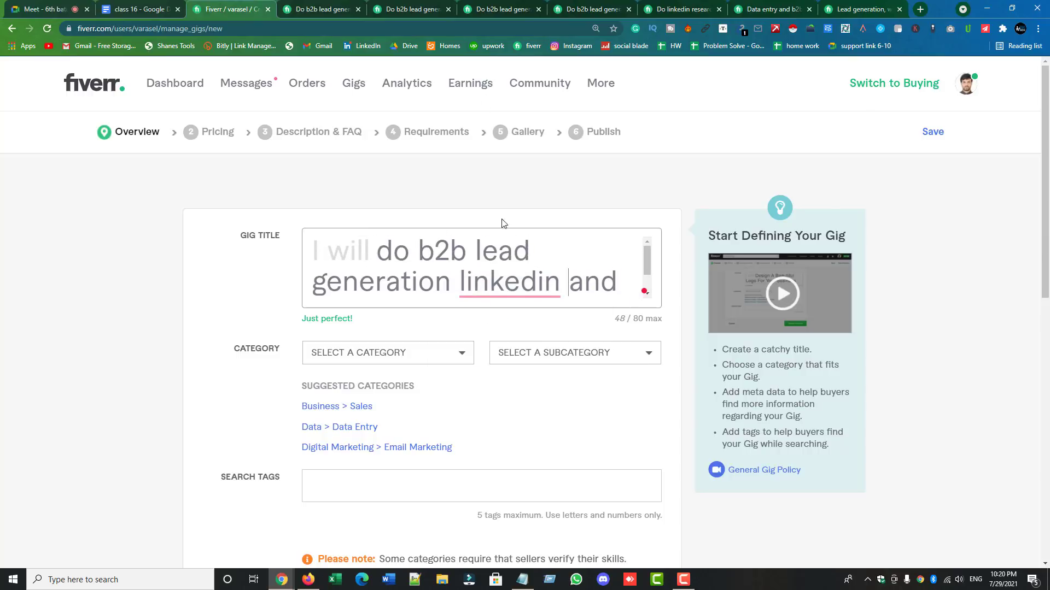
{"action": "left_click_drag", "start_coordinate": [418, 250], "coordinate": [451, 277]}
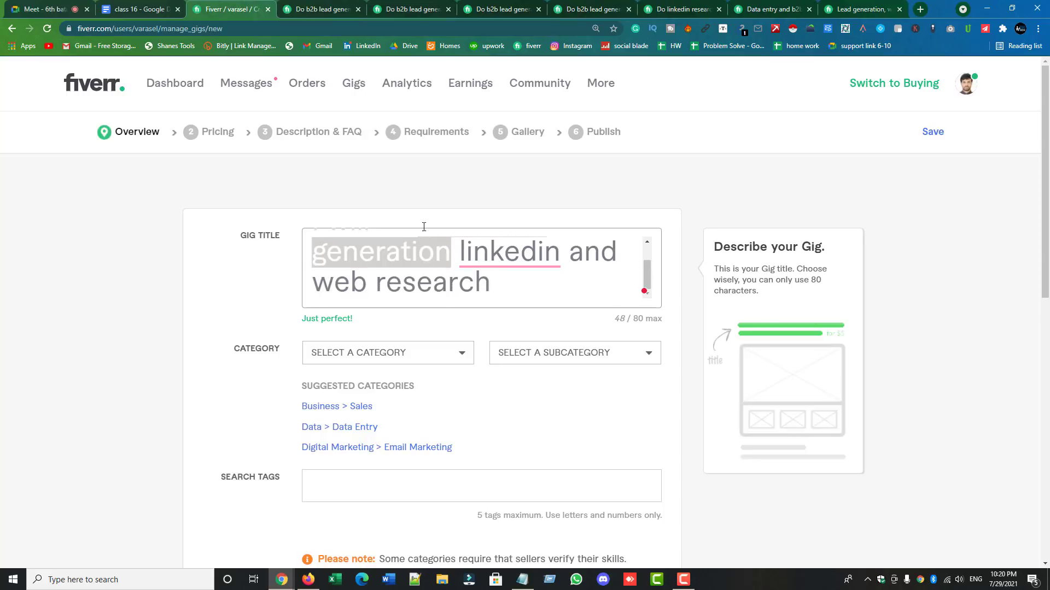
- Check the titles and category paths on the first three competing gig pages
{"action": "left_click", "coordinate": [323, 9]}
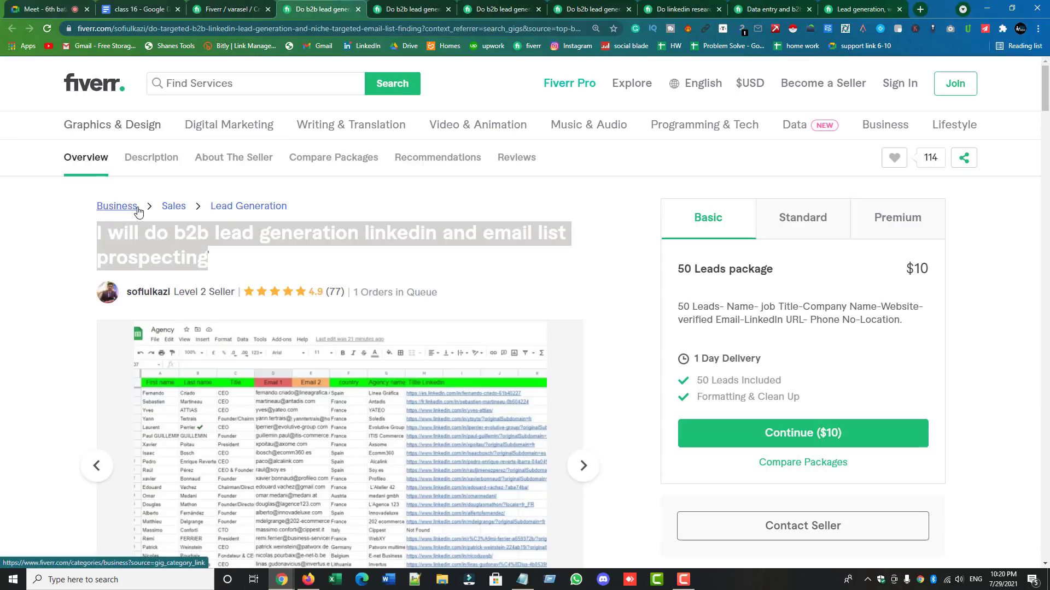
{"action": "left_click", "coordinate": [454, 5]}
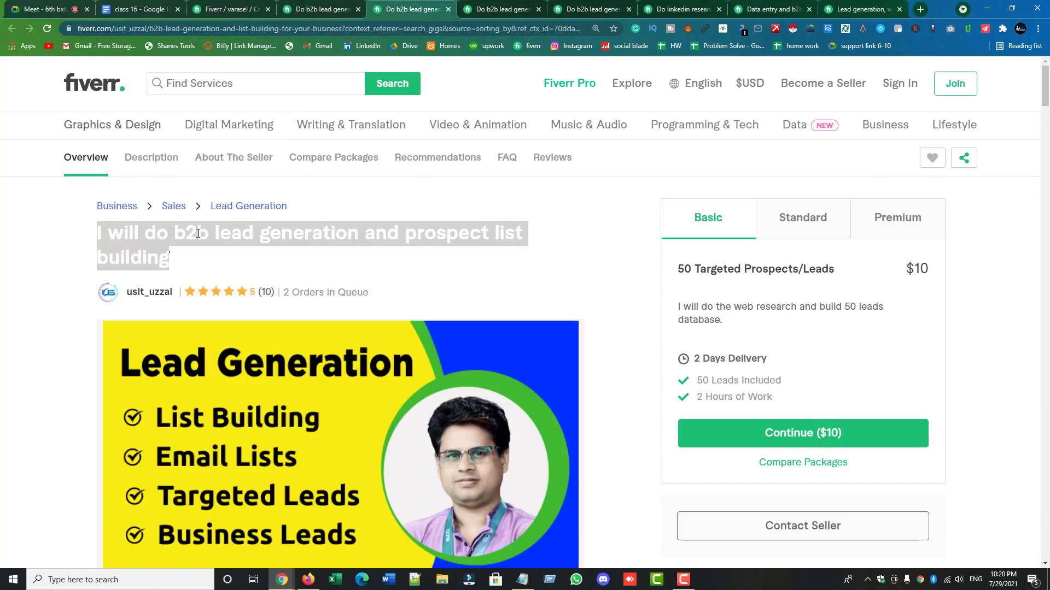
{"action": "left_click", "coordinate": [474, 12]}
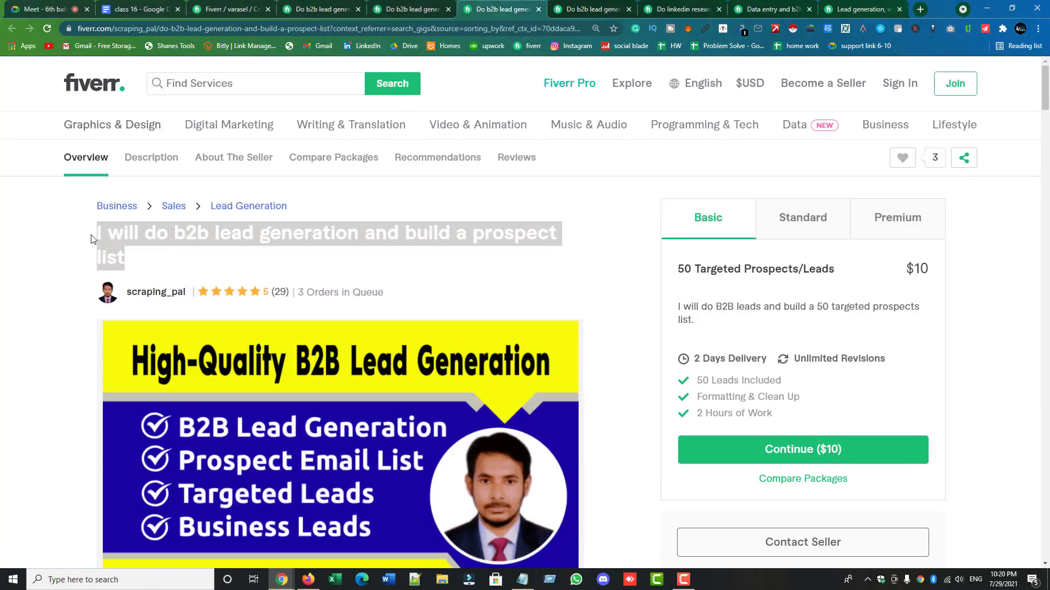
- Return to the new-gig form and set the gig's category to Business
{"action": "left_click", "coordinate": [240, 10]}
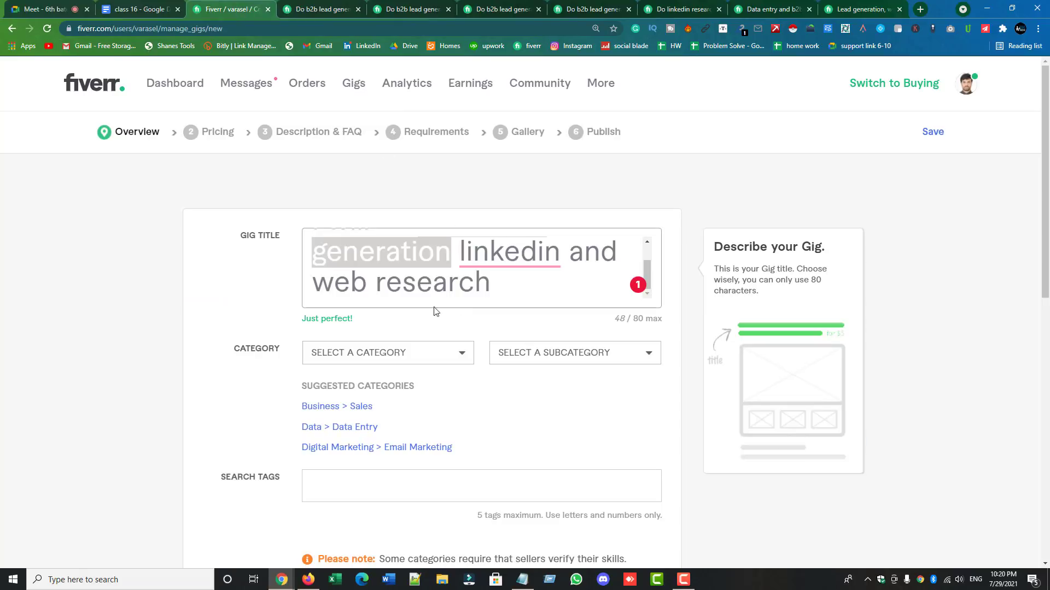
{"action": "left_click", "coordinate": [364, 353]}
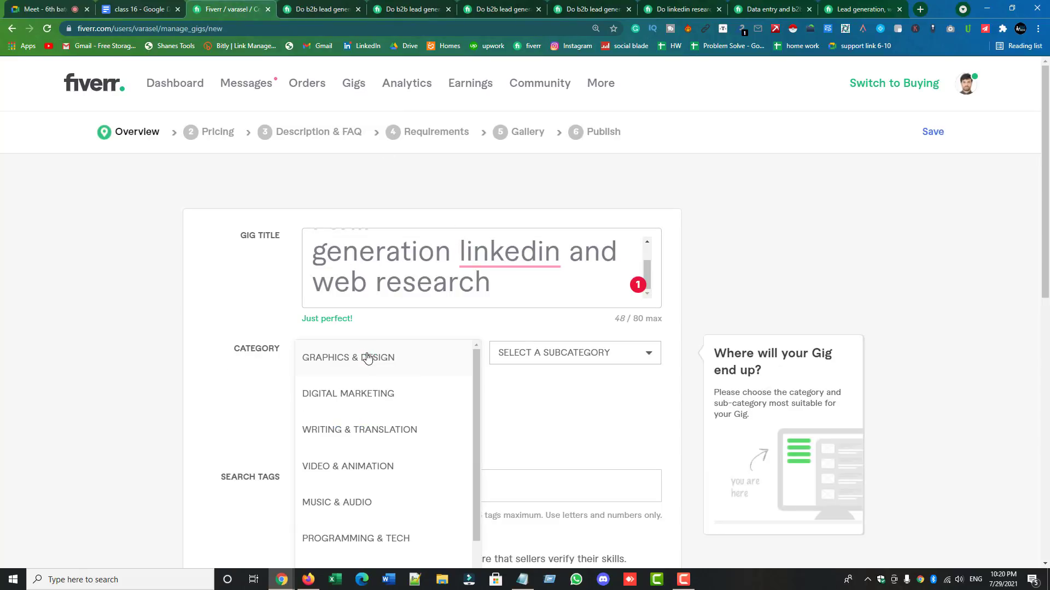
{"action": "scroll", "coordinate": [358, 424], "scroll_direction": "down", "scroll_amount": 2}
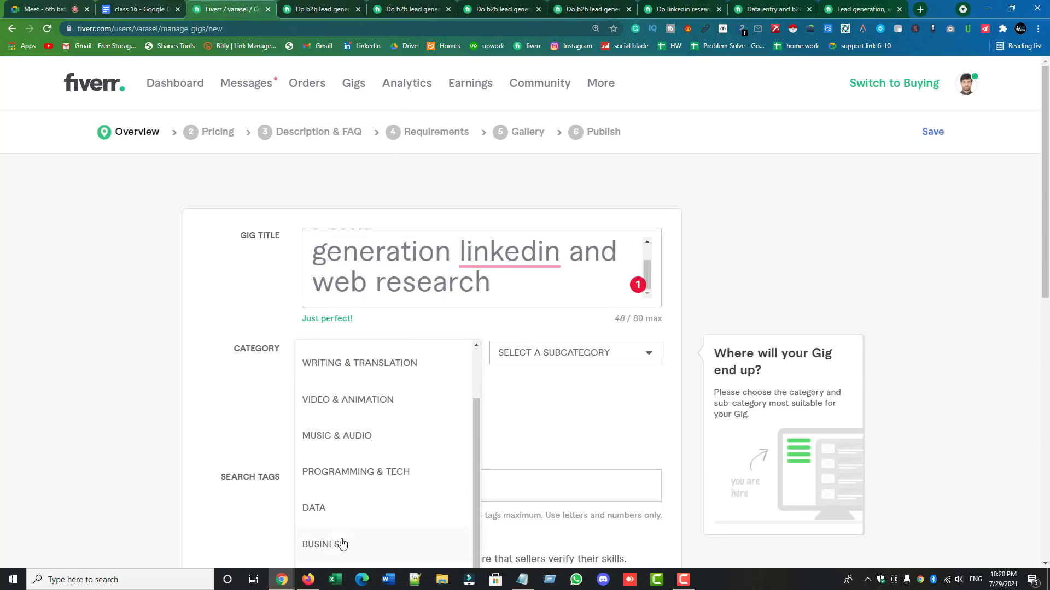
{"action": "left_click", "coordinate": [327, 546]}
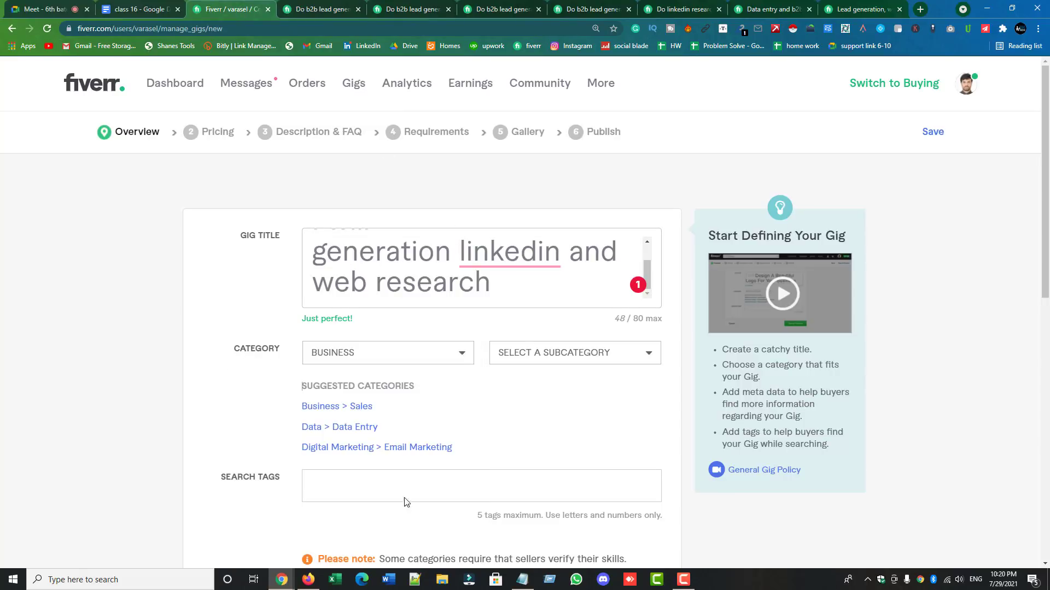
- Set the gig's subcategory to Sales and its service type to Lead Generation
{"action": "left_click", "coordinate": [533, 360]}
{"action": "scroll", "coordinate": [551, 382], "scroll_direction": "down", "scroll_amount": 2}
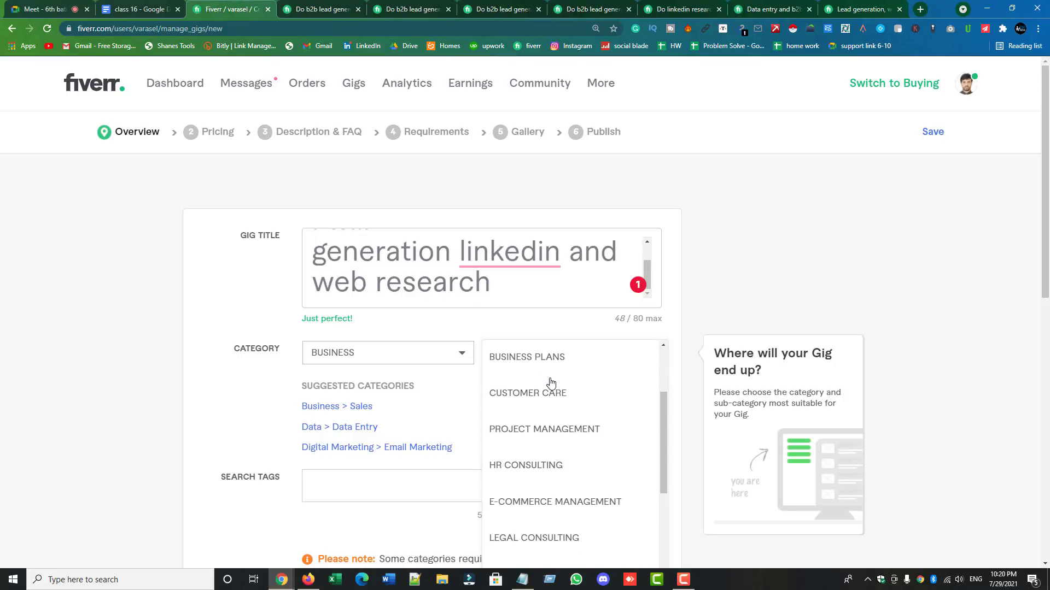
{"action": "scroll", "coordinate": [550, 382], "scroll_direction": "down", "scroll_amount": 2}
{"action": "scroll", "coordinate": [550, 382], "scroll_direction": "down", "scroll_amount": 6}
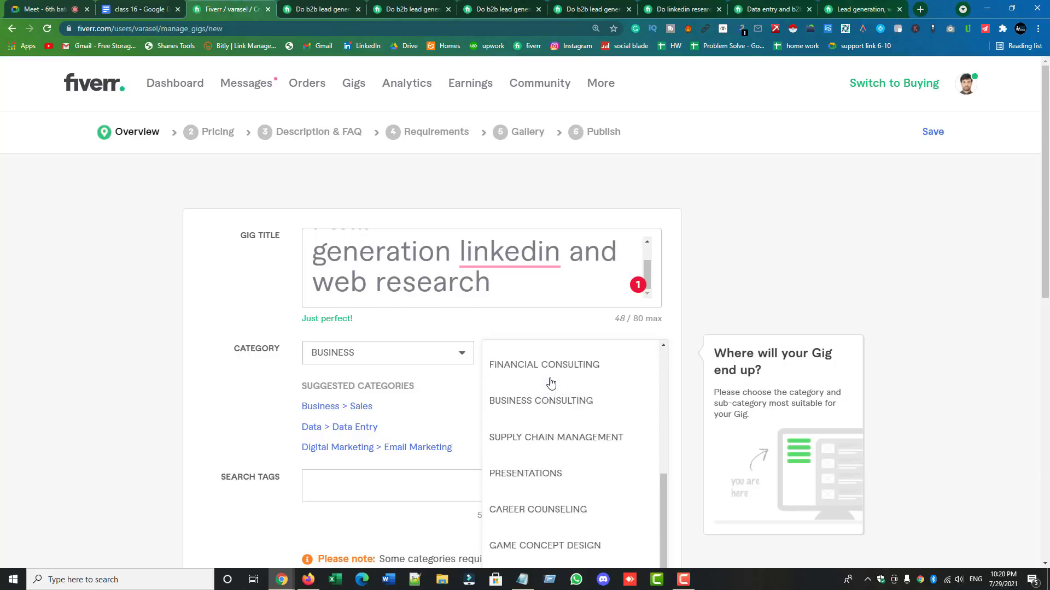
{"action": "scroll", "coordinate": [550, 382], "scroll_direction": "up", "scroll_amount": 7}
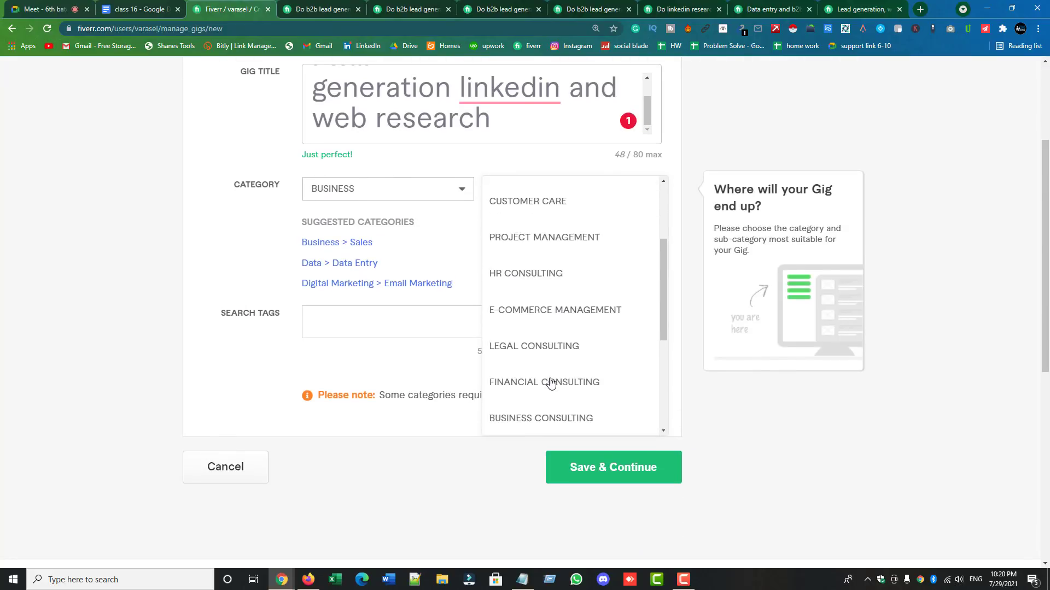
{"action": "left_click", "coordinate": [515, 196]}
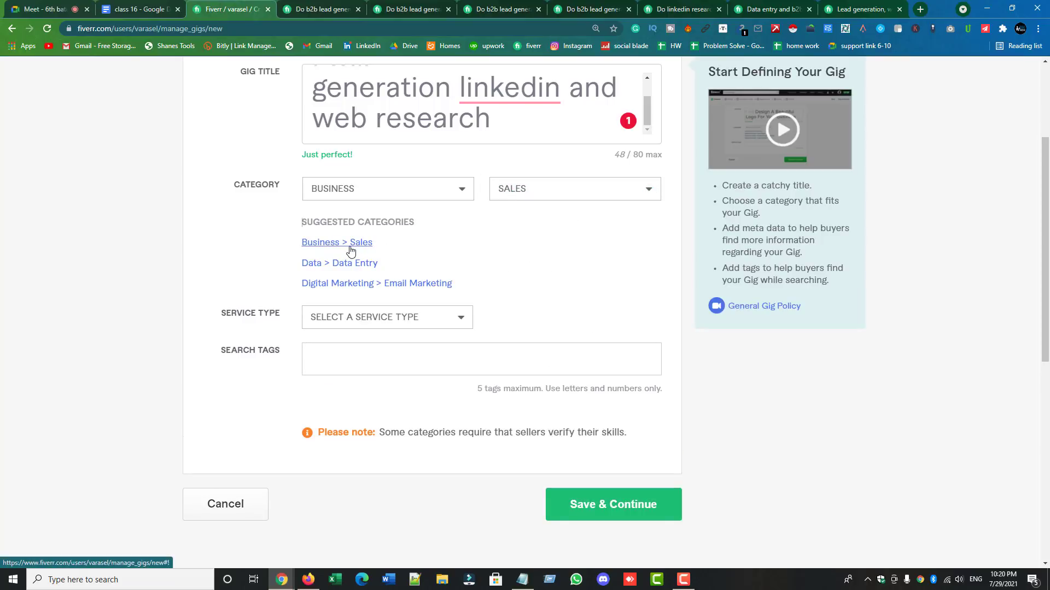
{"action": "left_click", "coordinate": [449, 330]}
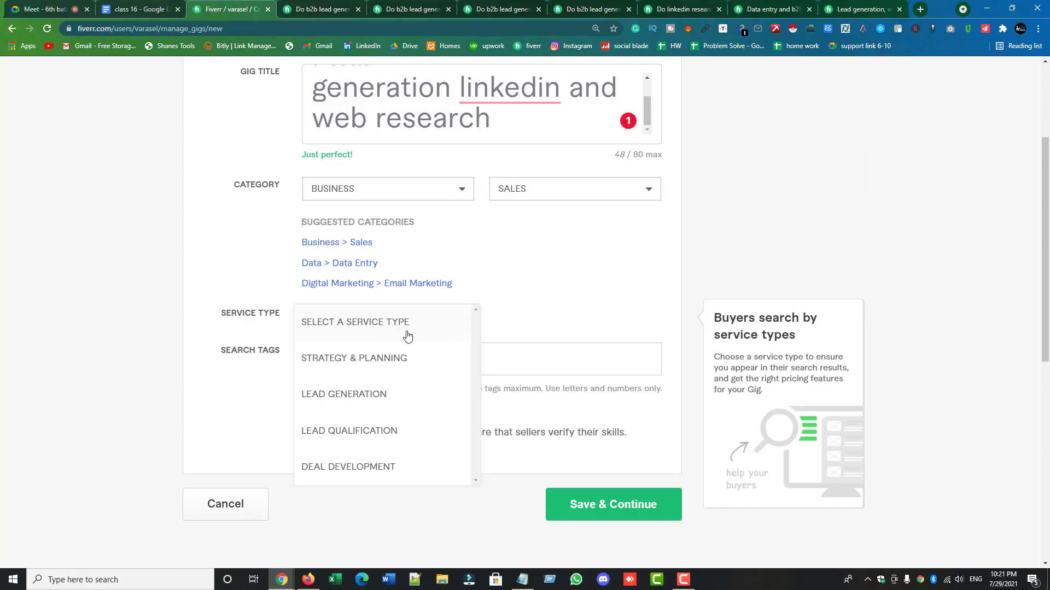
{"action": "left_click", "coordinate": [339, 396]}
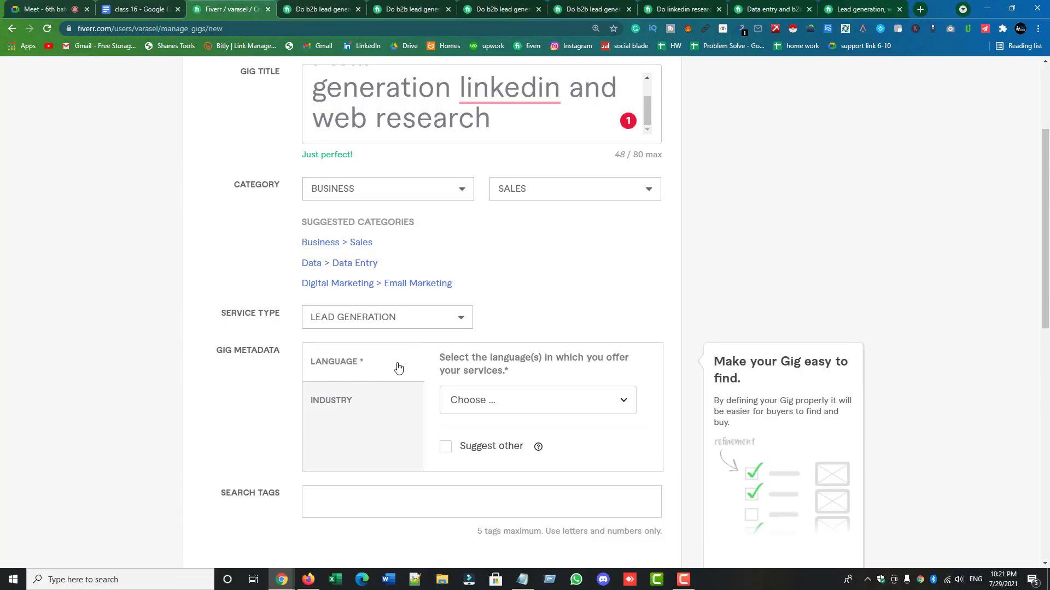
- Set the language in the gig metadata to English
{"action": "left_click", "coordinate": [525, 406]}
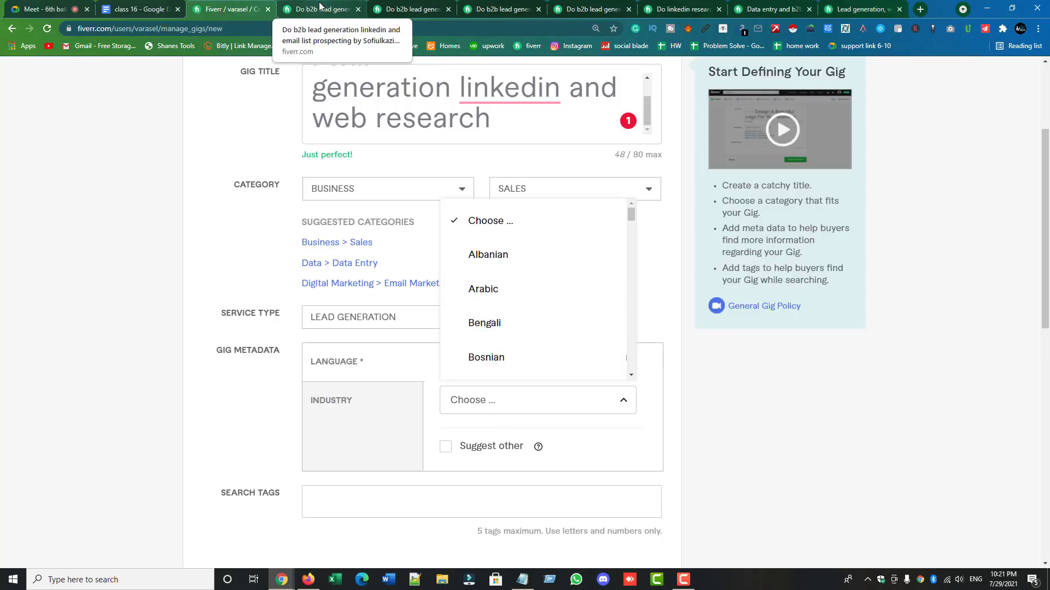
{"action": "left_click", "coordinate": [248, 228]}
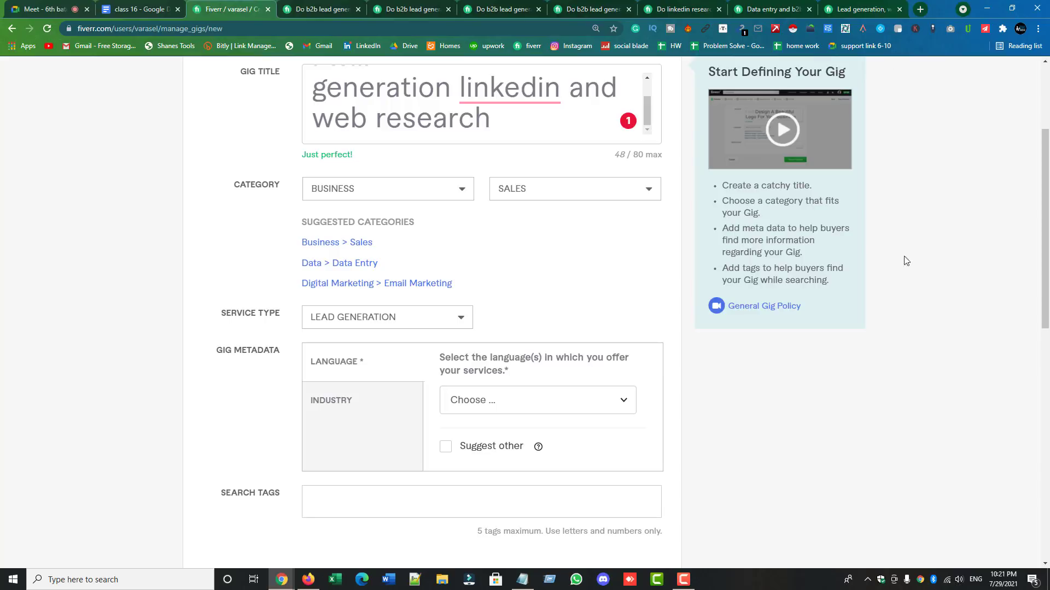
{"action": "left_click", "coordinate": [527, 401]}
{"action": "scroll", "coordinate": [526, 289], "scroll_direction": "down", "scroll_amount": 10}
{"action": "scroll", "coordinate": [527, 290], "scroll_direction": "down", "scroll_amount": 2}
{"action": "scroll", "coordinate": [526, 290], "scroll_direction": "down", "scroll_amount": 1}
{"action": "scroll", "coordinate": [527, 290], "scroll_direction": "down", "scroll_amount": 5}
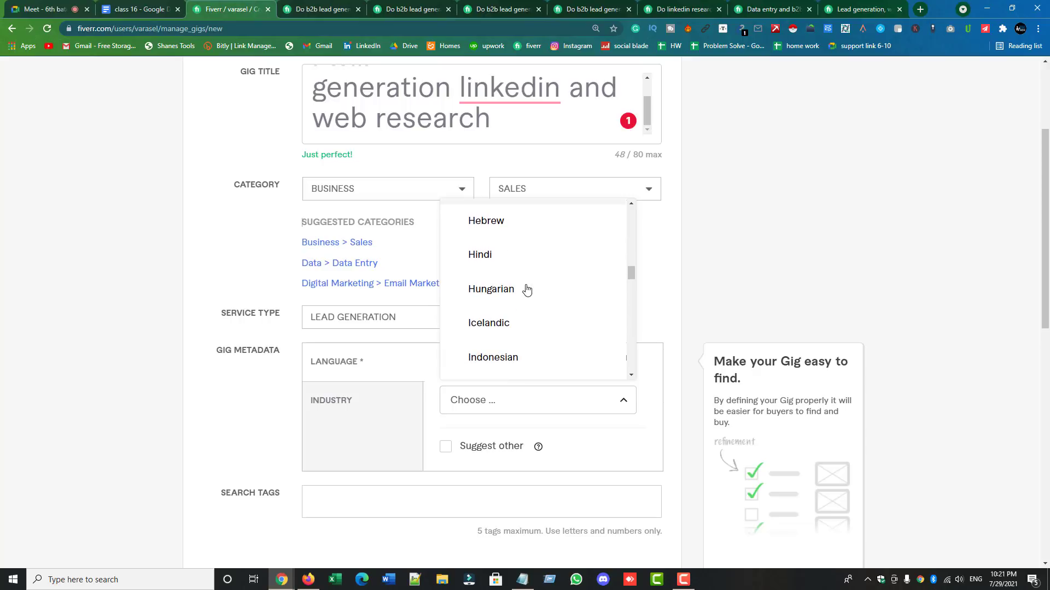
{"action": "scroll", "coordinate": [526, 290], "scroll_direction": "down", "scroll_amount": 2}
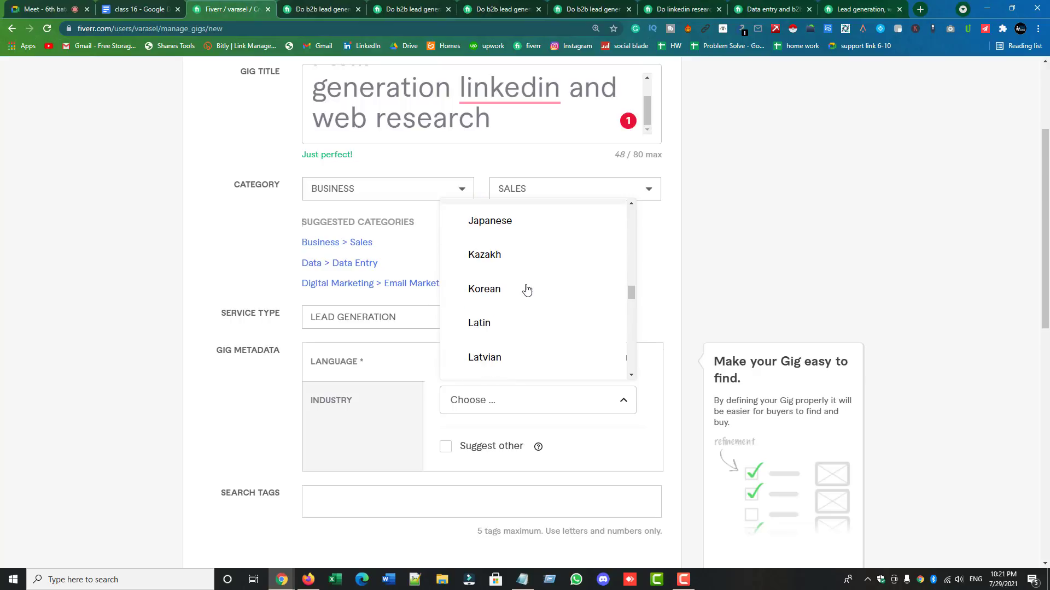
{"action": "scroll", "coordinate": [526, 290], "scroll_direction": "up", "scroll_amount": 7}
{"action": "scroll", "coordinate": [526, 290], "scroll_direction": "up", "scroll_amount": 10}
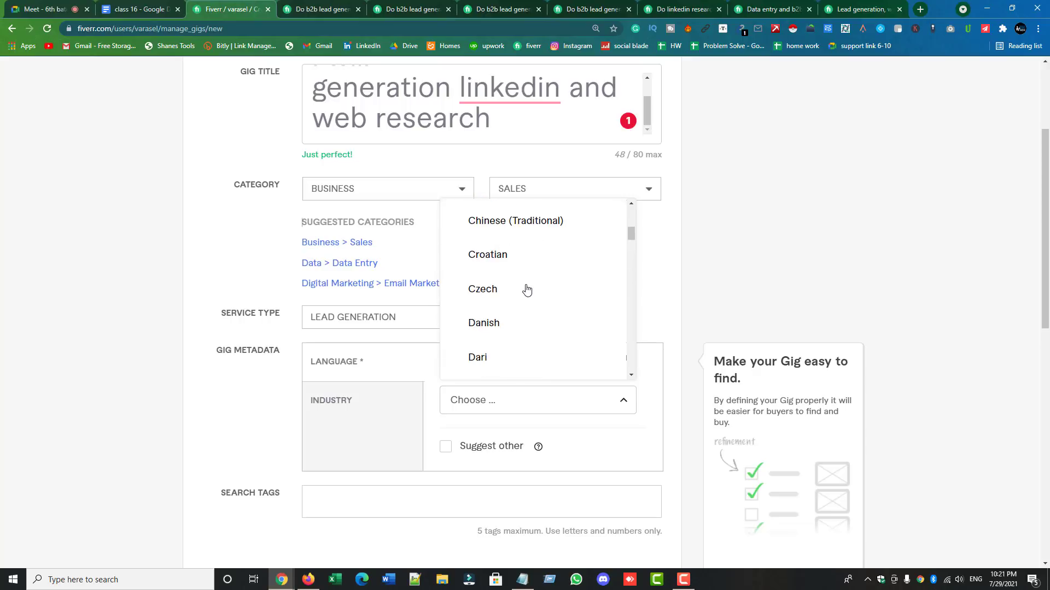
{"action": "scroll", "coordinate": [527, 290], "scroll_direction": "down", "scroll_amount": 2}
{"action": "scroll", "coordinate": [527, 289], "scroll_direction": "down", "scroll_amount": 4}
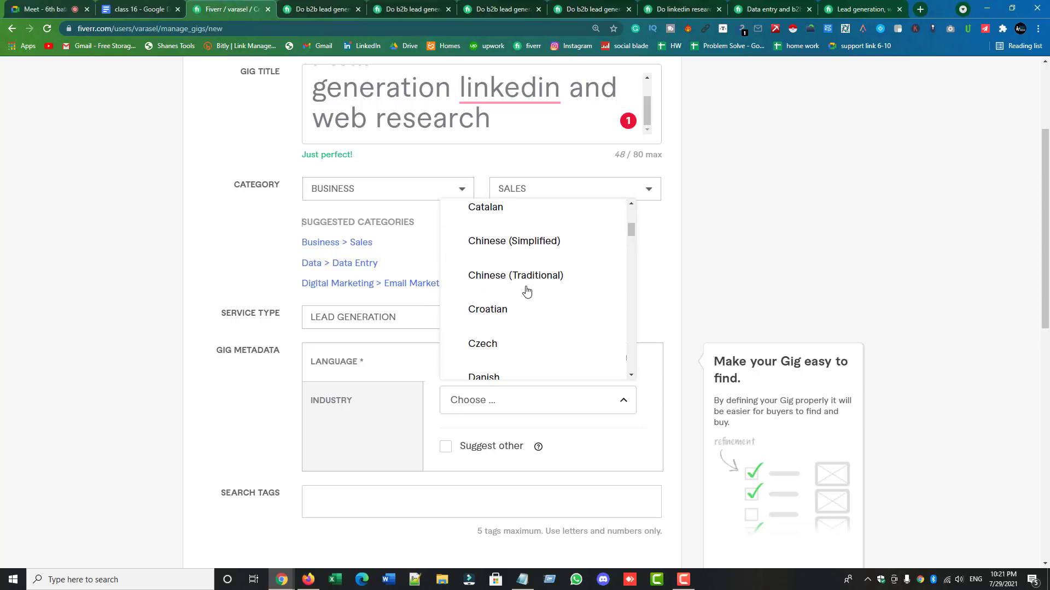
{"action": "left_click", "coordinate": [510, 315]}
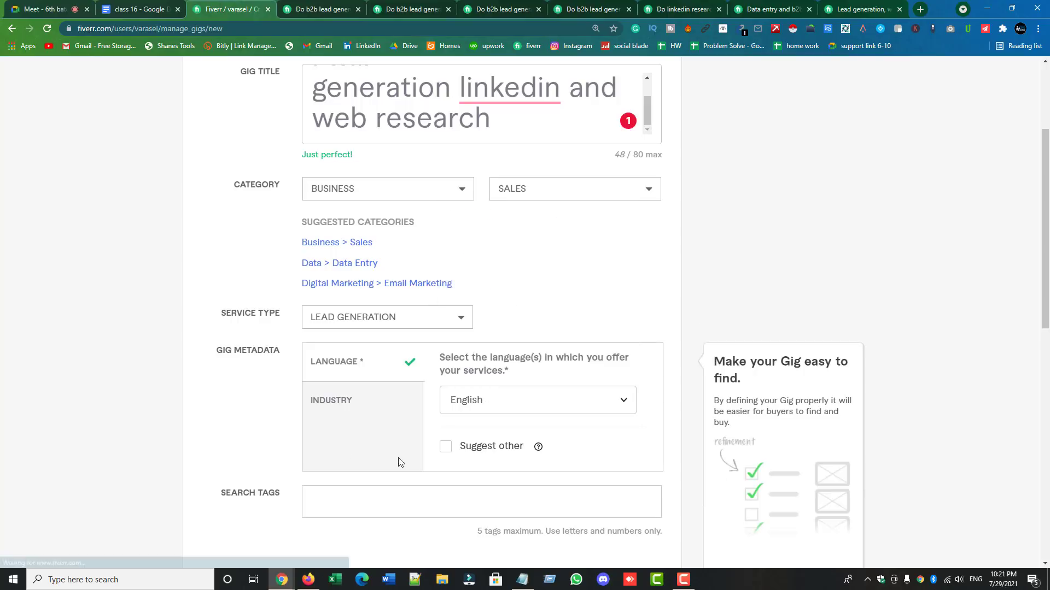
- Select Retail & Wholesale, Technology and Real Estate as the industries in the gig metadata
{"action": "left_click", "coordinate": [345, 404]}
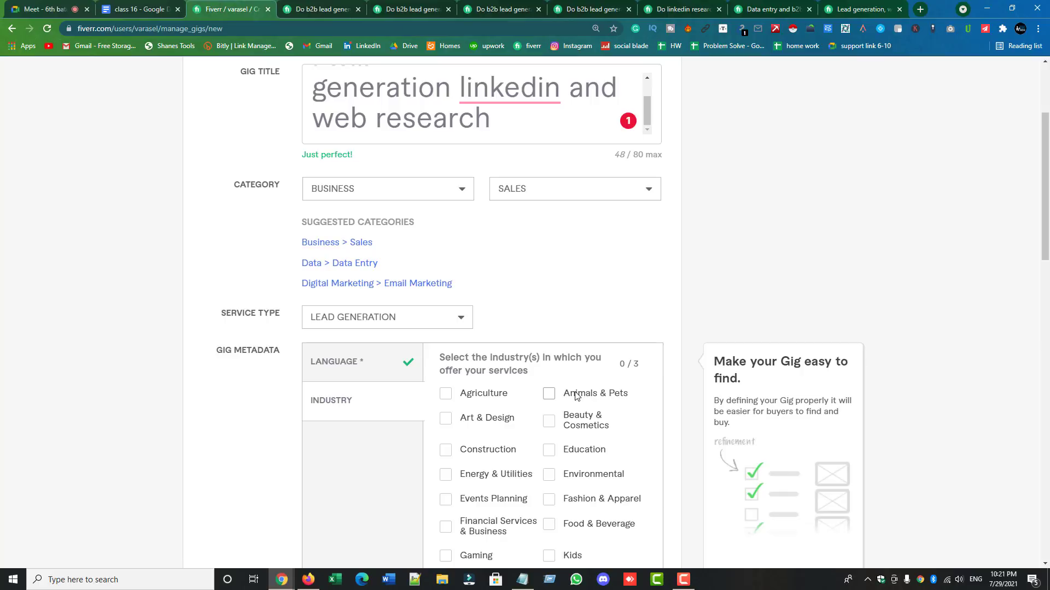
{"action": "scroll", "coordinate": [618, 430], "scroll_direction": "down", "scroll_amount": 3}
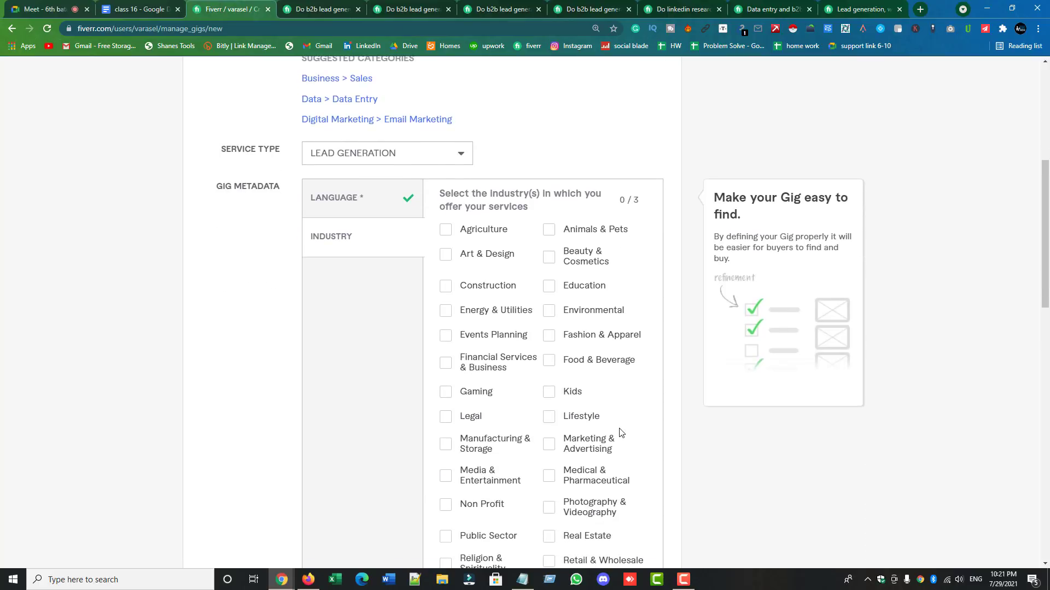
{"action": "scroll", "coordinate": [621, 433], "scroll_direction": "down", "scroll_amount": 3}
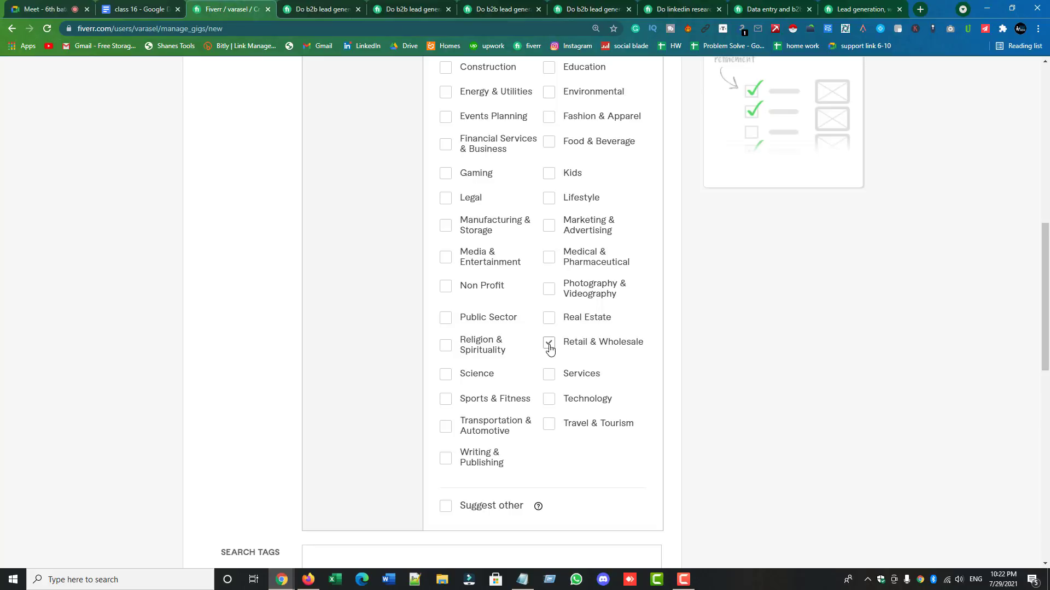
{"action": "scroll", "coordinate": [556, 357], "scroll_direction": "up", "scroll_amount": 2}
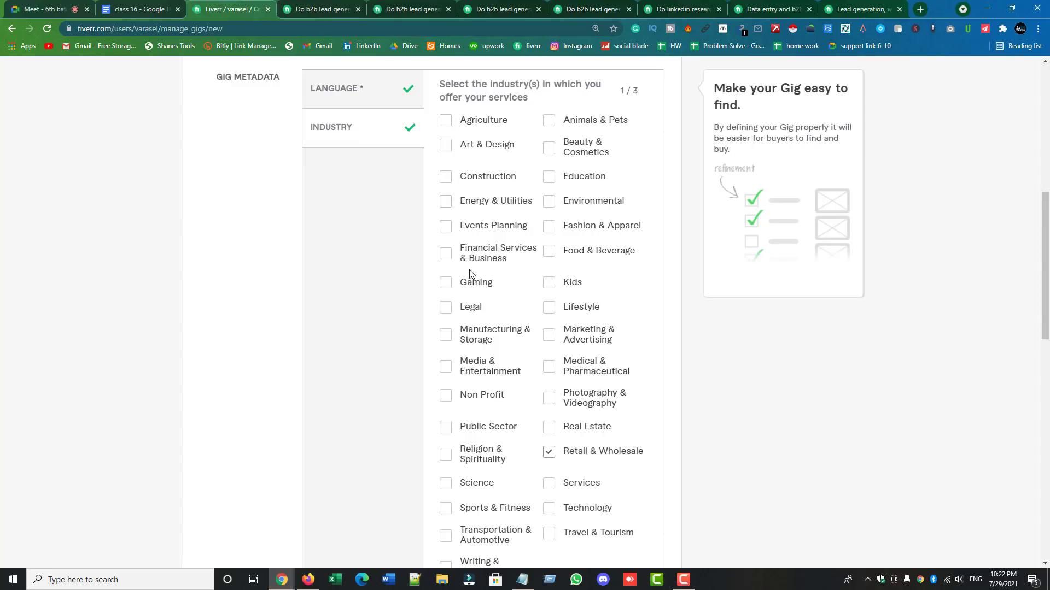
{"action": "scroll", "coordinate": [495, 296], "scroll_direction": "down", "scroll_amount": 2}
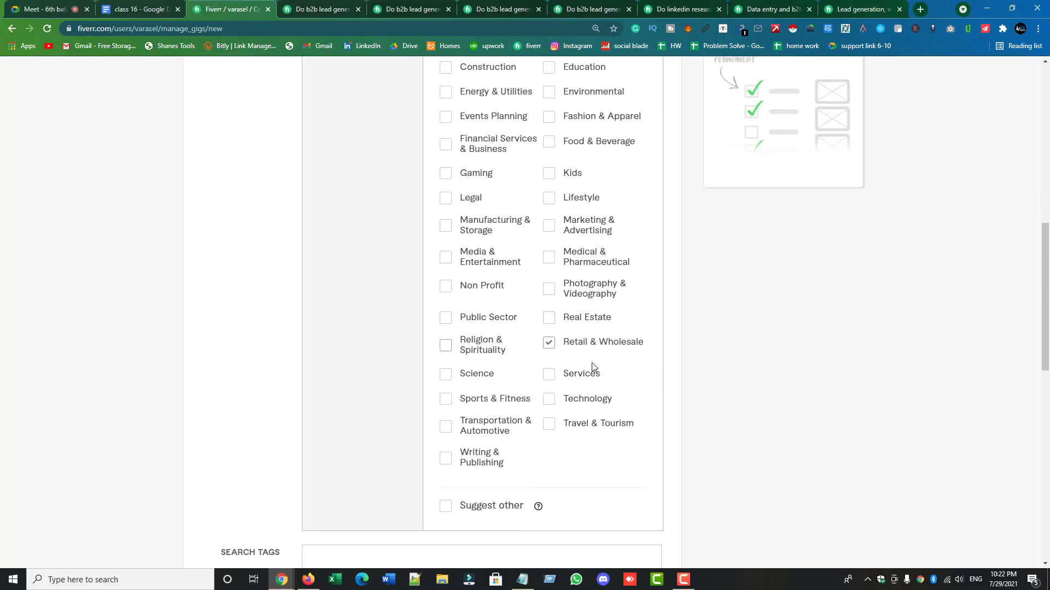
{"action": "left_click", "coordinate": [549, 404]}
{"action": "left_click", "coordinate": [552, 321]}
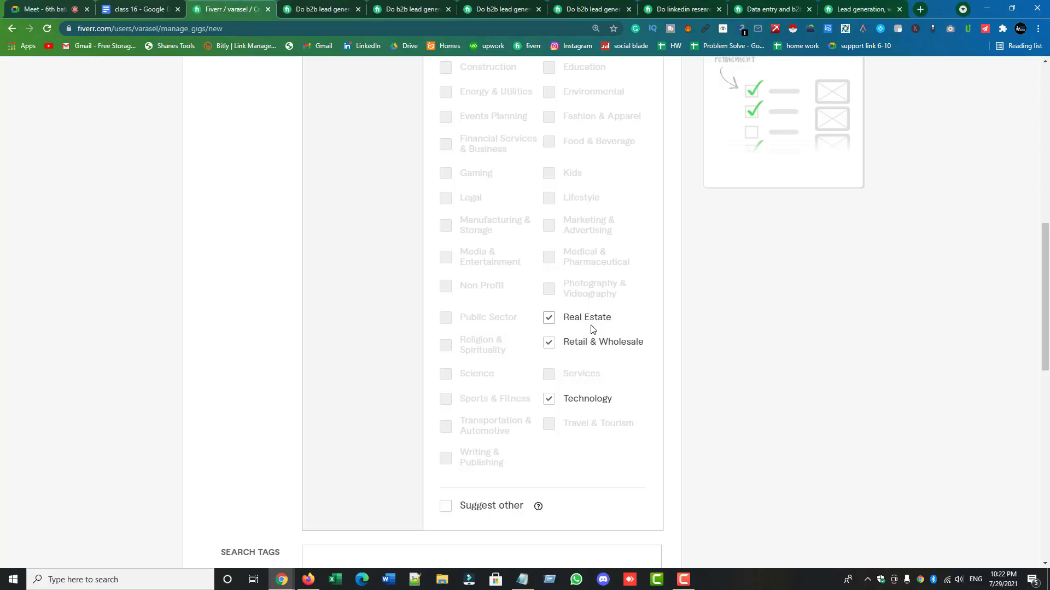
- Review the gig title for keywords and enter "b2b" as the first search tag
{"action": "scroll", "coordinate": [589, 303], "scroll_direction": "down", "scroll_amount": 5}
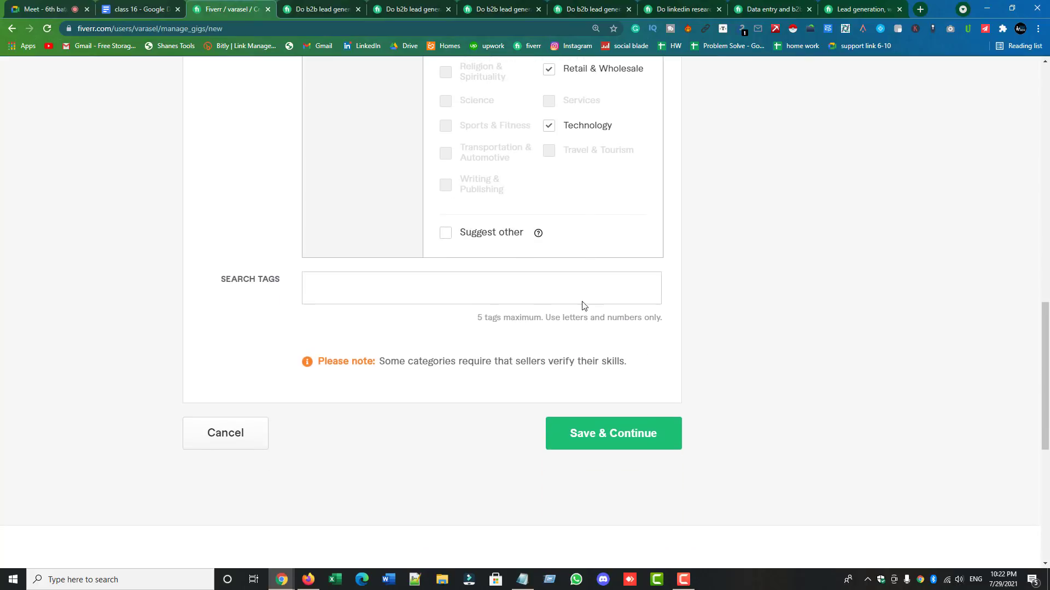
{"action": "left_click", "coordinate": [422, 288]}
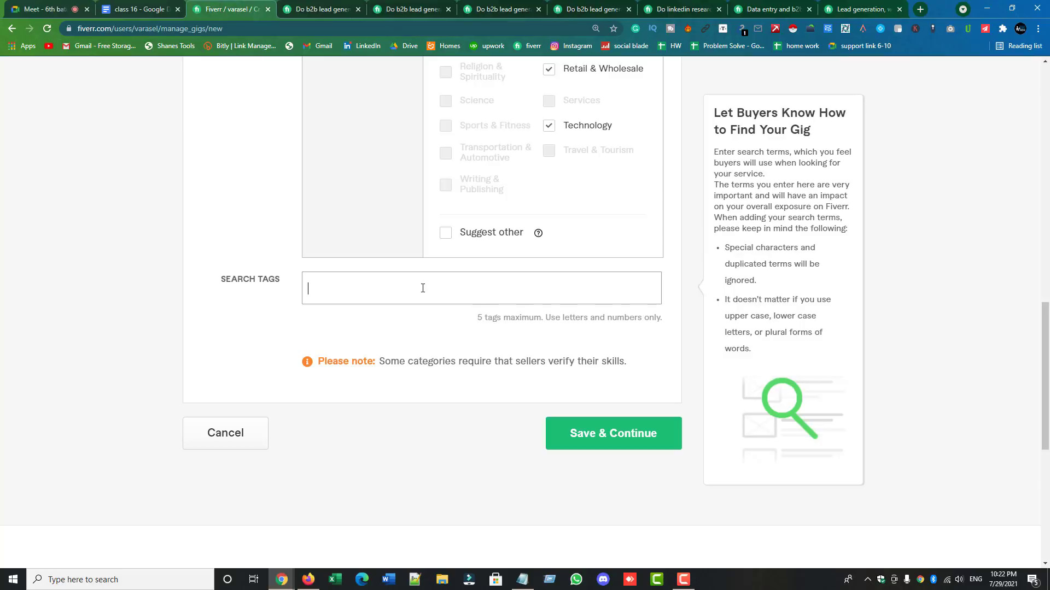
{"action": "scroll", "coordinate": [423, 288], "scroll_direction": "up", "scroll_amount": 15}
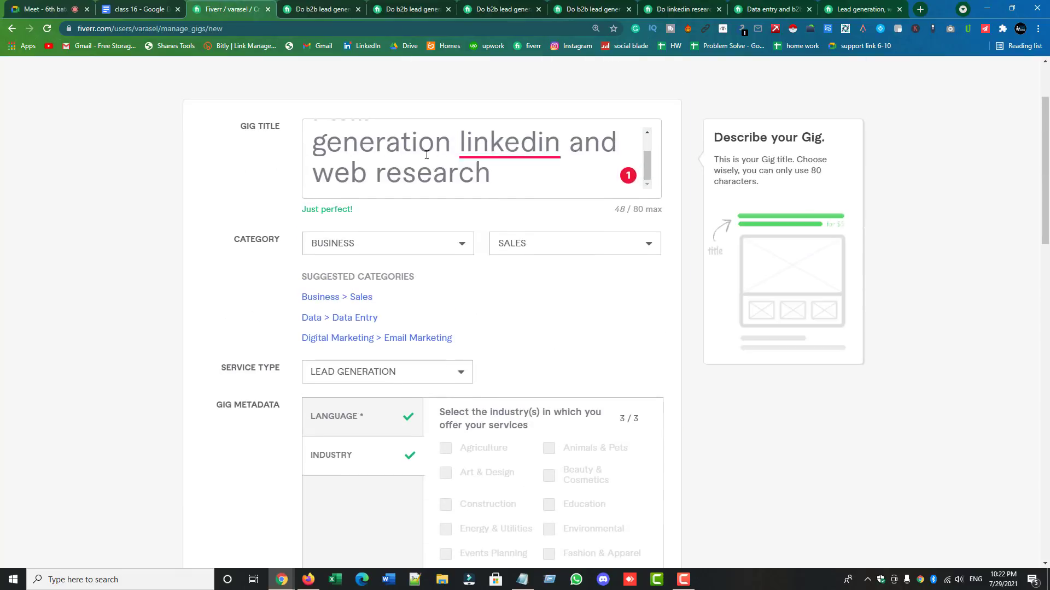
{"action": "scroll", "coordinate": [513, 246], "scroll_direction": "down", "scroll_amount": 5}
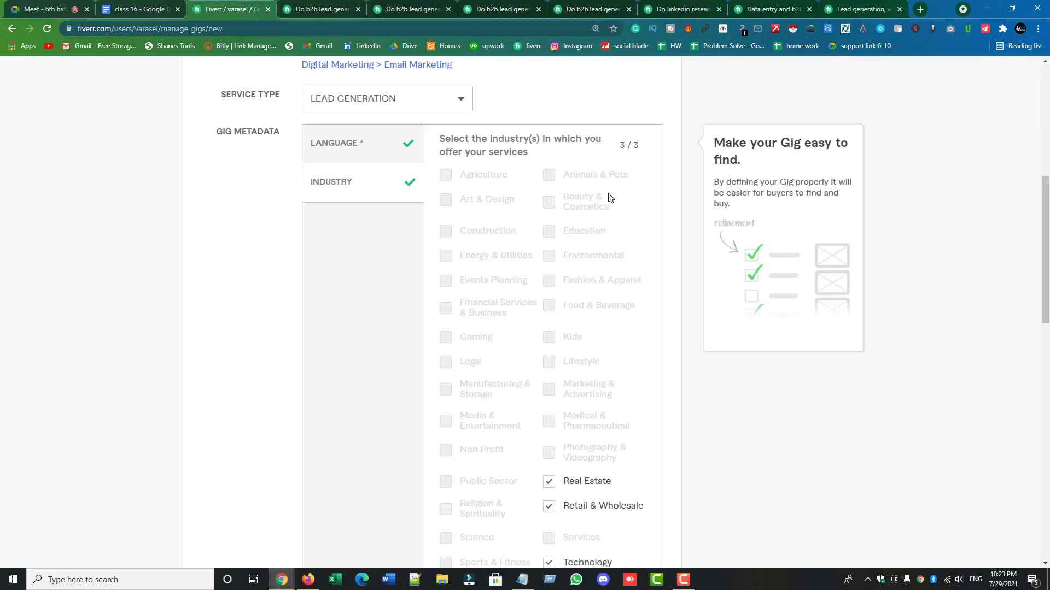
{"action": "scroll", "coordinate": [626, 119], "scroll_direction": "down", "scroll_amount": 7}
{"action": "left_click", "coordinate": [315, 345]}
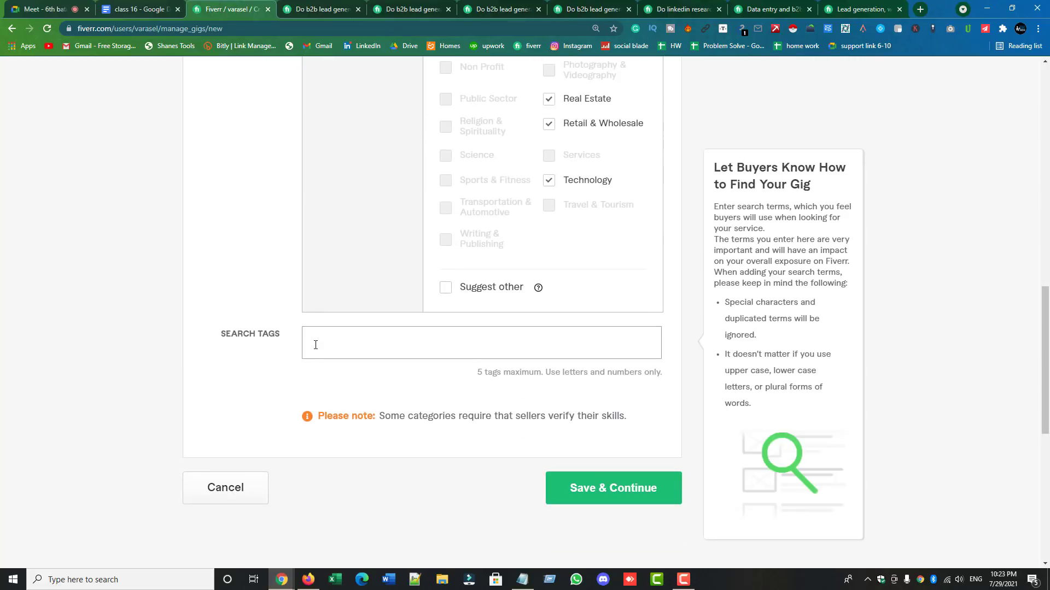
{"action": "type", "text": "b2b"}
{"action": "key", "text": "Return"}
- Examine the related tags near the end of the first competing gig's page
{"action": "left_click", "coordinate": [322, 8]}
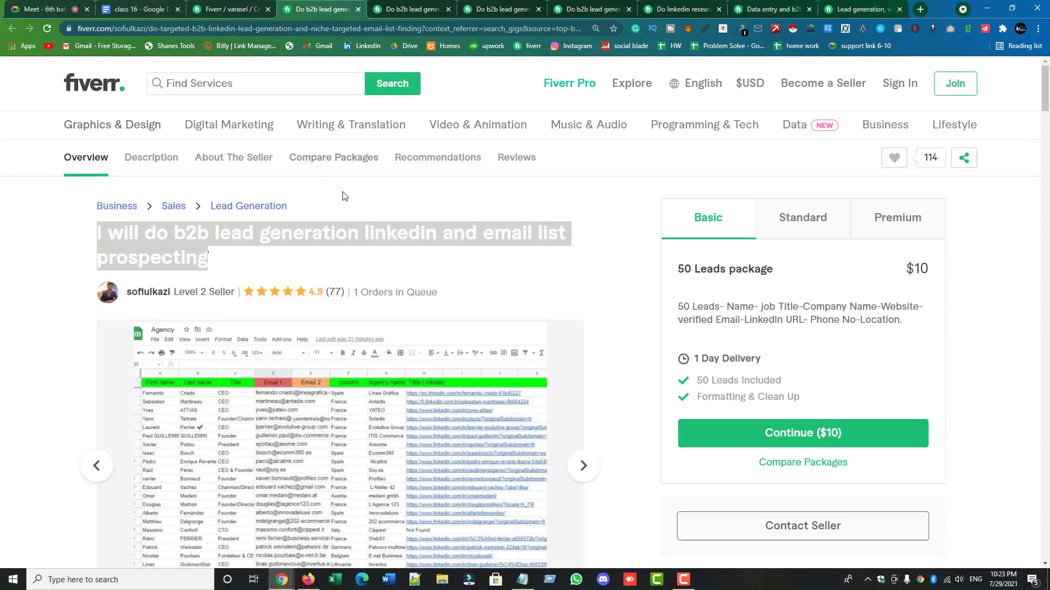
{"action": "scroll", "coordinate": [364, 217], "scroll_direction": "down", "scroll_amount": 12}
{"action": "scroll", "coordinate": [363, 218], "scroll_direction": "down", "scroll_amount": 20}
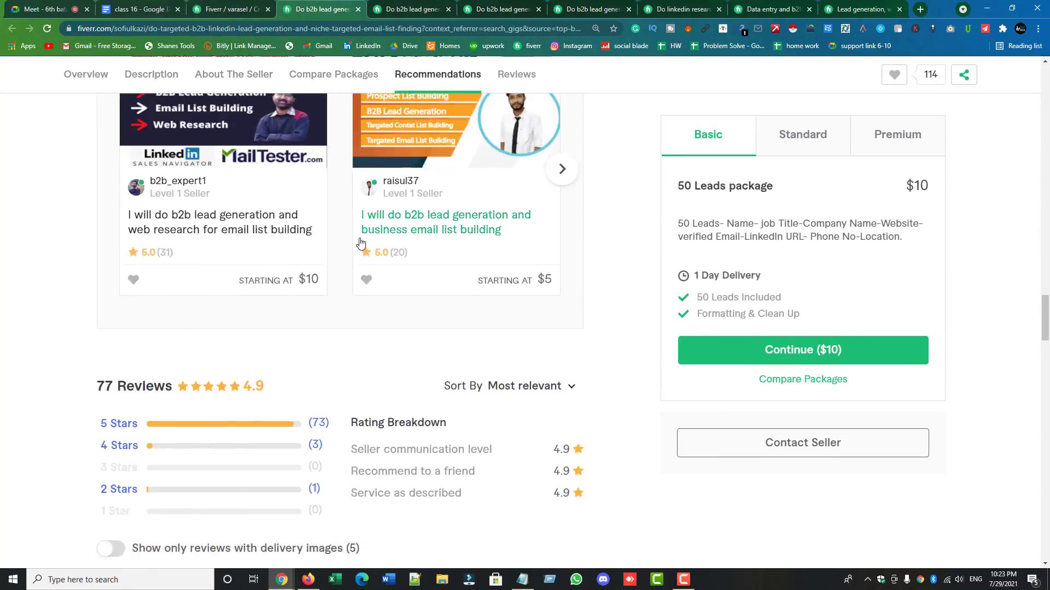
{"action": "scroll", "coordinate": [356, 243], "scroll_direction": "down", "scroll_amount": 15}
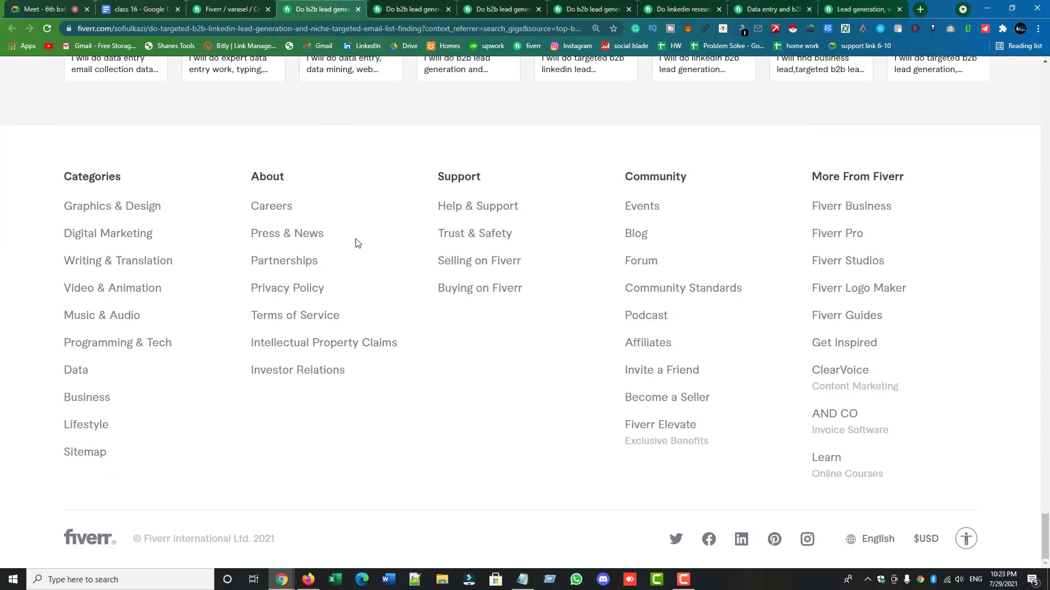
{"action": "scroll", "coordinate": [356, 243], "scroll_direction": "up", "scroll_amount": 5}
{"action": "scroll", "coordinate": [355, 243], "scroll_direction": "up", "scroll_amount": 15}
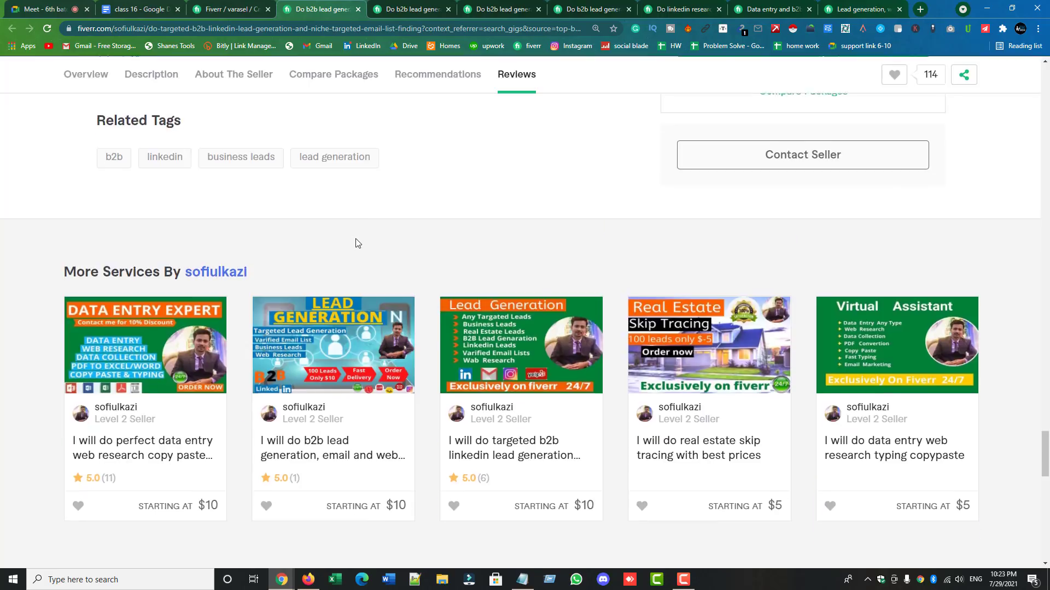
{"action": "scroll", "coordinate": [355, 242], "scroll_direction": "up", "scroll_amount": 1}
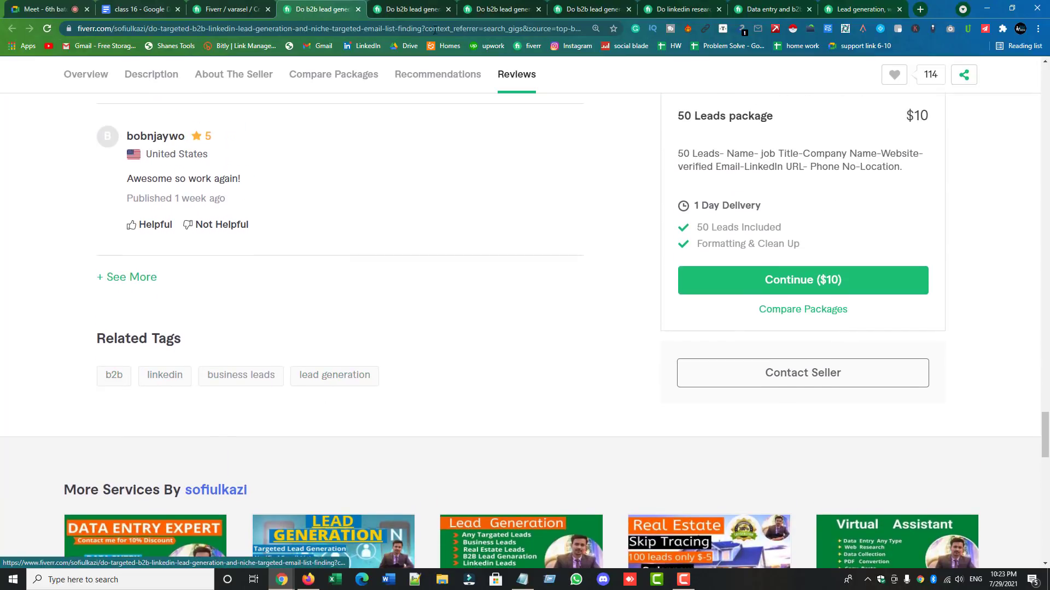
- Examine the related tags on the second competing gig's page, below its reviews
{"action": "left_click", "coordinate": [406, 10]}
{"action": "scroll", "coordinate": [437, 166], "scroll_direction": "down", "scroll_amount": 10}
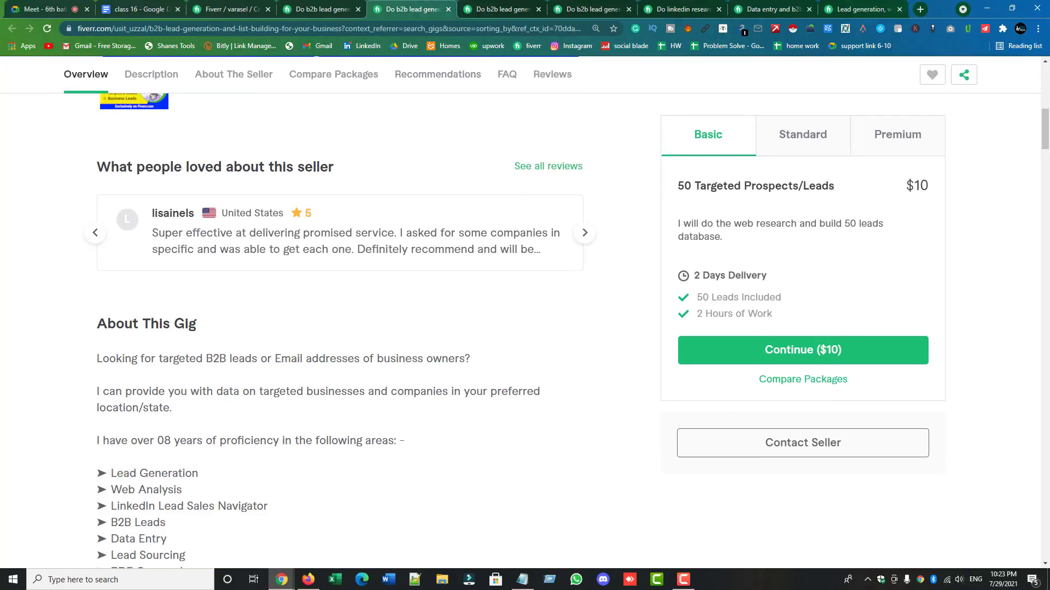
{"action": "left_click_drag", "start_coordinate": [1045, 140], "coordinate": [1045, 441]}
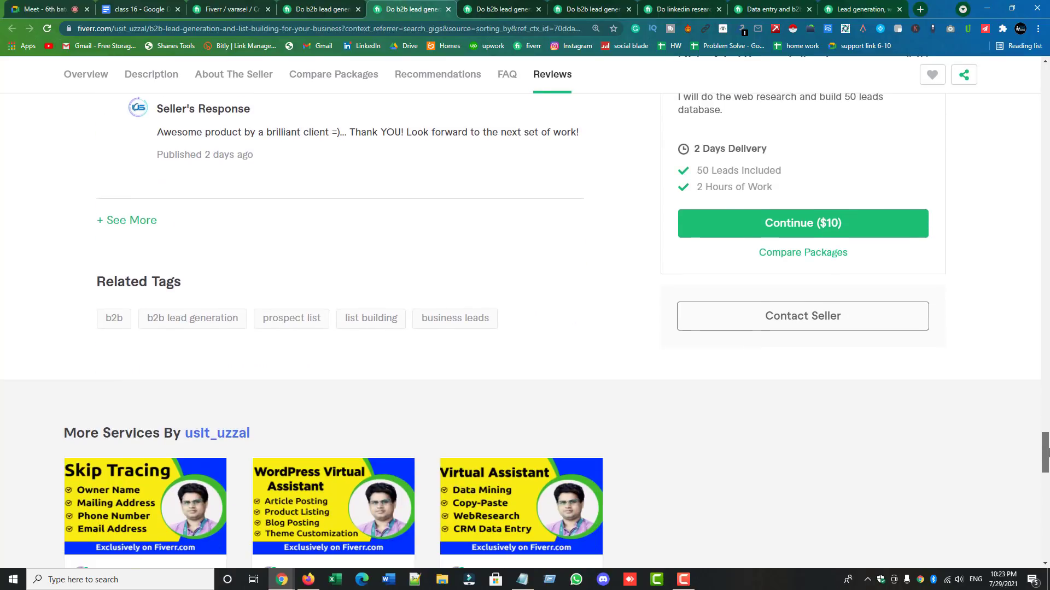
- Examine the related tags on the third and fourth competing gigs, along with the fourth gig's seller profile and packages
{"action": "left_click", "coordinate": [497, 10]}
{"action": "left_click_drag", "start_coordinate": [1045, 87], "coordinate": [1046, 435]}
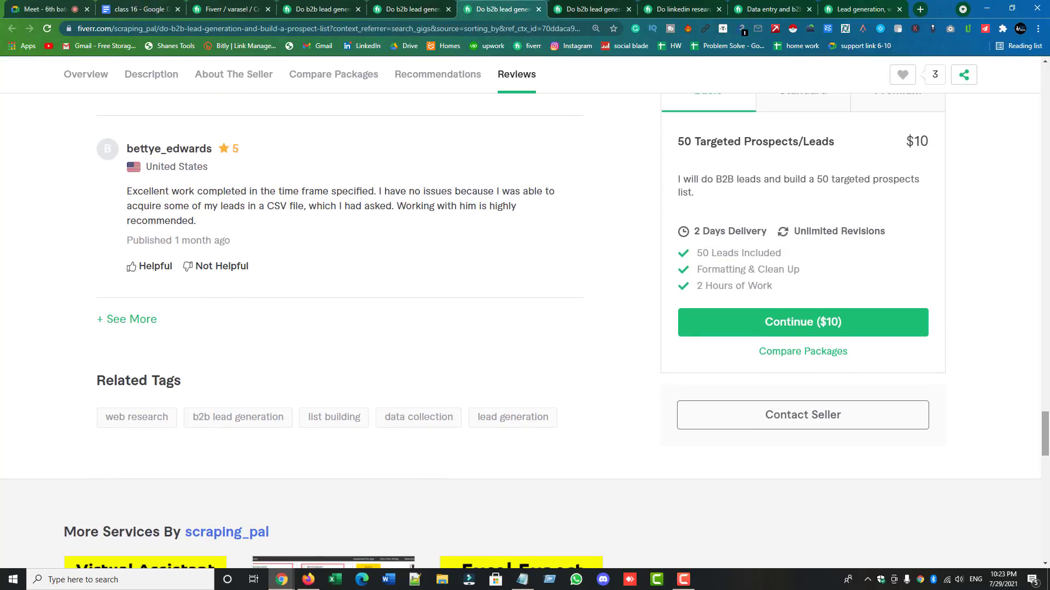
{"action": "left_click", "coordinate": [598, 8]}
{"action": "mouse_move", "coordinate": [1047, 92]}
{"action": "left_mouse_down"}
{"action": "mouse_move", "coordinate": [1046, 108]}
{"action": "mouse_move", "coordinate": [1043, 97]}
{"action": "left_mouse_up"}
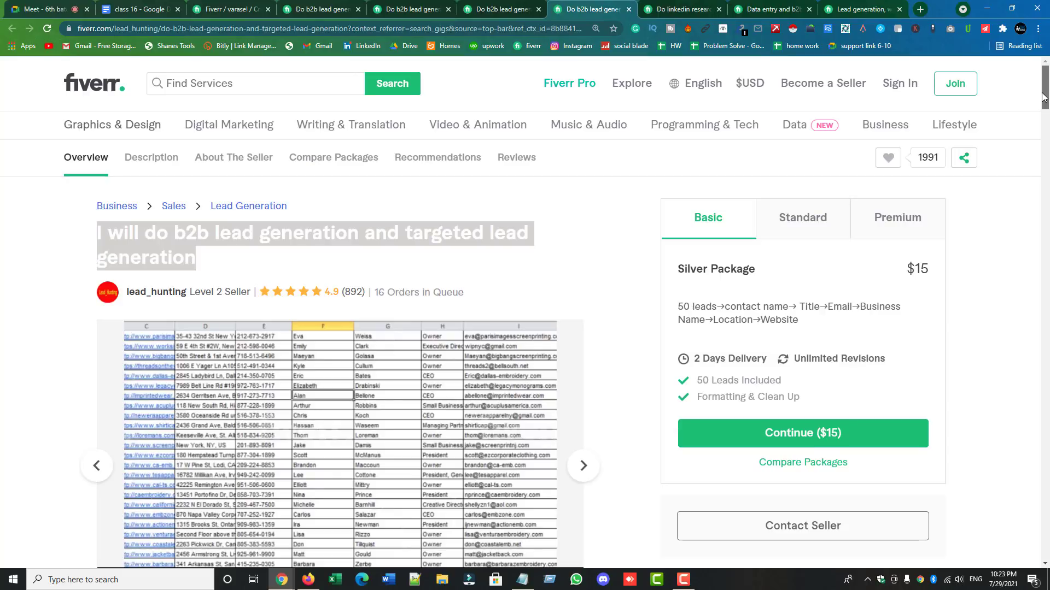
{"action": "scroll", "coordinate": [1044, 97], "scroll_direction": "down", "scroll_amount": 1}
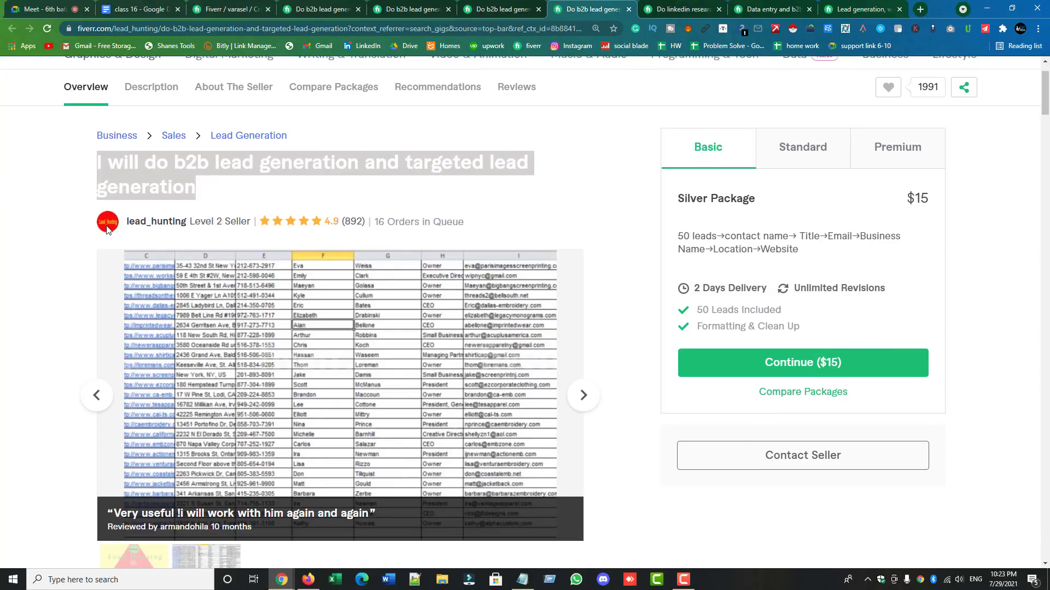
{"action": "left_click", "coordinate": [153, 222]}
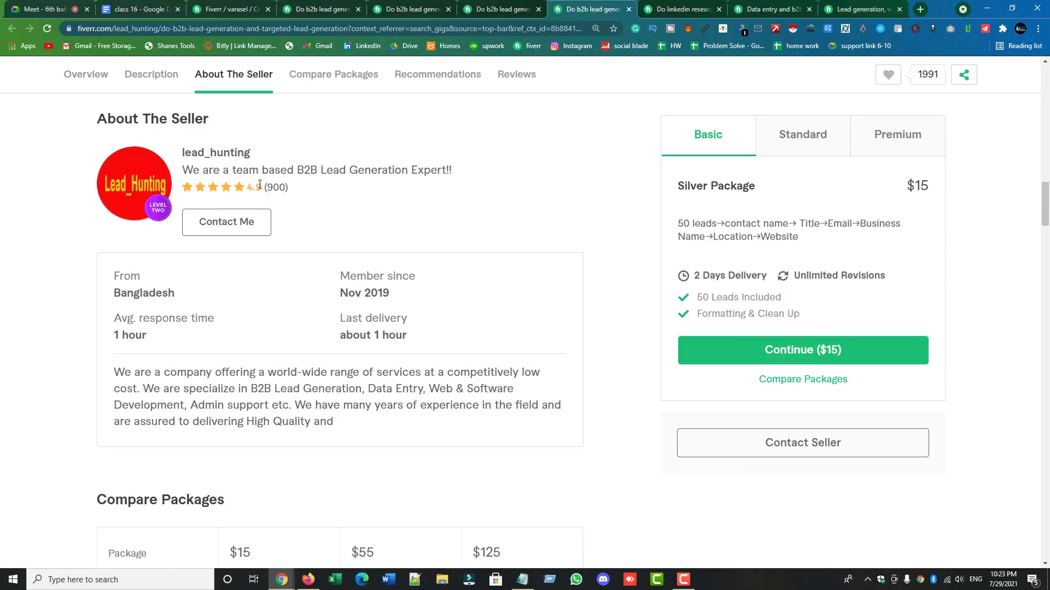
{"action": "scroll", "coordinate": [405, 236], "scroll_direction": "down", "scroll_amount": 4}
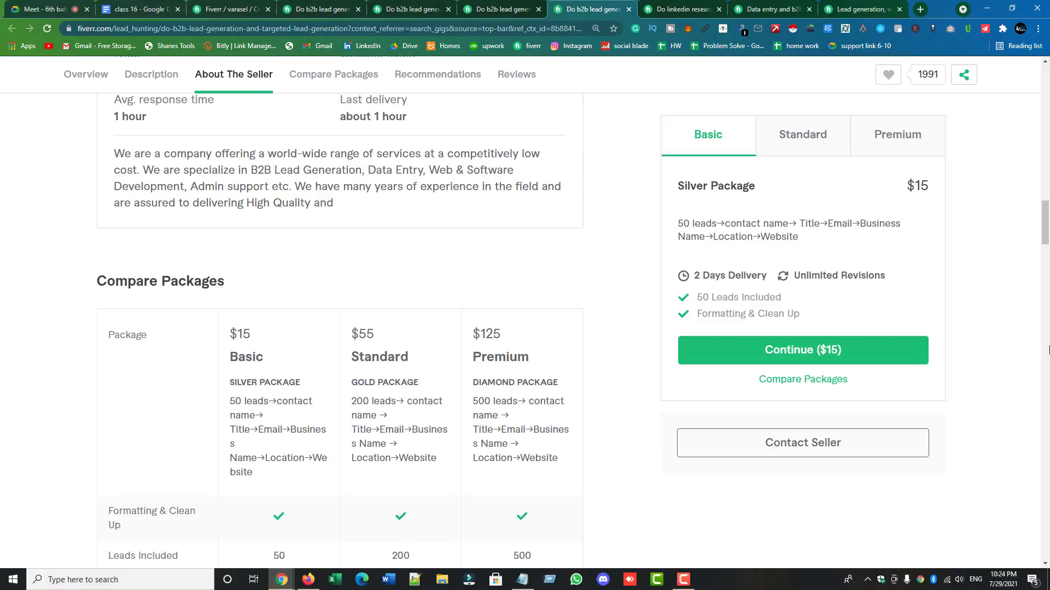
{"action": "left_click_drag", "start_coordinate": [1046, 230], "coordinate": [1047, 449]}
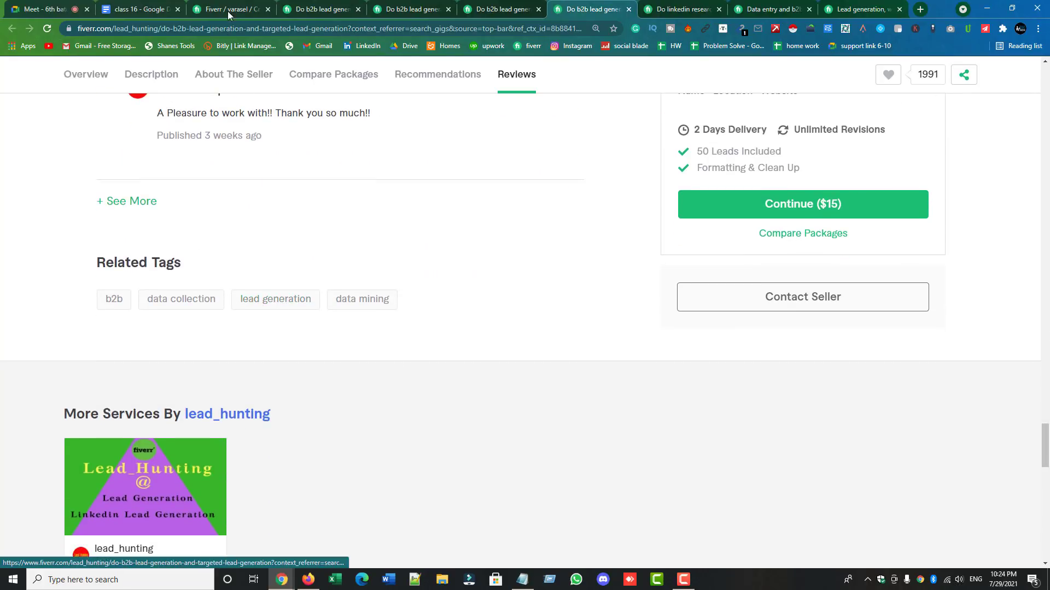
- Examine the related tags on the competing LinkedIn research gig, below its reviews
{"action": "left_click", "coordinate": [673, 6]}
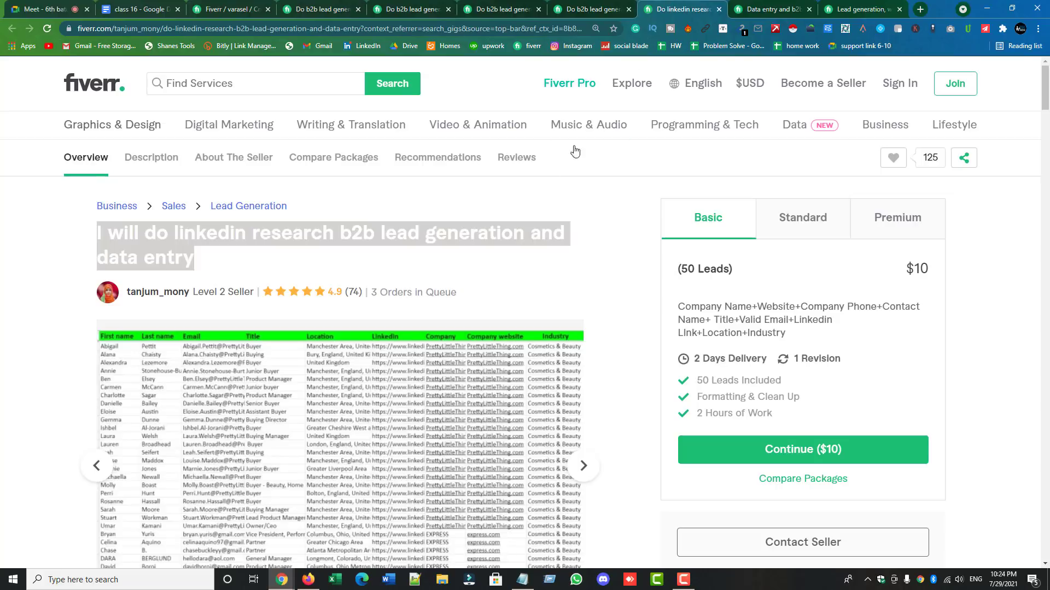
{"action": "scroll", "coordinate": [386, 347], "scroll_direction": "down", "scroll_amount": 7}
{"action": "left_click_drag", "start_coordinate": [1047, 129], "coordinate": [1046, 444]}
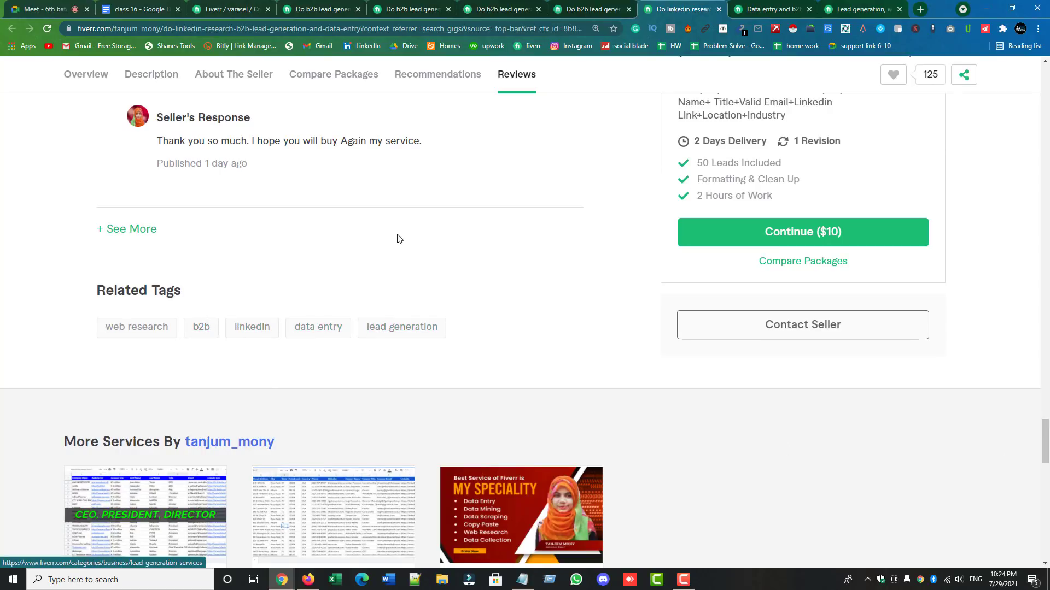
- Recheck the first competing gig's related tags and add "data entry" to the new gig's search tags
{"action": "left_click", "coordinate": [306, 7]}
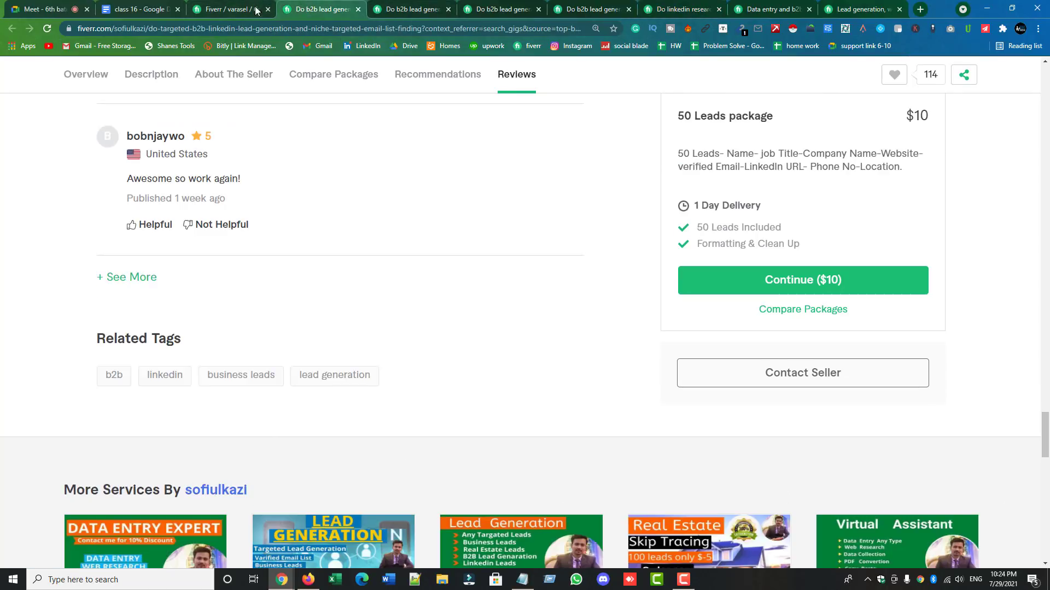
{"action": "left_click", "coordinate": [230, 9]}
{"action": "left_click", "coordinate": [469, 342]}
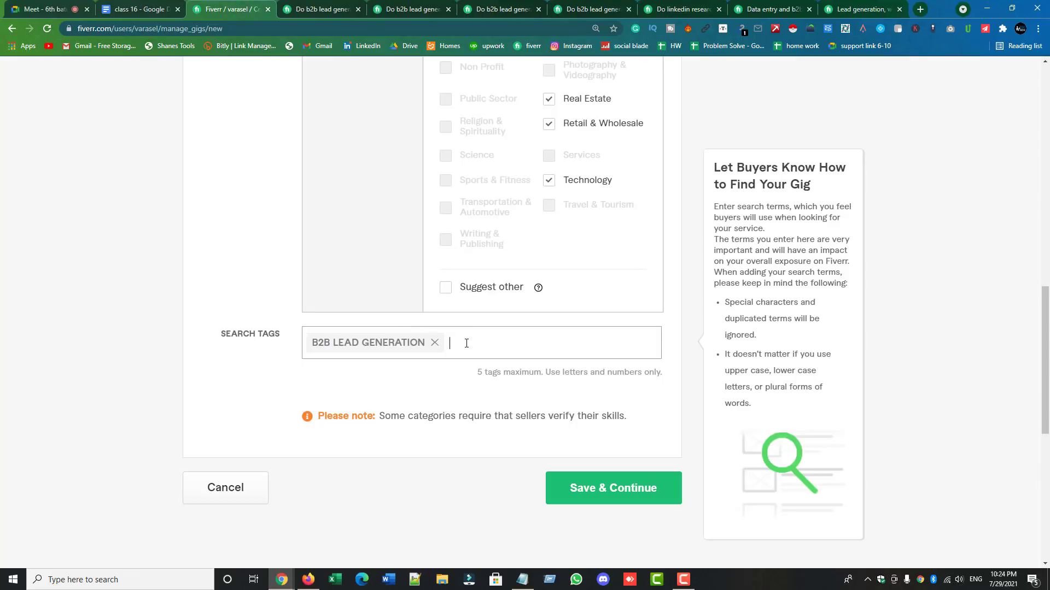
{"action": "type", "text": "data"}
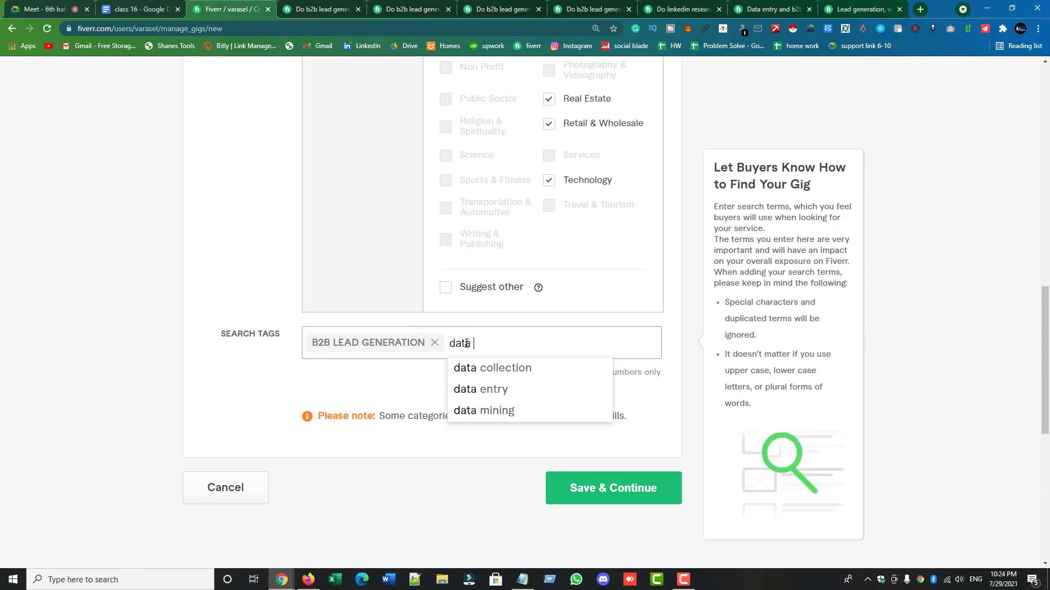
{"action": "left_click", "coordinate": [479, 395]}
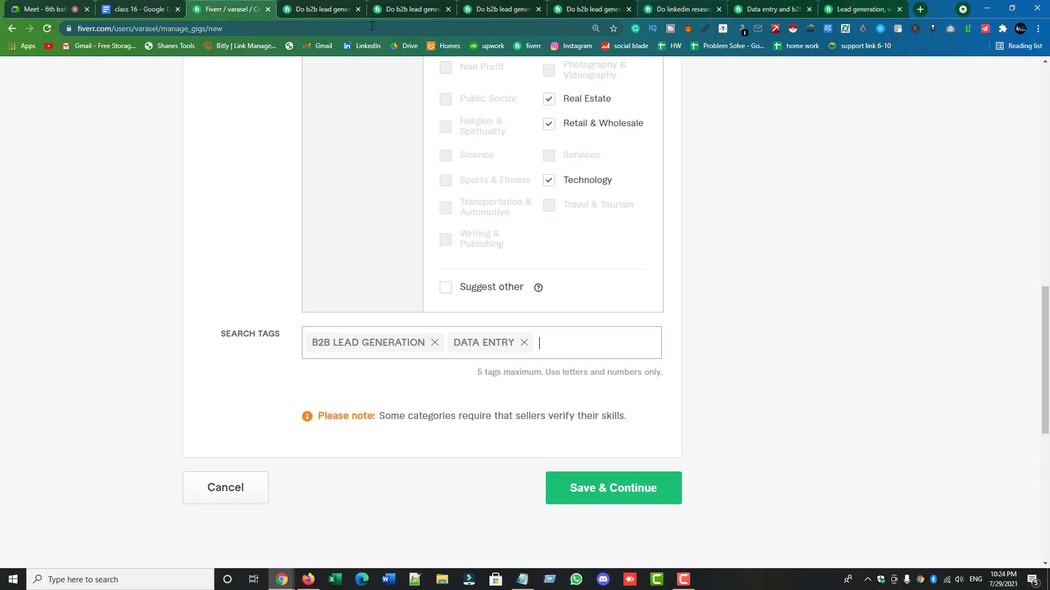
- Compare the related tags of the first three competing gigs and add "business leads" to the new gig's search tags
{"action": "left_click", "coordinate": [304, 10]}
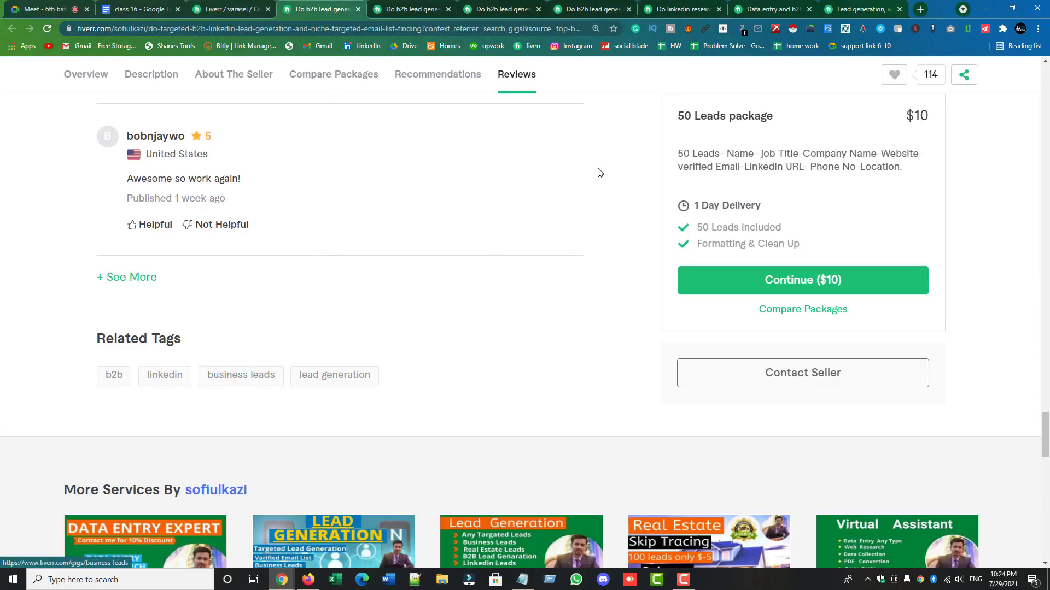
{"action": "left_click", "coordinate": [411, 9]}
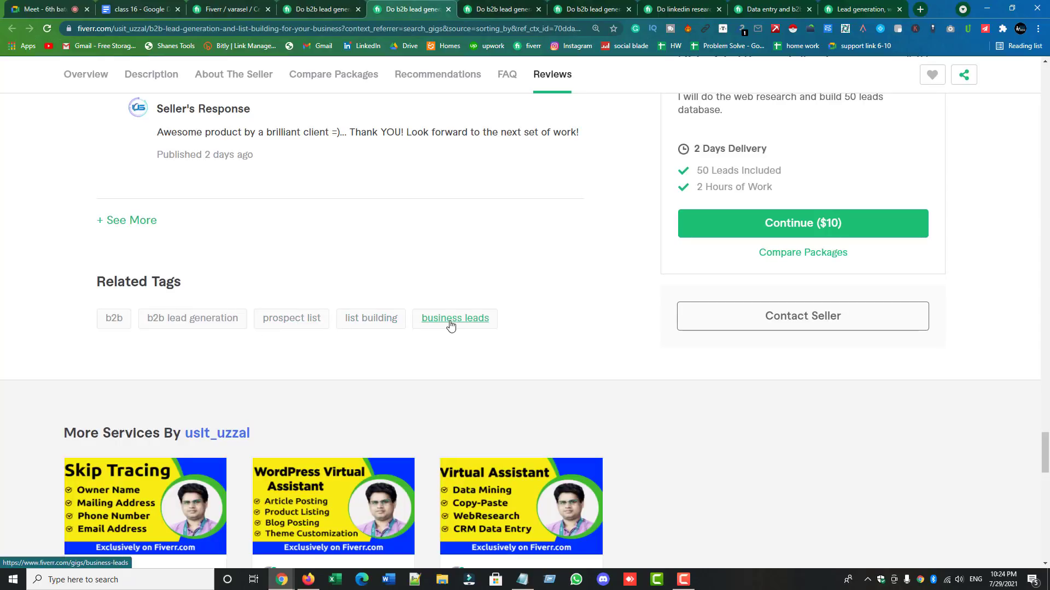
{"action": "left_click", "coordinate": [508, 5]}
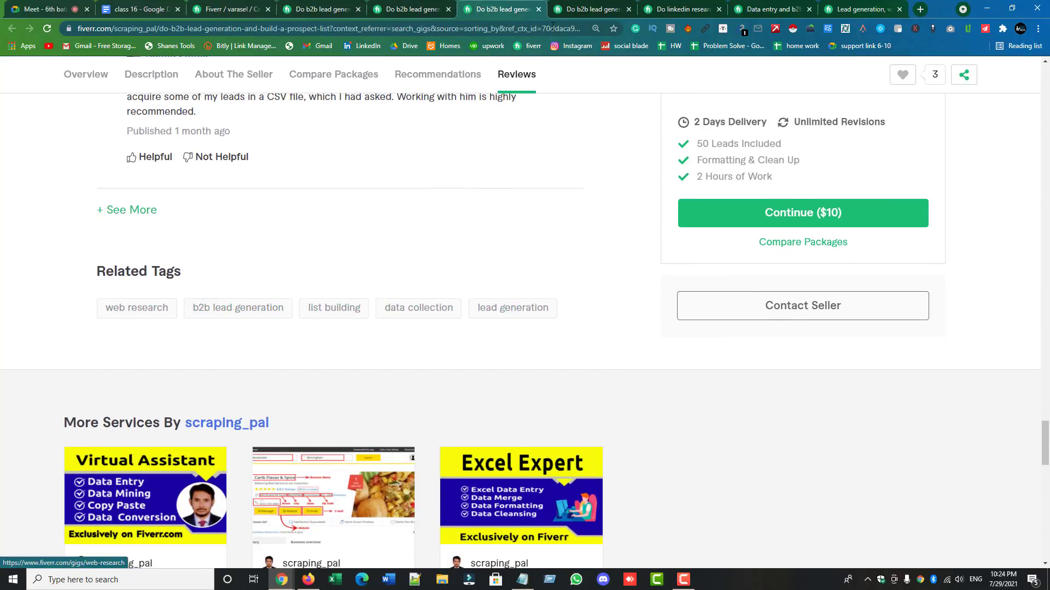
{"action": "left_click", "coordinate": [224, 10]}
{"action": "mouse_move", "coordinate": [550, 370]}
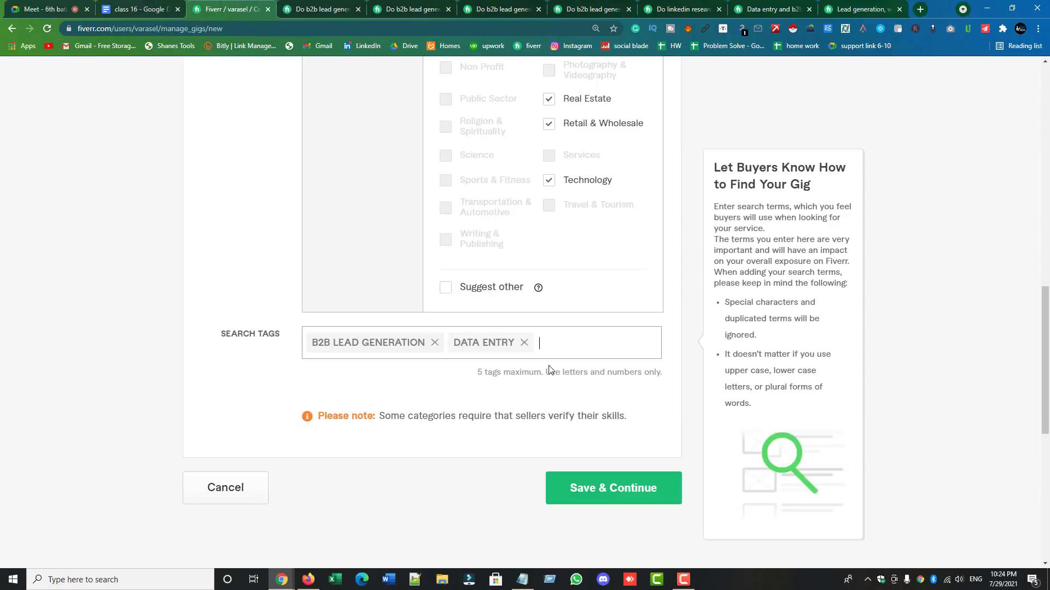
{"action": "left_click", "coordinate": [572, 347]}
{"action": "type", "text": "business"}
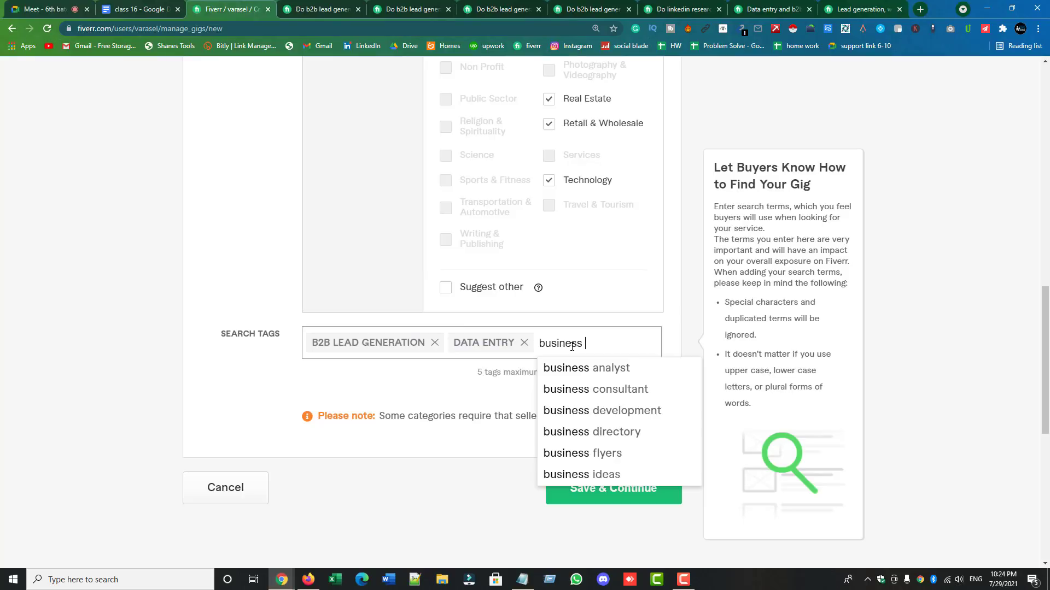
{"action": "type", "text": " l"}
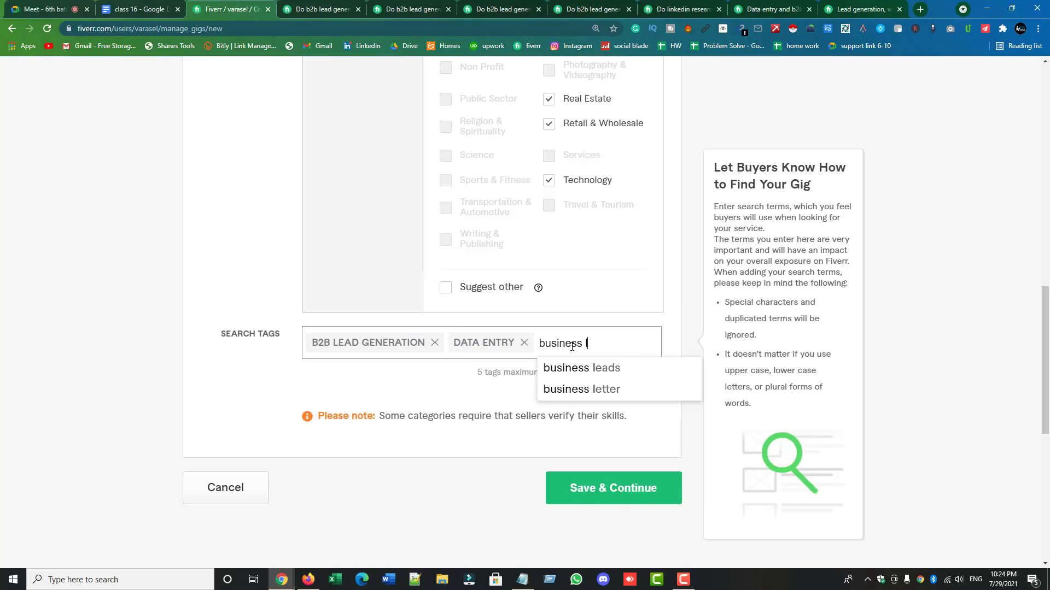
{"action": "type", "text": "ads"}
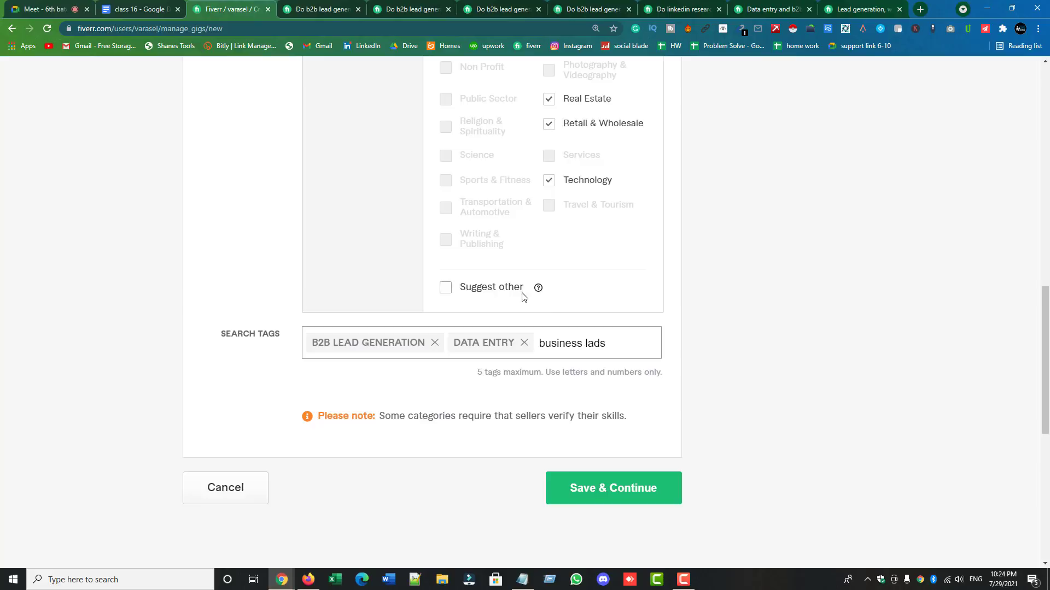
{"action": "left_click", "coordinate": [588, 343]}
{"action": "type", "text": "e"}
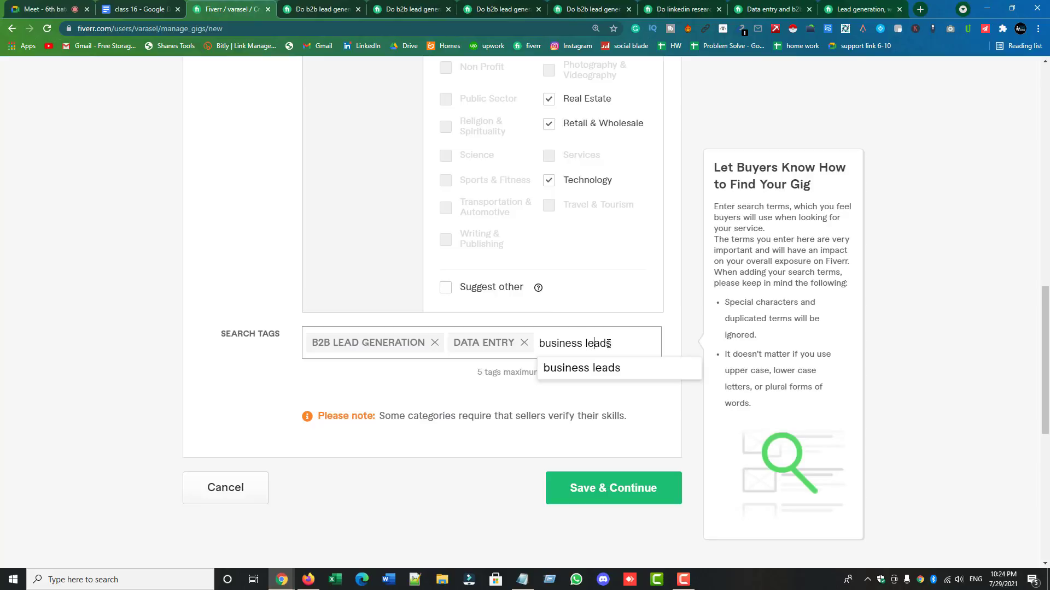
{"action": "left_click", "coordinate": [601, 367]}
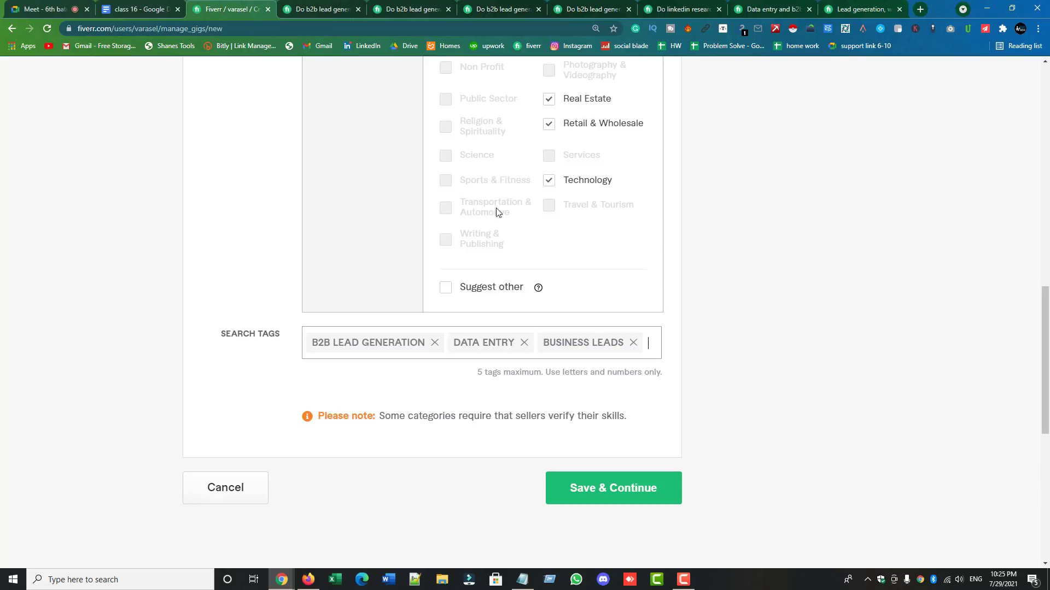
- Review the LinkedIn research gig's tags and the fourth competing gig's reviews, tags, packages and seller details
{"action": "left_click", "coordinate": [661, 9]}
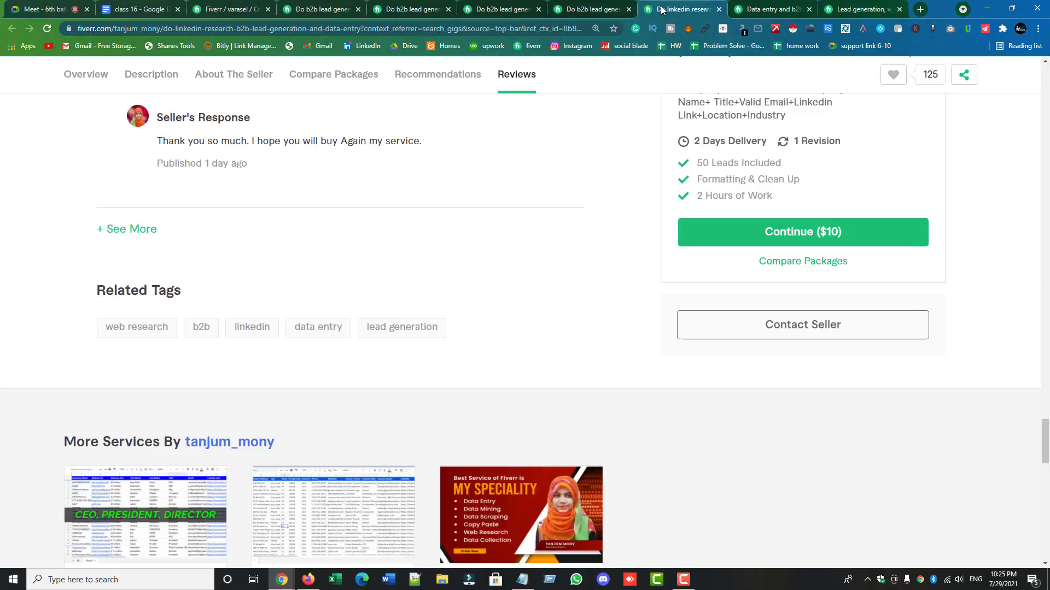
{"action": "left_click", "coordinate": [601, 9]}
{"action": "scroll", "coordinate": [556, 141], "scroll_direction": "up", "scroll_amount": 3}
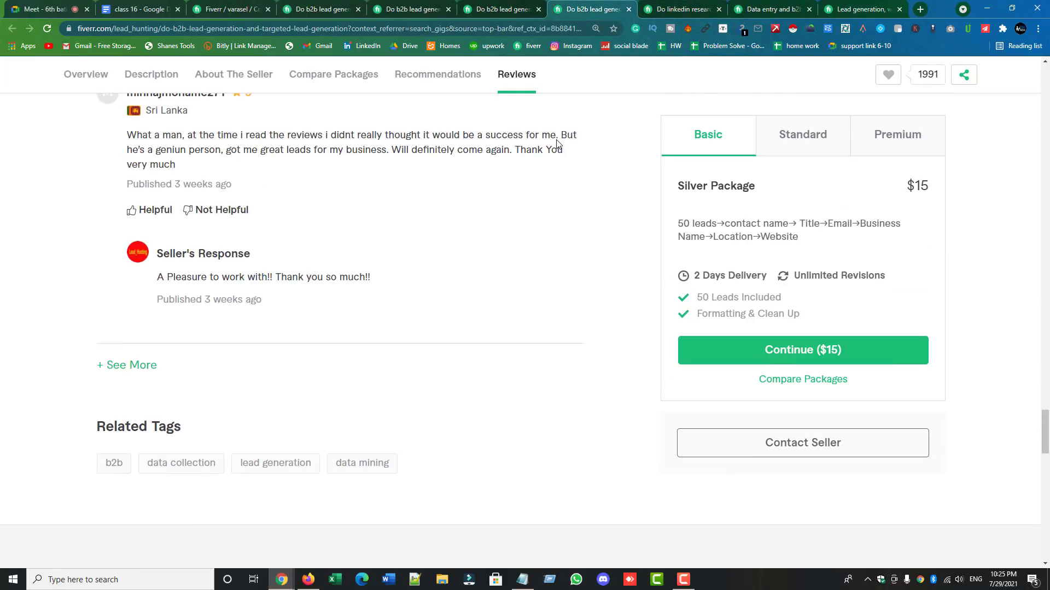
{"action": "left_click", "coordinate": [656, 9]}
{"action": "key", "text": "ctrl+shift+Tab"}
{"action": "scroll", "coordinate": [429, 203], "scroll_direction": "up", "scroll_amount": 2}
{"action": "scroll", "coordinate": [429, 203], "scroll_direction": "up", "scroll_amount": 20}
{"action": "scroll", "coordinate": [429, 203], "scroll_direction": "up", "scroll_amount": 10}
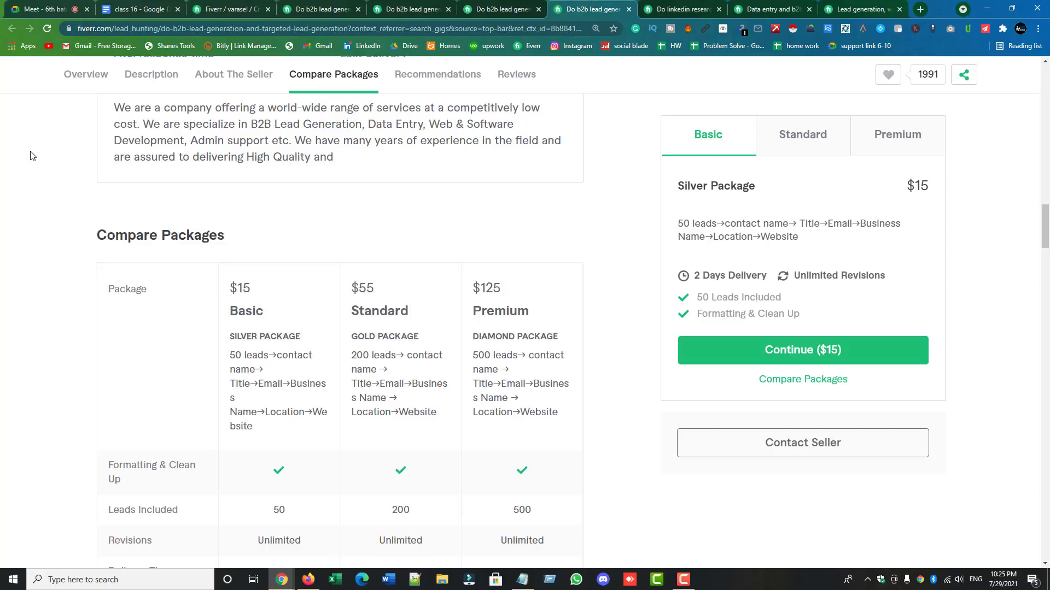
{"action": "scroll", "coordinate": [30, 157], "scroll_direction": "up", "scroll_amount": 5}
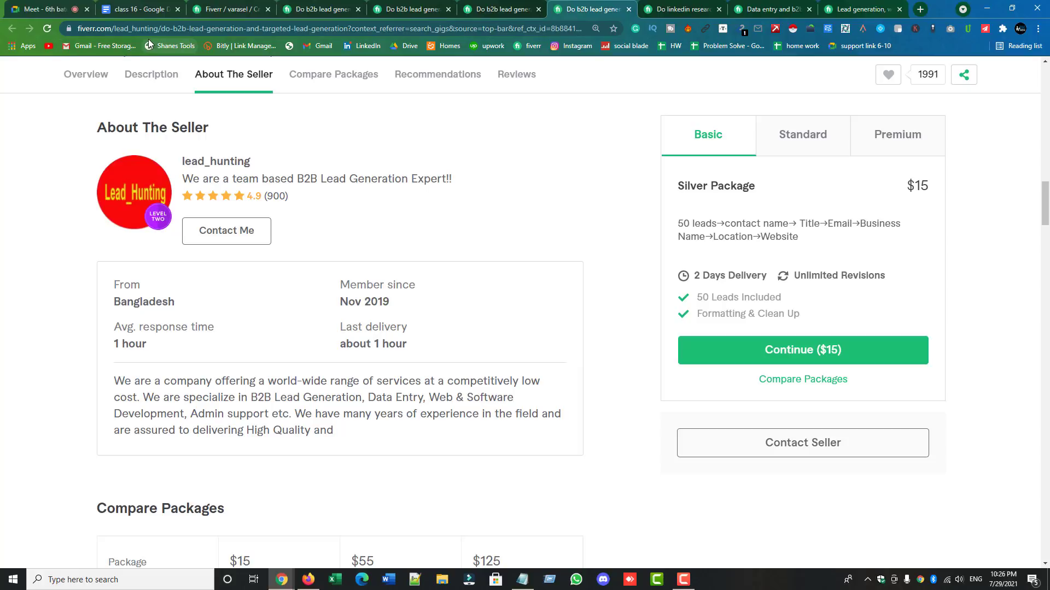
- Check the first two competing gigs' related tags again and add "web research" to the new gig's search tags
{"action": "left_click", "coordinate": [298, 12]}
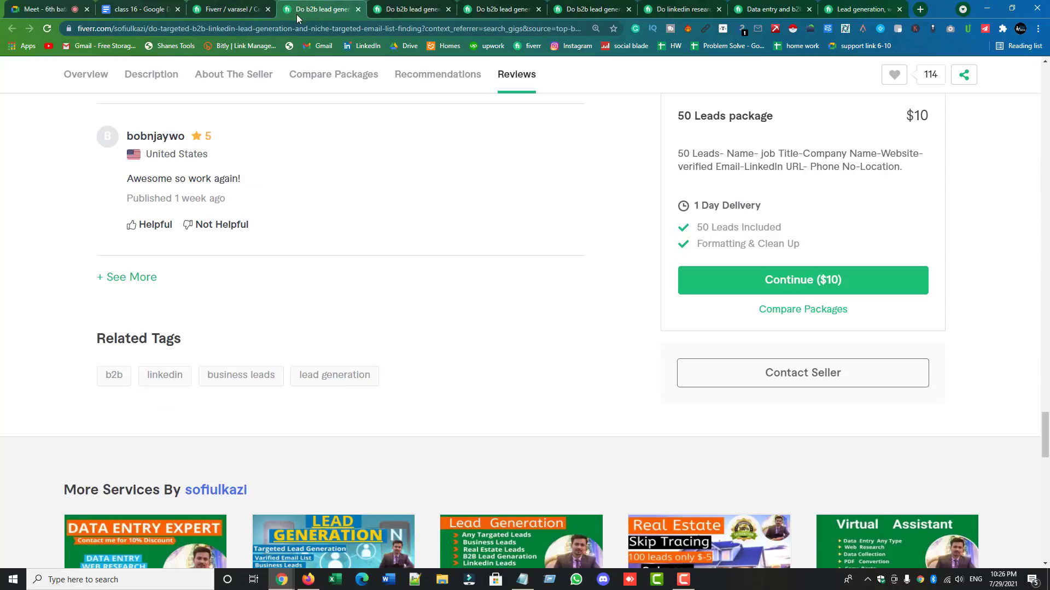
{"action": "key", "text": "ctrl+Tab"}
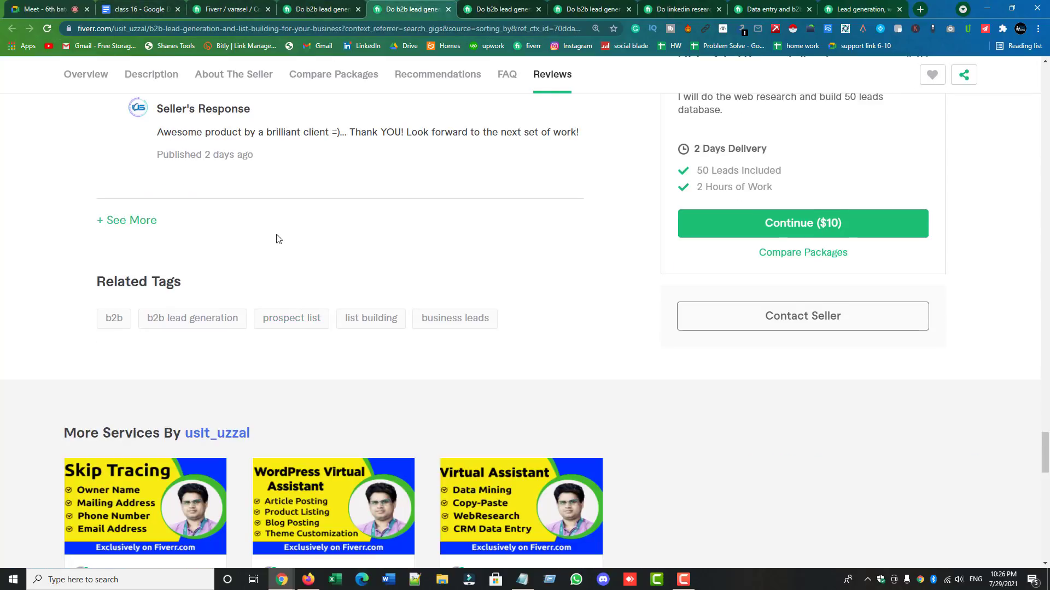
{"action": "left_click", "coordinate": [228, 9]}
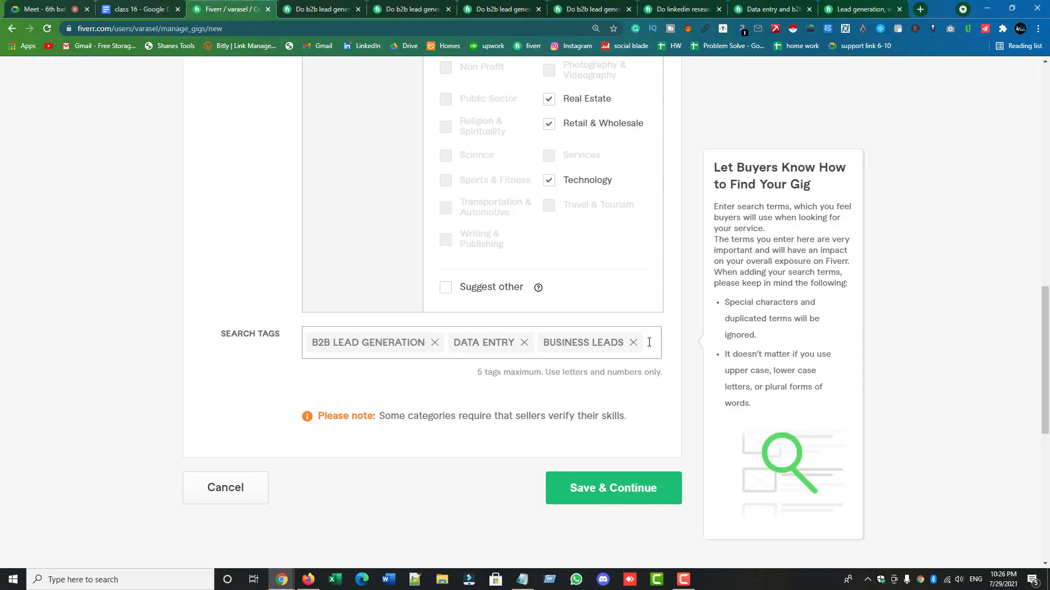
{"action": "left_click", "coordinate": [649, 343]}
{"action": "type", "text": "web "}
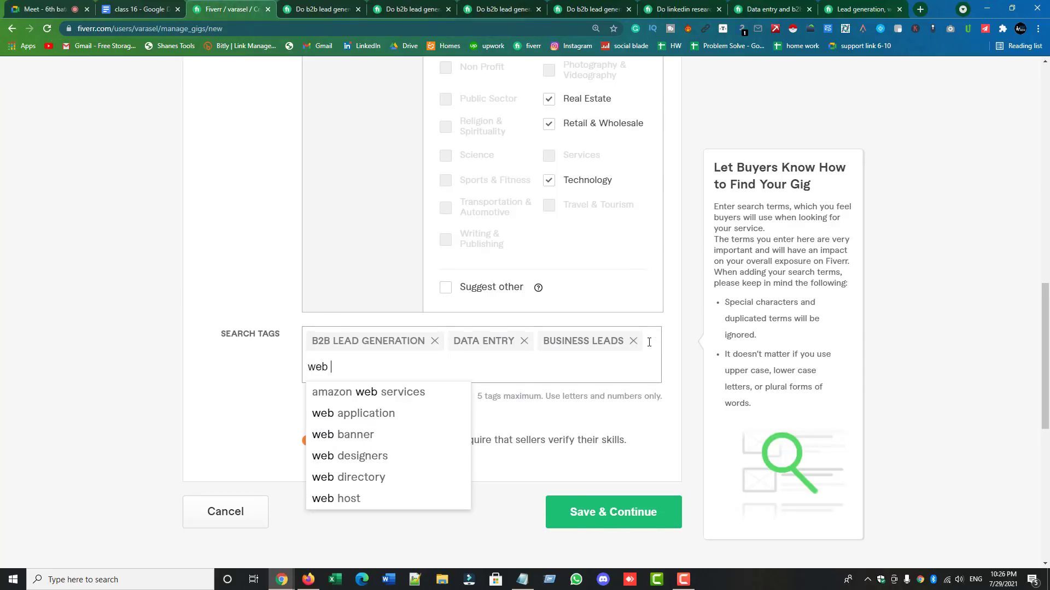
{"action": "type", "text": "reaserch"}
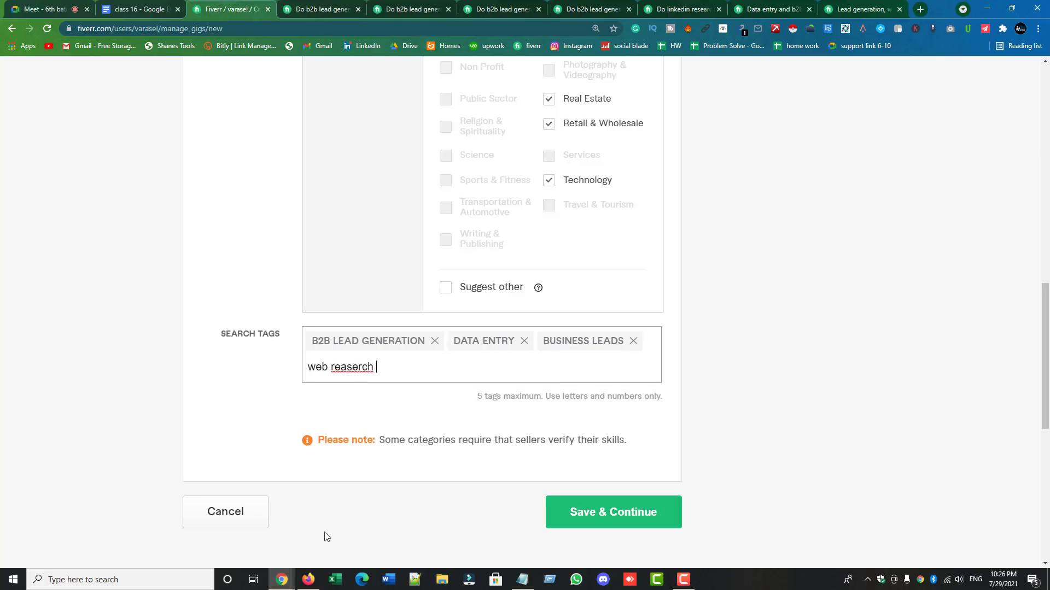
{"action": "right_click", "coordinate": [349, 369]}
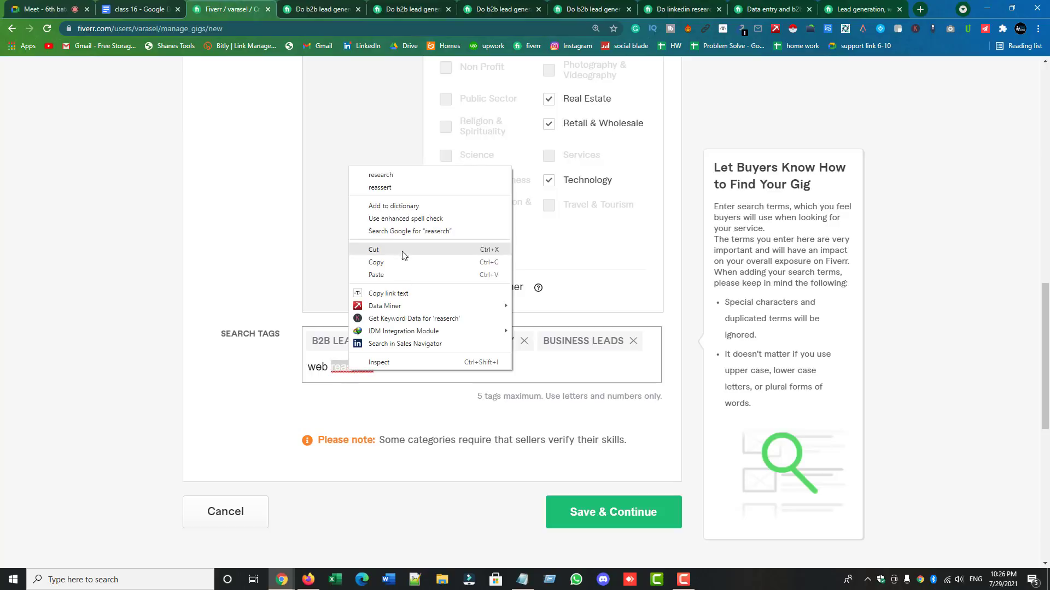
{"action": "left_click", "coordinate": [399, 174]}
{"action": "key", "text": "Return"}
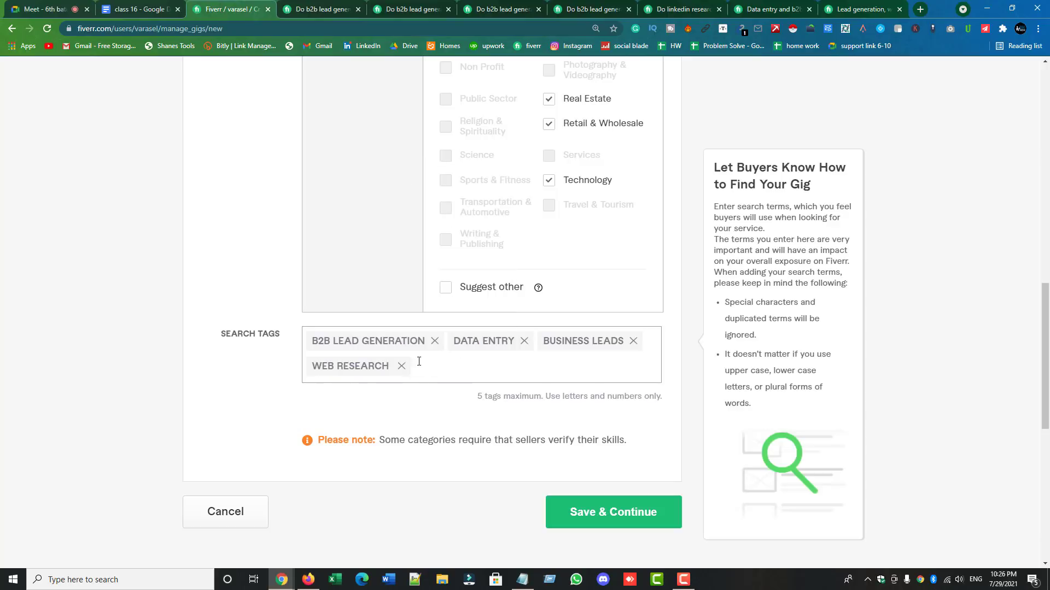
- Compare the related tags of the five competing gigs and add "linkedin" as the new gig's fifth search tag
{"action": "left_click", "coordinate": [344, 7]}
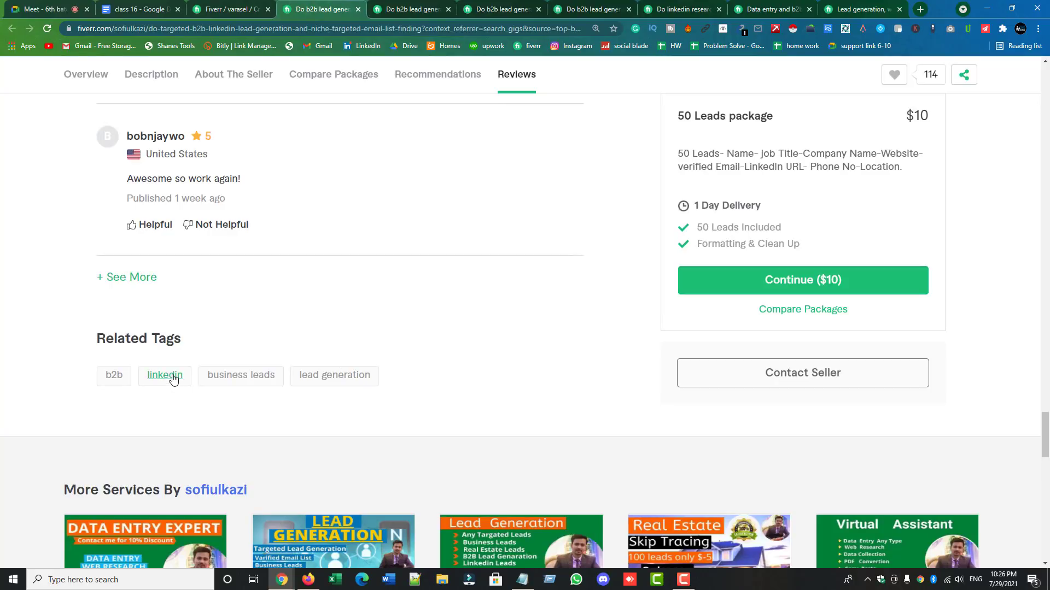
{"action": "left_click", "coordinate": [402, 9]}
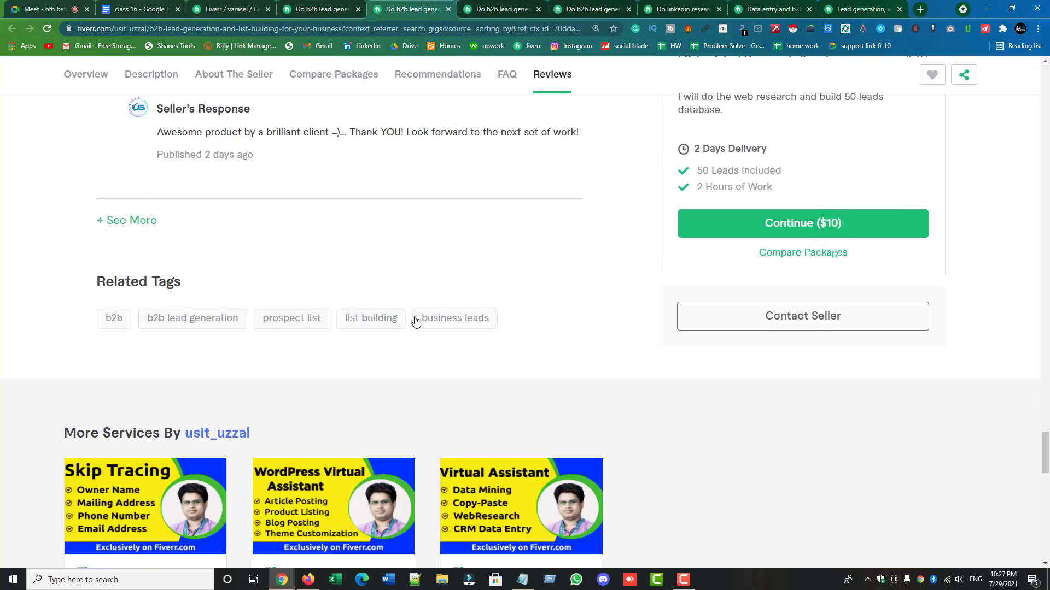
{"action": "left_click", "coordinate": [477, 11]}
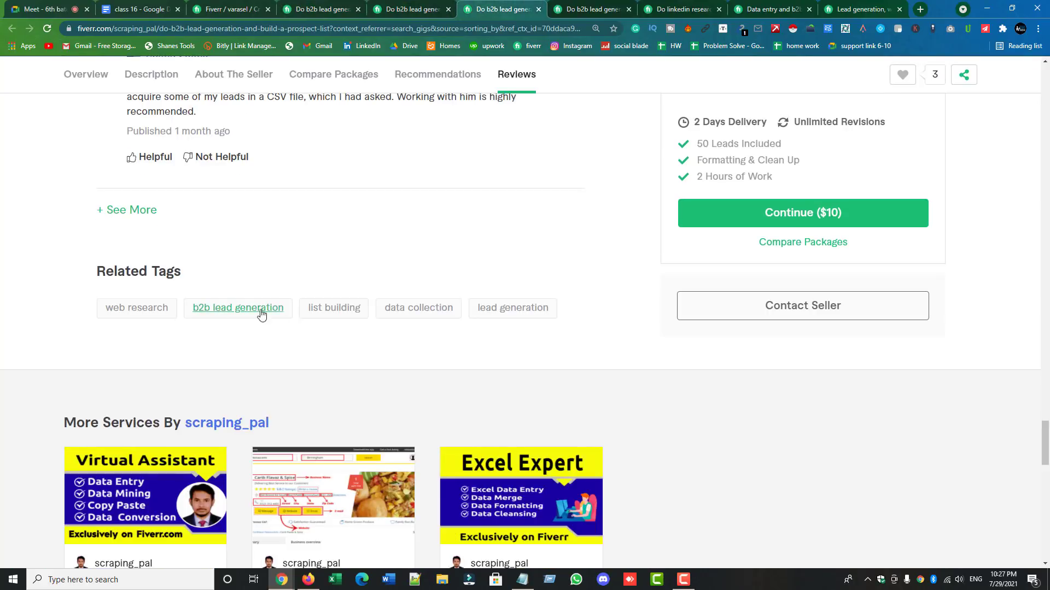
{"action": "left_click", "coordinate": [572, 10]}
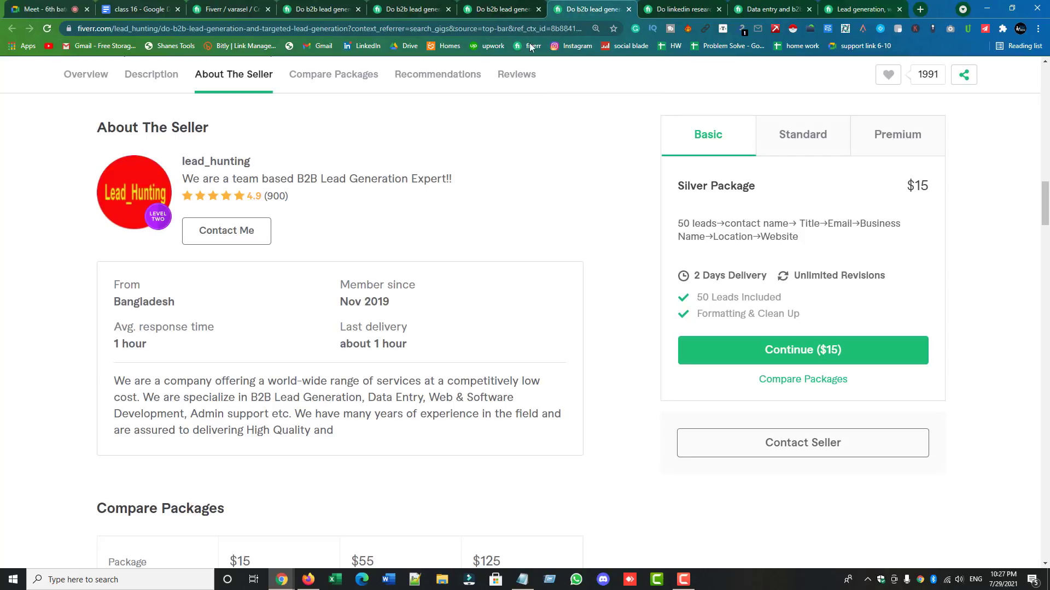
{"action": "scroll", "coordinate": [310, 370], "scroll_direction": "down", "scroll_amount": 10}
{"action": "scroll", "coordinate": [310, 370], "scroll_direction": "down", "scroll_amount": 10}
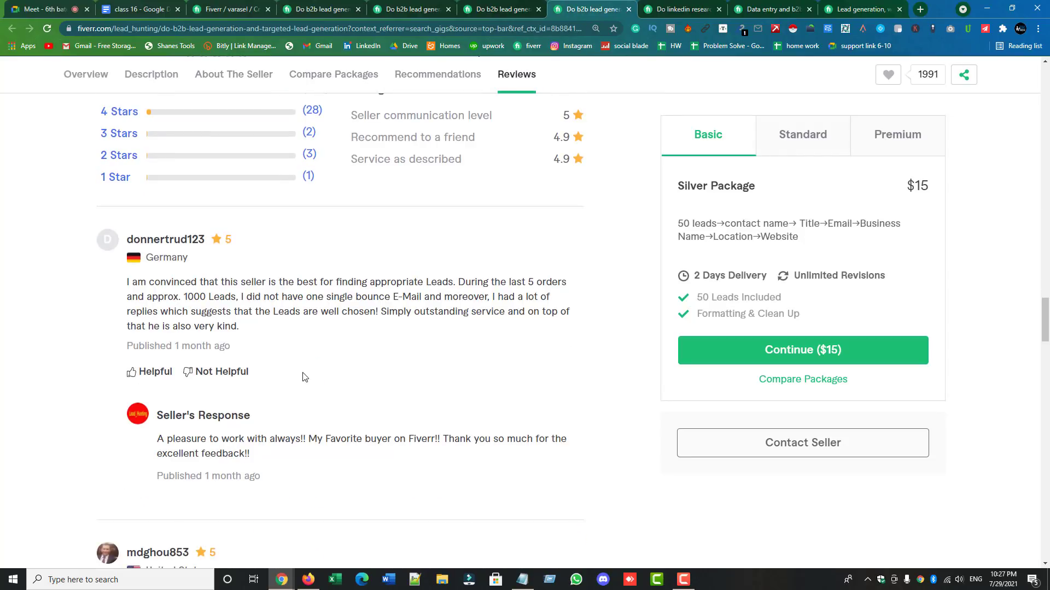
{"action": "scroll", "coordinate": [305, 377], "scroll_direction": "down", "scroll_amount": 15}
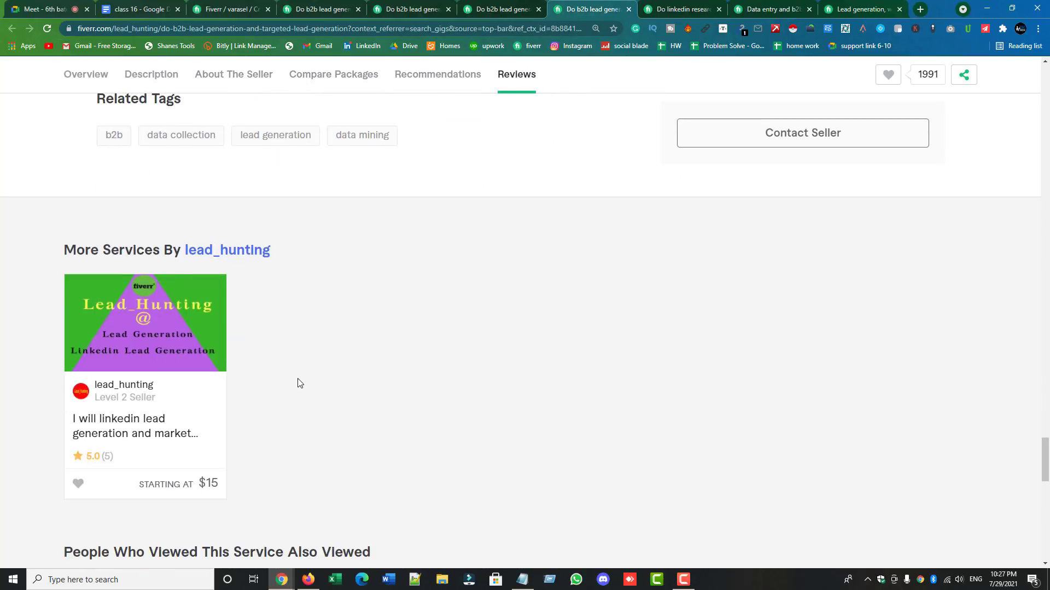
{"action": "scroll", "coordinate": [298, 382], "scroll_direction": "up", "scroll_amount": 2}
{"action": "left_click", "coordinate": [686, 11]}
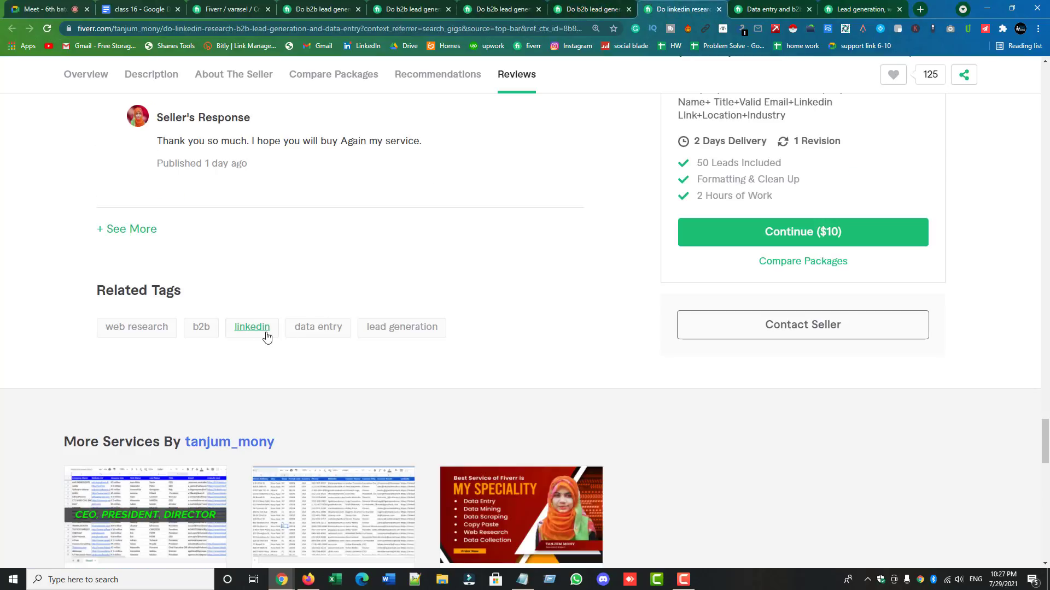
{"action": "left_click", "coordinate": [227, 11]}
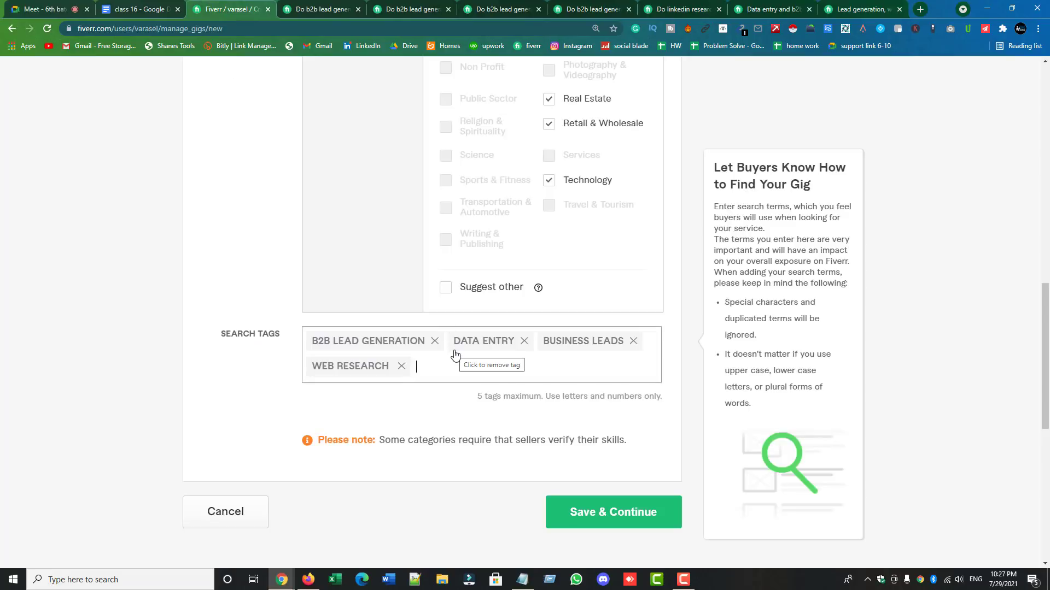
{"action": "type", "text": "linkedin"}
{"action": "left_click", "coordinate": [434, 390]}
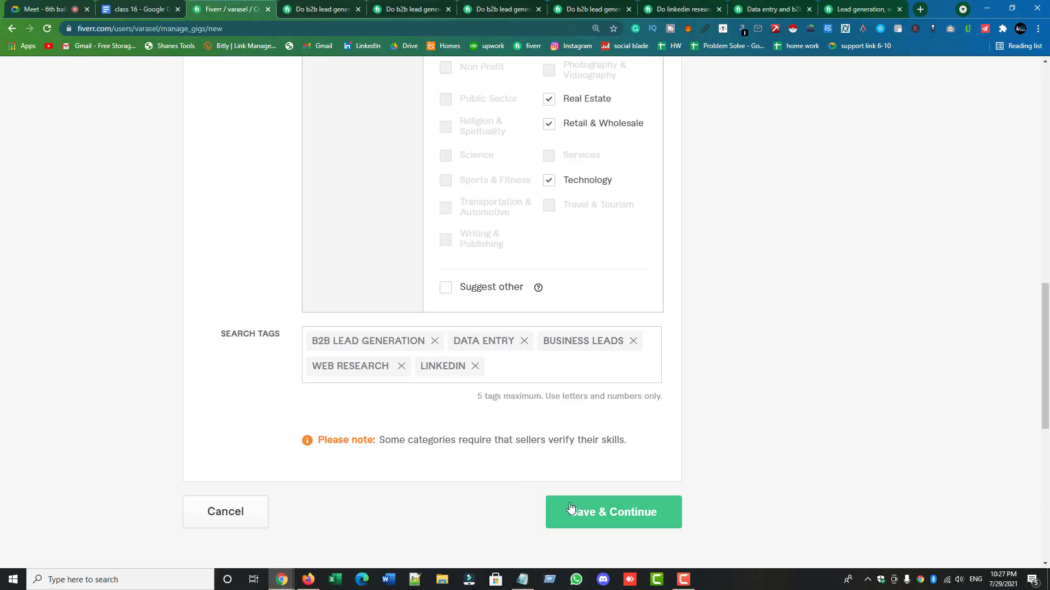
- Review the new gig's selected industries, language, category, service type and title on the overview page
{"action": "scroll", "coordinate": [572, 509], "scroll_direction": "up", "scroll_amount": 6}
{"action": "scroll", "coordinate": [572, 508], "scroll_direction": "up", "scroll_amount": 4}
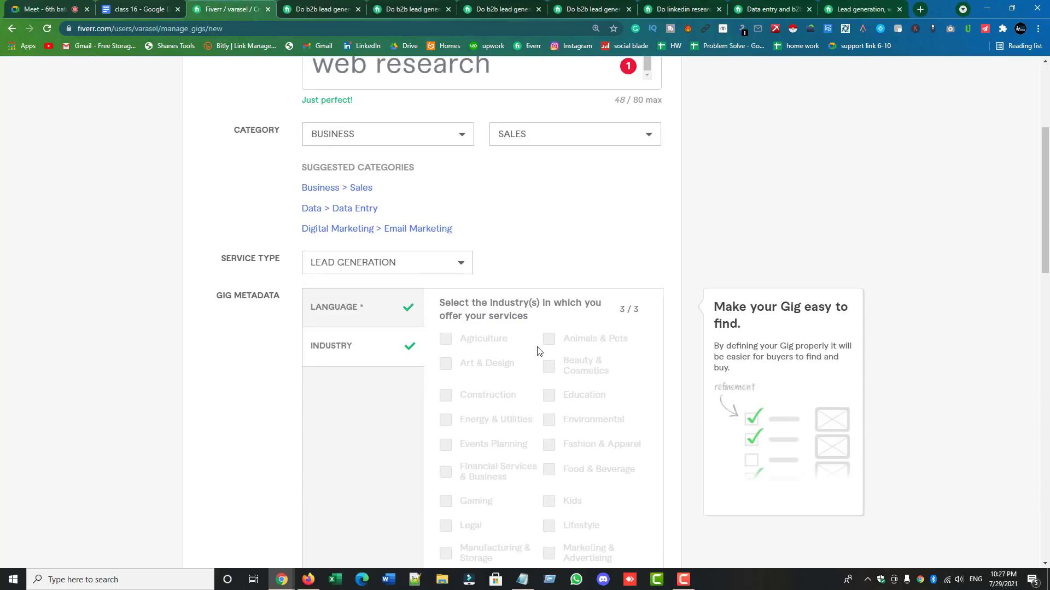
{"action": "scroll", "coordinate": [506, 367], "scroll_direction": "down", "scroll_amount": 4}
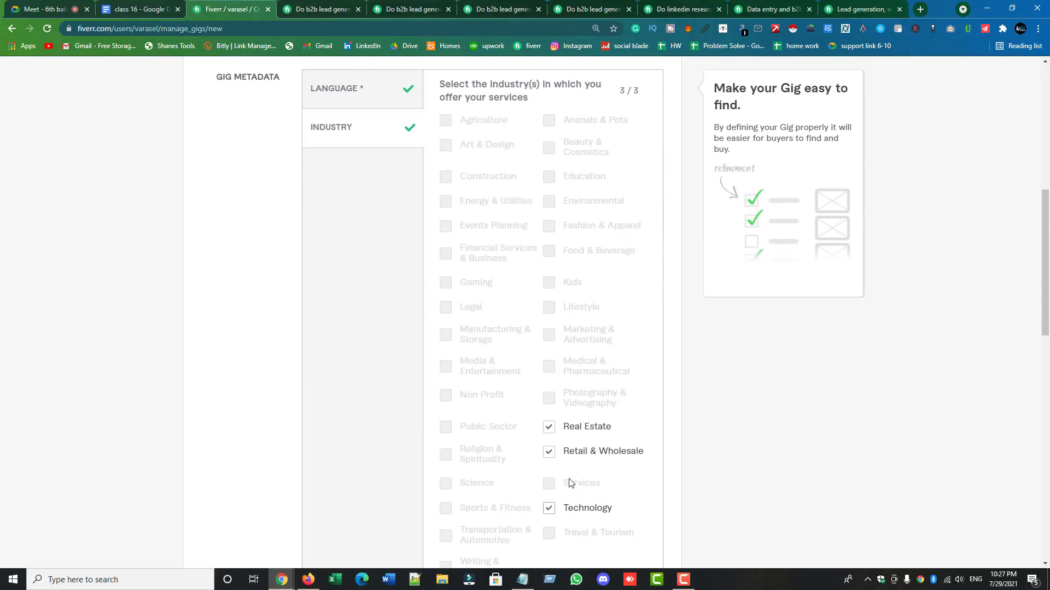
{"action": "scroll", "coordinate": [485, 382], "scroll_direction": "up", "scroll_amount": 4}
{"action": "left_click", "coordinate": [354, 324]}
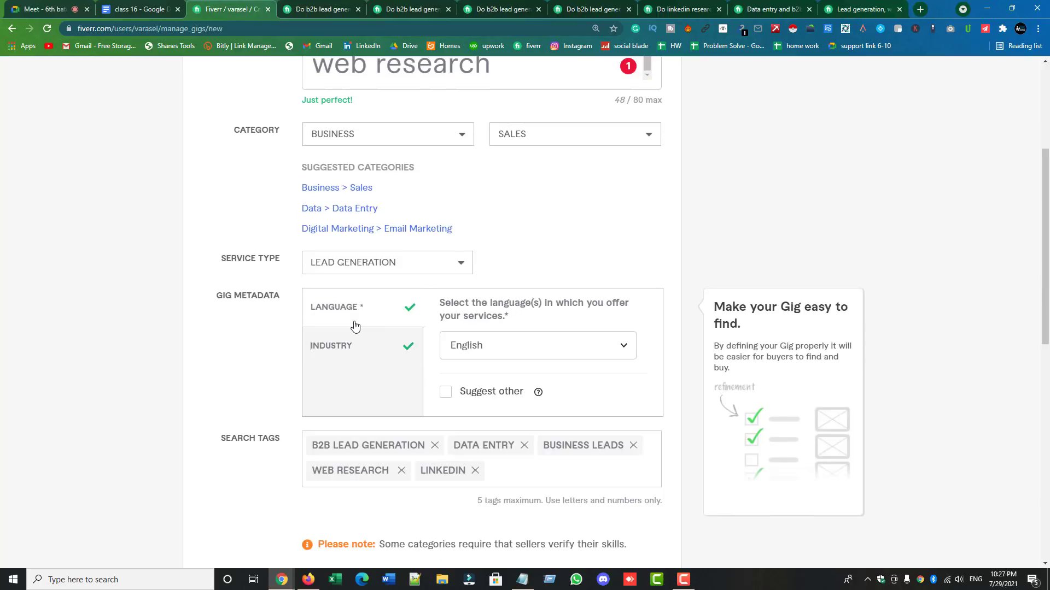
{"action": "scroll", "coordinate": [369, 297], "scroll_direction": "up", "scroll_amount": 2}
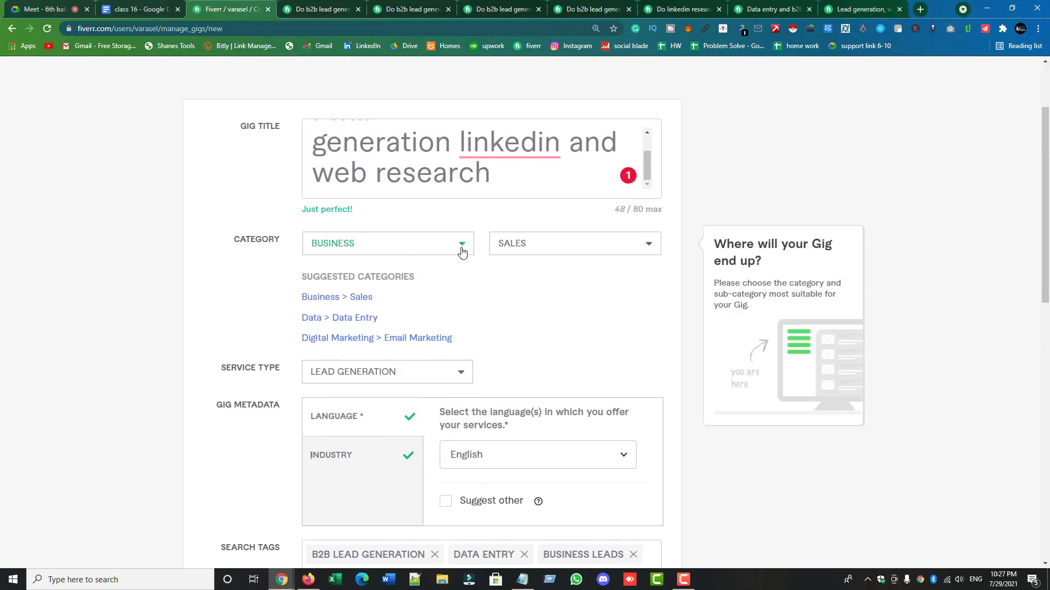
{"action": "scroll", "coordinate": [405, 219], "scroll_direction": "up", "scroll_amount": 2}
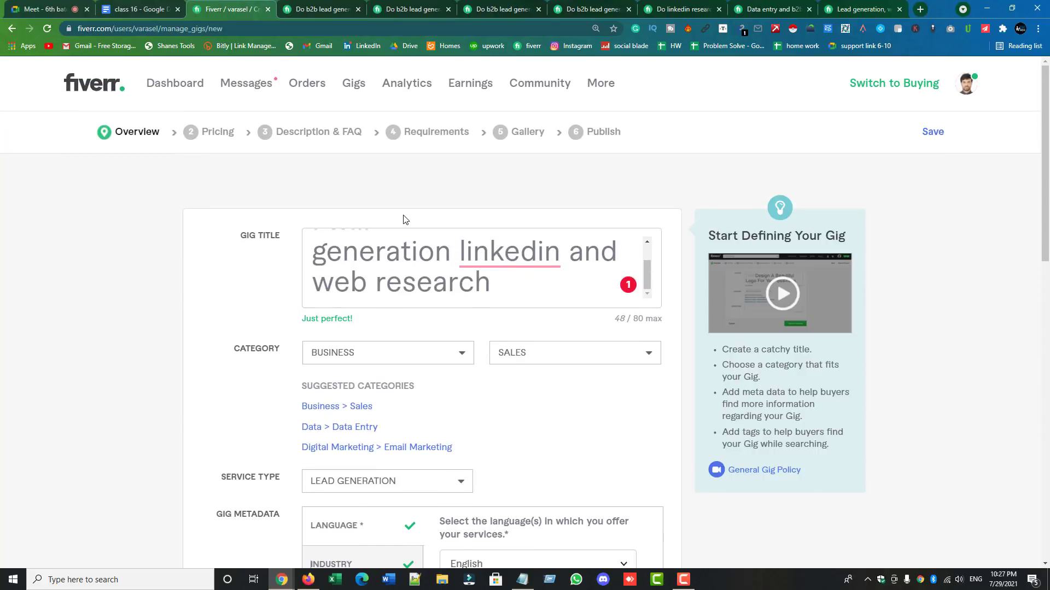
- Check the new gig's title against the competing titles collected in Notepad, then save the overview and continue to pricing
{"action": "left_click", "coordinate": [523, 580]}
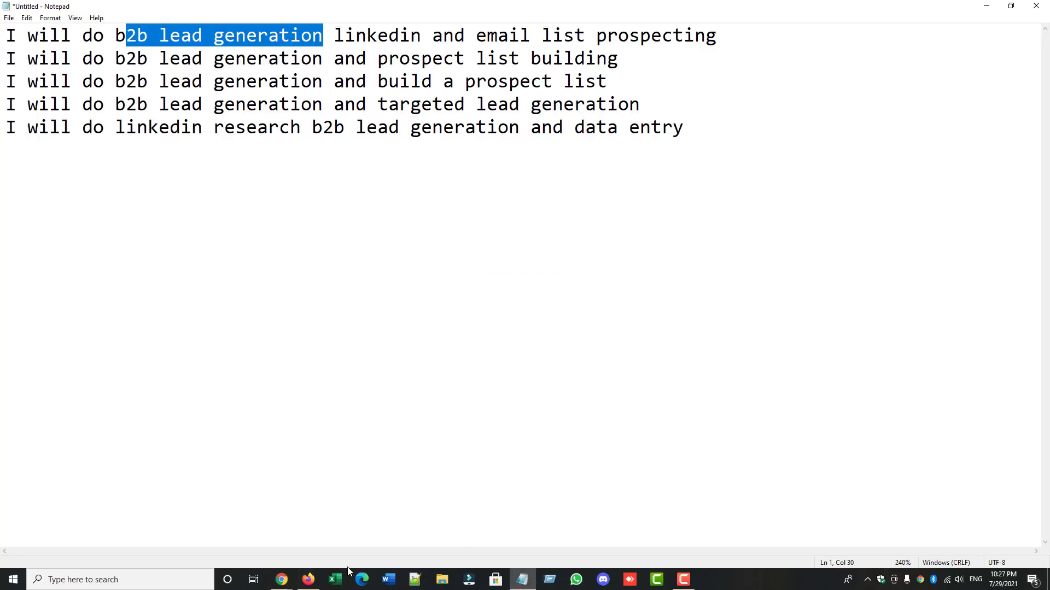
{"action": "mouse_move", "coordinate": [281, 580]}
{"action": "left_click", "coordinate": [221, 525]}
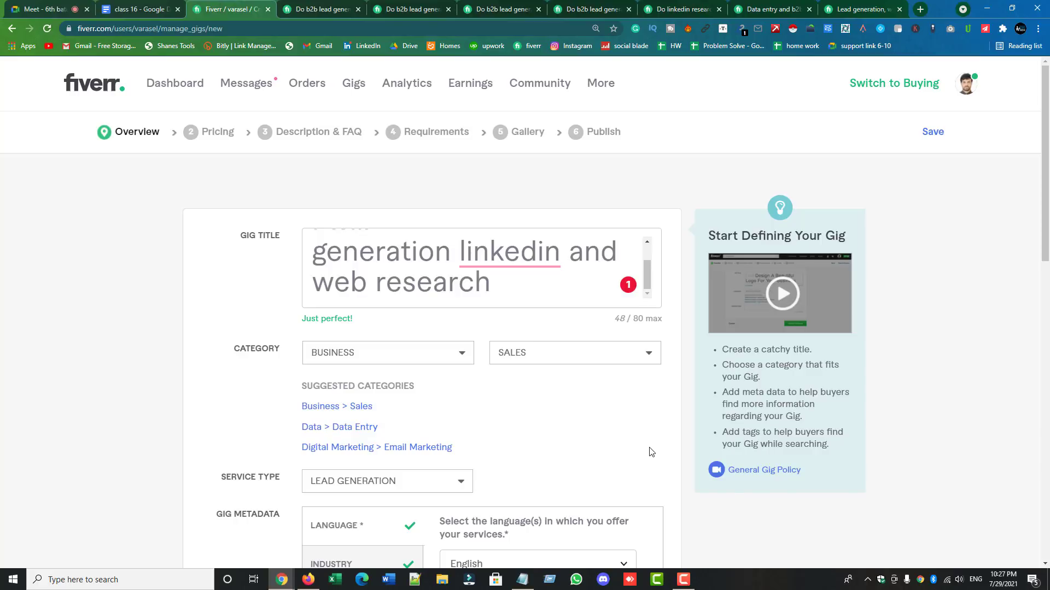
{"action": "mouse_move", "coordinate": [470, 277]}
{"action": "scroll", "coordinate": [470, 277], "scroll_direction": "up", "scroll_amount": 1}
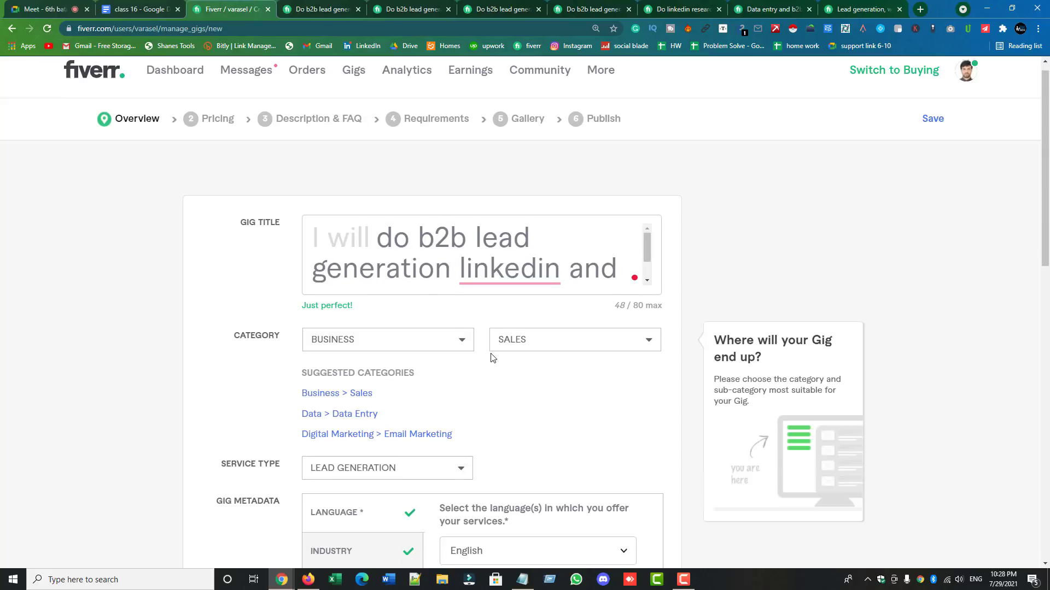
{"action": "scroll", "coordinate": [492, 350], "scroll_direction": "down", "scroll_amount": 9}
{"action": "left_click", "coordinate": [611, 288]}
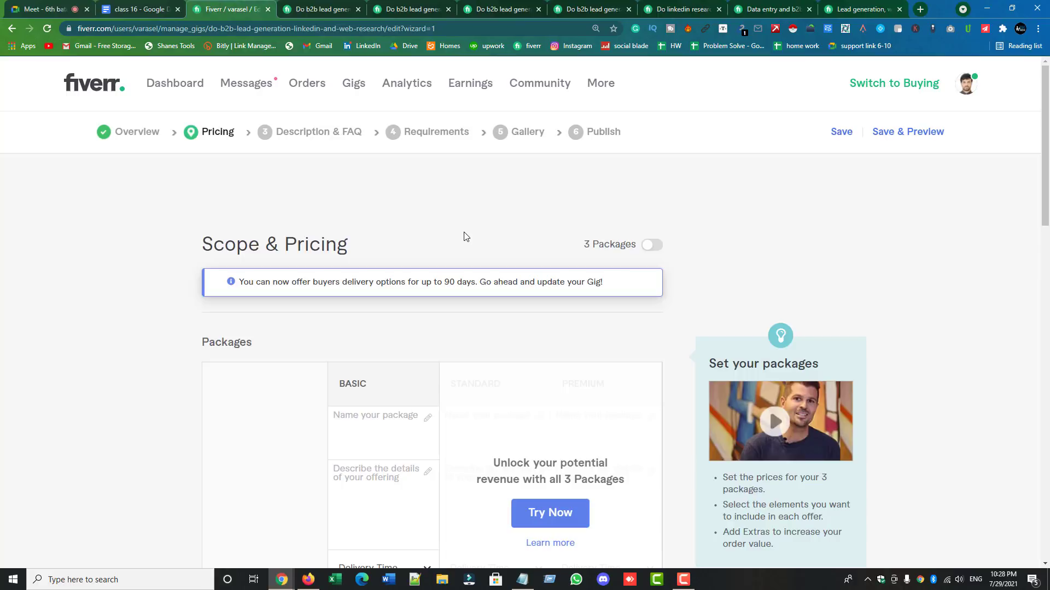
- Look through the first four competing gigs for their package offers and prices
{"action": "key", "text": "ctrl+Tab"}
{"action": "scroll", "coordinate": [566, 167], "scroll_direction": "up", "scroll_amount": 5}
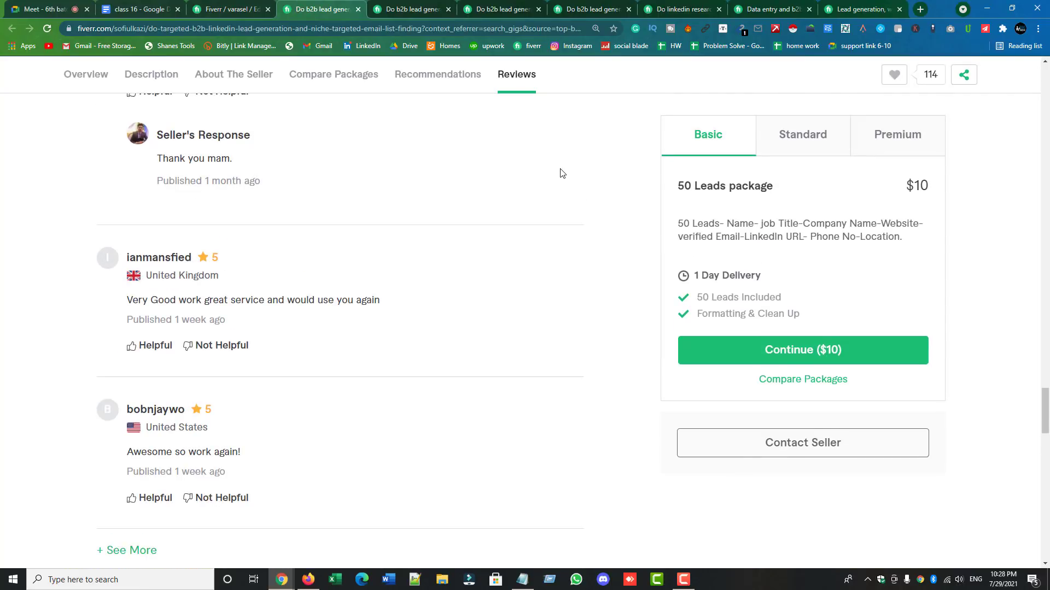
{"action": "scroll", "coordinate": [561, 174], "scroll_direction": "up", "scroll_amount": 12}
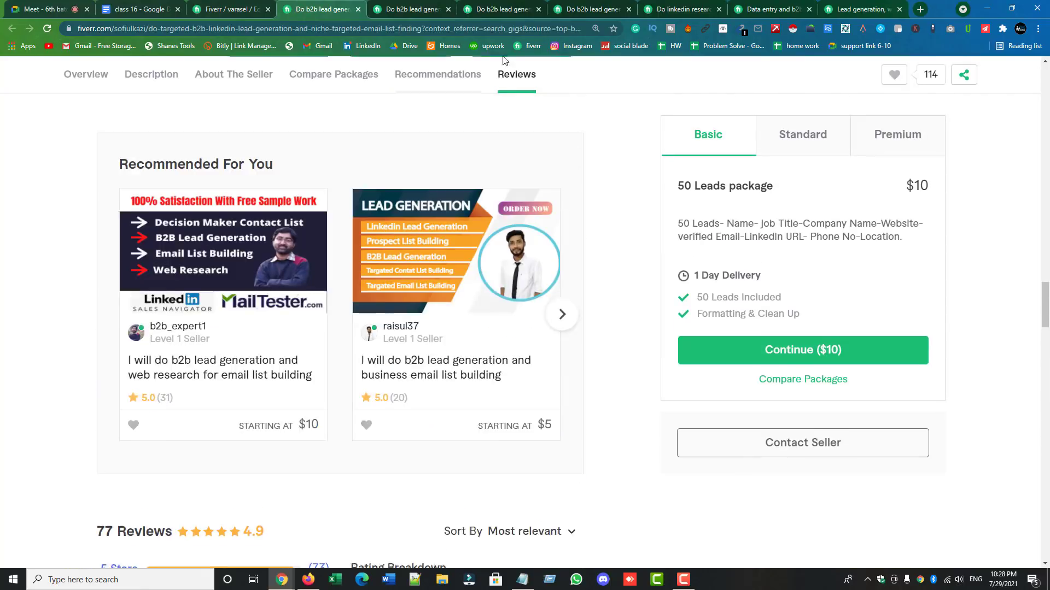
{"action": "left_click", "coordinate": [418, 11]}
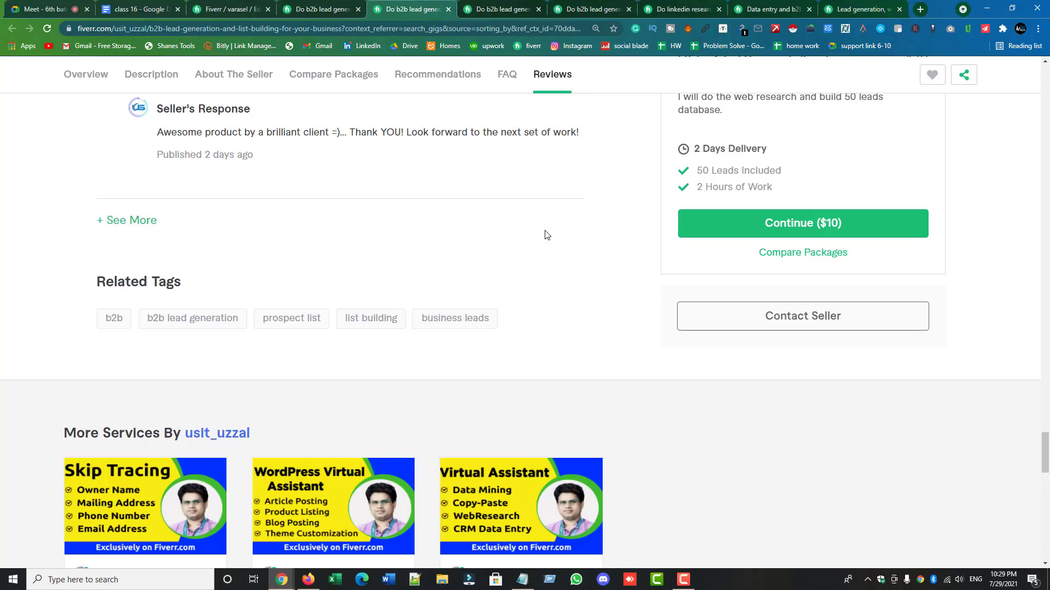
{"action": "left_click", "coordinate": [497, 9]}
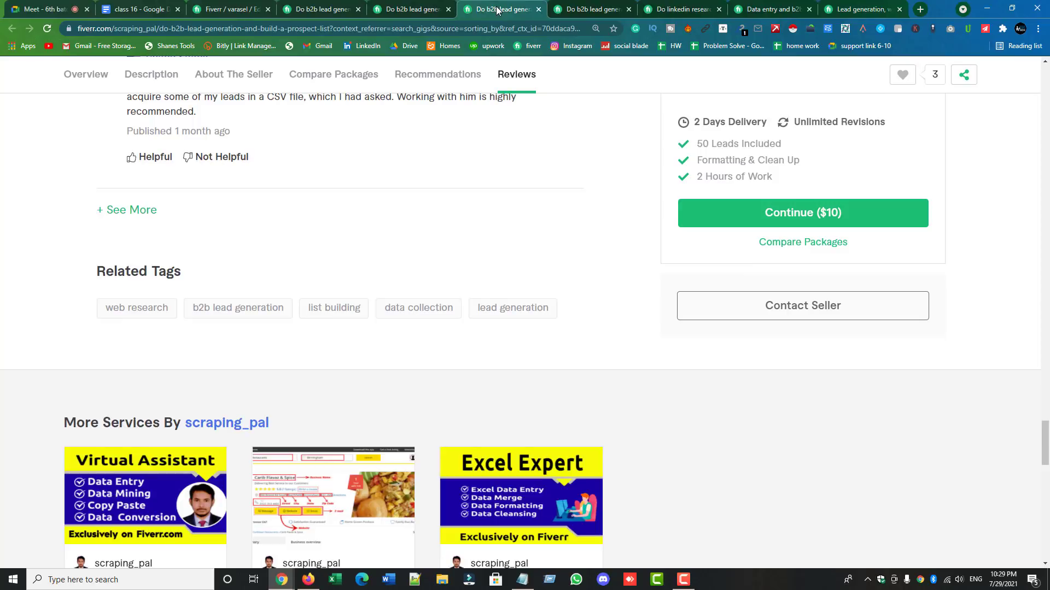
{"action": "left_click", "coordinate": [588, 9]}
{"action": "scroll", "coordinate": [603, 188], "scroll_direction": "up", "scroll_amount": 4}
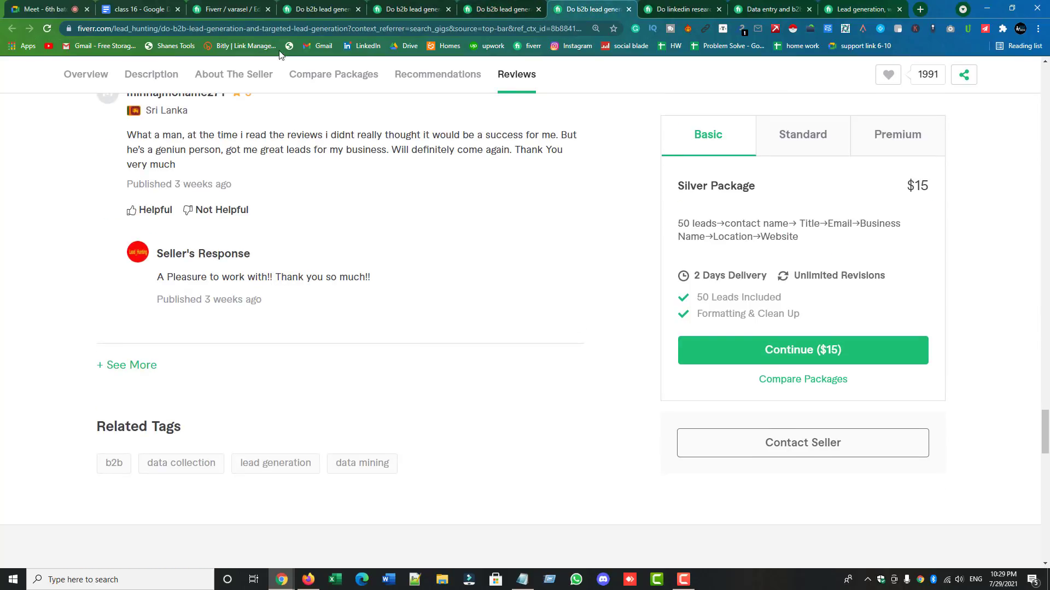
- Enable all three packages for the new gig and dismiss the gig packages introduction
{"action": "left_click", "coordinate": [228, 9]}
{"action": "scroll", "coordinate": [526, 328], "scroll_direction": "down", "scroll_amount": 2}
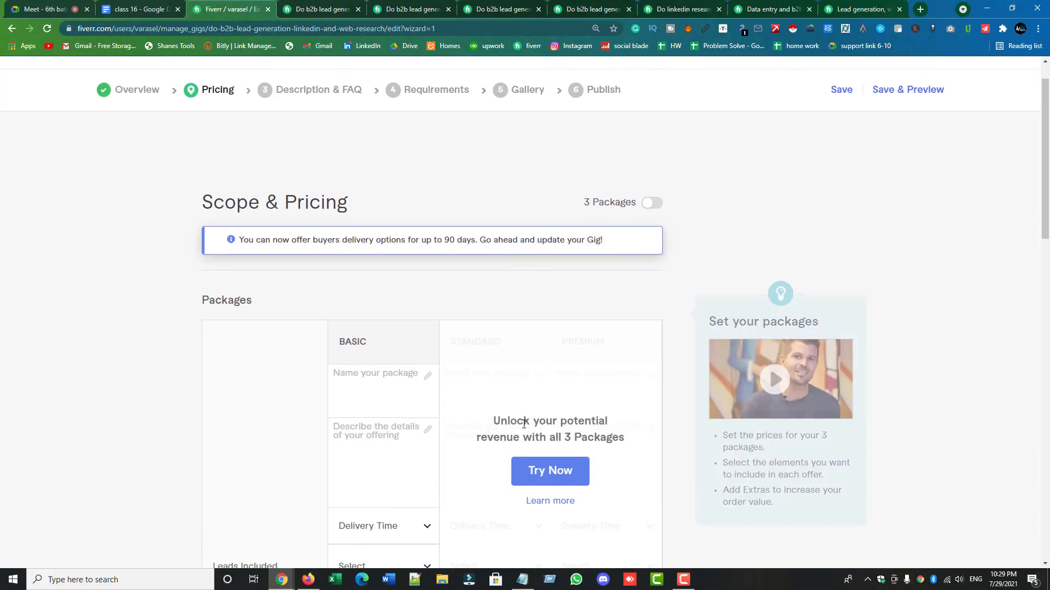
{"action": "left_click", "coordinate": [550, 404]}
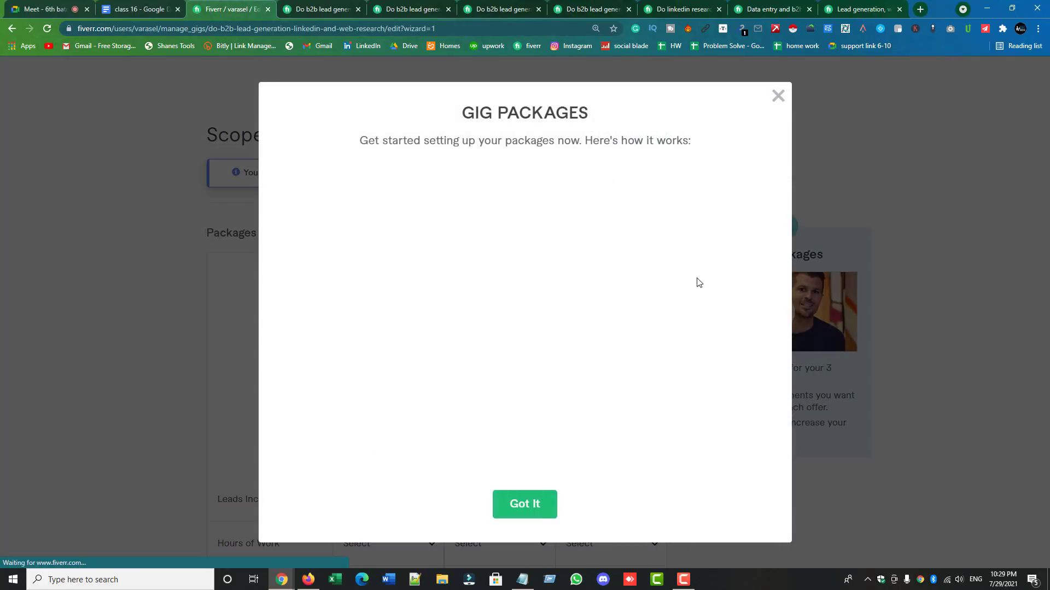
{"action": "left_click", "coordinate": [777, 96]}
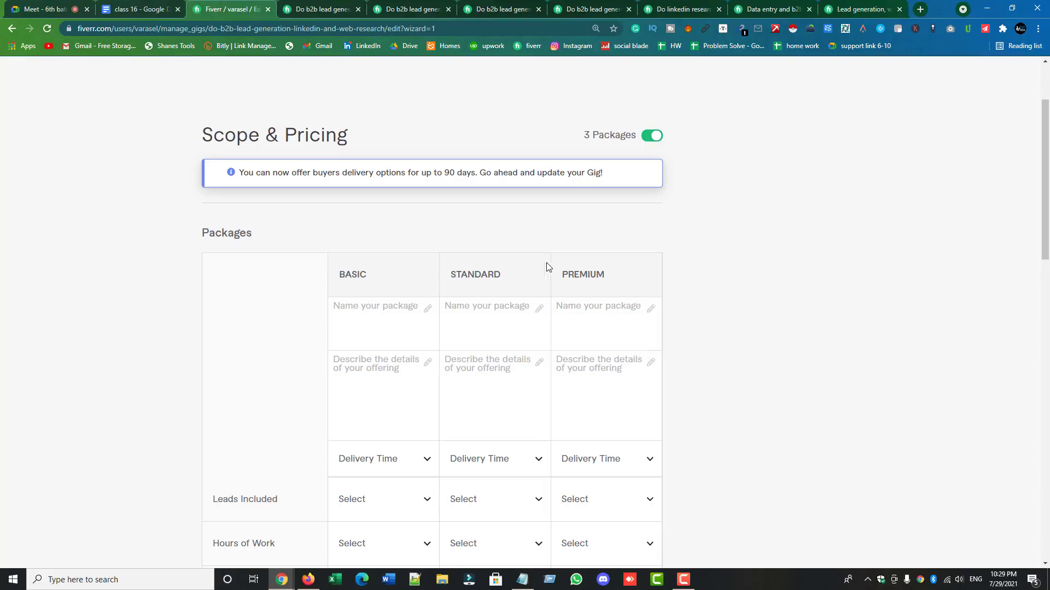
- Examine the names, descriptions and prices of the first competing gig's Standard and Premium packages
{"action": "mouse_move", "coordinate": [417, 306]}
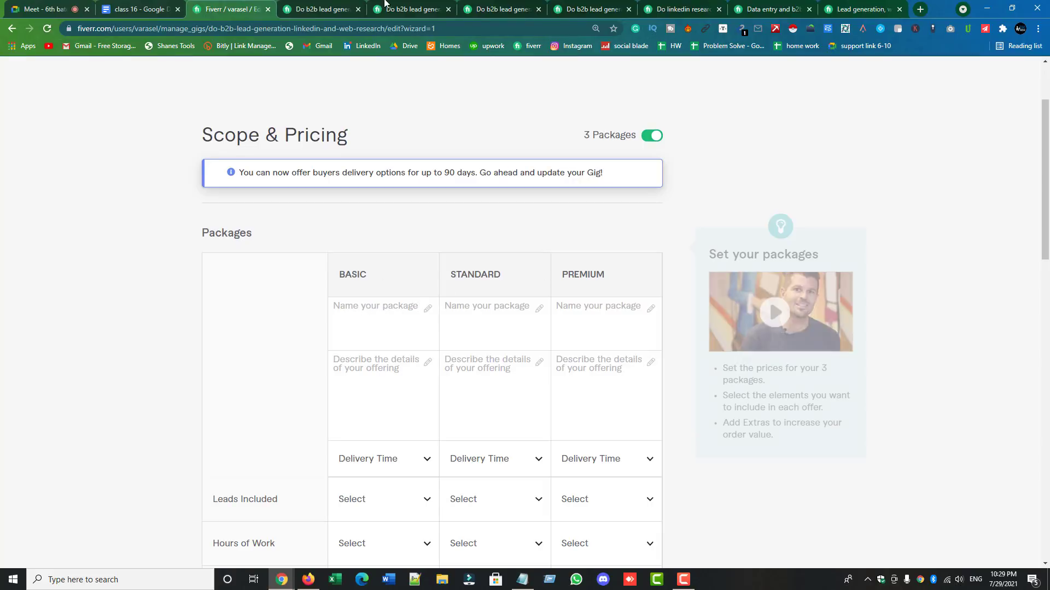
{"action": "left_click", "coordinate": [328, 9]}
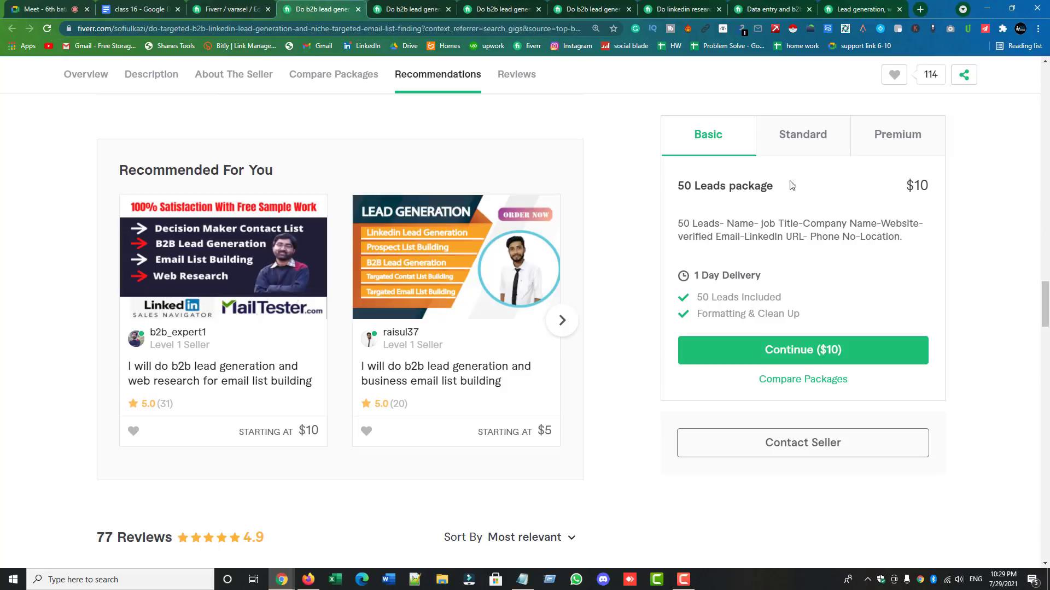
{"action": "left_click", "coordinate": [792, 145]}
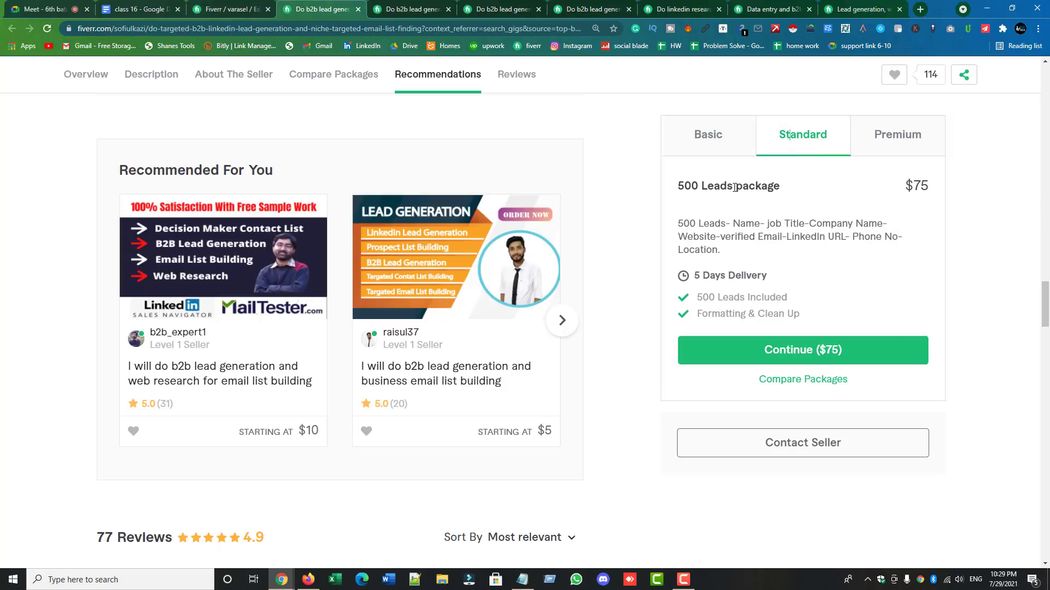
{"action": "left_click_drag", "start_coordinate": [731, 187], "coordinate": [684, 186]}
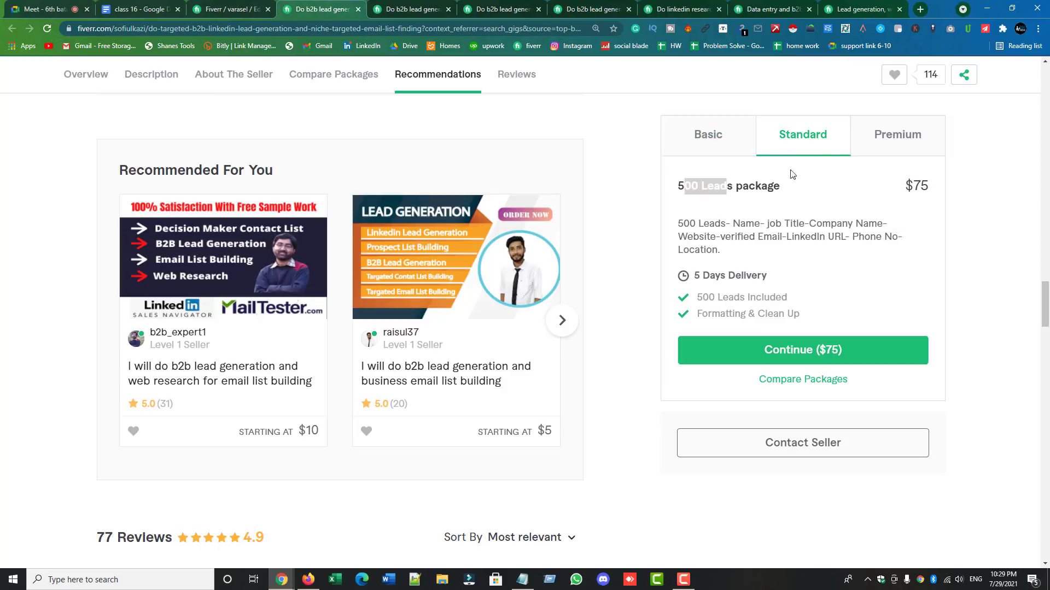
{"action": "left_click", "coordinate": [908, 135]}
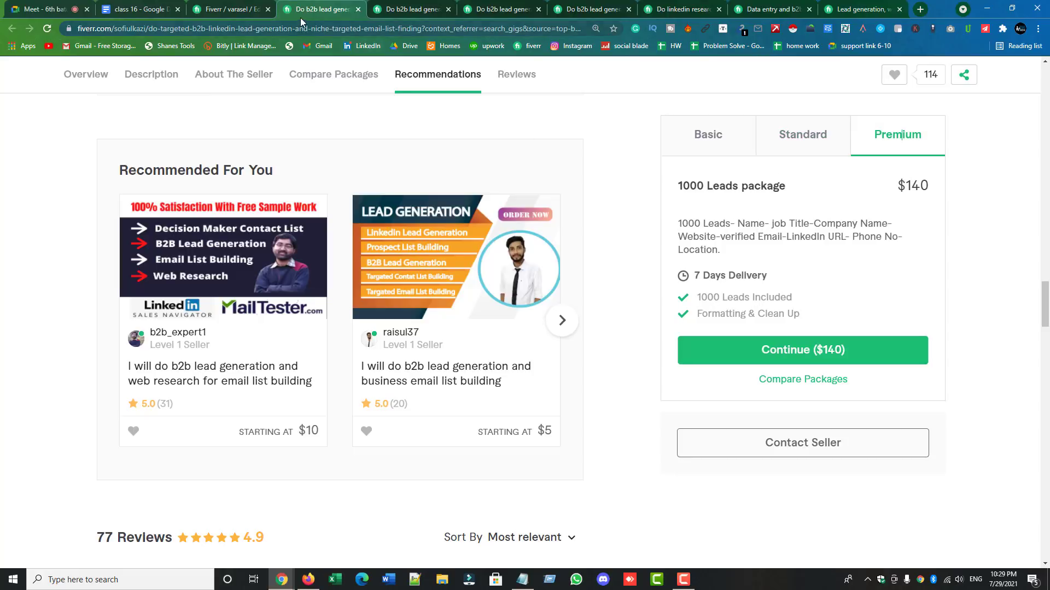
{"action": "left_click_drag", "start_coordinate": [679, 225], "coordinate": [724, 253]}
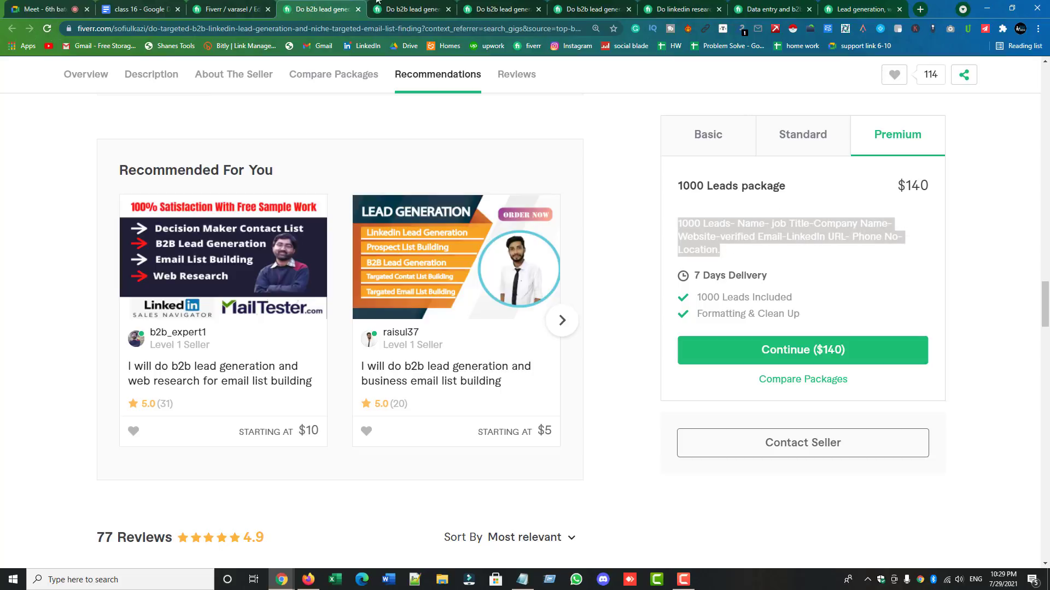
- Start naming the new gig's Basic package, then review the Basic package names and prices of the second to fourth competing gigs
{"action": "left_click", "coordinate": [254, 10]}
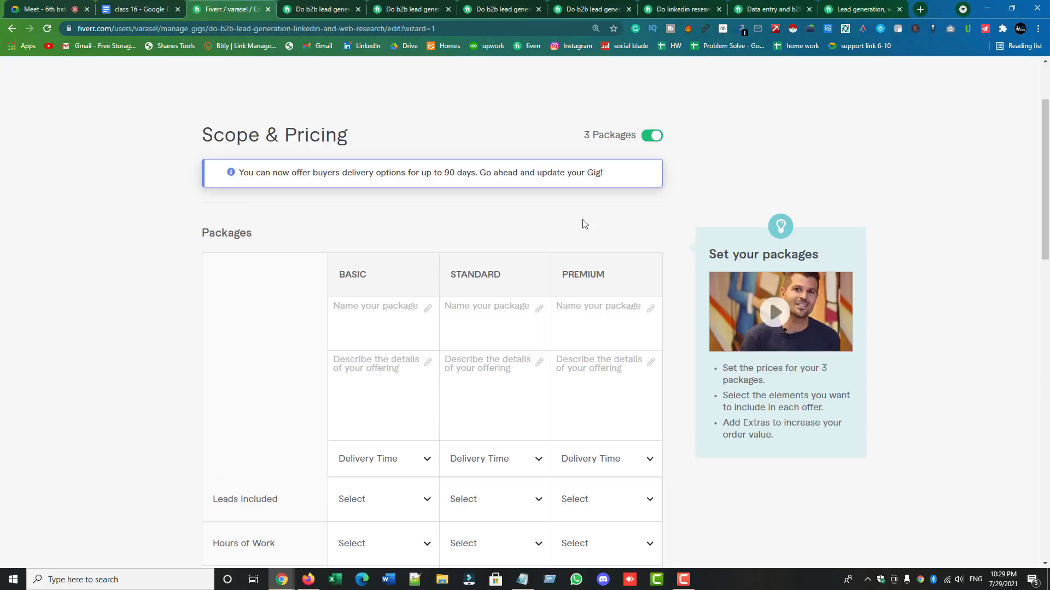
{"action": "mouse_move", "coordinate": [417, 323]}
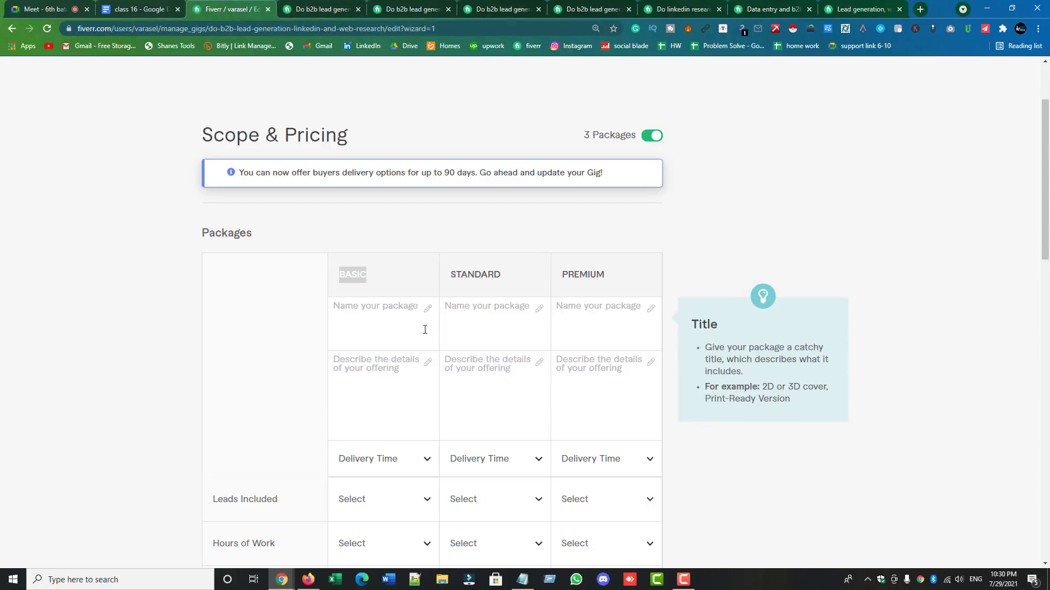
{"action": "left_click", "coordinate": [427, 316]}
{"action": "key", "text": "ctrl+Tab"}
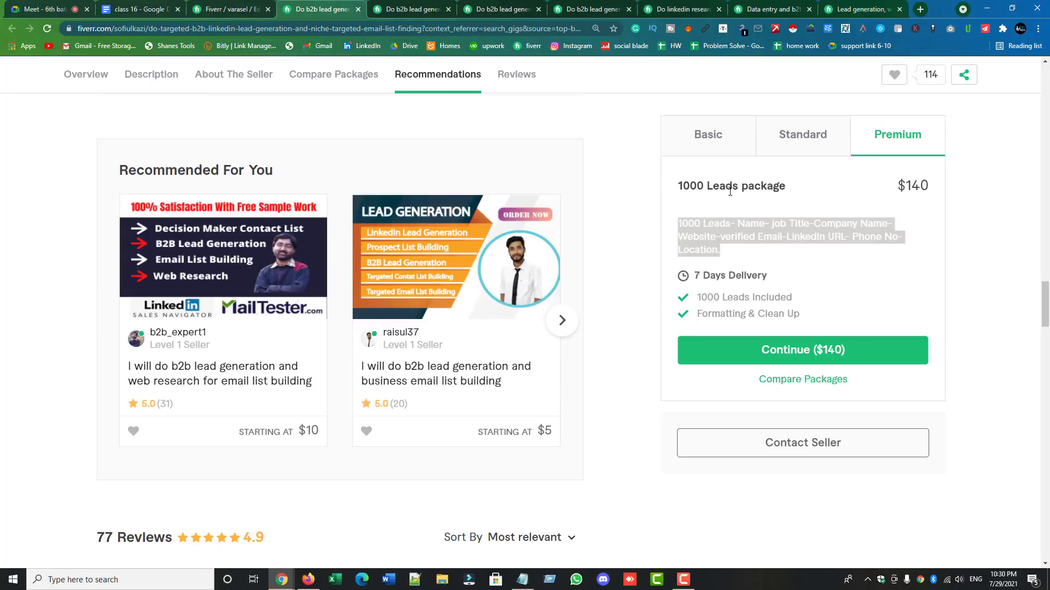
{"action": "left_click", "coordinate": [440, 11]}
{"action": "scroll", "coordinate": [745, 191], "scroll_direction": "up", "scroll_amount": 4}
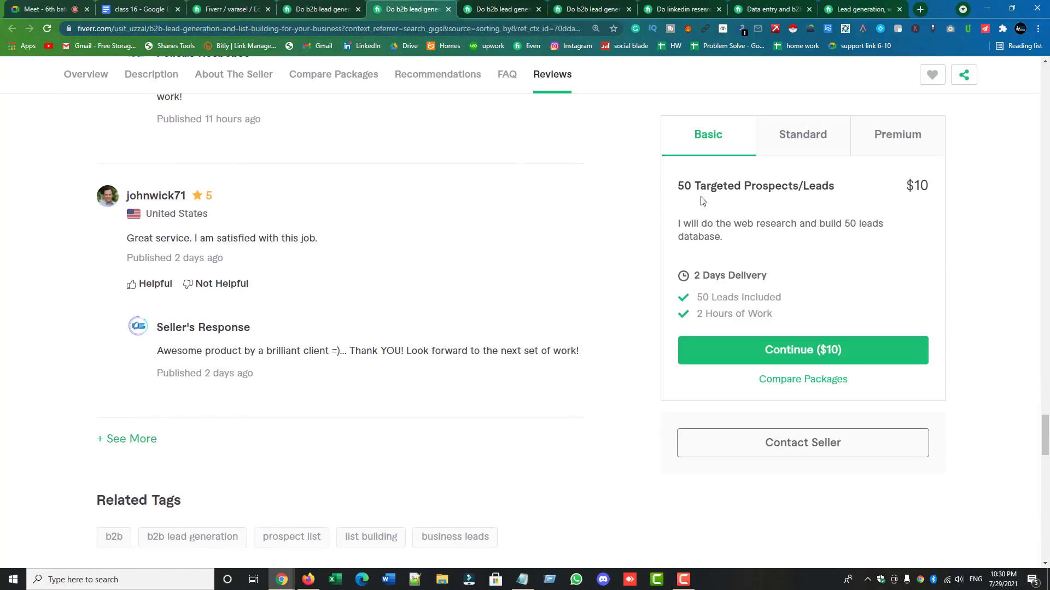
{"action": "key", "text": "ctrl+Tab"}
{"action": "scroll", "coordinate": [742, 192], "scroll_direction": "up", "scroll_amount": 5}
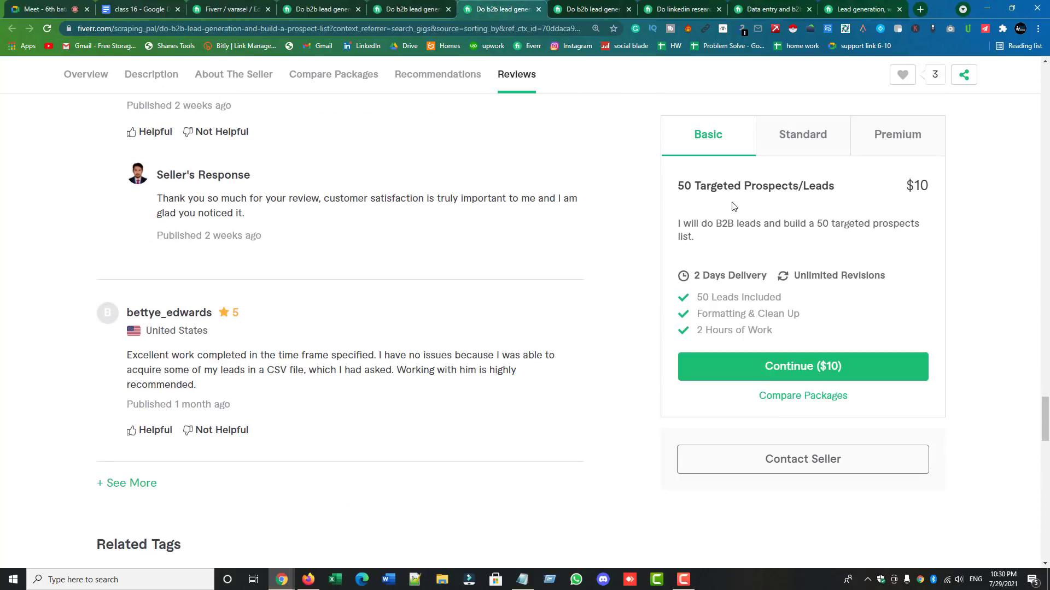
{"action": "key", "text": "ctrl+Tab"}
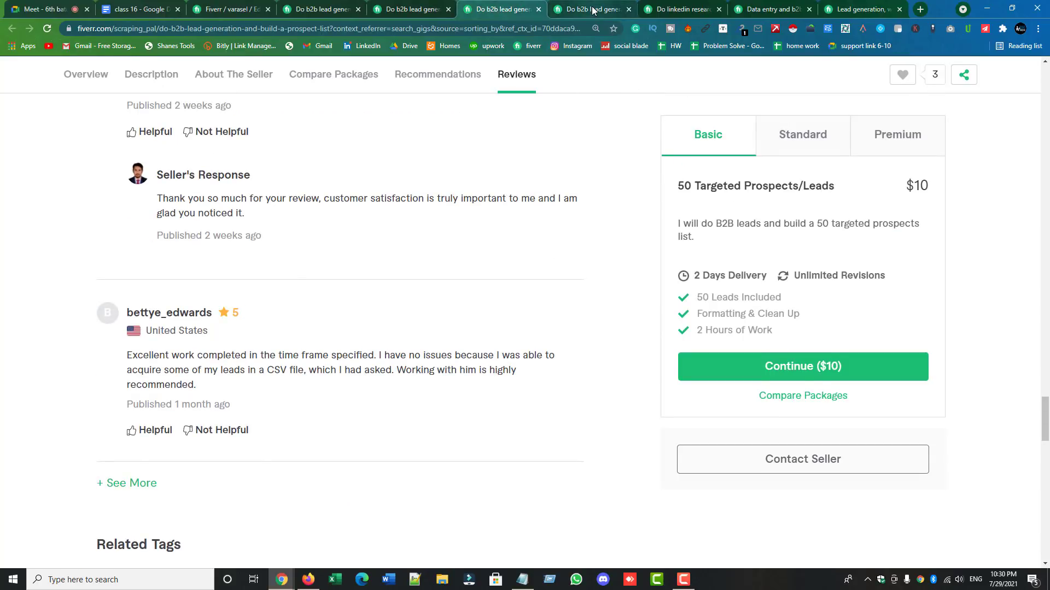
{"action": "left_click", "coordinate": [776, 151]}
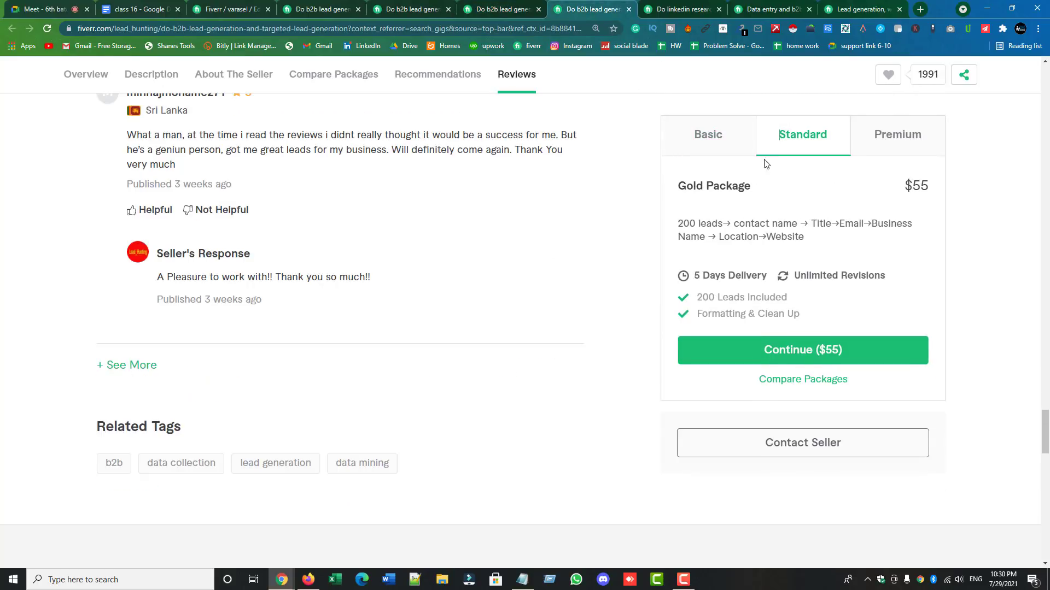
{"action": "left_click", "coordinate": [729, 153]}
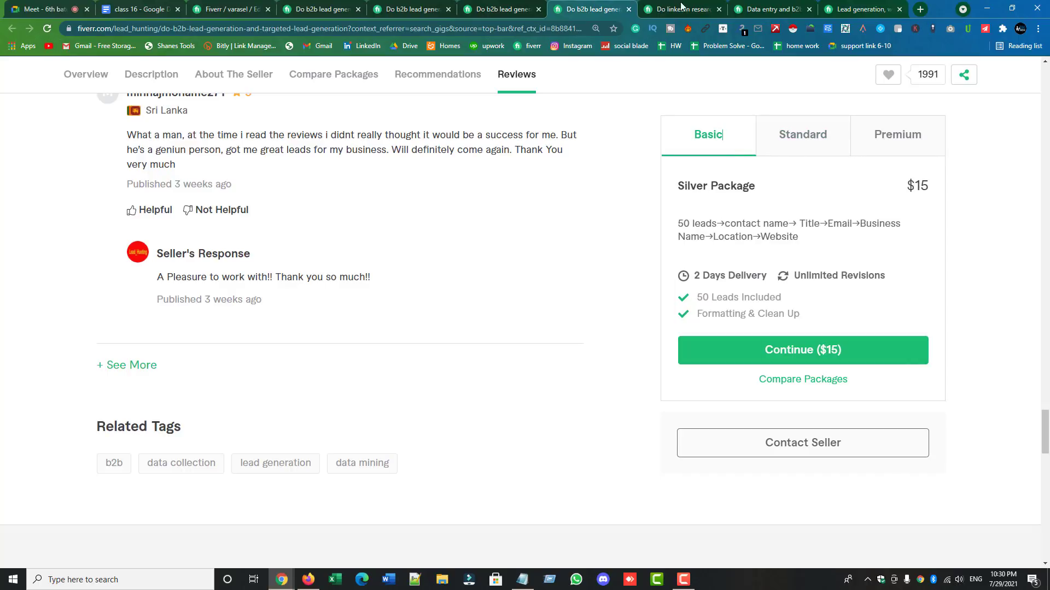
{"action": "left_click", "coordinate": [673, 9]}
- Examine the LinkedIn research gig's Basic package and the lead_hunting gig's package comparison for naming ideas
{"action": "left_click", "coordinate": [322, 8]}
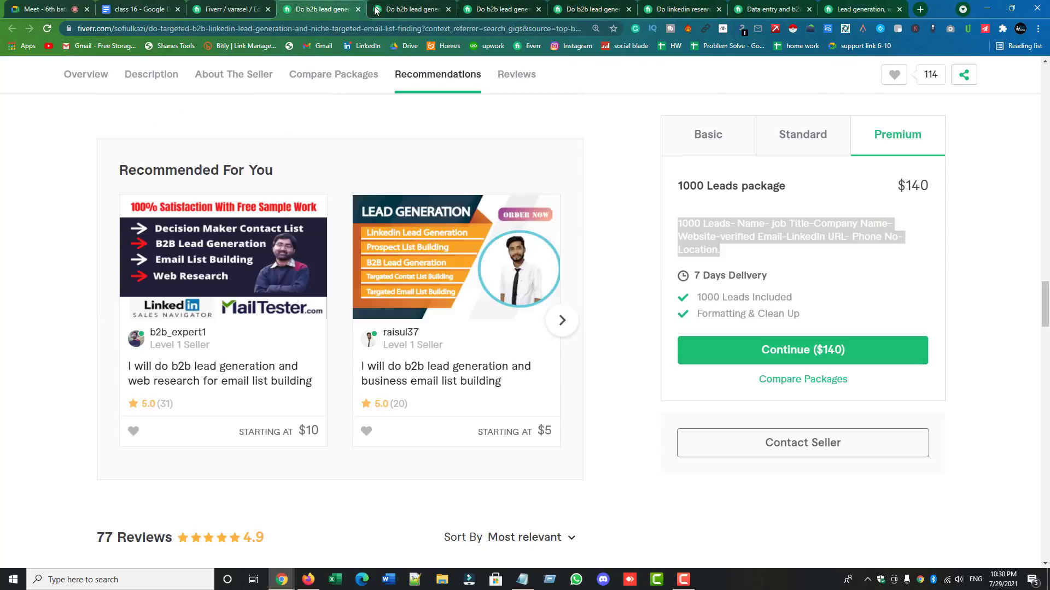
{"action": "left_click", "coordinate": [412, 9]}
{"action": "left_click", "coordinate": [659, 10]}
{"action": "scroll", "coordinate": [522, 232], "scroll_direction": "up", "scroll_amount": 10}
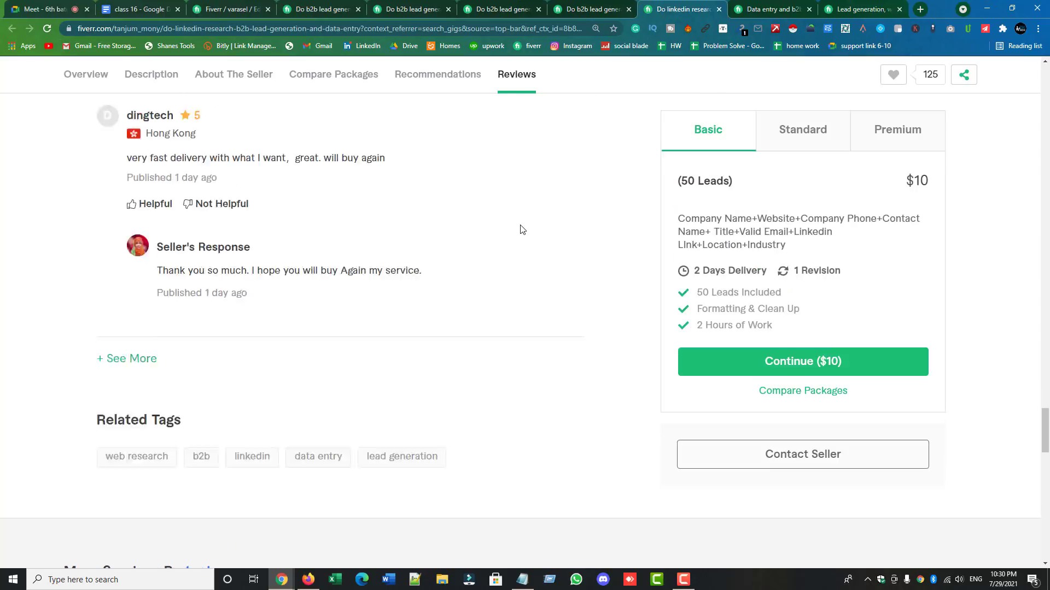
{"action": "scroll", "coordinate": [522, 236], "scroll_direction": "up", "scroll_amount": 3}
{"action": "left_click", "coordinate": [589, 10]}
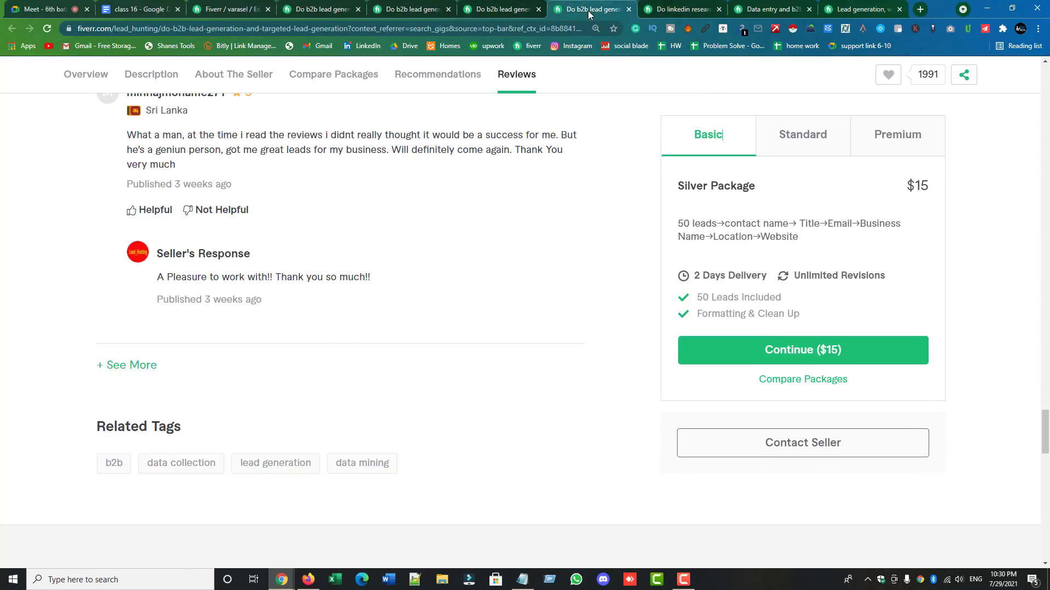
{"action": "scroll", "coordinate": [473, 312], "scroll_direction": "up", "scroll_amount": 15}
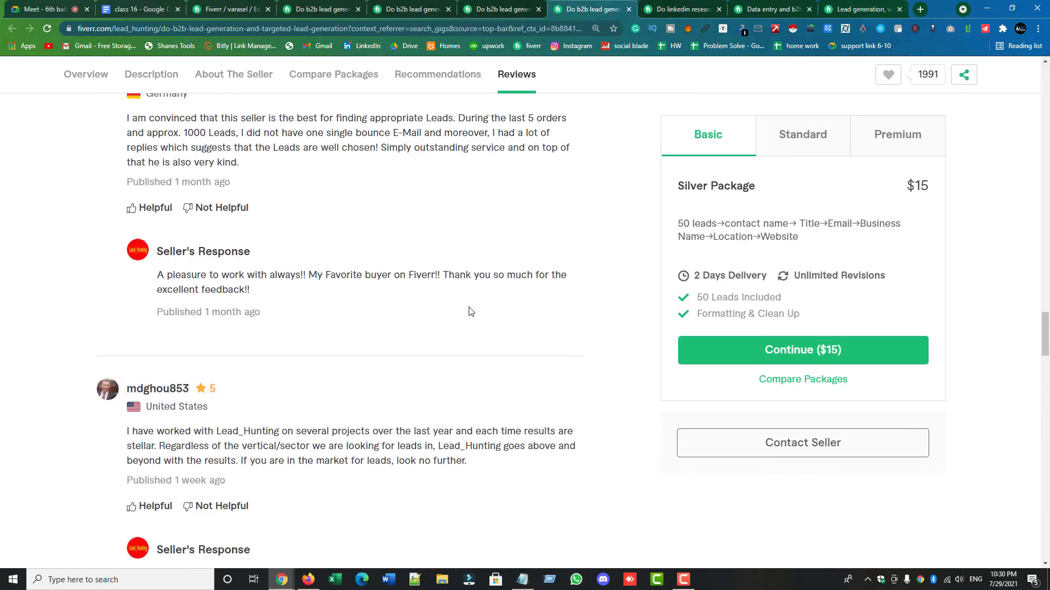
{"action": "scroll", "coordinate": [740, 222], "scroll_direction": "up", "scroll_amount": 15}
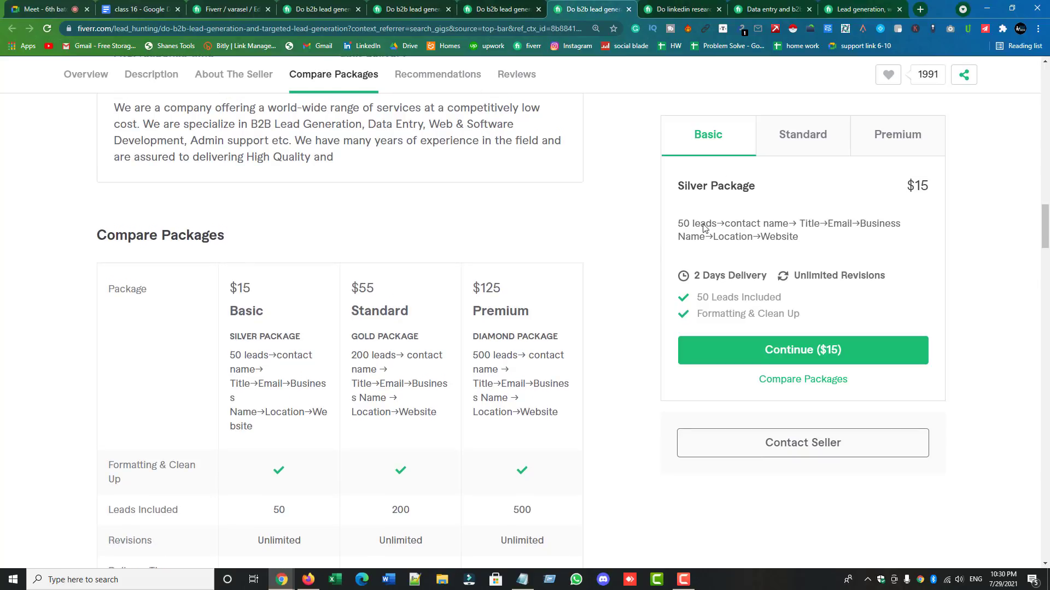
{"action": "scroll", "coordinate": [666, 260], "scroll_direction": "up", "scroll_amount": 7}
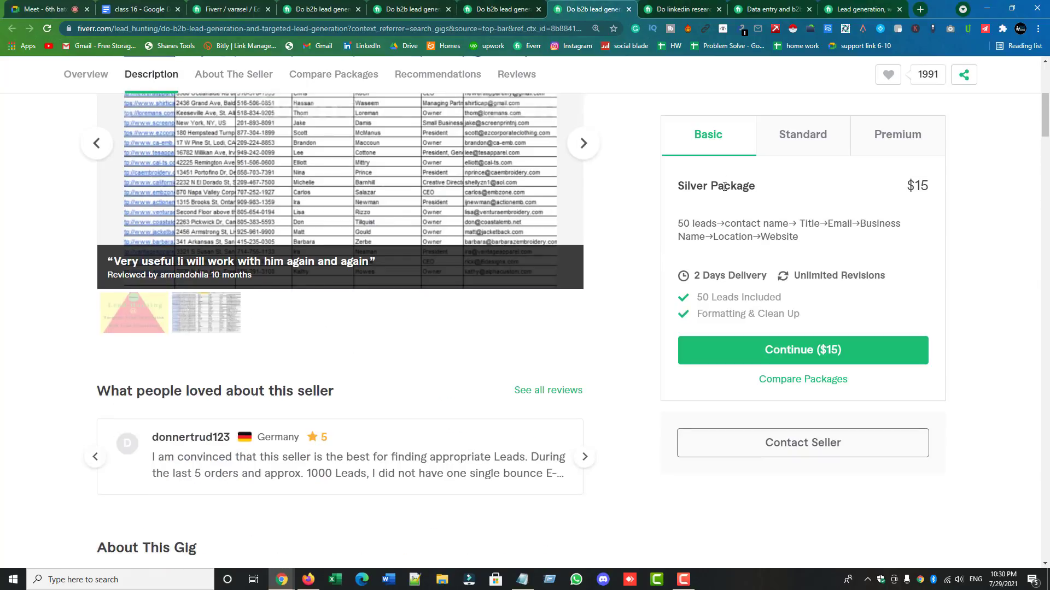
{"action": "left_click", "coordinate": [784, 152]}
- Name the new gig's Basic package "100 Business Leads"
{"action": "left_click", "coordinate": [230, 8]}
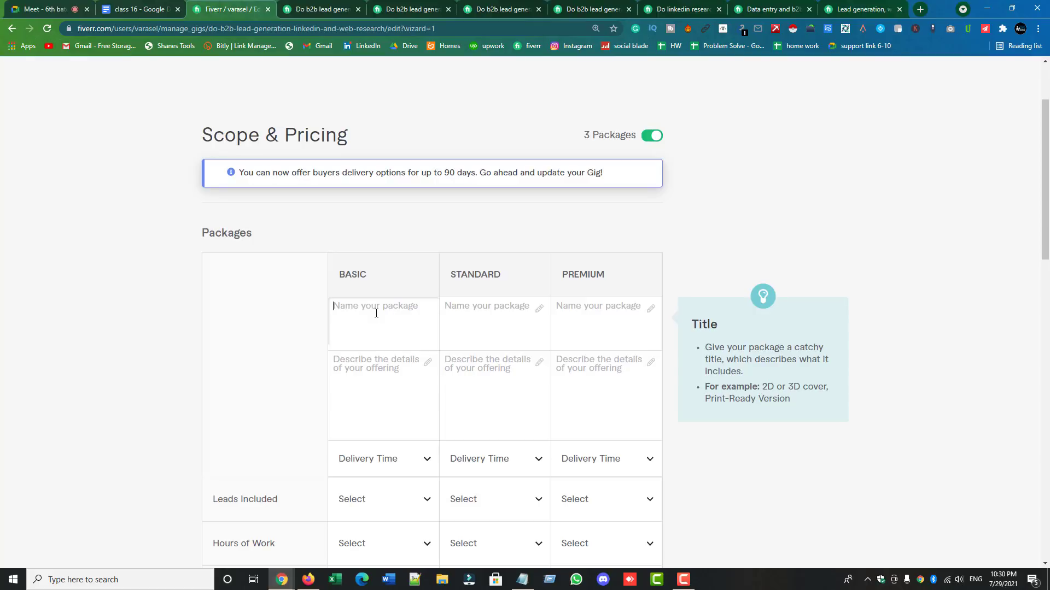
{"action": "type", "text": "100 Lead"}
{"action": "key", "text": "BackSpace"}
{"action": "key", "text": "BackSpace"}
{"action": "key", "text": "BackSpace"}
{"action": "key", "text": "BackSpace"}
{"action": "type", "text": "Business Leads"}
- Compare the Standard packages of the first four competing gigs, and all three packages of the fourth one
{"action": "left_click", "coordinate": [405, 13]}
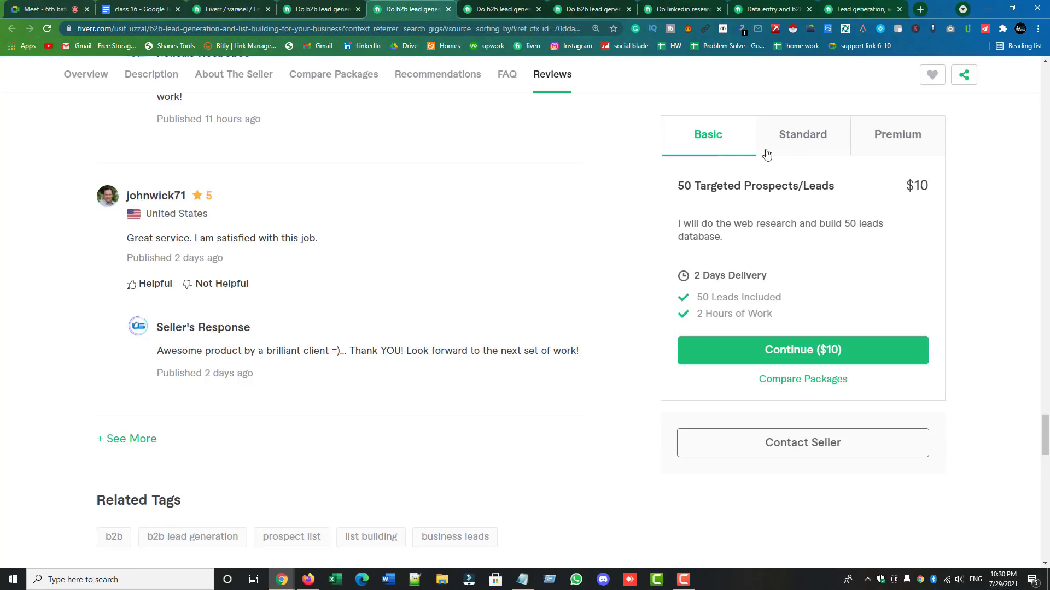
{"action": "left_click", "coordinate": [791, 149]}
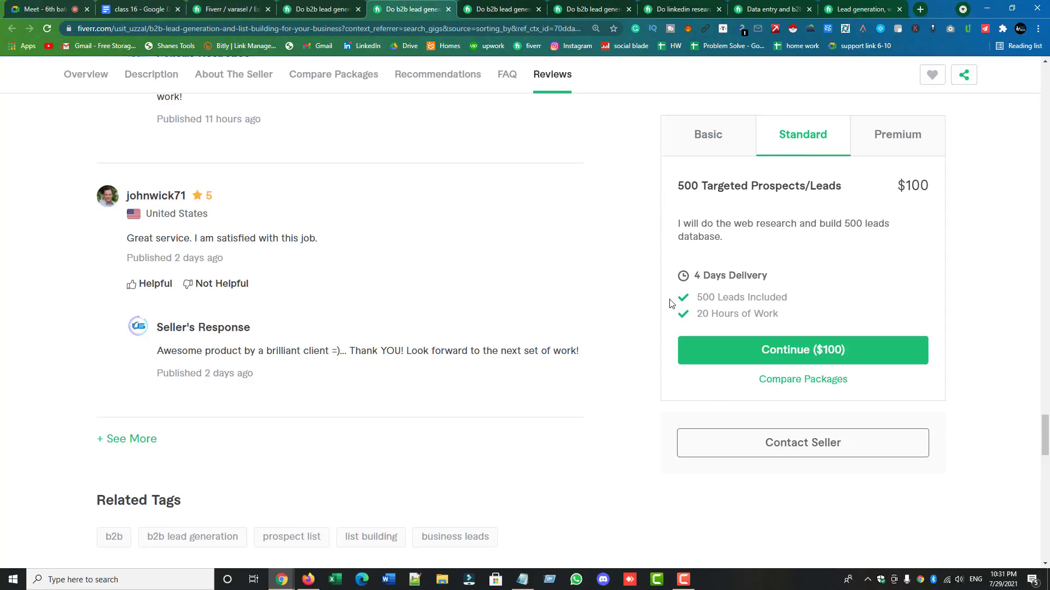
{"action": "key", "text": "ctrl+shift+Tab"}
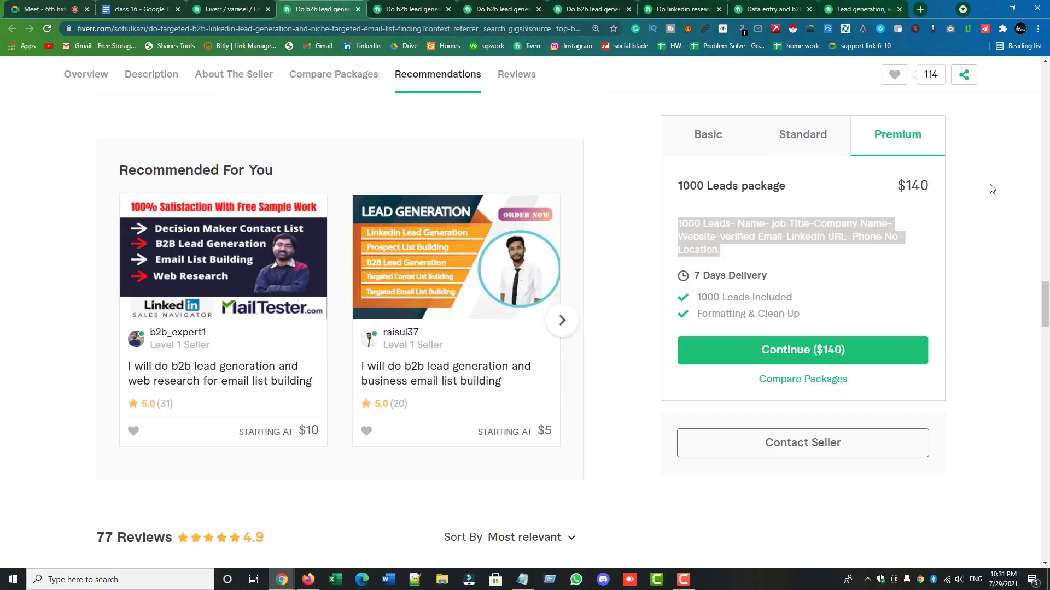
{"action": "left_click", "coordinate": [789, 146]}
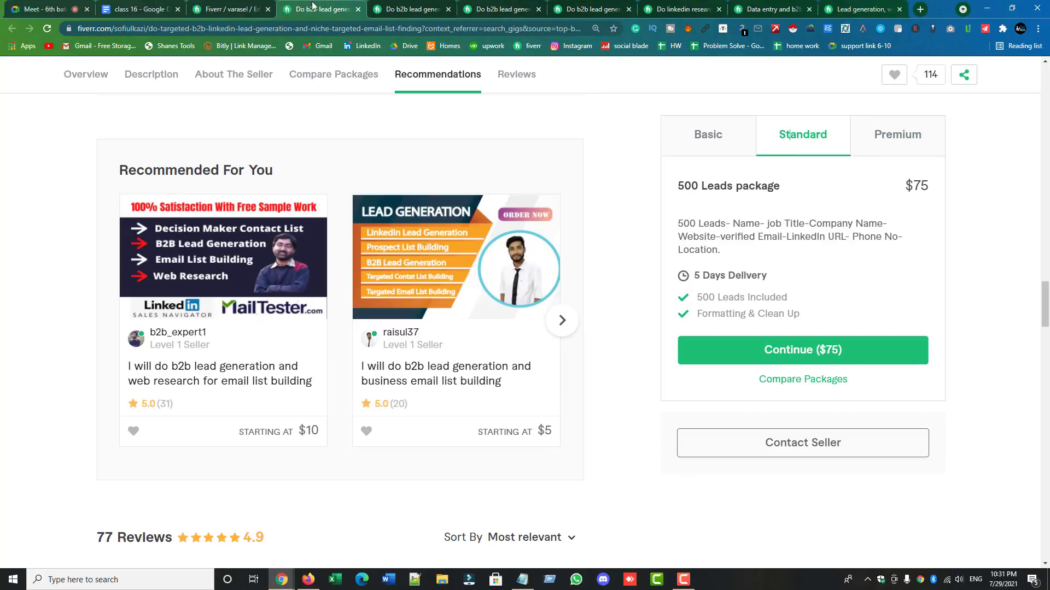
{"action": "left_click", "coordinate": [516, 7]}
{"action": "left_click", "coordinate": [802, 135]}
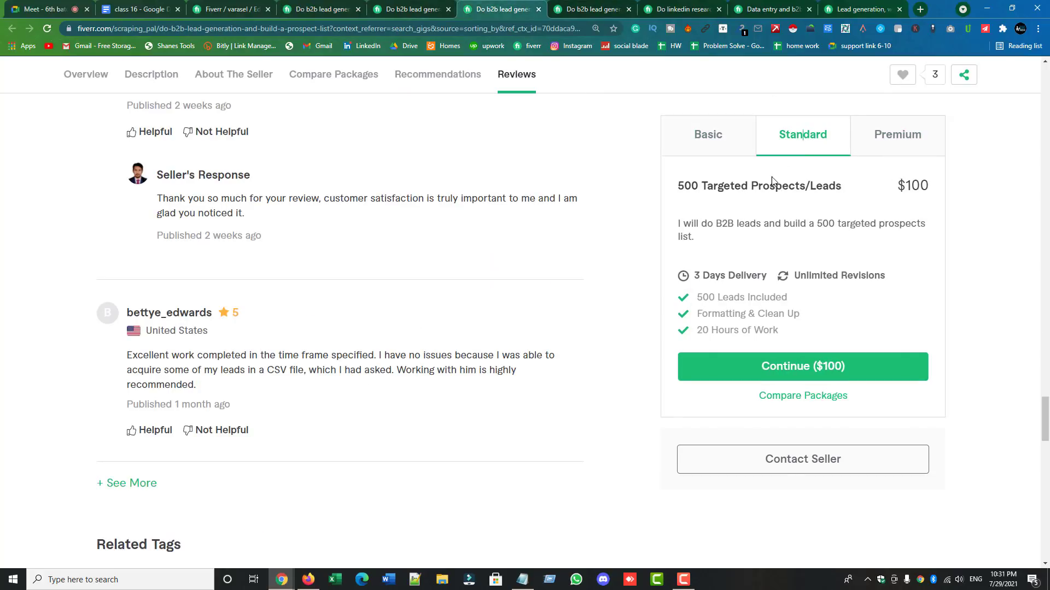
{"action": "left_click", "coordinate": [592, 9]}
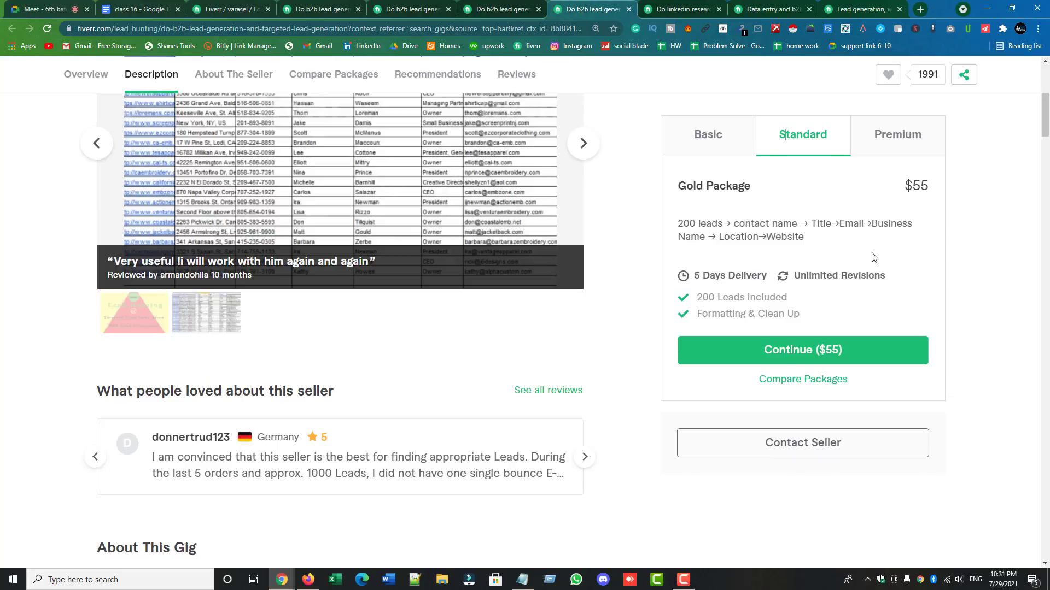
{"action": "left_click", "coordinate": [715, 136]}
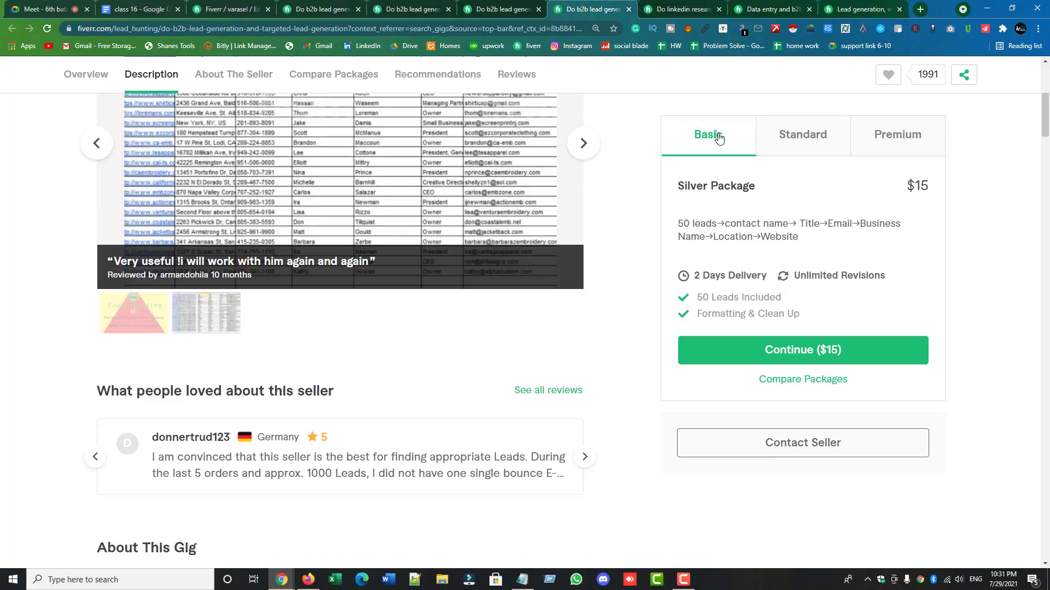
{"action": "left_click", "coordinate": [779, 137]}
{"action": "left_click", "coordinate": [878, 141]}
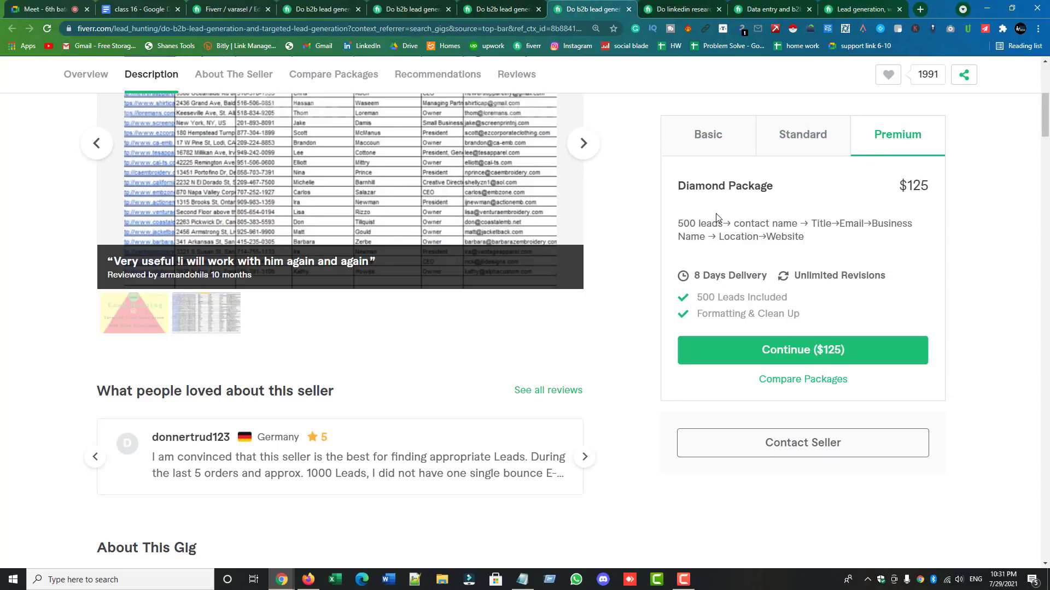
- Name the new gig's Standard package "500 Business Leads" and its Premium package "1000 Business Leads"
{"action": "left_click", "coordinate": [238, 16]}
{"action": "left_click", "coordinate": [471, 314]}
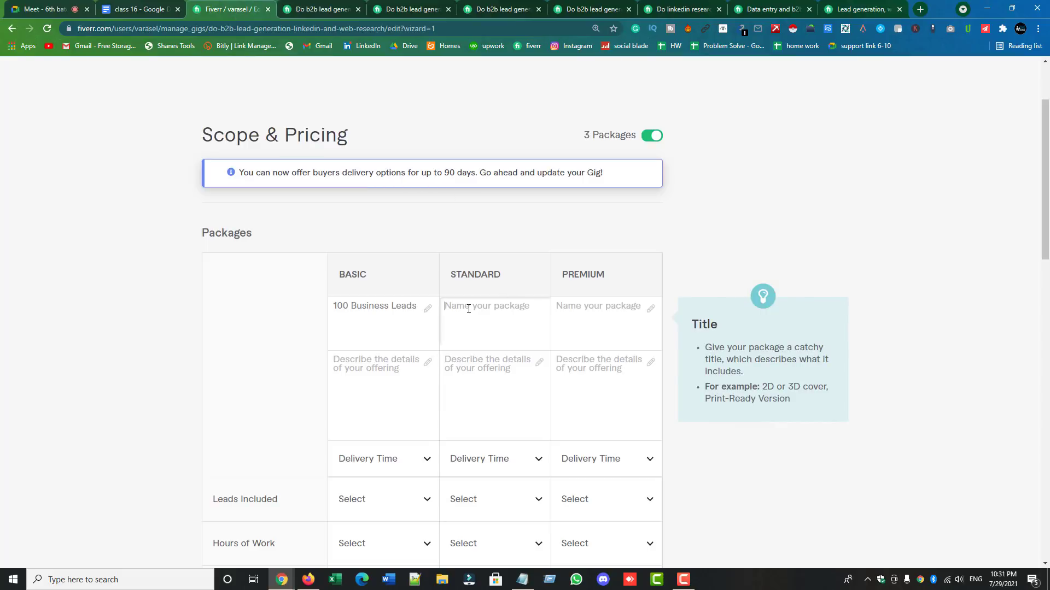
{"action": "type", "text": "500 Business Leads"}
{"action": "left_click", "coordinate": [585, 312]}
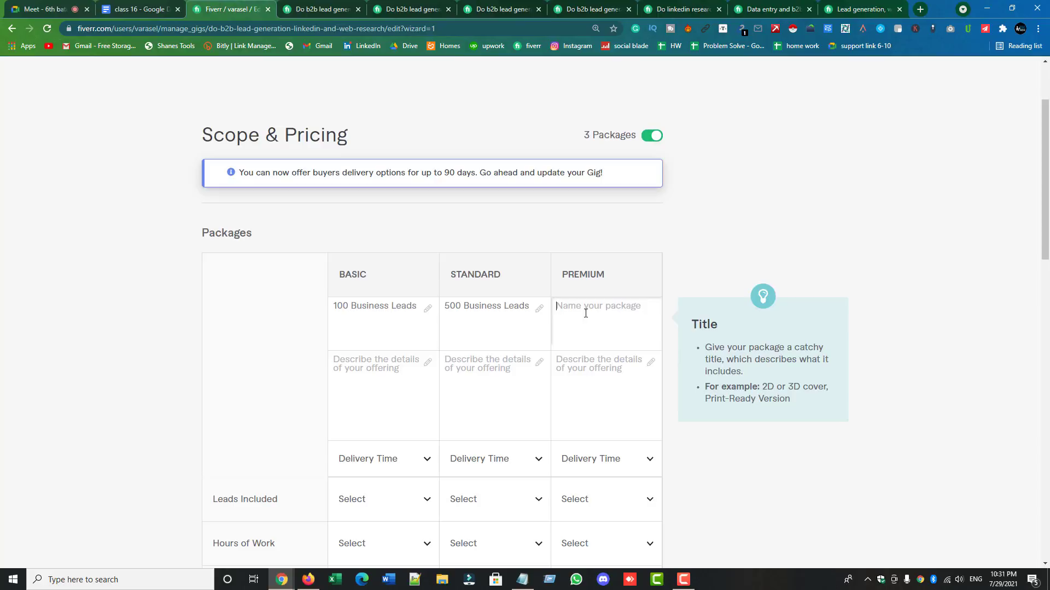
{"action": "type", "text": "1000 Leads"}
{"action": "left_click", "coordinate": [581, 305]}
{"action": "type", "text": "Business"}
- Begin the Basic package's description with "Company Name, Contact Person Name, Title" after a glance at the first competing gig
{"action": "left_click", "coordinate": [360, 368]}
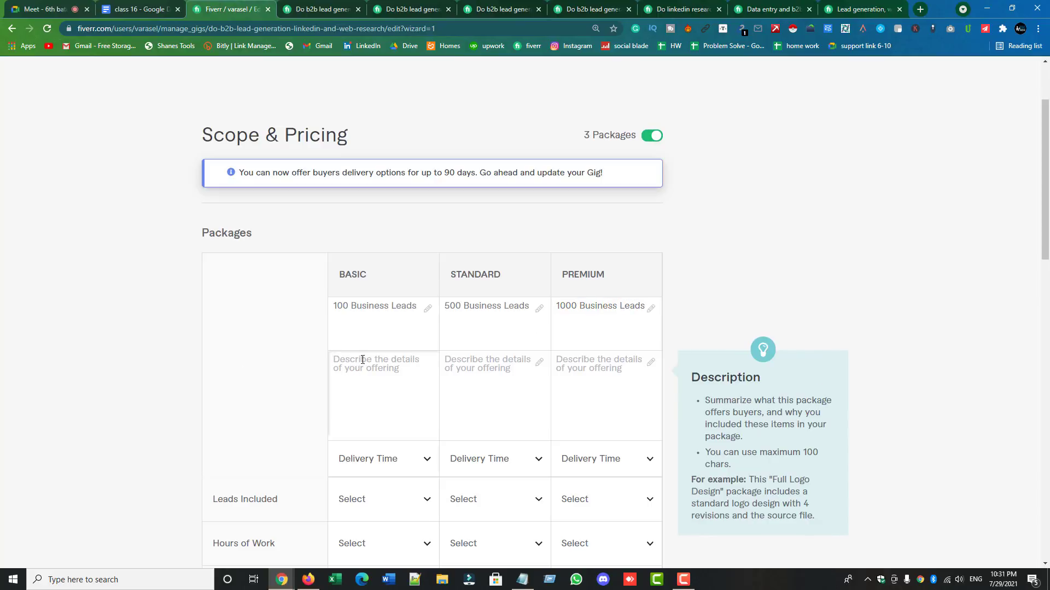
{"action": "left_click_drag", "start_coordinate": [416, 306], "coordinate": [394, 308]}
{"action": "left_click", "coordinate": [445, 421]}
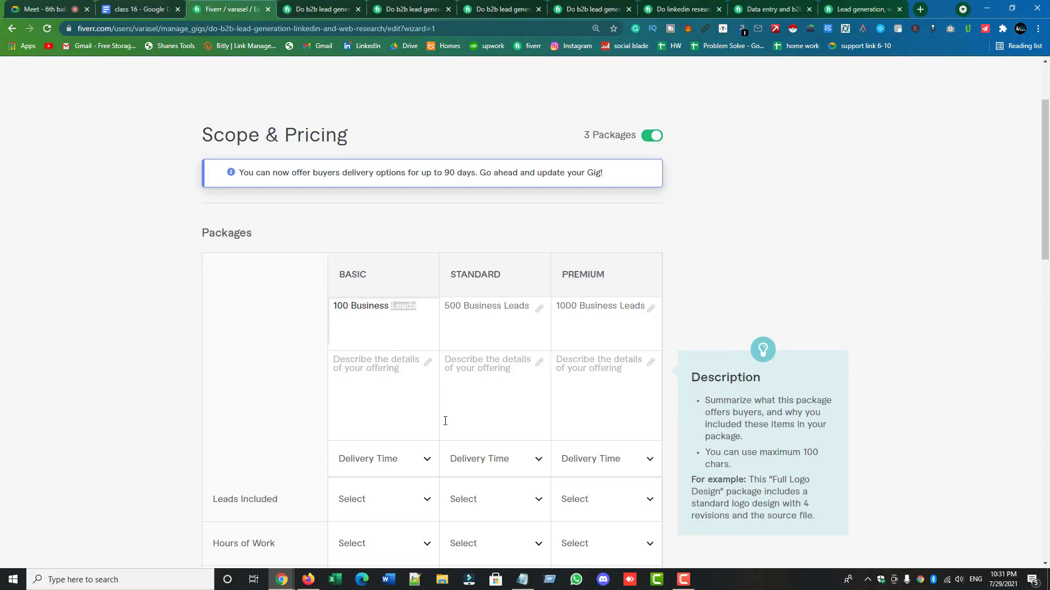
{"action": "key", "text": "ctrl+Tab"}
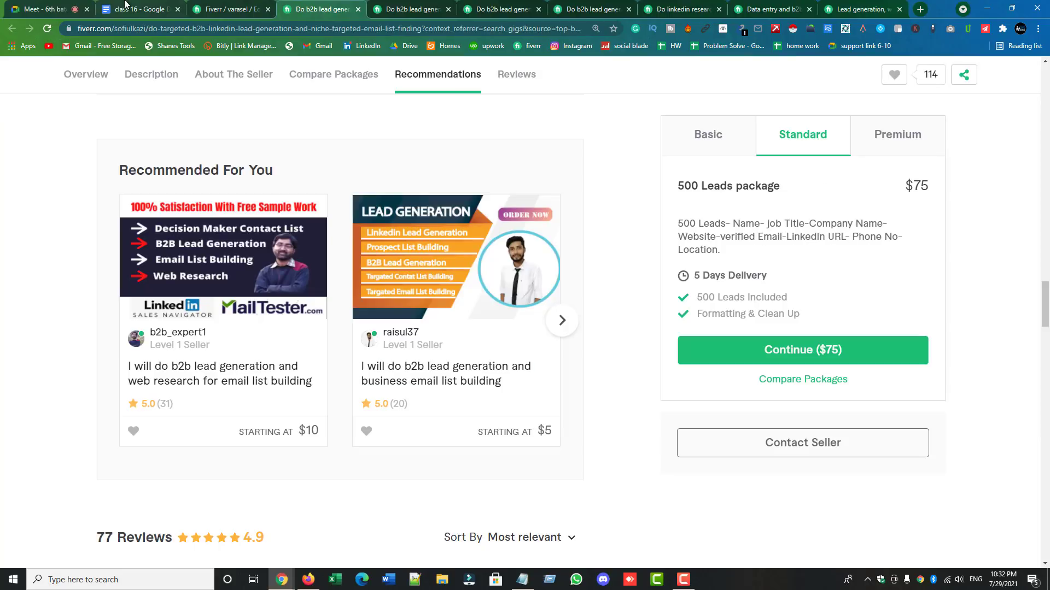
{"action": "left_click", "coordinate": [216, 11]}
{"action": "left_click", "coordinate": [362, 364]}
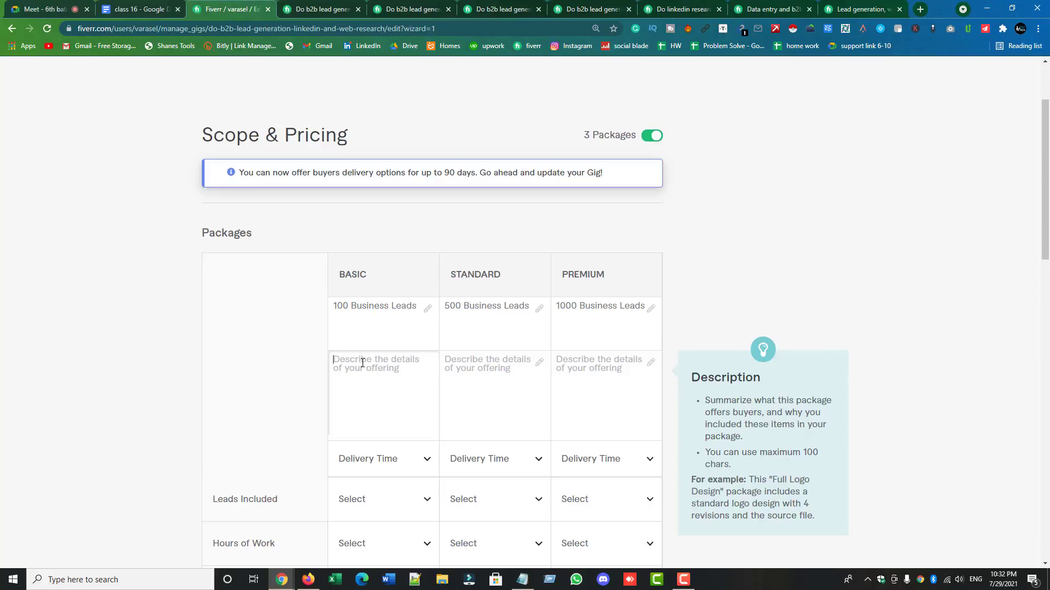
{"action": "type", "text": "C"}
{"action": "type", "text": "mpany Name, Contact Person Name, Title Veri"}
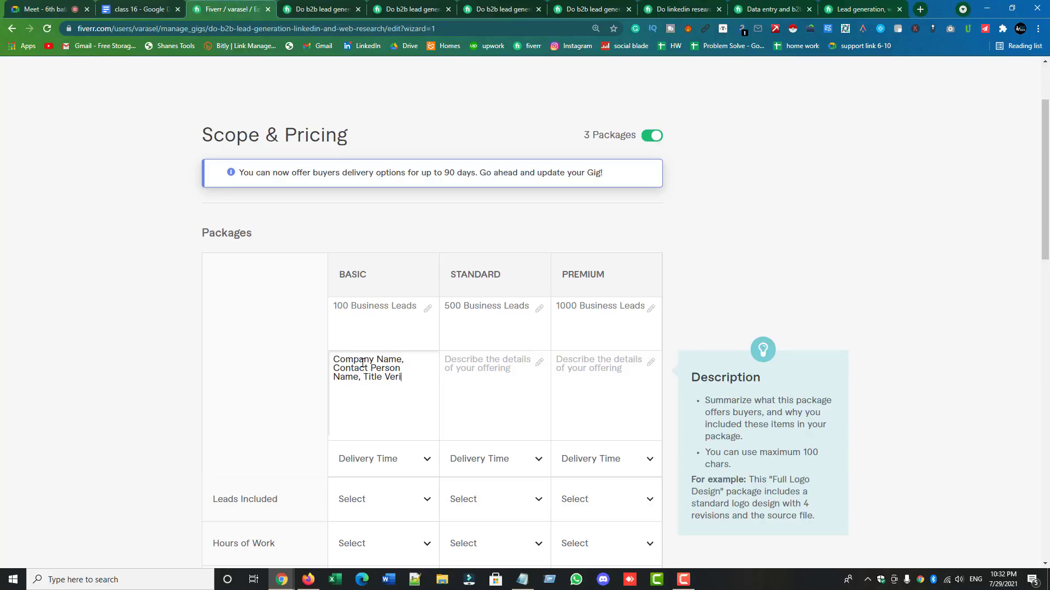
- Extend the Basic description with "Verified Phone Number, Ad" and insert the missing comma after "Title"
{"action": "type", "text": "fied Phone Numve"}
{"action": "key", "text": "BackSpace"}
{"action": "key", "text": "BackSpace"}
{"action": "type", "text": "ber, Ad"}
{"action": "left_click_drag", "start_coordinate": [399, 386], "coordinate": [339, 386]}
{"action": "left_click", "coordinate": [377, 374]}
{"action": "type", "text": ","}
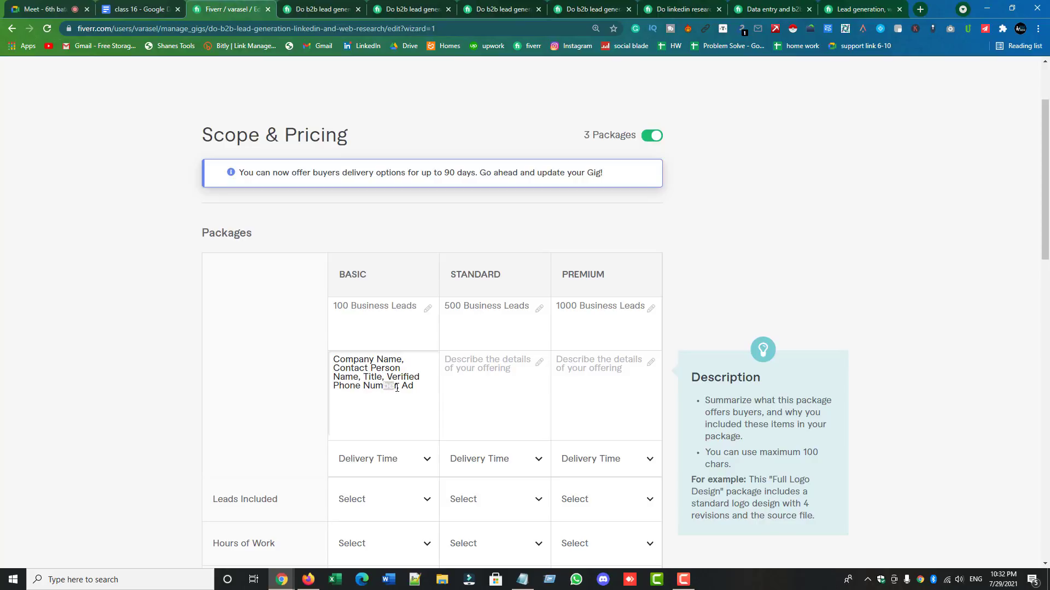
- Replace "Phone Number" with "Email Address" in the Basic description and end it with "Location, Phone" instead of "Ad"
{"action": "left_click_drag", "start_coordinate": [397, 388], "coordinate": [347, 386]}
{"action": "type", "text": "Email-"}
{"action": "key", "text": "BackSpace"}
{"action": "type", "text": "Address"}
{"action": "key", "text": "BackSpace"}
{"action": "type", "text": ", Ad"}
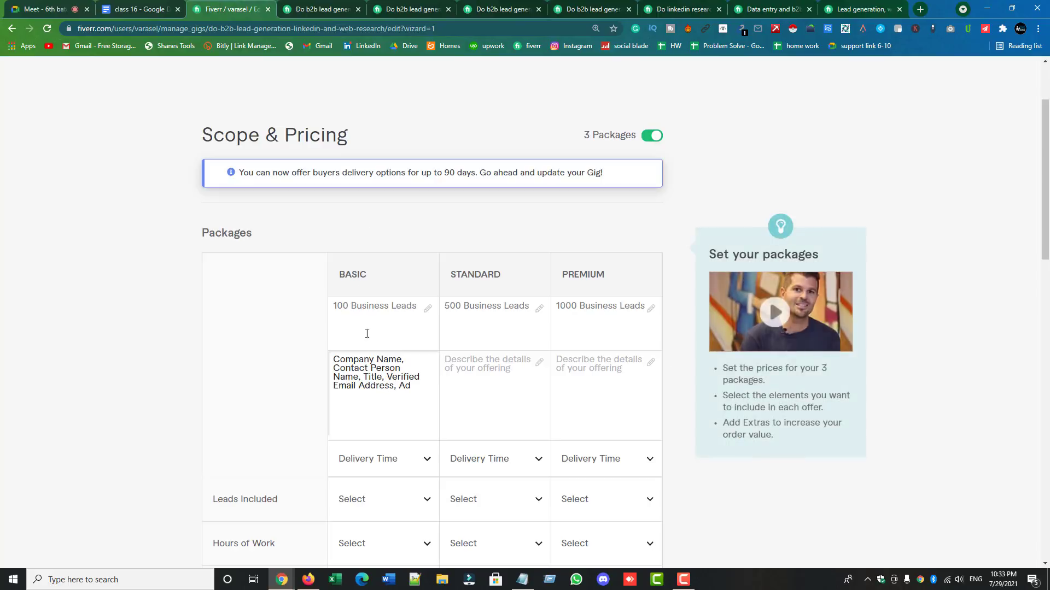
{"action": "double_click", "coordinate": [399, 385]}
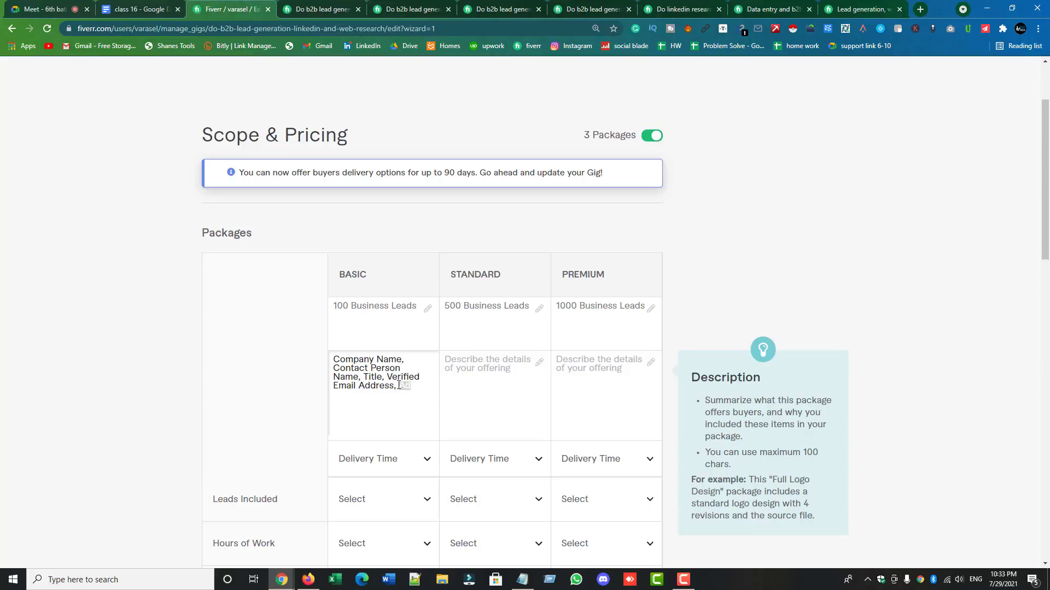
{"action": "type", "text": "Location, Phone"}
- Check the other competing gigs' package descriptions and complete the Basic description with ", Website URL" at its end
{"action": "left_click", "coordinate": [412, 9]}
{"action": "left_click", "coordinate": [504, 9]}
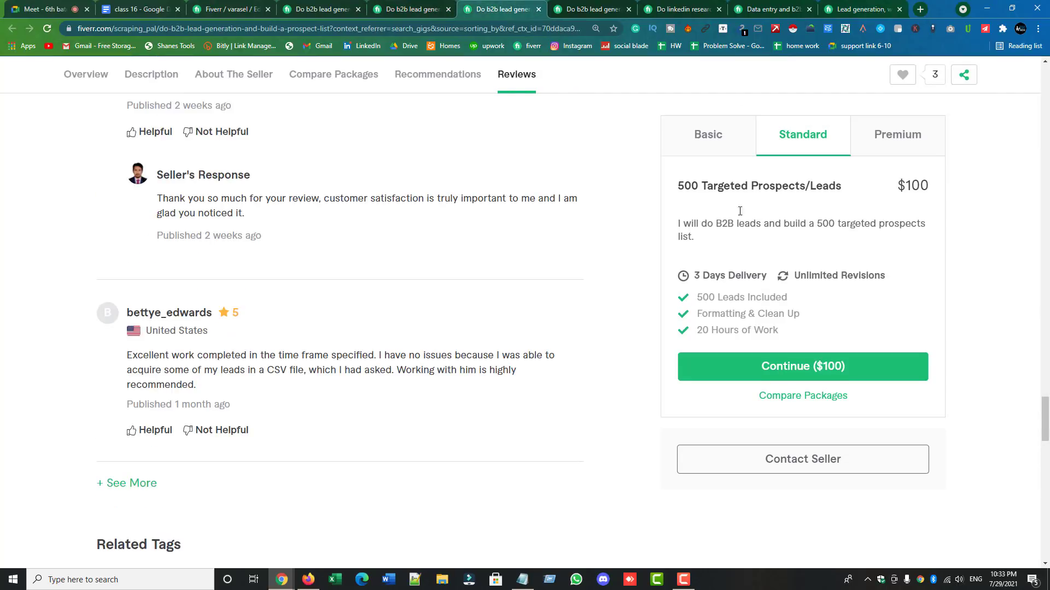
{"action": "left_click", "coordinate": [563, 10]}
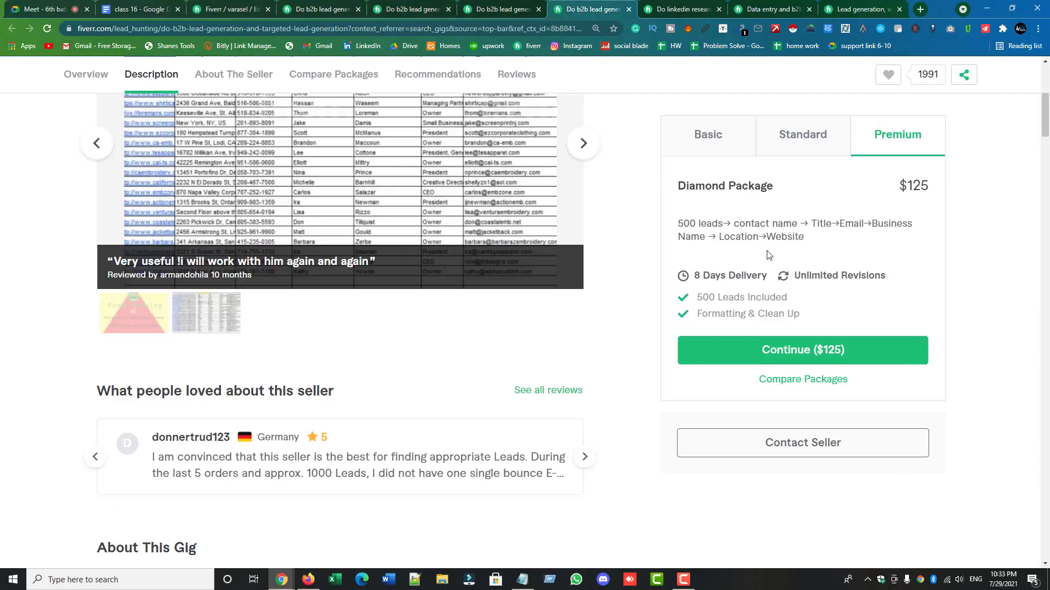
{"action": "left_click", "coordinate": [230, 9]}
{"action": "left_click", "coordinate": [408, 437]}
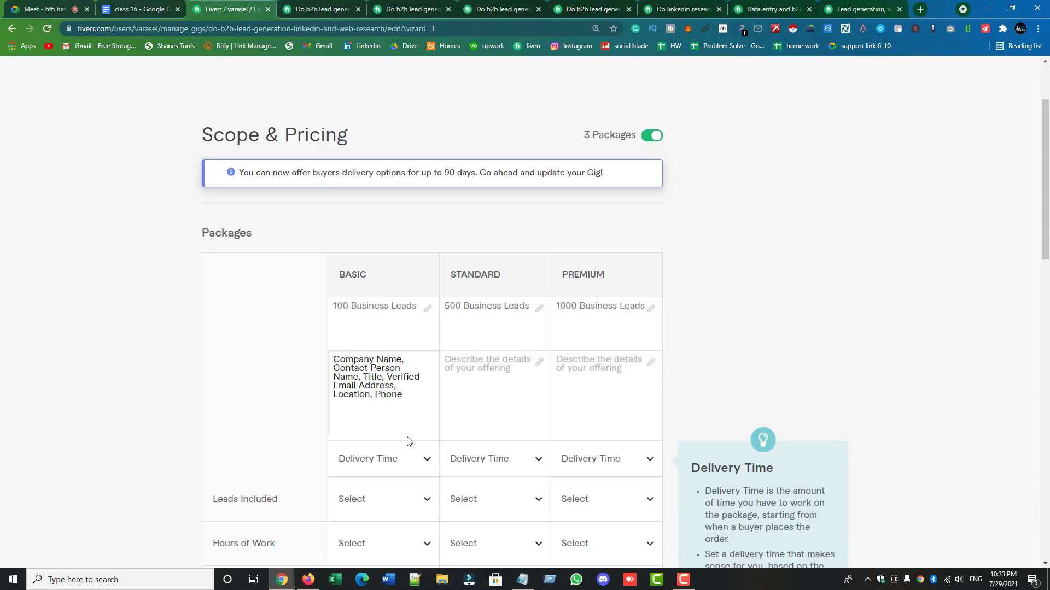
{"action": "type", "text": "Web "}
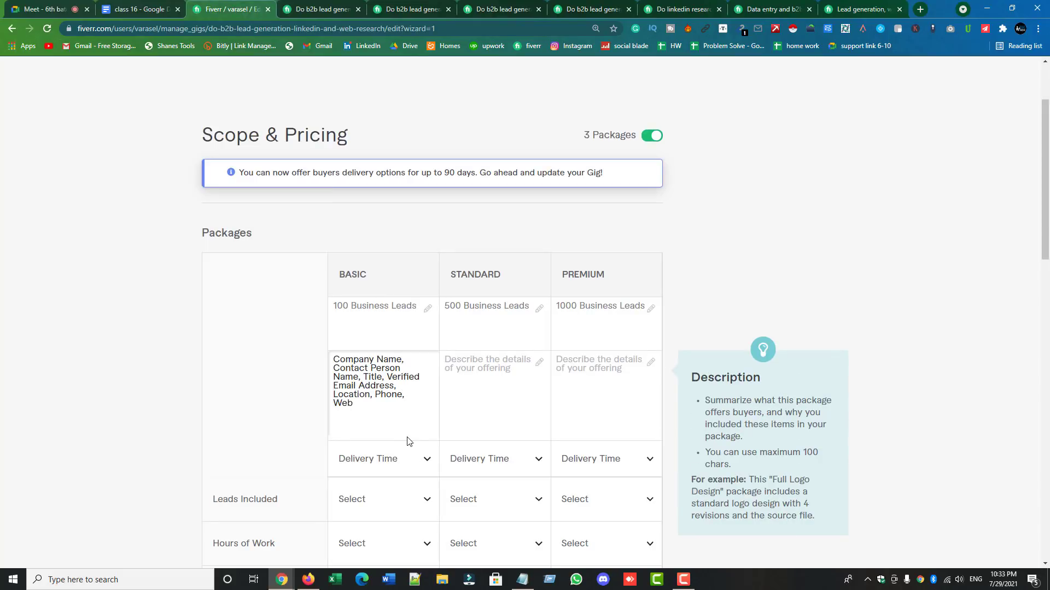
{"action": "type", "text": "site URL"}
- Copy the whole Basic description into the Standard and Premium packages' descriptions
{"action": "left_click_drag", "start_coordinate": [405, 405], "coordinate": [323, 361]}
{"action": "right_click", "coordinate": [348, 360]}
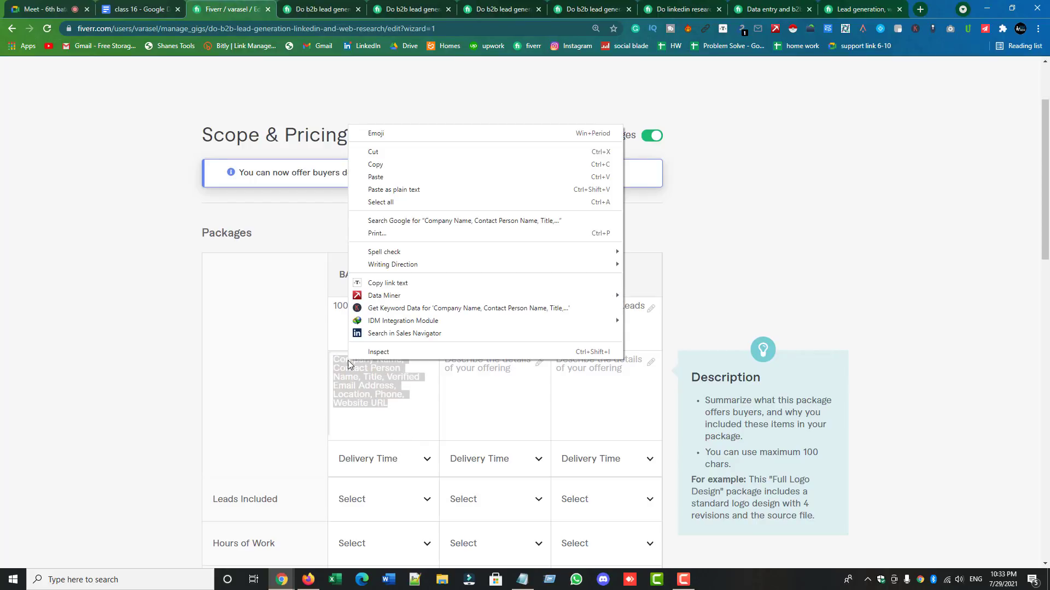
{"action": "left_click", "coordinate": [376, 165]}
{"action": "left_click", "coordinate": [461, 367]}
{"action": "right_click", "coordinate": [480, 353]}
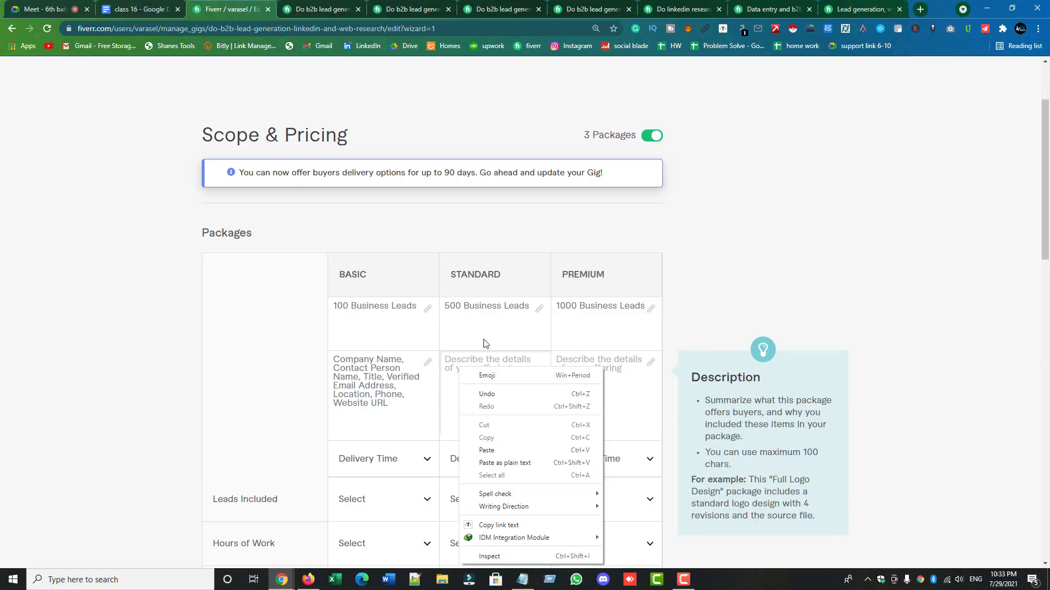
{"action": "left_click", "coordinate": [490, 450]}
{"action": "left_click", "coordinate": [590, 377]}
{"action": "right_click", "coordinate": [594, 358]}
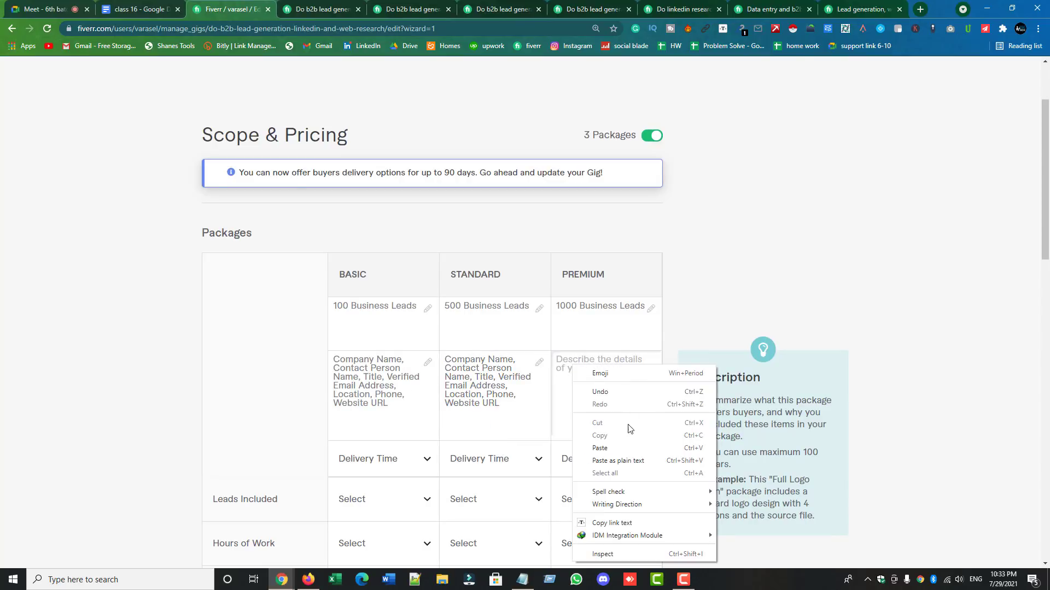
{"action": "left_click", "coordinate": [614, 450]}
{"action": "left_click", "coordinate": [336, 359]}
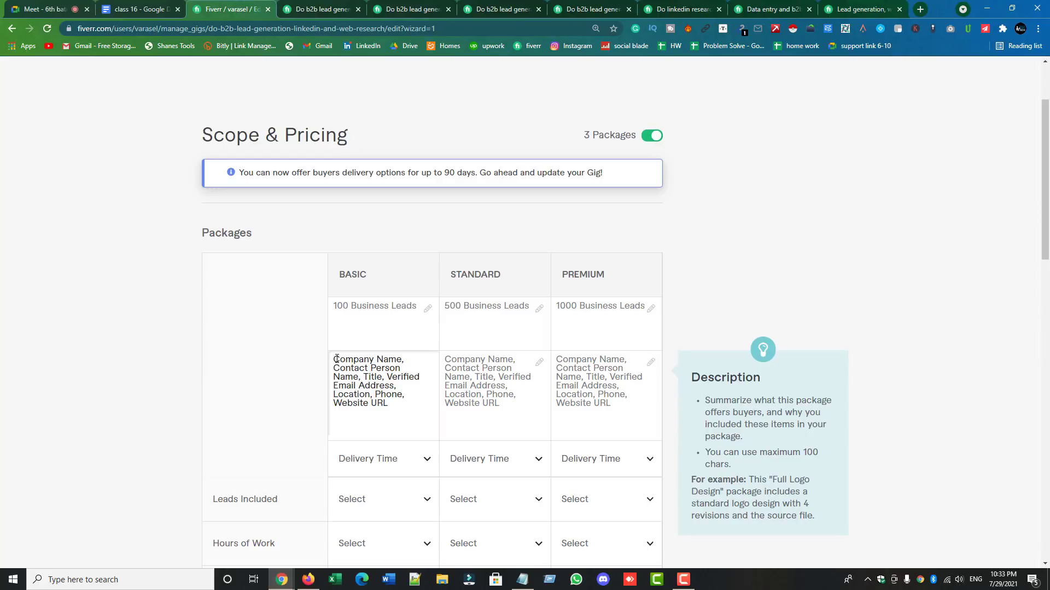
{"action": "type", "text": "100 Qu"}
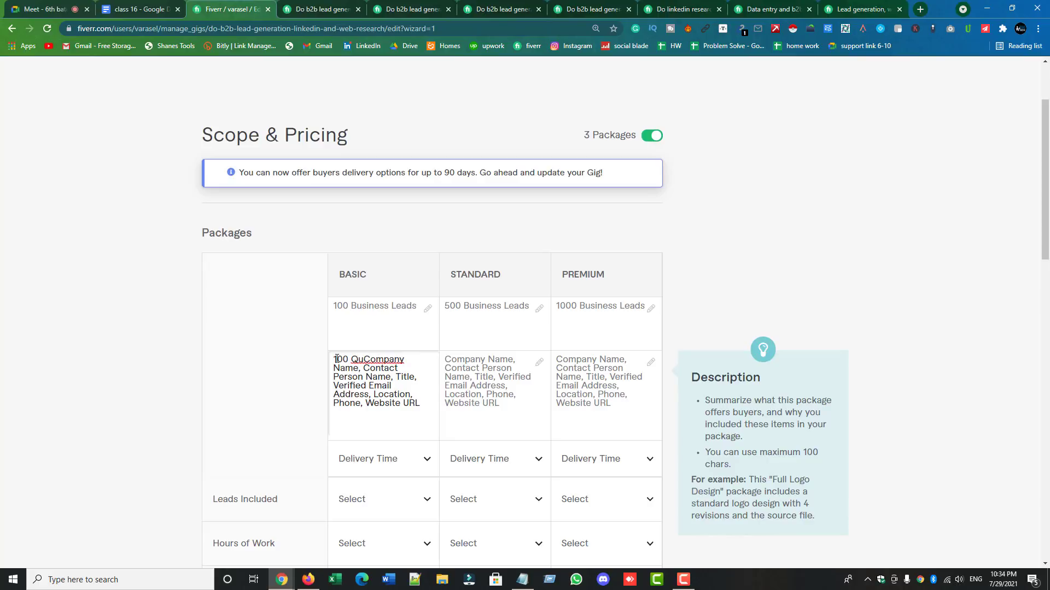
{"action": "key", "text": "BackSpace"}
{"action": "key", "text": "BackSpace"}
{"action": "key", "text": "BackSpace"}
{"action": "key", "text": "BackSpace"}
{"action": "key", "text": "BackSpace"}
{"action": "key", "text": "BackSpace"}
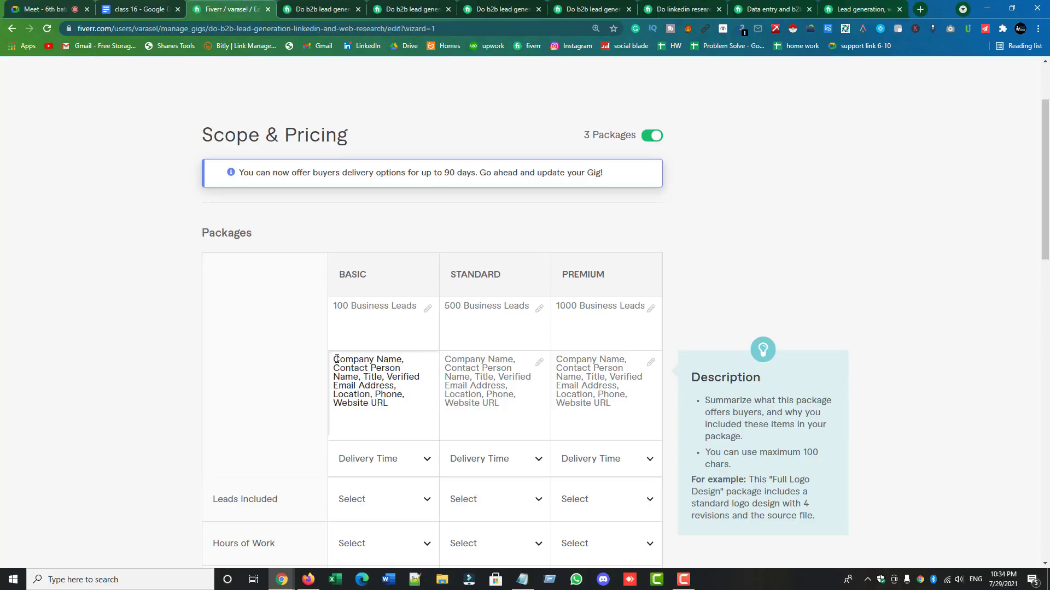
- Examine the Basic package's delivery time, price and inclusions in the first three competing gigs
{"action": "scroll", "coordinate": [466, 356], "scroll_direction": "down", "scroll_amount": 1}
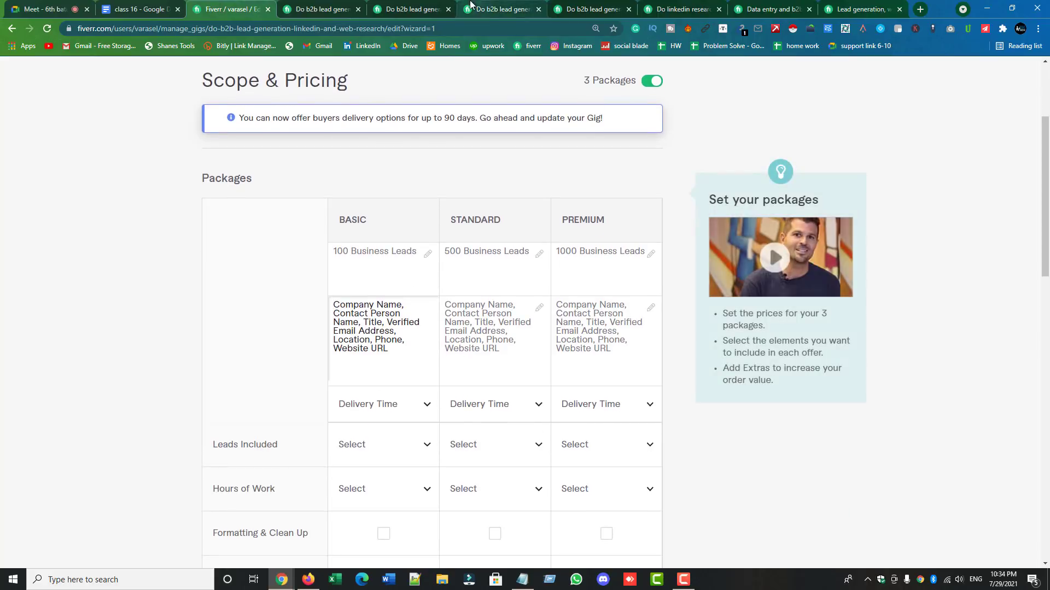
{"action": "left_click", "coordinate": [319, 9]}
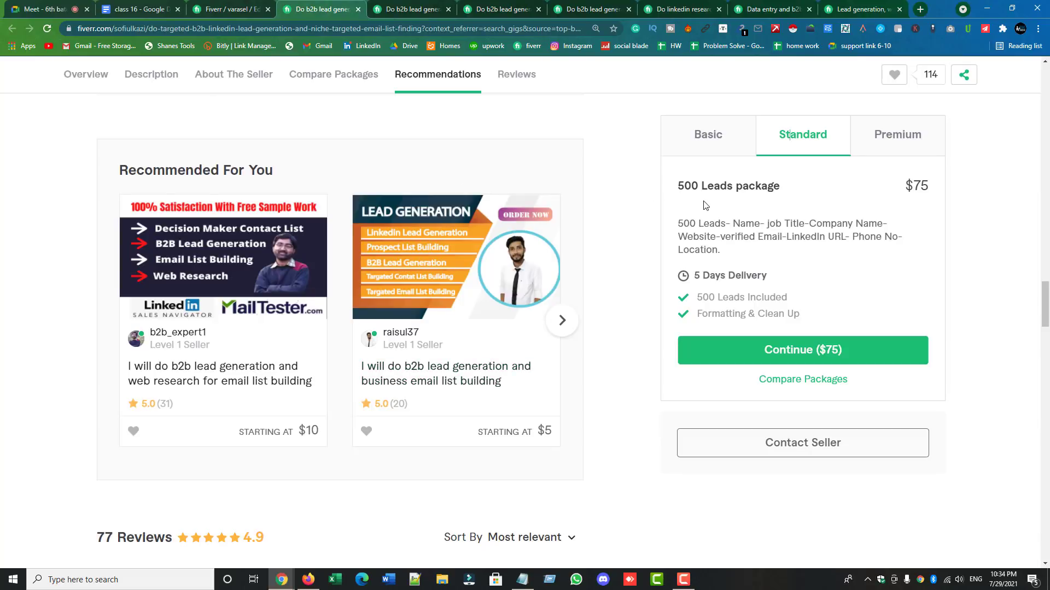
{"action": "left_click", "coordinate": [706, 150]}
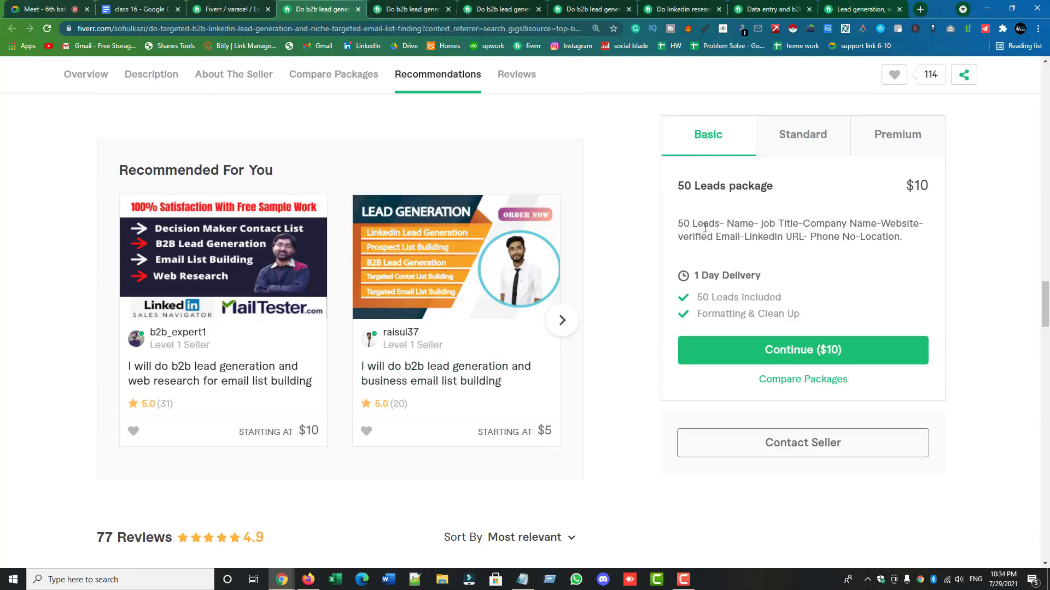
{"action": "left_click", "coordinate": [410, 9]}
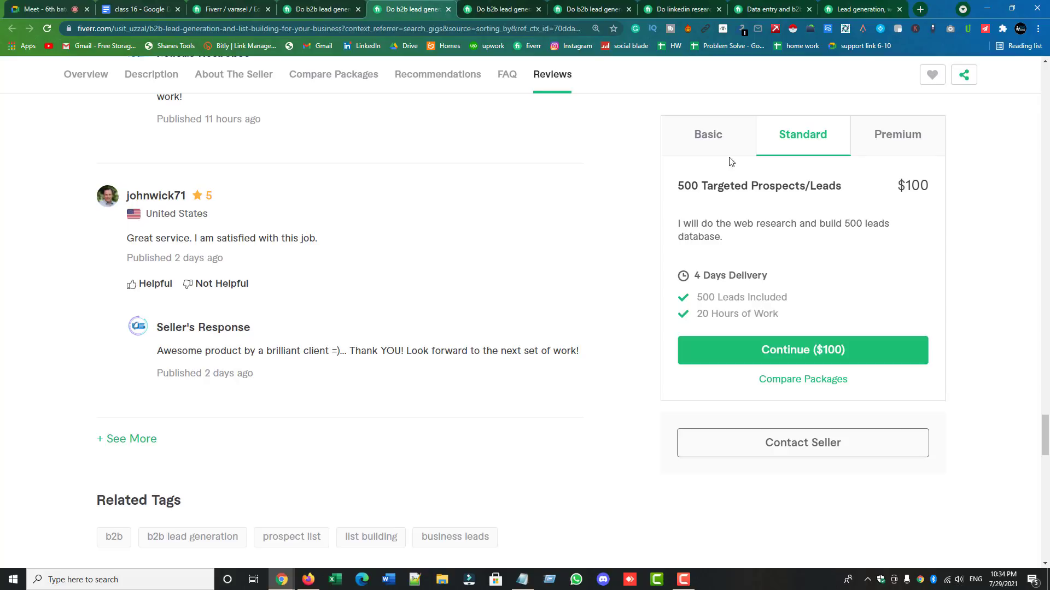
{"action": "left_click", "coordinate": [714, 134]}
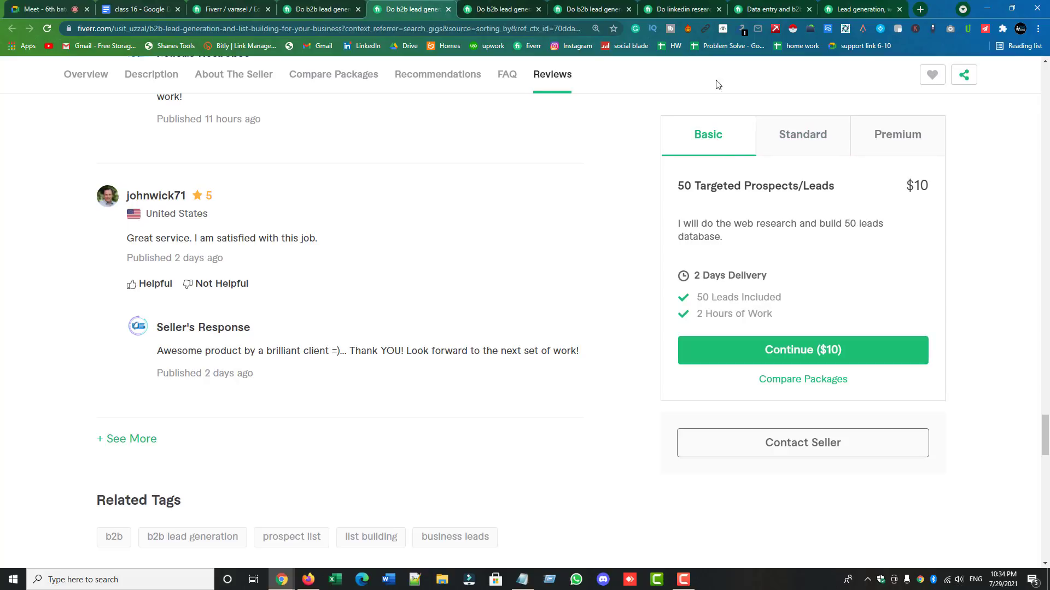
{"action": "left_click", "coordinate": [514, 7]}
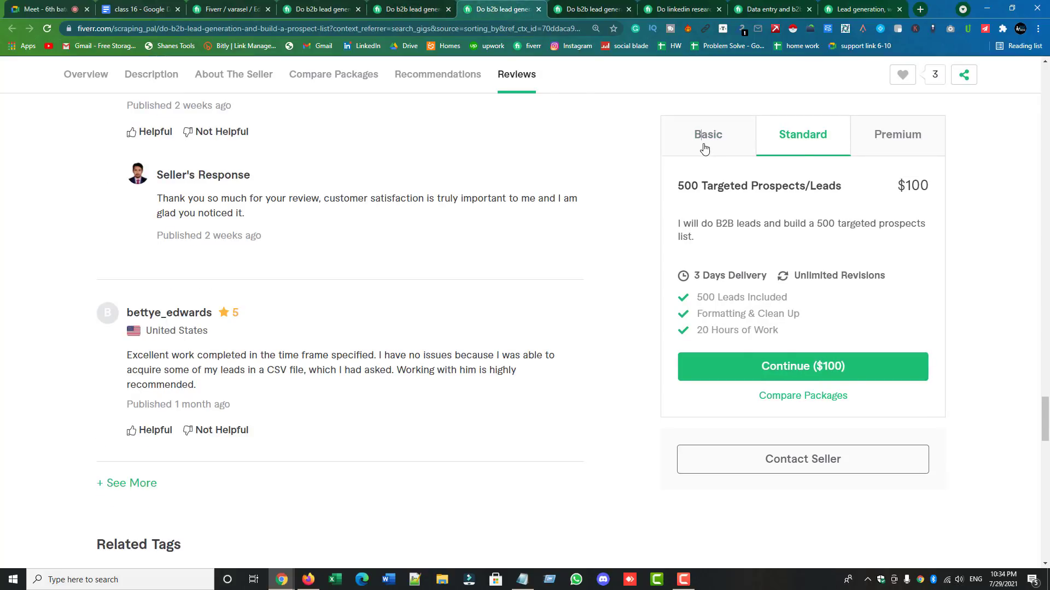
{"action": "left_click", "coordinate": [704, 146]}
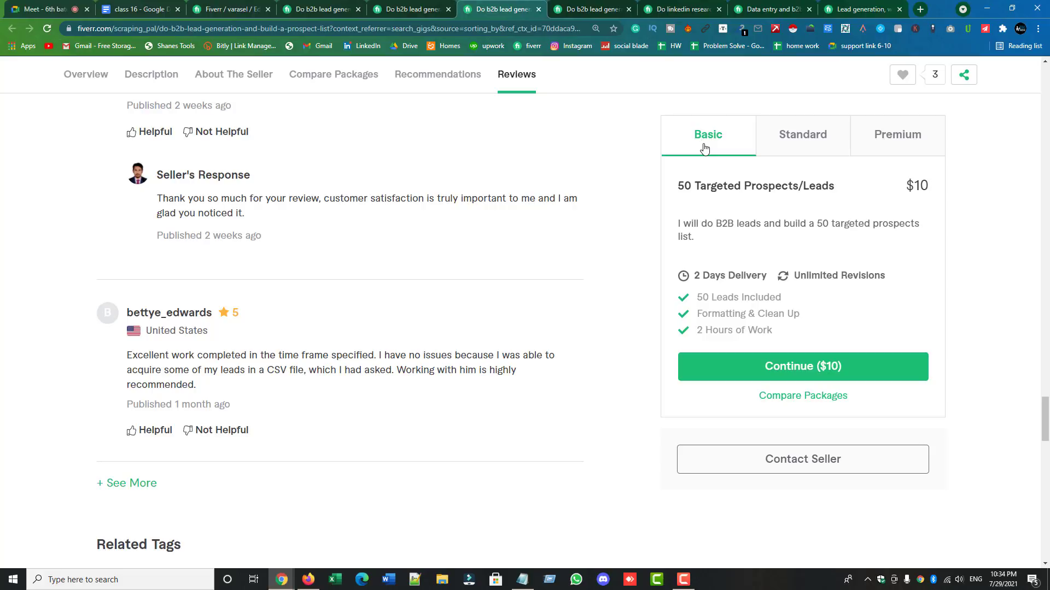
- Review the open competitor gig's Standard package and the Basic package of the next competitor's targeted lead generation gig
{"action": "left_click", "coordinate": [781, 138]}
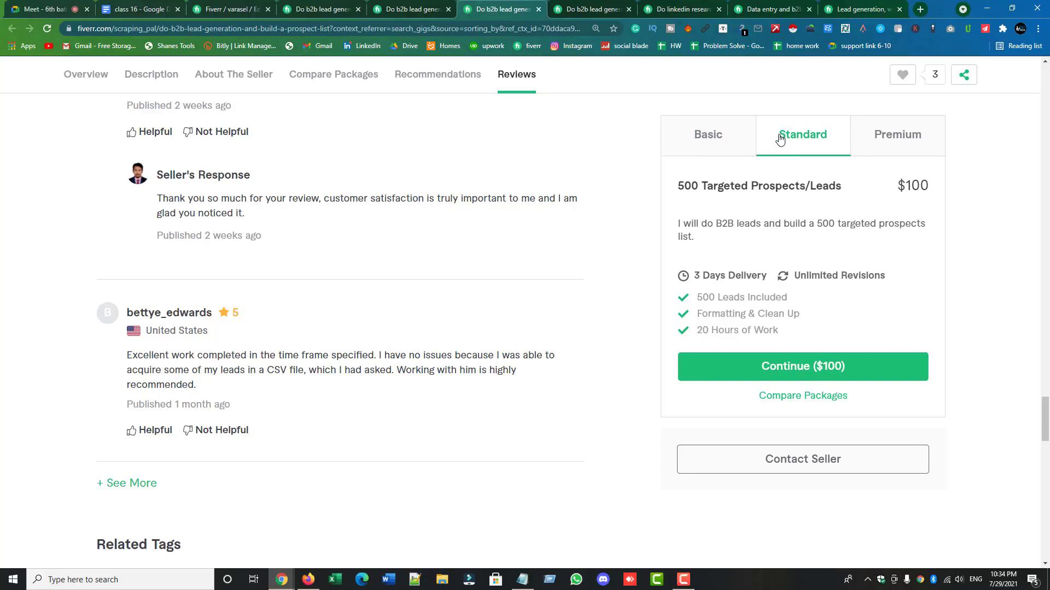
{"action": "left_click", "coordinate": [593, 10]}
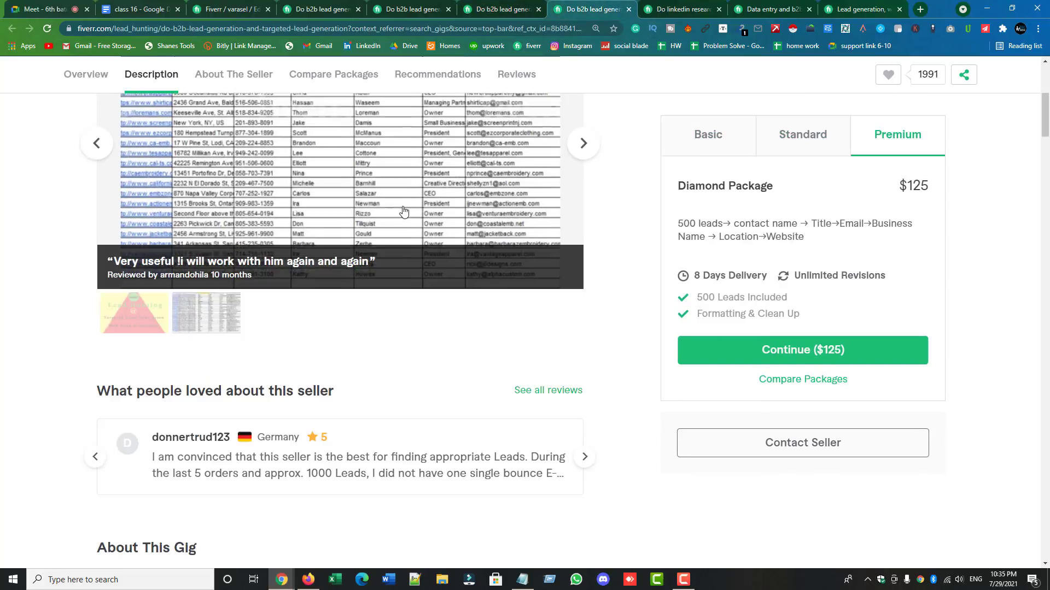
{"action": "scroll", "coordinate": [404, 210], "scroll_direction": "up", "scroll_amount": 5}
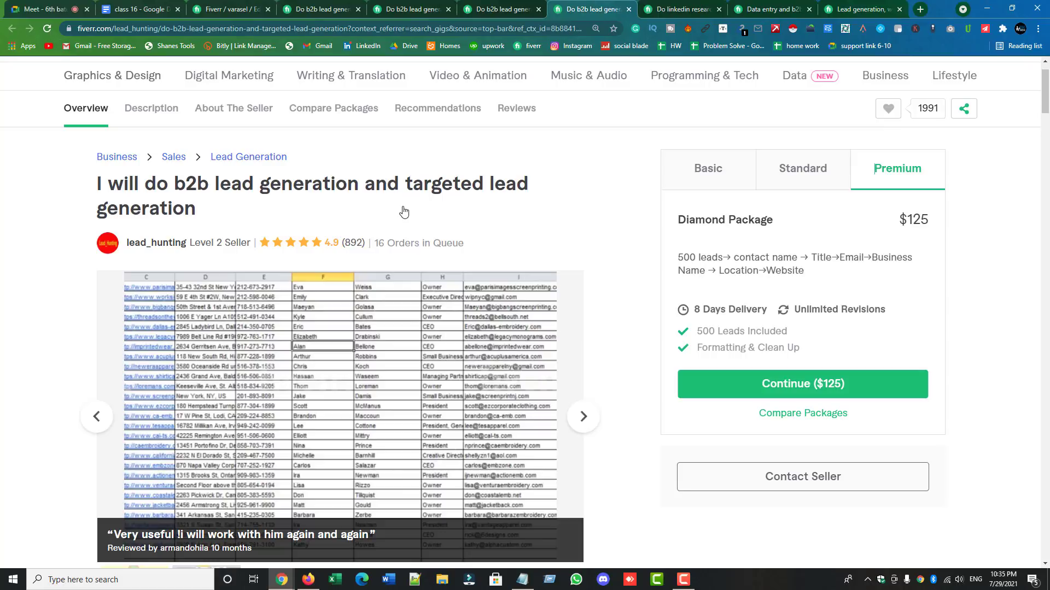
{"action": "left_click", "coordinate": [700, 186]}
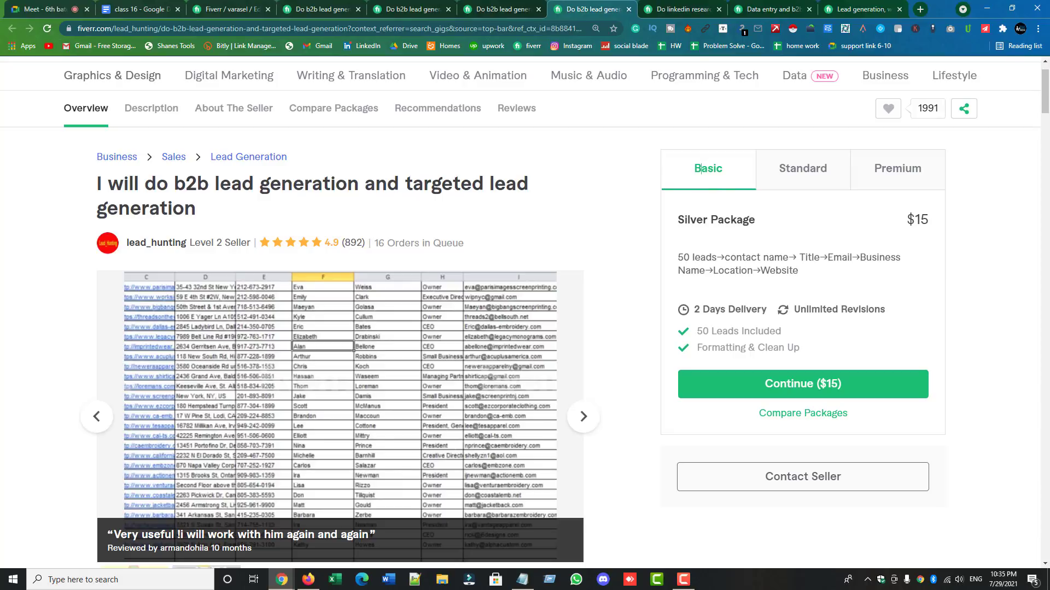
- Return to the gig editor and set the delivery time to 2 days for the Basic package and 4 days for Standard
{"action": "left_click", "coordinate": [230, 10]}
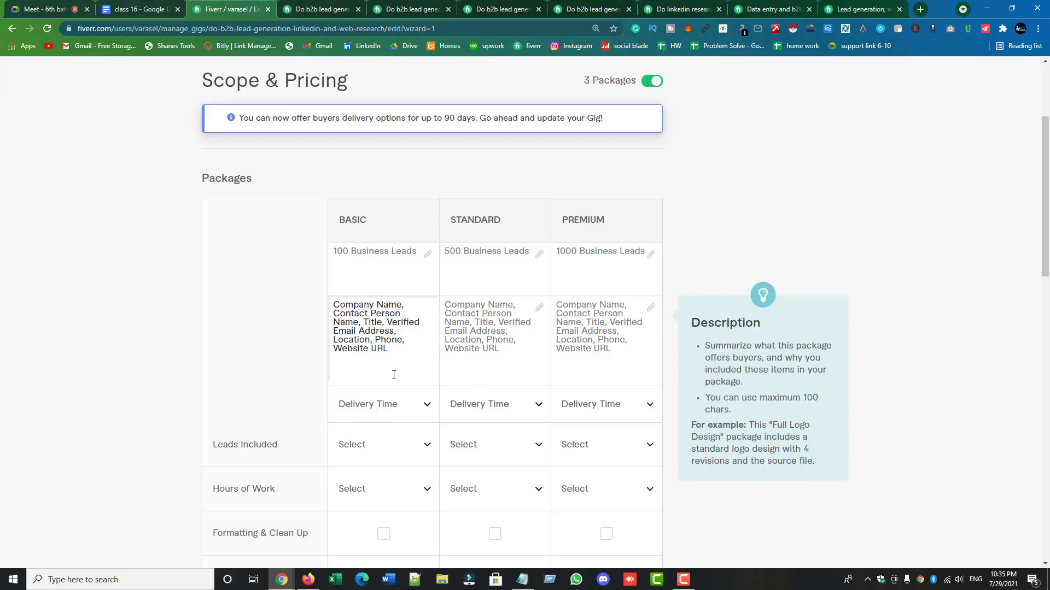
{"action": "left_click", "coordinate": [395, 409]}
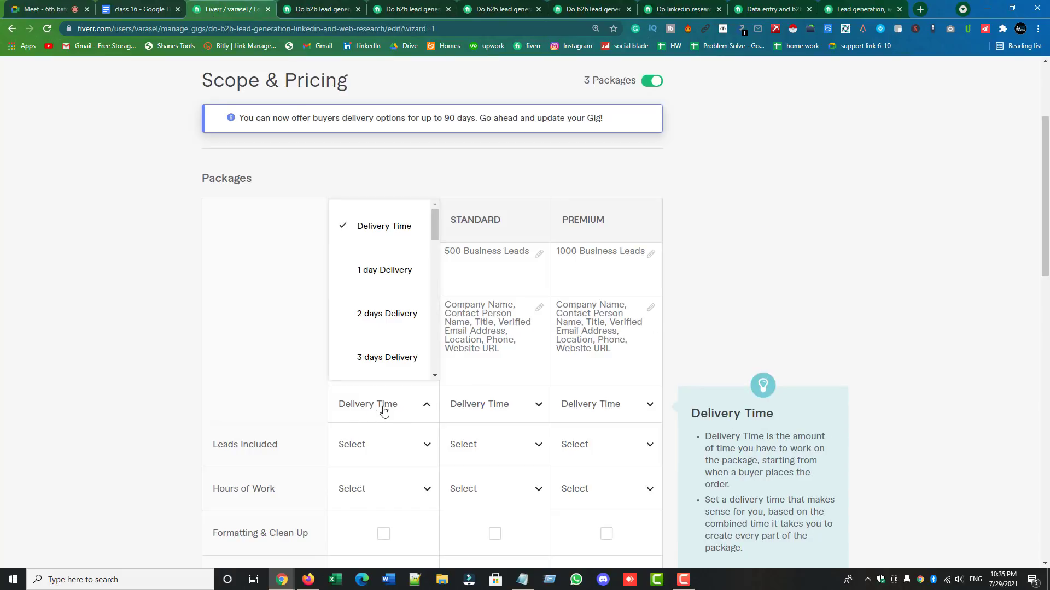
{"action": "left_click", "coordinate": [375, 313]}
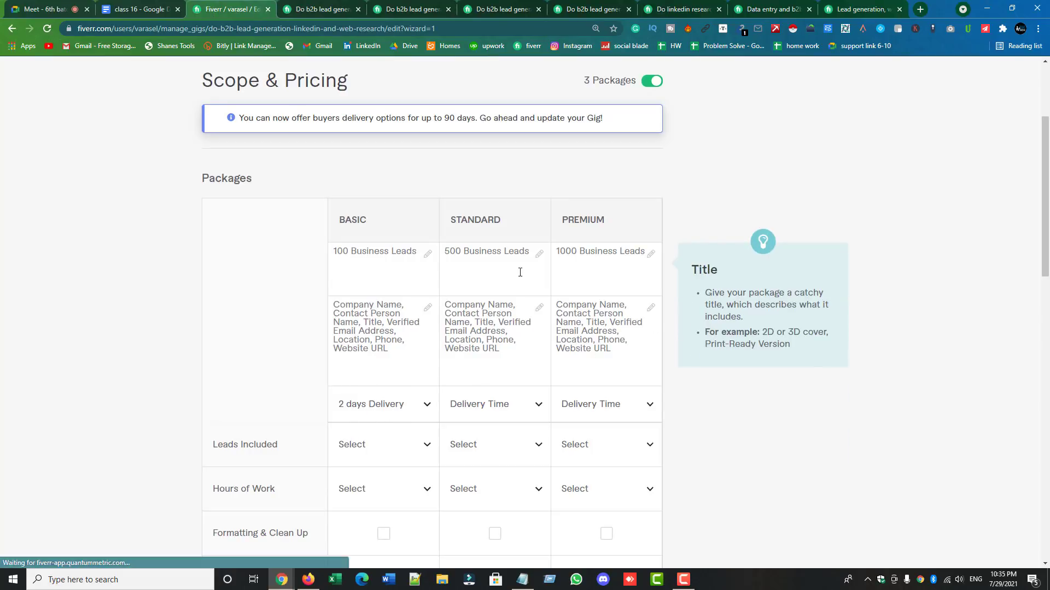
{"action": "left_click", "coordinate": [483, 405]}
{"action": "scroll", "coordinate": [468, 317], "scroll_direction": "down", "scroll_amount": 1}
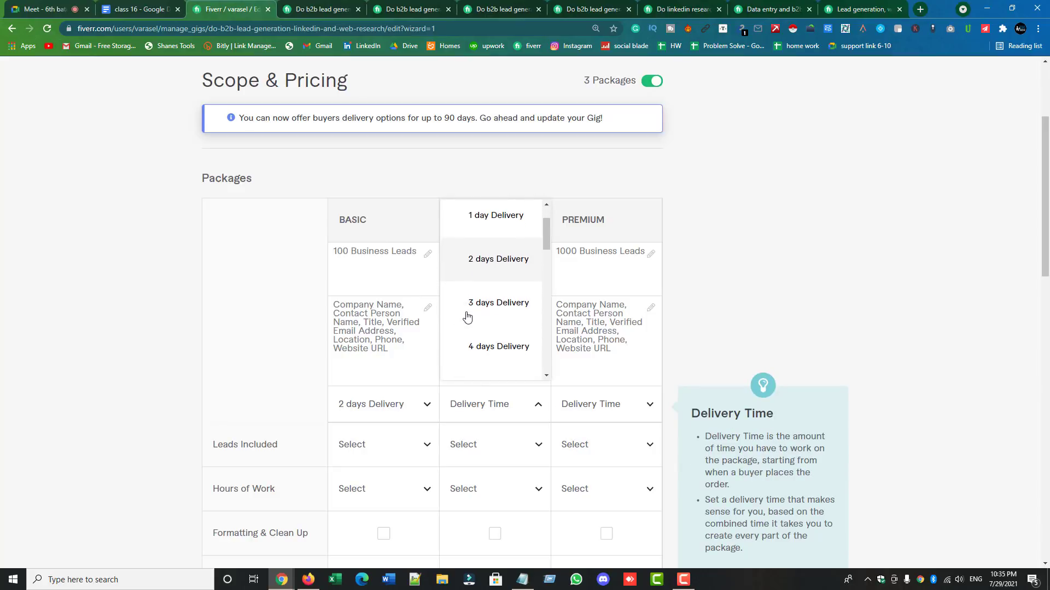
{"action": "scroll", "coordinate": [480, 328], "scroll_direction": "up", "scroll_amount": 1}
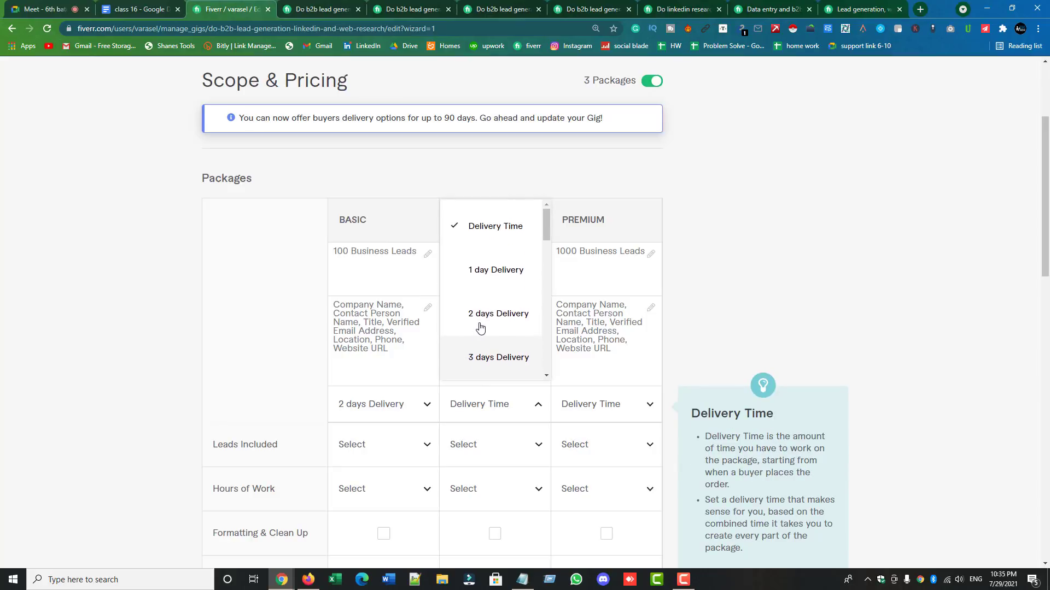
{"action": "scroll", "coordinate": [480, 334], "scroll_direction": "down", "scroll_amount": 1}
{"action": "left_click", "coordinate": [486, 344]}
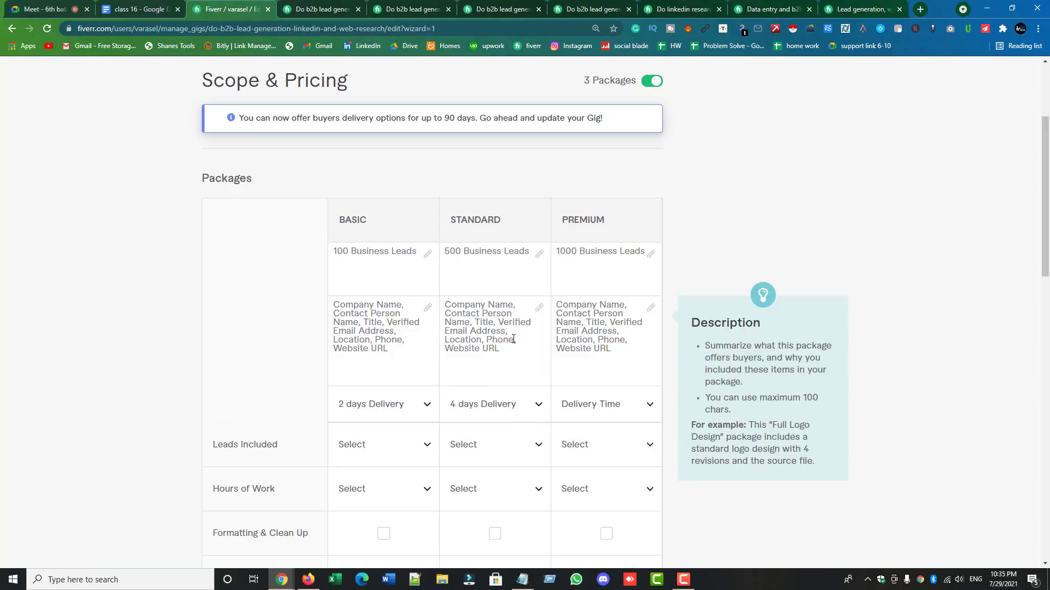
- Set the Premium package's delivery time to 7 days
{"action": "left_click", "coordinate": [621, 409]}
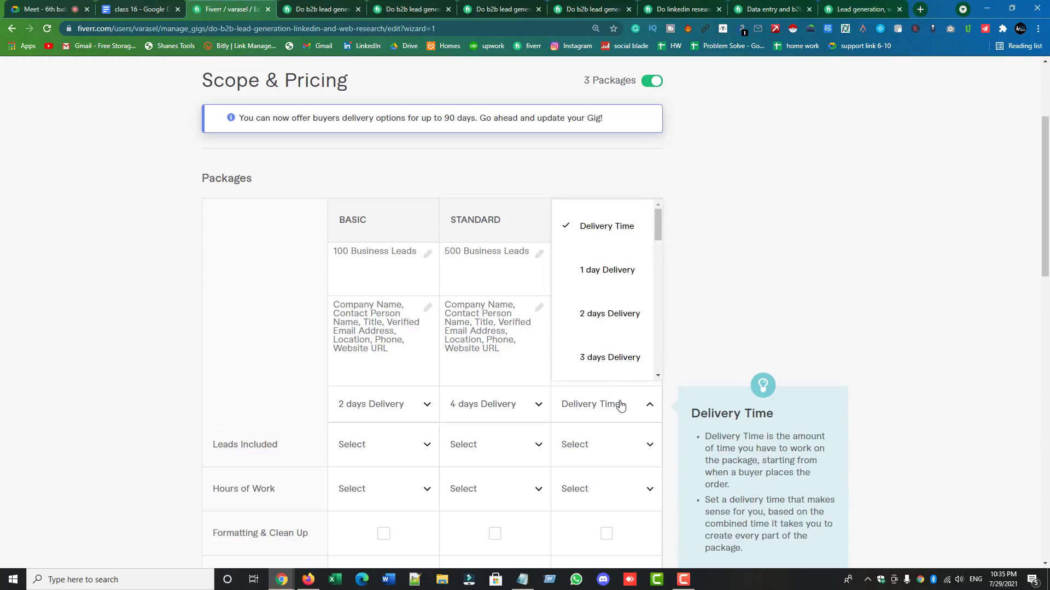
{"action": "scroll", "coordinate": [611, 317], "scroll_direction": "down", "scroll_amount": 8}
{"action": "scroll", "coordinate": [611, 319], "scroll_direction": "up", "scroll_amount": 5}
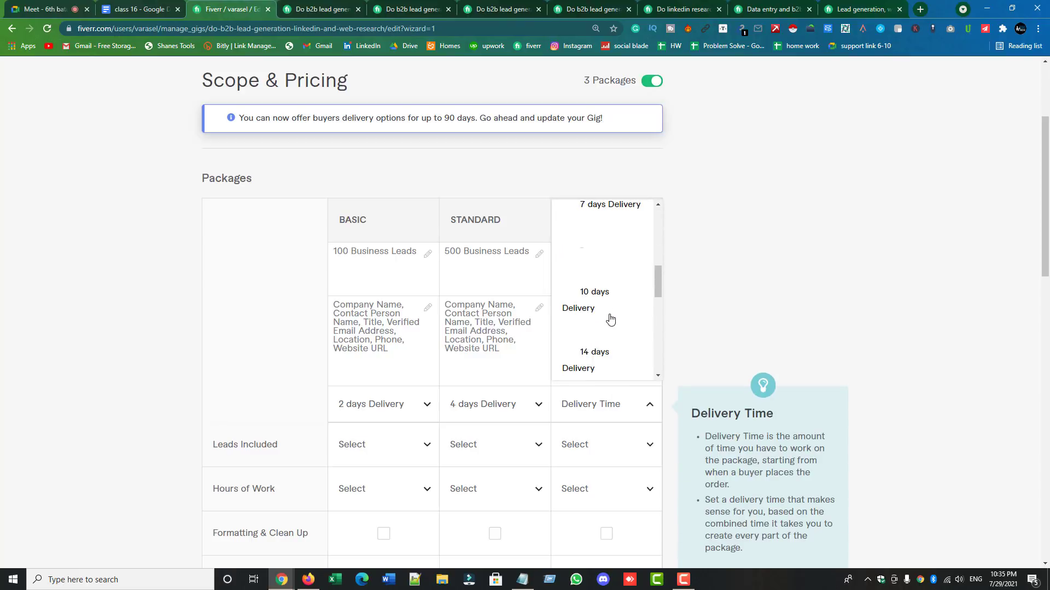
{"action": "left_click", "coordinate": [610, 266]}
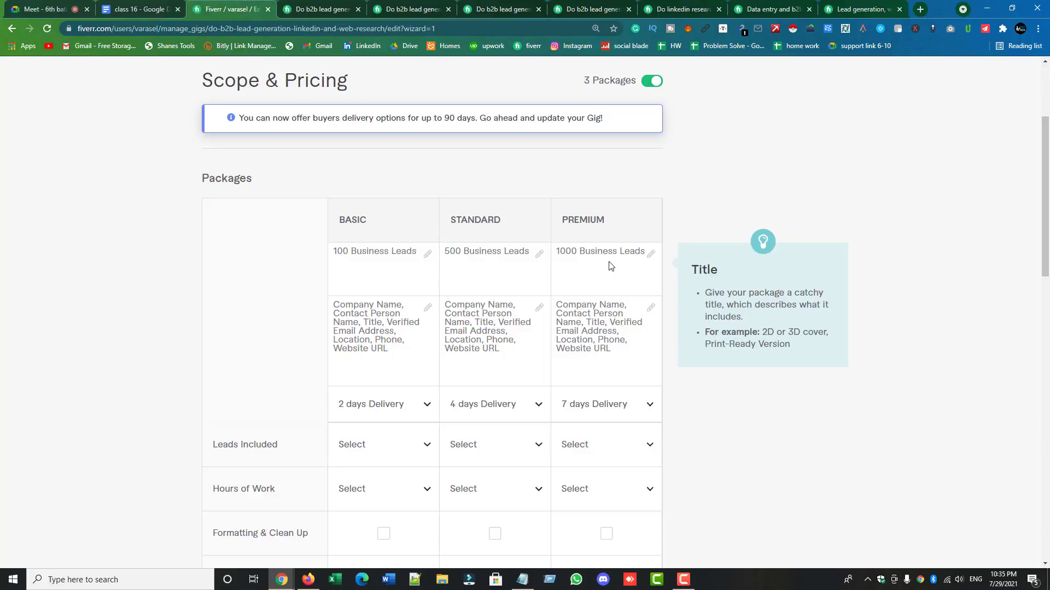
- Set Leads Included to 100 for the Basic package and 500 for the Standard package
{"action": "left_click", "coordinate": [374, 449]}
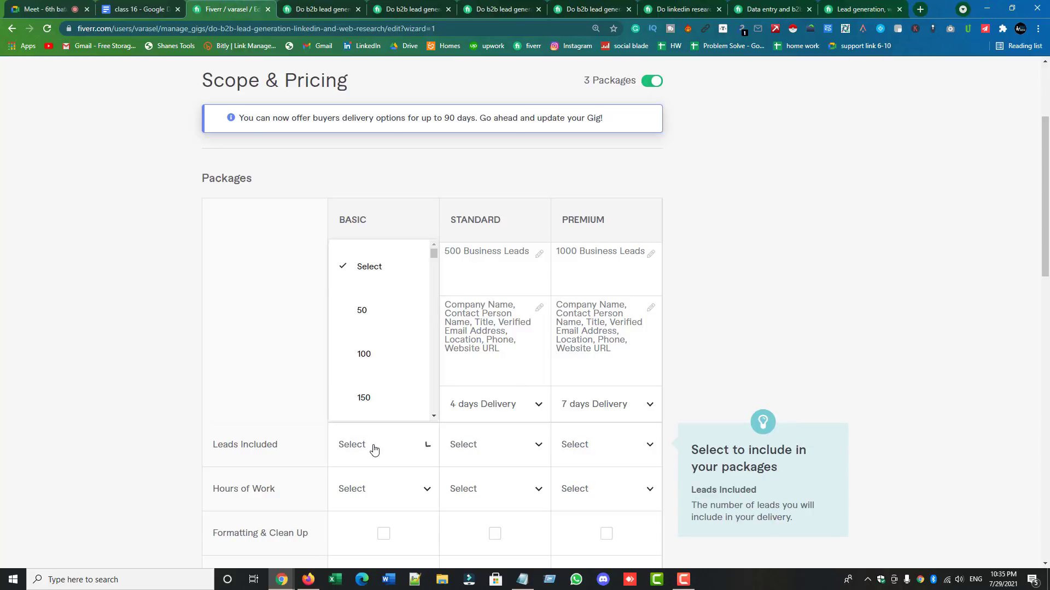
{"action": "left_click", "coordinate": [387, 352]}
{"action": "left_click", "coordinate": [486, 445]}
{"action": "scroll", "coordinate": [477, 349], "scroll_direction": "down", "scroll_amount": 5}
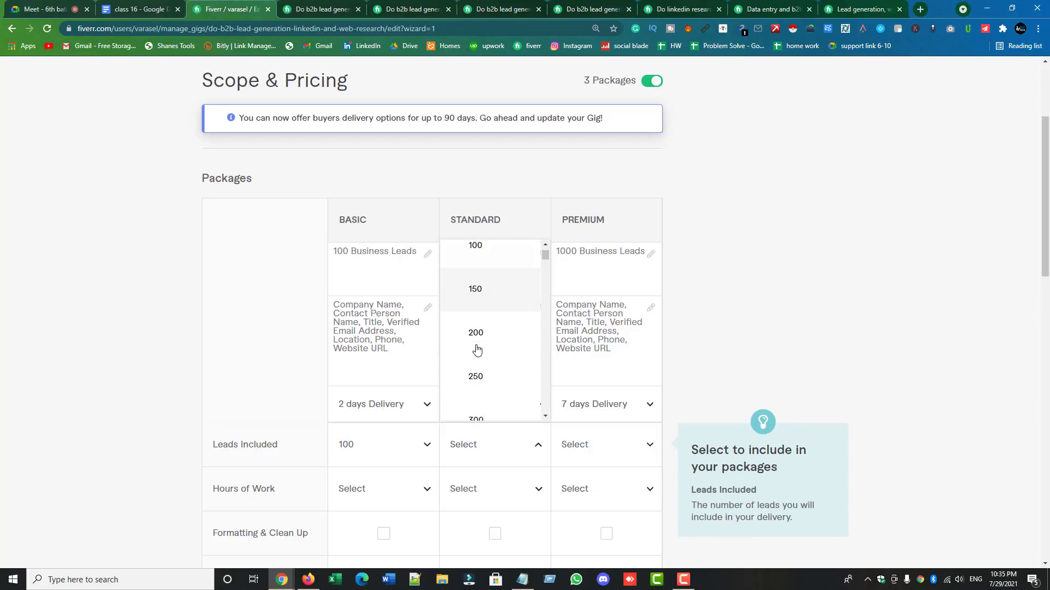
{"action": "scroll", "coordinate": [478, 350], "scroll_direction": "down", "scroll_amount": 1}
{"action": "left_click", "coordinate": [475, 375]}
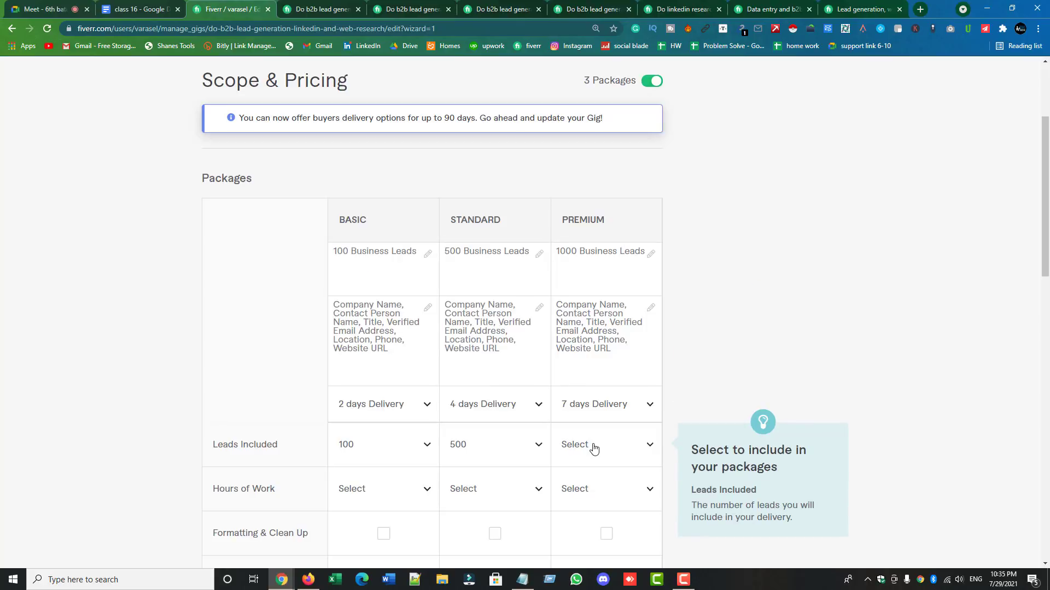
- Set Leads Included to 1000 for the Premium package
{"action": "left_click", "coordinate": [593, 444]}
{"action": "scroll", "coordinate": [594, 347], "scroll_direction": "down", "scroll_amount": 7}
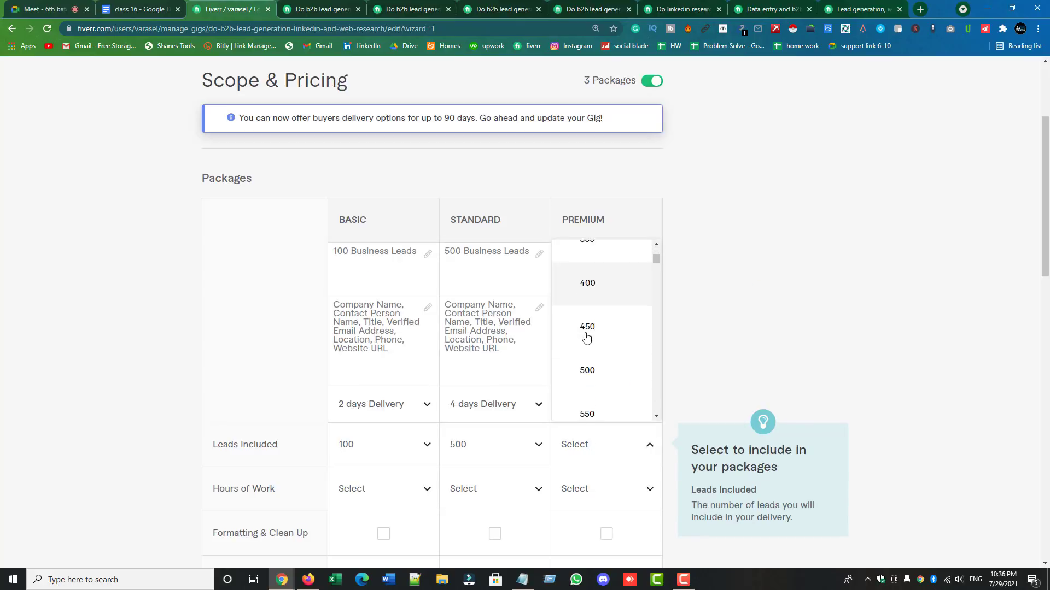
{"action": "scroll", "coordinate": [593, 346], "scroll_direction": "down", "scroll_amount": 7}
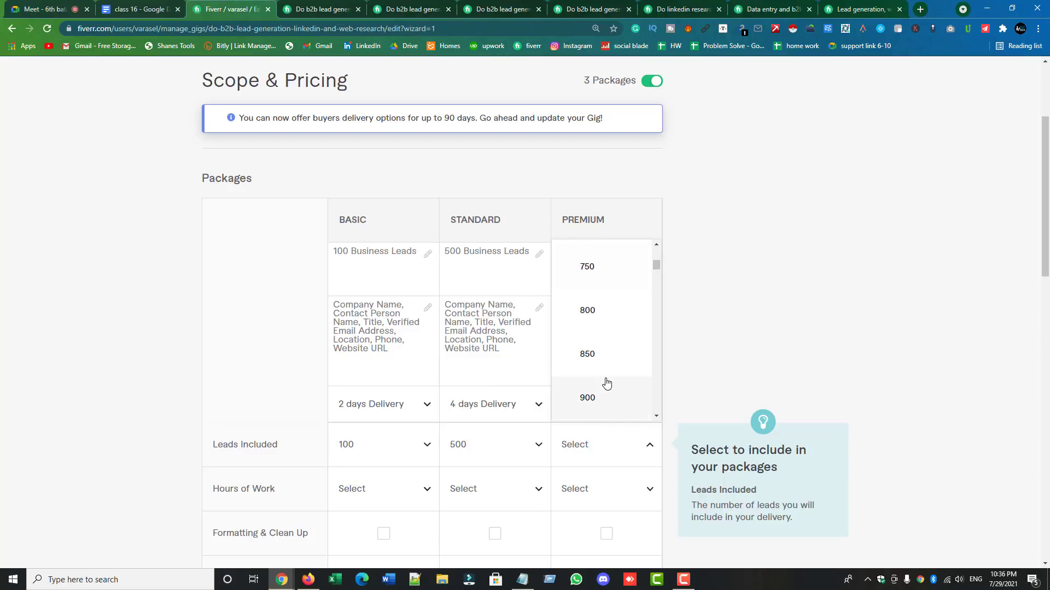
{"action": "left_click", "coordinate": [602, 377]}
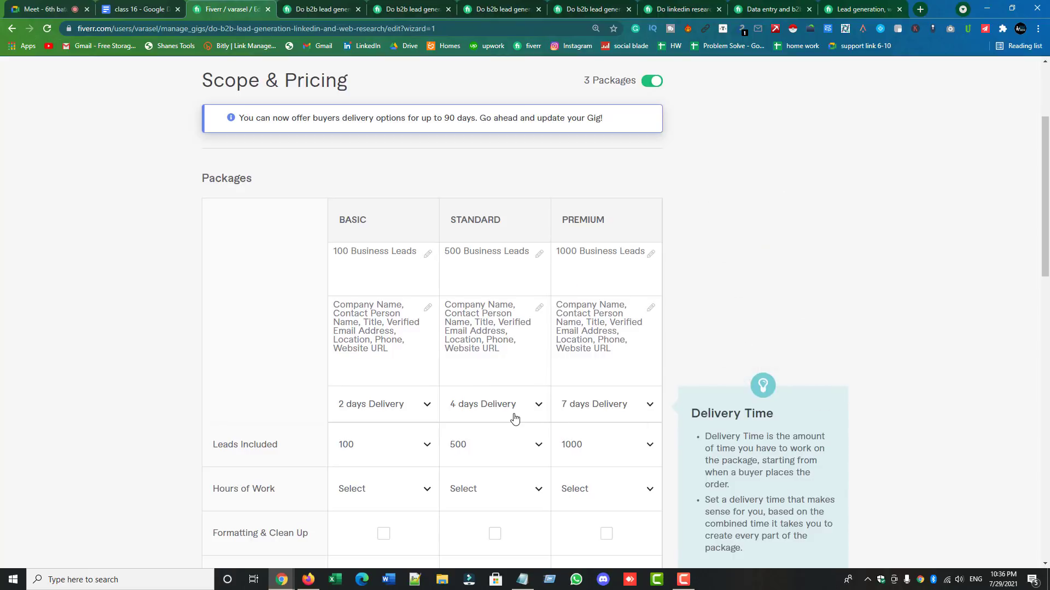
- Include Formatting & Clean Up in the Basic, Standard and Premium packages
{"action": "scroll", "coordinate": [398, 405], "scroll_direction": "down", "scroll_amount": 3}
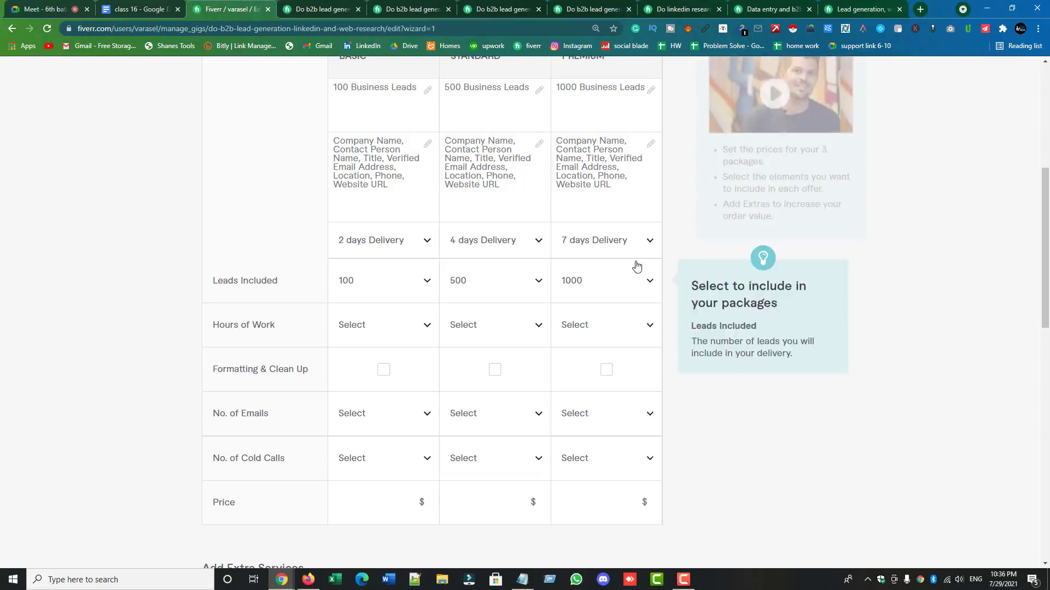
{"action": "scroll", "coordinate": [582, 288], "scroll_direction": "up", "scroll_amount": 3}
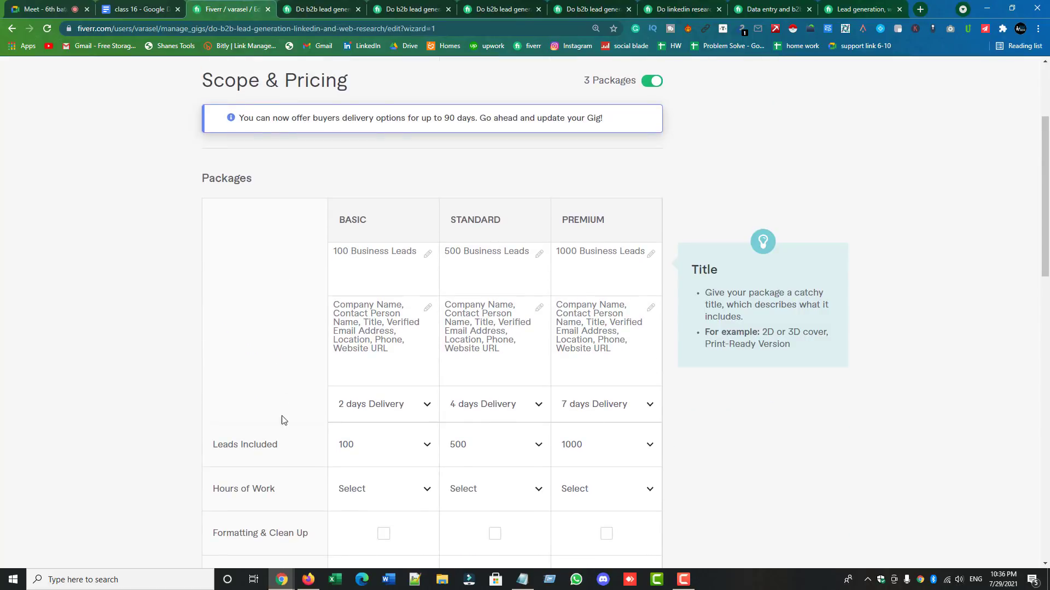
{"action": "scroll", "coordinate": [335, 418], "scroll_direction": "down", "scroll_amount": 2}
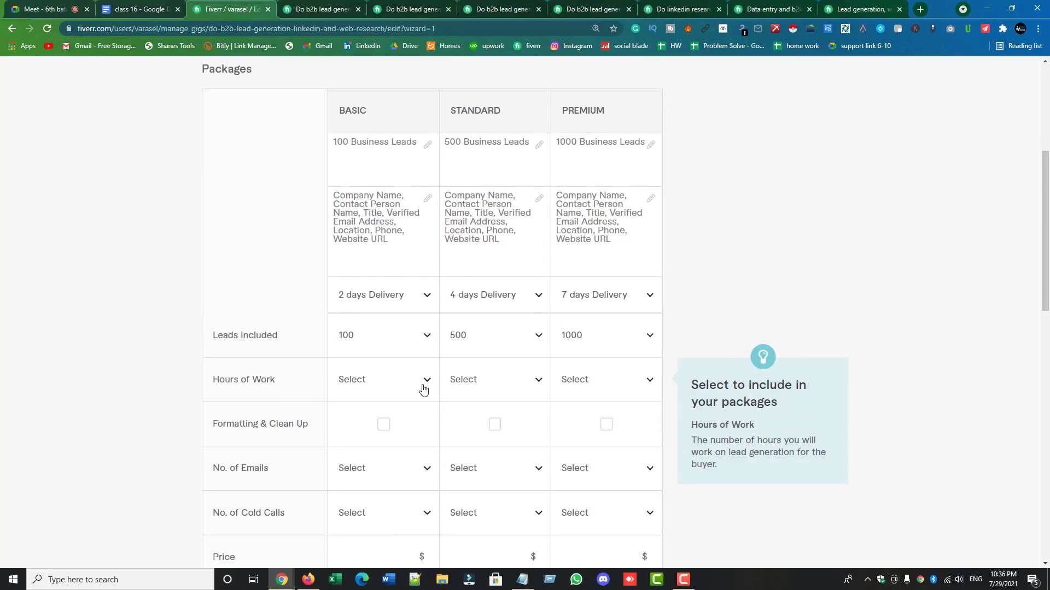
{"action": "scroll", "coordinate": [443, 364], "scroll_direction": "up", "scroll_amount": 2}
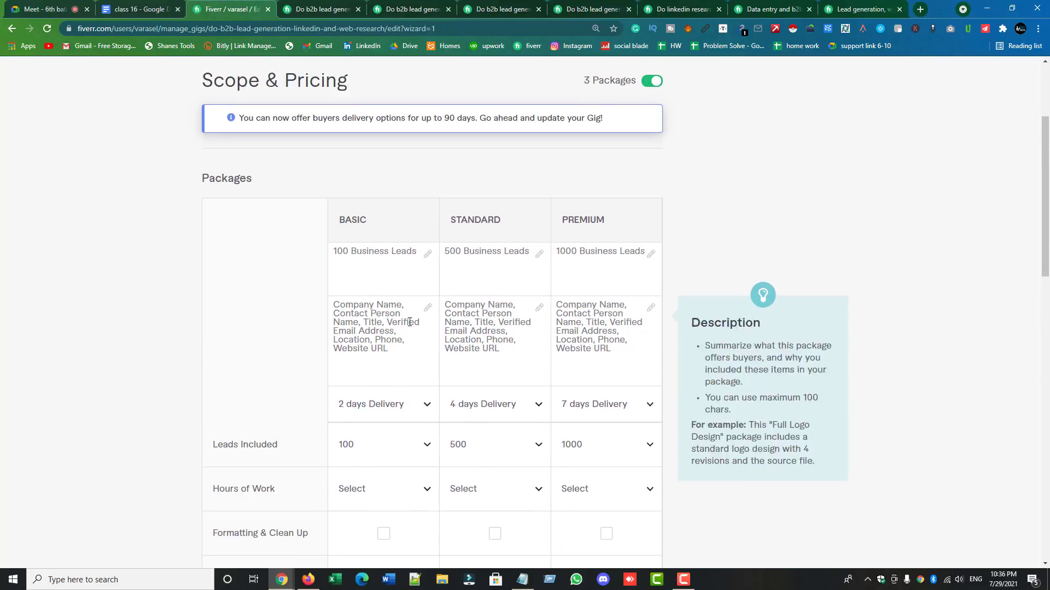
{"action": "scroll", "coordinate": [401, 354], "scroll_direction": "down", "scroll_amount": 3}
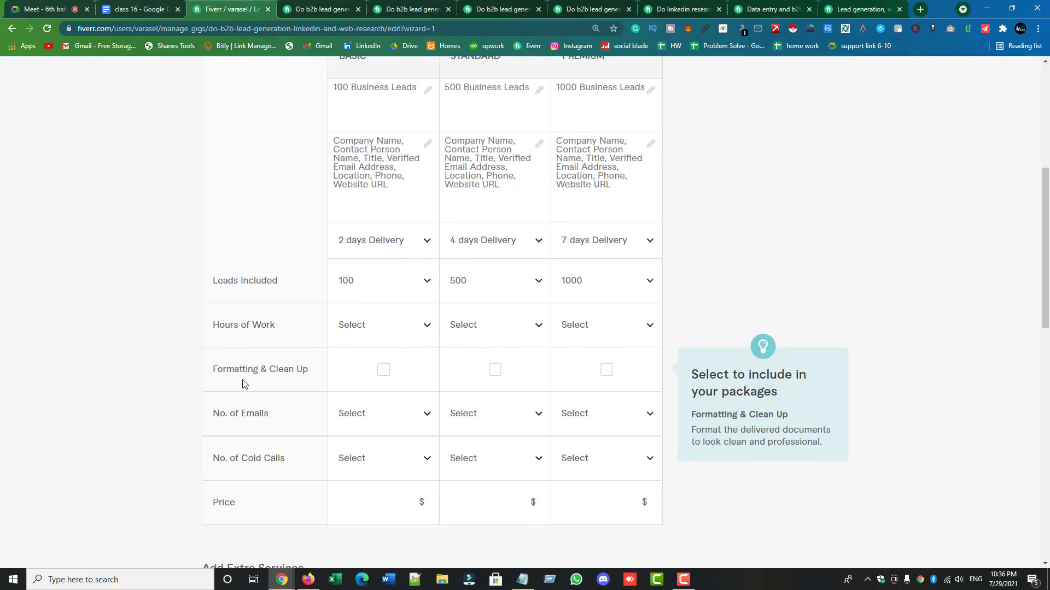
{"action": "left_click", "coordinate": [382, 370]}
{"action": "left_click", "coordinate": [494, 370]}
{"action": "left_click", "coordinate": [607, 372]}
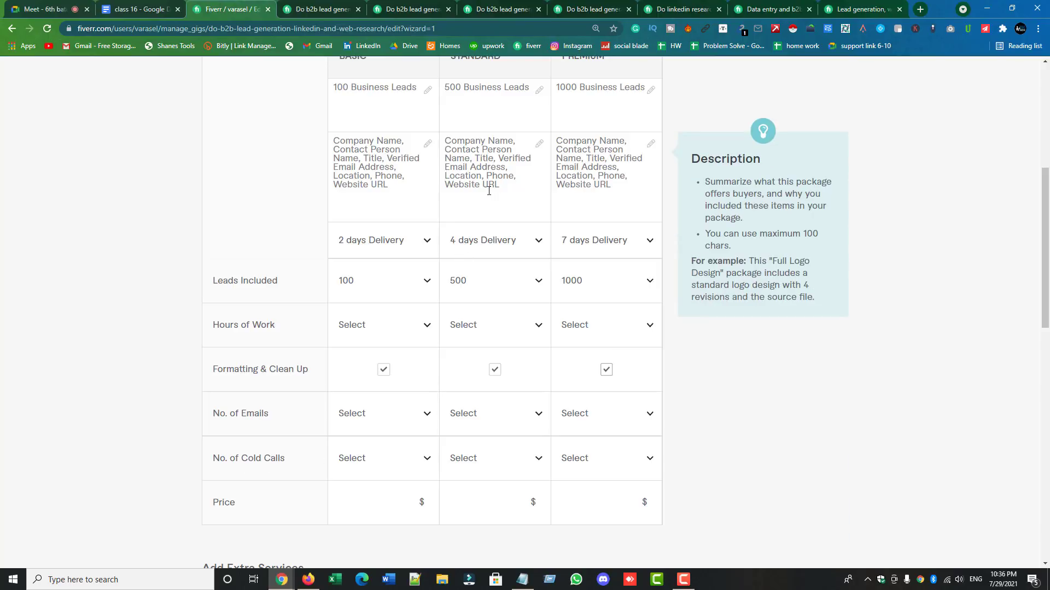
{"action": "left_click_drag", "start_coordinate": [515, 176], "coordinate": [489, 175]}
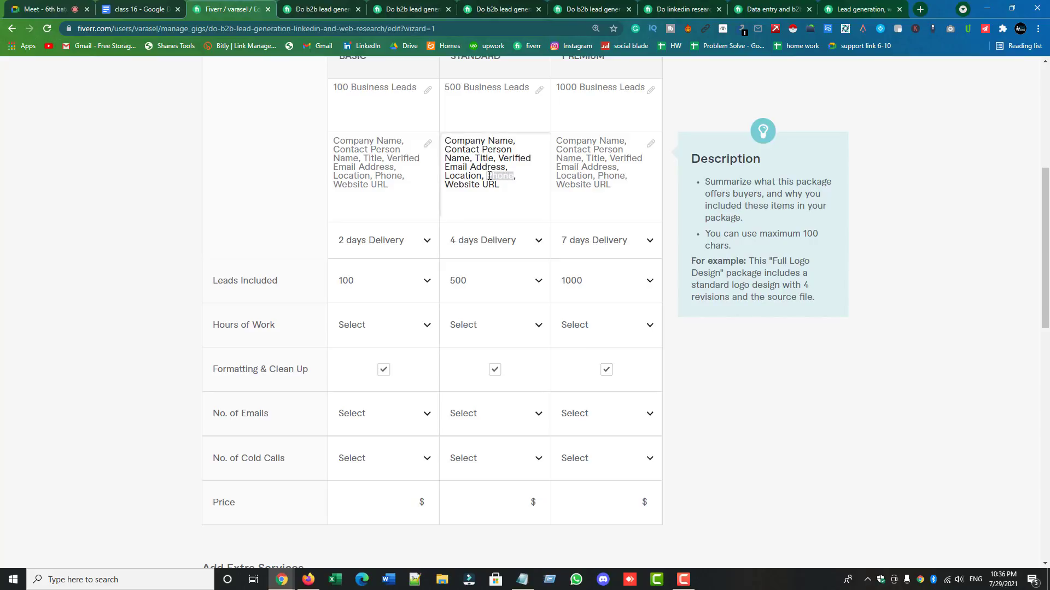
{"action": "left_click", "coordinate": [367, 500]}
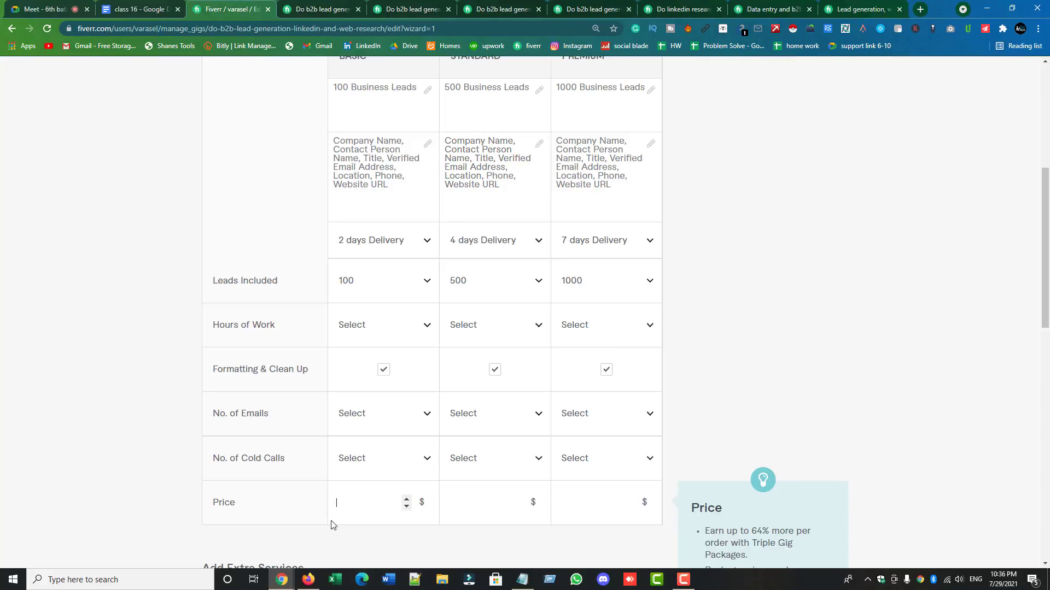
{"action": "scroll", "coordinate": [358, 511], "scroll_direction": "up", "scroll_amount": 3}
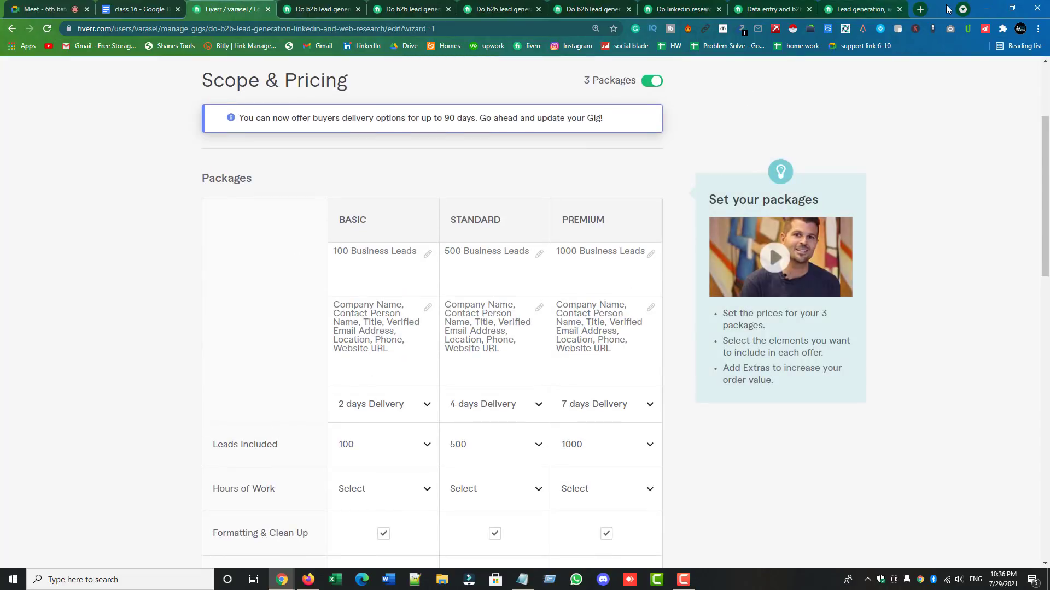
- Open Google's online calculator in a new browser tab by searching for "calculator"
{"action": "left_click", "coordinate": [924, 9]}
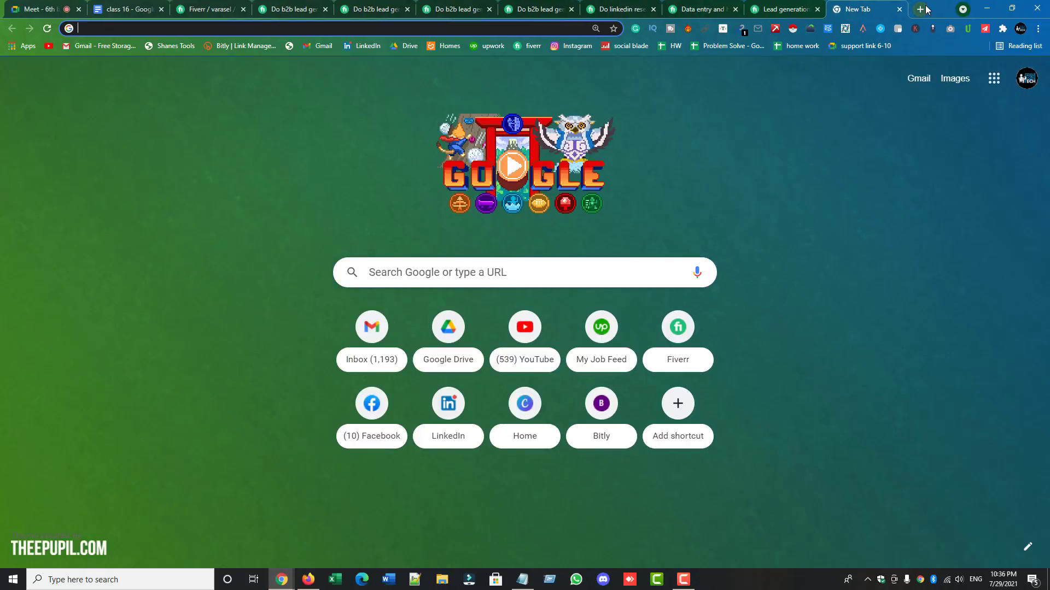
{"action": "type", "text": "ca"}
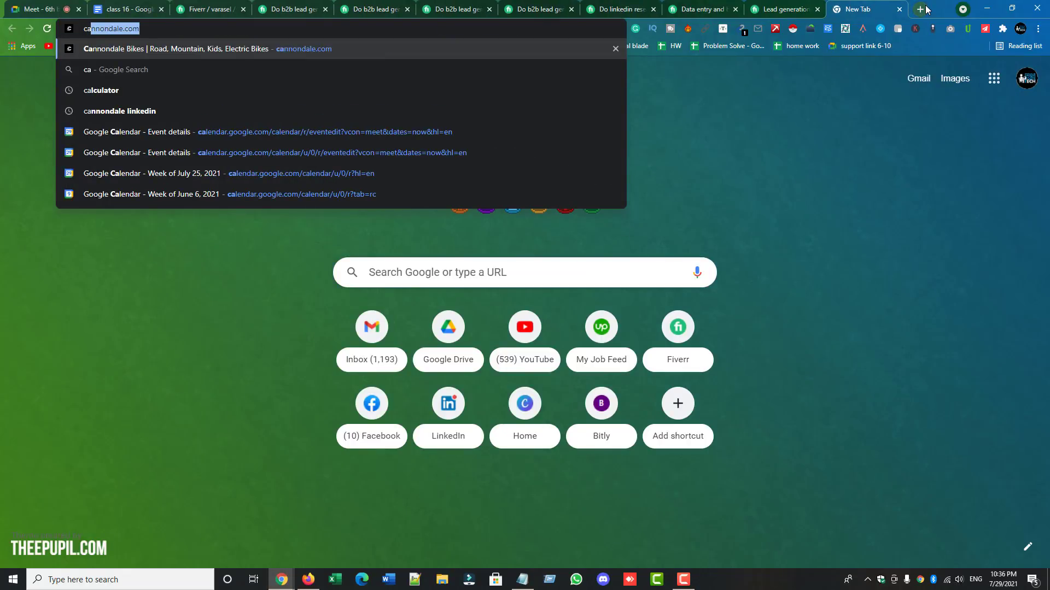
{"action": "type", "text": "l"}
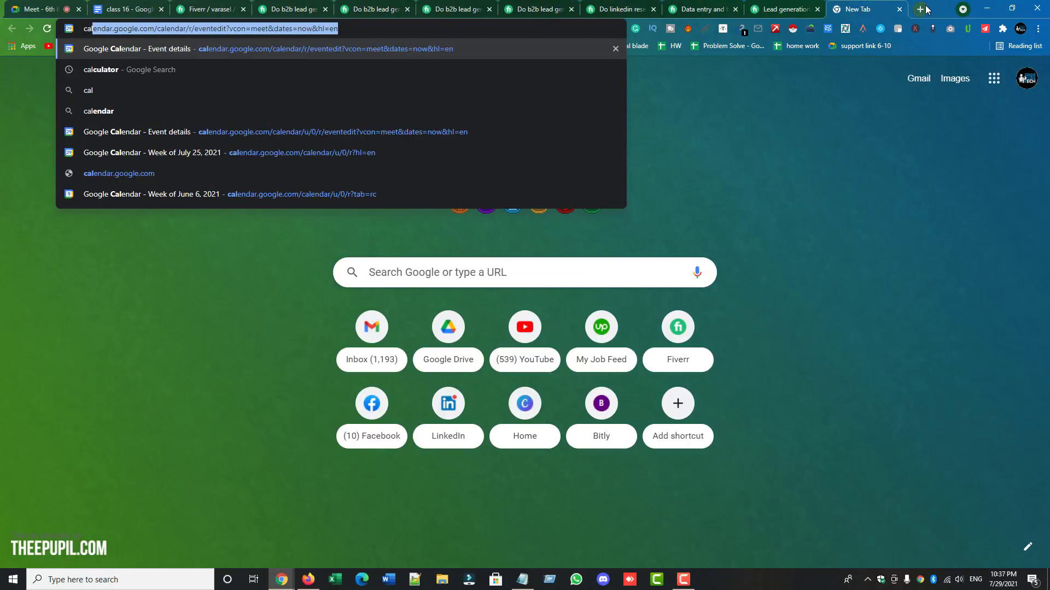
{"action": "left_click", "coordinate": [125, 75]}
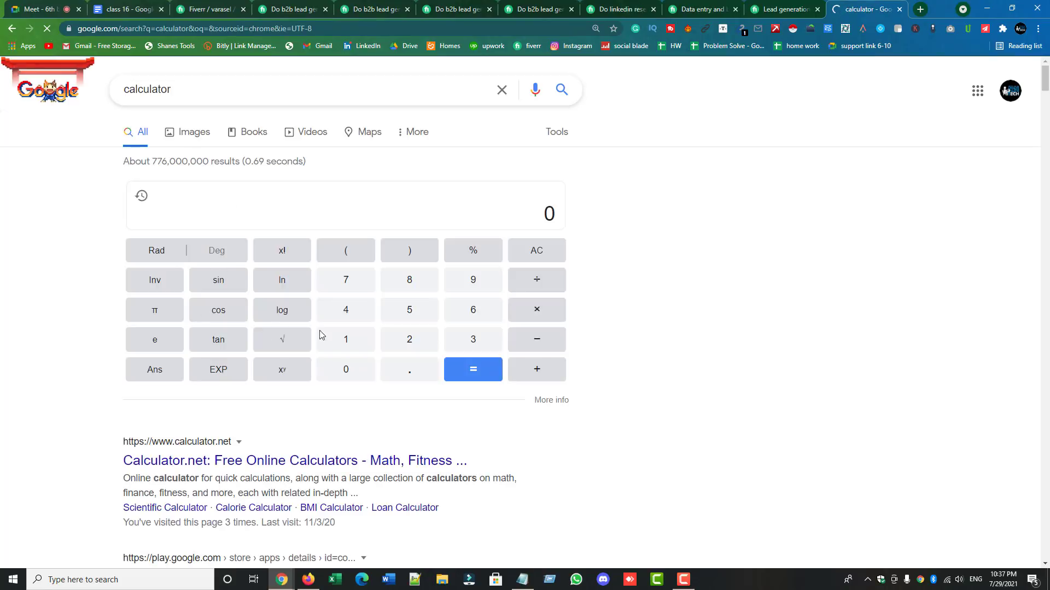
{"action": "left_click", "coordinate": [351, 343]}
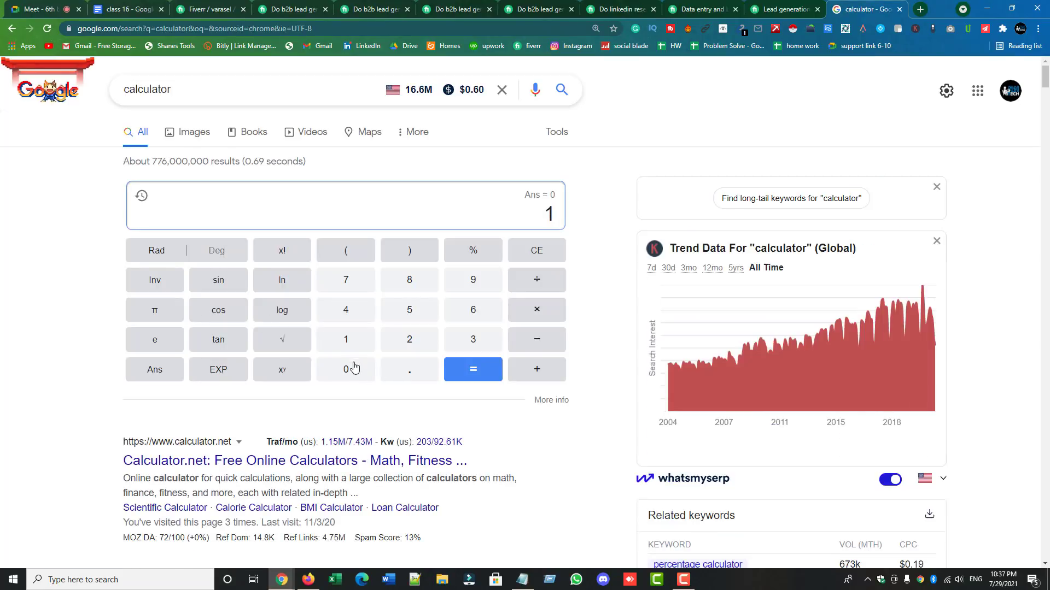
{"action": "left_click", "coordinate": [354, 367]}
{"action": "left_click", "coordinate": [354, 368]}
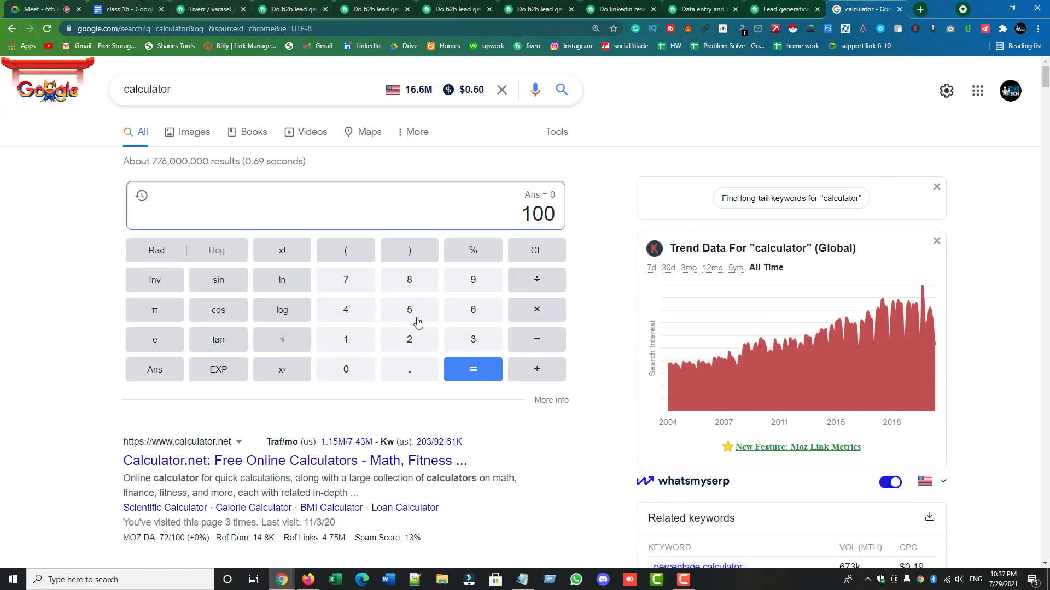
{"action": "left_click", "coordinate": [550, 251]}
{"action": "double_click", "coordinate": [550, 251]}
{"action": "left_click", "coordinate": [410, 370]}
{"action": "left_click", "coordinate": [356, 343]}
{"action": "left_click", "coordinate": [358, 368]}
{"action": "left_click", "coordinate": [549, 281]}
{"action": "left_click", "coordinate": [362, 343]}
{"action": "triple_click", "coordinate": [534, 251]}
{"action": "double_click", "coordinate": [534, 251]}
- Calculate 100 divided by .10 in the calculator
{"action": "left_click", "coordinate": [346, 342]}
{"action": "left_click", "coordinate": [346, 368]}
{"action": "left_click", "coordinate": [346, 368]}
{"action": "left_click", "coordinate": [541, 291]}
{"action": "left_click", "coordinate": [424, 376]}
{"action": "left_click", "coordinate": [346, 342]}
{"action": "left_click", "coordinate": [345, 373]}
{"action": "left_click", "coordinate": [474, 373]}
- Clear the previous calculation and multiply 100 by .100 in the calculator
{"action": "left_click", "coordinate": [540, 253]}
{"action": "left_click", "coordinate": [404, 369]}
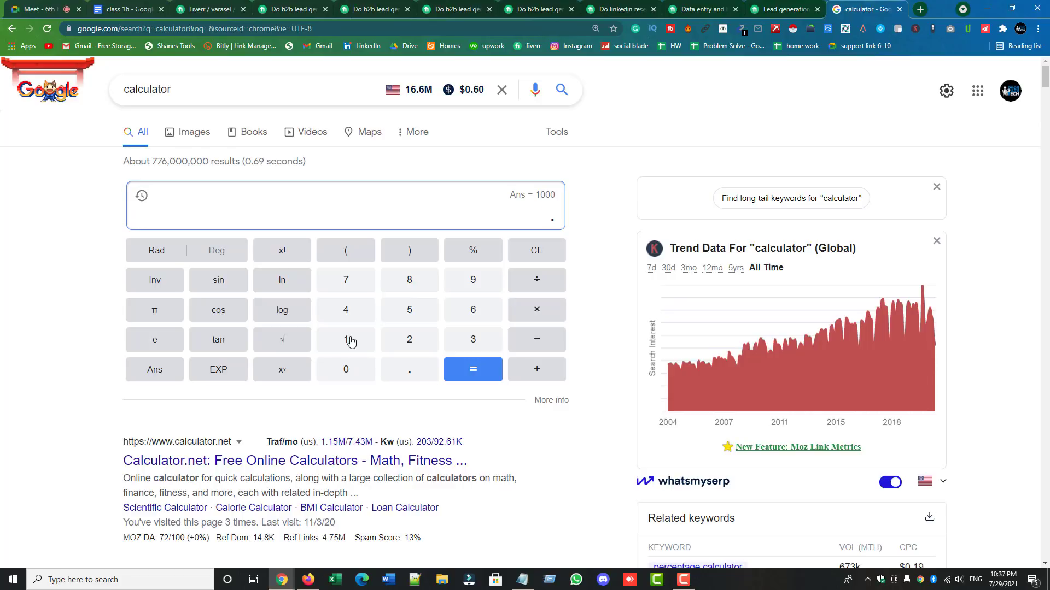
{"action": "left_click", "coordinate": [536, 253]}
{"action": "left_click", "coordinate": [348, 341]}
{"action": "double_click", "coordinate": [347, 369]}
{"action": "left_click", "coordinate": [537, 310]}
{"action": "left_click", "coordinate": [404, 370]}
{"action": "left_click", "coordinate": [349, 344]}
{"action": "left_click", "coordinate": [346, 368]}
{"action": "left_click", "coordinate": [358, 373]}
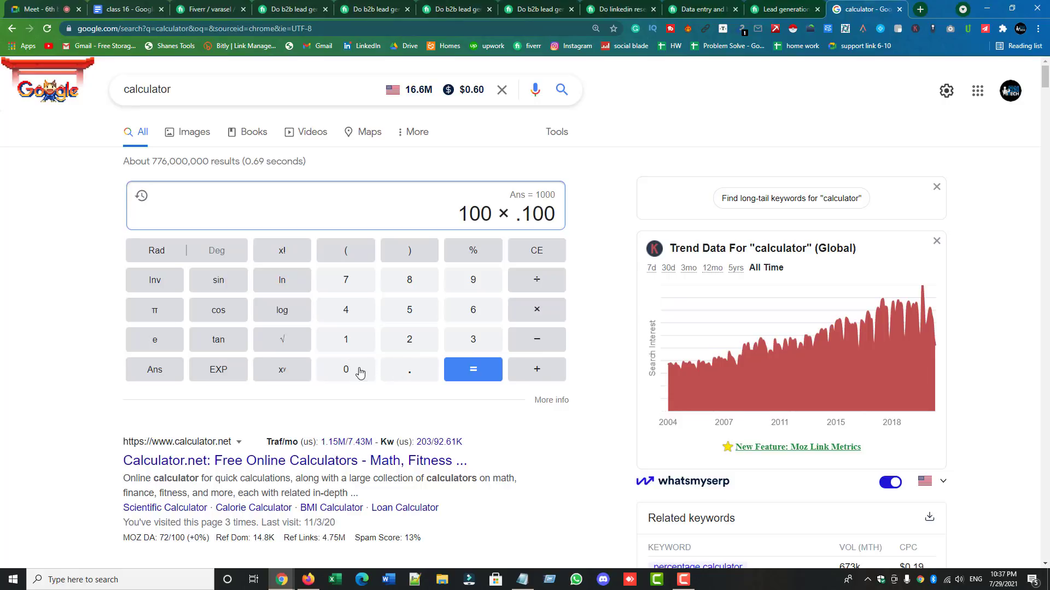
{"action": "left_click", "coordinate": [476, 369]}
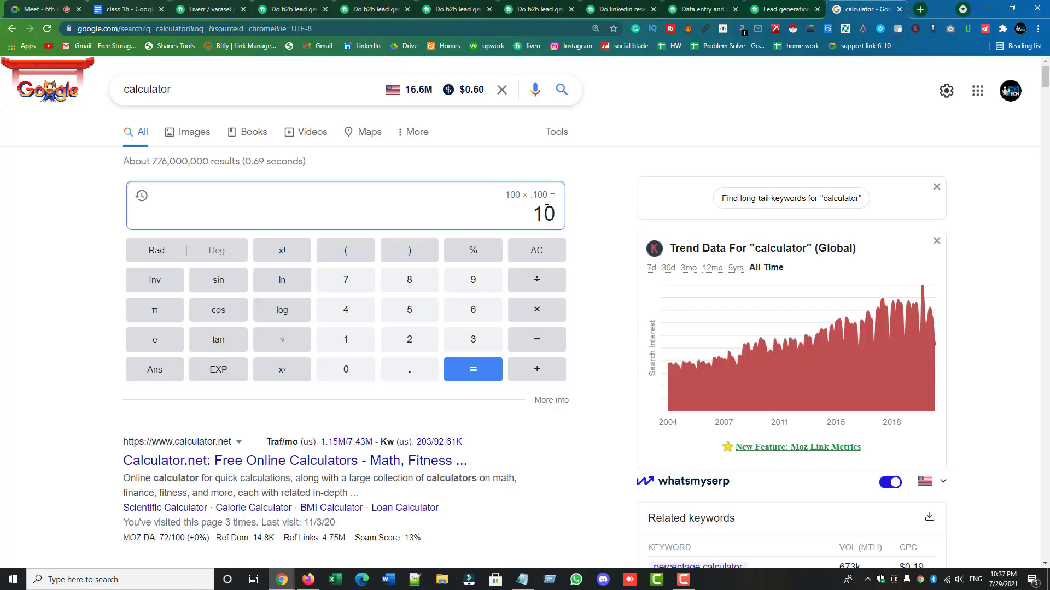
- Return to the gig's Scope & Pricing page and set the prices to $10 for Basic, $50 for Standard and $100 for Premium
{"action": "left_click", "coordinate": [208, 8]}
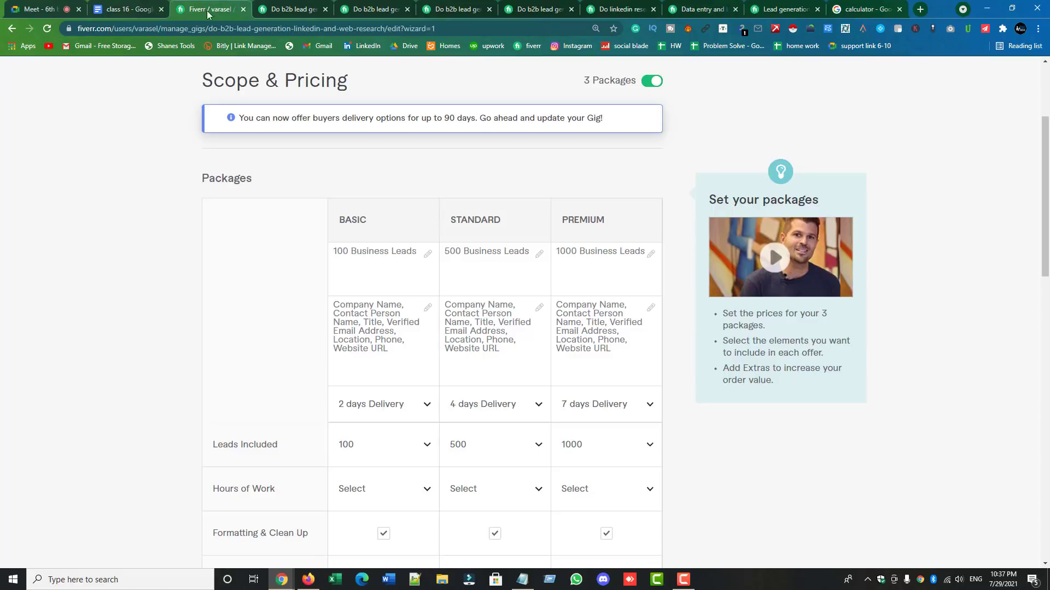
{"action": "scroll", "coordinate": [396, 476], "scroll_direction": "down", "scroll_amount": 3}
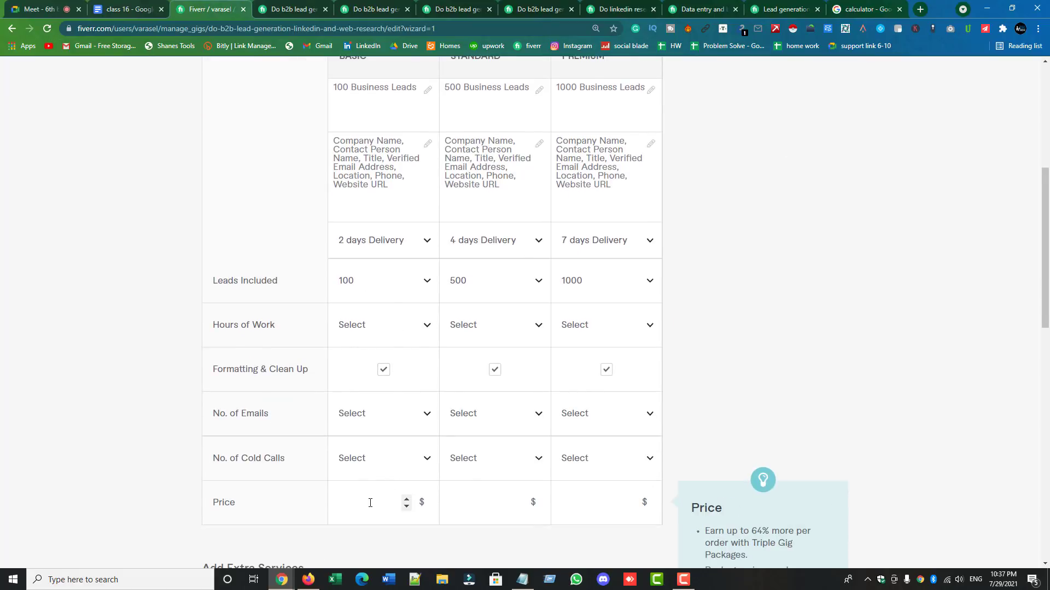
{"action": "type", "text": "10"}
{"action": "left_click", "coordinate": [480, 502]}
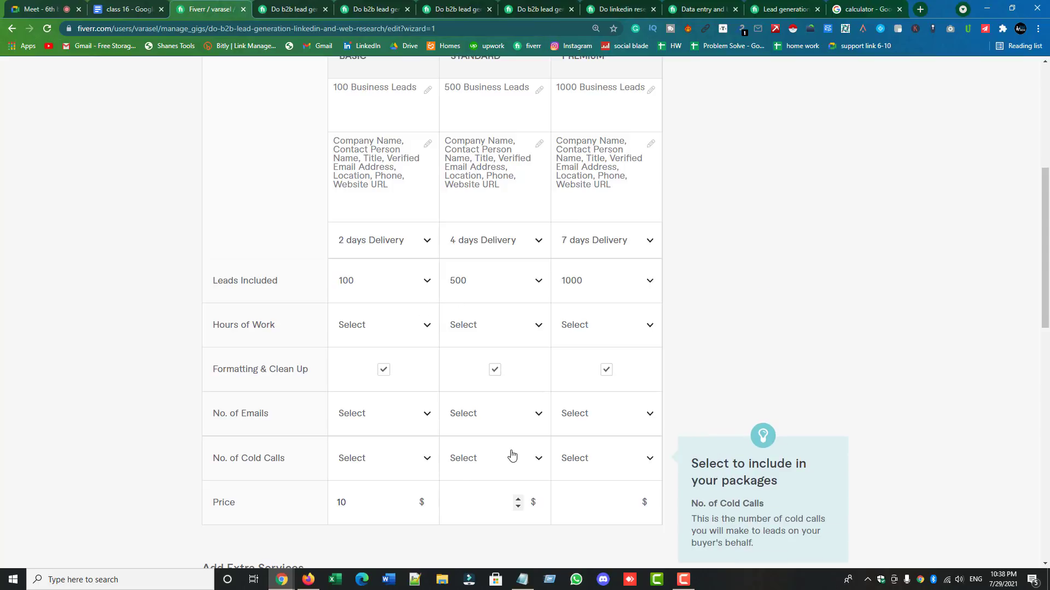
{"action": "type", "text": "500"}
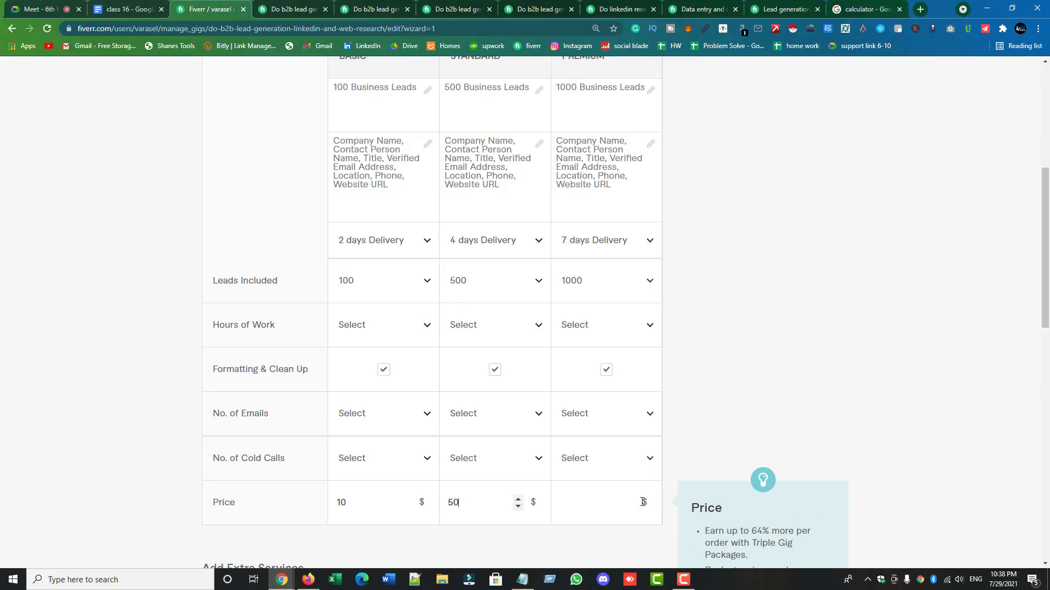
{"action": "left_click", "coordinate": [600, 505]}
{"action": "type", "text": "100"}
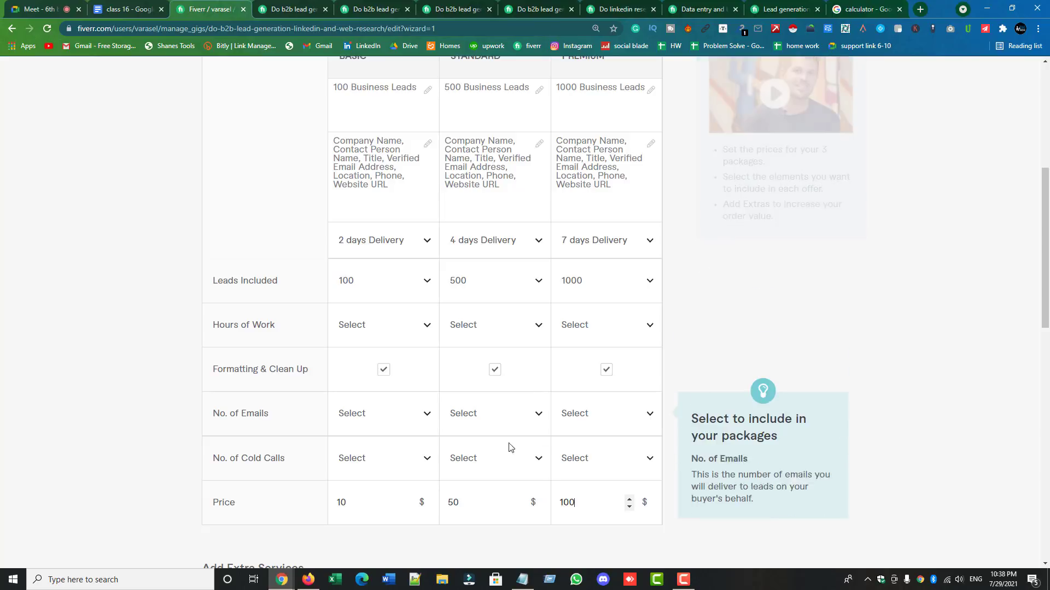
{"action": "left_click", "coordinate": [357, 508]}
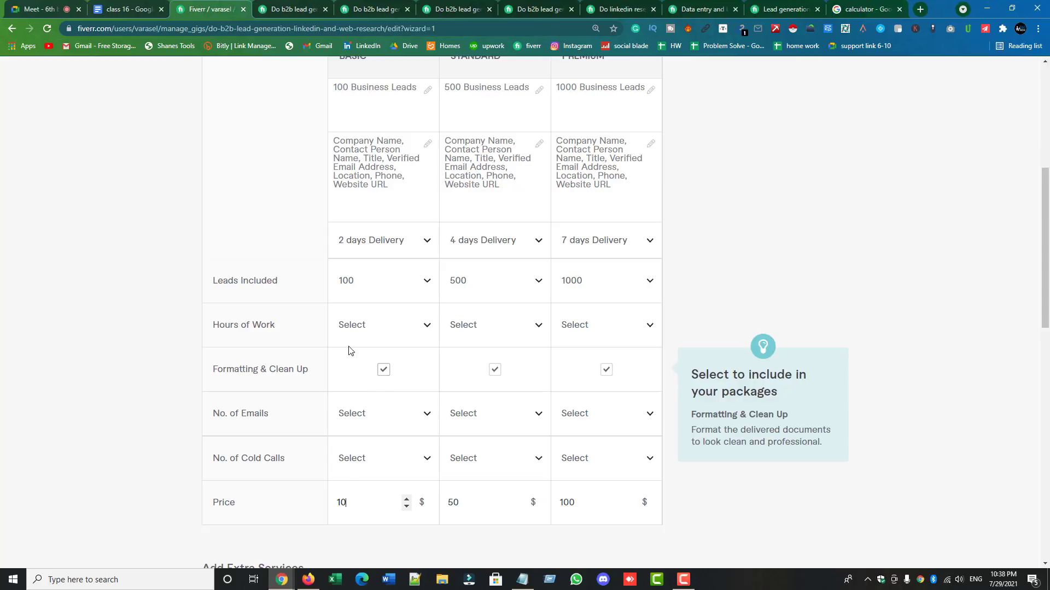
- Save the Scope & Pricing page without any extra services and continue to Description & FAQ
{"action": "scroll", "coordinate": [368, 302], "scroll_direction": "down", "scroll_amount": 5}
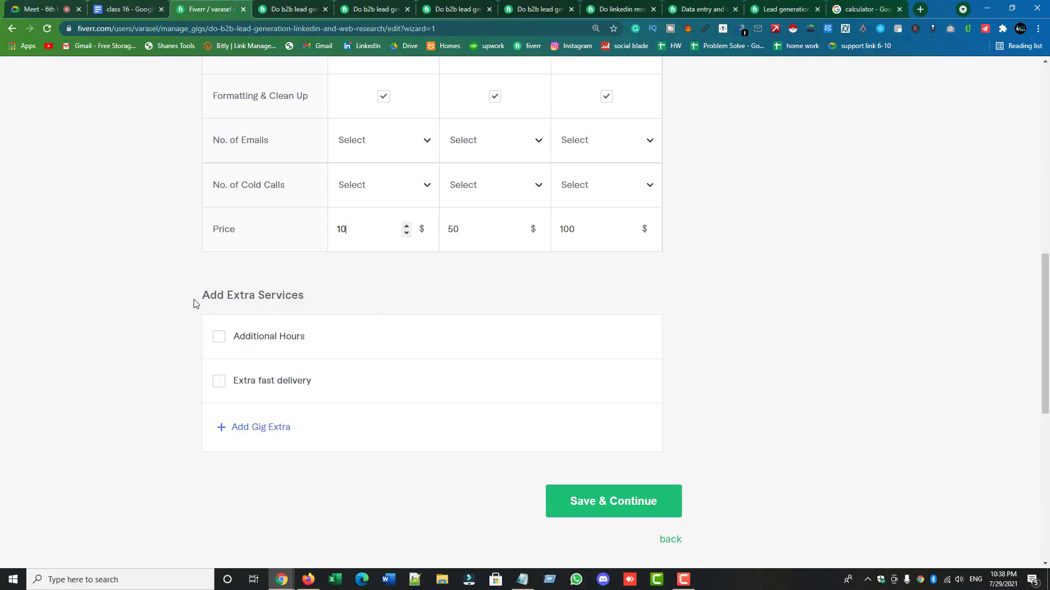
{"action": "left_click", "coordinate": [308, 301]}
{"action": "left_click_drag", "start_coordinate": [308, 301], "coordinate": [201, 298]}
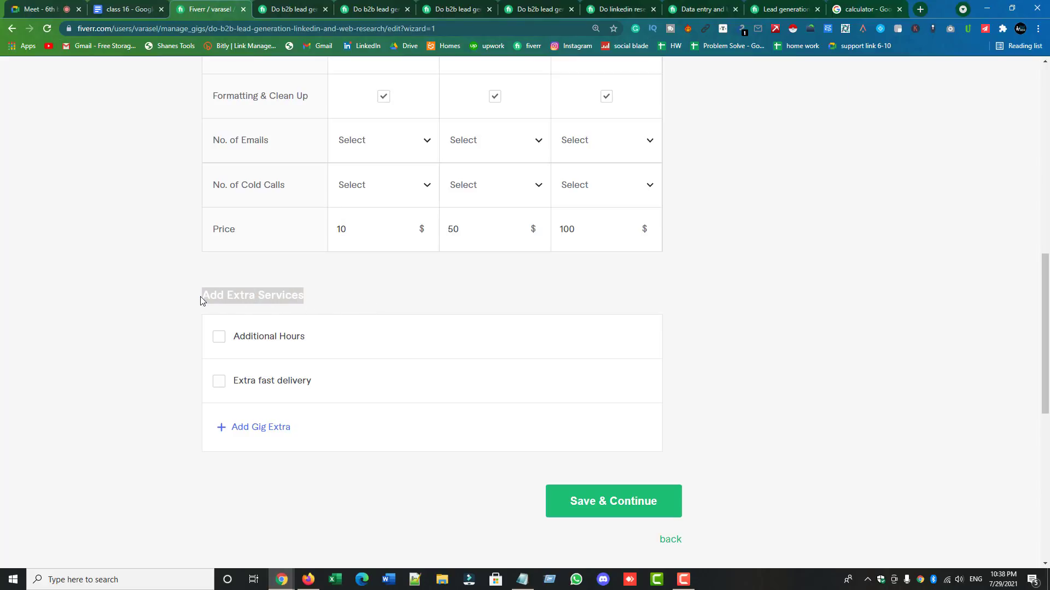
{"action": "left_click", "coordinate": [268, 295]}
{"action": "mouse_move", "coordinate": [236, 343]}
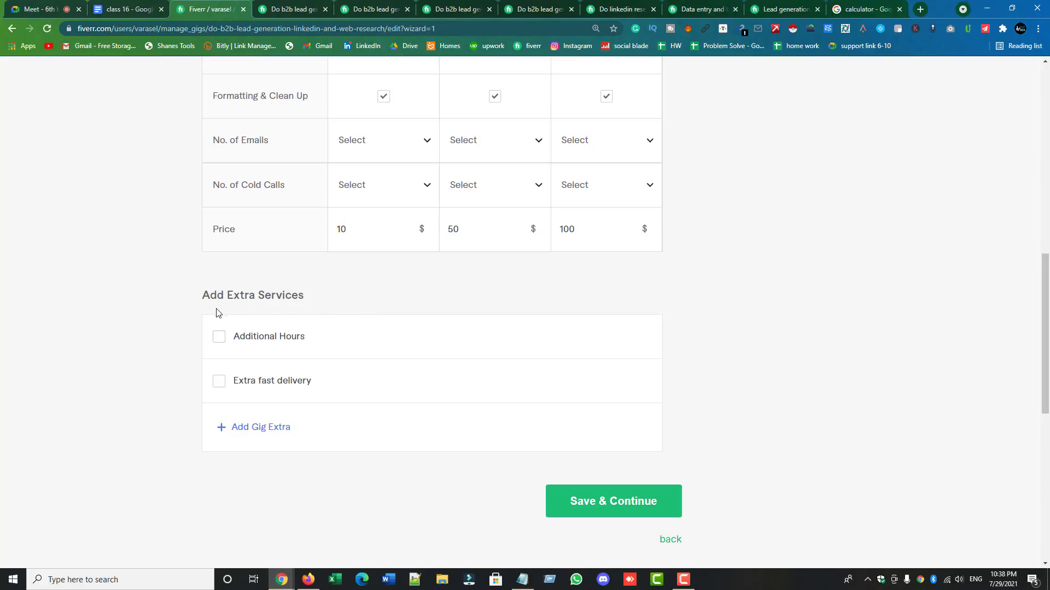
{"action": "left_click", "coordinate": [618, 504]}
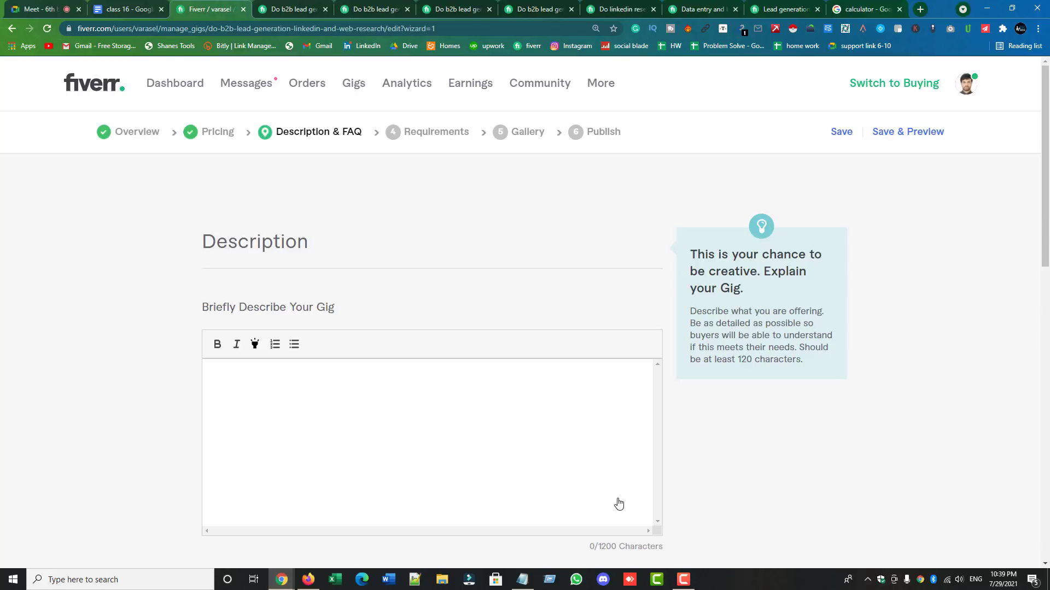
- Examine the About This Gig description of the competitor's targeted B2B LinkedIn lead generation and email list gig
{"action": "left_click", "coordinate": [300, 11]}
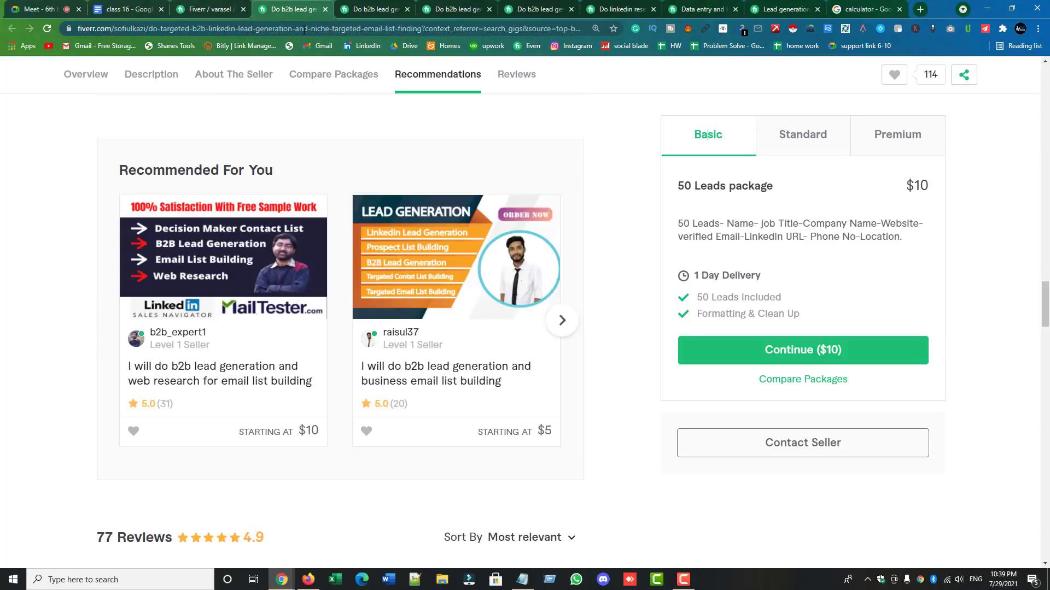
{"action": "scroll", "coordinate": [492, 320], "scroll_direction": "up", "scroll_amount": 12}
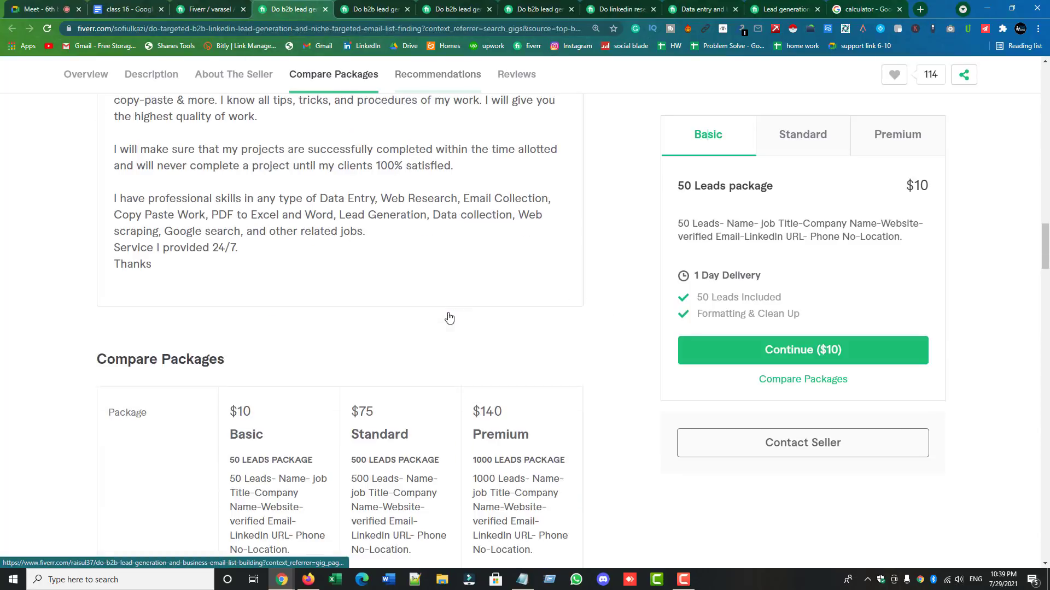
{"action": "scroll", "coordinate": [449, 317], "scroll_direction": "up", "scroll_amount": 10}
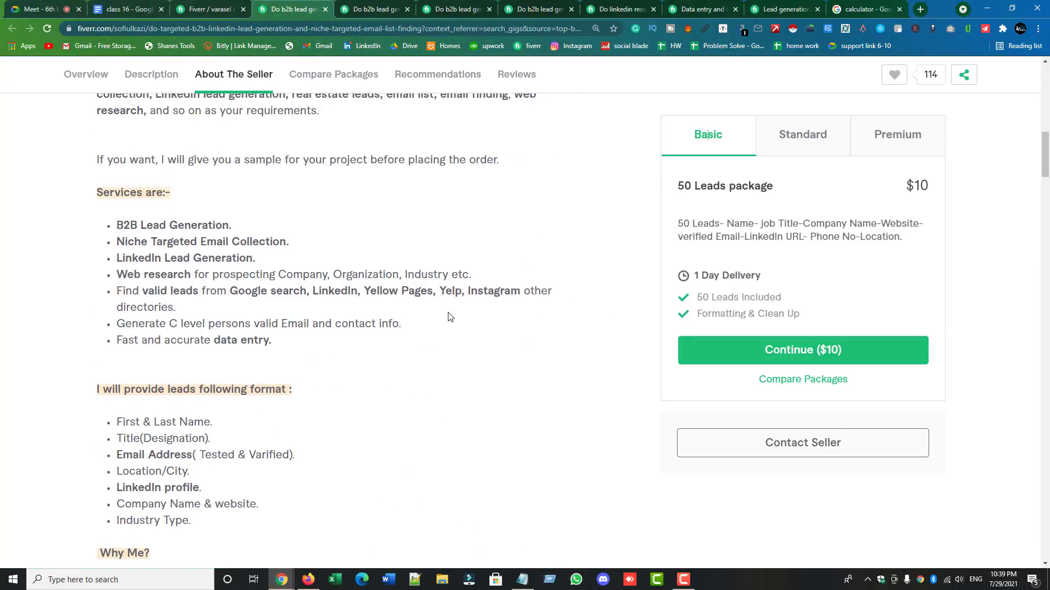
{"action": "scroll", "coordinate": [448, 317], "scroll_direction": "up", "scroll_amount": 8}
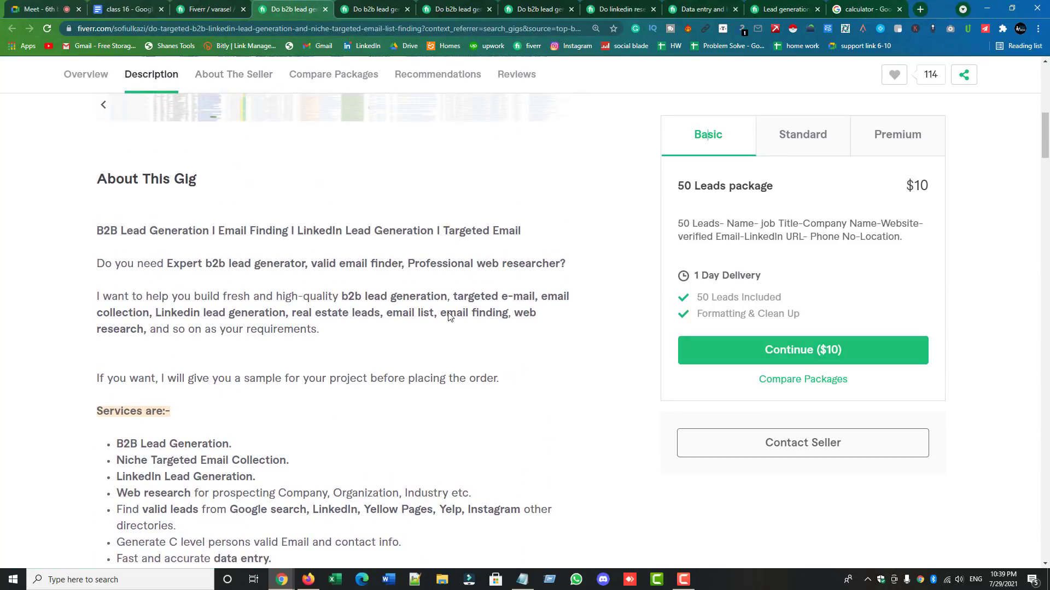
{"action": "scroll", "coordinate": [448, 313], "scroll_direction": "up", "scroll_amount": 4}
{"action": "scroll", "coordinate": [448, 314], "scroll_direction": "down", "scroll_amount": 9}
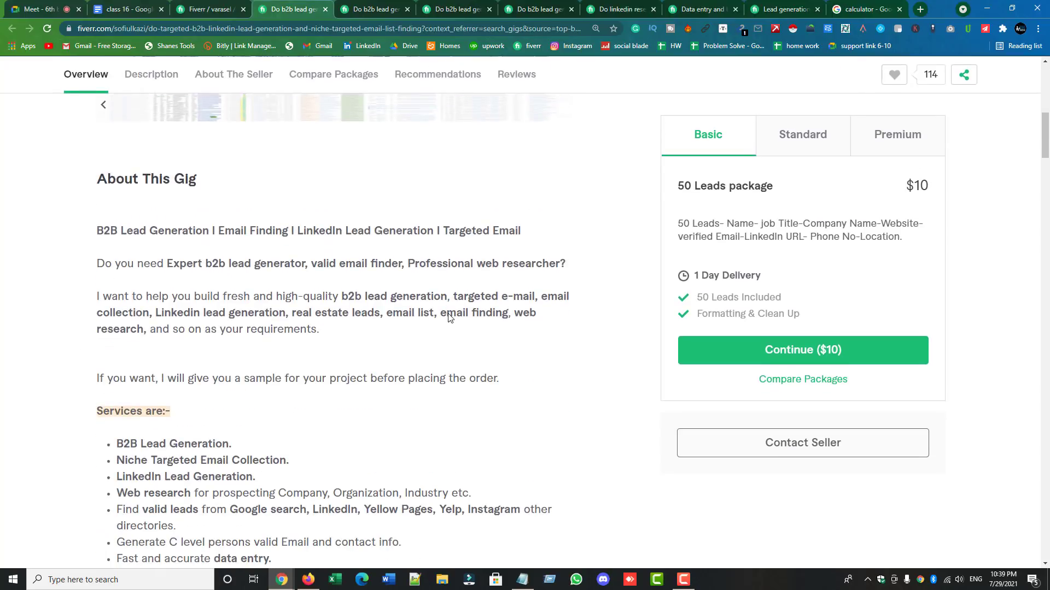
- Examine the description of the competitor gig on B2B lead generation and list building for businesses
{"action": "left_click", "coordinate": [378, 10]}
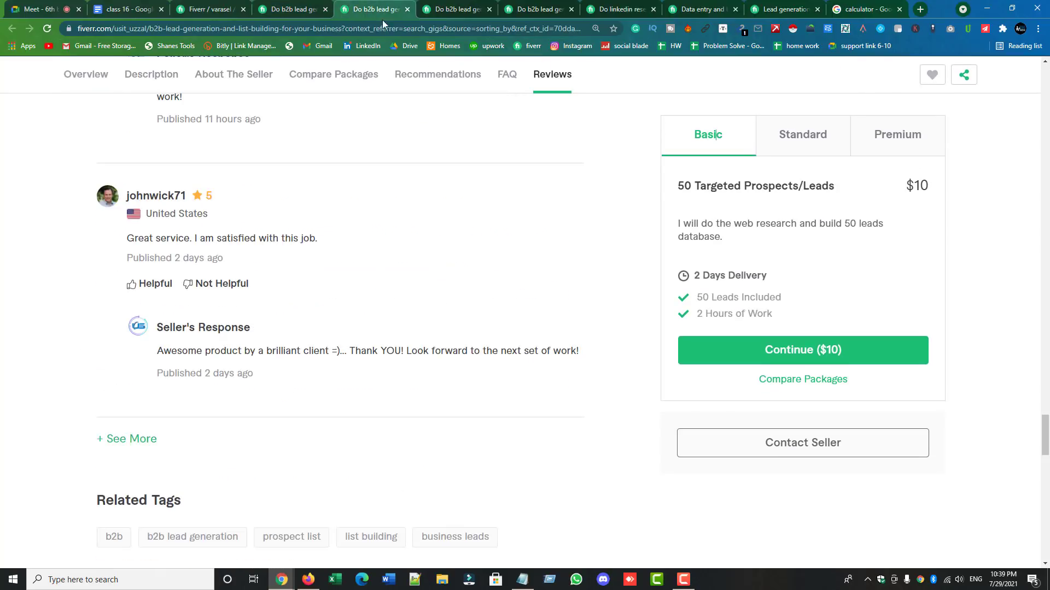
{"action": "scroll", "coordinate": [392, 208], "scroll_direction": "up", "scroll_amount": 15}
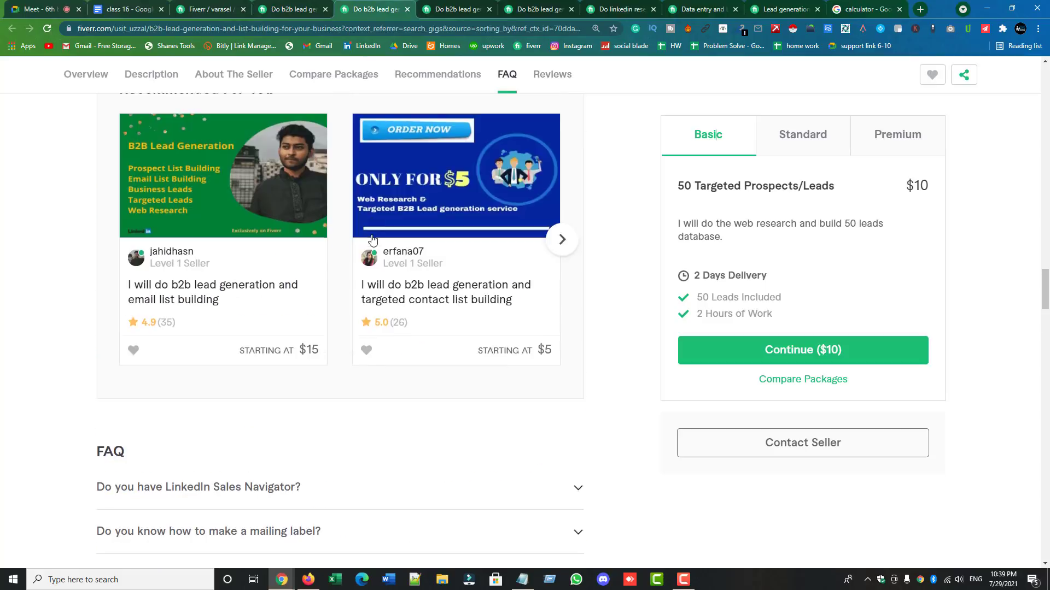
{"action": "scroll", "coordinate": [371, 239], "scroll_direction": "up", "scroll_amount": 12}
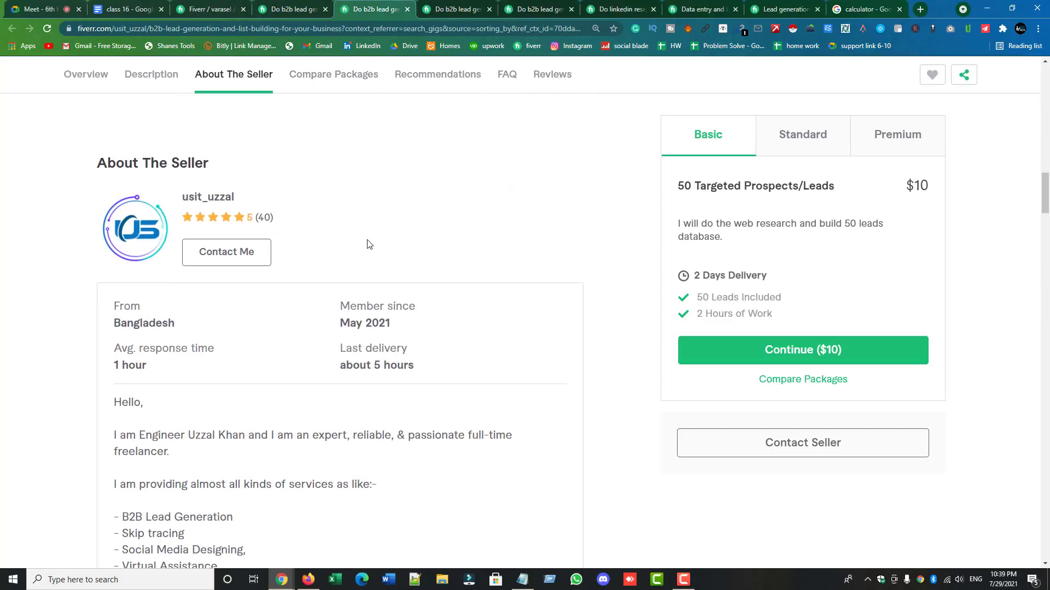
{"action": "scroll", "coordinate": [366, 245], "scroll_direction": "up", "scroll_amount": 12}
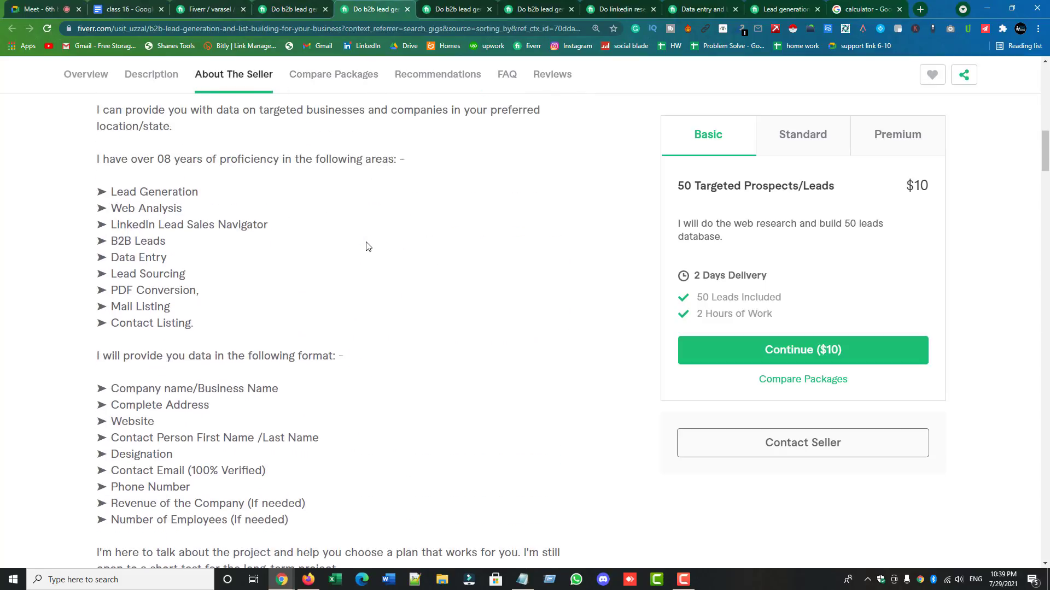
{"action": "scroll", "coordinate": [368, 244], "scroll_direction": "up", "scroll_amount": 2}
{"action": "scroll", "coordinate": [367, 245], "scroll_direction": "down", "scroll_amount": 1}
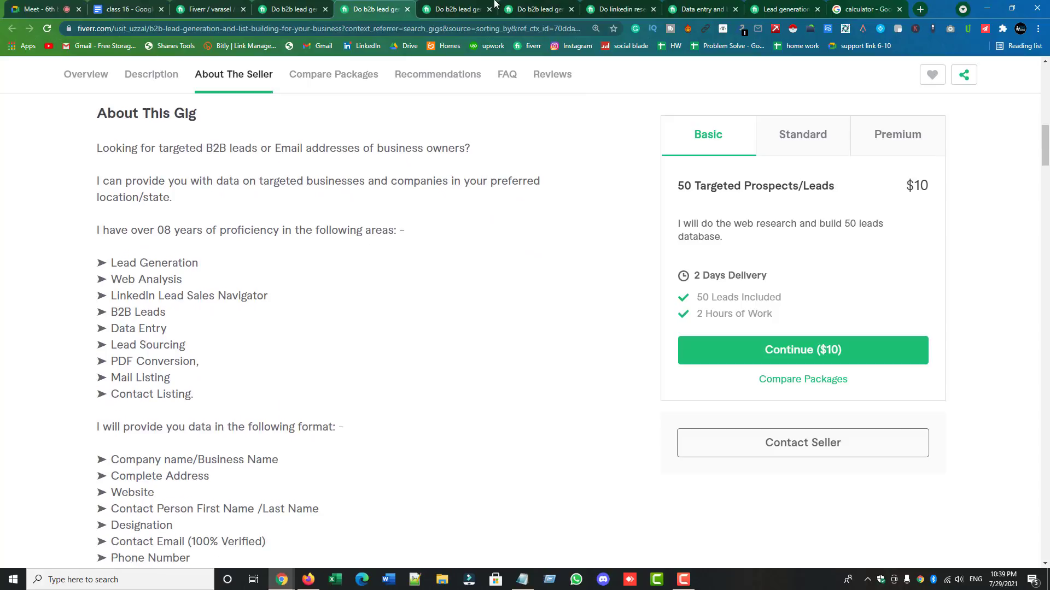
- Read the descriptions of the competitors' prospect list gig and targeted lead generation gig
{"action": "left_click", "coordinate": [447, 8]}
{"action": "scroll", "coordinate": [387, 224], "scroll_direction": "up", "scroll_amount": 15}
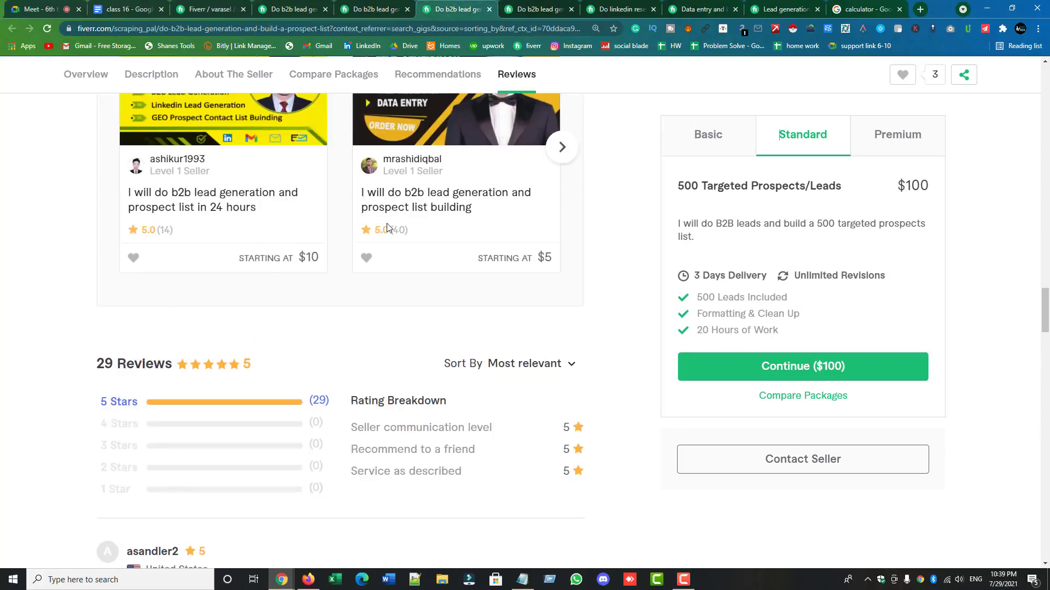
{"action": "scroll", "coordinate": [387, 228], "scroll_direction": "up", "scroll_amount": 15}
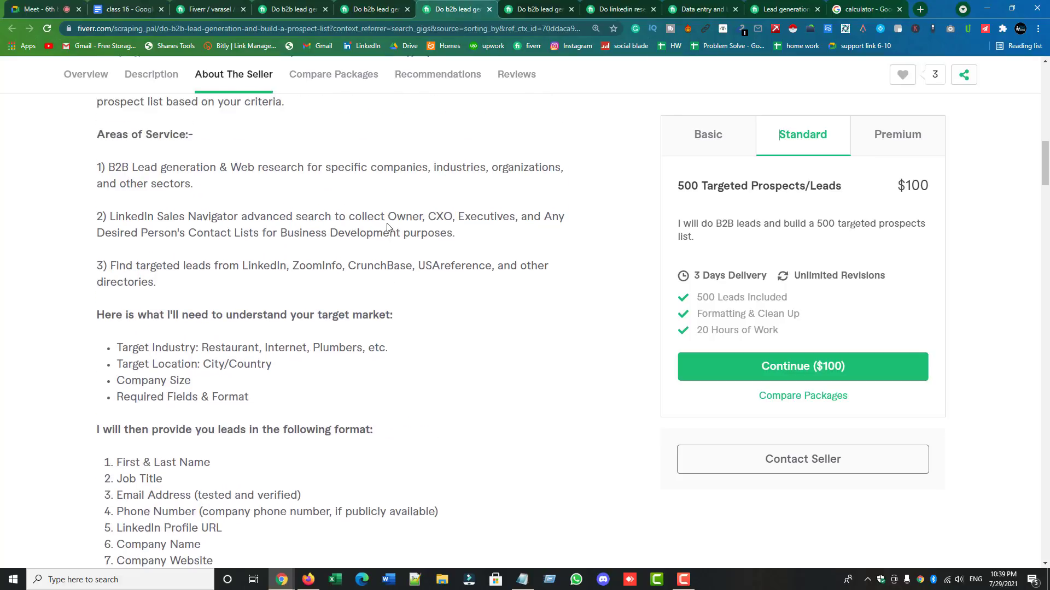
{"action": "left_click", "coordinate": [539, 8]}
{"action": "scroll", "coordinate": [379, 278], "scroll_direction": "down", "scroll_amount": 10}
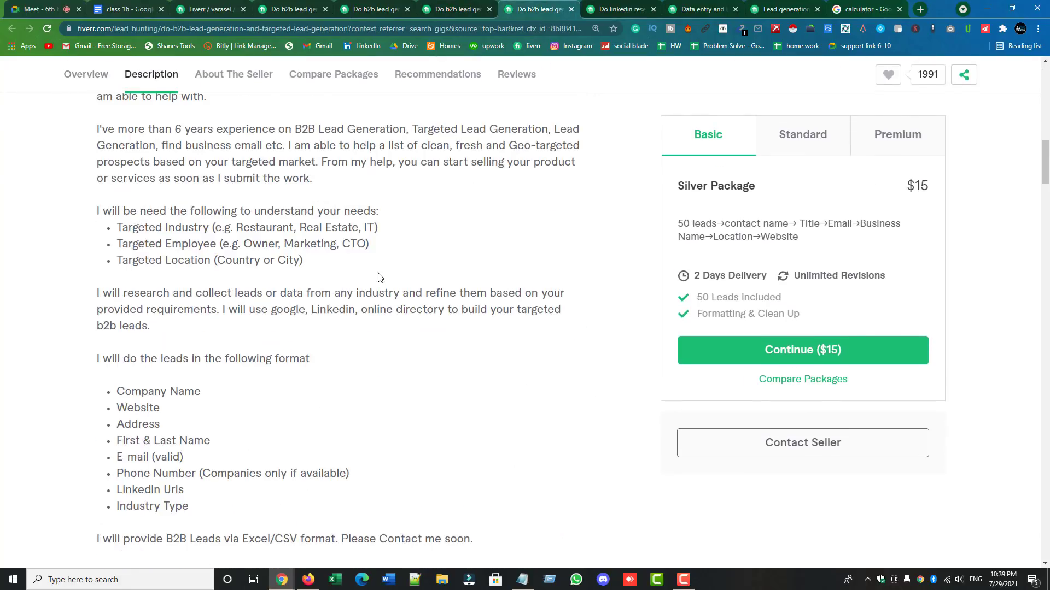
- Return to the first competitor gig and examine the service keywords in the opening line of its description
{"action": "left_click", "coordinate": [290, 8]}
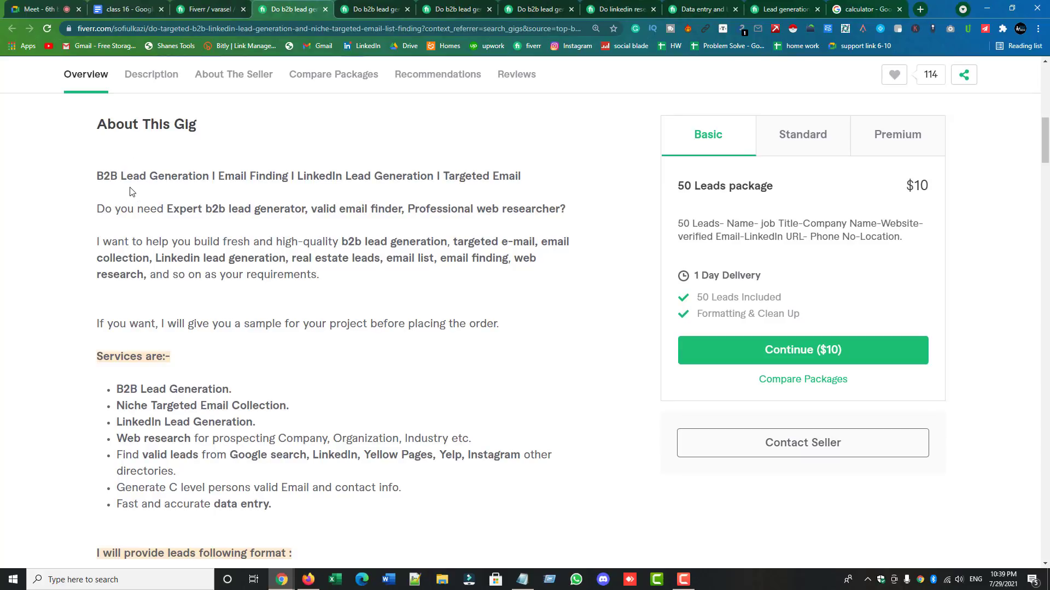
{"action": "left_click_drag", "start_coordinate": [99, 176], "coordinate": [521, 174]}
{"action": "left_click", "coordinate": [300, 179]}
{"action": "left_click", "coordinate": [452, 175]}
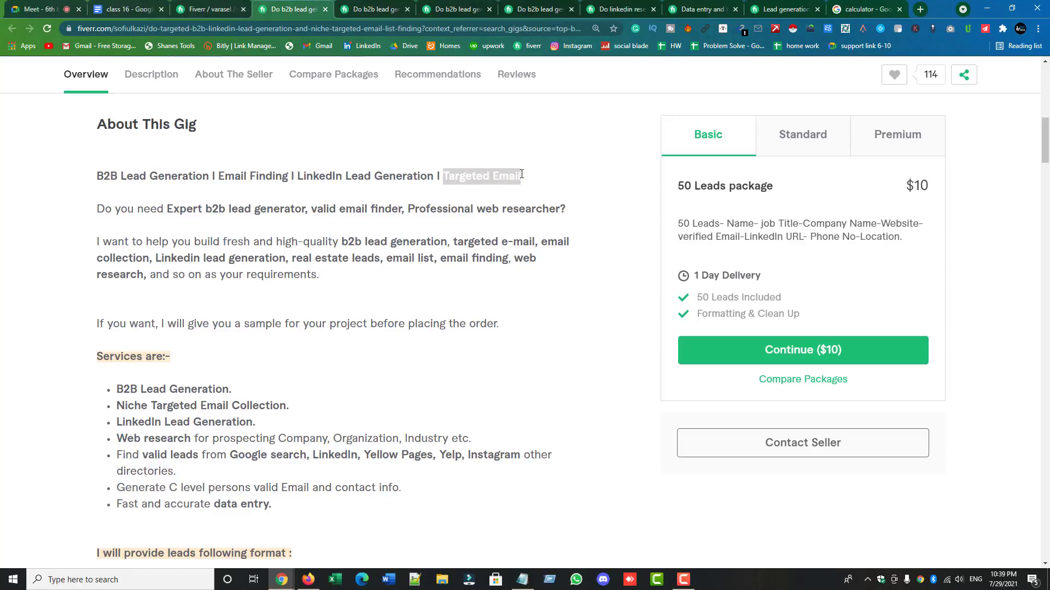
- Examine the opening question and introduction in the description of the B2B list building gig for businesses
{"action": "left_click", "coordinate": [383, 9]}
{"action": "scroll", "coordinate": [300, 173], "scroll_direction": "up", "scroll_amount": 1}
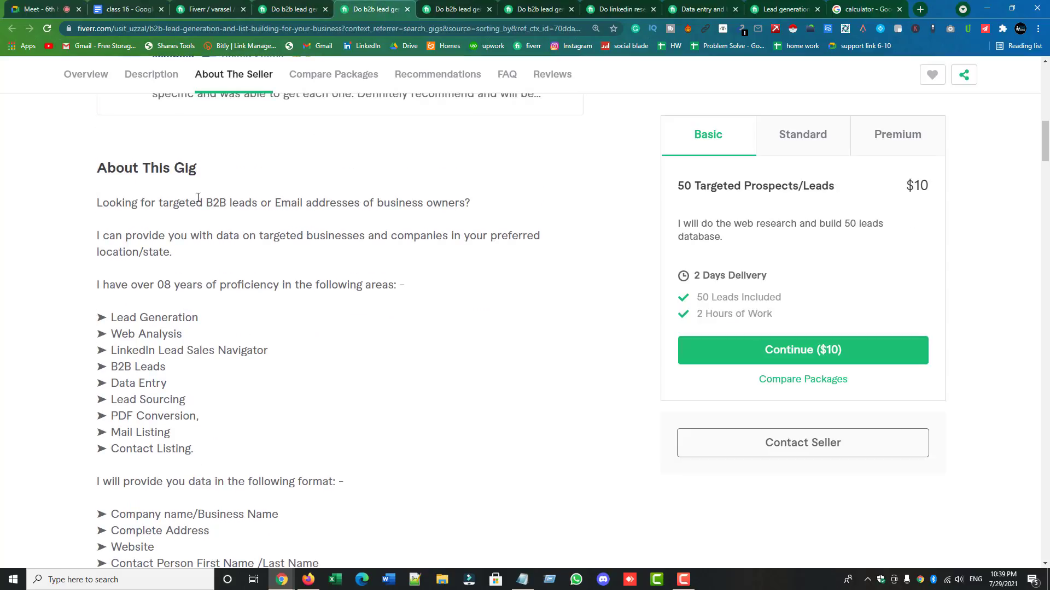
{"action": "left_click_drag", "start_coordinate": [160, 204], "coordinate": [464, 207]}
{"action": "left_click", "coordinate": [284, 200]}
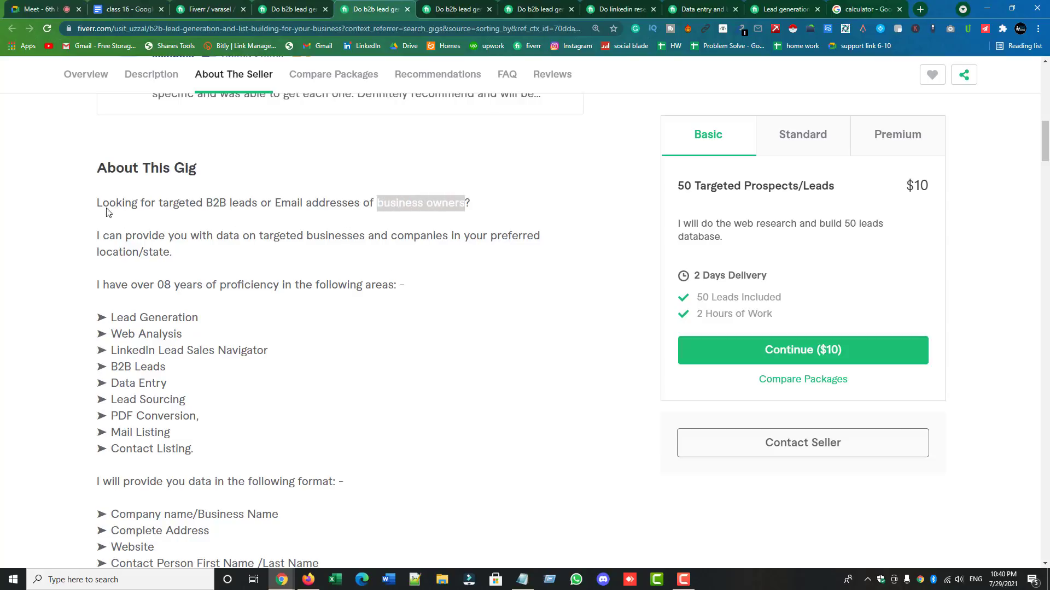
{"action": "left_click_drag", "start_coordinate": [98, 199], "coordinate": [221, 260]}
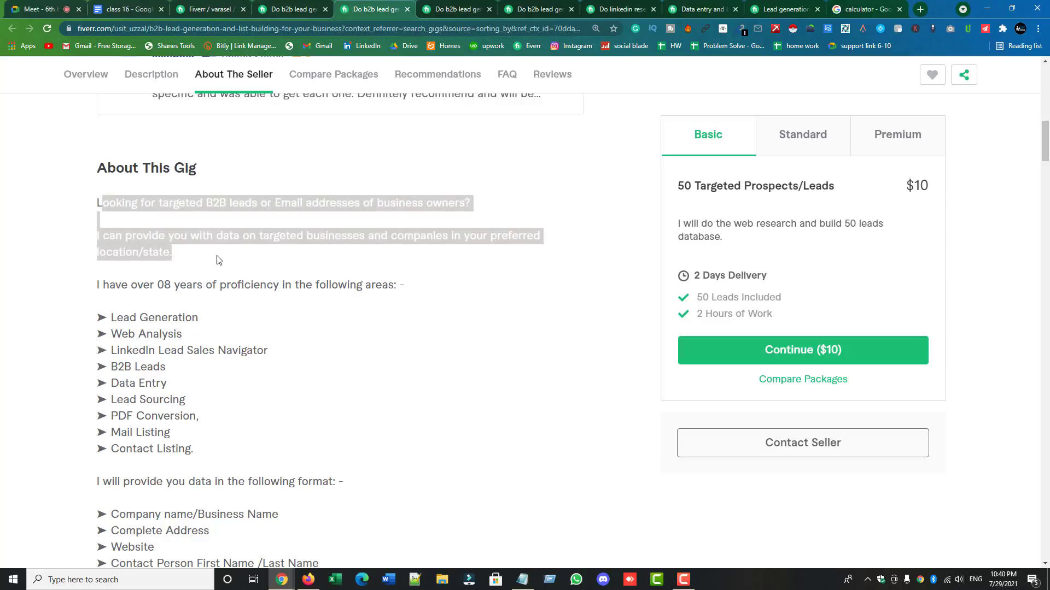
{"action": "left_click", "coordinate": [175, 261]}
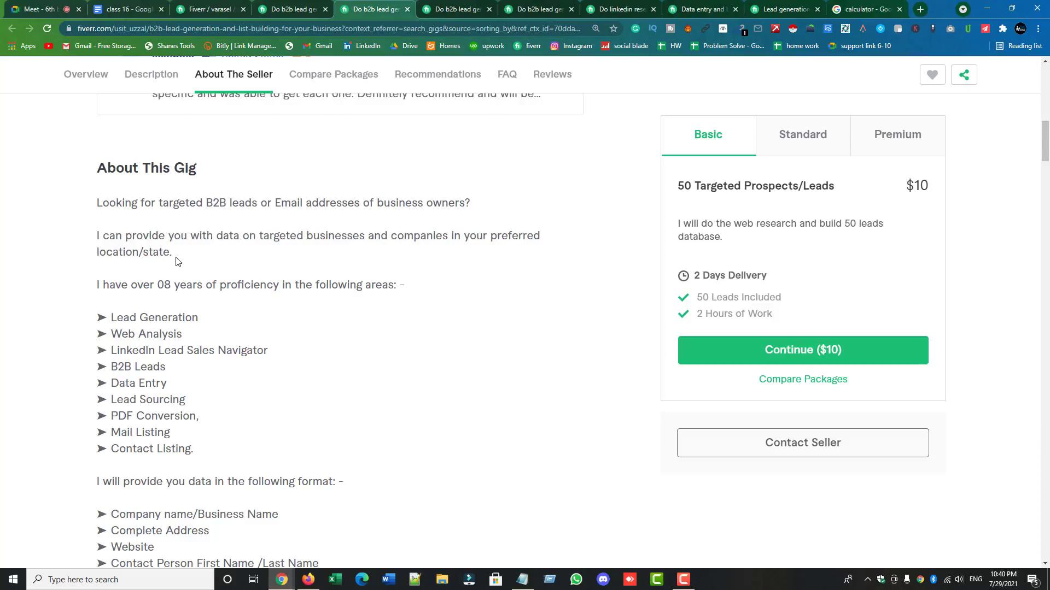
- Compare the opening lines of the competitor gigs for LinkedIn lead generation, B2B list building, prospect lists and targeted lead generation
{"action": "left_click", "coordinate": [295, 10]}
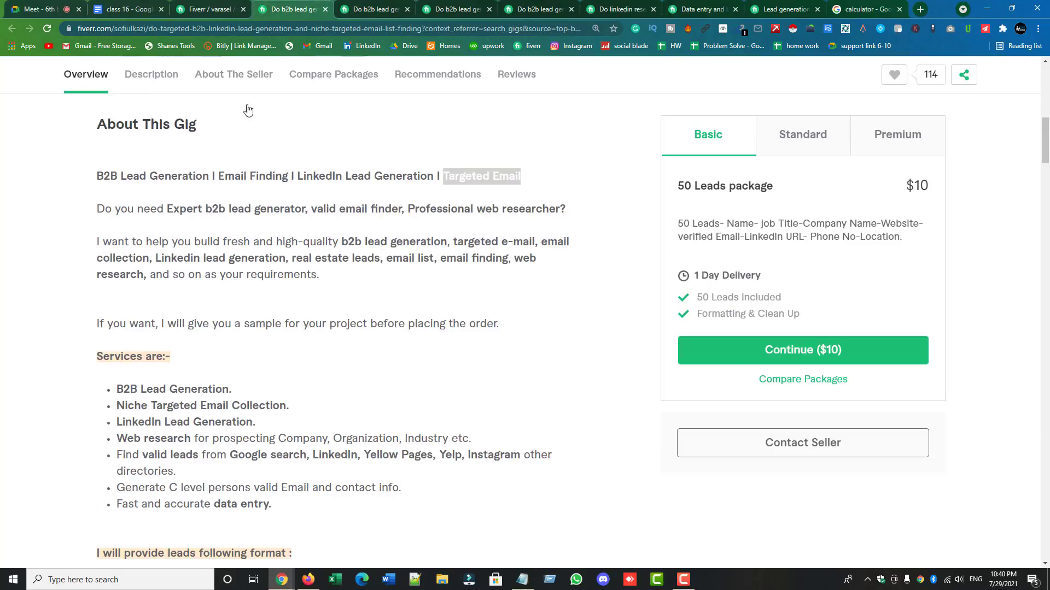
{"action": "left_click_drag", "start_coordinate": [99, 171], "coordinate": [219, 351]}
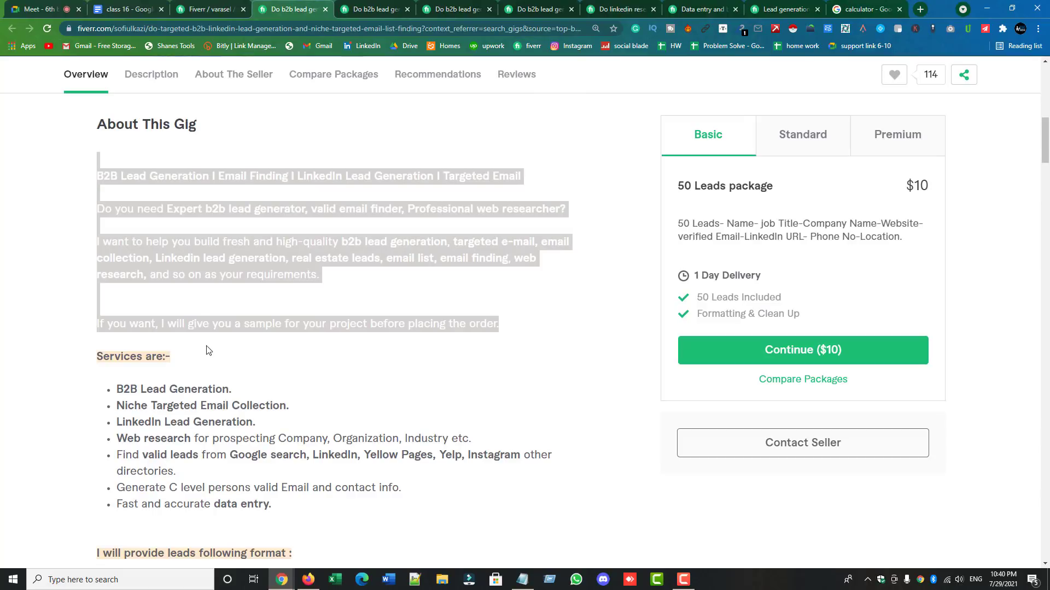
{"action": "left_click", "coordinate": [366, 12]}
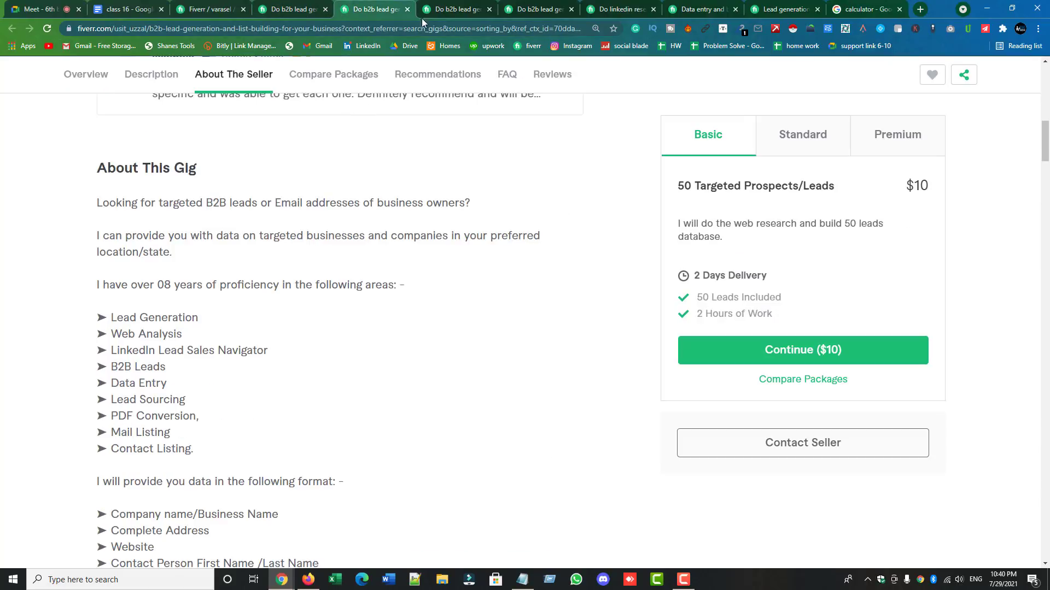
{"action": "left_click", "coordinate": [462, 9]}
{"action": "scroll", "coordinate": [355, 256], "scroll_direction": "up", "scroll_amount": 1}
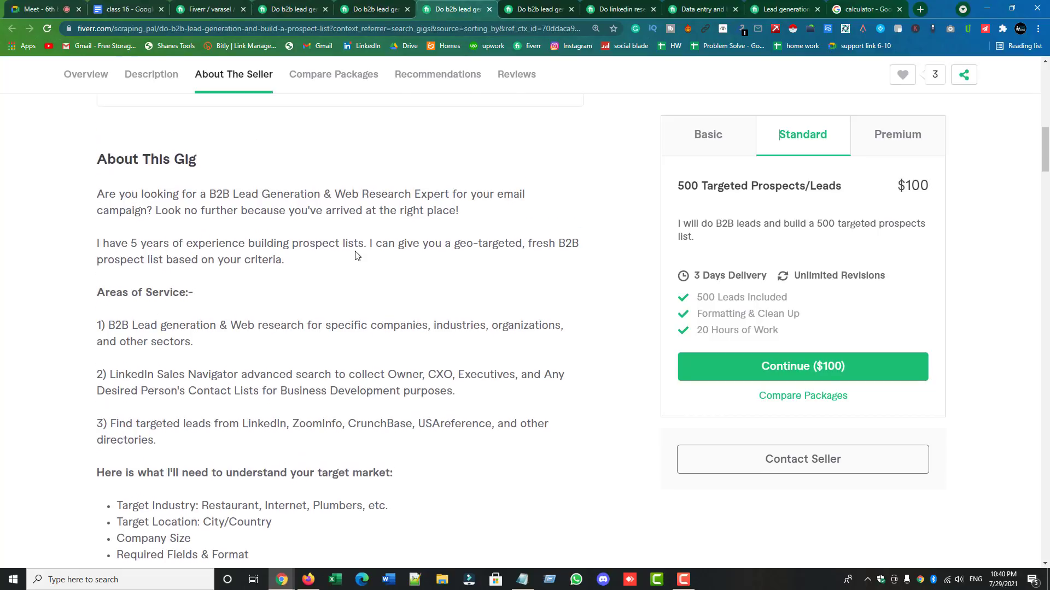
{"action": "left_click_drag", "start_coordinate": [209, 201], "coordinate": [416, 198]}
{"action": "left_click", "coordinate": [524, 10]}
{"action": "scroll", "coordinate": [186, 260], "scroll_direction": "up", "scroll_amount": 3}
{"action": "left_click_drag", "start_coordinate": [136, 251], "coordinate": [220, 251]}
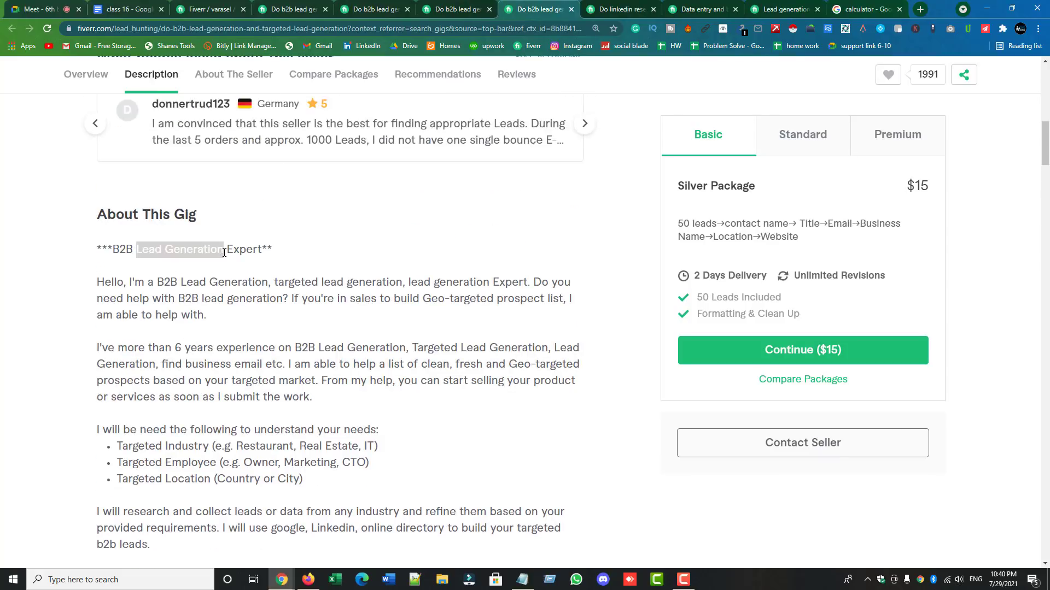
- Examine the introduction of the LinkedIn research and data entry gig, and reread the introductions of the first two competitor gigs
{"action": "left_click", "coordinate": [591, 9]}
{"action": "scroll", "coordinate": [324, 247], "scroll_direction": "up", "scroll_amount": 20}
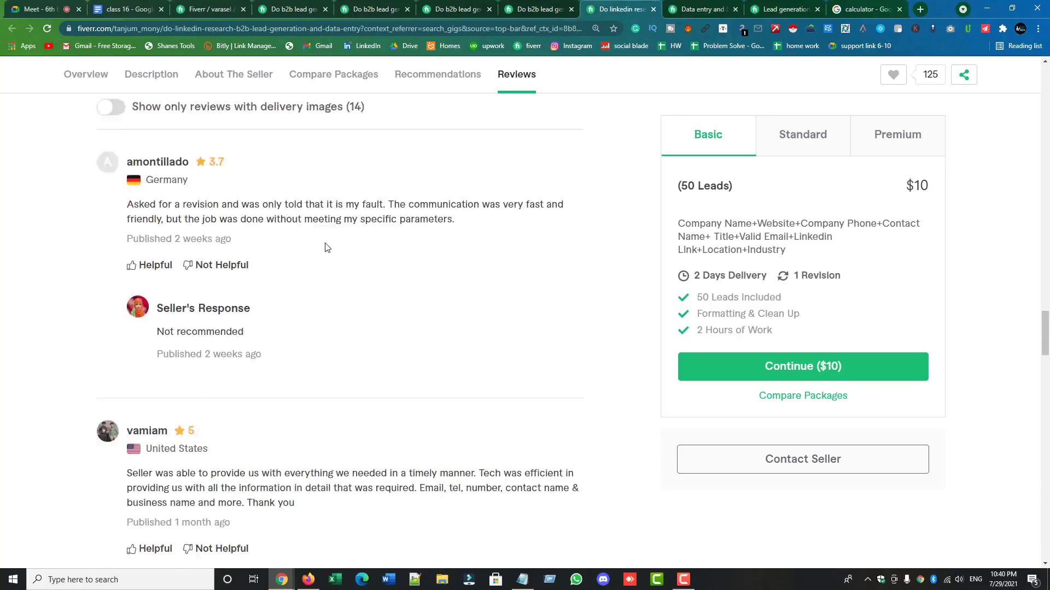
{"action": "scroll", "coordinate": [324, 247], "scroll_direction": "up", "scroll_amount": 15}
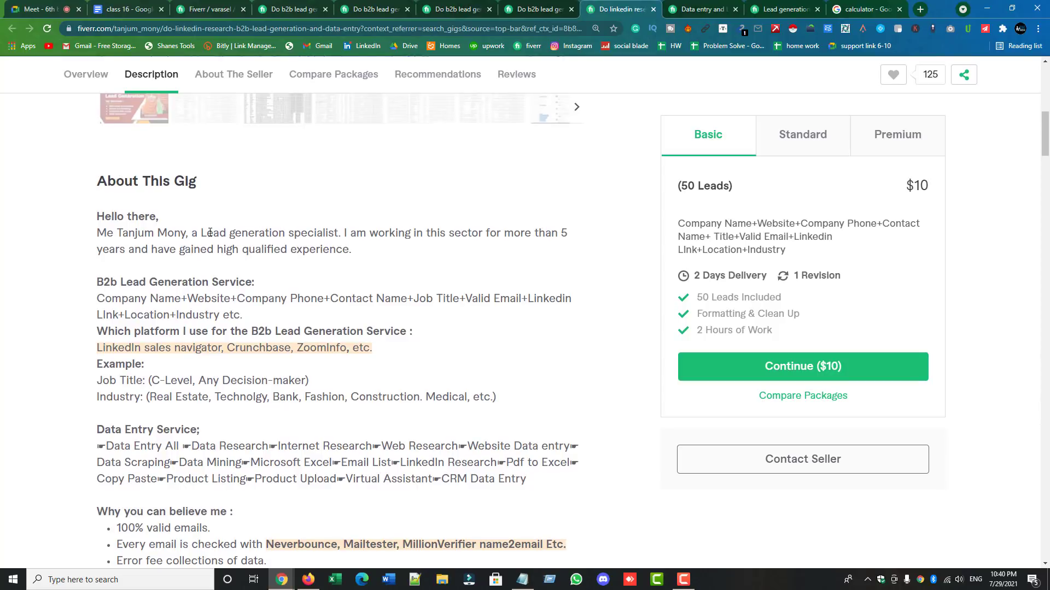
{"action": "left_click_drag", "start_coordinate": [201, 232], "coordinate": [288, 234]}
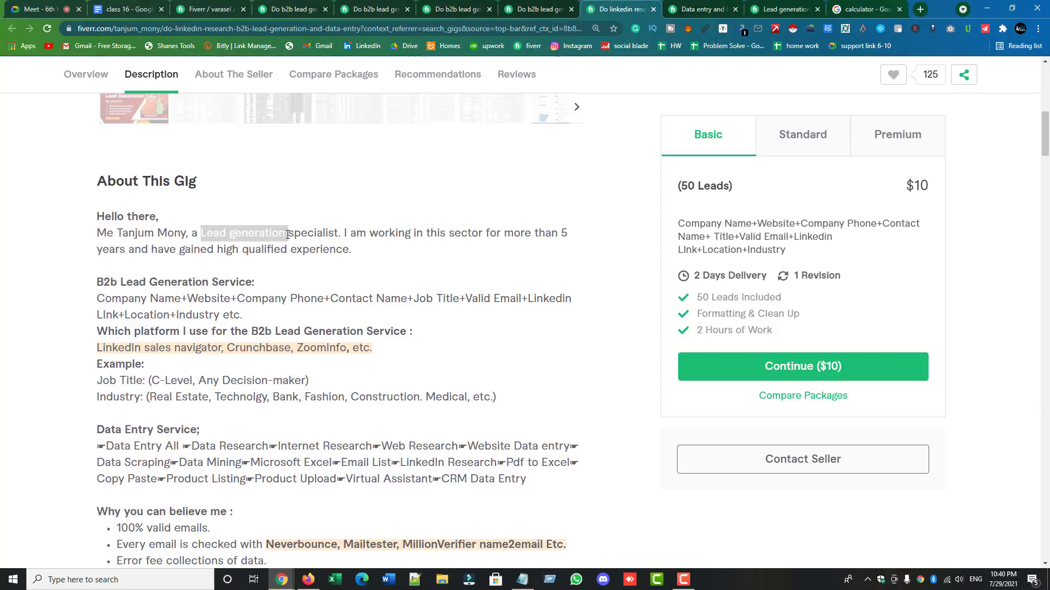
{"action": "left_click", "coordinate": [314, 10]}
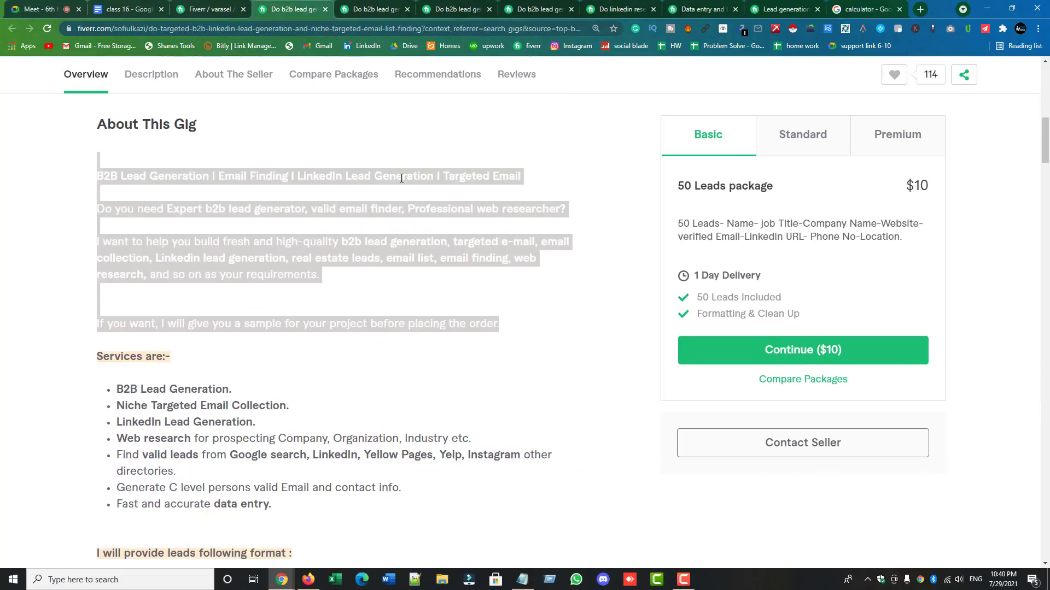
{"action": "left_click", "coordinate": [428, 223]}
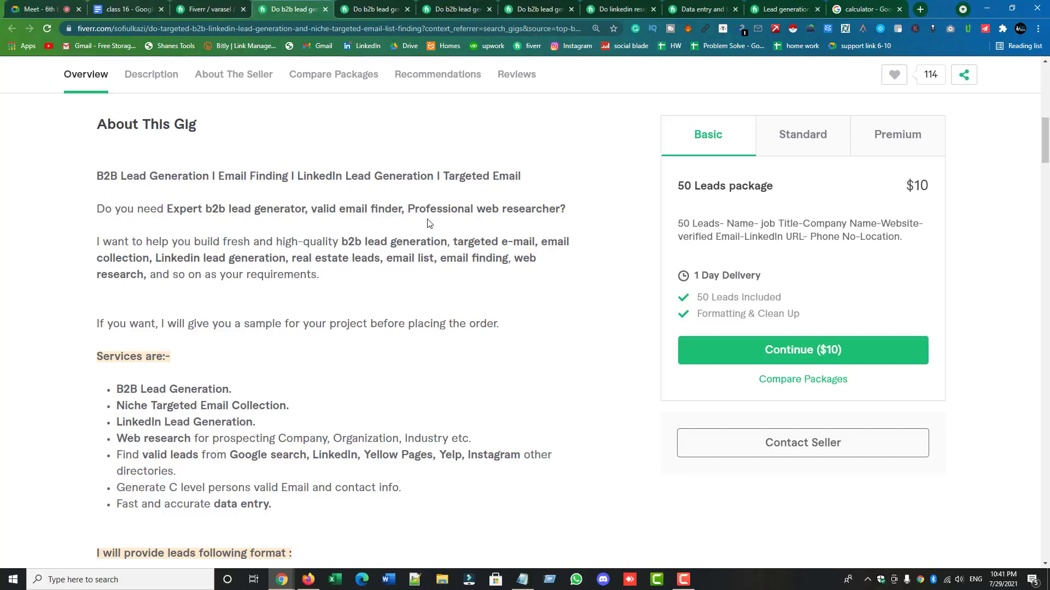
{"action": "left_click", "coordinate": [361, 9]}
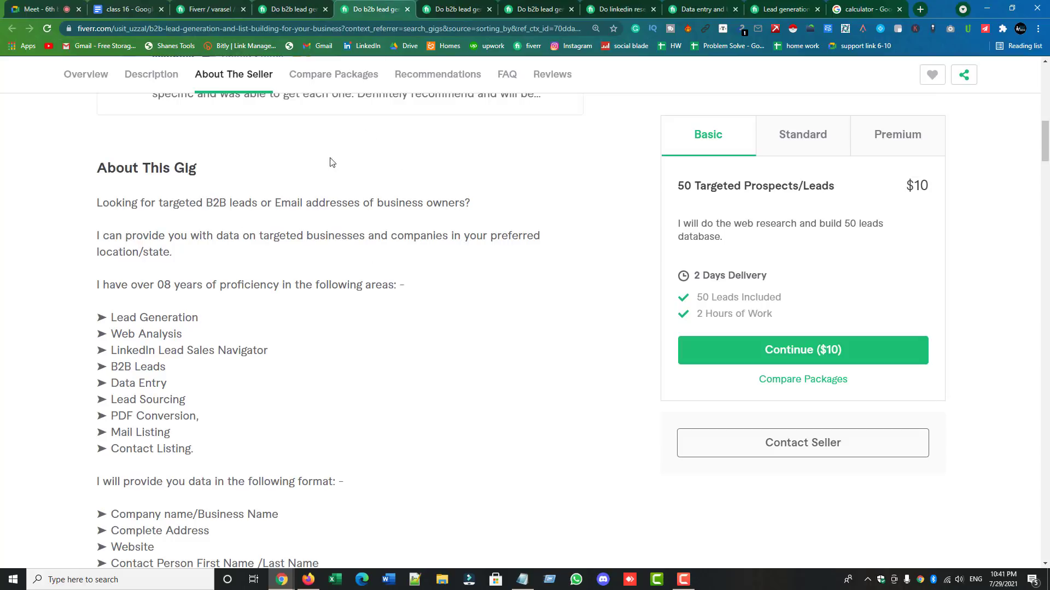
- Start the gig description with the greeting "Hi there, welcome to b2b Lead Generation!", correcting its spelling and punctuation
{"action": "left_click", "coordinate": [202, 9]}
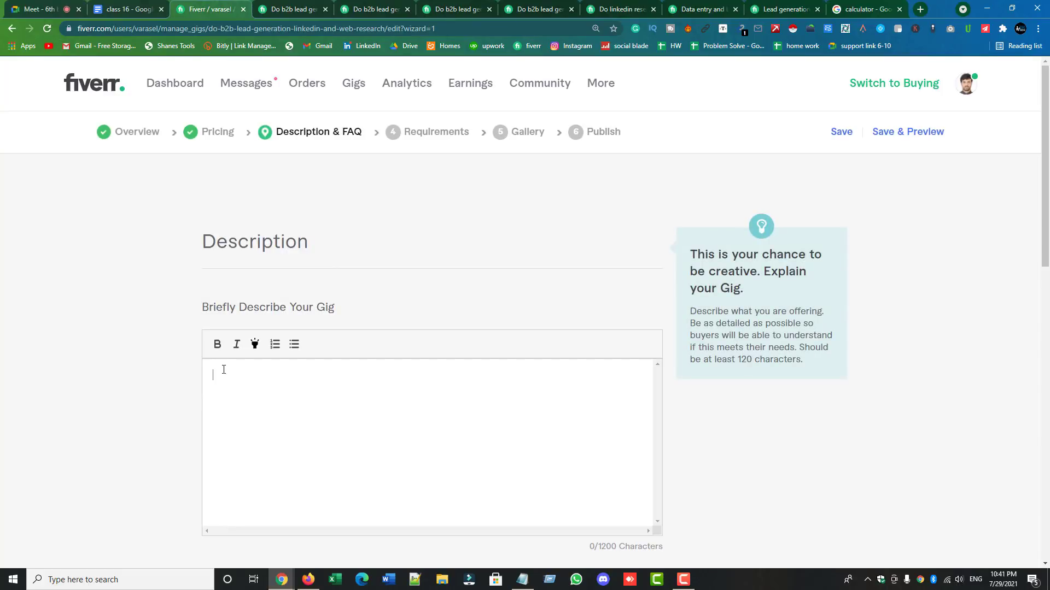
{"action": "type", "text": "Hi there, welcome to "}
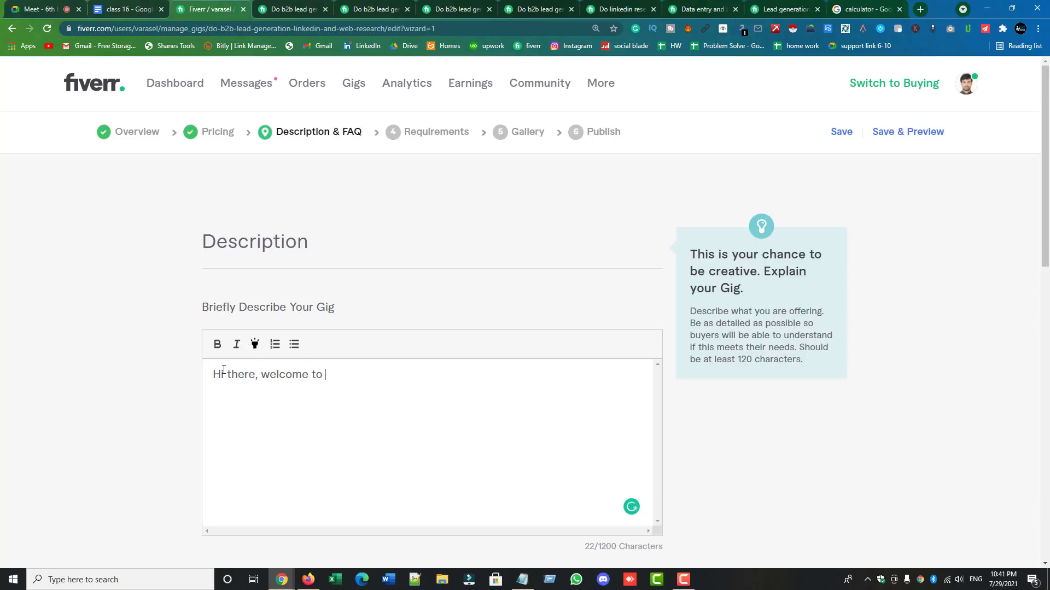
{"action": "type", "text": "b2b Lead Leneration"}
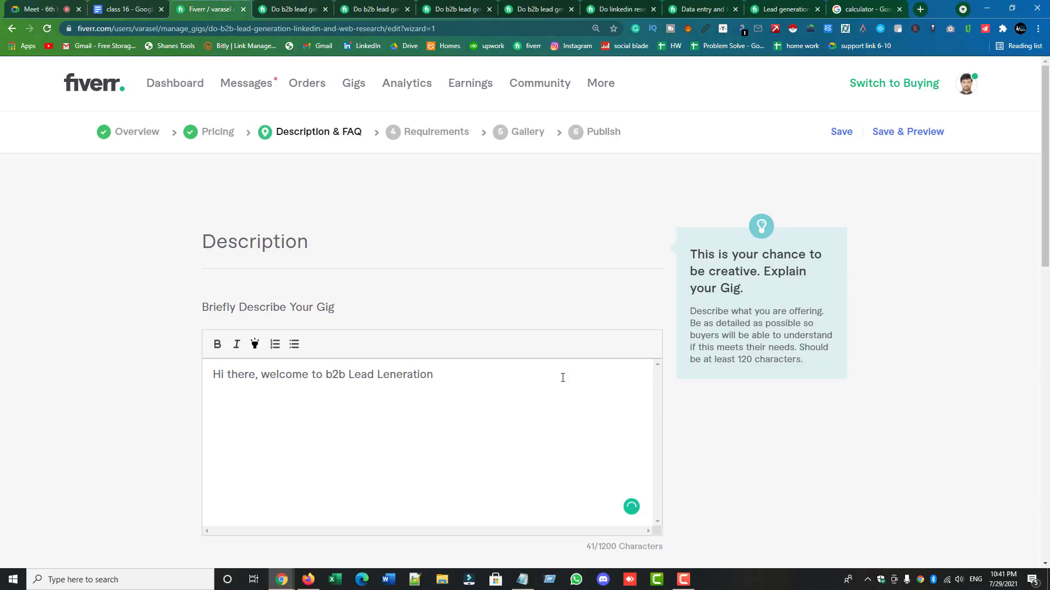
{"action": "type", "text": "!"}
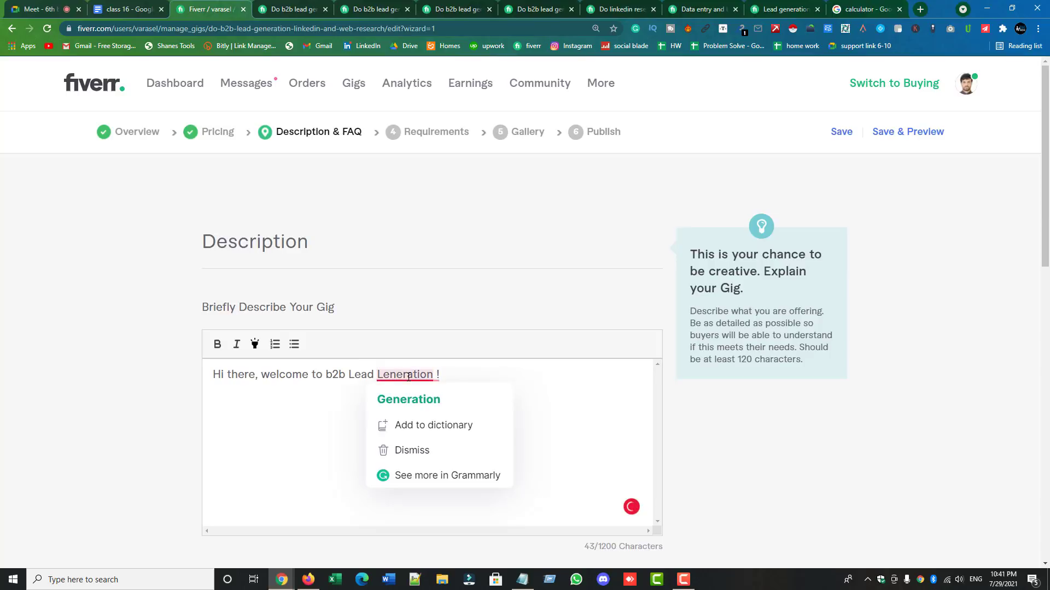
{"action": "left_click", "coordinate": [415, 399]}
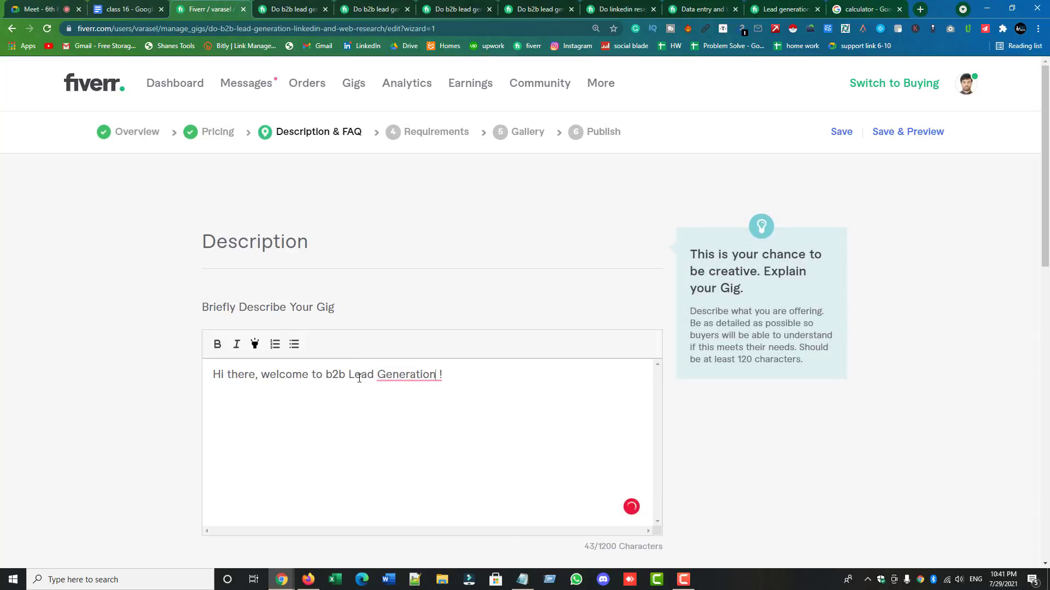
{"action": "mouse_move", "coordinate": [416, 379]}
{"action": "left_click", "coordinate": [446, 403]}
- Recheck the first two competitors' openings and add a second description line reading "If you want to grow your business you must need to"
{"action": "left_click", "coordinate": [284, 8]}
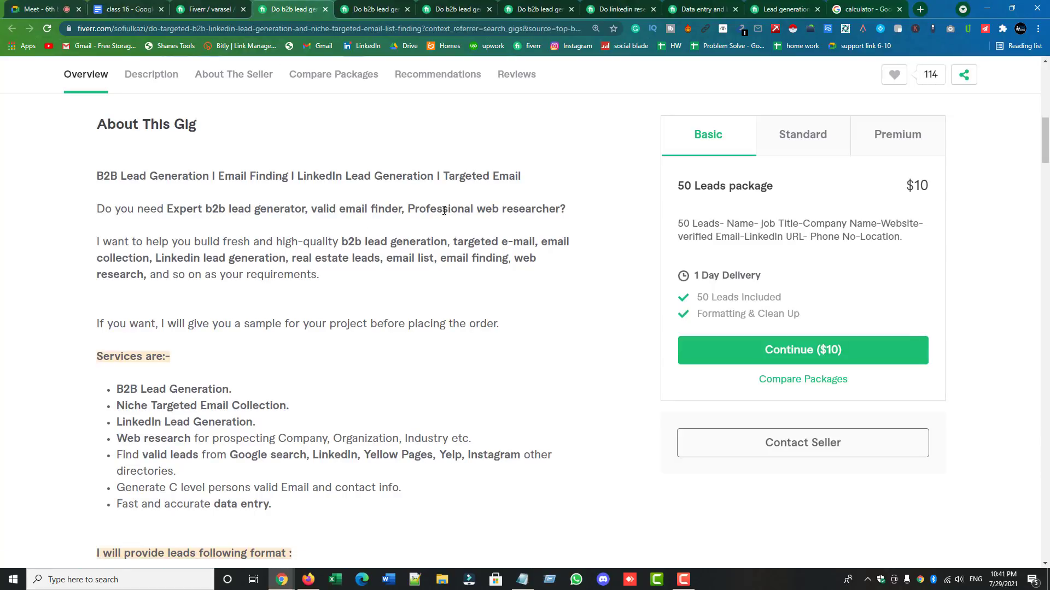
{"action": "left_click", "coordinate": [415, 11]}
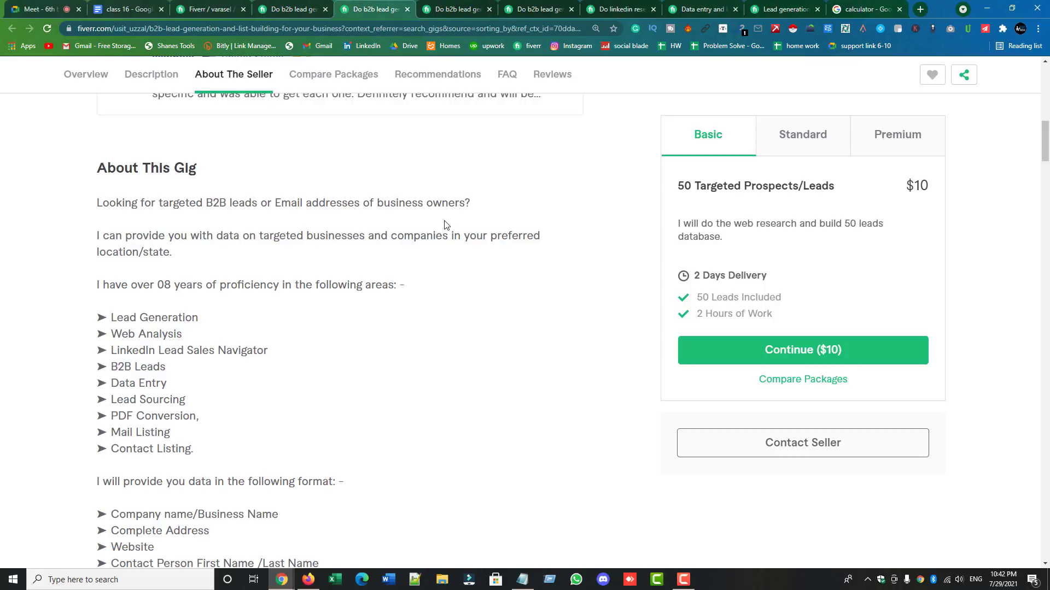
{"action": "left_click", "coordinate": [211, 9]}
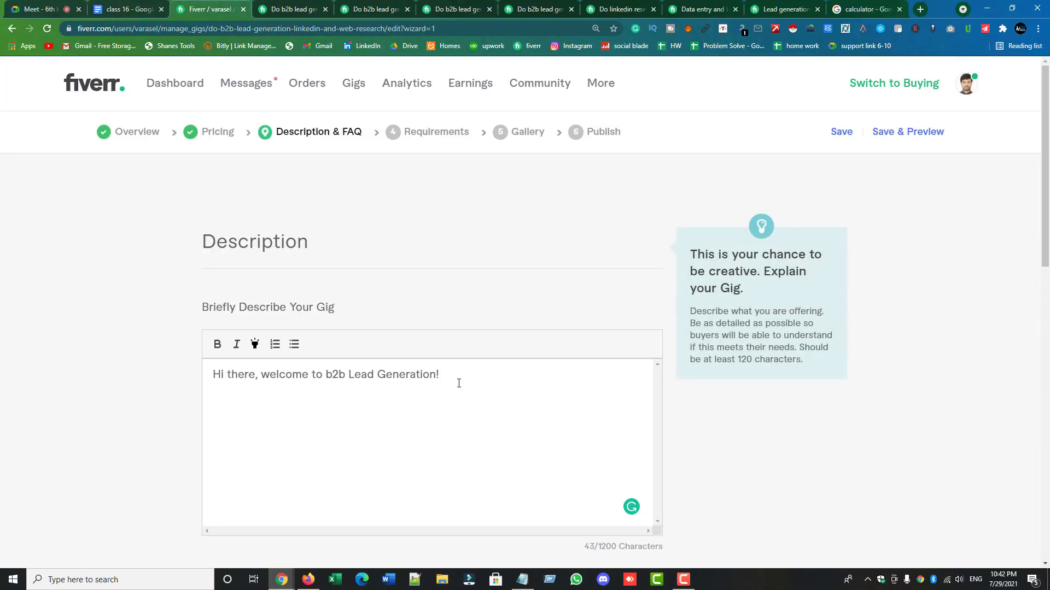
{"action": "key", "text": "Return"}
{"action": "type", "text": "If you want to grow you"}
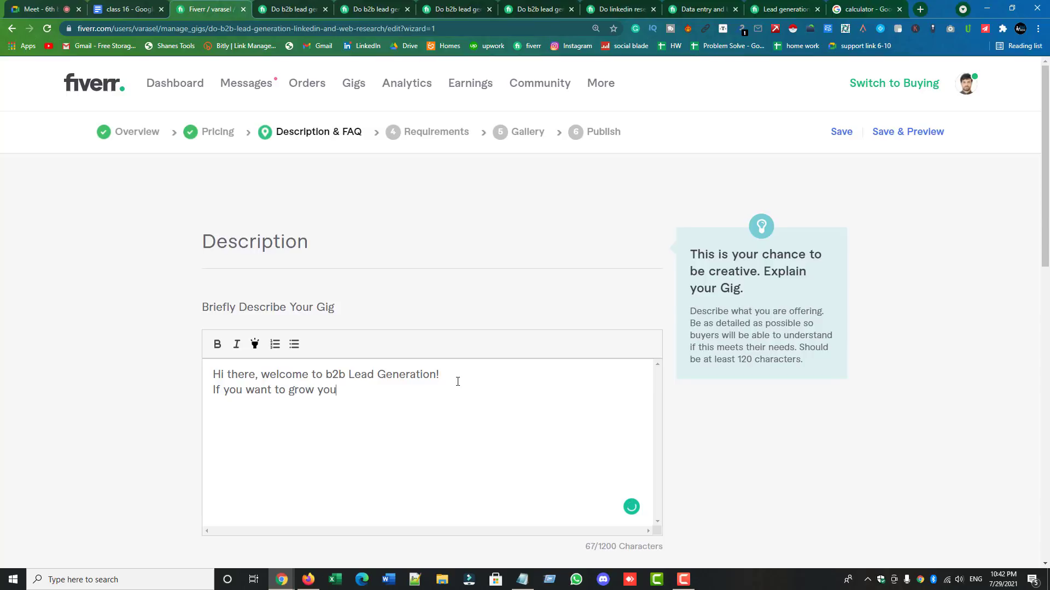
{"action": "type", "text": "r "}
{"action": "type", "text": "bu"}
{"action": "type", "text": "siness"}
{"action": "type", "text": "you "}
{"action": "type", "text": "mu"}
{"action": "key", "text": "BackSpace"}
{"action": "type", "text": "ust need to"}
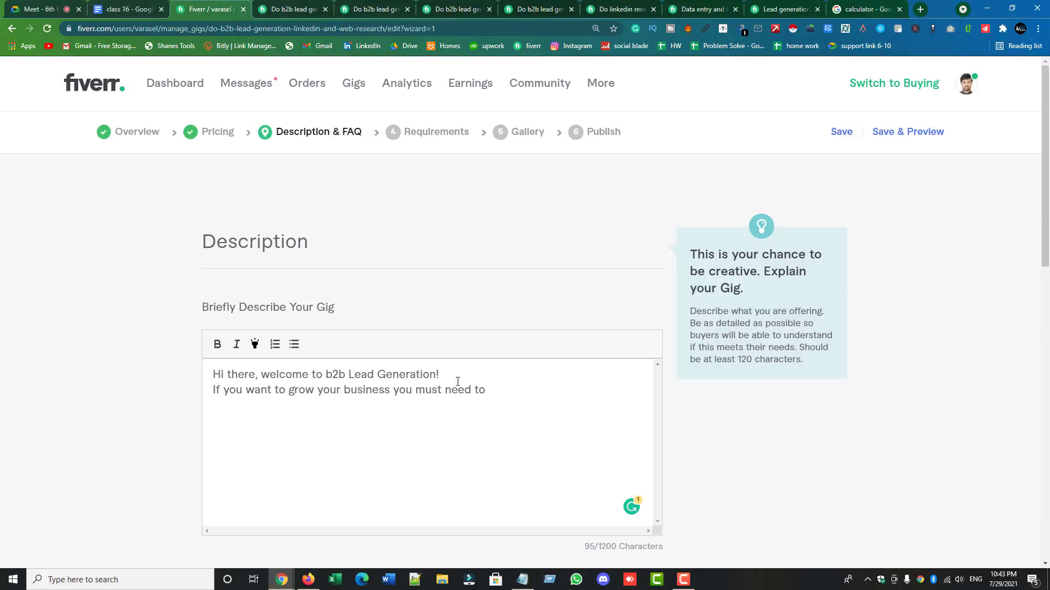
- Insert "or boost your sales" after "grow your business" in the description's second line
{"action": "left_click", "coordinate": [392, 390]}
{"action": "type", "text": "s or gr"}
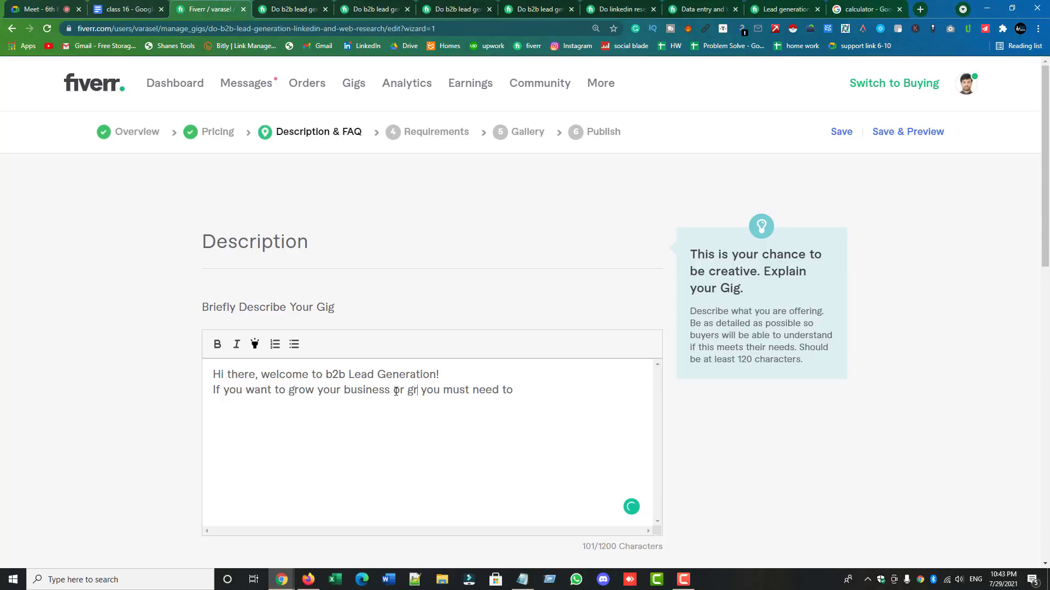
{"action": "key", "text": "BackSpace"}
{"action": "key", "text": "BackSpace"}
{"action": "type", "text": "gro"}
{"action": "key", "text": "BackSpace"}
{"action": "key", "text": "BackSpace"}
{"action": "key", "text": "BackSpace"}
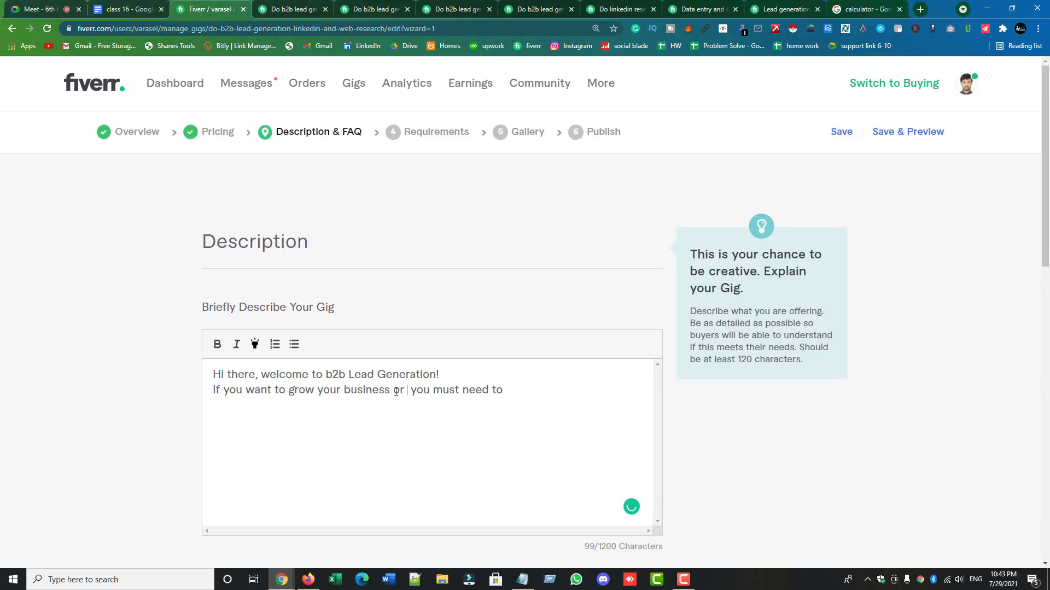
{"action": "type", "text": "boost "}
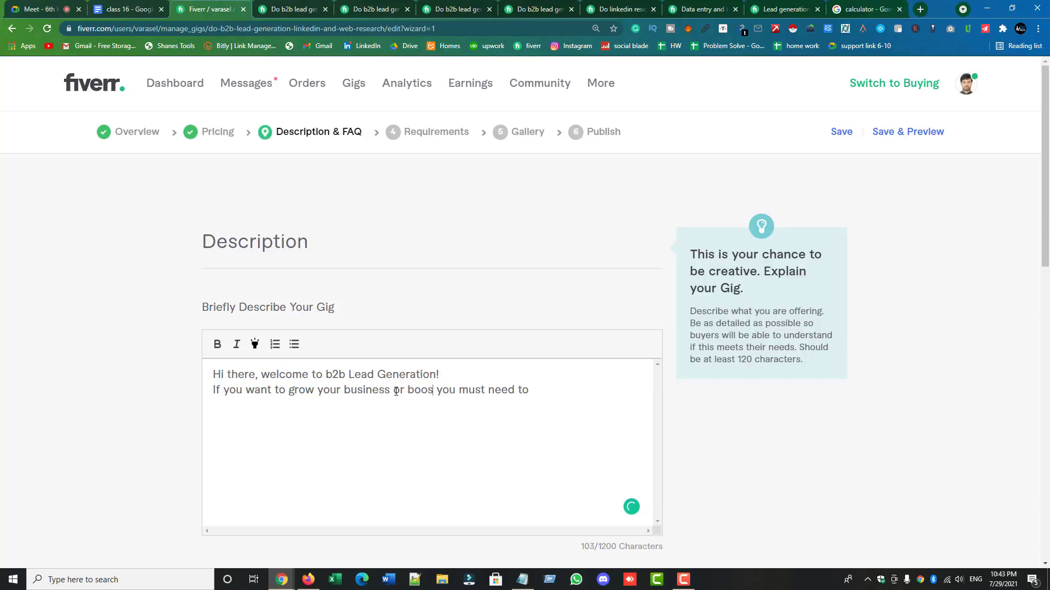
{"action": "type", "text": "your s"}
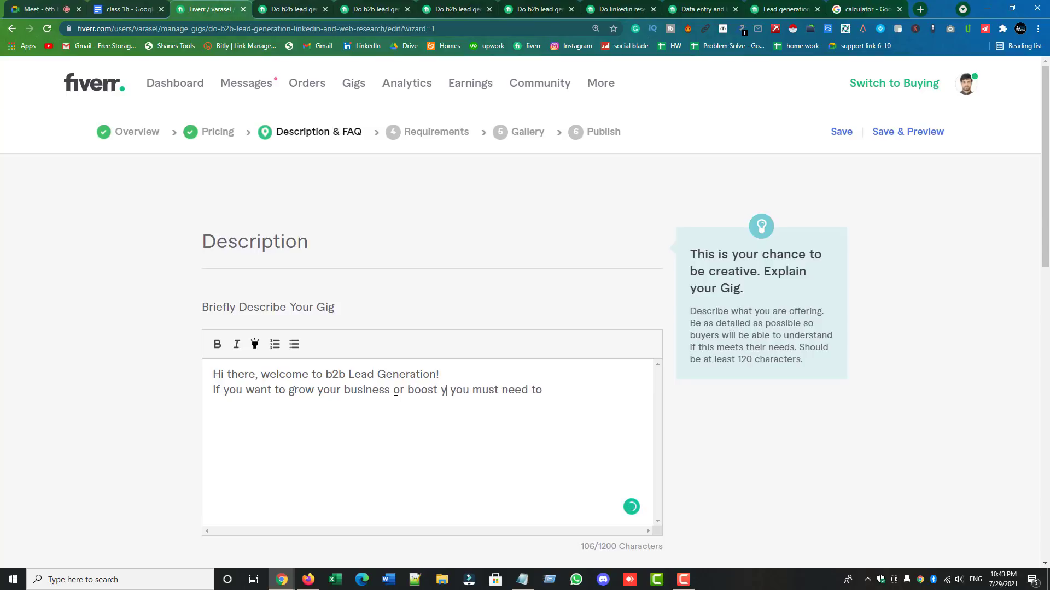
{"action": "type", "text": "ales"}
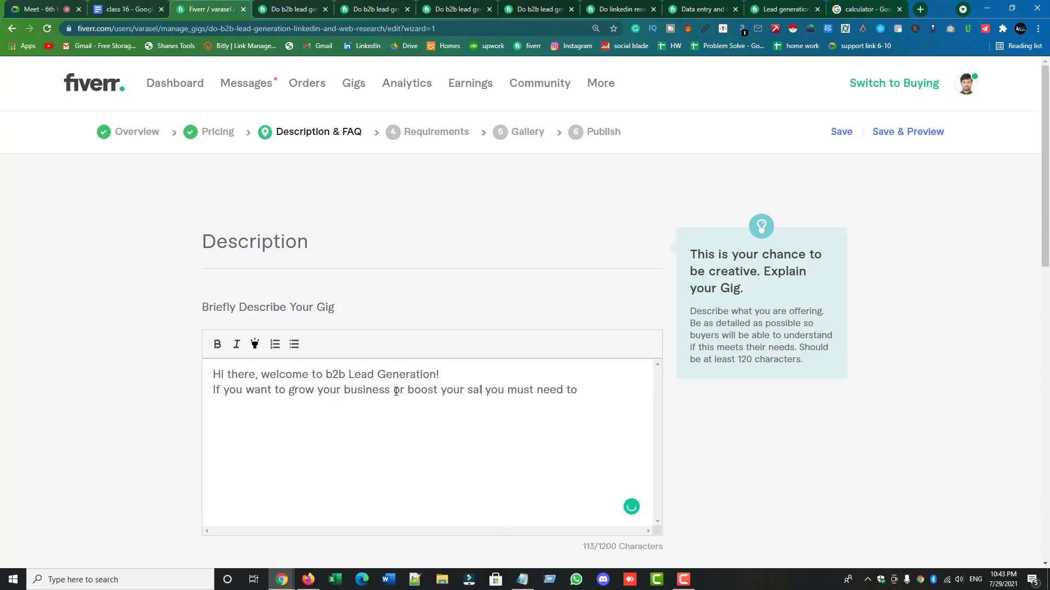
{"action": "key", "text": "BackSpace"}
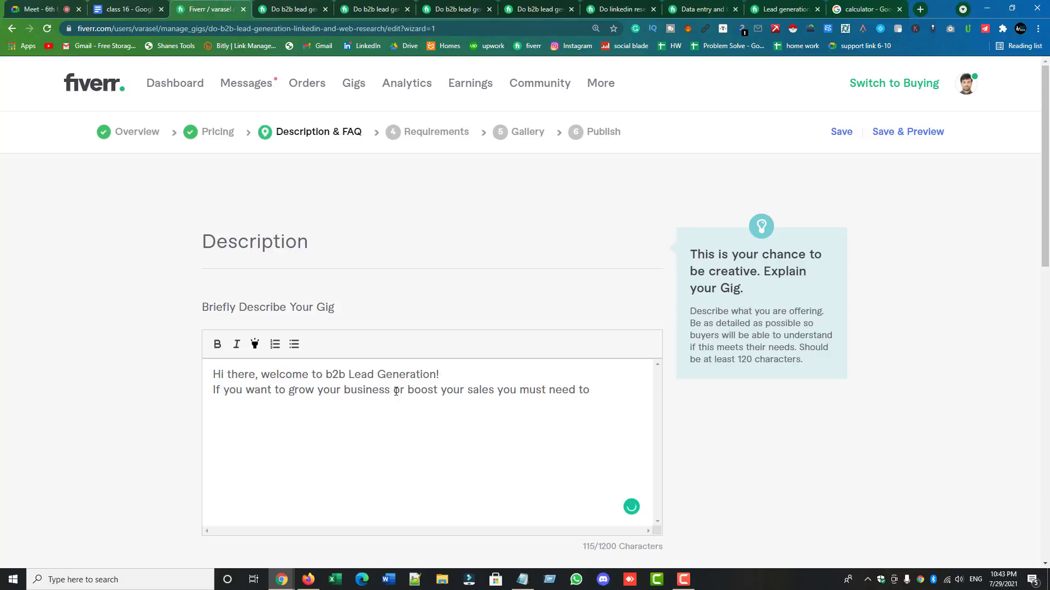
- Finish the second-line sentence with "build targeted prospect email list." and begin another sentence with "I"
{"action": "double_click", "coordinate": [585, 390]}
{"action": "mouse_move", "coordinate": [532, 390]}
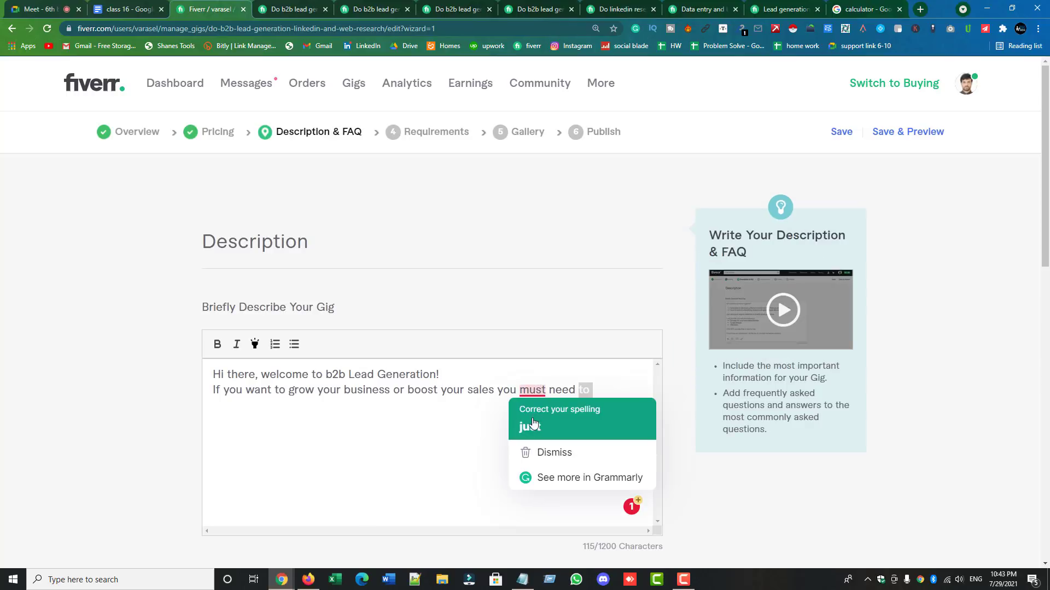
{"action": "left_click", "coordinate": [620, 392]}
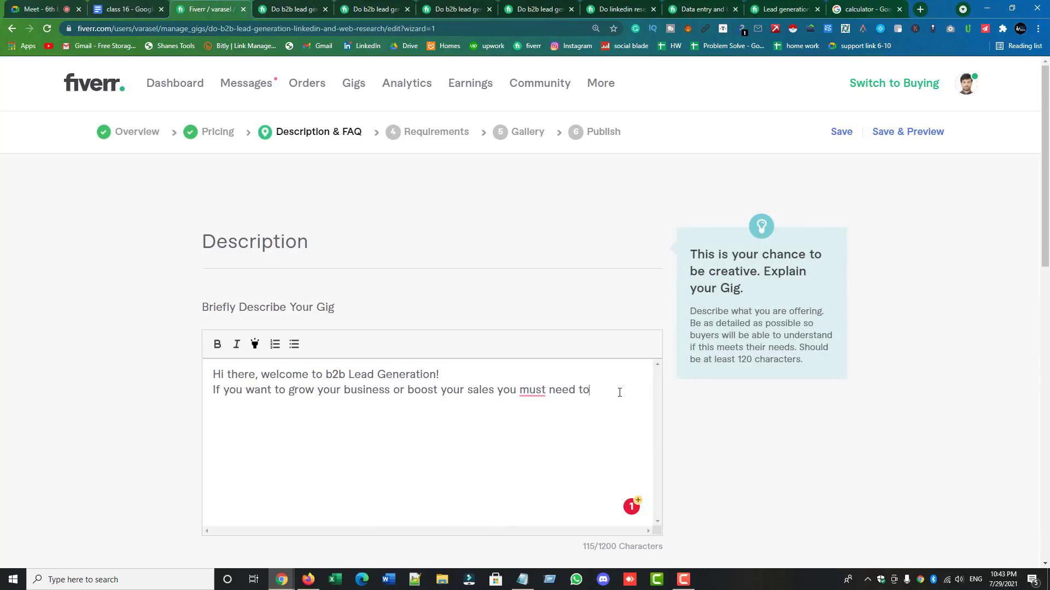
{"action": "key", "text": "BackSpace"}
{"action": "key", "text": "BackSpace"}
{"action": "key", "text": "BackSpace"}
{"action": "type", "text": "b2"}
{"action": "key", "text": "BackSpace"}
{"action": "key", "text": "BackSpace"}
{"action": "type", "text": "to b"}
{"action": "type", "text": "uild"}
{"action": "type", "text": " you"}
{"action": "key", "text": "BackSpace"}
{"action": "key", "text": "BackSpace"}
{"action": "key", "text": "BackSpace"}
{"action": "type", "text": "targeted pros"}
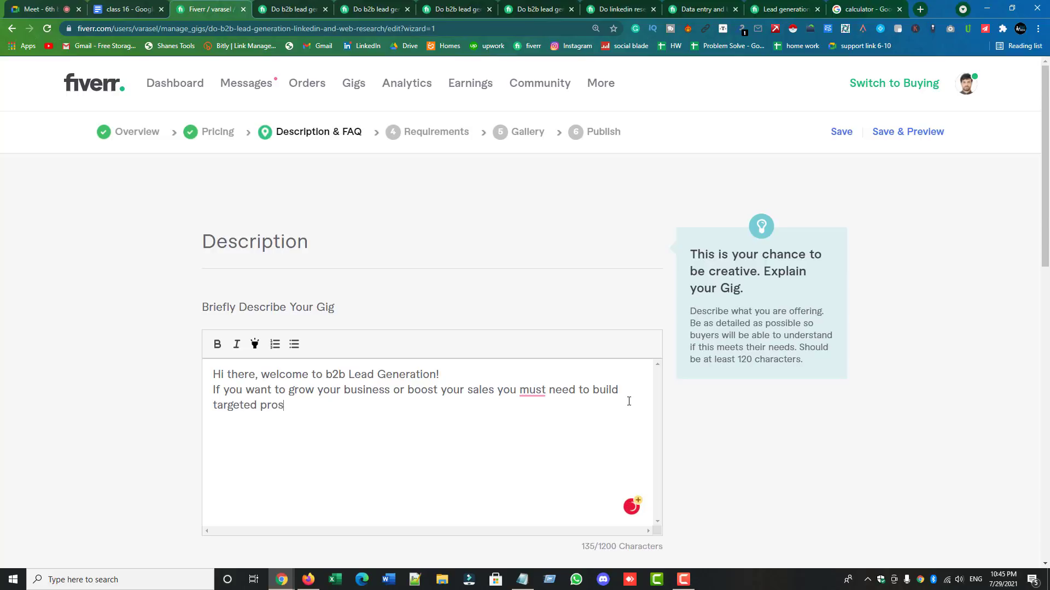
{"action": "type", "text": "pect email list"}
{"action": "key", "text": "BackSpace"}
{"action": "type", "text": ". I"}
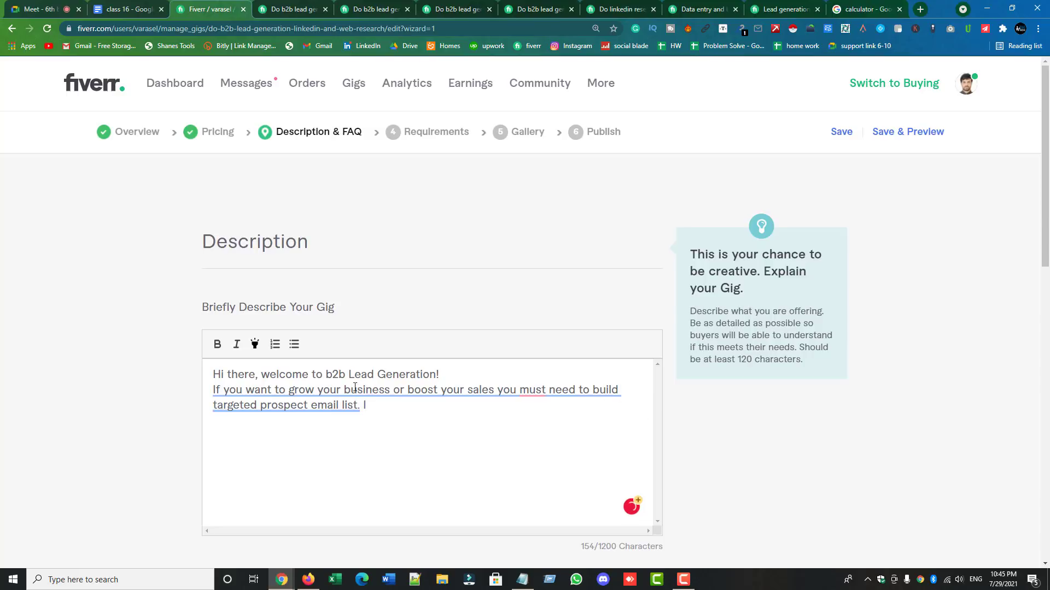
- Apply Grammarly's clarity rewrite so the sentence ends "boost your sales, you must build a targeted prospect email list."
{"action": "mouse_move", "coordinate": [328, 398]}
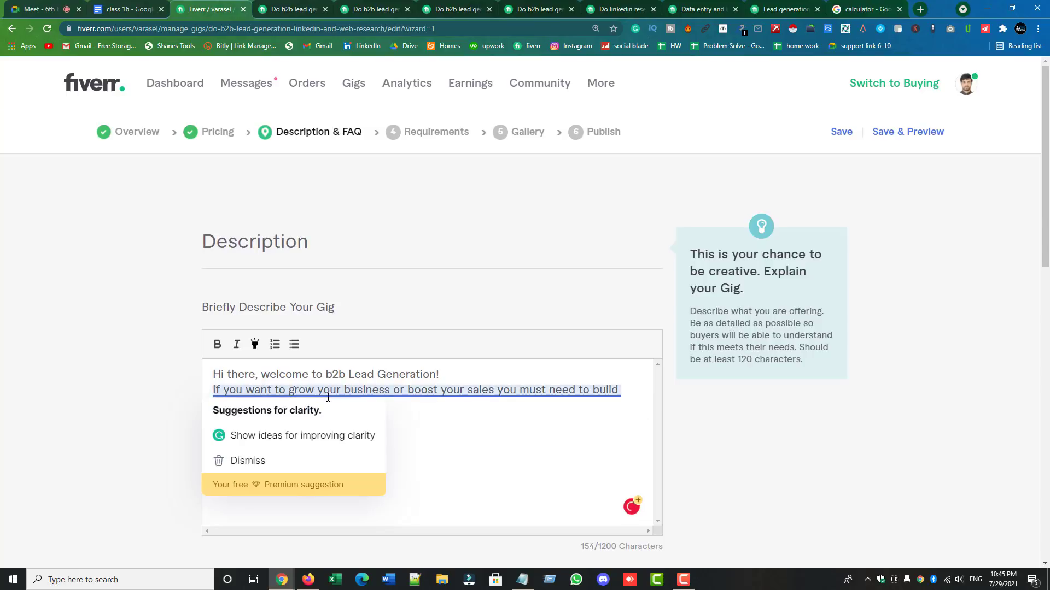
{"action": "left_click", "coordinate": [327, 436]}
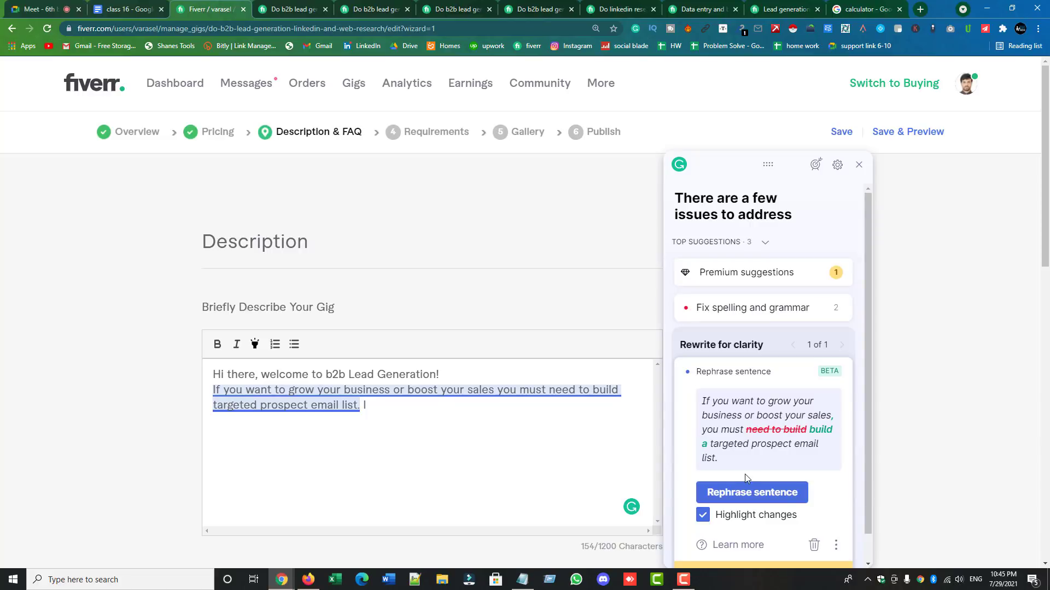
{"action": "left_click", "coordinate": [766, 493]}
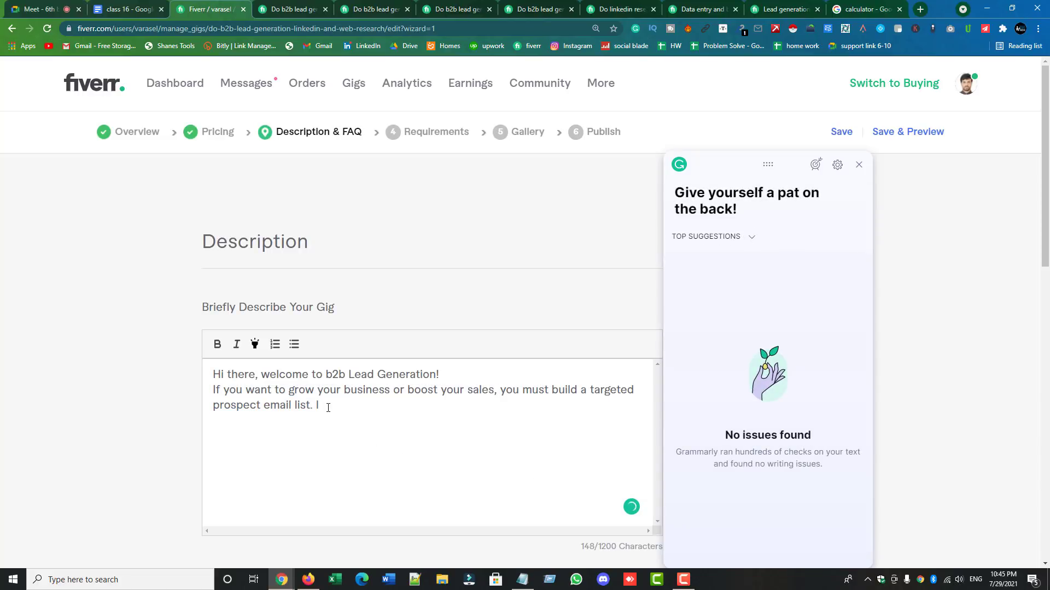
- Continue the description's last sentence so it reads "I am here to assist you to build" and close the Grammarly panel
{"action": "type", "text": "am here to assi"}
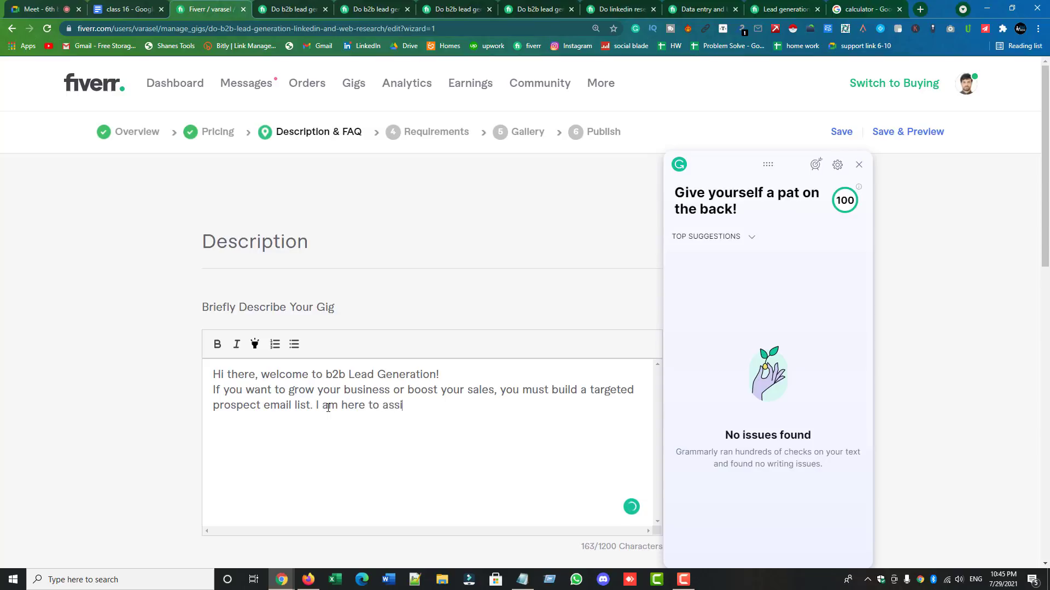
{"action": "type", "text": "st you with"}
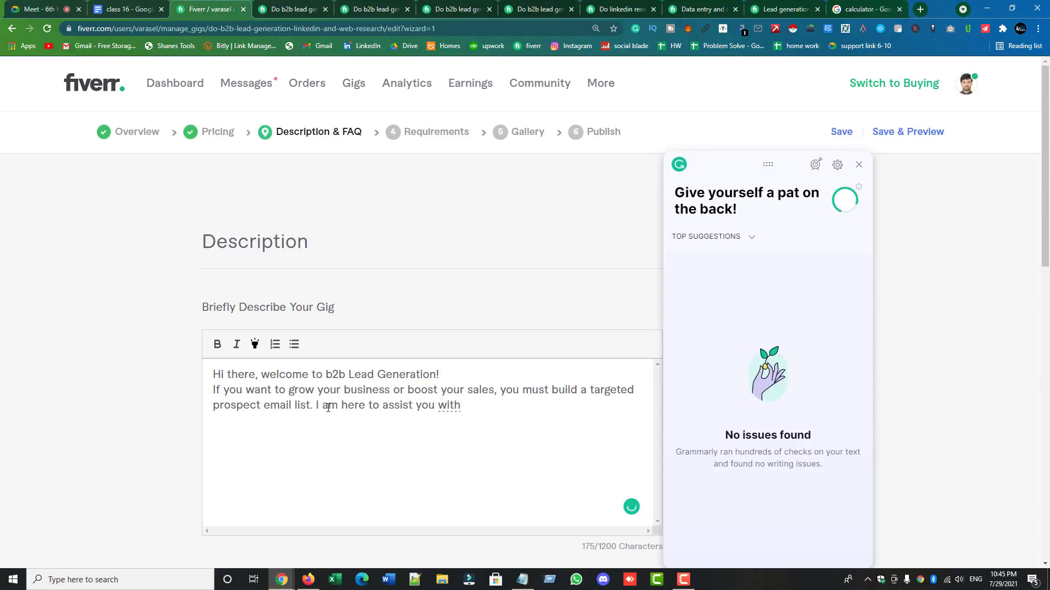
{"action": "key", "text": "BackSpace"}
{"action": "key", "text": "BackSpace"}
{"action": "key", "text": "BackSpace"}
{"action": "key", "text": "BackSpace"}
{"action": "key", "text": "BackSpace"}
{"action": "key", "text": "BackSpace"}
{"action": "key", "text": "BackSpace"}
{"action": "key", "text": "BackSpace"}
{"action": "key", "text": "BackSpace"}
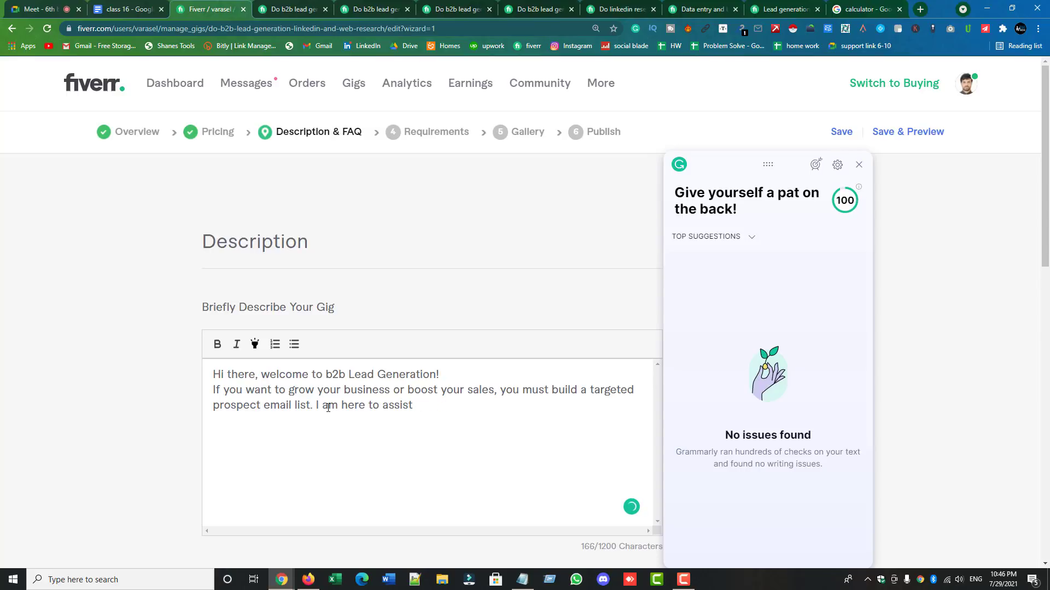
{"action": "type", "text": "you to build"}
{"action": "left_click", "coordinate": [858, 165]}
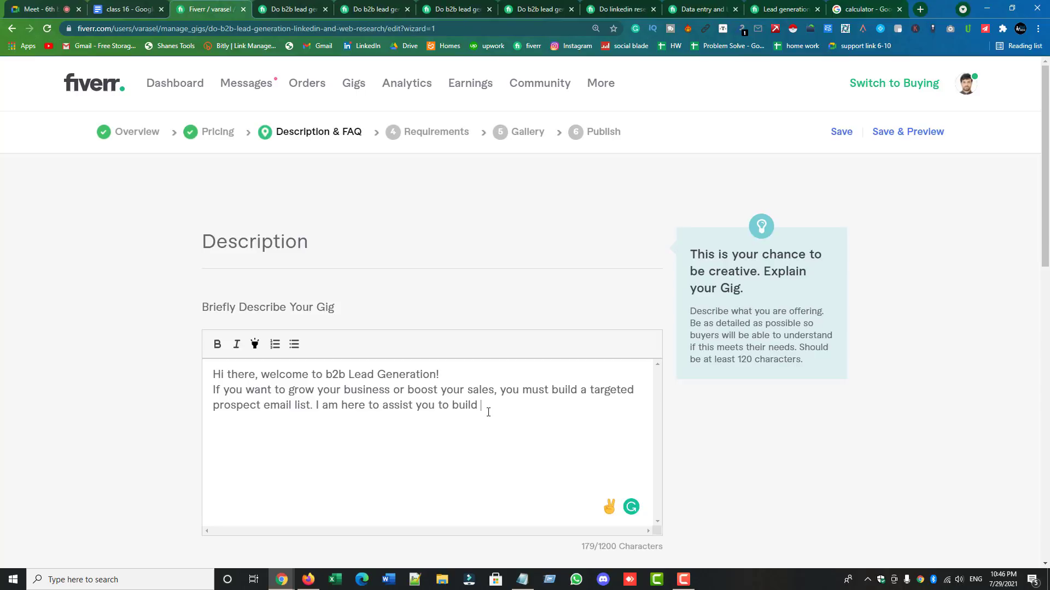
- Check the first competitor's wording and replace "to build" with "and I will provide b2b leads, Linkedin leads, email lists,"
{"action": "key", "text": "ctrl+Tab"}
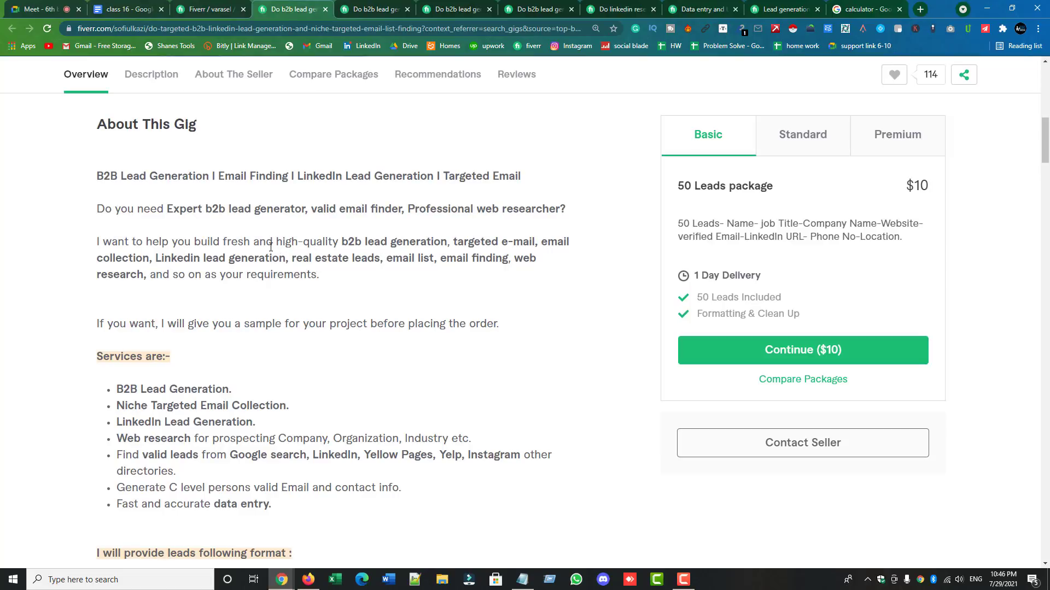
{"action": "left_click", "coordinate": [211, 9]}
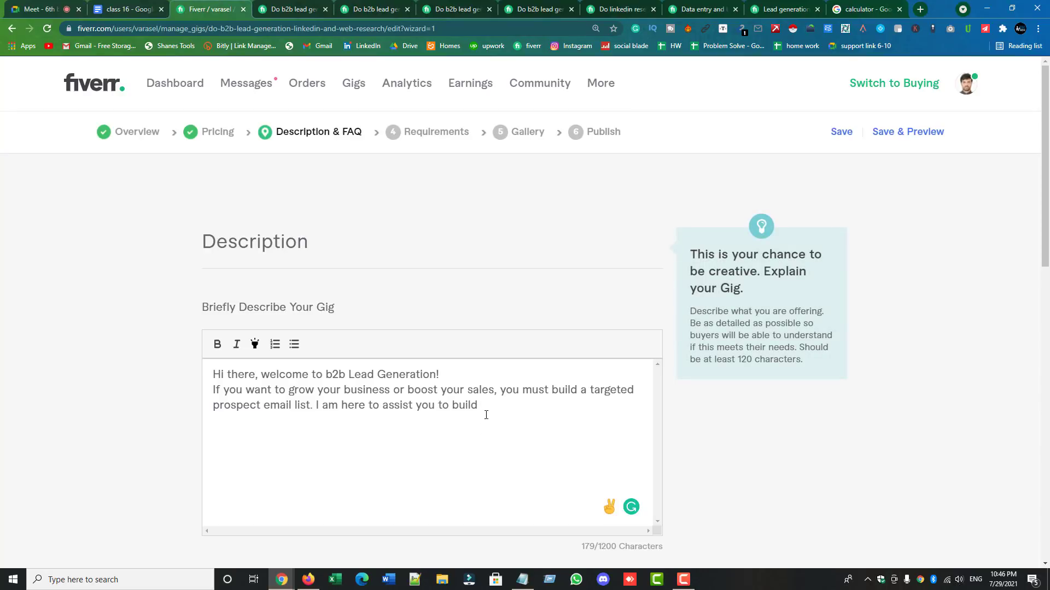
{"action": "left_click_drag", "start_coordinate": [490, 409], "coordinate": [440, 407]}
{"action": "type", "text": "and I will provide b2"}
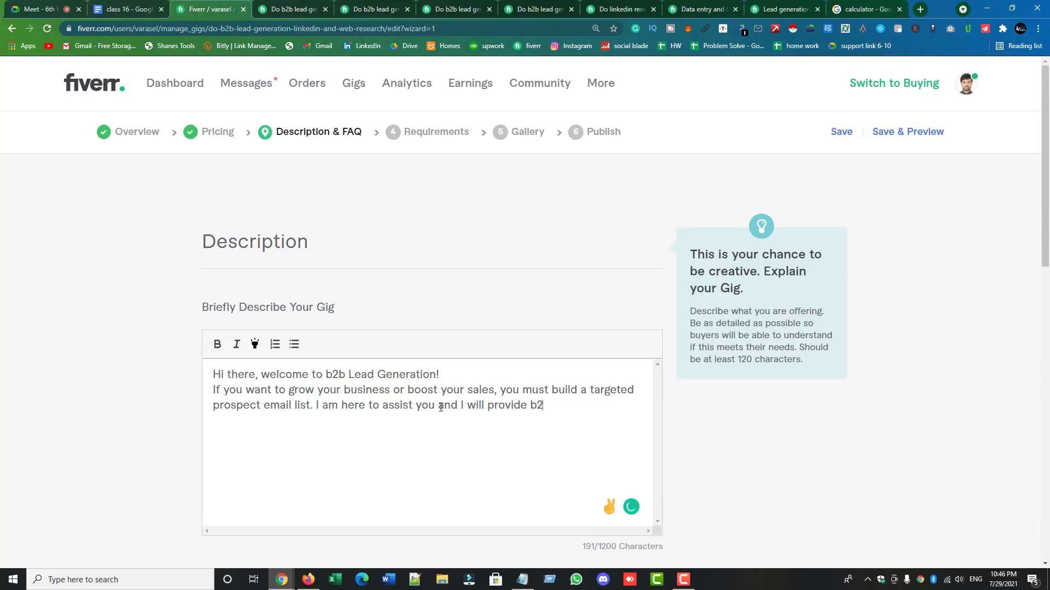
{"action": "type", "text": "b leads, linkedi"}
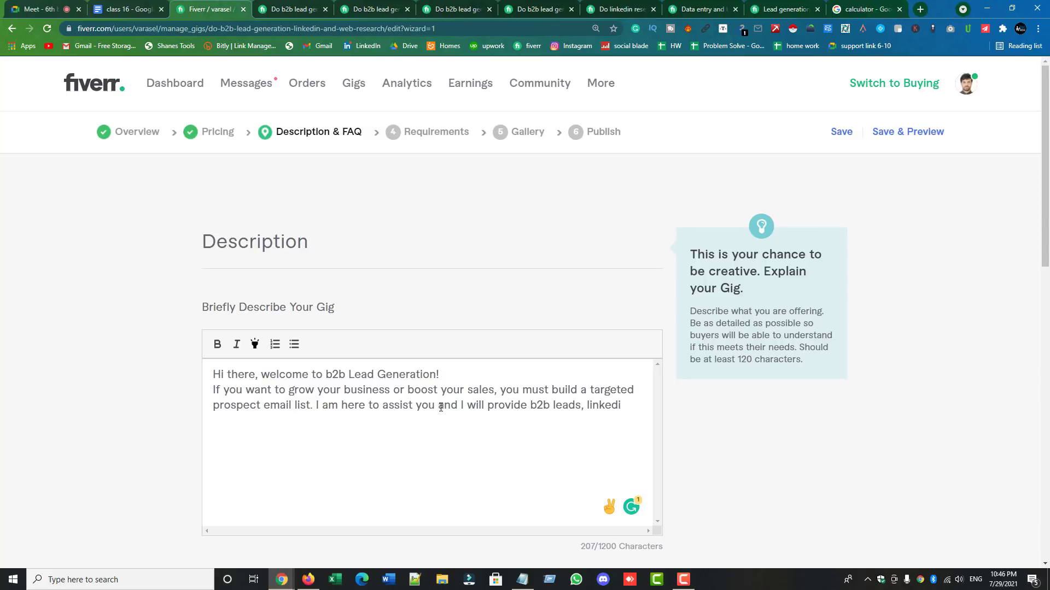
{"action": "type", "text": "n leads"}
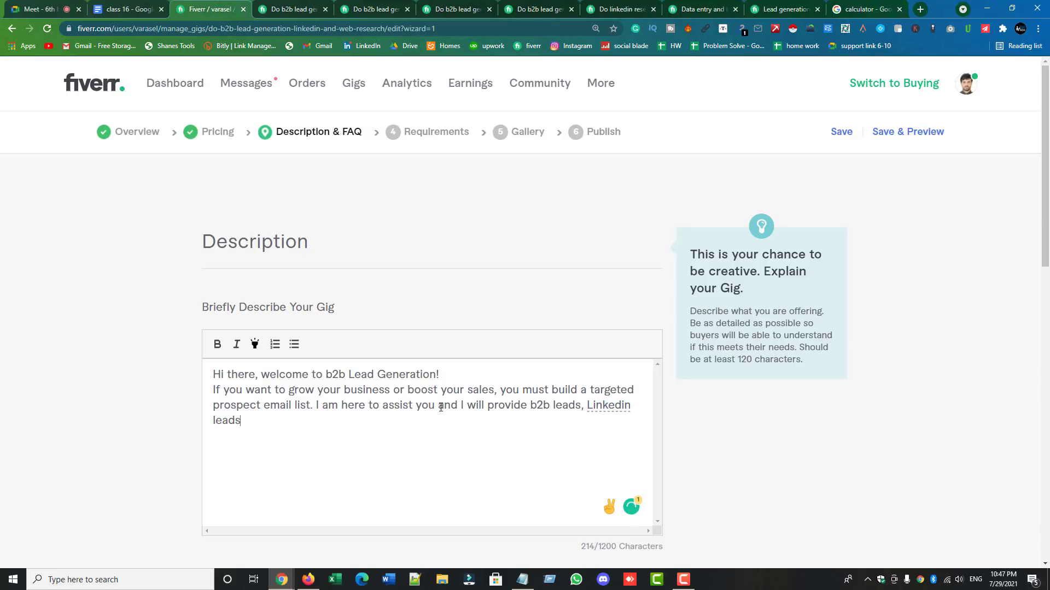
{"action": "type", "text": ", email lists,"}
- Recheck the first two competitors' descriptions and add "real estate leads" to the list of offered services
{"action": "left_click", "coordinate": [386, 10]}
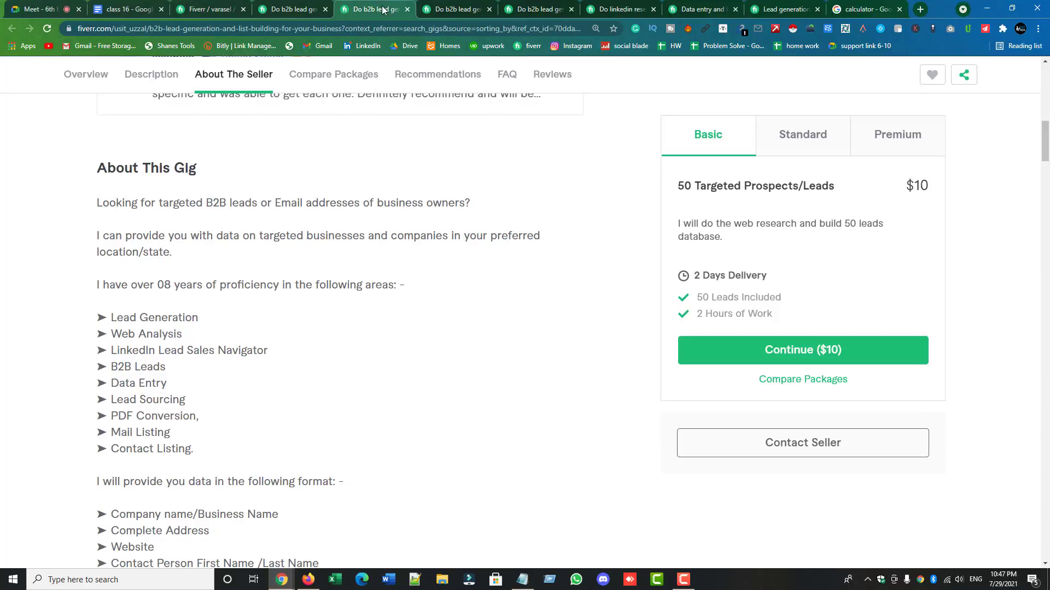
{"action": "left_click", "coordinate": [277, 9]}
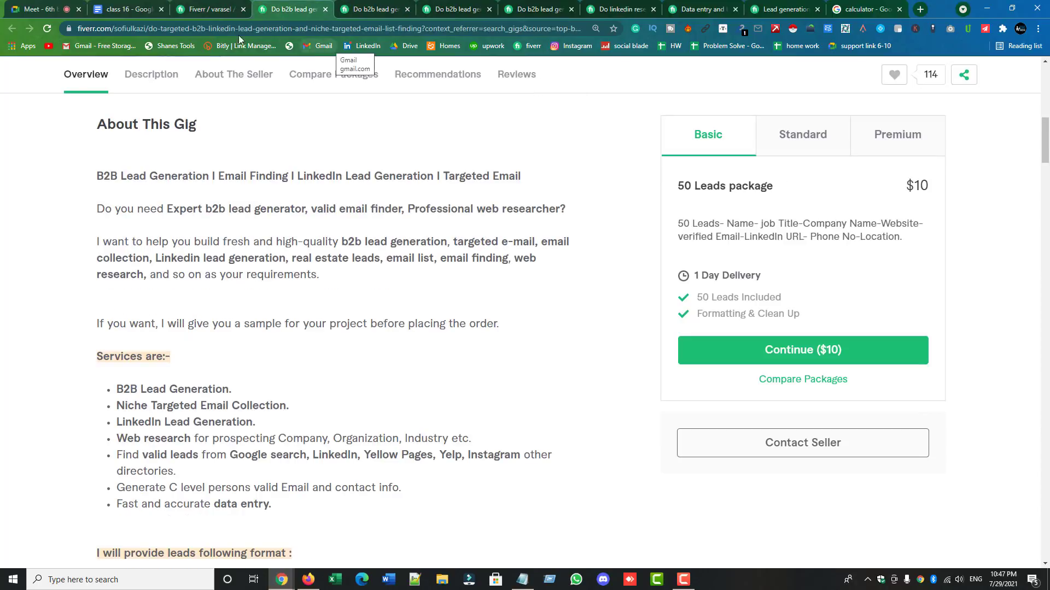
{"action": "left_click", "coordinate": [193, 9]}
{"action": "type", "text": "real estate leads"}
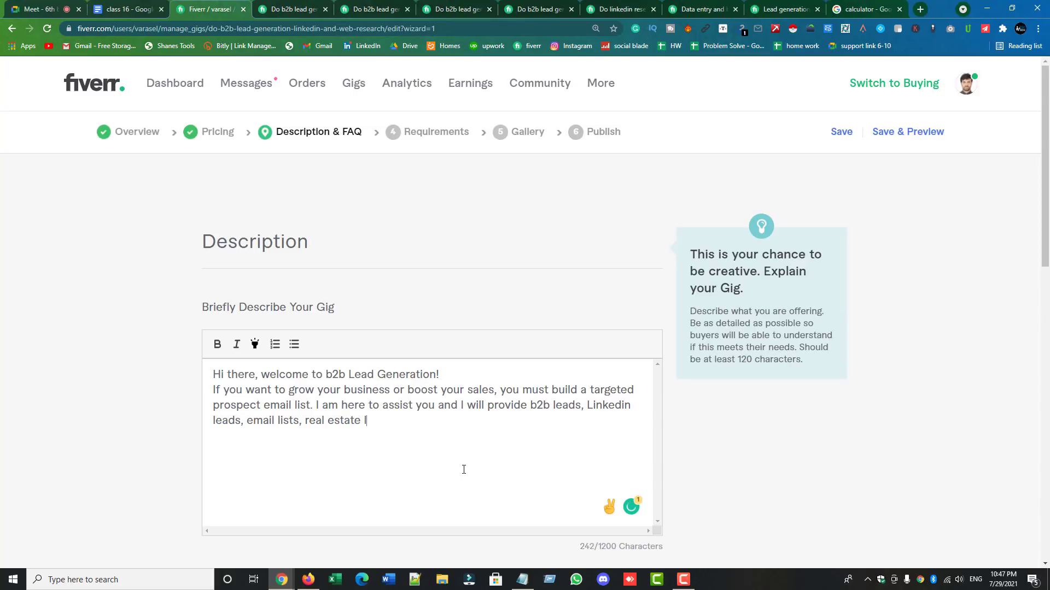
{"action": "key", "text": "BackSpace"}
- Glance at the third competitor's description, end the services list with "etc." and accept Grammarly's comma before it
{"action": "left_click", "coordinate": [375, 9]}
{"action": "left_click", "coordinate": [443, 9]}
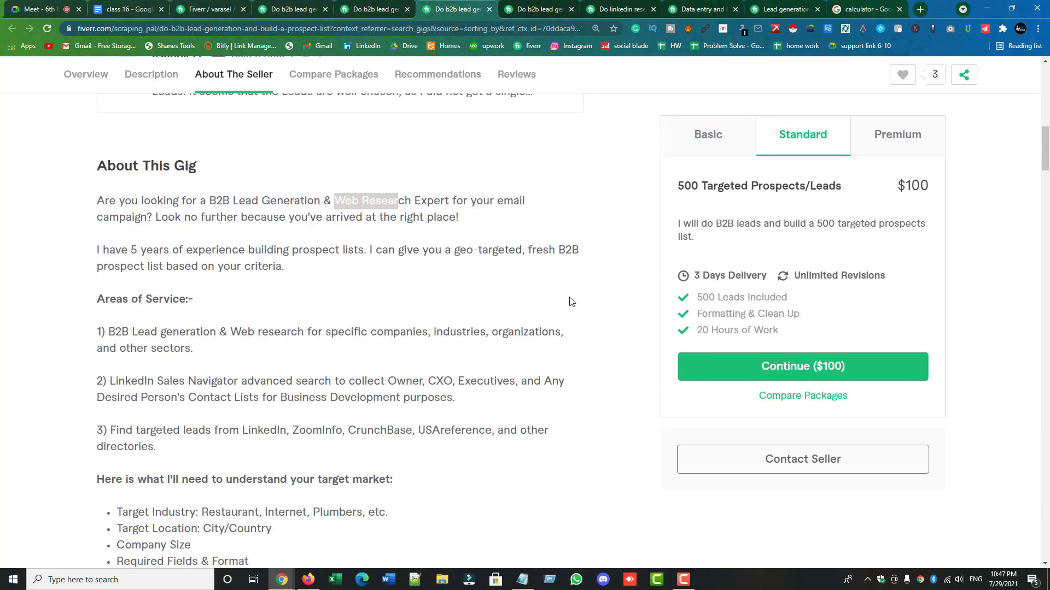
{"action": "left_click", "coordinate": [207, 9]}
{"action": "type", "text": "etc."}
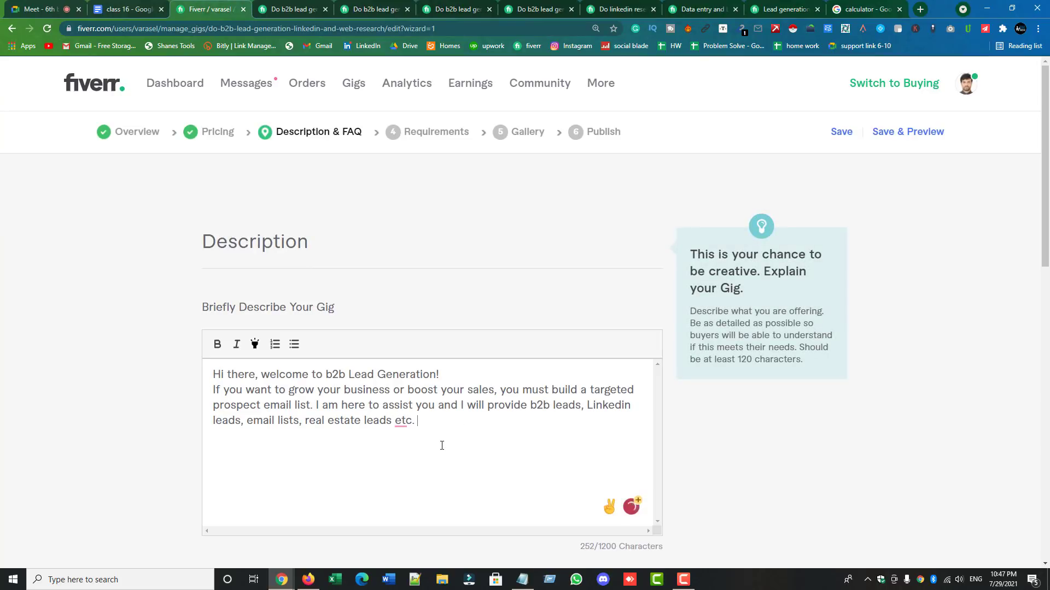
{"action": "mouse_move", "coordinate": [403, 422]}
{"action": "left_click", "coordinate": [408, 455]}
{"action": "left_click", "coordinate": [424, 420]}
- Review the first competitor's services, try its Contact Seller option, dismiss the sign-up dialog and return to the gig description
{"action": "left_click", "coordinate": [295, 10]}
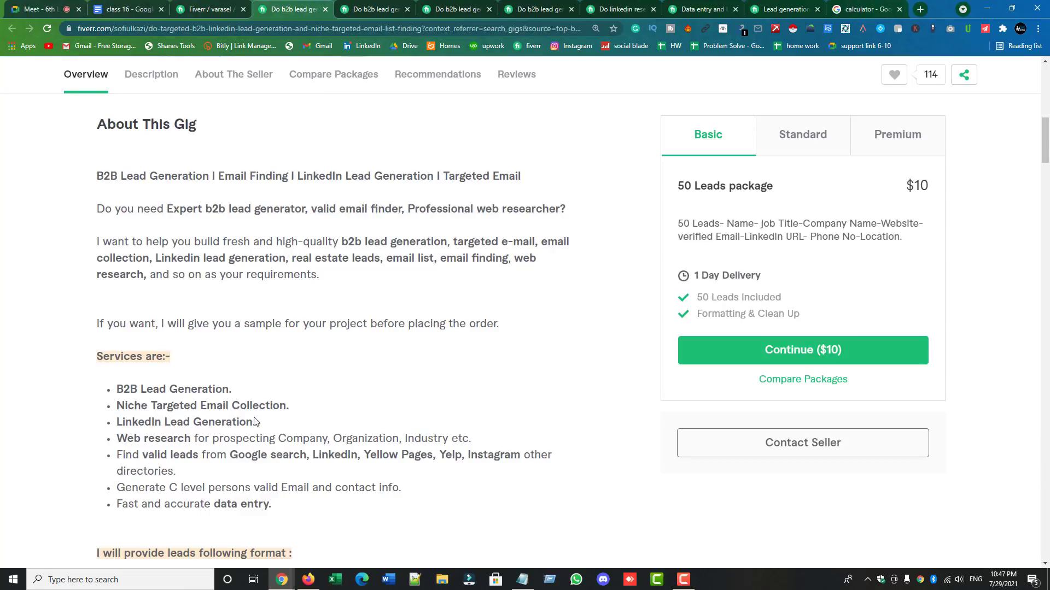
{"action": "left_click", "coordinate": [212, 9]}
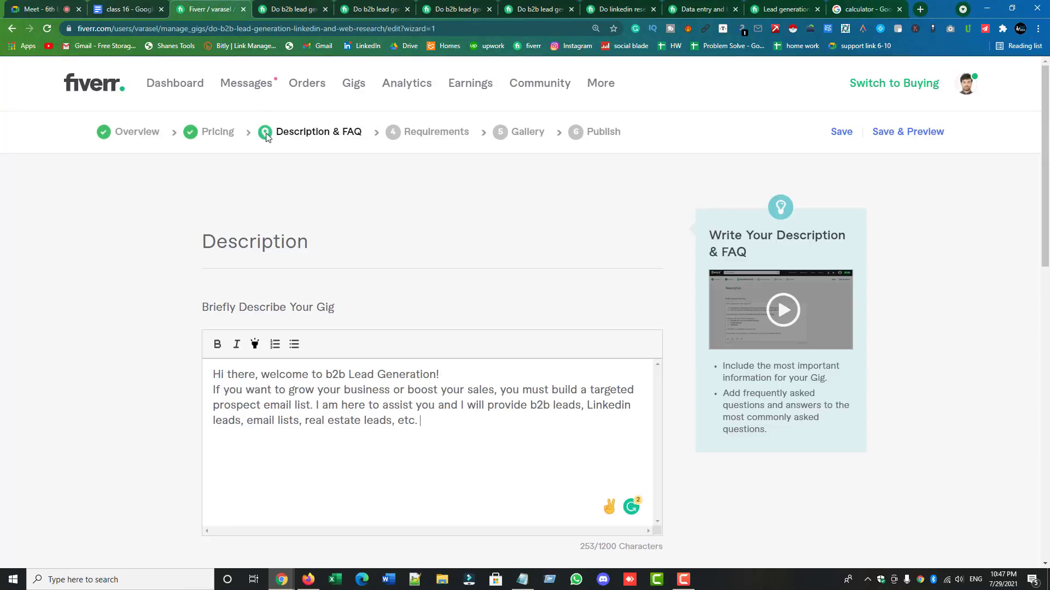
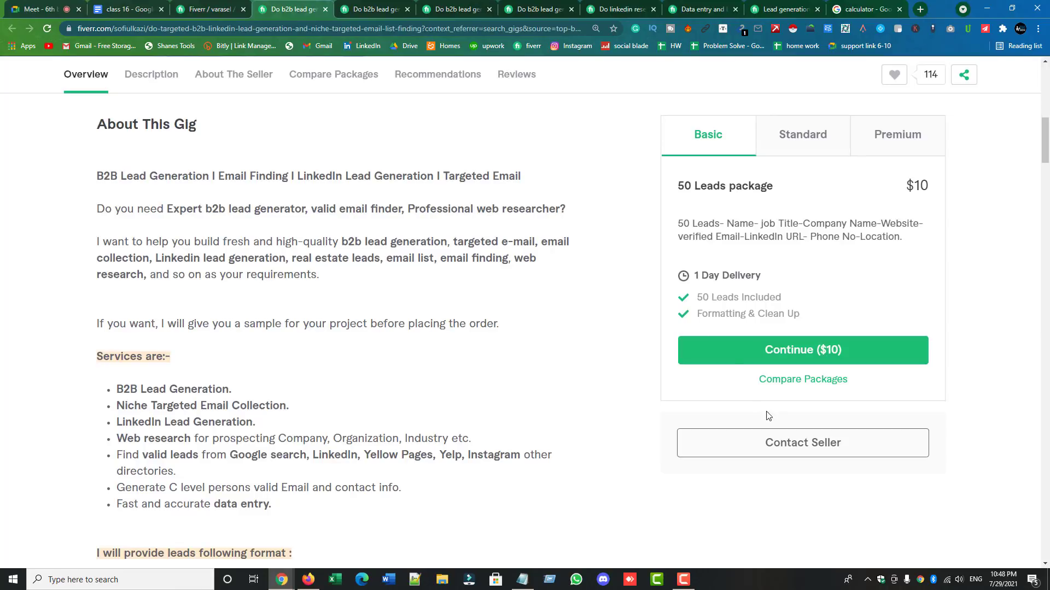
{"action": "left_click", "coordinate": [797, 457]}
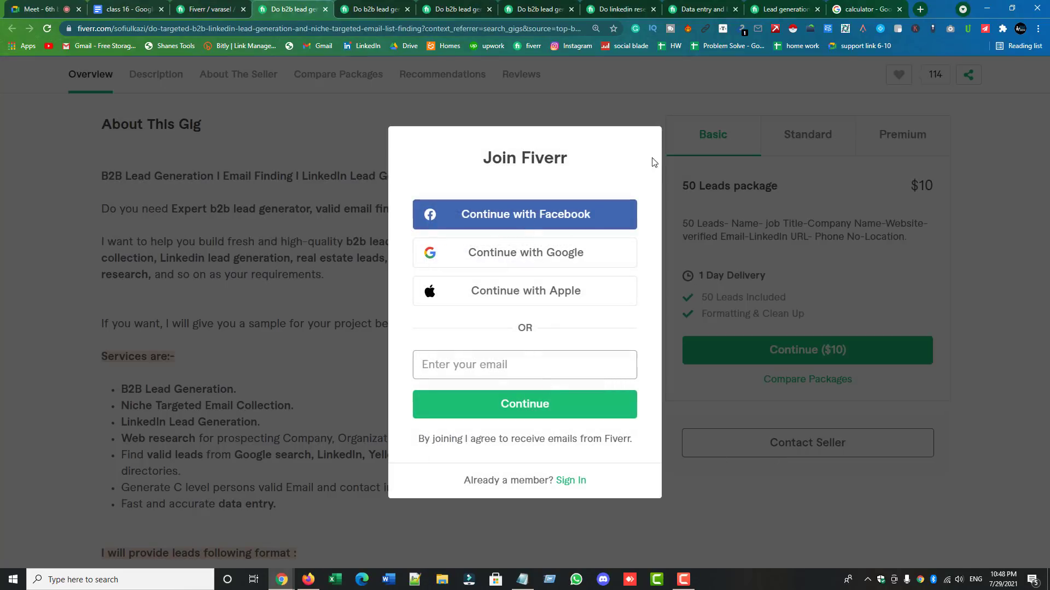
{"action": "left_click", "coordinate": [638, 96]}
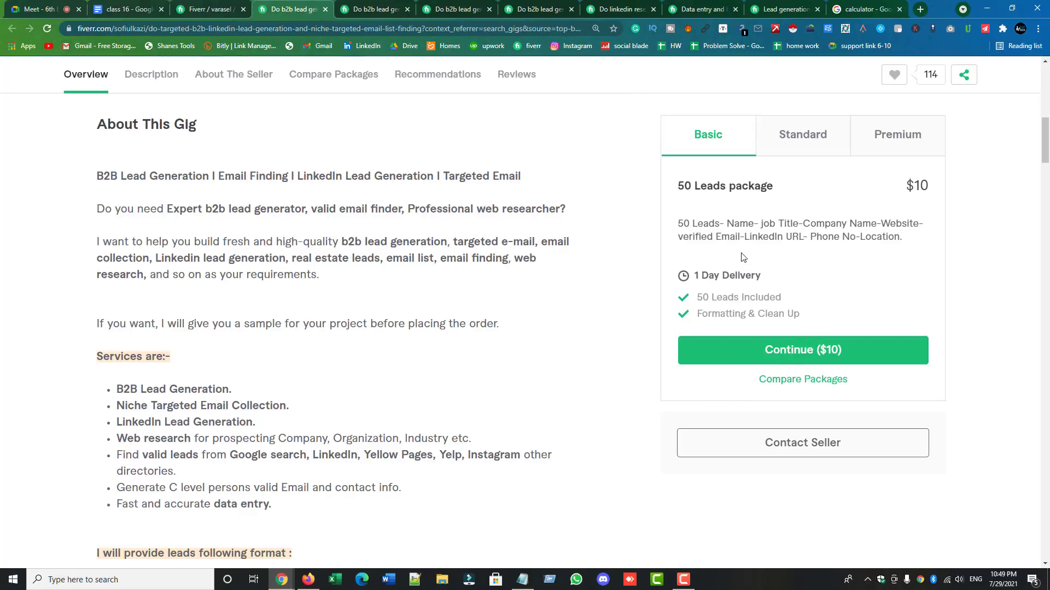
{"action": "left_click", "coordinate": [222, 9]}
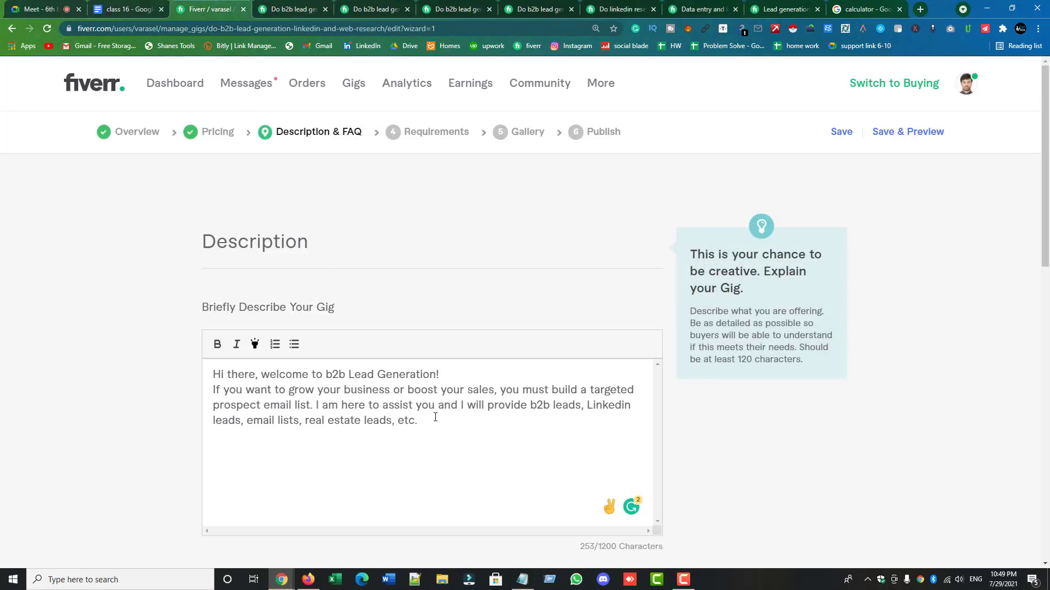
- Bold "b2b Lead Generation" in the first line and "b2b leads, Linkedin leads, email lists, real estate leads" in the last sentence
{"action": "left_click", "coordinate": [443, 368]}
{"action": "mouse_move", "coordinate": [325, 374]}
{"action": "left_mouse_down"}
{"action": "mouse_move", "coordinate": [438, 376]}
{"action": "mouse_move", "coordinate": [325, 377]}
{"action": "left_mouse_up"}
{"action": "left_click", "coordinate": [217, 343]}
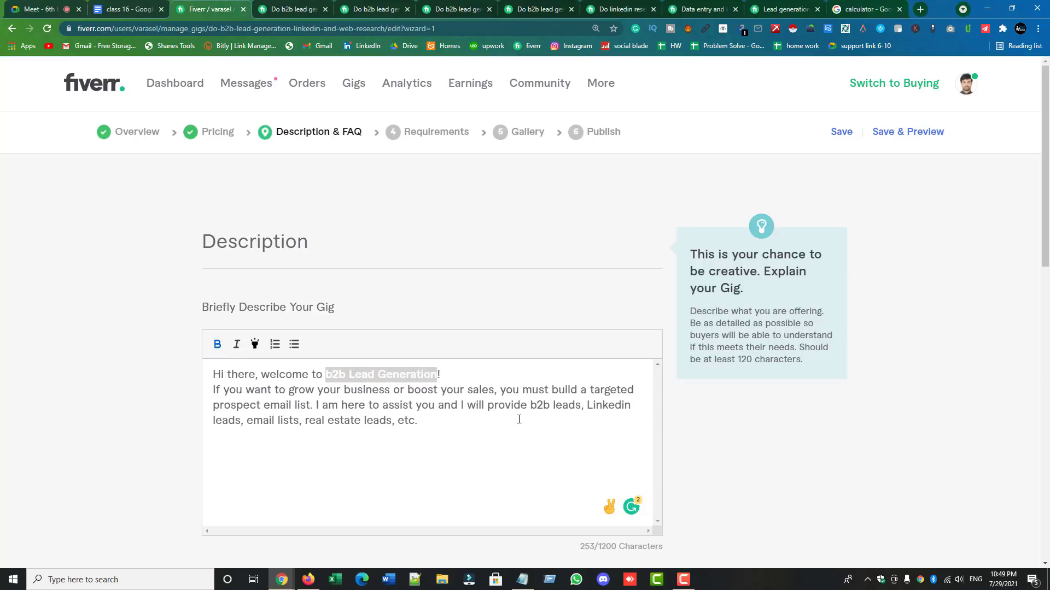
{"action": "left_click_drag", "start_coordinate": [532, 405], "coordinate": [390, 422]}
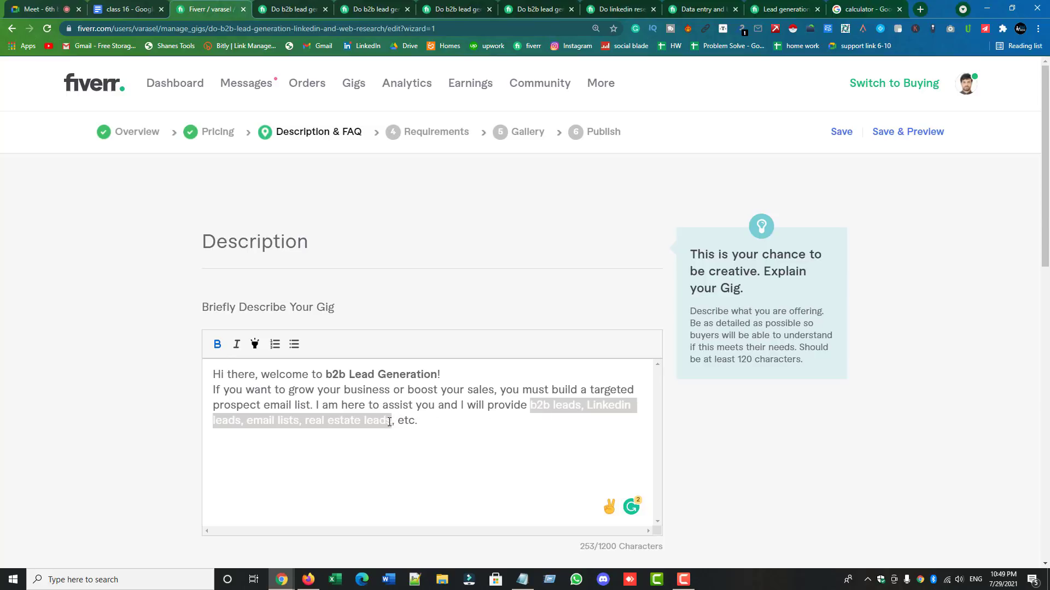
{"action": "left_click", "coordinate": [217, 343]}
- Append "Your satisfaction is my satisfaction. You can trust me, I am looking forward to work with you." to the description paragraph
{"action": "left_click", "coordinate": [470, 467]}
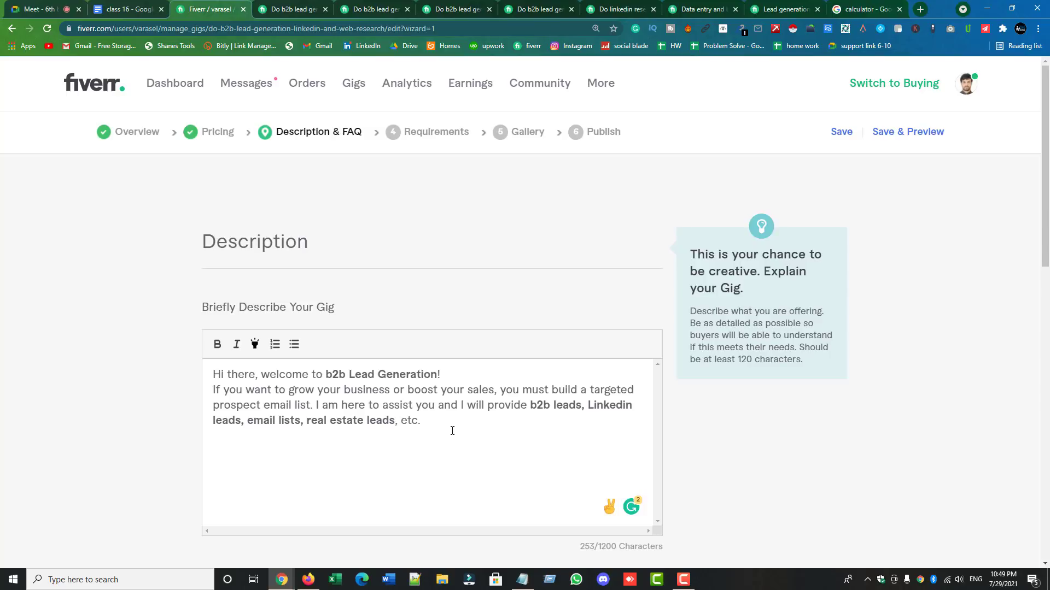
{"action": "type", "text": "Your satisfaction is my satisfaction"}
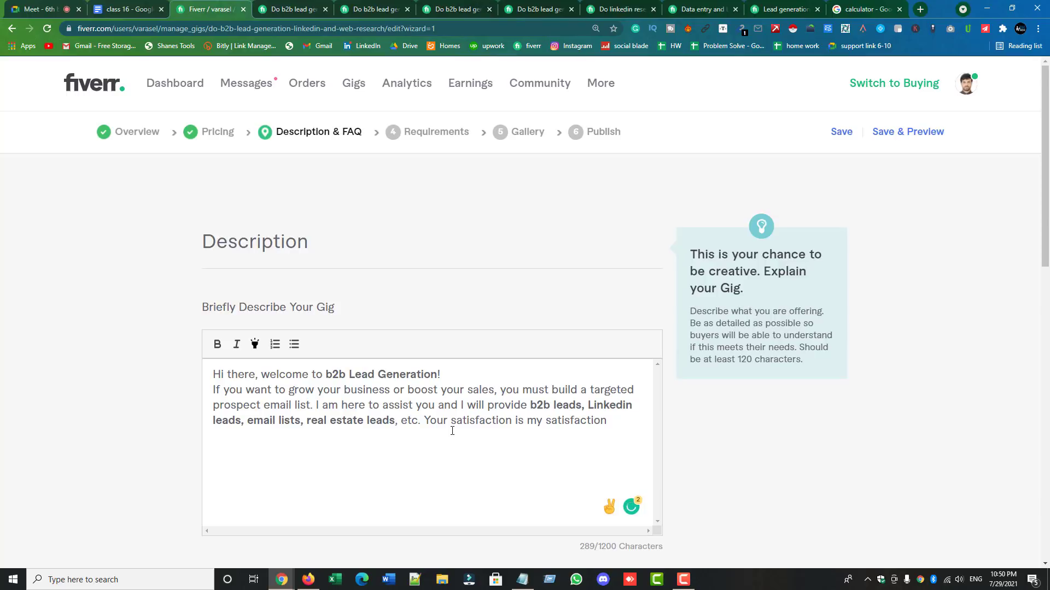
{"action": "type", "text": ". You can trust me, I am loo"}
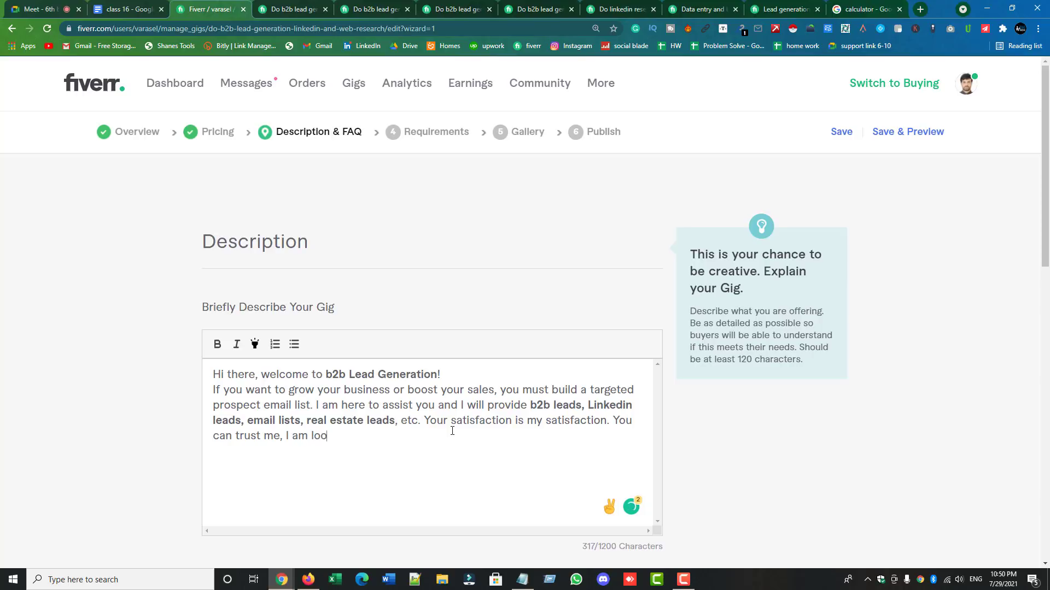
{"action": "type", "text": "king forward to work w"}
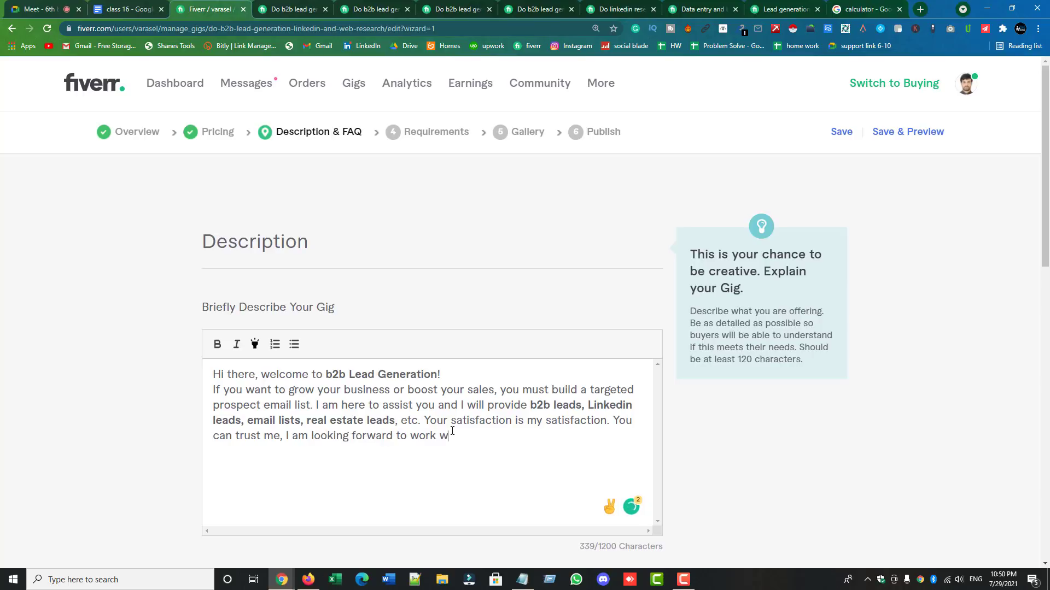
{"action": "type", "text": "ith you."}
{"action": "mouse_move", "coordinate": [426, 436]}
- Add a separate line reading "Please contact or message me before place an order" below the paragraph and highlight it
{"action": "key", "text": "Return"}
{"action": "type", "text": "Please "}
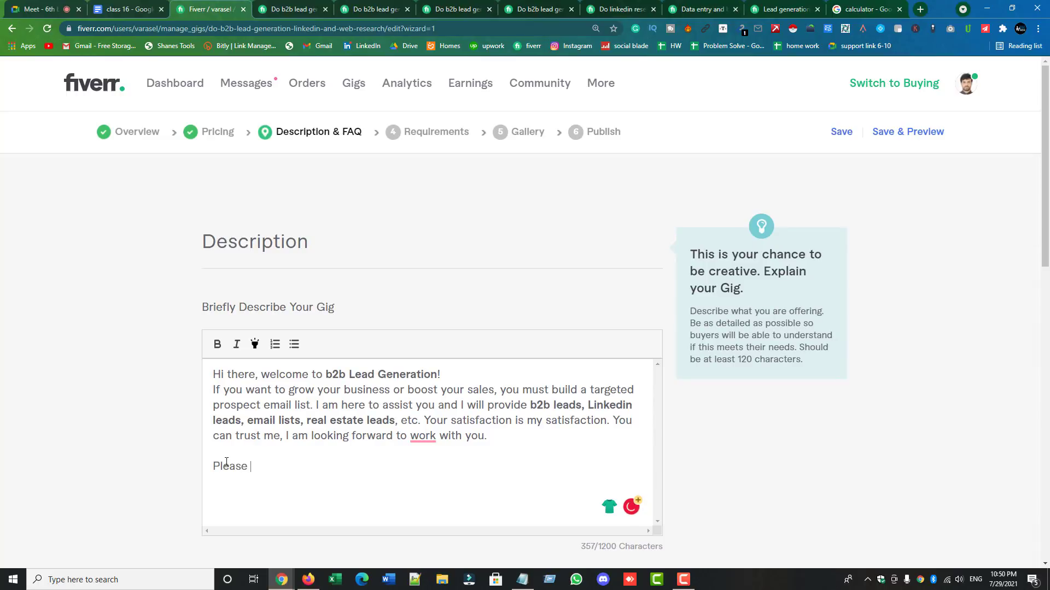
{"action": "type", "text": "contact or message m"}
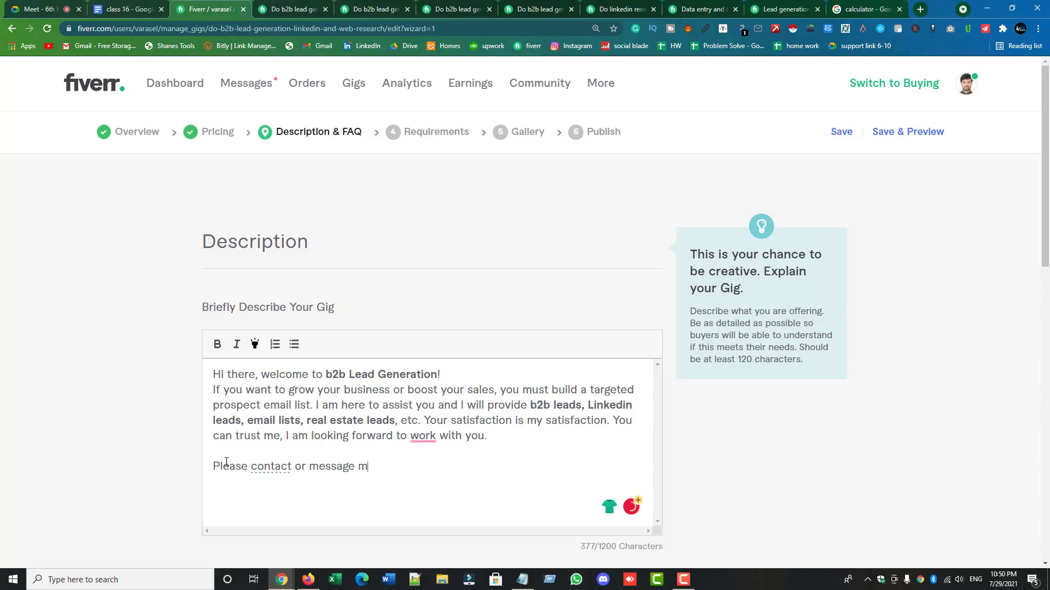
{"action": "type", "text": "e before place an order"}
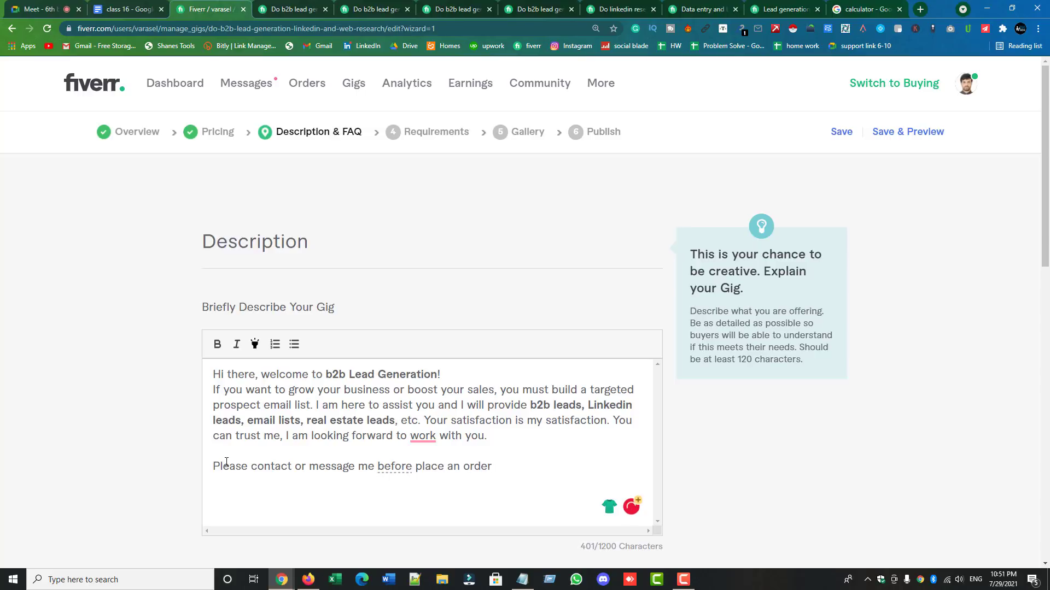
{"action": "left_click_drag", "start_coordinate": [492, 466], "coordinate": [204, 465]}
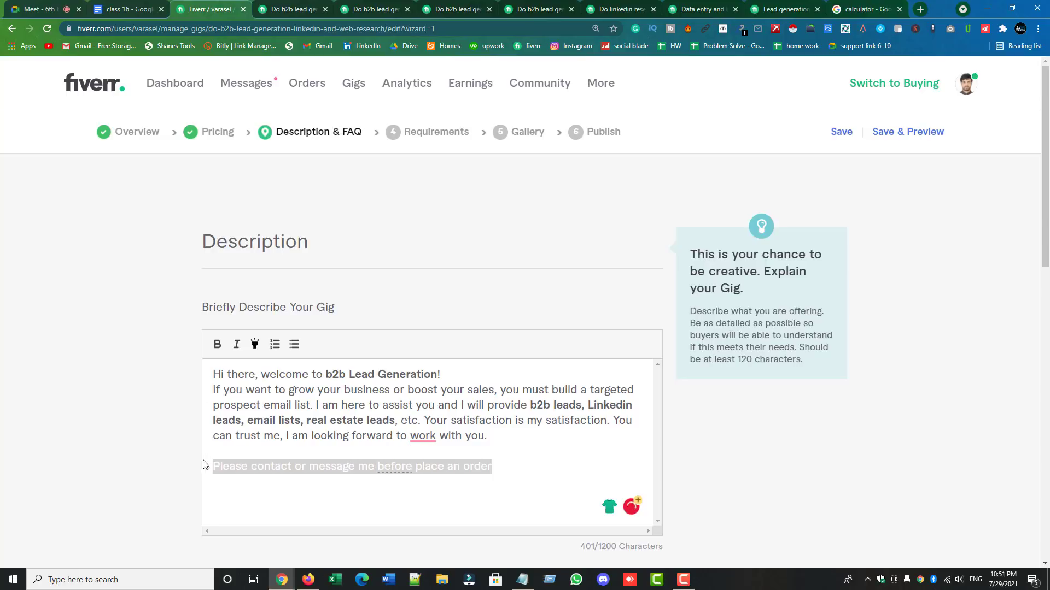
{"action": "left_click", "coordinate": [255, 344]}
{"action": "left_click", "coordinate": [375, 486]}
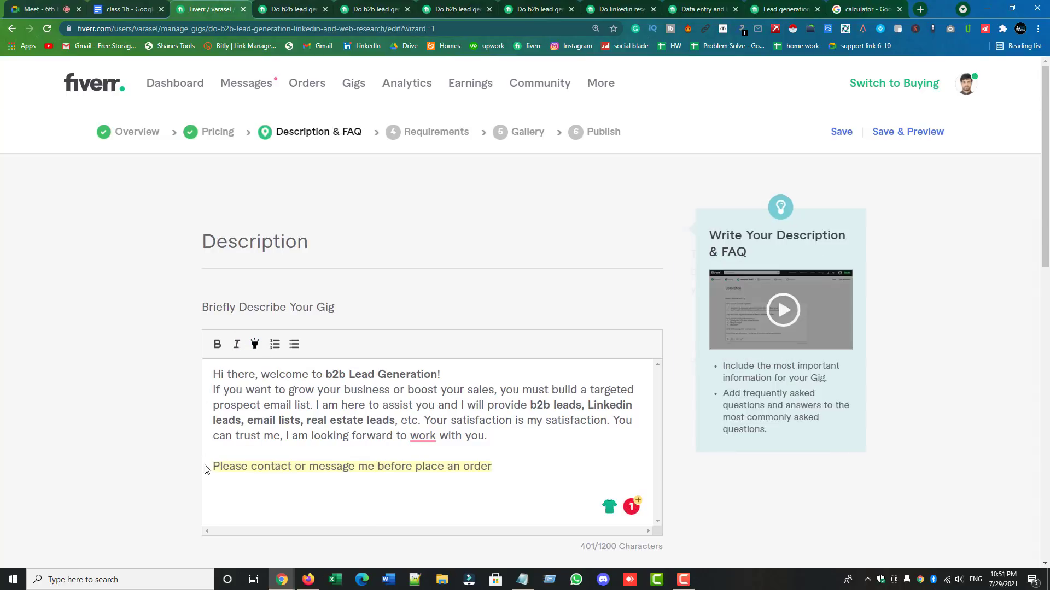
- Prefix the highlighted line with "Note:", keeping a blank line above it, and copy the whole note
{"action": "left_click", "coordinate": [212, 374]}
{"action": "left_click", "coordinate": [213, 466]}
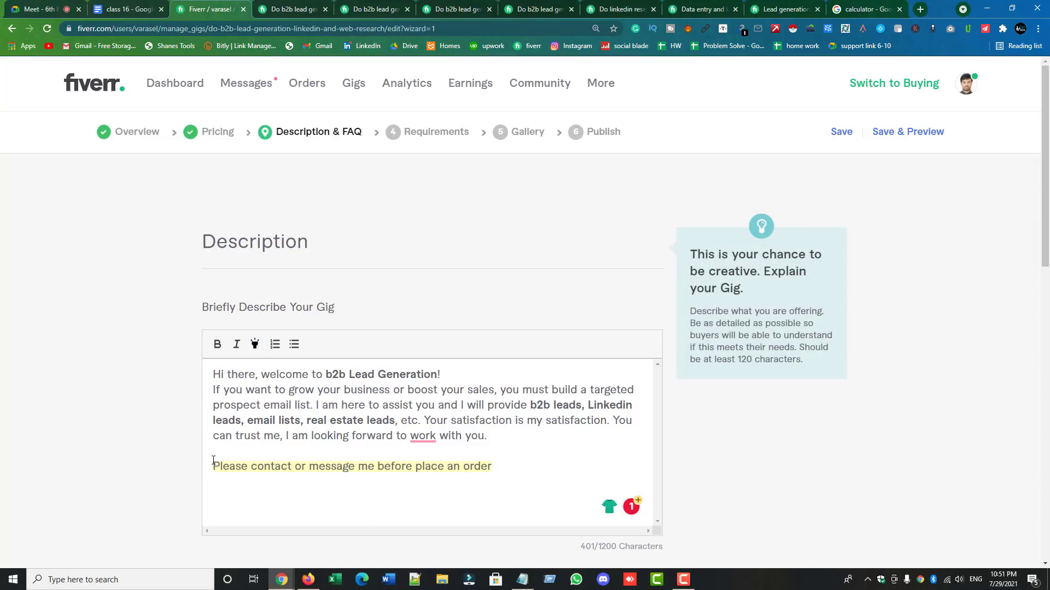
{"action": "key", "text": "BackSpace"}
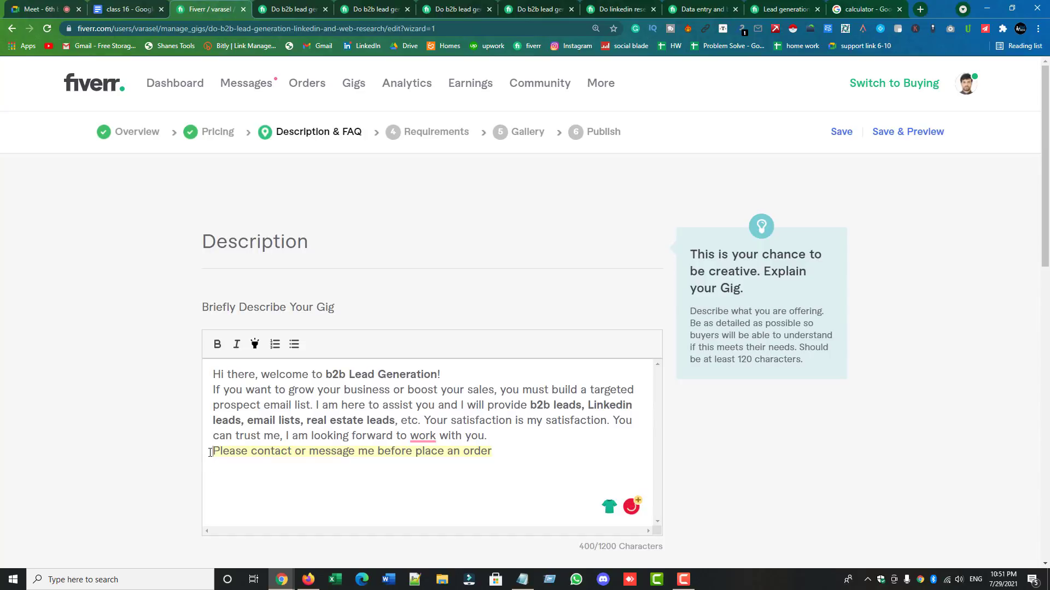
{"action": "key", "text": "Return"}
{"action": "type", "text": "Note:"}
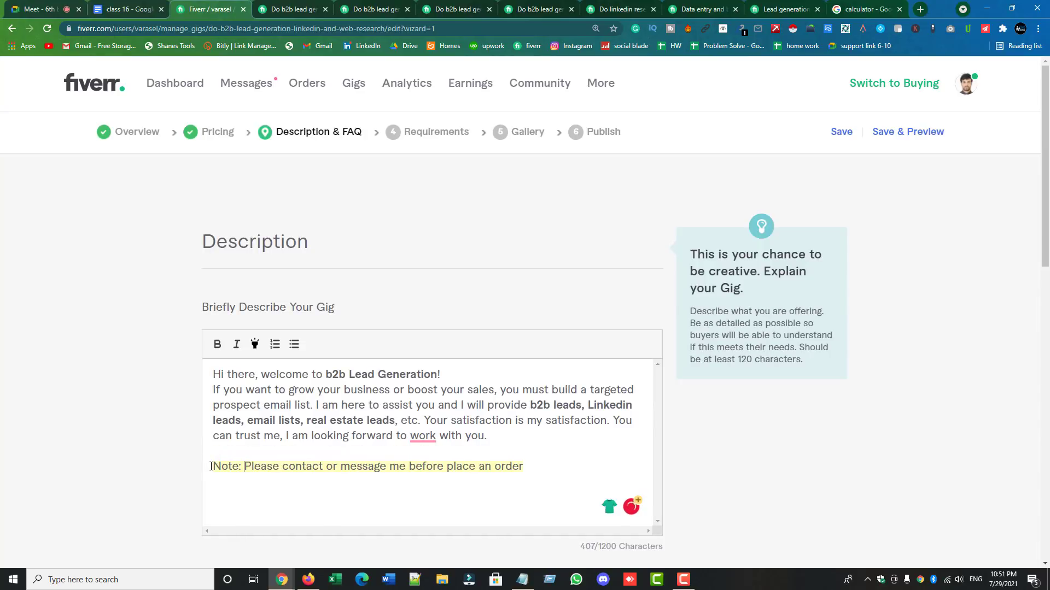
{"action": "left_click_drag", "start_coordinate": [539, 464], "coordinate": [217, 458]}
{"action": "key", "text": "ctrl+c"}
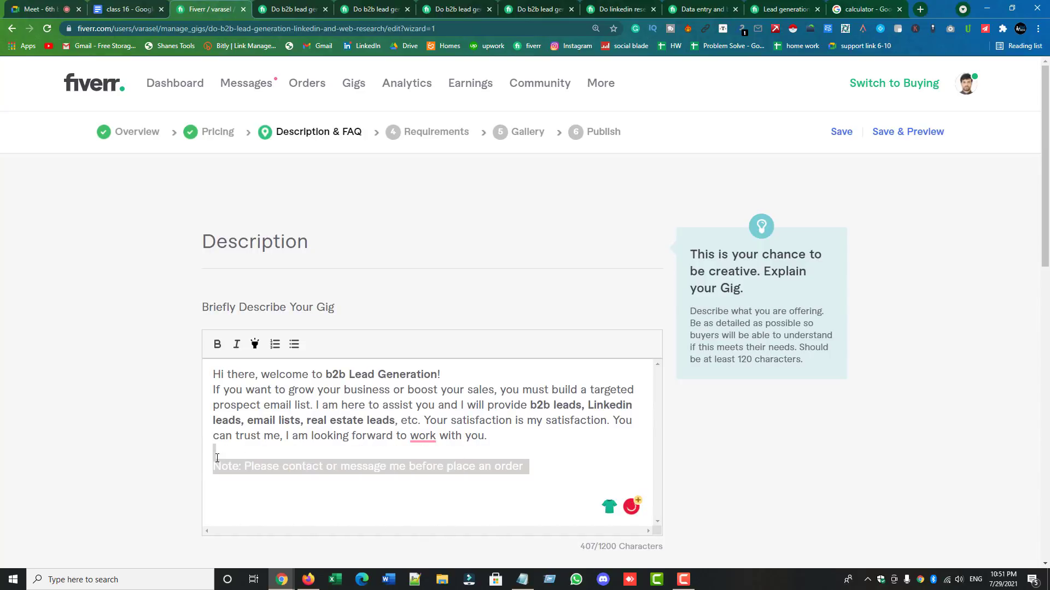
- Move the copied note from the end of the description to above the greeting line and highlight it
{"action": "key", "text": "BackSpace"}
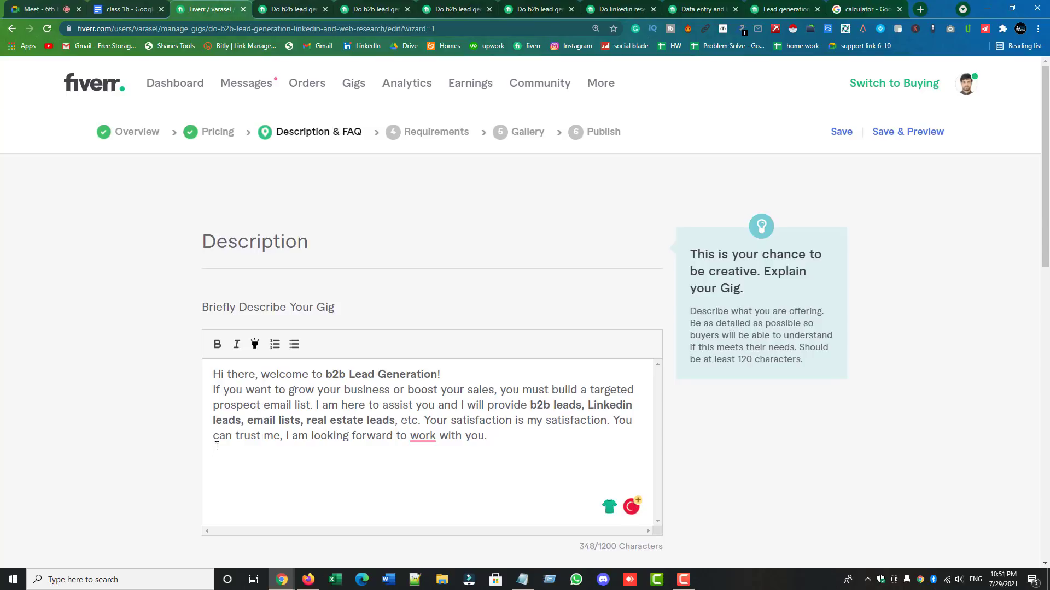
{"action": "left_click", "coordinate": [214, 376]}
{"action": "key", "text": "Return"}
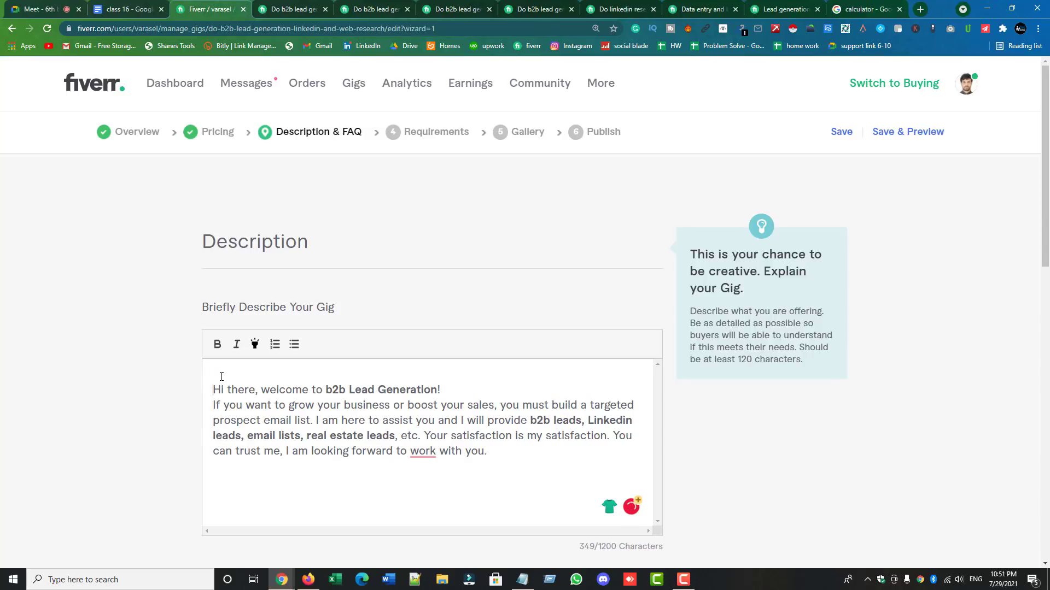
{"action": "key", "text": "ctrl+v"}
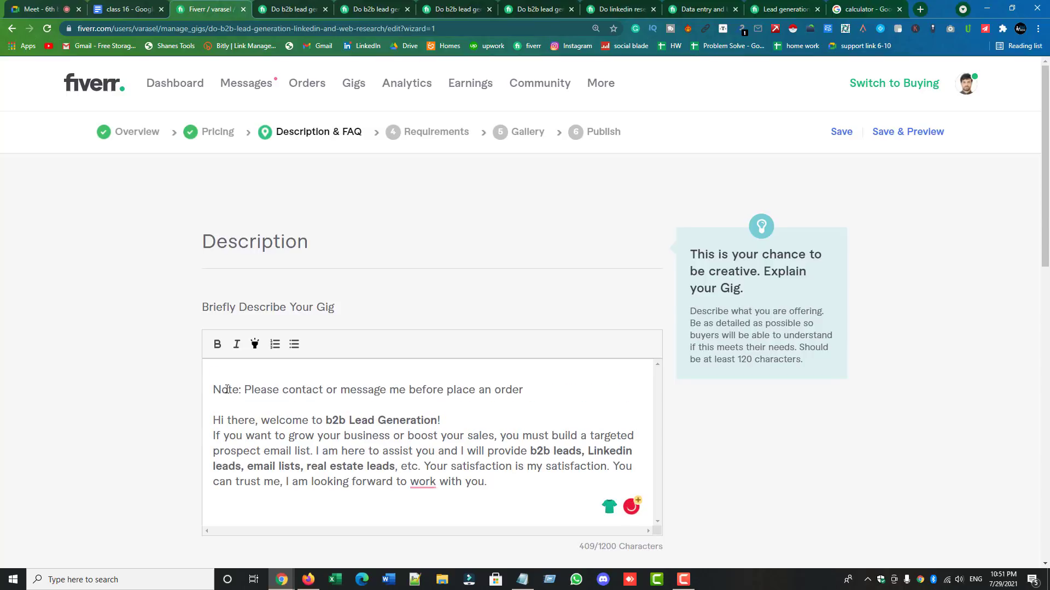
{"action": "left_click_drag", "start_coordinate": [522, 390], "coordinate": [181, 386]}
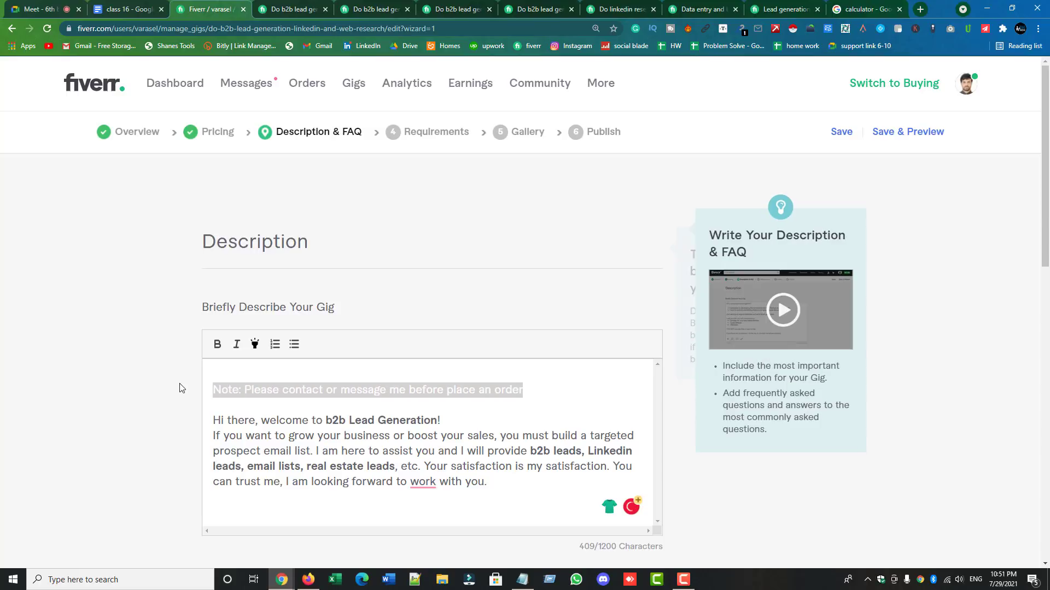
{"action": "left_click", "coordinate": [249, 350]}
{"action": "left_click", "coordinate": [480, 405]}
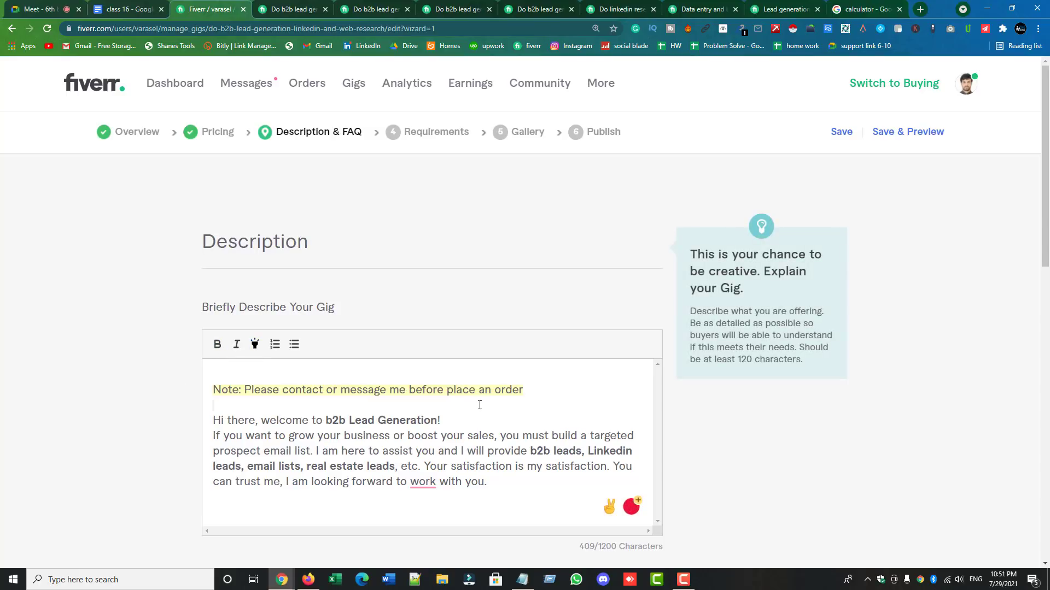
- Remove the blank lines above and below the highlighted note, and add two line breaks after the closing paragraph
{"action": "left_click", "coordinate": [214, 389]}
{"action": "key", "text": "BackSpace"}
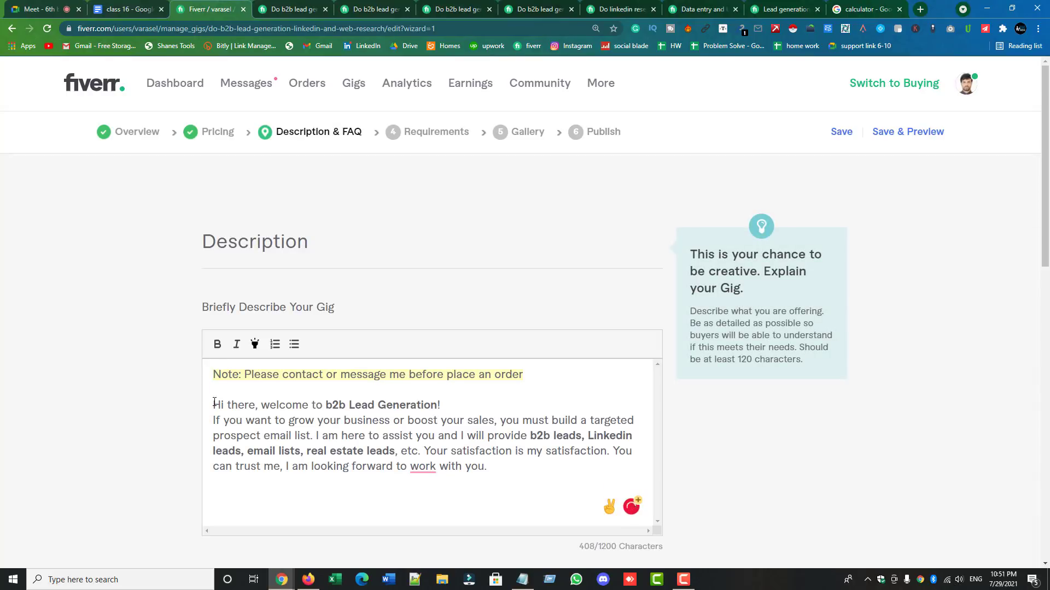
{"action": "left_click", "coordinate": [214, 405]}
{"action": "key", "text": "BackSpace"}
{"action": "left_click", "coordinate": [510, 456]}
{"action": "key", "text": "Return"}
{"action": "key", "text": "Return"}
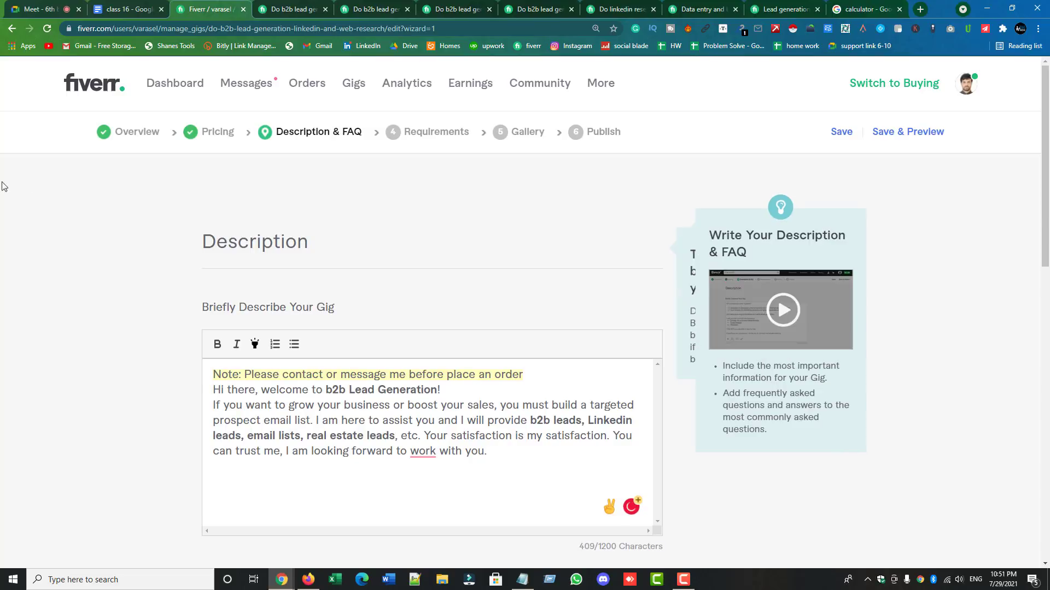
- Review how the open competitor gigs structure their services and lead format lists in their descriptions
{"action": "left_click", "coordinate": [373, 9]}
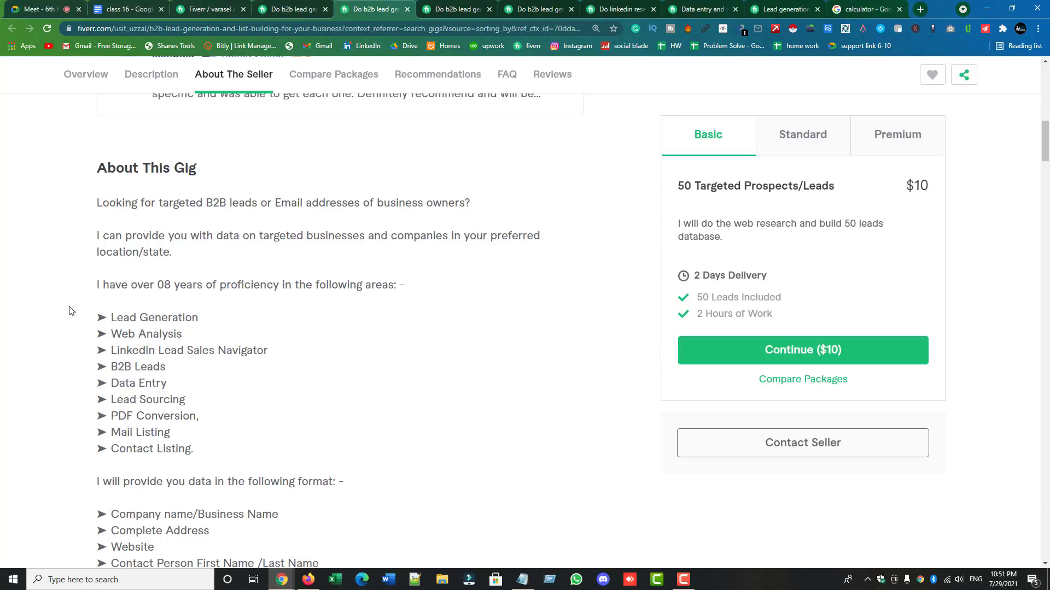
{"action": "left_click", "coordinate": [285, 9]}
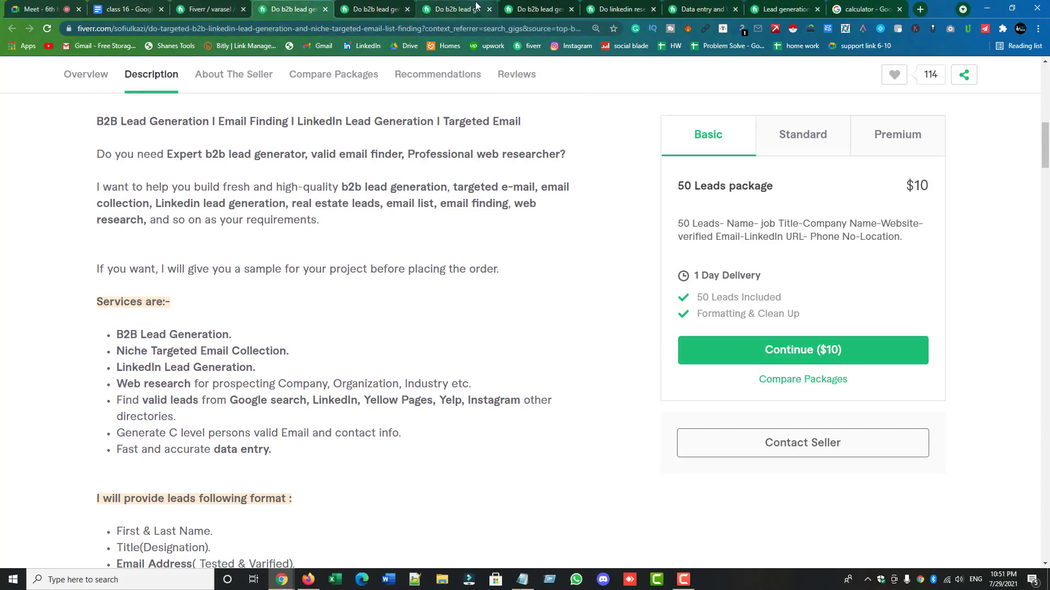
{"action": "left_click", "coordinate": [479, 6]}
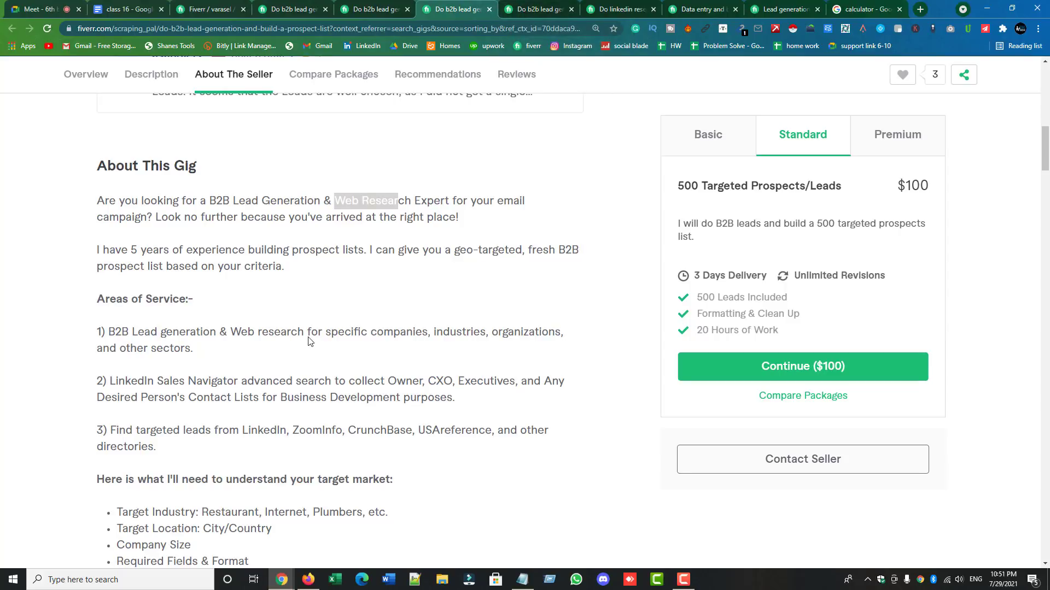
{"action": "scroll", "coordinate": [306, 341], "scroll_direction": "down", "scroll_amount": 3}
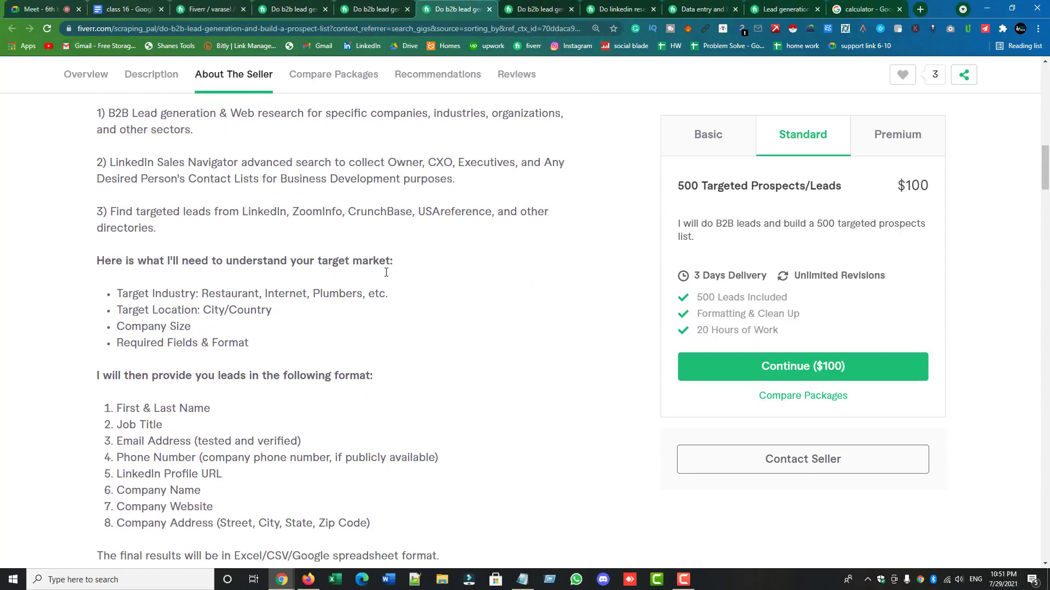
{"action": "left_click", "coordinate": [543, 9]}
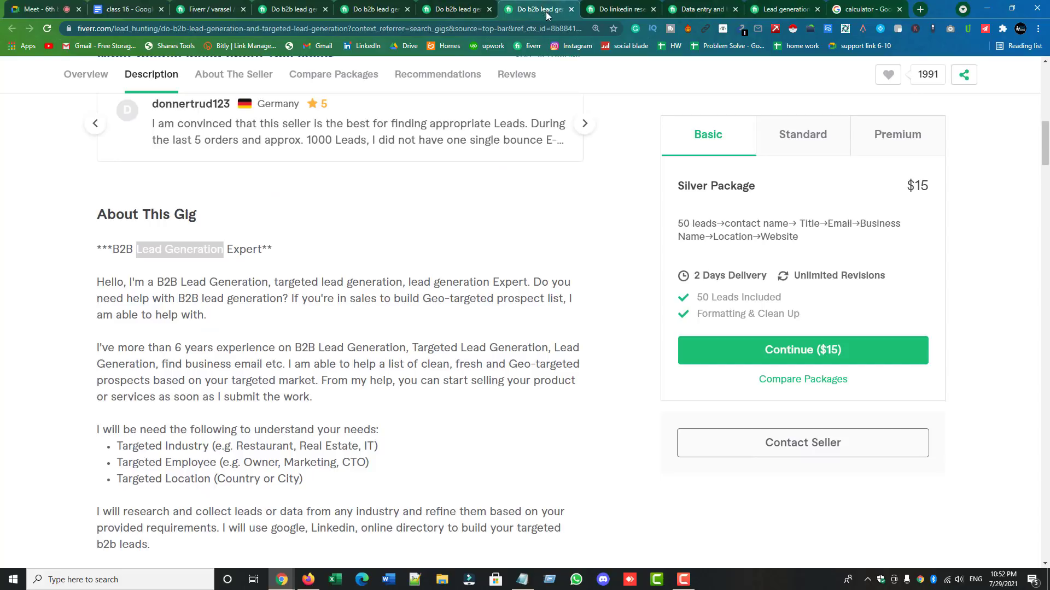
{"action": "scroll", "coordinate": [476, 239], "scroll_direction": "down", "scroll_amount": 3}
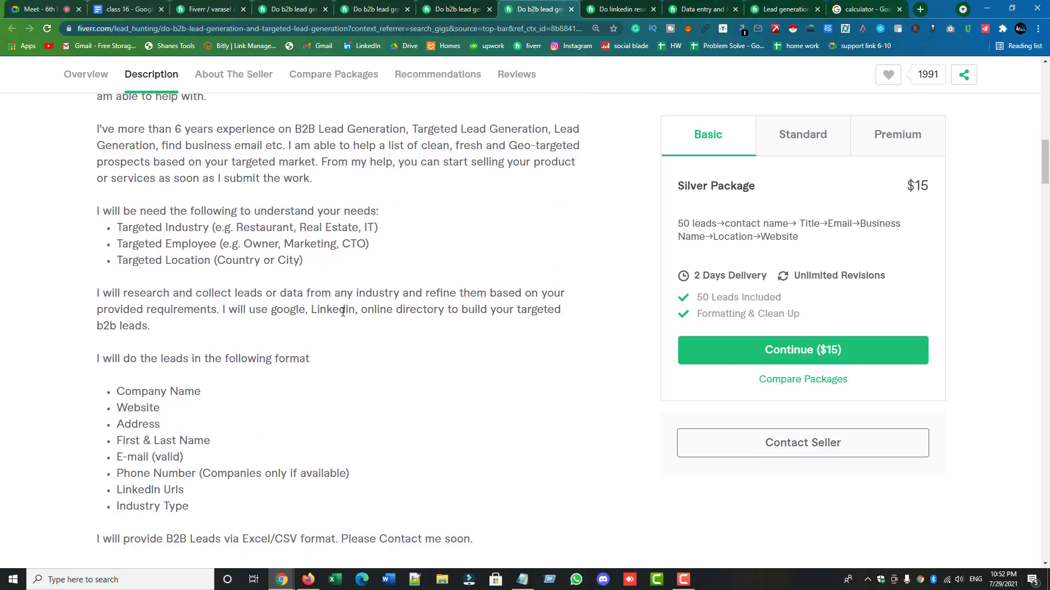
{"action": "scroll", "coordinate": [299, 288], "scroll_direction": "down", "scroll_amount": 2}
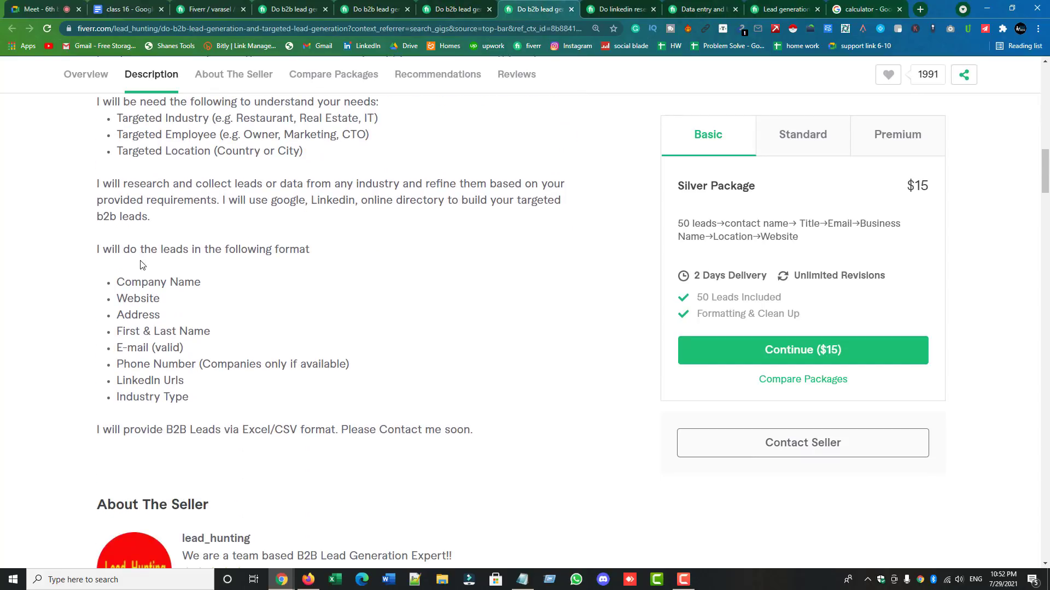
{"action": "left_click_drag", "start_coordinate": [117, 282], "coordinate": [203, 411]}
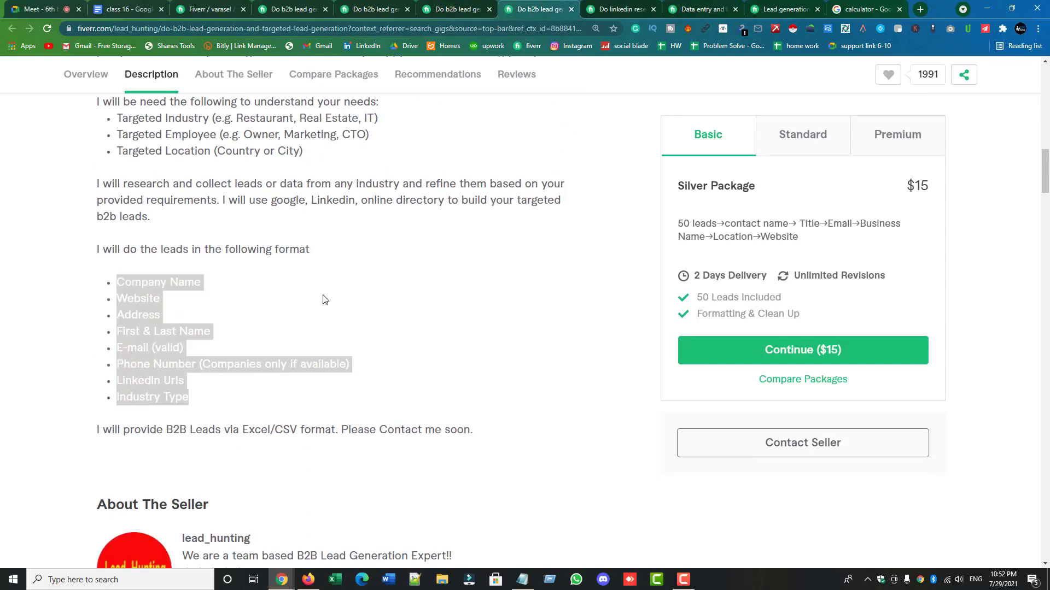
{"action": "left_click", "coordinate": [620, 9]}
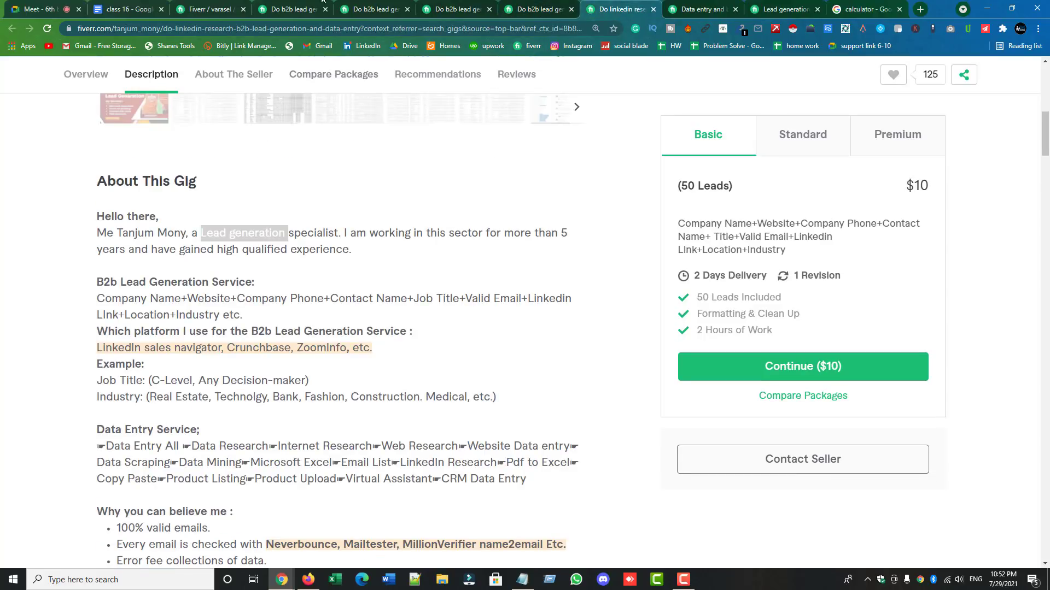
{"action": "left_click", "coordinate": [292, 9]}
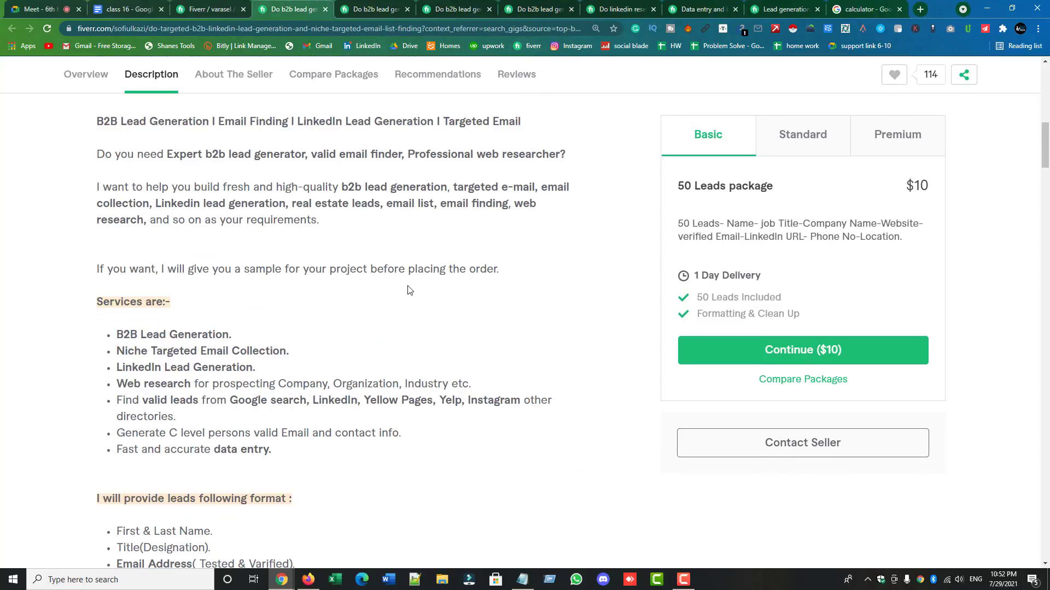
- Add the line "I will provide:" below the description paragraph, followed by a new line
{"action": "left_click", "coordinate": [204, 6]}
{"action": "type", "text": "I will provide"}
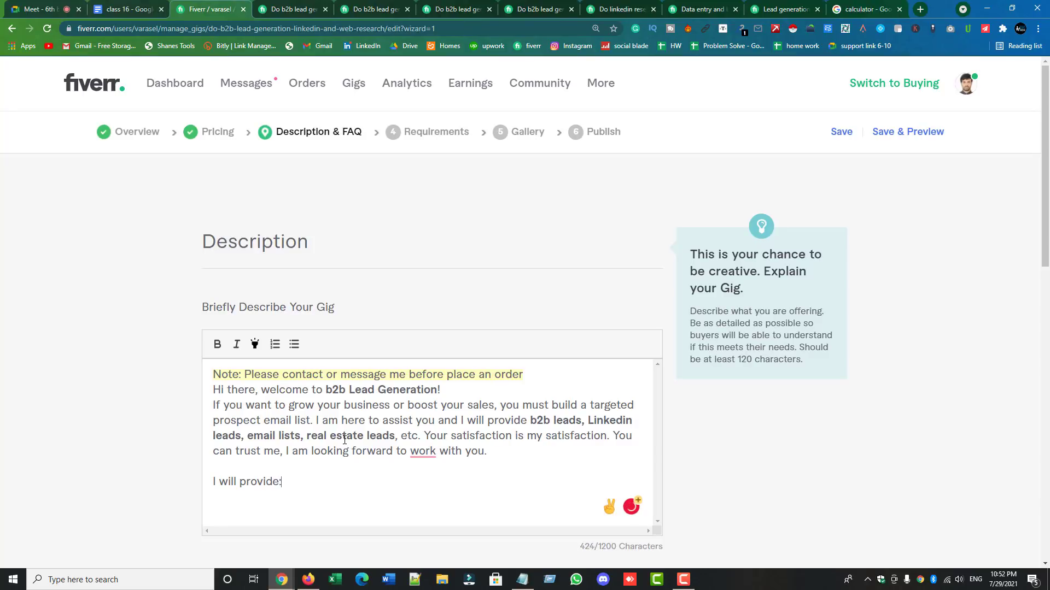
{"action": "type", "text": ":"}
{"action": "key", "text": "Return"}
- Compare the service lists in the competitor gig descriptions for items to offer
{"action": "key", "text": "ctrl+Tab"}
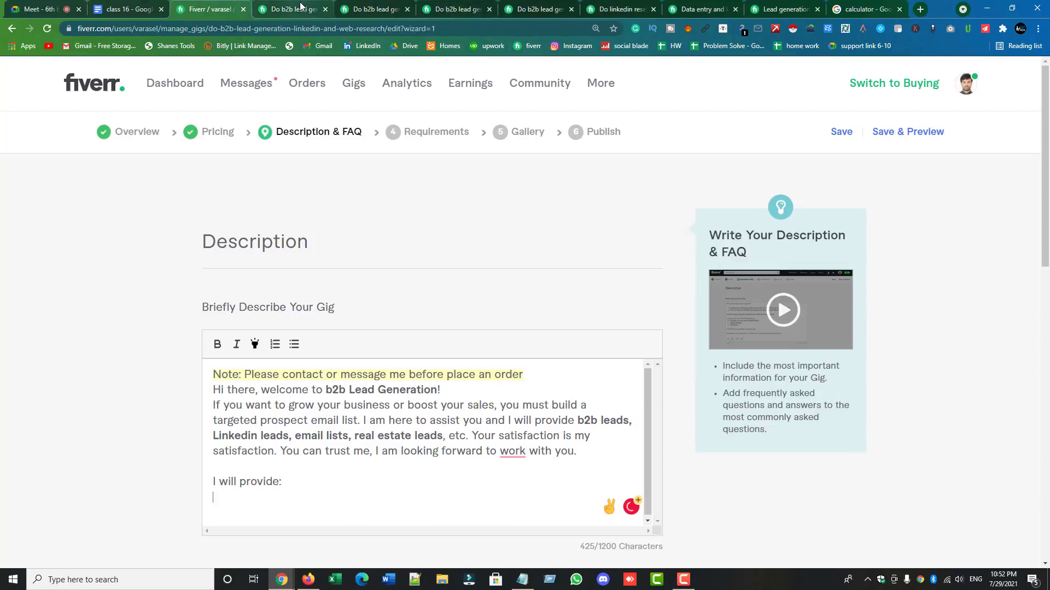
{"action": "scroll", "coordinate": [358, 289], "scroll_direction": "down", "scroll_amount": 2}
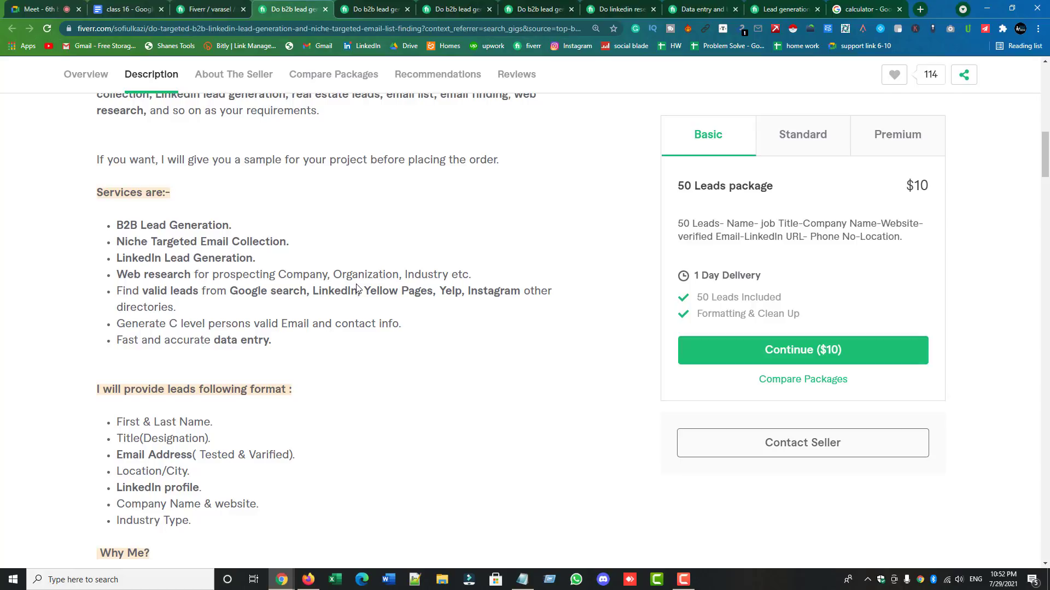
{"action": "key", "text": "ctrl+Tab"}
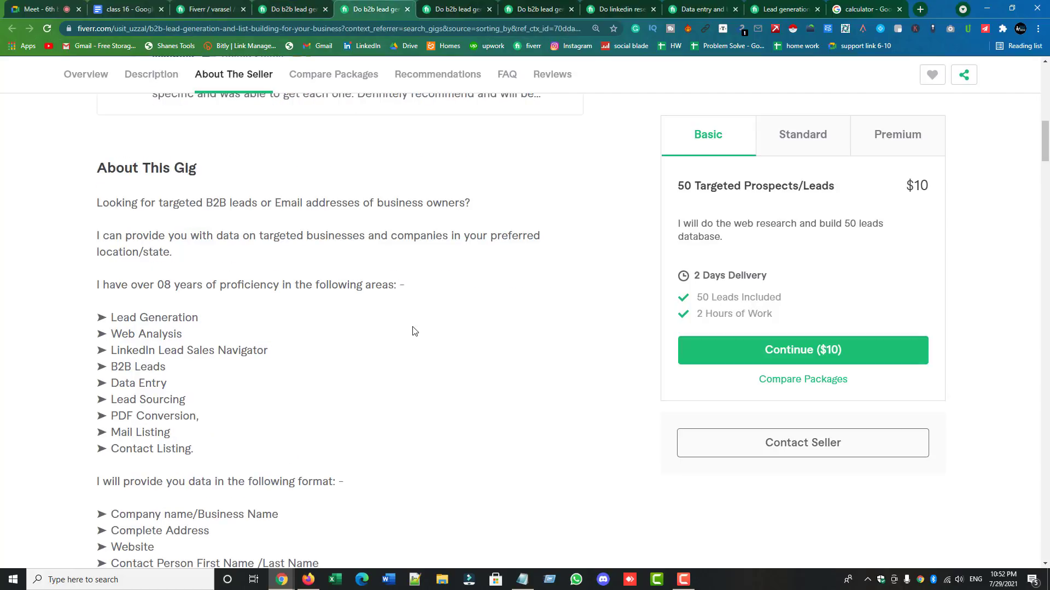
{"action": "scroll", "coordinate": [413, 330], "scroll_direction": "down", "scroll_amount": 1}
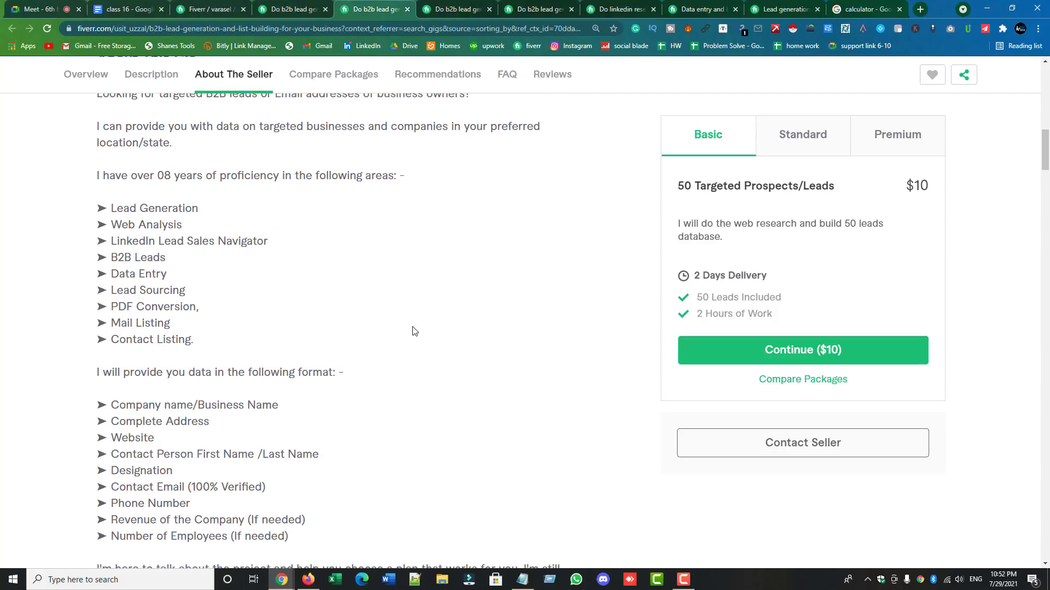
{"action": "key", "text": "ctrl+Tab"}
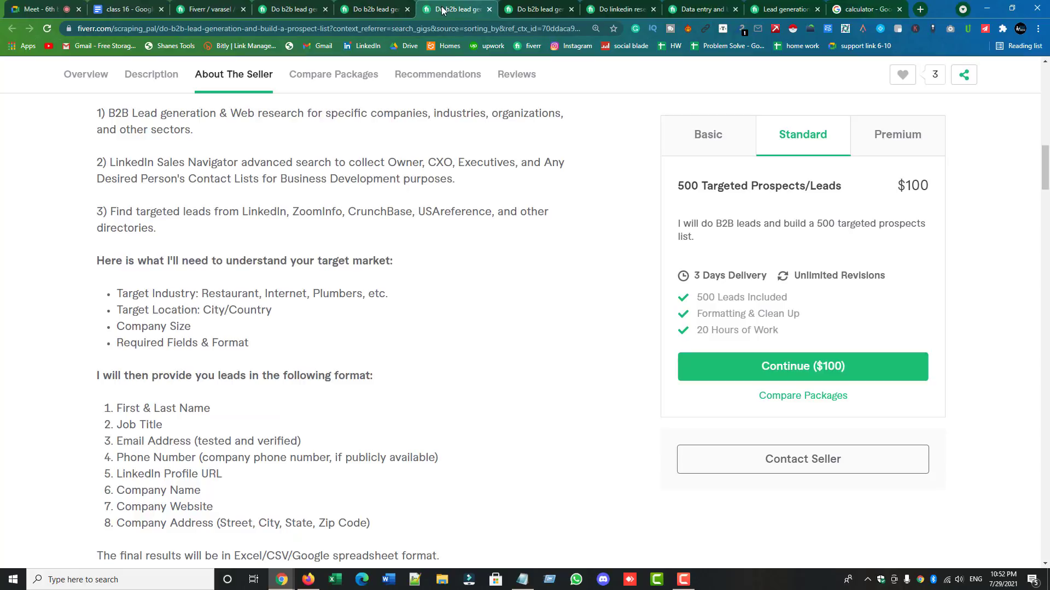
{"action": "scroll", "coordinate": [440, 323], "scroll_direction": "down", "scroll_amount": 1}
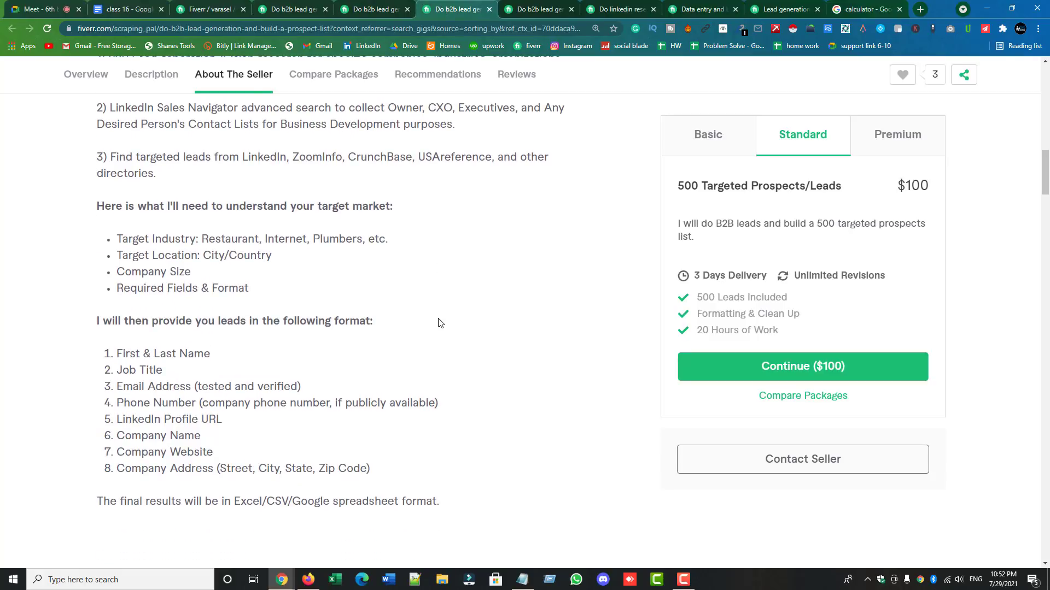
{"action": "left_click", "coordinate": [541, 8]}
{"action": "left_click", "coordinate": [281, 8]}
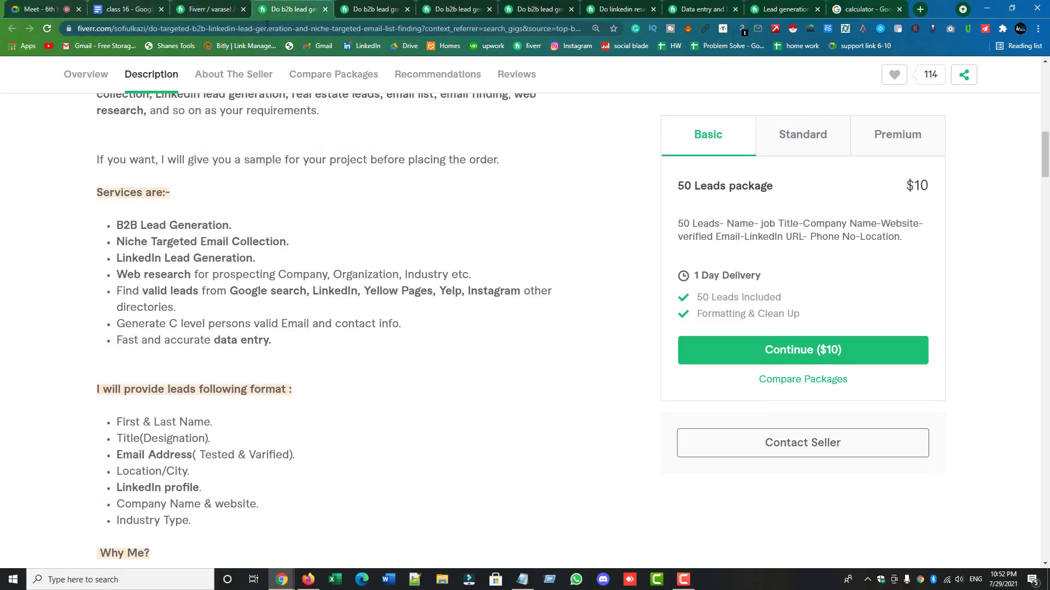
- List "b2b Lead Generation" and "Data Entry" on separate lines under "I will provide:" in the gig description
{"action": "left_click", "coordinate": [211, 9]}
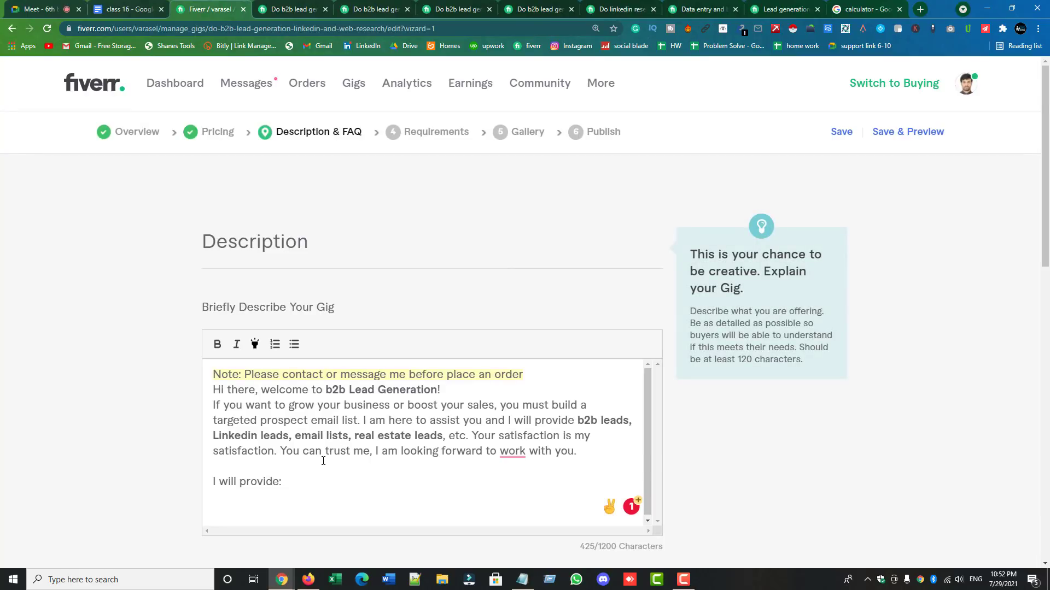
{"action": "type", "text": "b2b Lead Generation"}
{"action": "key", "text": "Return"}
{"action": "type", "text": "data entry"}
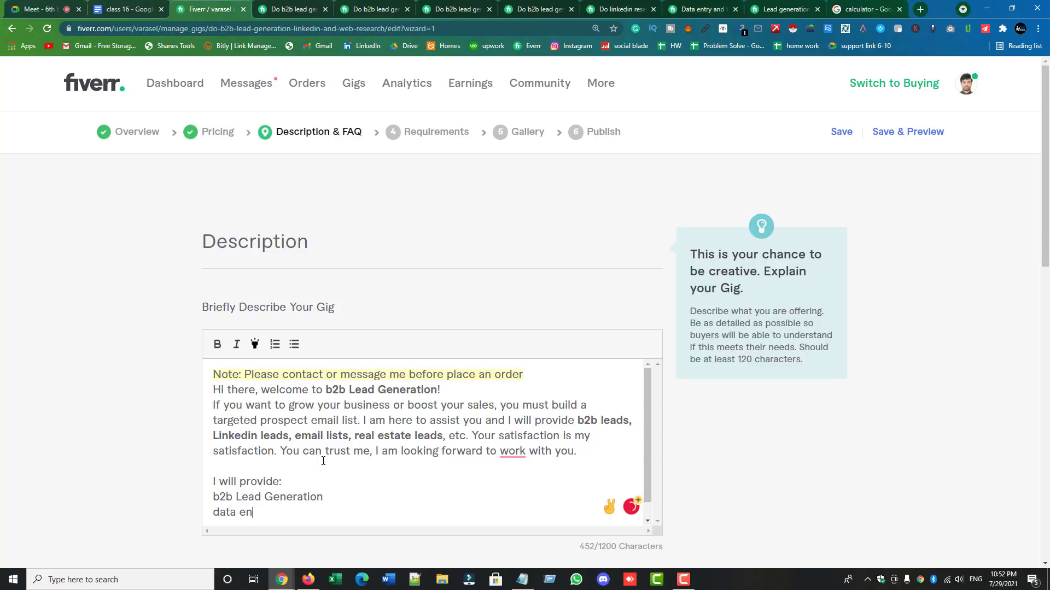
{"action": "key", "text": "BackSpace"}
{"action": "key", "text": "BackSpace"}
{"action": "key", "text": "BackSpace"}
{"action": "key", "text": "BackSpace"}
{"action": "key", "text": "BackSpace"}
{"action": "key", "text": "BackSpace"}
{"action": "key", "text": "BackSpace"}
{"action": "key", "text": "BackSpace"}
{"action": "key", "text": "BackSpace"}
{"action": "key", "text": "BackSpace"}
{"action": "type", "text": "Data Entry"}
{"action": "key", "text": "Return"}
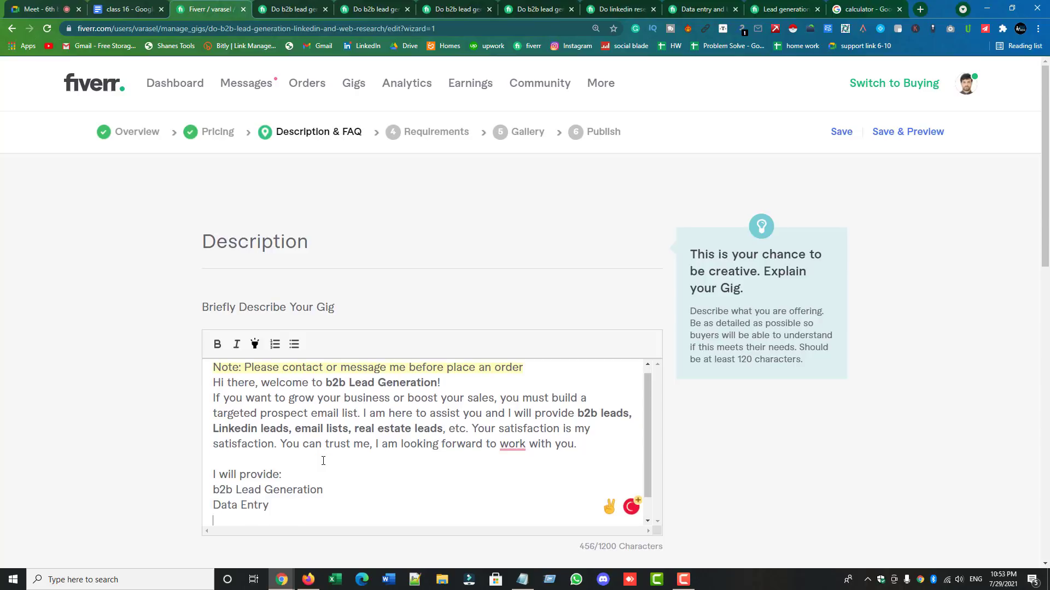
- Add "Web Research" and "Linkedin Research" as the next two service lines
{"action": "type", "text": "Web "}
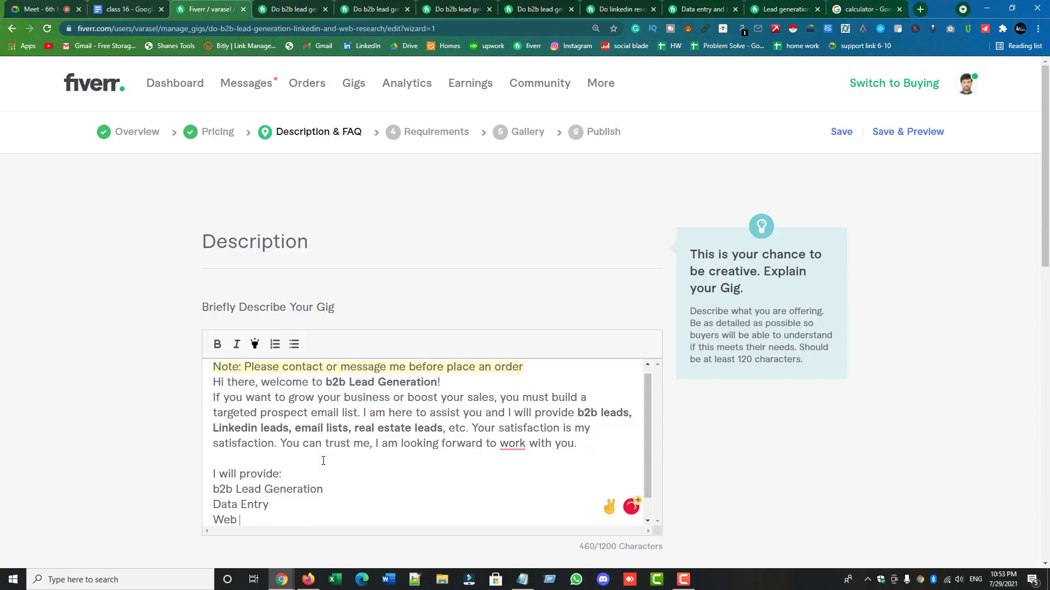
{"action": "type", "text": "Research"}
{"action": "key", "text": "Return"}
{"action": "type", "text": "Linkedin Research"}
{"action": "key", "text": "Return"}
- Add the service line "Linkedin Lead Generaton" below "Linkedin Research", with each word capitalized
{"action": "type", "text": "Line"}
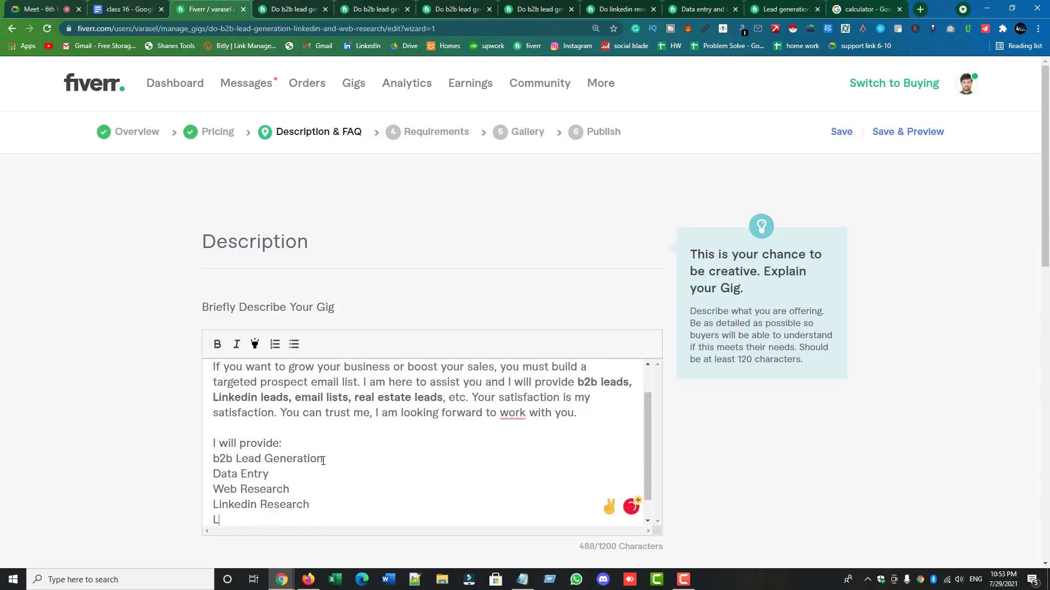
{"action": "type", "text": "din"}
{"action": "key", "text": "BackSpace"}
{"action": "key", "text": "BackSpace"}
{"action": "key", "text": "BackSpace"}
{"action": "key", "text": "BackSpace"}
{"action": "type", "text": "kedin Lead generaton"}
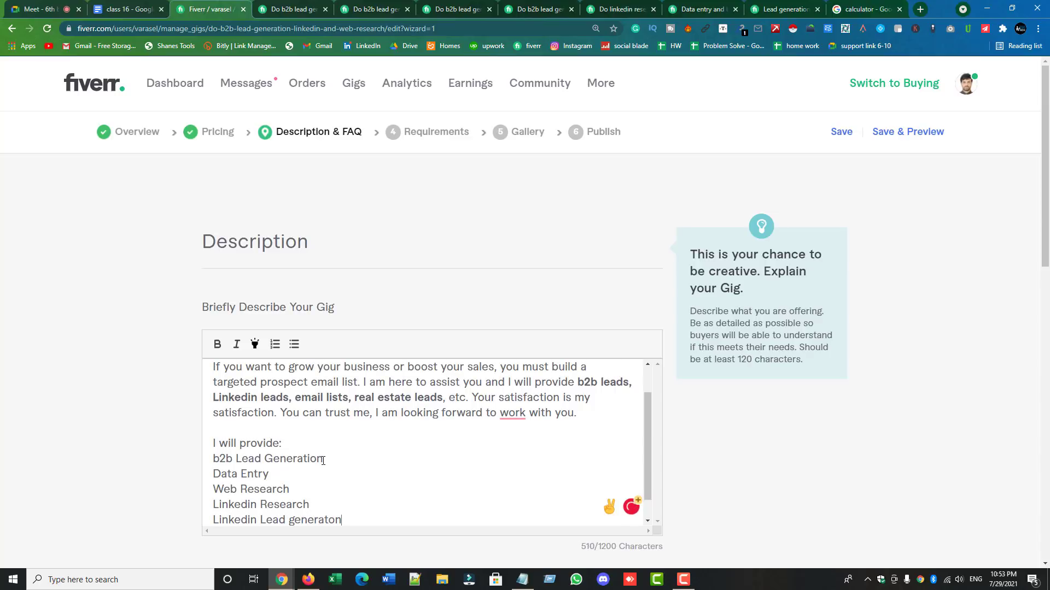
{"action": "key", "text": "Return"}
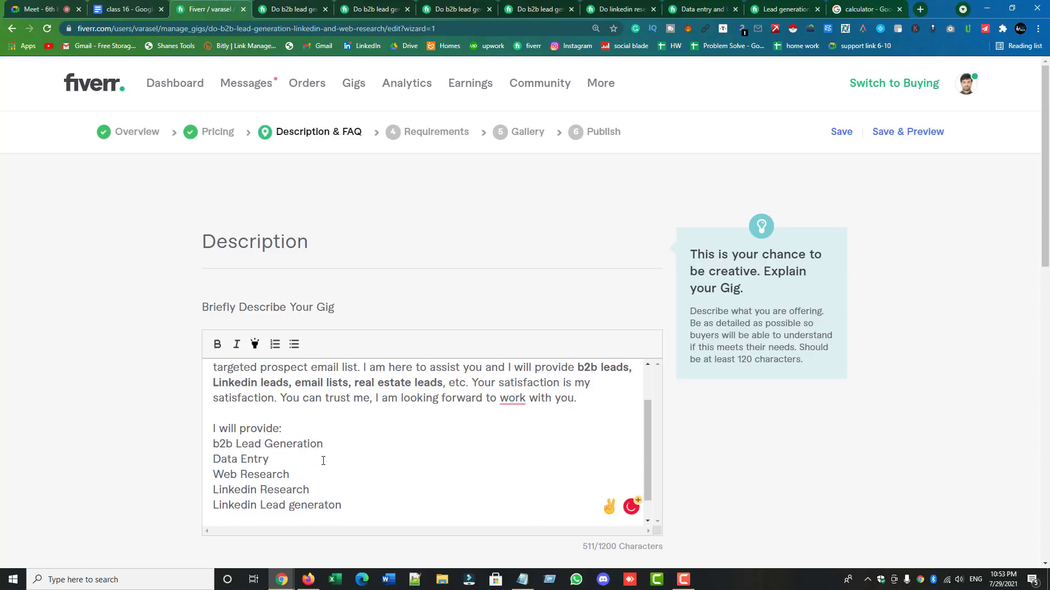
{"action": "left_click", "coordinate": [293, 509]}
{"action": "key", "text": "BackSpace"}
{"action": "type", "text": "G"}
{"action": "left_click", "coordinate": [352, 503]}
- Add the service line "Lead Estate Lead Genetaion" and start a new line below it
{"action": "key", "text": "Return"}
{"action": "type", "text": "Lead "}
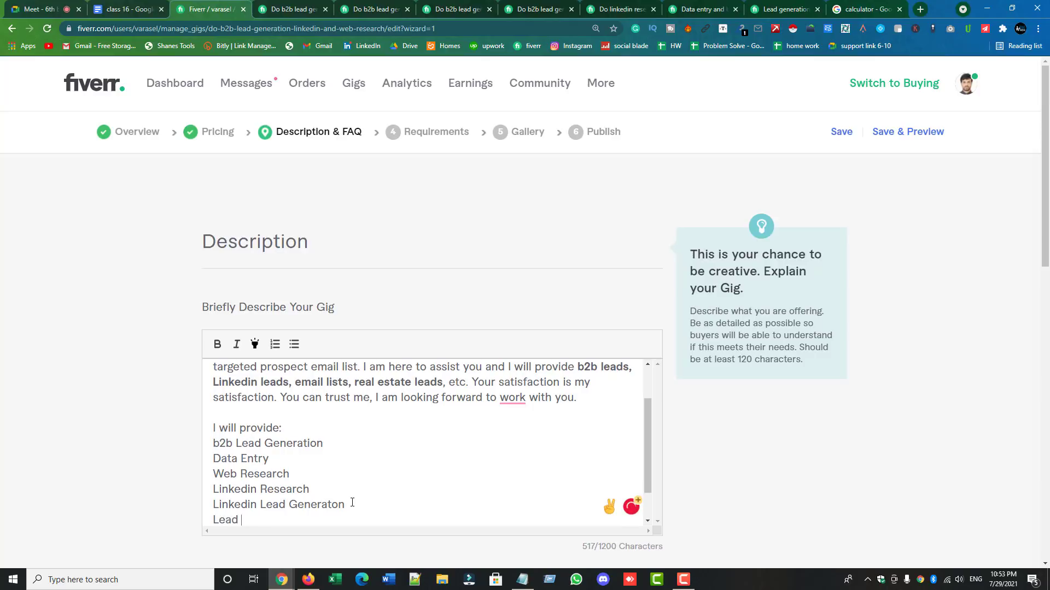
{"action": "type", "text": "Estate Lead Genet"}
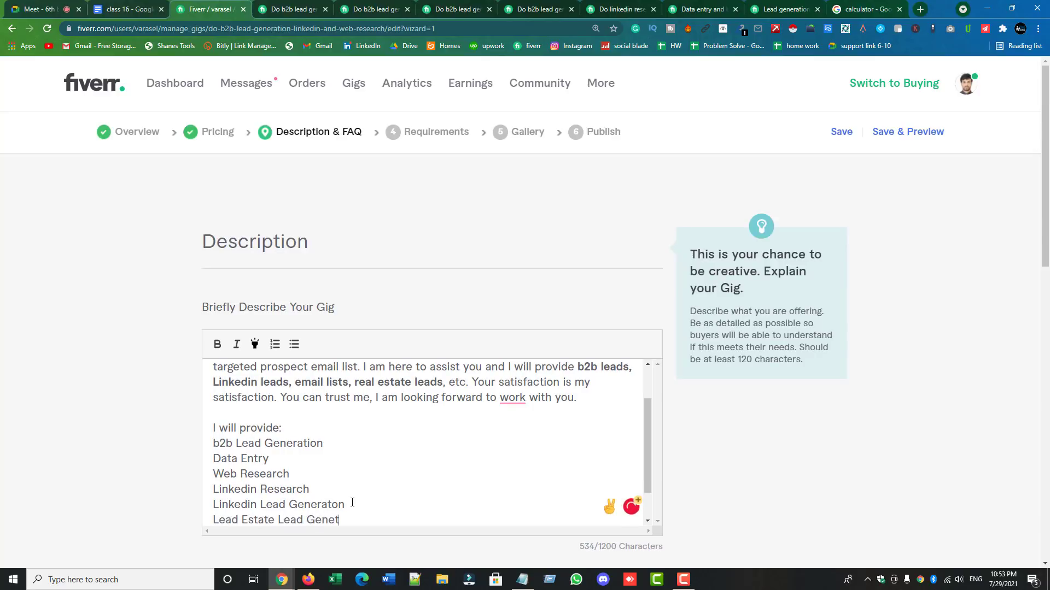
{"action": "type", "text": "aion"}
{"action": "key", "text": "Return"}
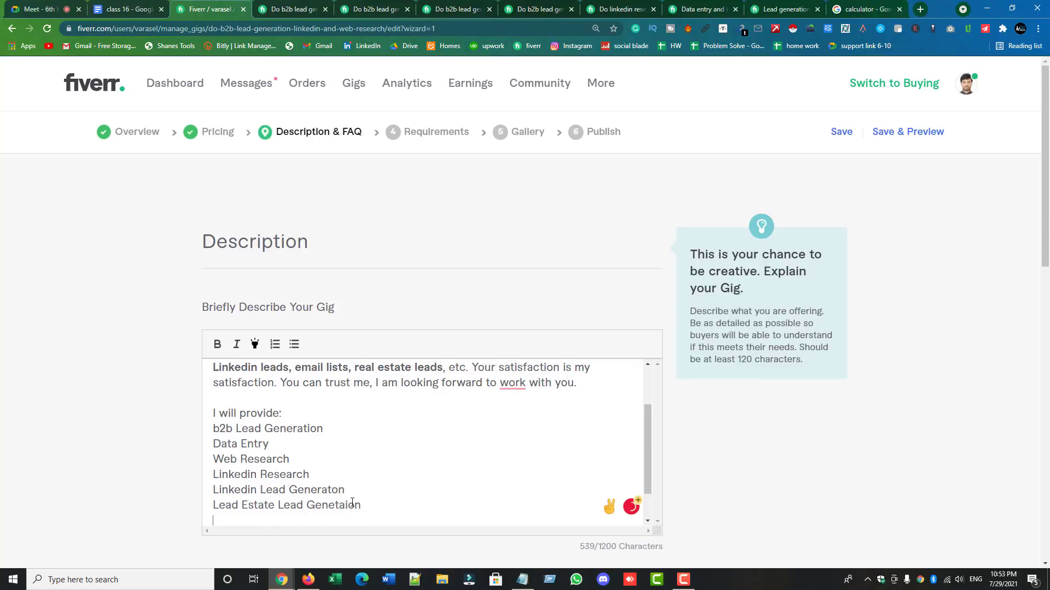
- Start a service line with "Prospect" and correct the misspelled "Generation" in the two service lines above it
{"action": "type", "text": "Prospect"}
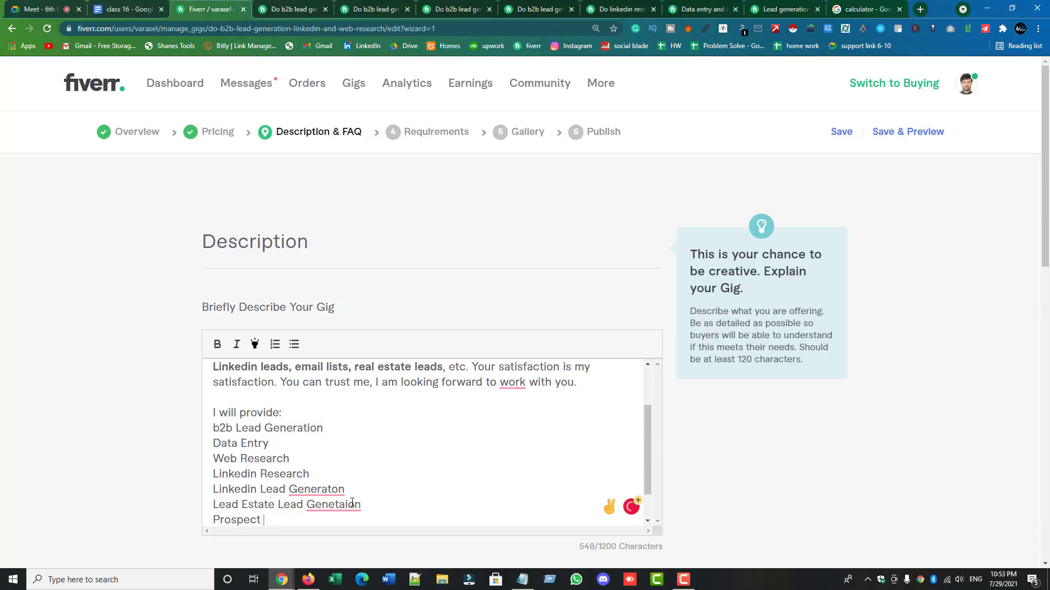
{"action": "left_click", "coordinate": [331, 482]}
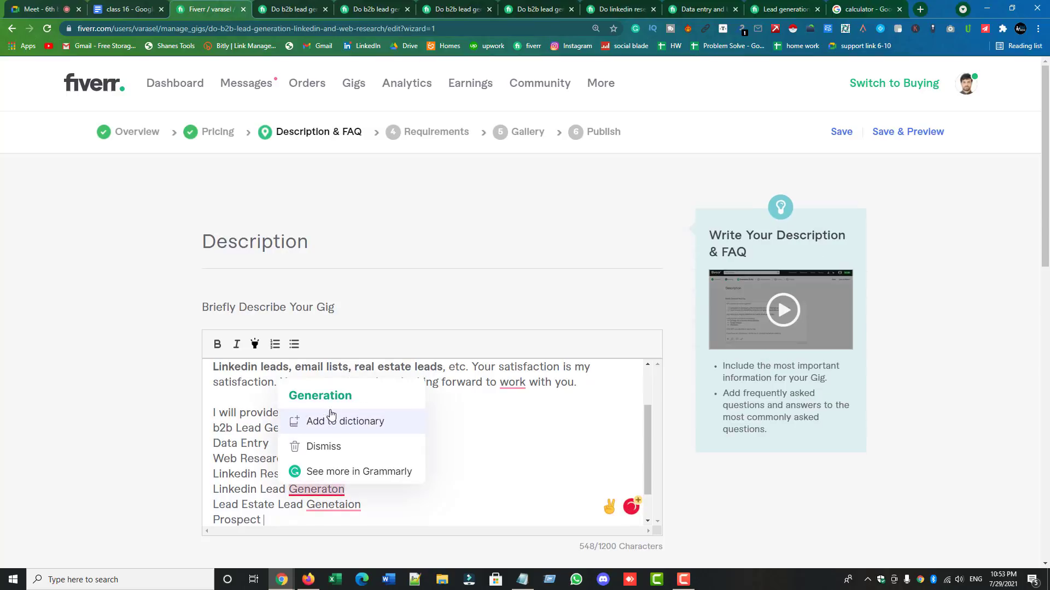
{"action": "left_click", "coordinate": [322, 394]}
{"action": "left_click", "coordinate": [332, 508]}
{"action": "left_click", "coordinate": [328, 411]}
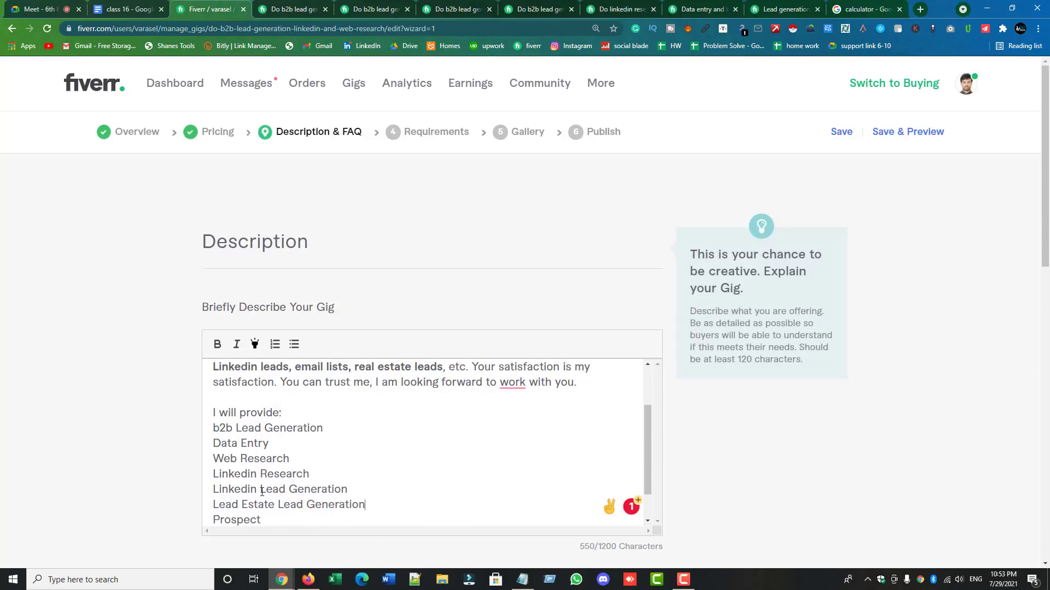
- Complete the last service line with "or Email List Building" and accept the suggested correction so it reads "Prospector Email List Building"
{"action": "type", "text": "pect or "}
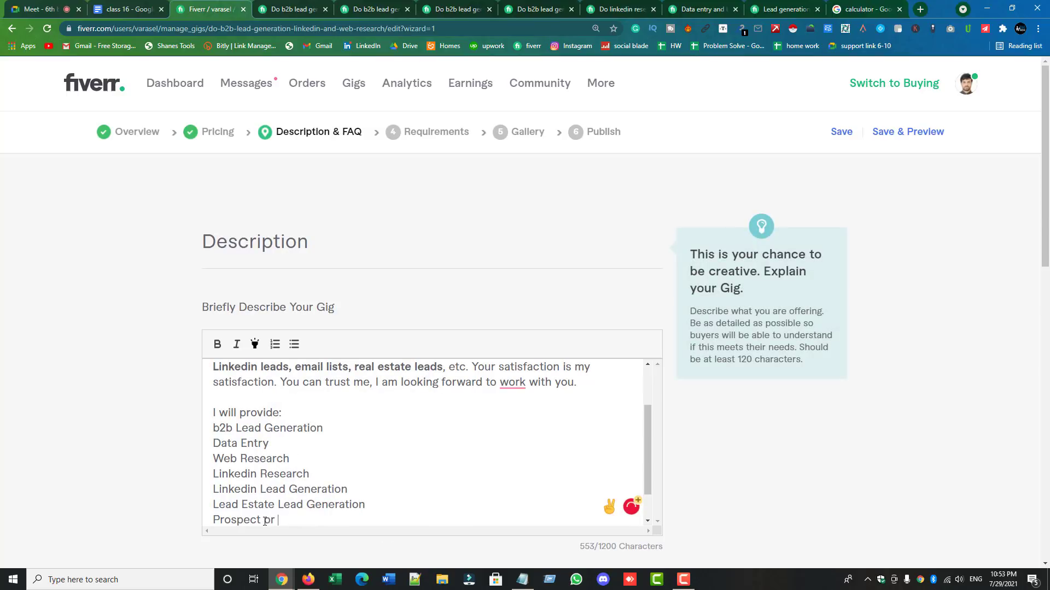
{"action": "type", "text": "Email List Building"}
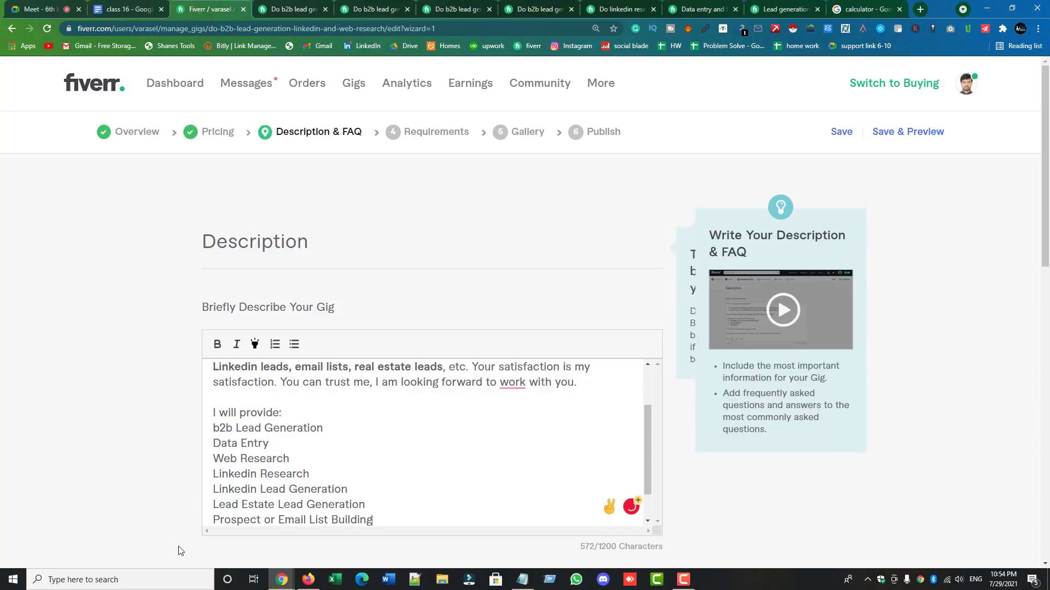
{"action": "scroll", "coordinate": [261, 372], "scroll_direction": "down", "scroll_amount": 1}
{"action": "mouse_move", "coordinate": [244, 479]}
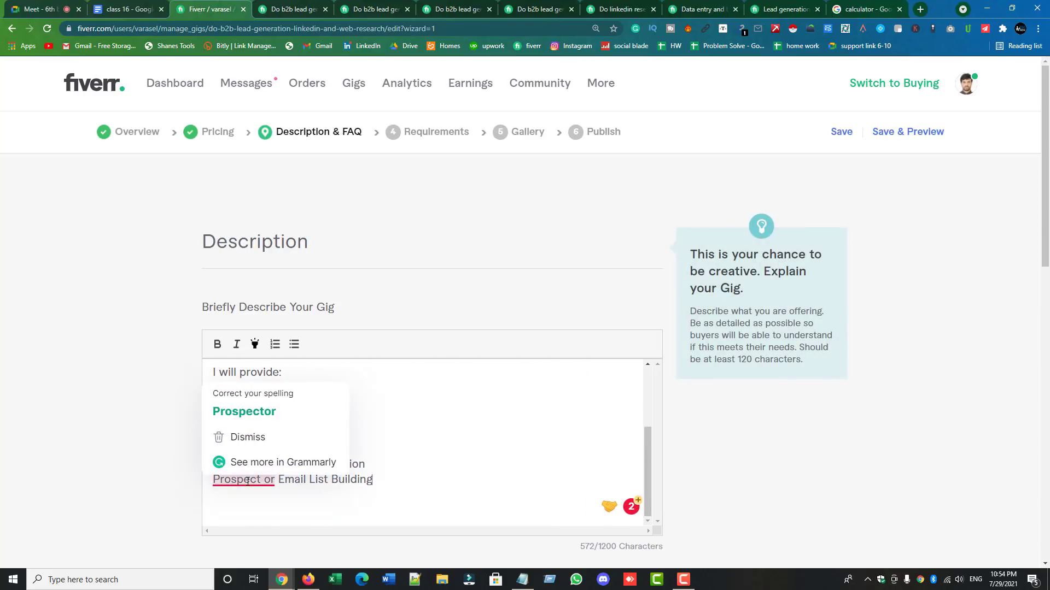
{"action": "left_click", "coordinate": [247, 408]}
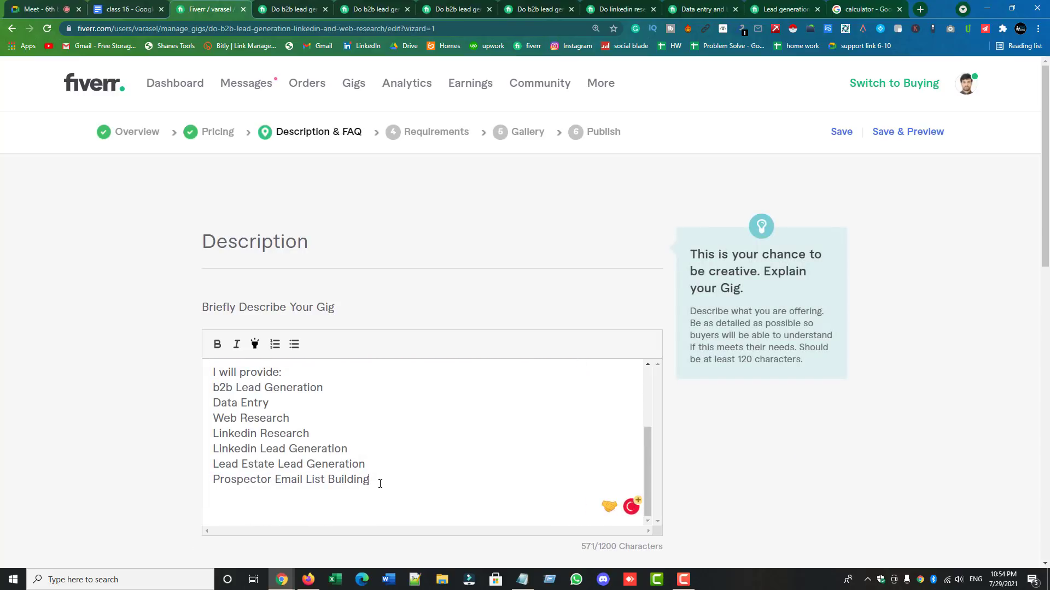
- Leave a blank line below the service list and begin a new heading with "I will provide"
{"action": "key", "text": "Return"}
{"action": "key", "text": "Return"}
{"action": "scroll", "coordinate": [332, 433], "scroll_direction": "down", "scroll_amount": 1}
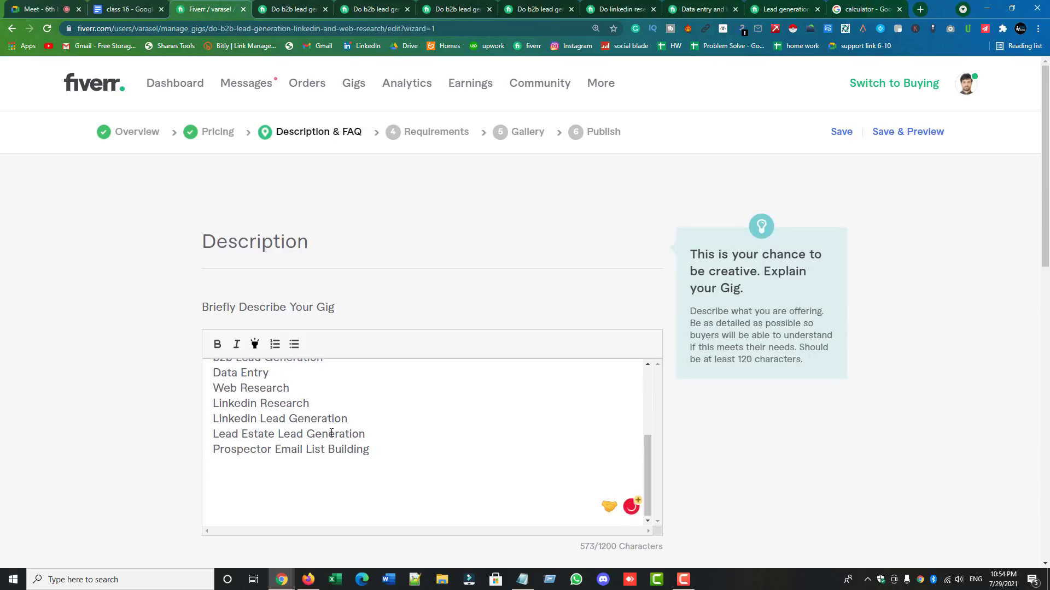
{"action": "scroll", "coordinate": [327, 441], "scroll_direction": "down", "scroll_amount": 2}
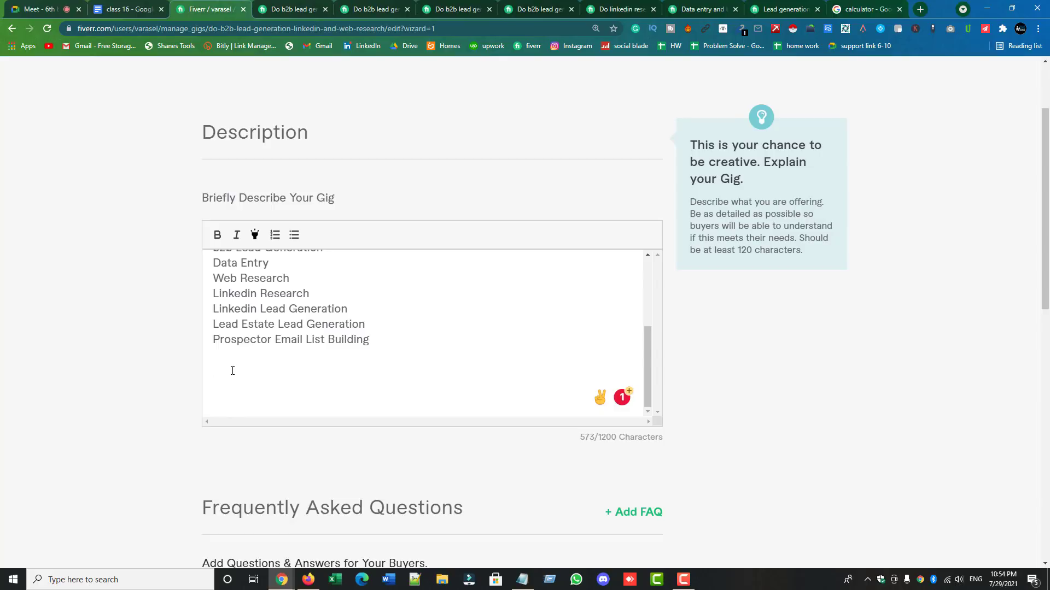
{"action": "type", "text": "I will provide"}
- Check how competitor gigs word their data format heading and complete the new heading as "I will provide data in the following format:"
{"action": "left_click", "coordinate": [375, 9]}
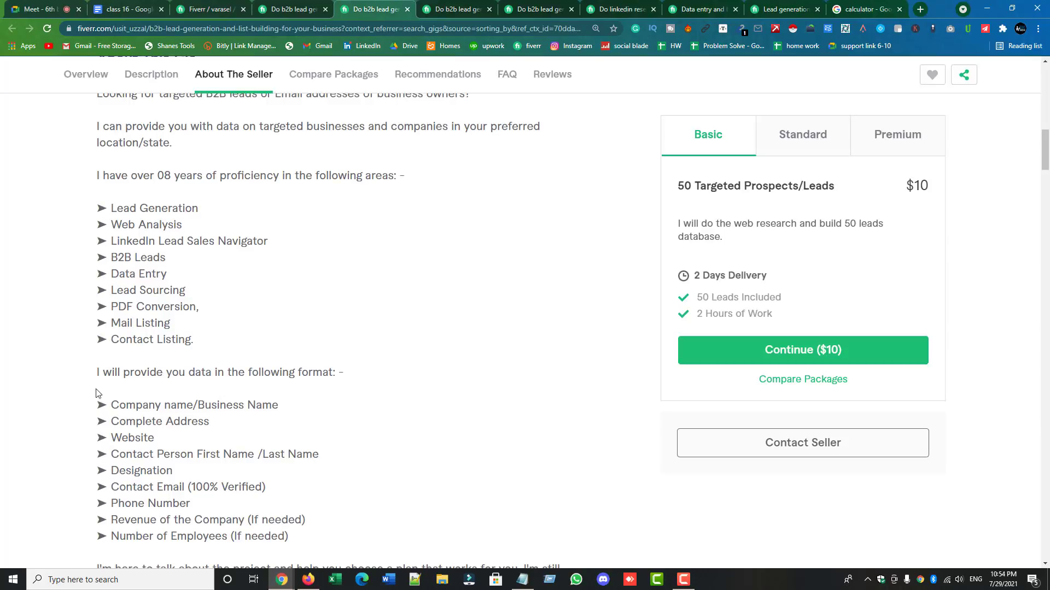
{"action": "left_click", "coordinate": [207, 10]}
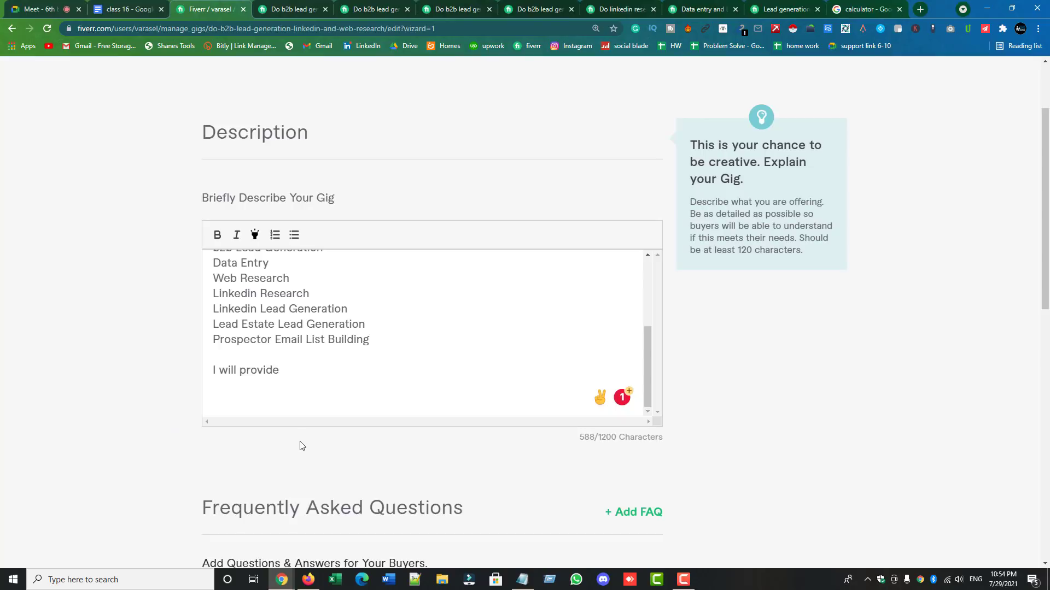
{"action": "type", "text": "data"}
{"action": "key", "text": "ctrl+5"}
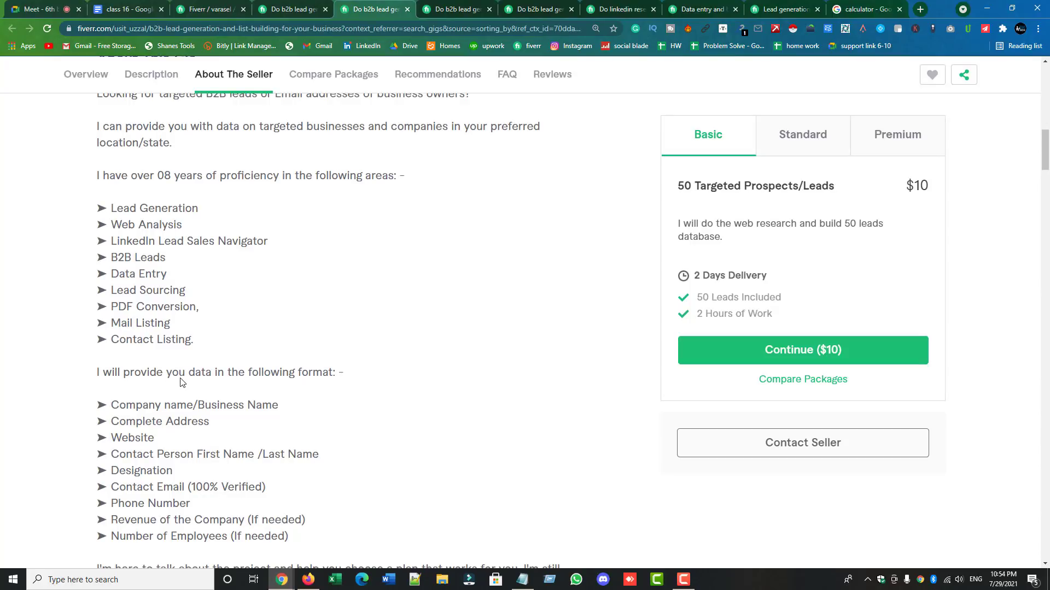
{"action": "key", "text": "ctrl+Tab"}
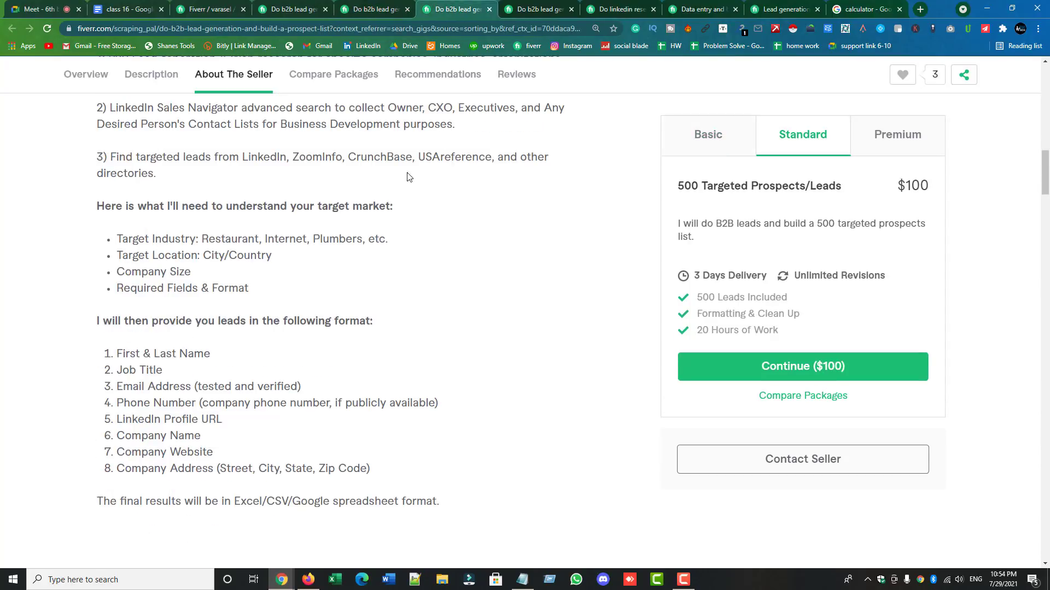
{"action": "key", "text": "ctrl+3"}
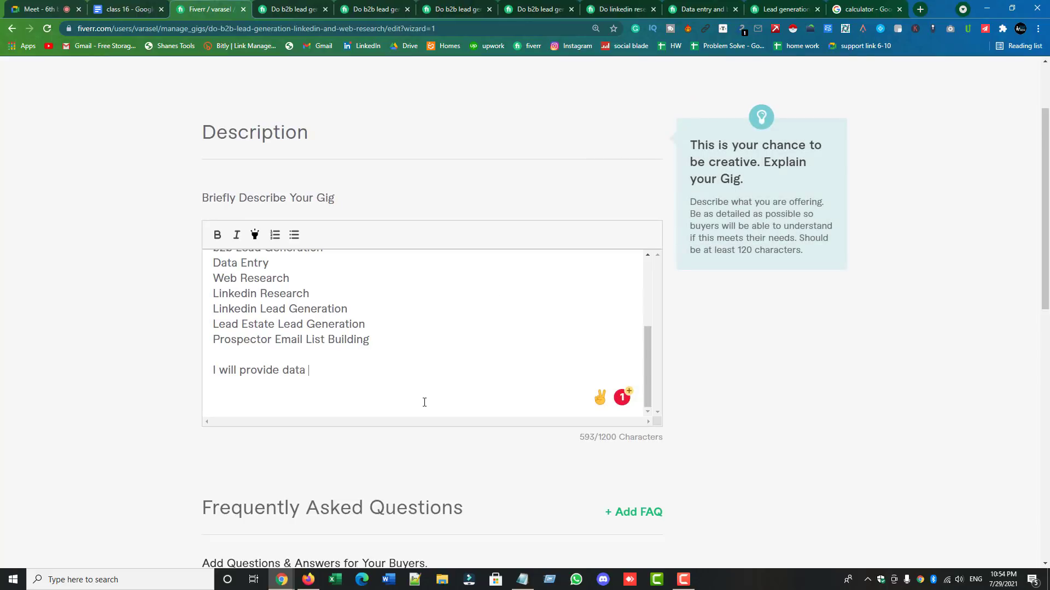
{"action": "type", "text": "in the following format"}
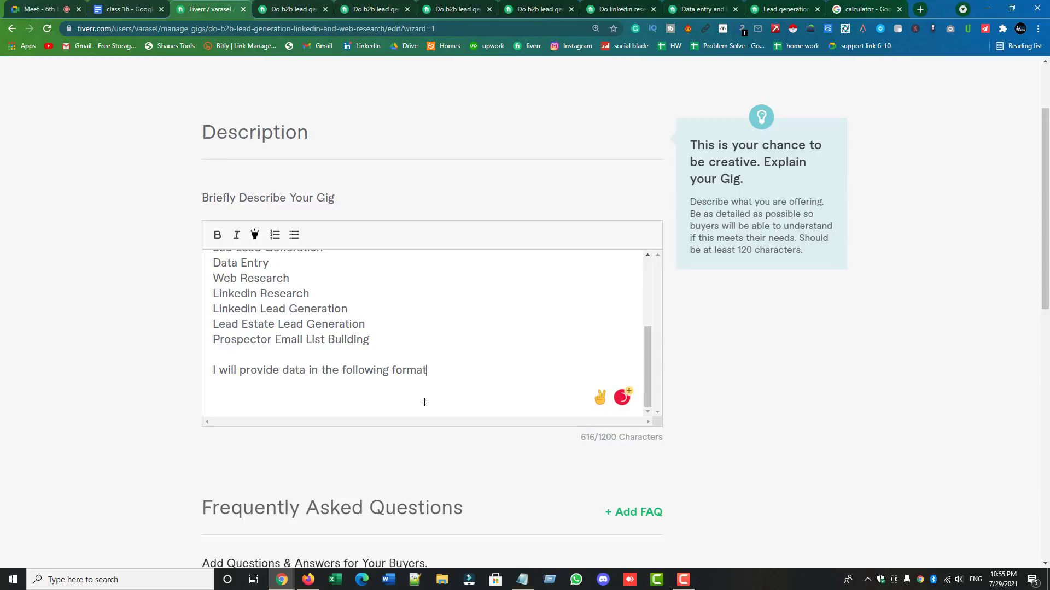
{"action": "type", "text": ":"}
- List "Company Name" and "Location" on separate lines under the data format heading
{"action": "key", "text": "Return"}
{"action": "type", "text": "Company Name"}
{"action": "key", "text": "Return"}
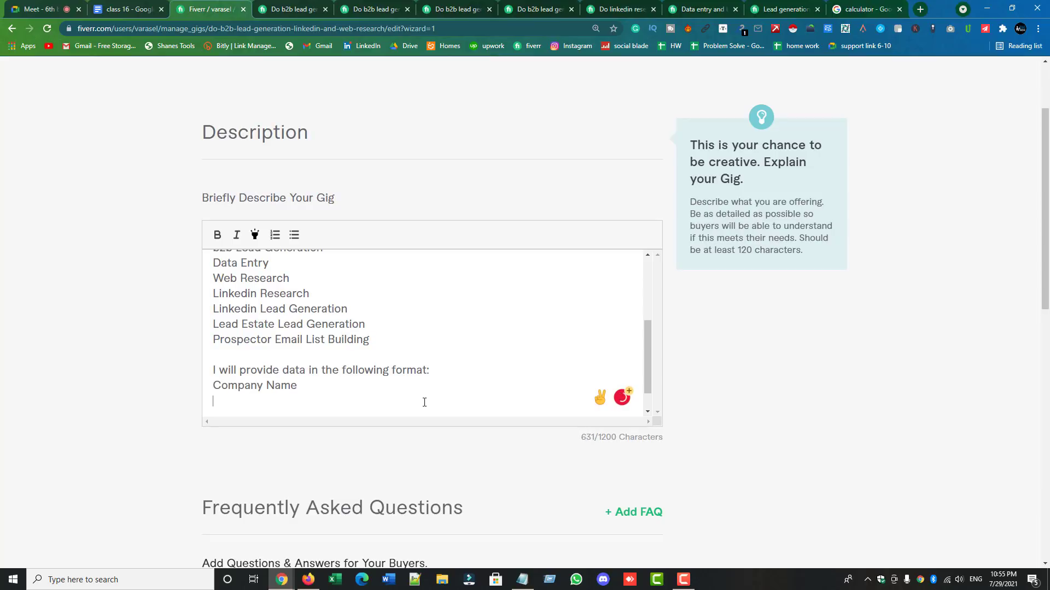
{"action": "type", "text": "A"}
{"action": "key", "text": "BackSpace"}
{"action": "type", "text": "Location"}
{"action": "key", "text": "Return"}
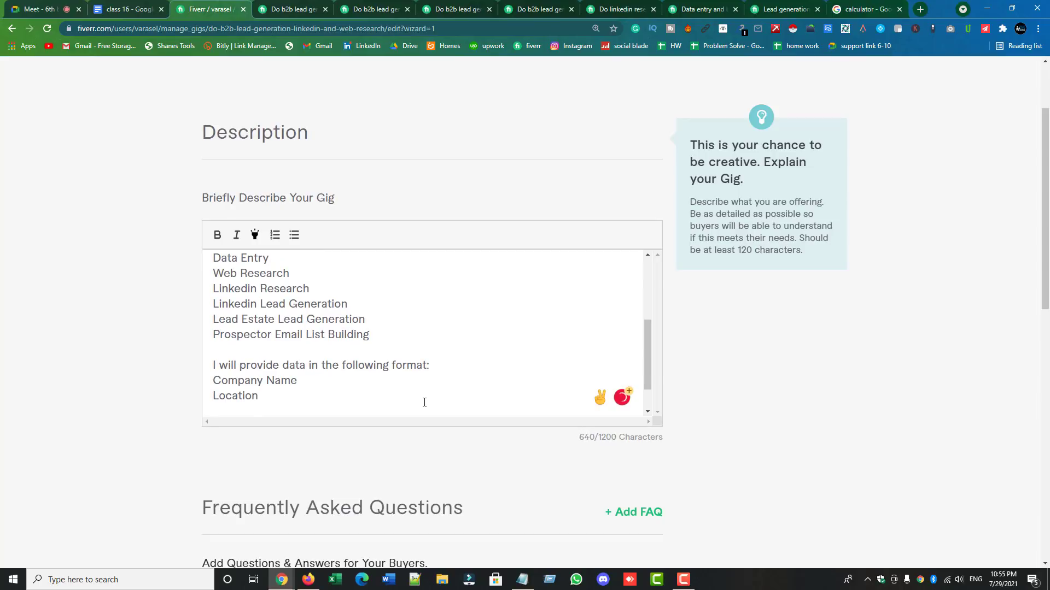
- Add "First Name" and "Last Name" as the next two data format lines, with a new line below
{"action": "type", "text": "F"}
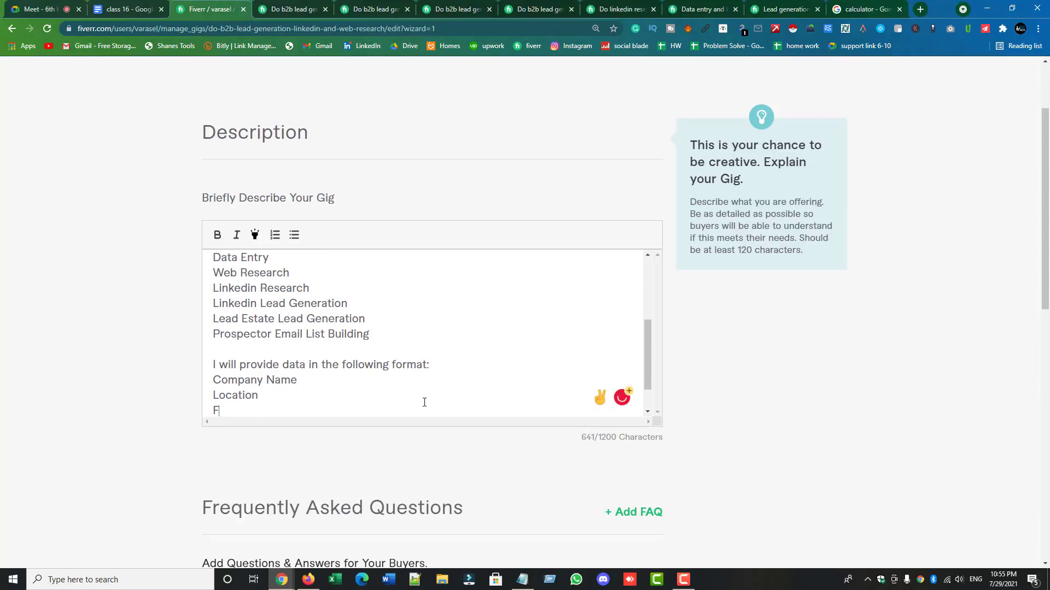
{"action": "key", "text": "BackSpace"}
{"action": "type", "text": "C"}
{"action": "key", "text": "BackSpace"}
{"action": "type", "text": "First Name"}
{"action": "key", "text": "Return"}
{"action": "type", "text": "Last Name"}
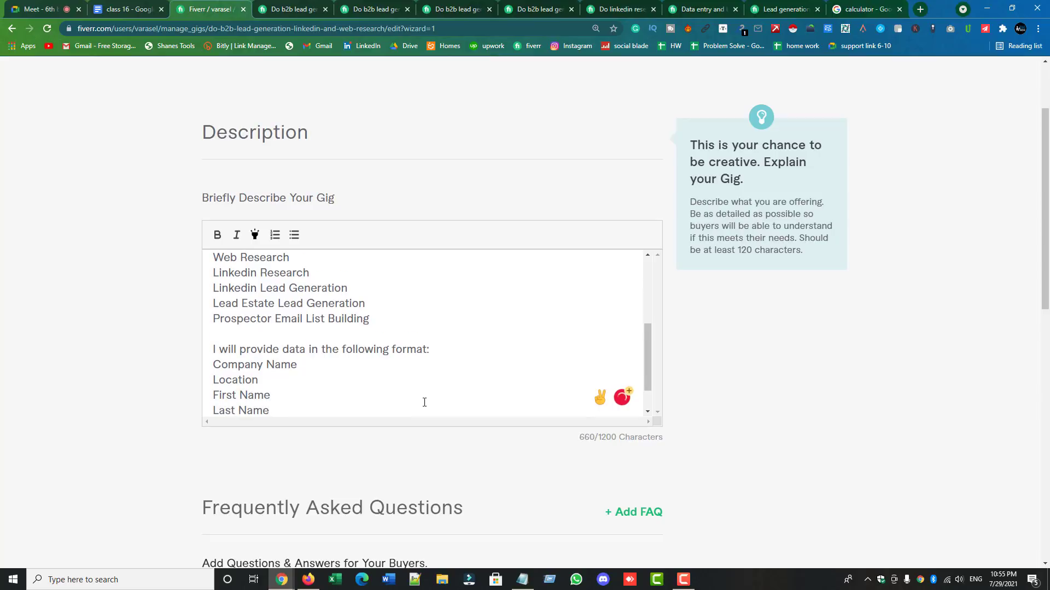
{"action": "key", "text": "Return"}
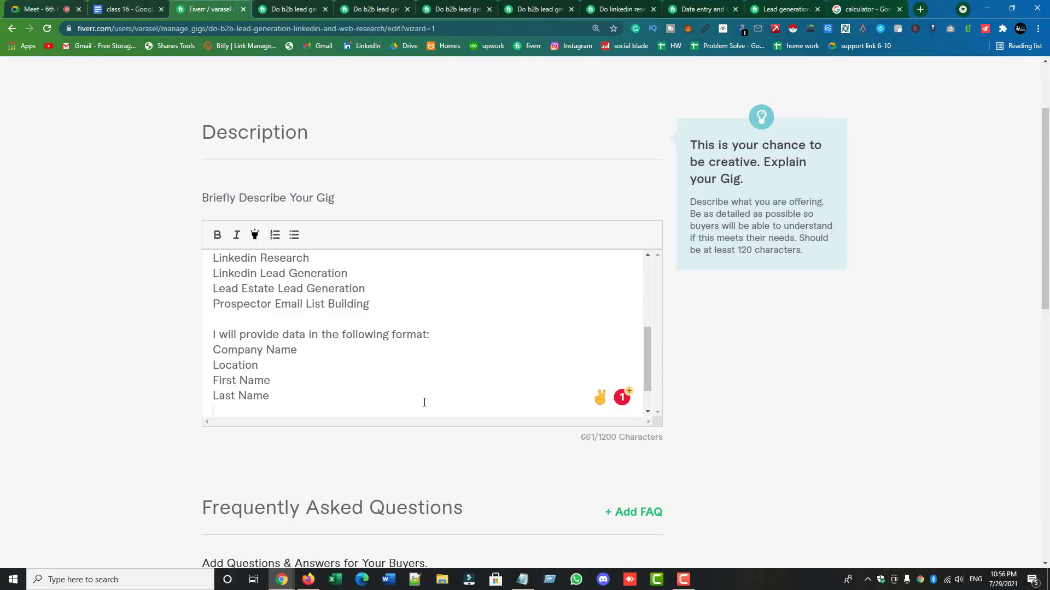
- Consult the first competitor gig's lead format list and add the line "Verified Contact Person Email" below "Last Name"
{"action": "left_click", "coordinate": [424, 403]}
{"action": "scroll", "coordinate": [286, 388], "scroll_direction": "down", "scroll_amount": 1}
{"action": "scroll", "coordinate": [284, 377], "scroll_direction": "up", "scroll_amount": 1}
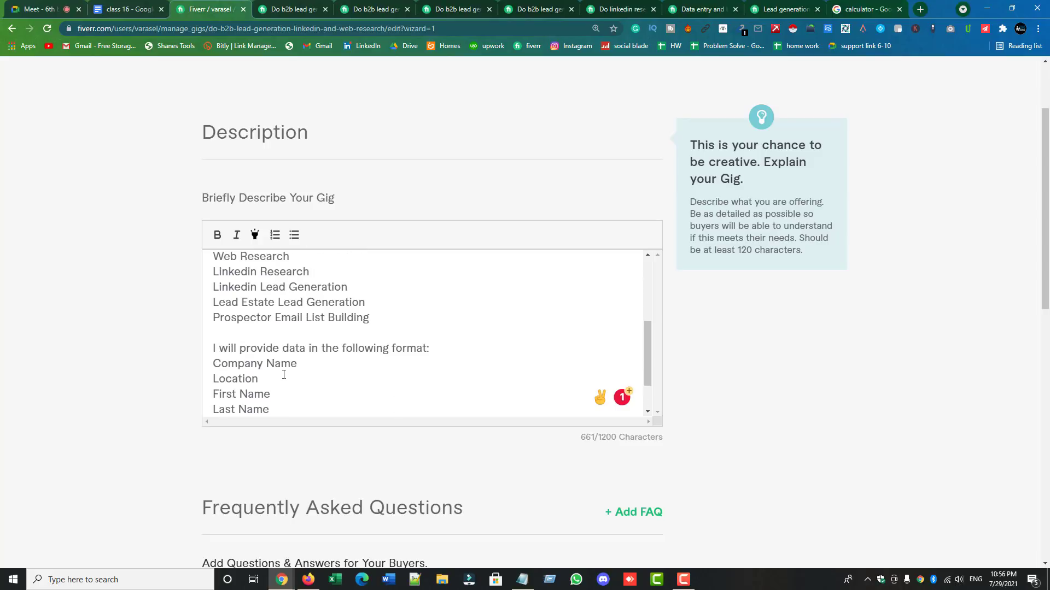
{"action": "scroll", "coordinate": [283, 374], "scroll_direction": "down", "scroll_amount": 2}
{"action": "left_click", "coordinate": [290, 9]}
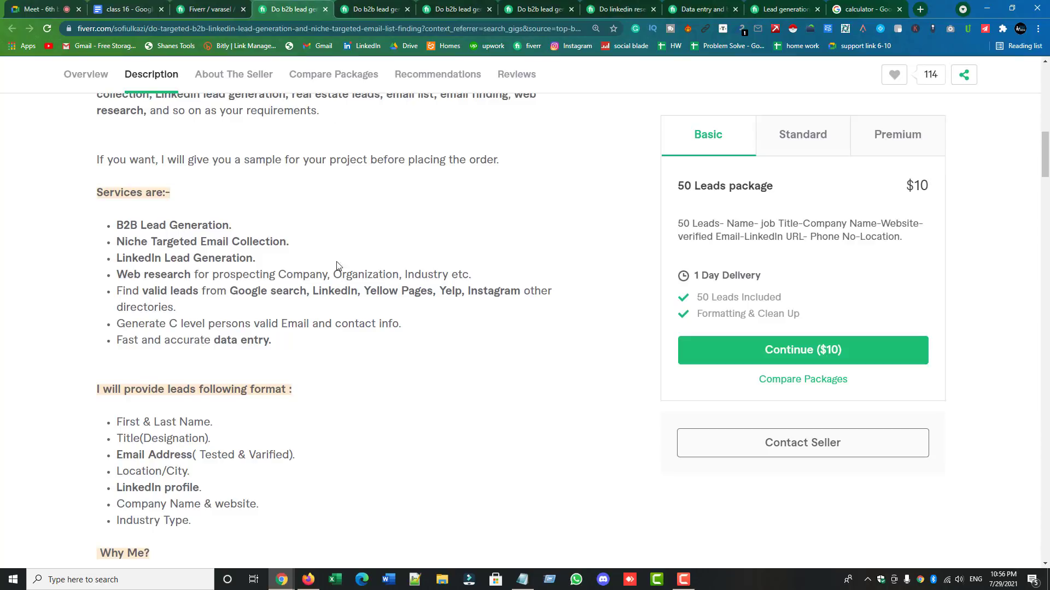
{"action": "scroll", "coordinate": [338, 236], "scroll_direction": "down", "scroll_amount": 1}
{"action": "left_click", "coordinate": [189, 9]}
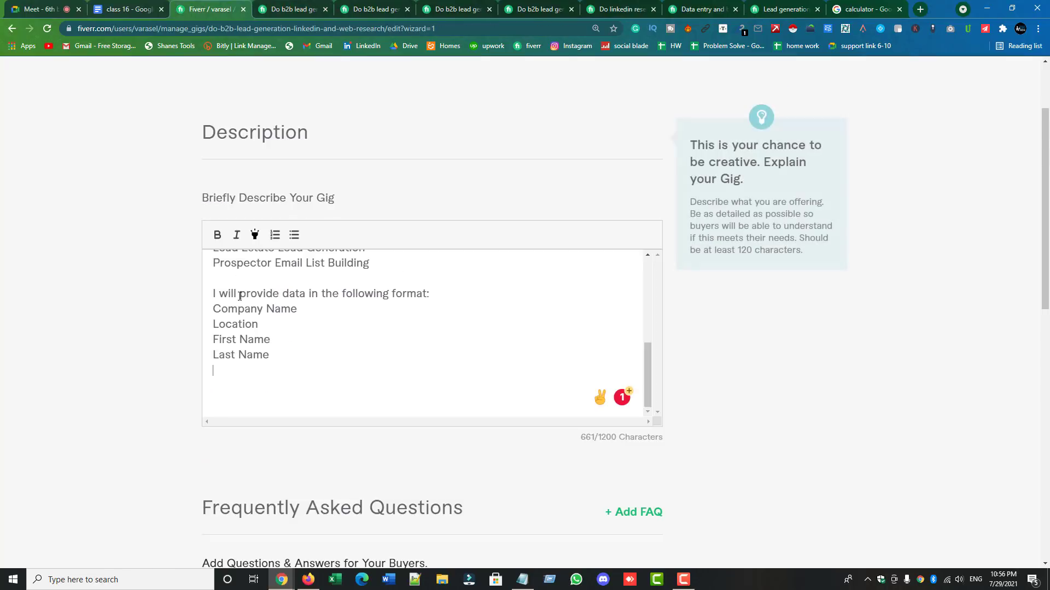
{"action": "type", "text": "V"}
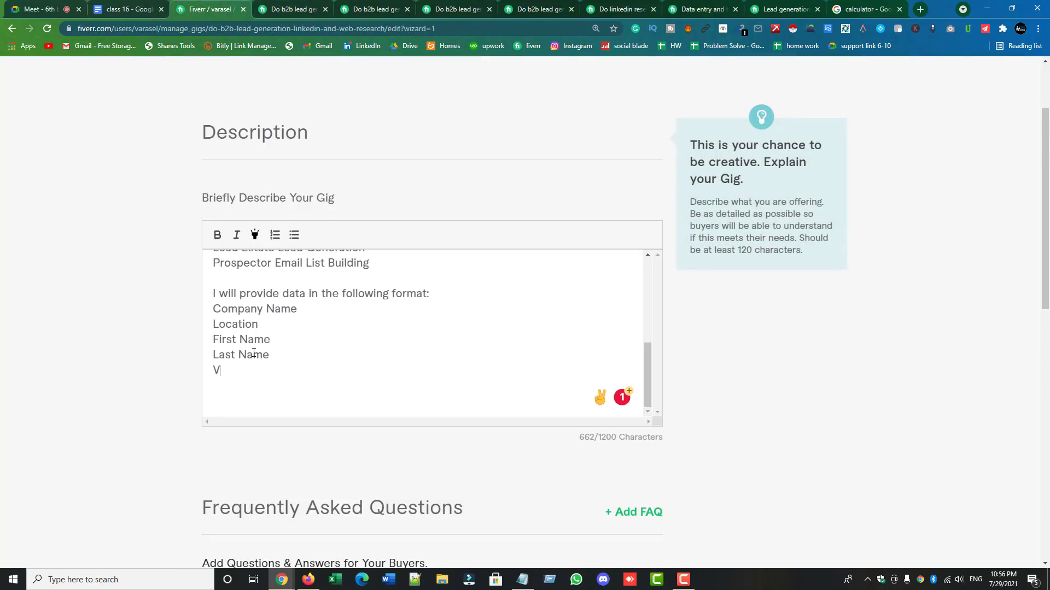
{"action": "type", "text": "erified Contact P"}
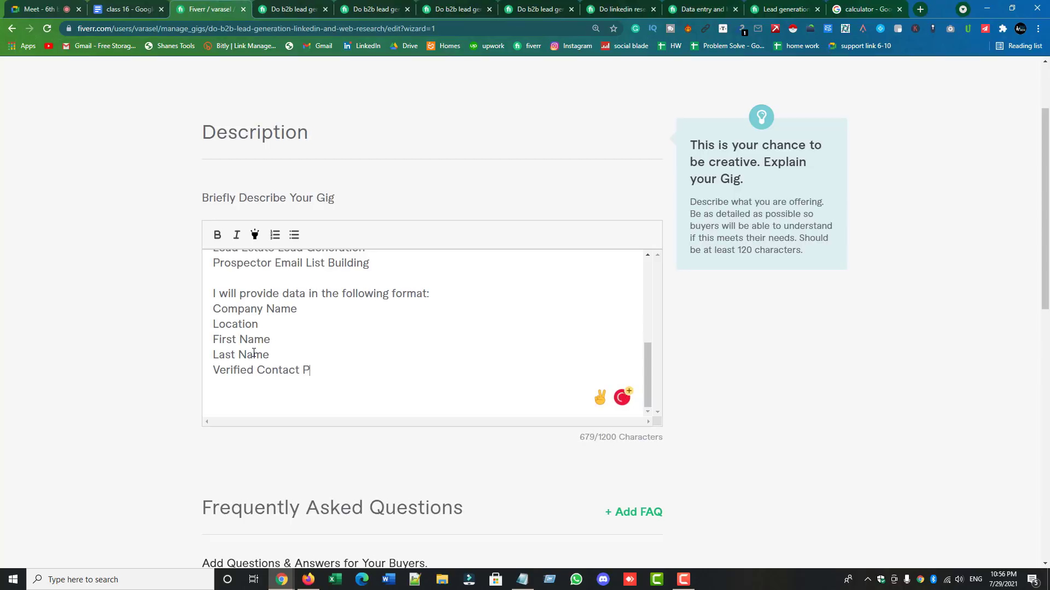
{"action": "type", "text": "erson Email"}
{"action": "key", "text": "Return"}
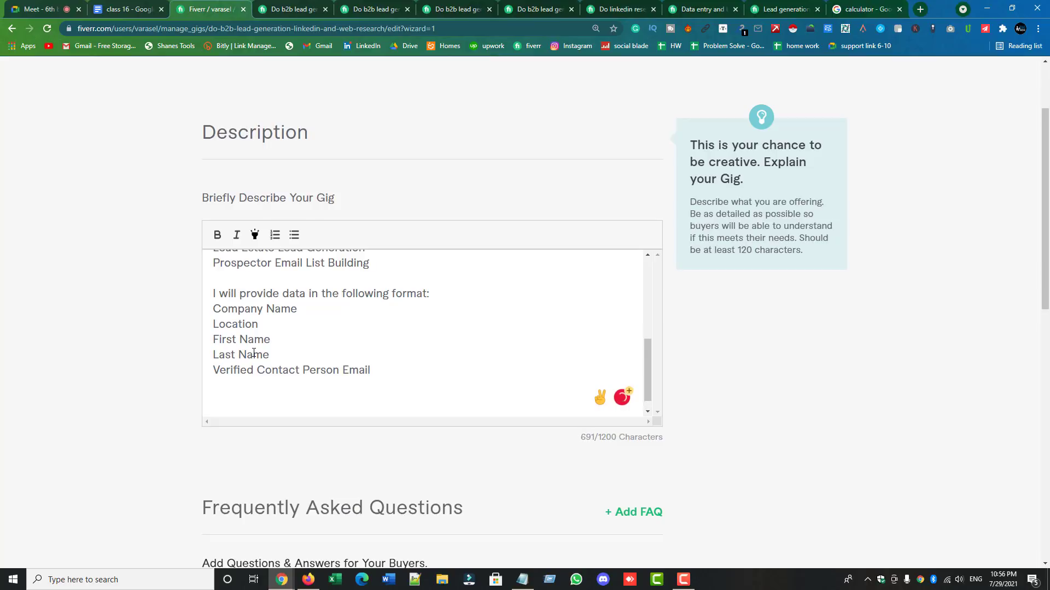
- Add "Valid Phone Number" and "LinkedIn Profile Link" as the next two data format lines
{"action": "type", "text": "Valid Phone Number"}
{"action": "key", "text": "Return"}
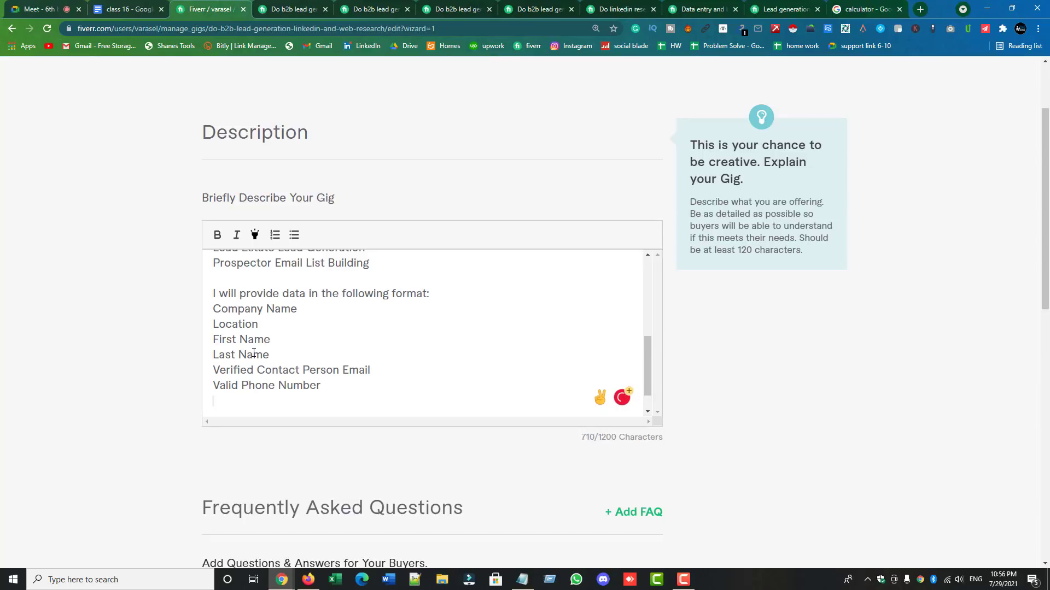
{"action": "type", "text": "LinkedIn Profile Link"}
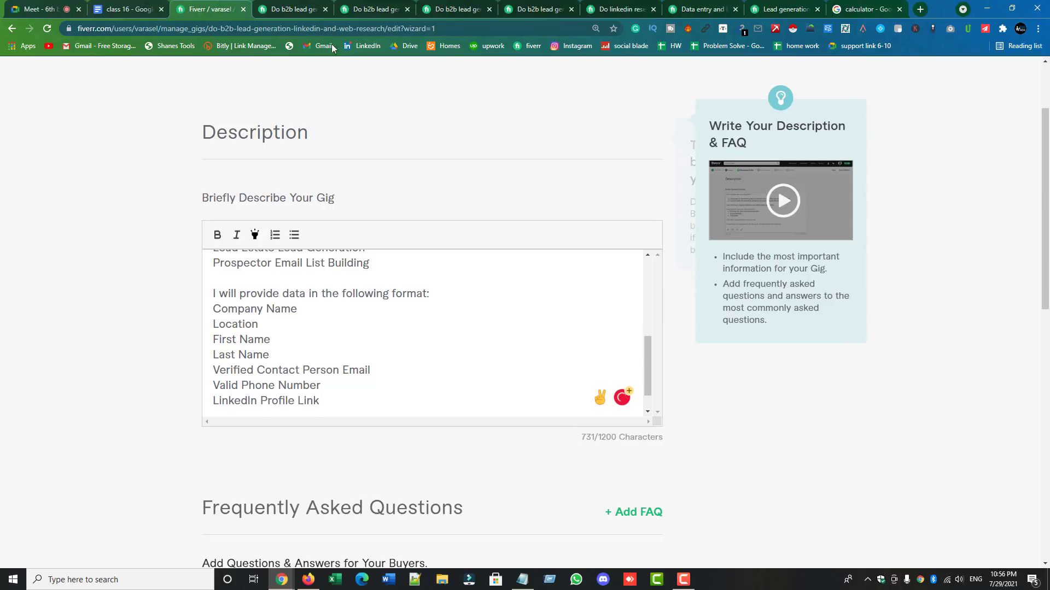
- Review the first competitor's format list again and add the line "Website Link" below "LinkedIn Profile Link"
{"action": "left_click", "coordinate": [290, 9]}
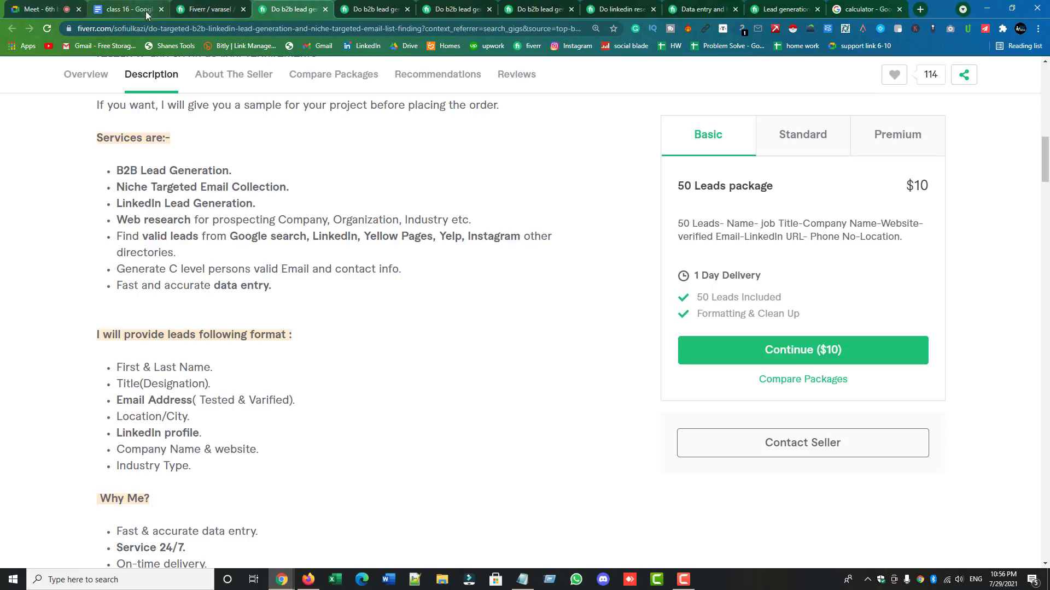
{"action": "left_click", "coordinate": [218, 9]}
{"action": "key", "text": "Return"}
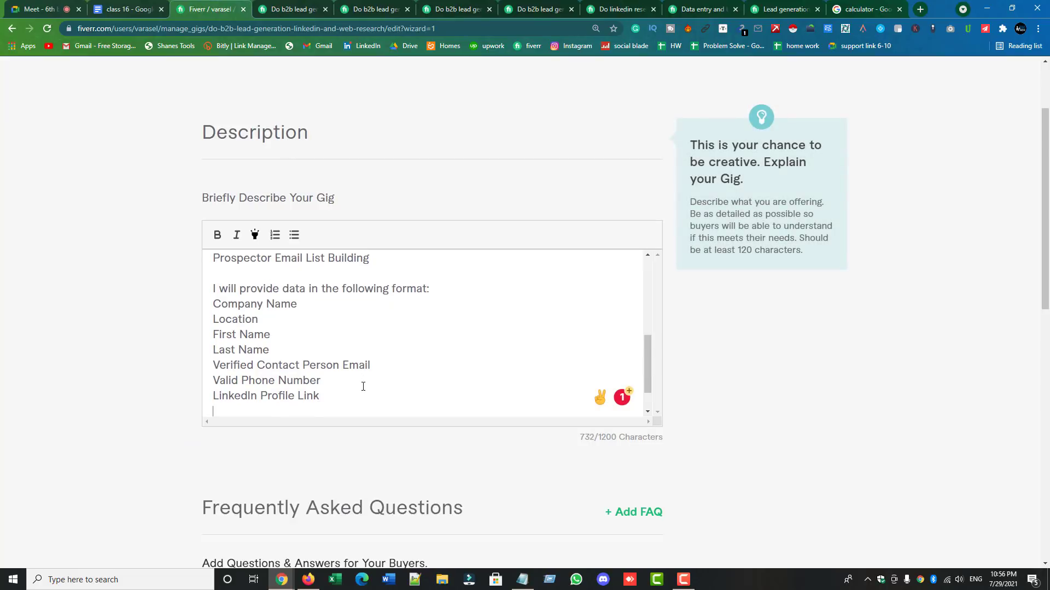
{"action": "type", "text": "C"}
{"action": "key", "text": "BackSpace"}
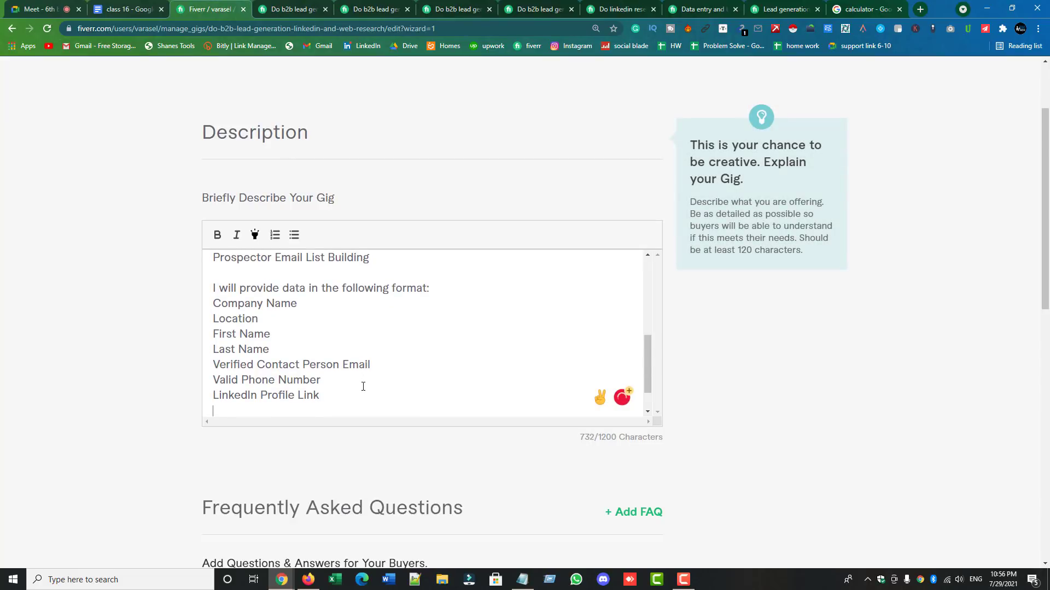
{"action": "type", "text": "E"}
{"action": "key", "text": "BackSpace"}
{"action": "type", "text": "E"}
{"action": "key", "text": "BackSpace"}
{"action": "type", "text": "Website "}
{"action": "type", "text": "Link and "}
{"action": "type", "text": "C"}
{"action": "key", "text": "BackSpace"}
{"action": "key", "text": "BackSpace"}
{"action": "key", "text": "BackSpace"}
{"action": "key", "text": "BackSpace"}
{"action": "key", "text": "BackSpace"}
{"action": "key", "text": "BackSpace"}
{"action": "key", "text": "Return"}
- Add the line "Company Legal Name" with its spelling corrected, and leave a blank line below the data format list
{"action": "type", "text": "Com"}
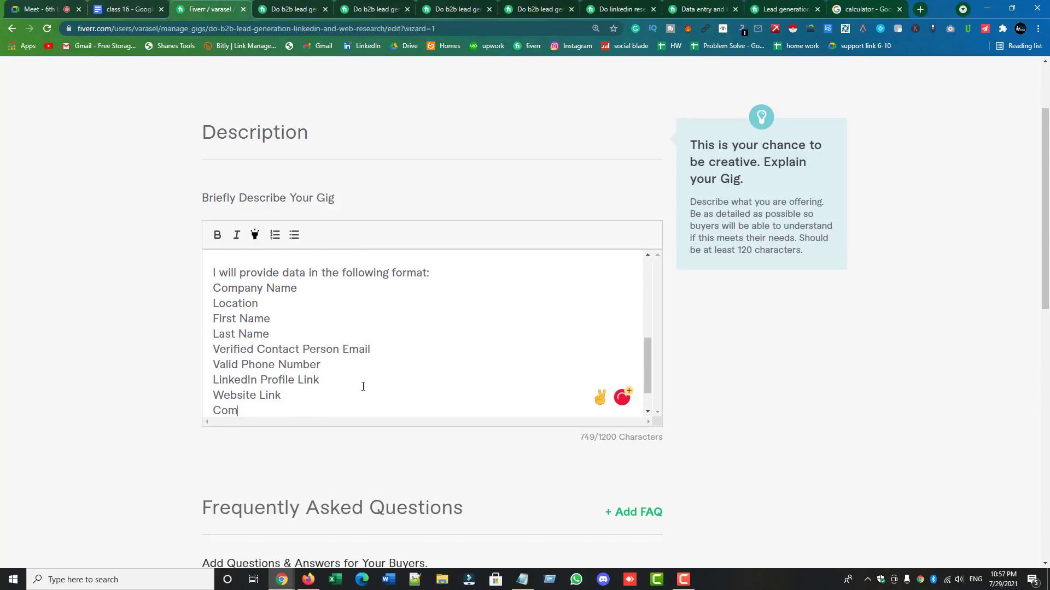
{"action": "type", "text": "pnay Legal Name"}
{"action": "scroll", "coordinate": [334, 389], "scroll_direction": "down", "scroll_amount": 2}
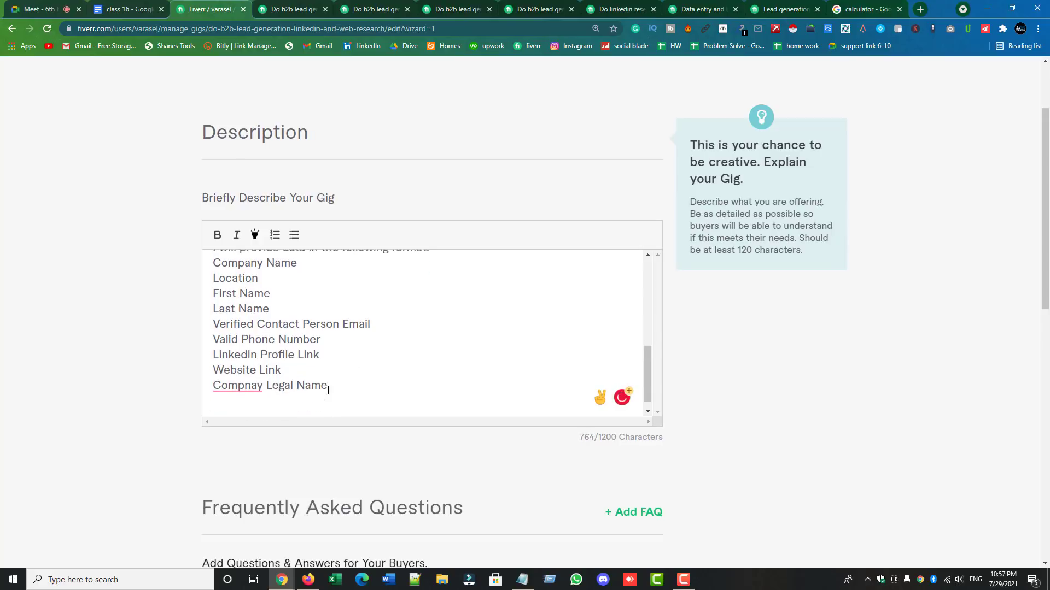
{"action": "mouse_move", "coordinate": [235, 370]}
{"action": "left_click", "coordinate": [239, 393]}
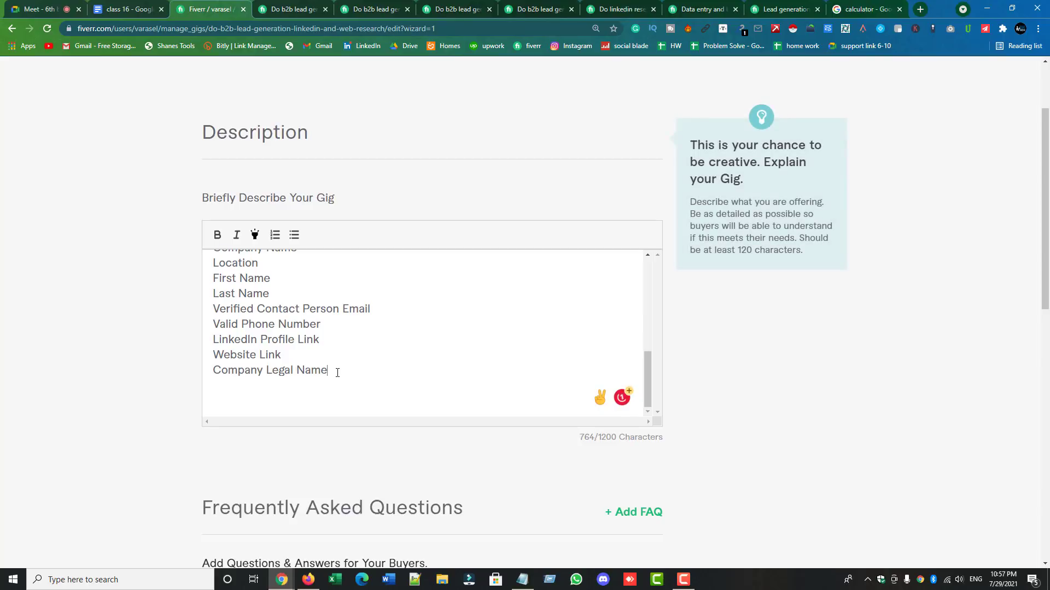
{"action": "key", "text": "Return"}
{"action": "key", "text": "Return"}
- Review the data format lists in the second, third and fourth competitor gigs for further lines to include
{"action": "left_click", "coordinate": [363, 10]}
{"action": "scroll", "coordinate": [412, 360], "scroll_direction": "down", "scroll_amount": 3}
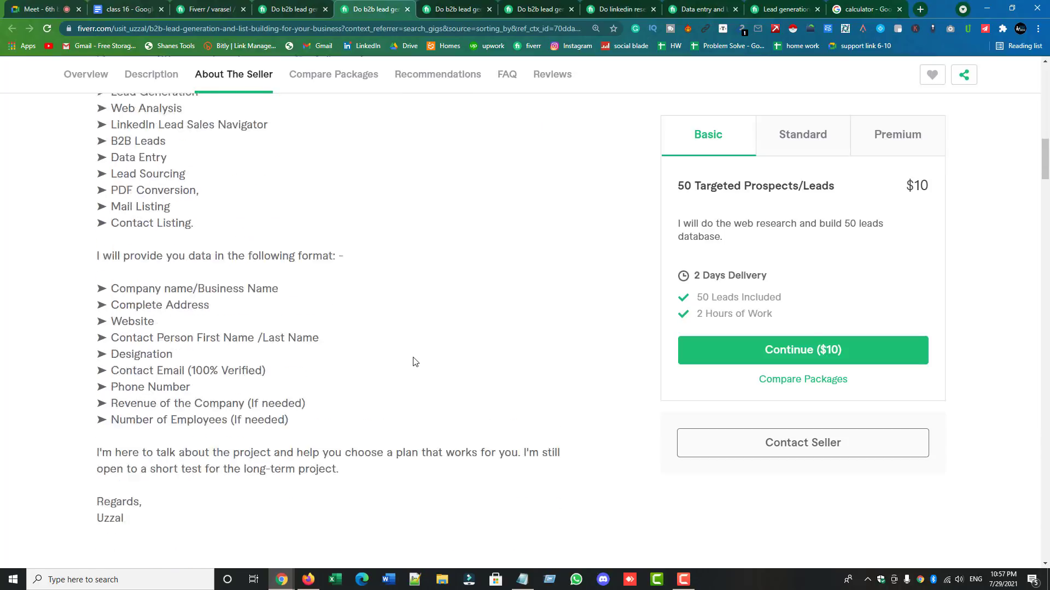
{"action": "scroll", "coordinate": [218, 317], "scroll_direction": "up", "scroll_amount": 2}
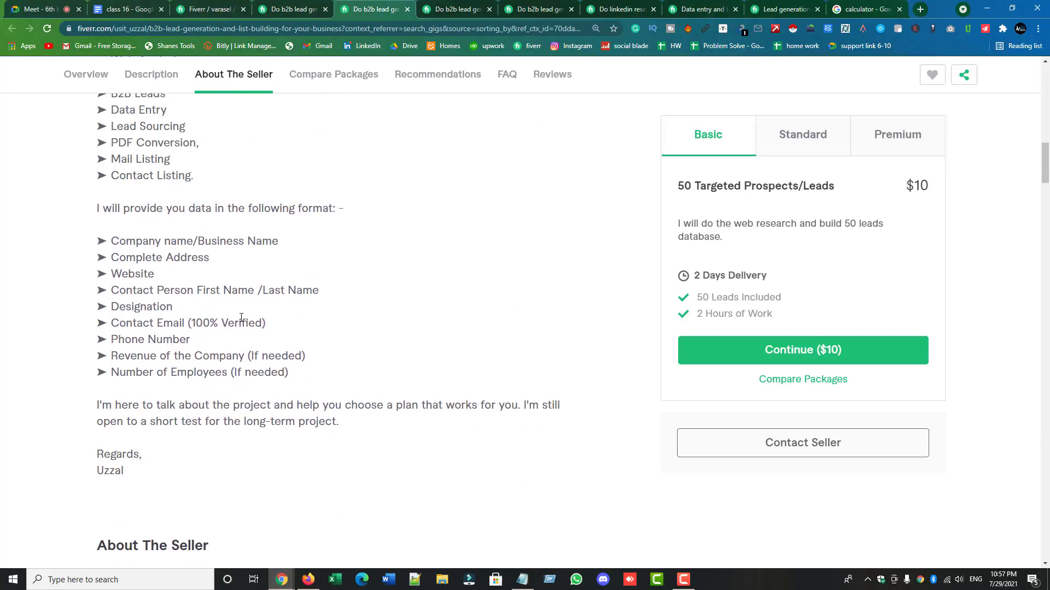
{"action": "scroll", "coordinate": [268, 332], "scroll_direction": "up", "scroll_amount": 2}
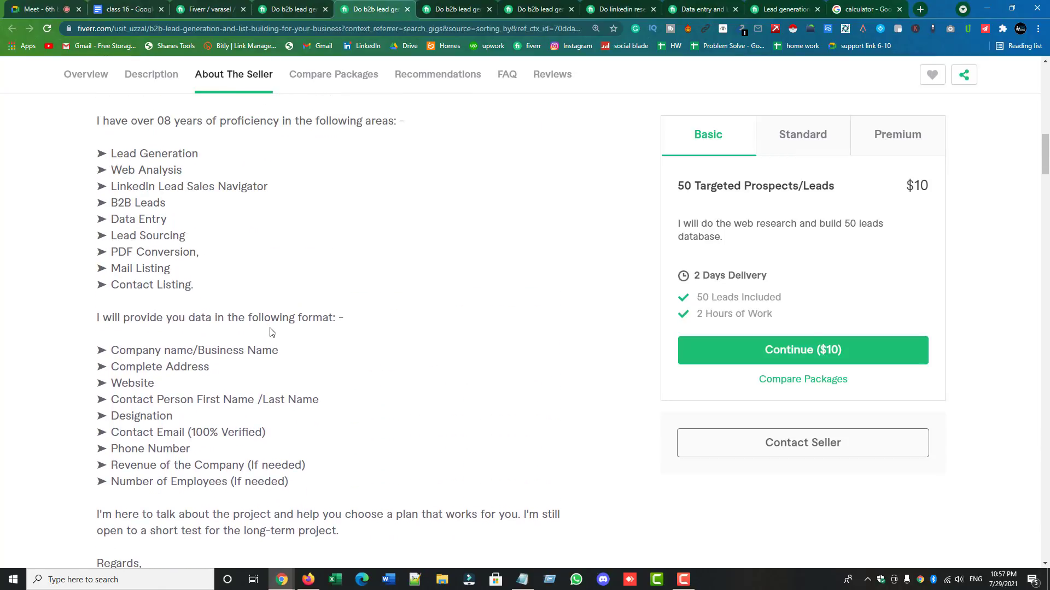
{"action": "left_click", "coordinate": [437, 10]}
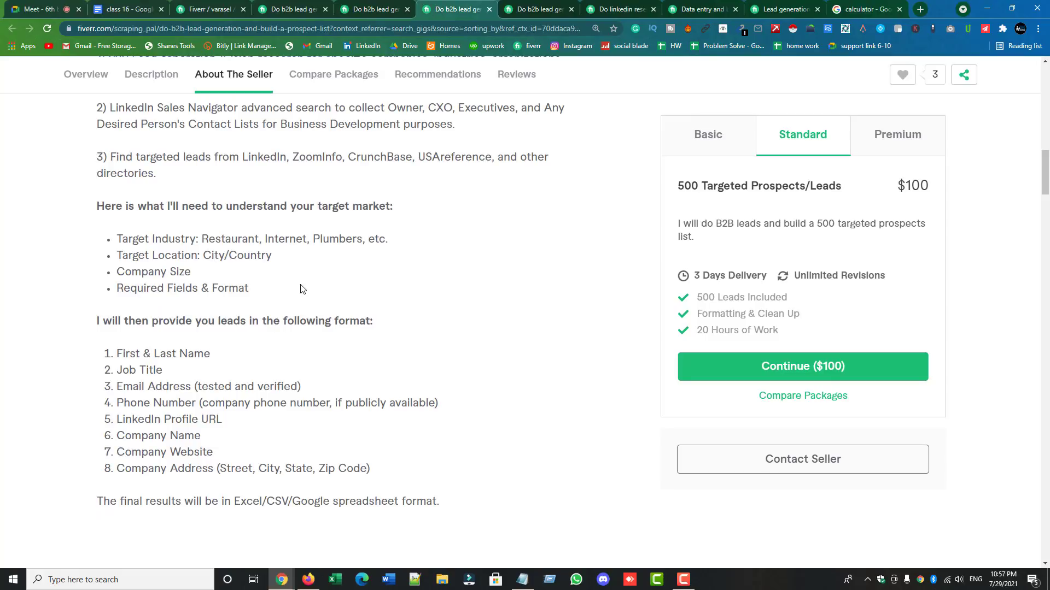
{"action": "scroll", "coordinate": [301, 289], "scroll_direction": "down", "scroll_amount": 3}
{"action": "scroll", "coordinate": [416, 171], "scroll_direction": "up", "scroll_amount": 3}
{"action": "left_click", "coordinate": [541, 8]}
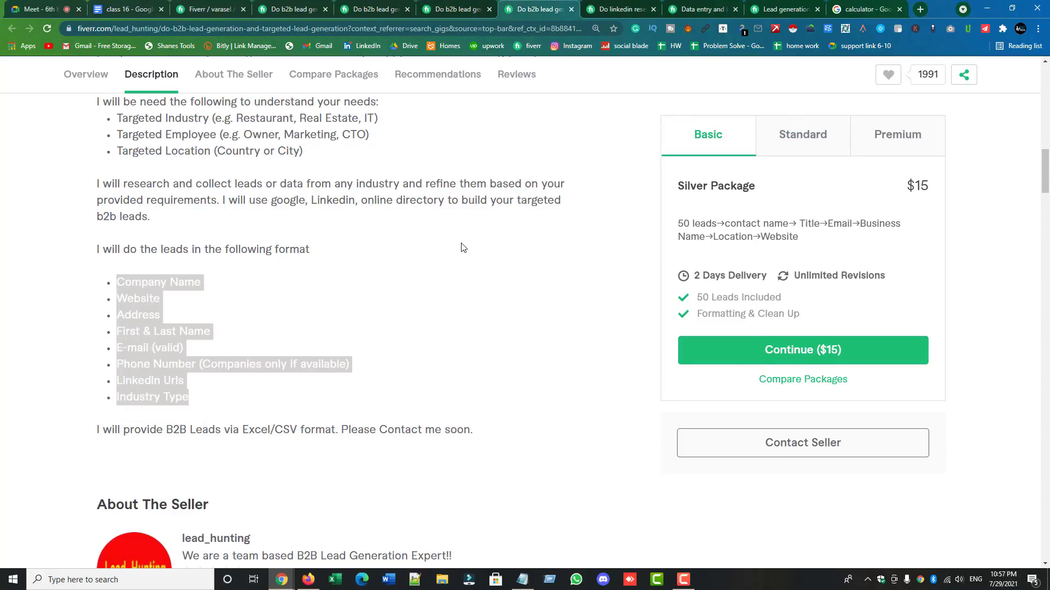
- In the gig description's intro paragraph, insert "by using various premium tools" after "etc" in the sentence about the leads provided
{"action": "left_click", "coordinate": [235, 7]}
{"action": "scroll", "coordinate": [429, 295], "scroll_direction": "up", "scroll_amount": 10}
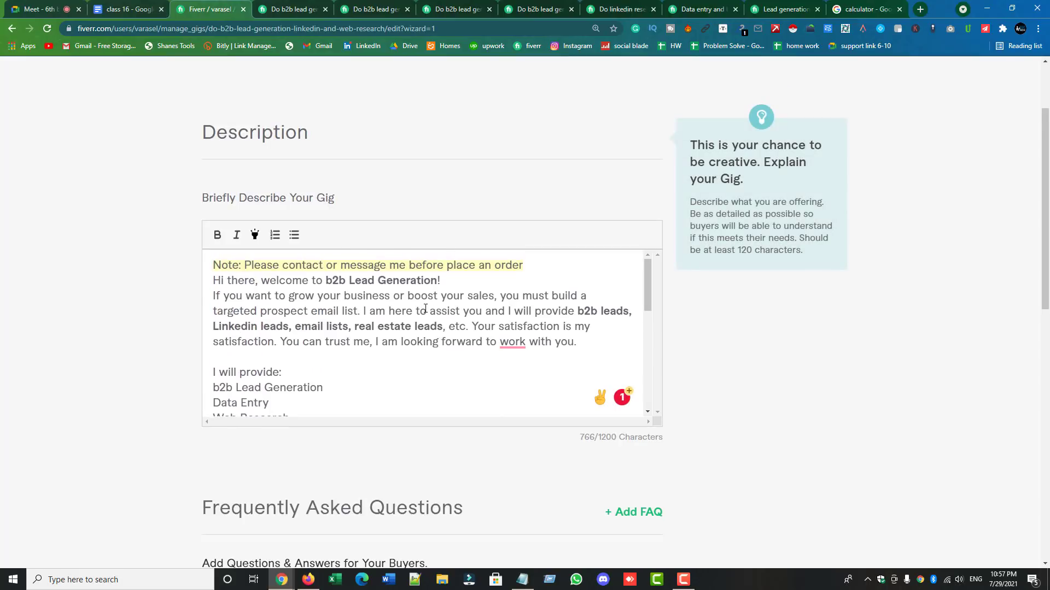
{"action": "left_click", "coordinate": [464, 328]}
{"action": "type", "text": "by "}
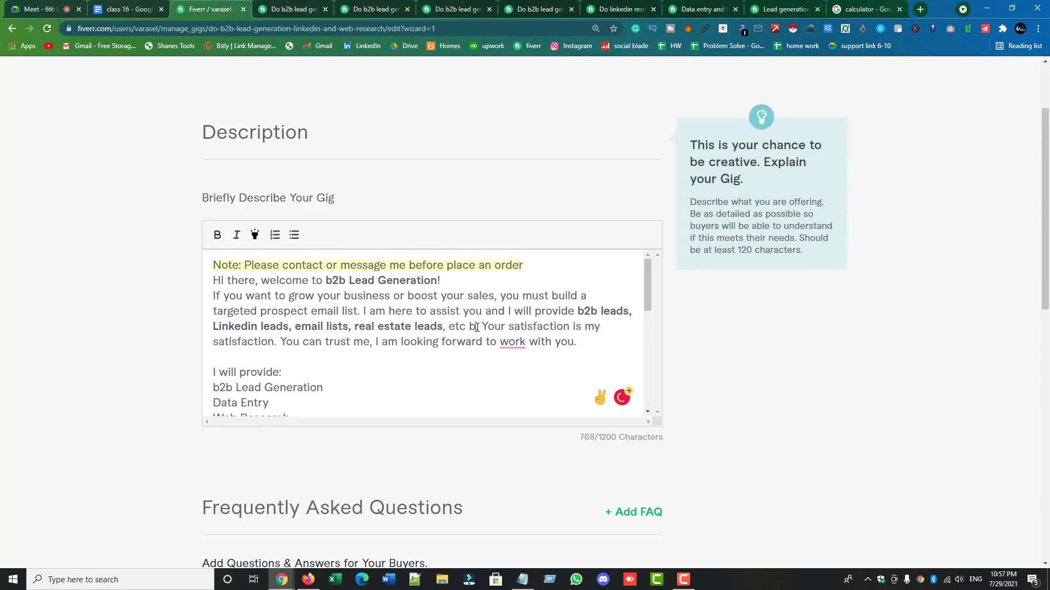
{"action": "type", "text": "using "}
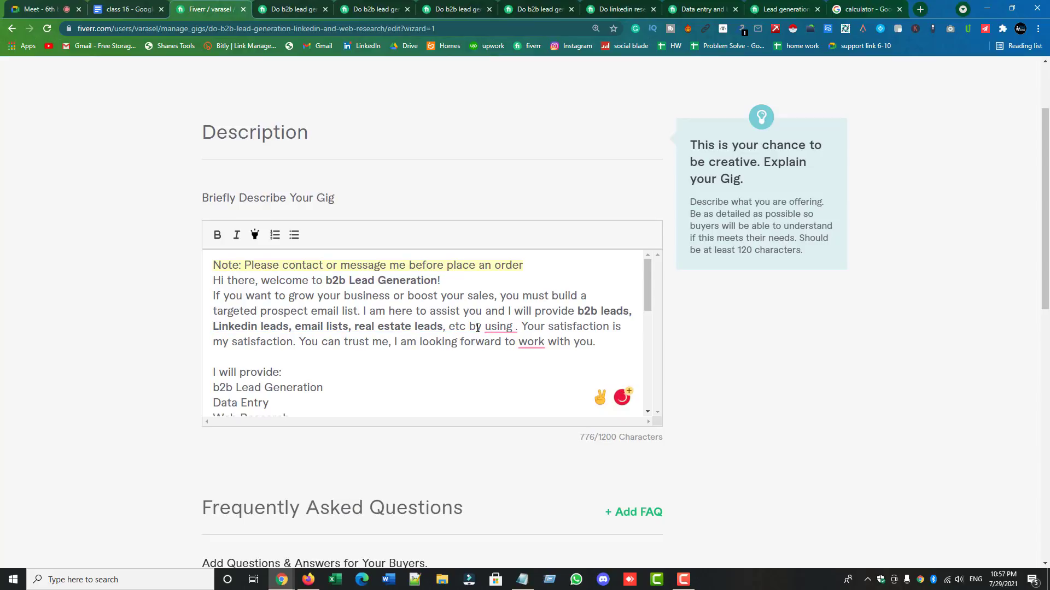
{"action": "type", "text": "p"}
{"action": "key", "text": "BackSpace"}
{"action": "type", "text": "var"}
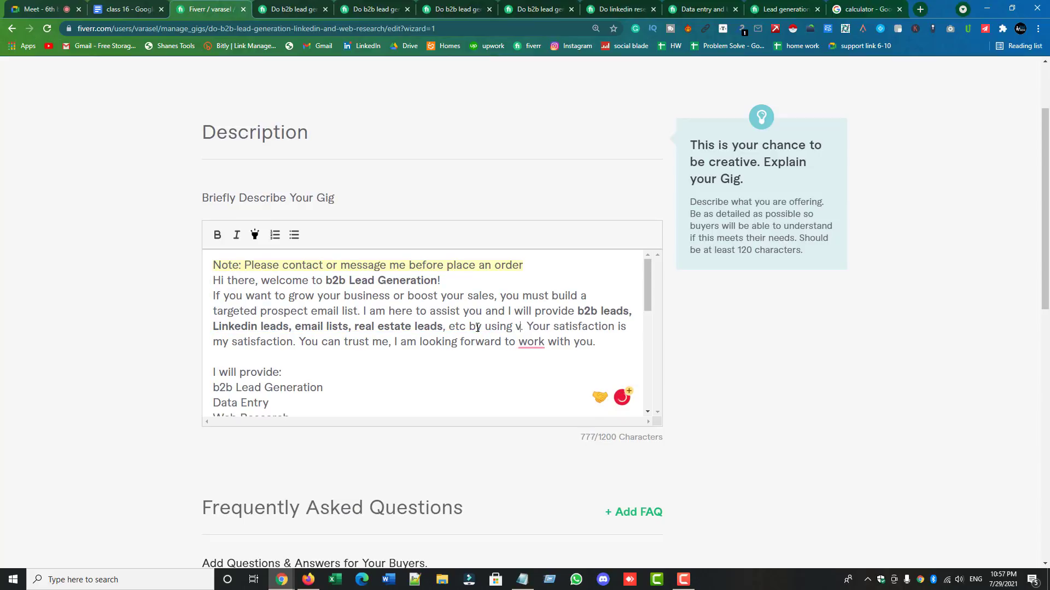
{"action": "type", "text": "ious "}
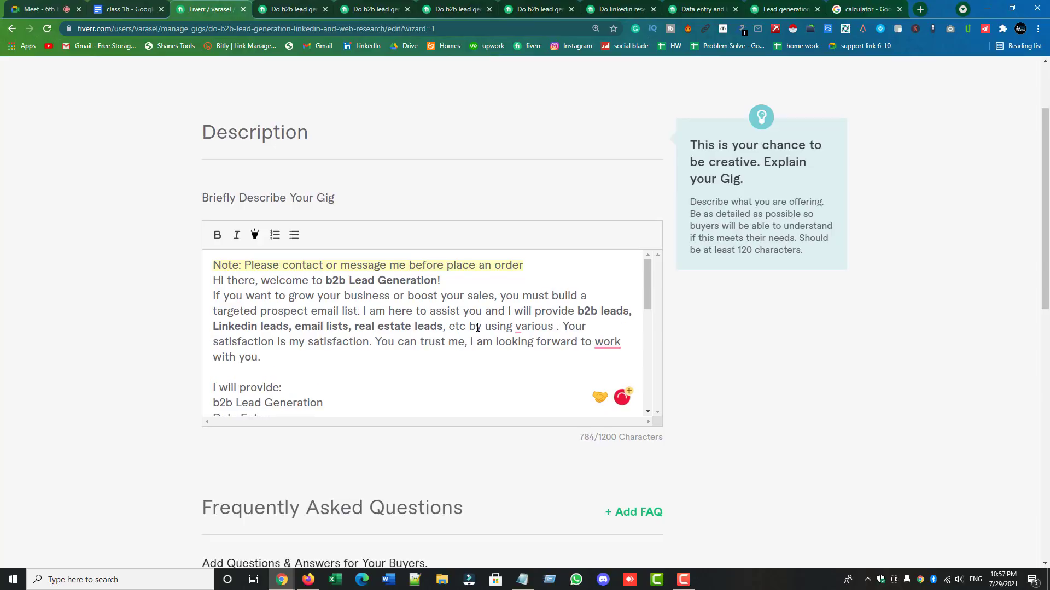
{"action": "type", "text": "premium tool"}
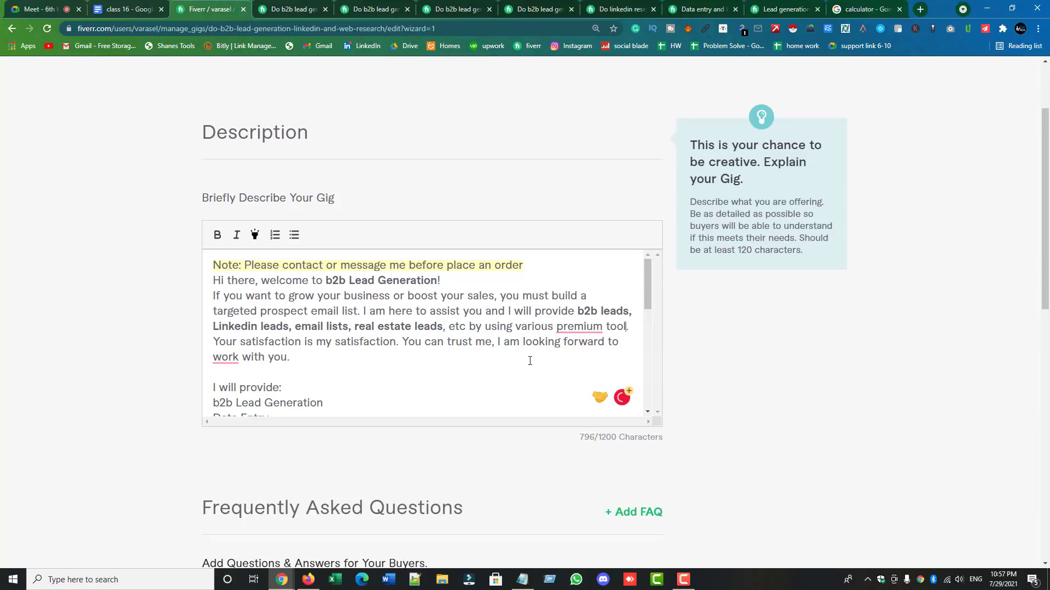
{"action": "type", "text": "s"}
- Accept the grammar suggestion "premiums" in the intro paragraph and tidy the spacing before "Your satisfaction"
{"action": "mouse_move", "coordinate": [592, 328]}
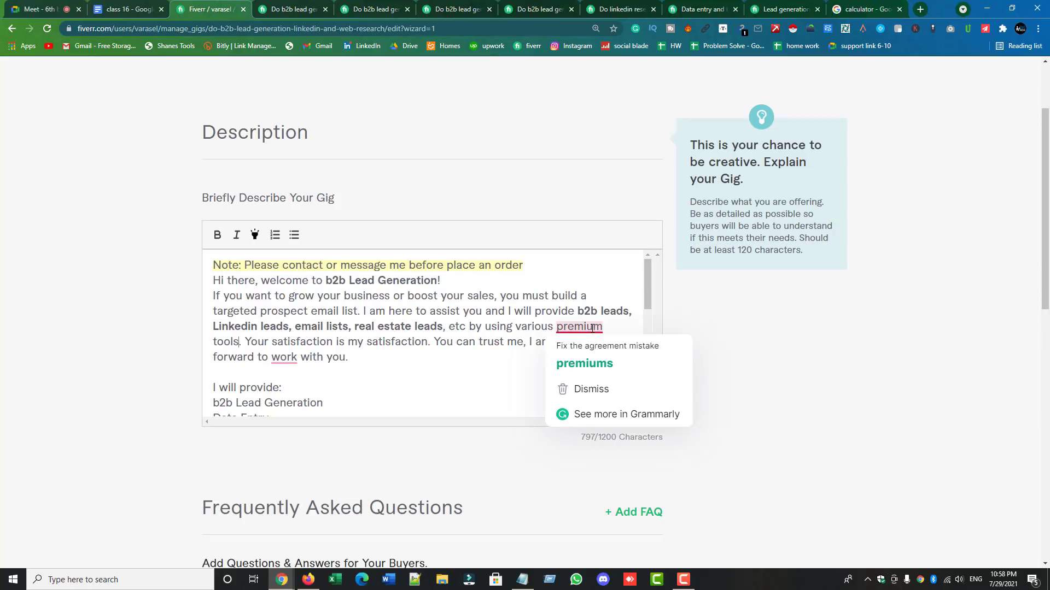
{"action": "left_click", "coordinate": [584, 363]}
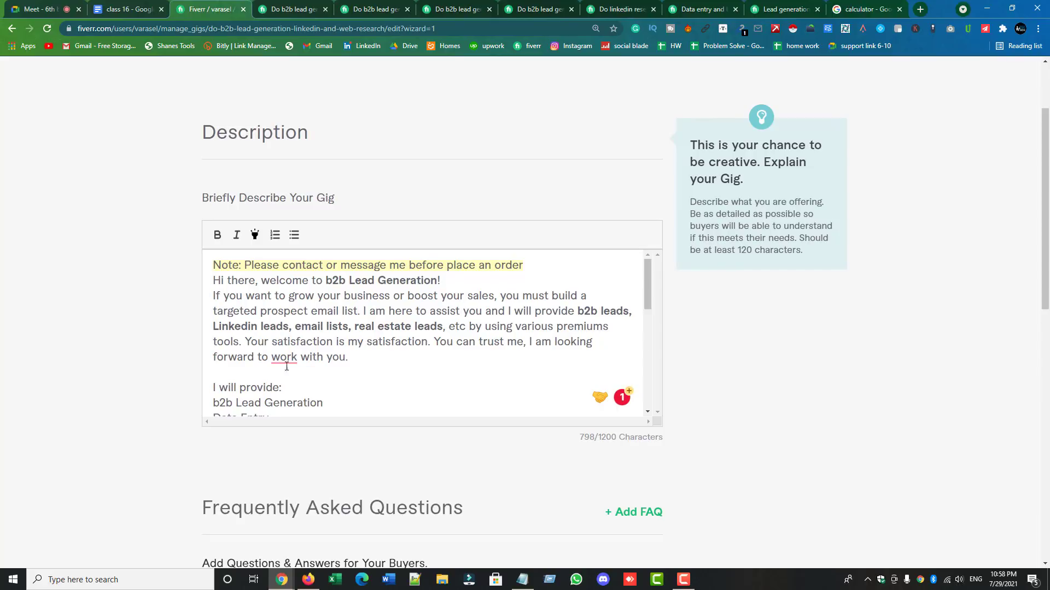
{"action": "left_click", "coordinate": [246, 342]}
{"action": "key", "text": "BackSpace"}
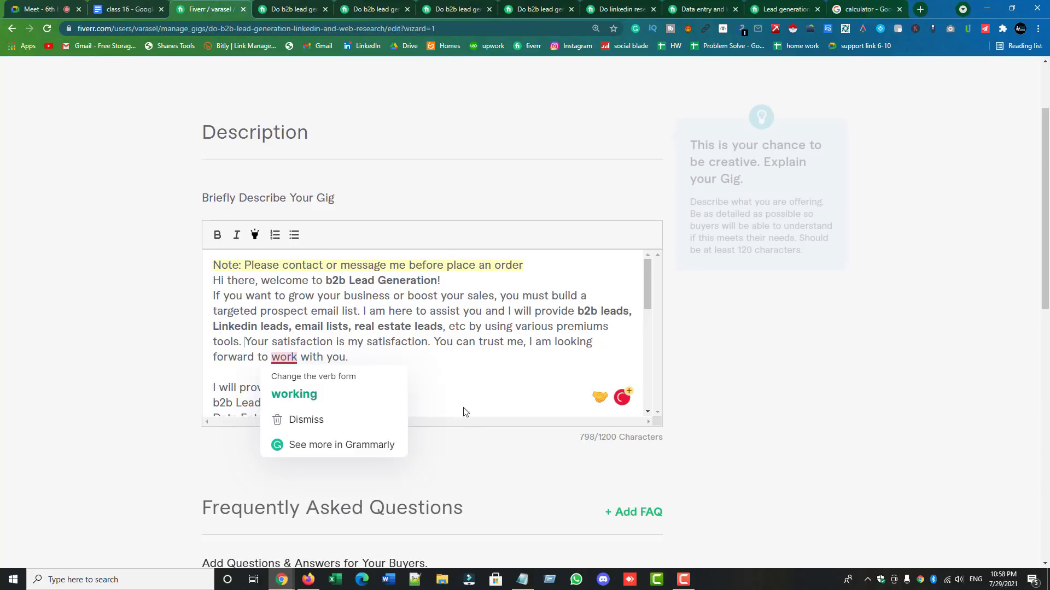
- Below "Company Legal Name", leave a blank line and add the heading "My Tool:" with "LinkedIn Sales Navigator" as its first line
{"action": "scroll", "coordinate": [459, 356], "scroll_direction": "down", "scroll_amount": 7}
{"action": "scroll", "coordinate": [457, 353], "scroll_direction": "down", "scroll_amount": 1}
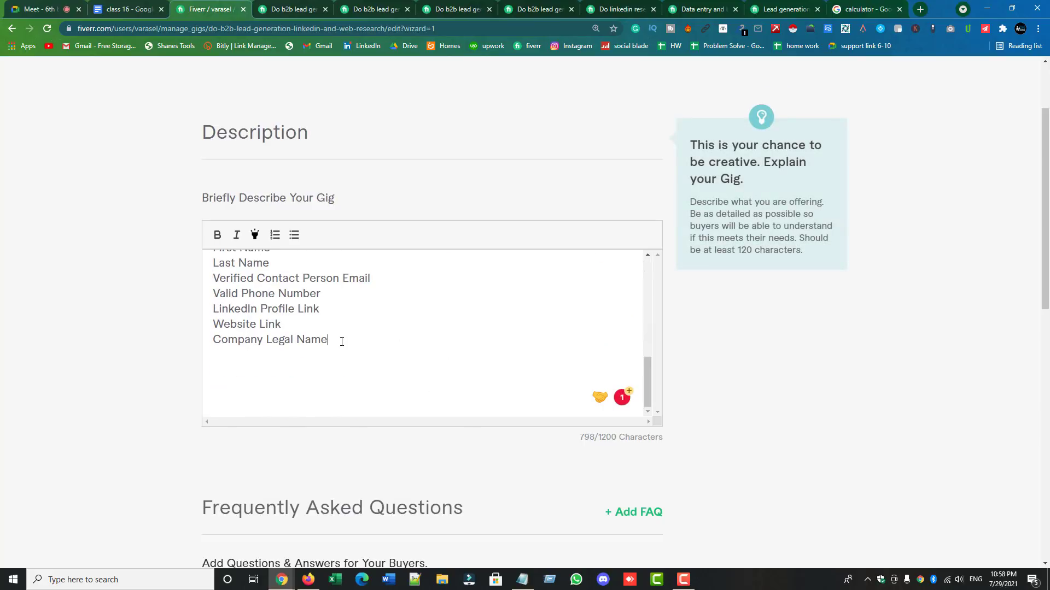
{"action": "key", "text": "Return"}
{"action": "key", "text": "Return"}
{"action": "type", "text": "My Tool:"}
{"action": "key", "text": "Return"}
{"action": "type", "text": "Li"}
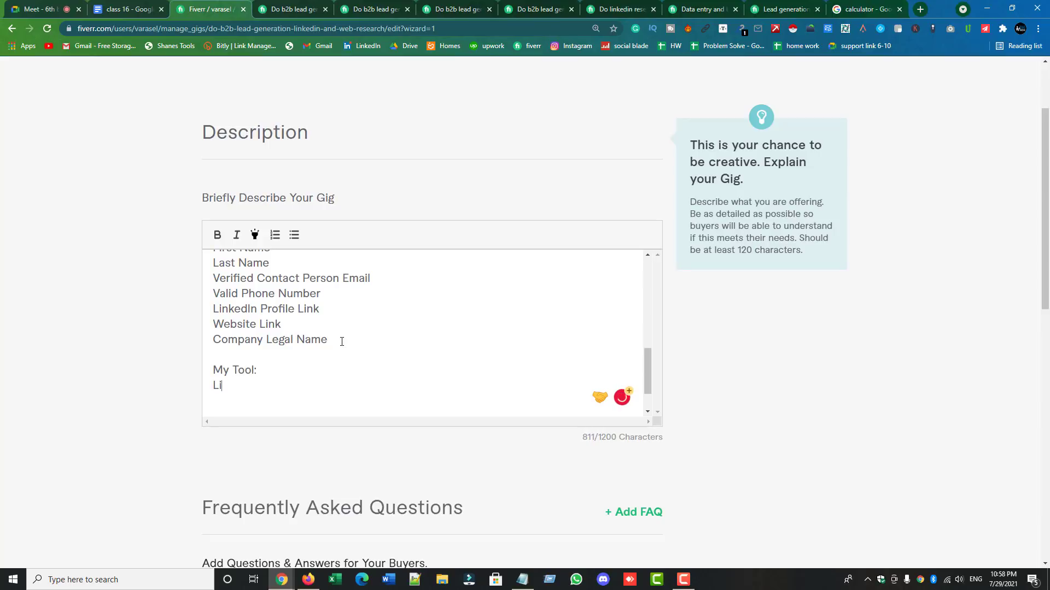
{"action": "type", "text": "nkedIn Sales Nav"}
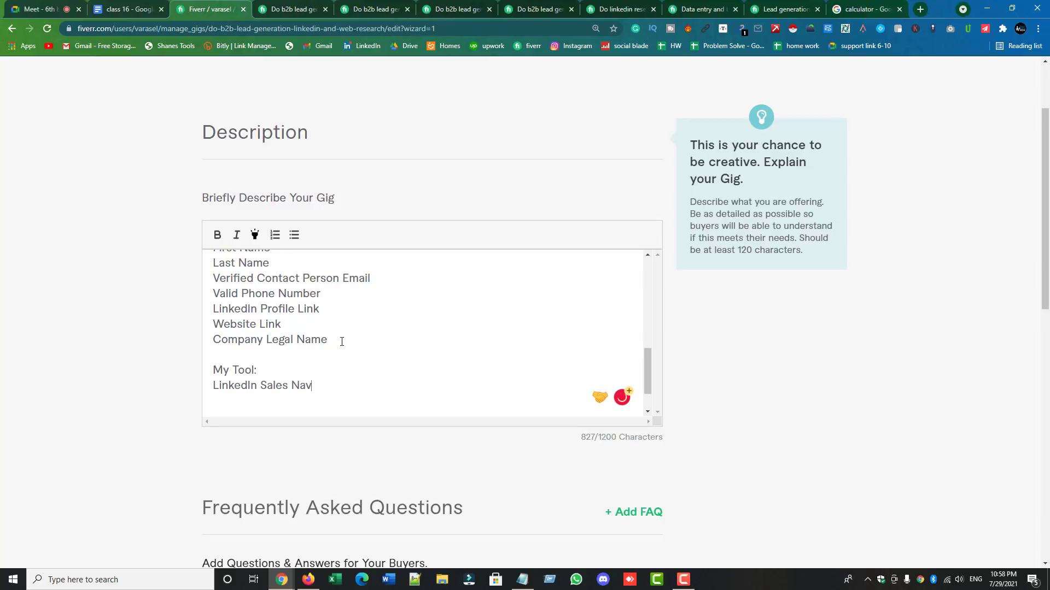
{"action": "type", "text": "igator"}
{"action": "key", "text": "Return"}
- Change the tools heading to "My Tool and Resources:"
{"action": "type", "text": ":"}
{"action": "type", "text": "Res"}
{"action": "type", "text": "ources"}
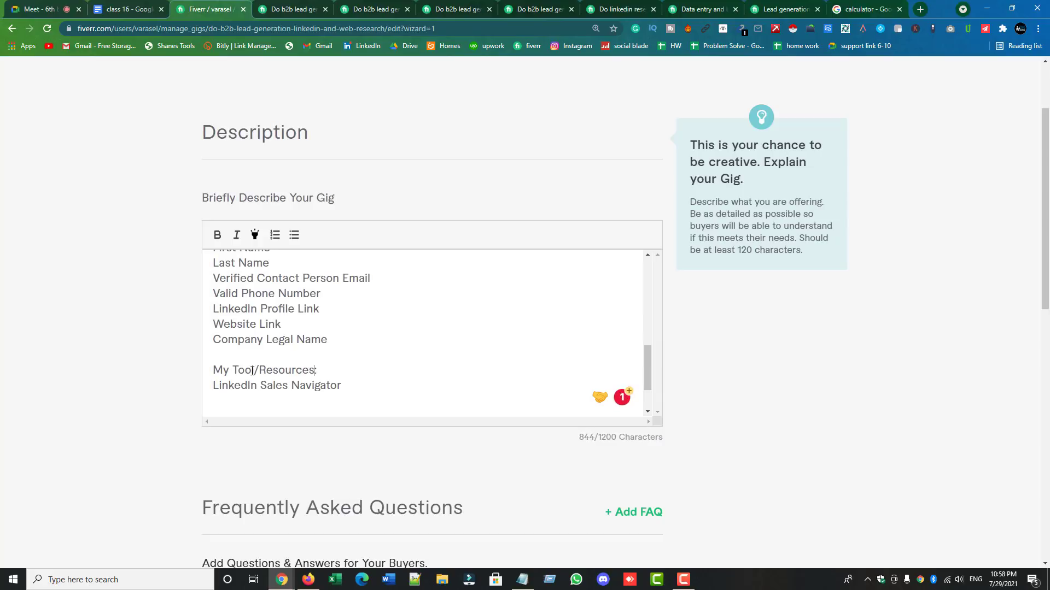
{"action": "double_click", "coordinate": [255, 371]}
{"action": "type", "text": "and"}
- Add the lines "CrunchBase" and "Zoominfo" below "LinkedIn Sales Navigator", accepting the spelling correction for "CrunchBase"
{"action": "type", "text": "Crunc"}
{"action": "type", "text": "base"}
{"action": "key", "text": "Return"}
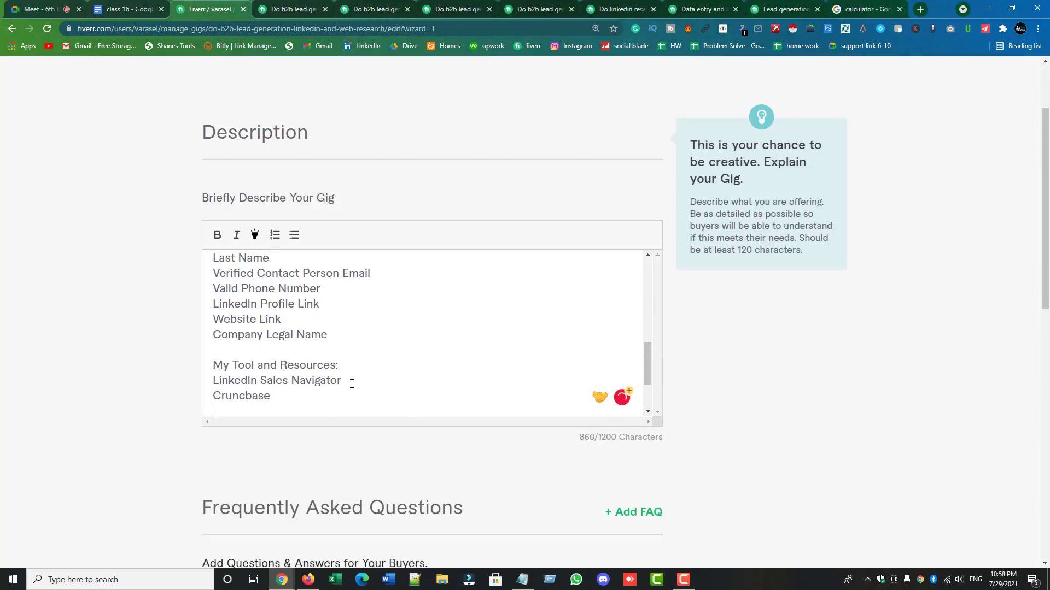
{"action": "type", "text": "Z"}
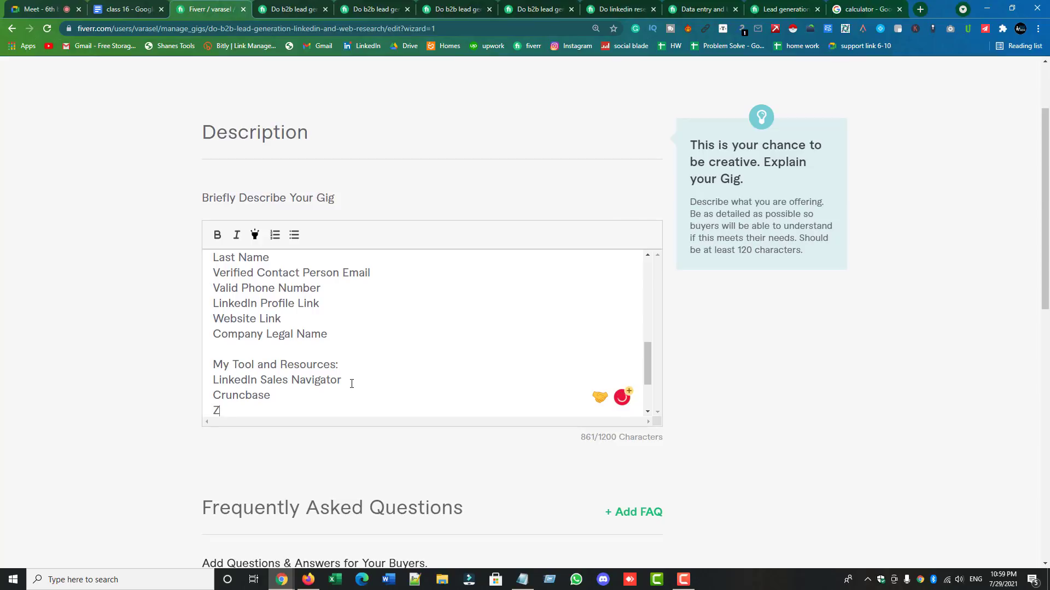
{"action": "type", "text": "oominfo"}
{"action": "key", "text": "Return"}
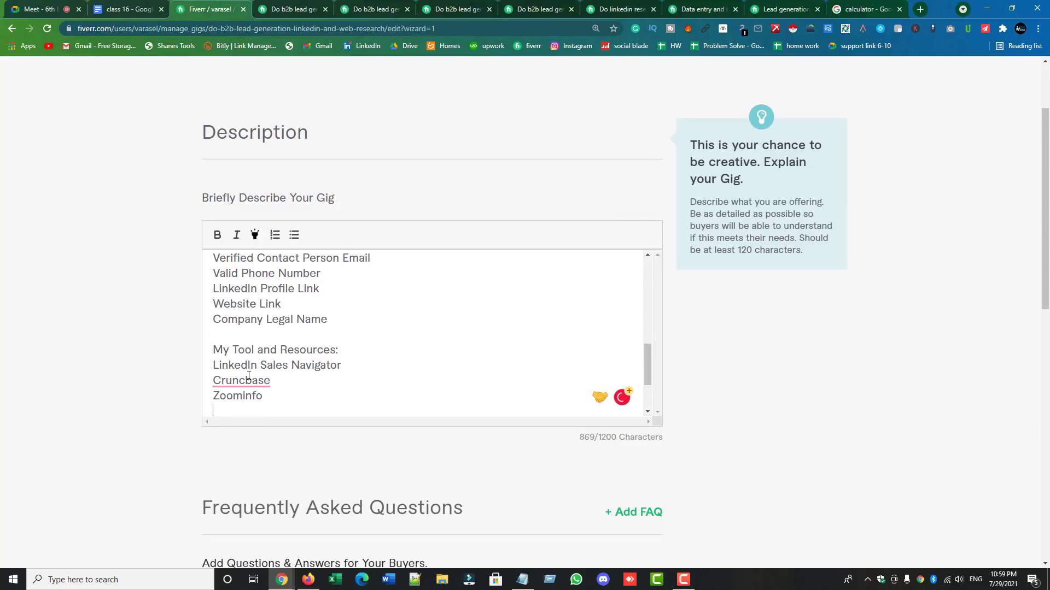
{"action": "mouse_move", "coordinate": [261, 376]}
{"action": "left_click", "coordinate": [268, 406]}
- Add "Name2Email" and "Yellowpages" as the next lines of the tools and resources list
{"action": "key", "text": "Return"}
{"action": "type", "text": "Name2"}
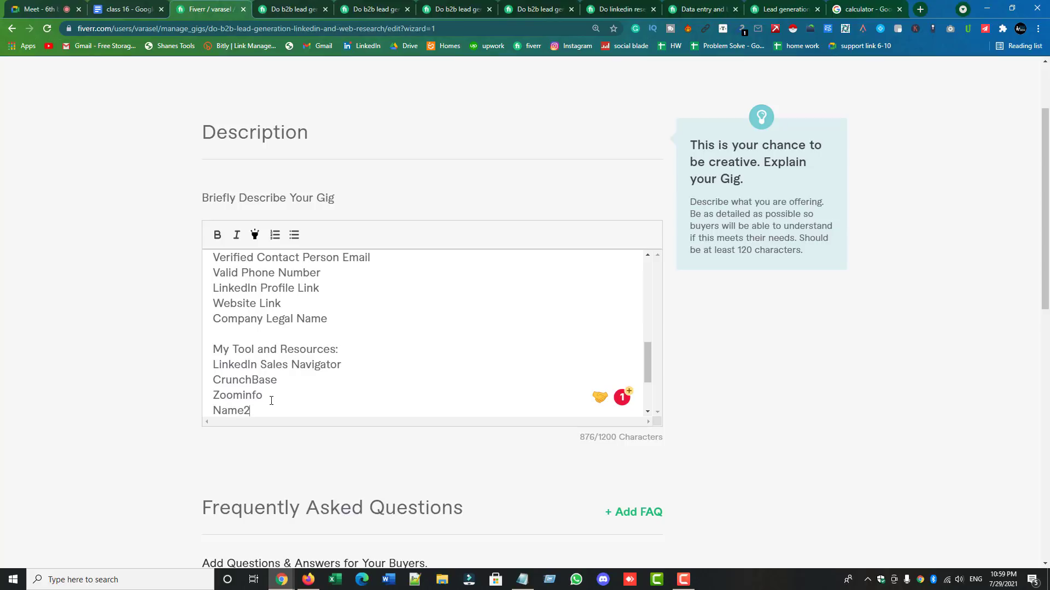
{"action": "type", "text": "Email"}
{"action": "key", "text": "Return"}
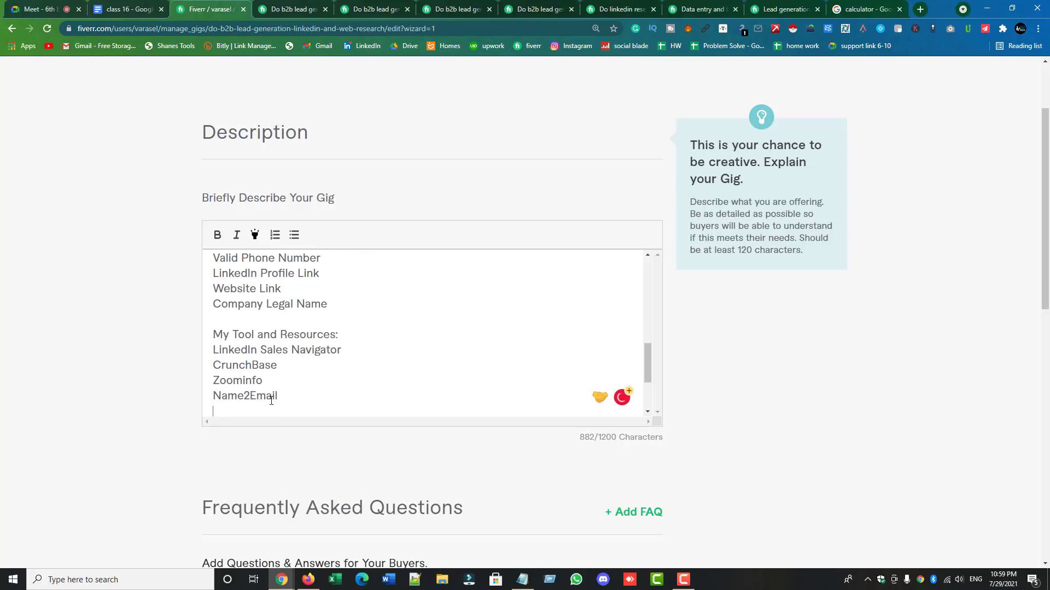
{"action": "scroll", "coordinate": [271, 401], "scroll_direction": "down", "scroll_amount": 1}
{"action": "type", "text": "Yell"}
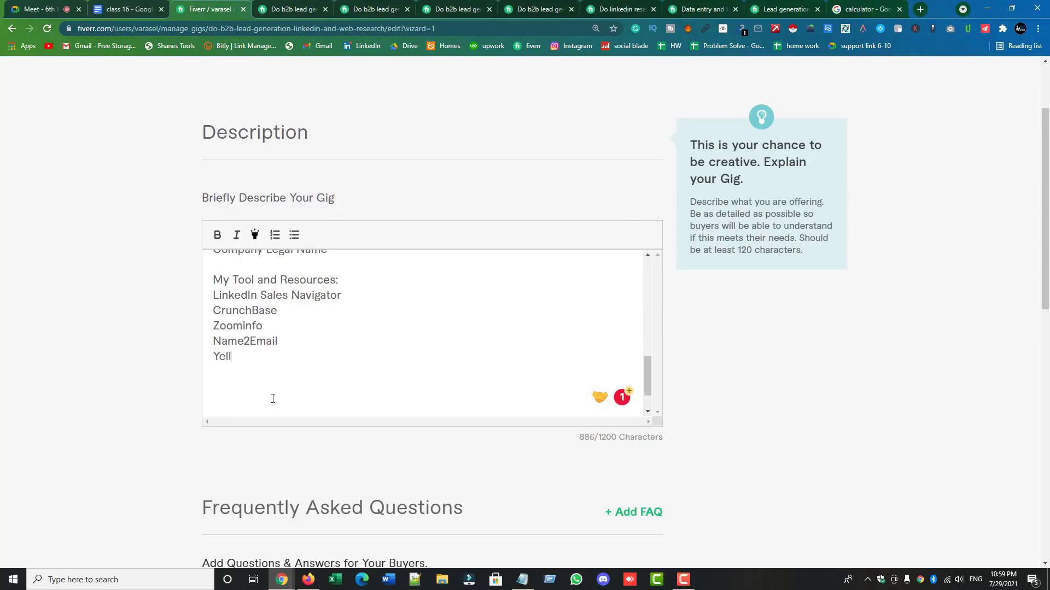
{"action": "type", "text": "owpase"}
{"action": "key", "text": "BackSpace"}
{"action": "key", "text": "BackSpace"}
{"action": "type", "text": "ges"}
{"action": "key", "text": "Return"}
- Add the lines "Yelp", "Tripadvisor" and "Loopnet" below "Yellowpages"
{"action": "type", "text": "Yelp"}
{"action": "key", "text": "Return"}
{"action": "type", "text": "T"}
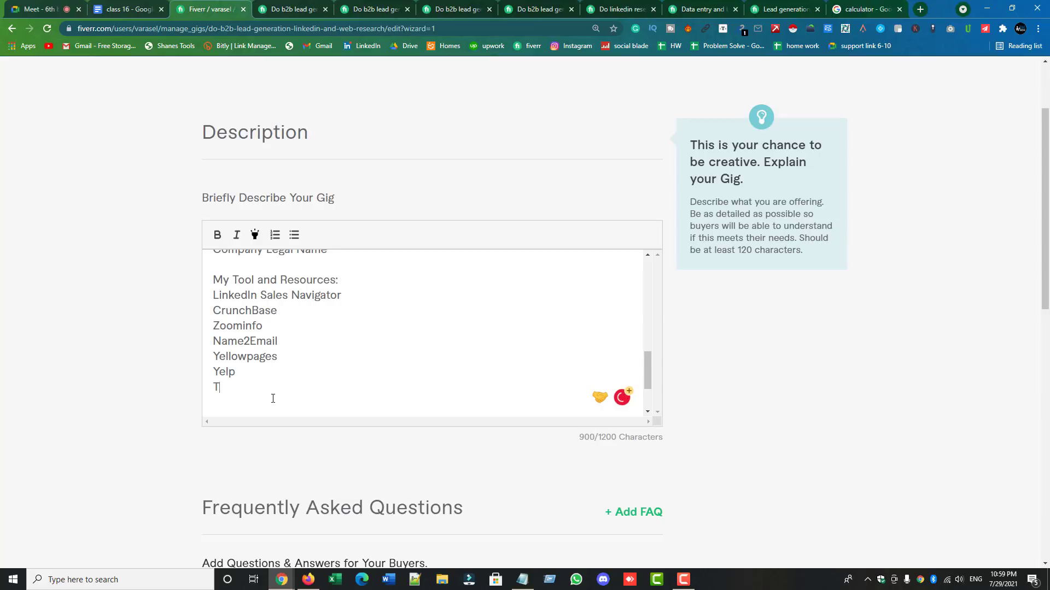
{"action": "type", "text": "ripadvisor"}
{"action": "key", "text": "Return"}
{"action": "type", "text": "Hou"}
{"action": "key", "text": "BackSpace"}
{"action": "key", "text": "BackSpace"}
{"action": "key", "text": "BackSpace"}
{"action": "type", "text": "Loopnet"}
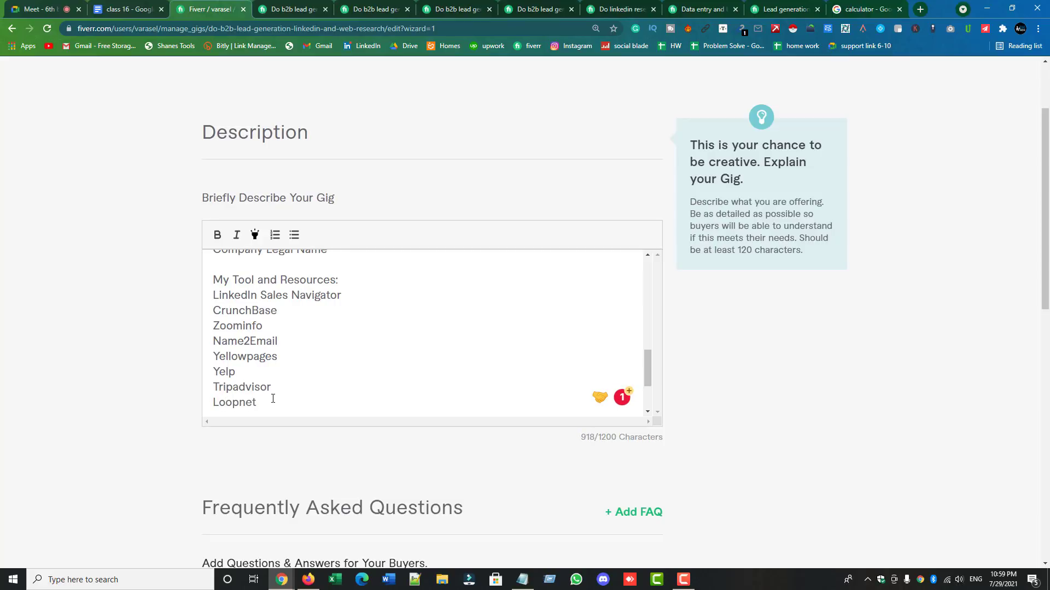
{"action": "key", "text": "Return"}
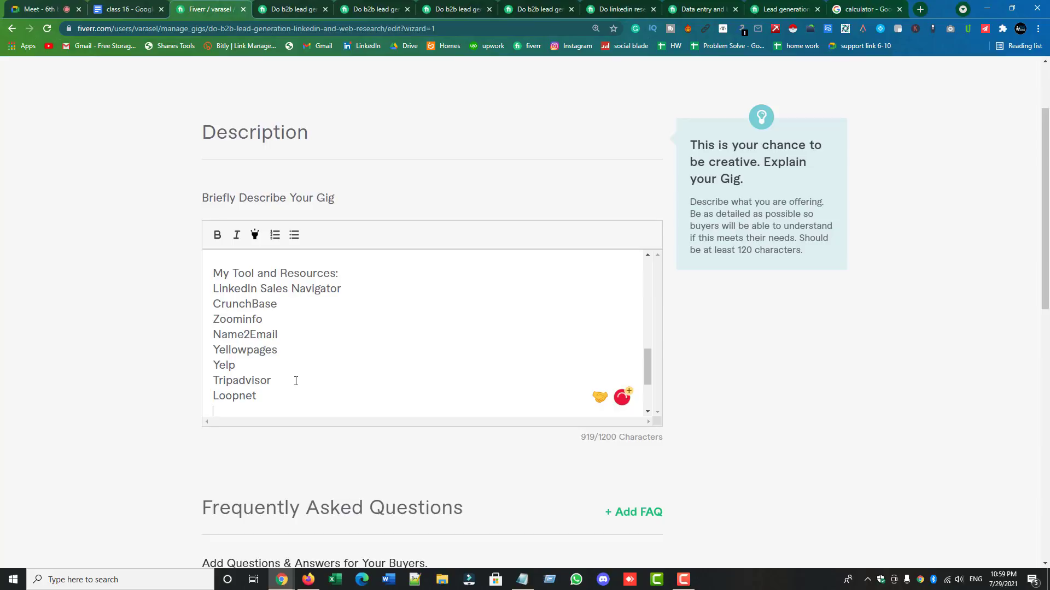
- Add the lines "Neverbounce" and "Hunter" below "Loopnet"
{"action": "type", "text": "Nevwe"}
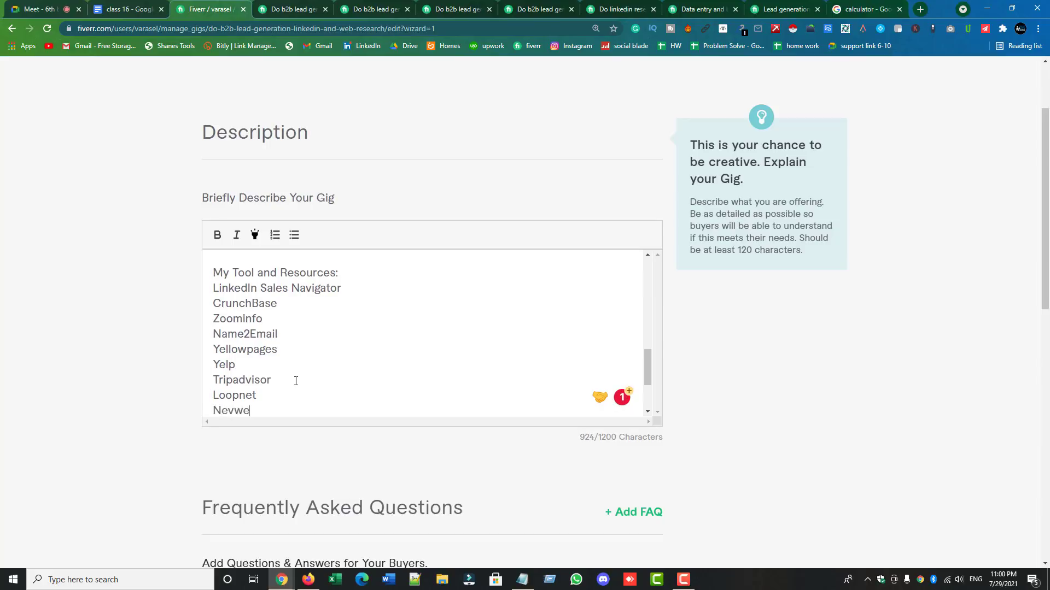
{"action": "key", "text": "BackSpace"}
{"action": "key", "text": "BackSpace"}
{"action": "type", "text": "erbounce"}
{"action": "key", "text": "Return"}
{"action": "type", "text": "Hunter"}
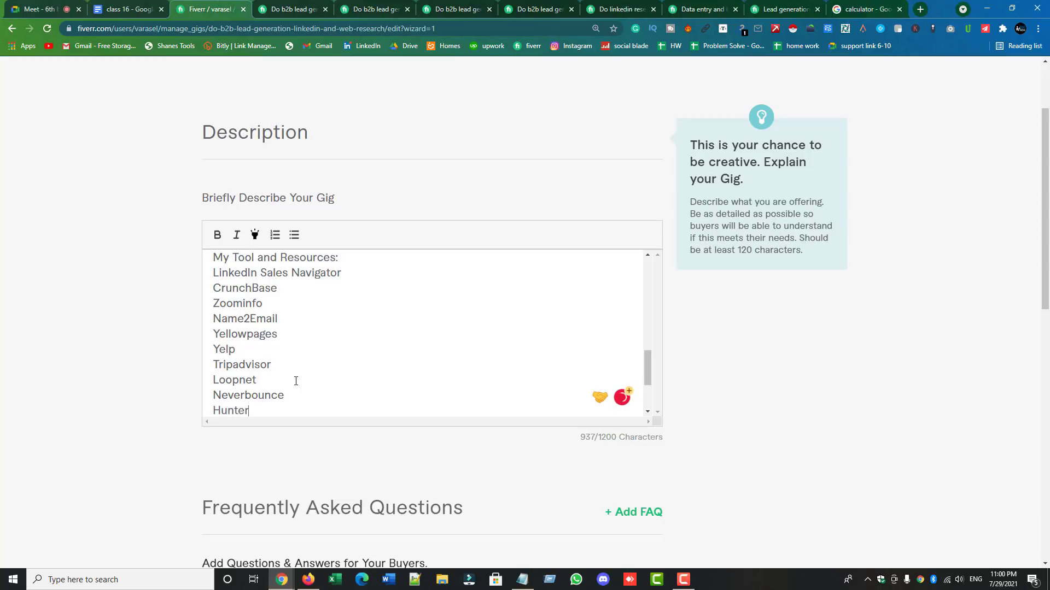
{"action": "key", "text": "Return"}
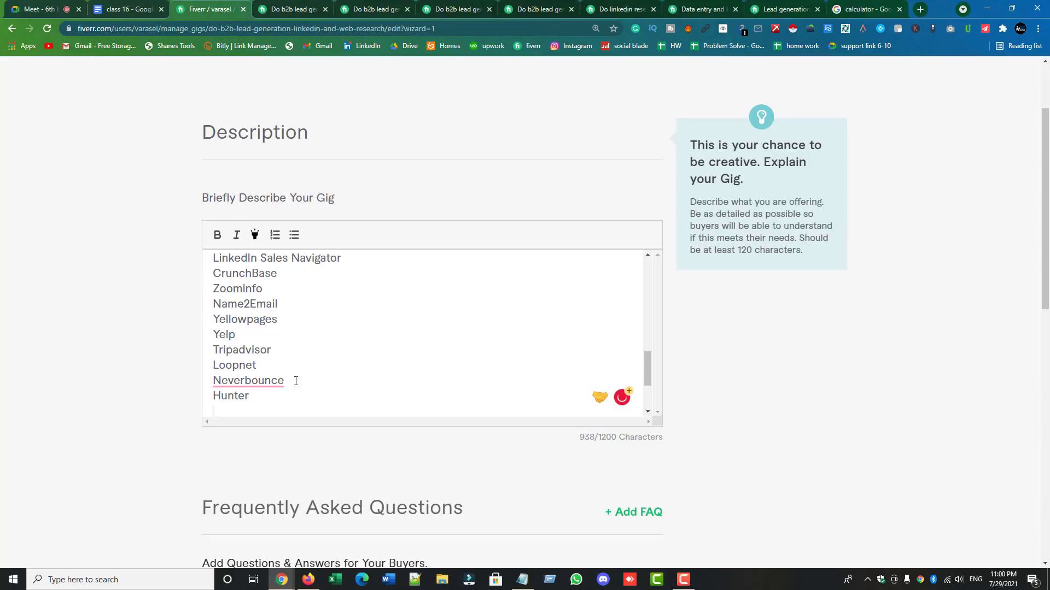
- Add the line "Snov" below "Hunter", correcting its spelling
{"action": "type", "text": "S"}
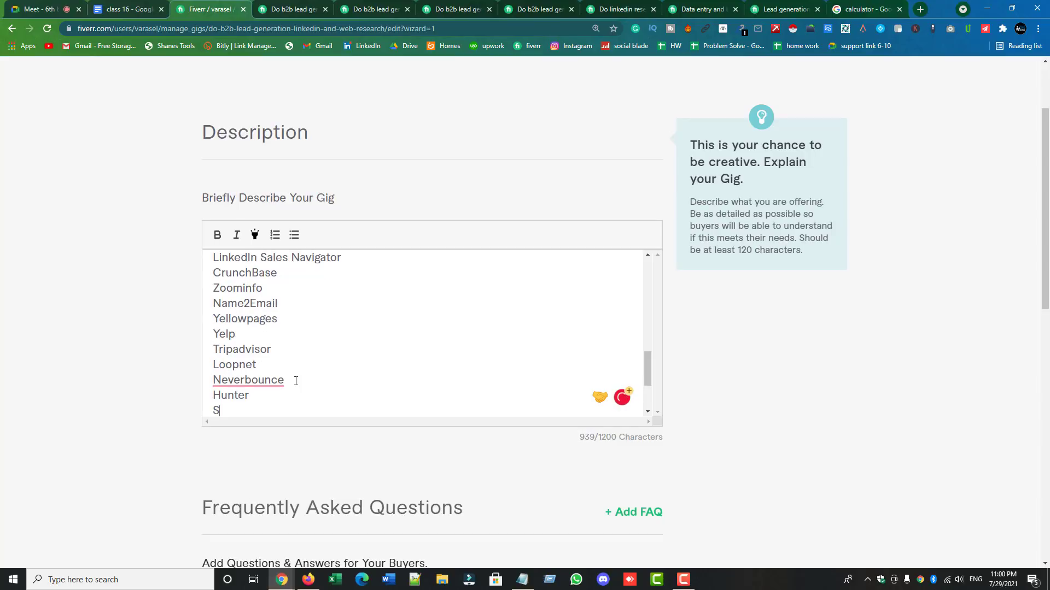
{"action": "type", "text": "nio"}
{"action": "type", "text": "v"}
{"action": "key", "text": "Return"}
{"action": "key", "text": "BackSpace"}
{"action": "key", "text": "BackSpace"}
{"action": "key", "text": "BackSpace"}
{"action": "key", "text": "BackSpace"}
{"action": "type", "text": "ov"}
{"action": "key", "text": "Return"}
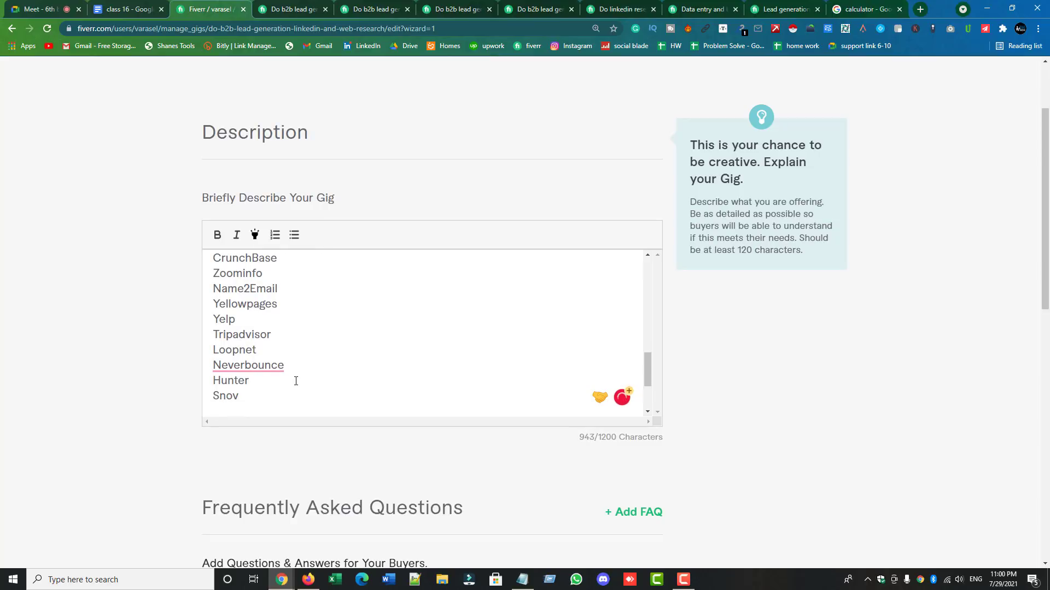
- Add the line "Clearbit" below "Snov" and start a new line after it
{"action": "left_click", "coordinate": [324, 363]}
{"action": "key", "text": "Return"}
{"action": "type", "text": "Cle"}
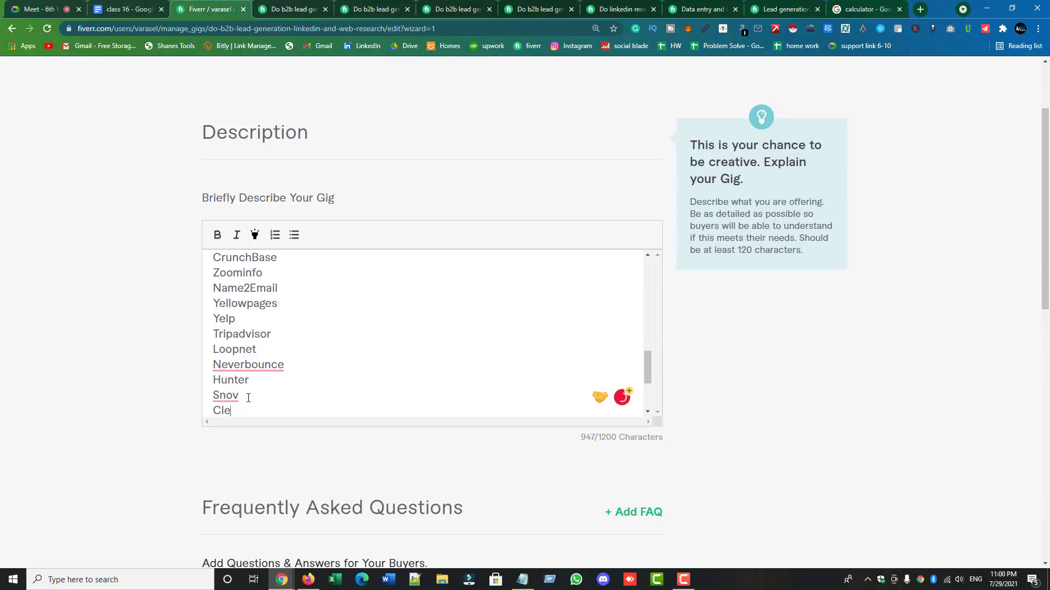
{"action": "type", "text": "arbit"}
{"action": "key", "text": "Return"}
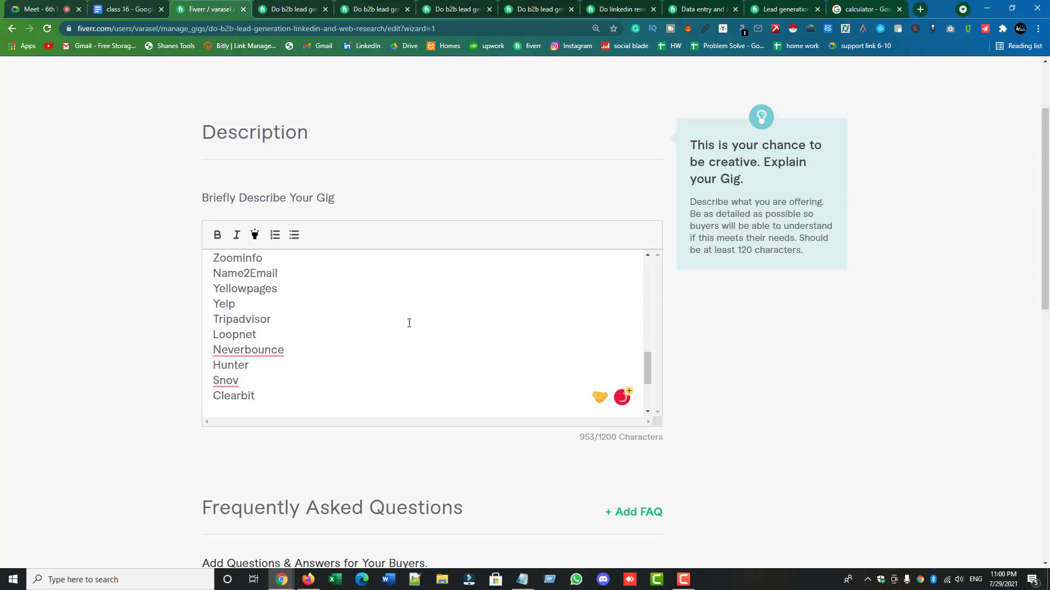
{"action": "scroll", "coordinate": [404, 326], "scroll_direction": "down", "scroll_amount": 2}
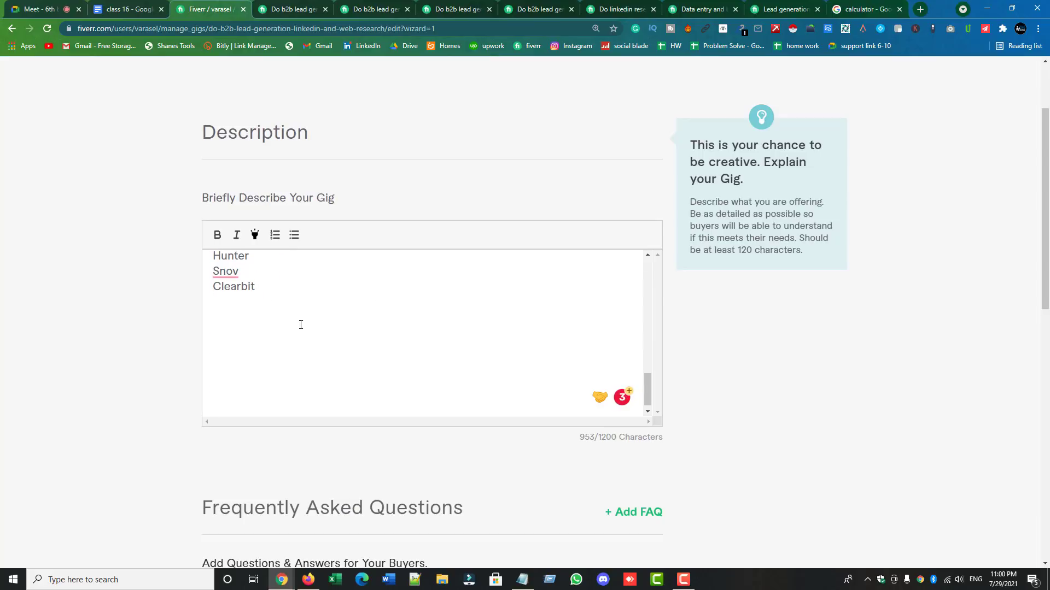
- Add the line "SalesQL" below "Clearbit" in the gig description's tools list
{"action": "type", "text": "Sal"}
{"action": "type", "text": "es"}
{"action": "type", "text": "Q"}
{"action": "type", "text": "l"}
{"action": "type", "text": "L"}
{"action": "key", "text": "Return"}
{"action": "scroll", "coordinate": [333, 333], "scroll_direction": "down", "scroll_amount": 3}
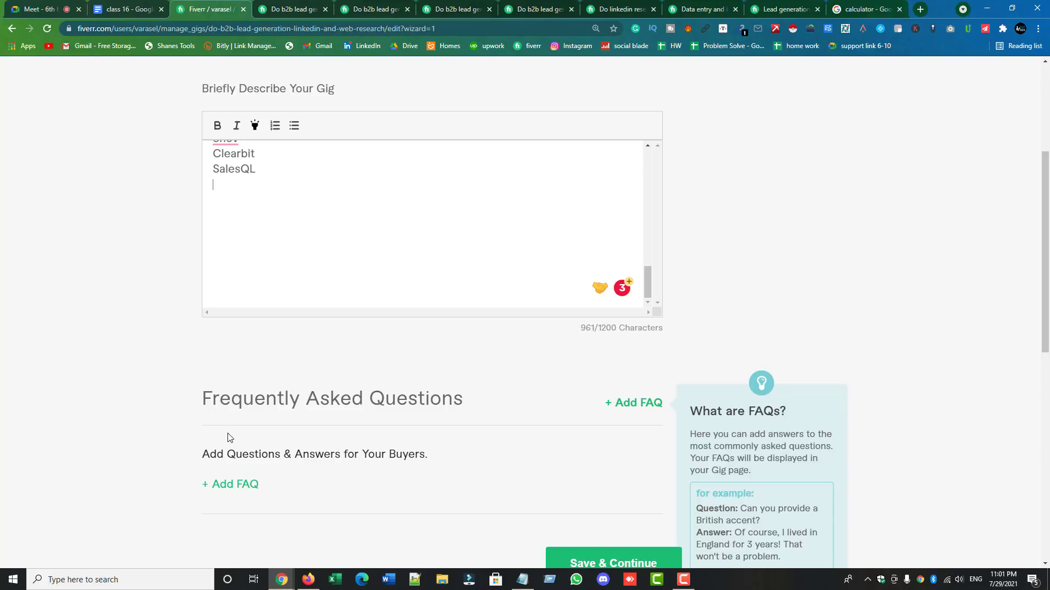
{"action": "left_click_drag", "start_coordinate": [201, 401], "coordinate": [483, 405]}
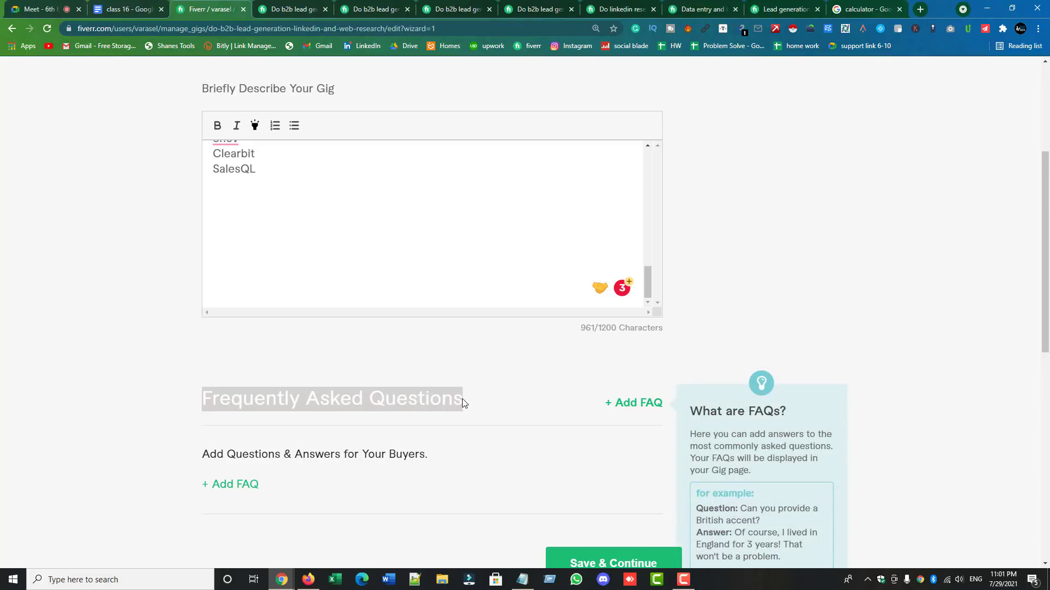
- Leave a blank line below "SalesQL" and write "If you want to discuss about you project I am always ready to cooperate you."
{"action": "left_click", "coordinate": [316, 164]}
{"action": "key", "text": "Return"}
{"action": "key", "text": "Return"}
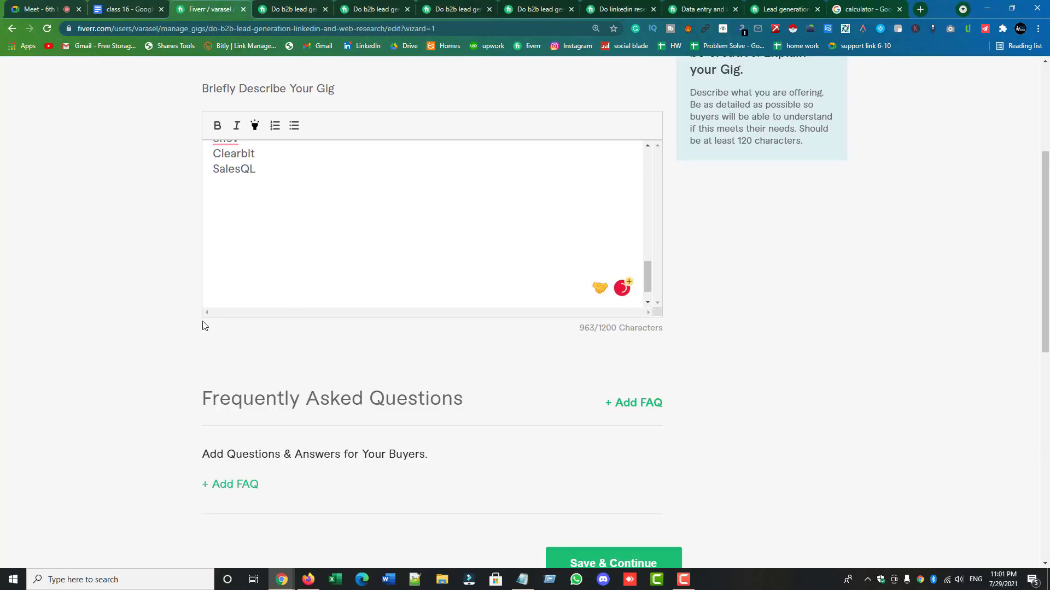
{"action": "type", "text": "If you want to discuss "}
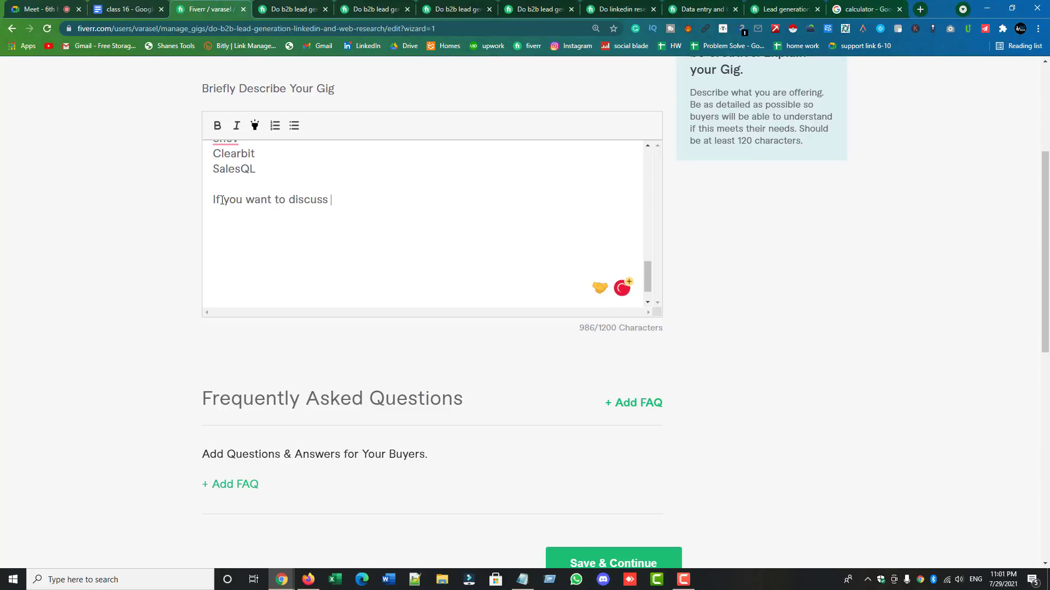
{"action": "type", "text": "about you"}
{"action": "type", "text": "project"}
{"action": "mouse_move", "coordinate": [360, 204]}
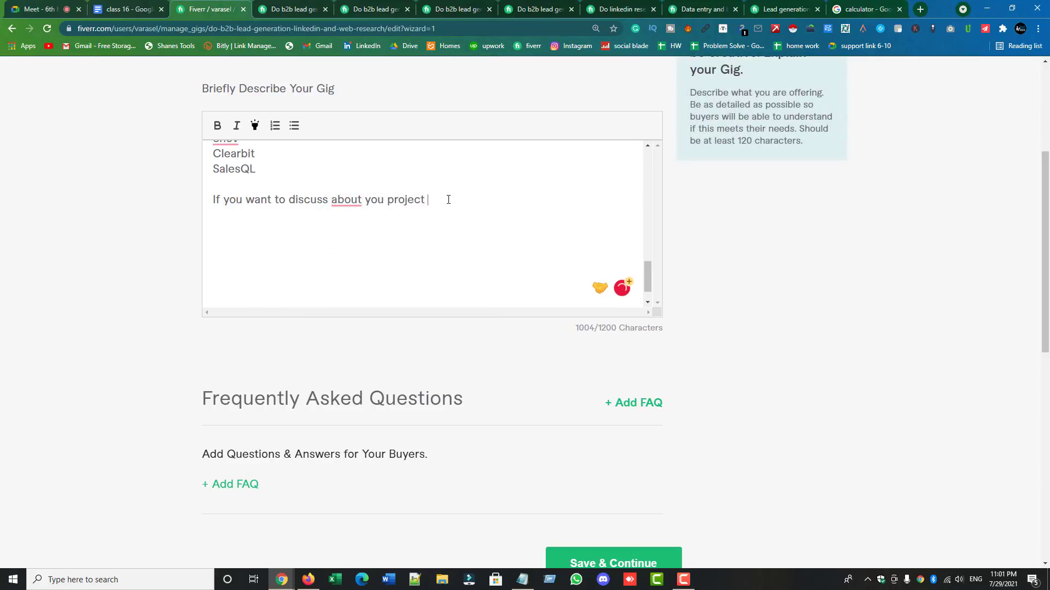
{"action": "type", "text": "I am always ready to co"}
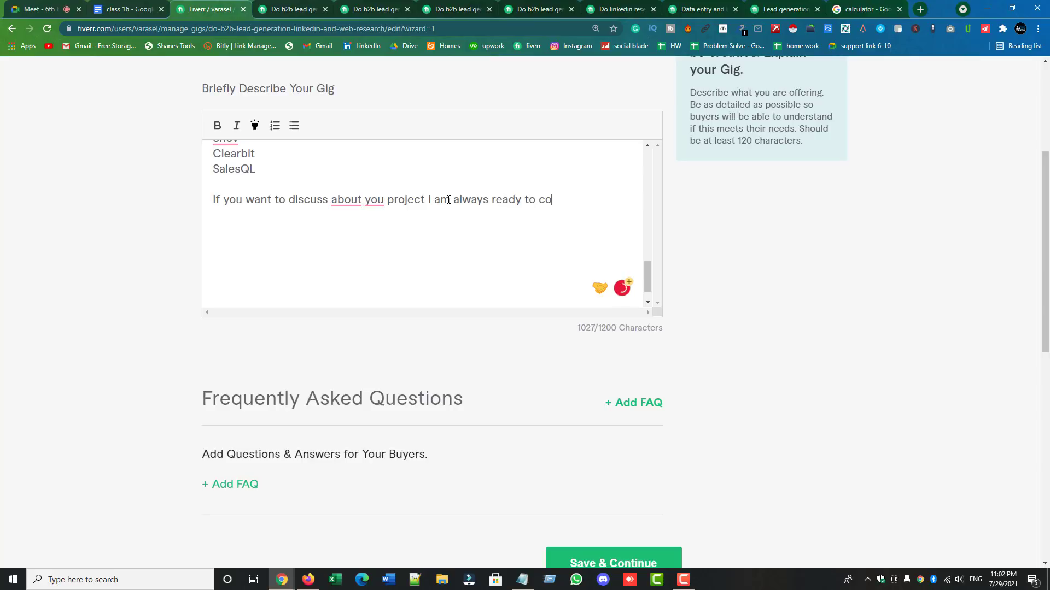
{"action": "type", "text": "operate"}
{"action": "type", "text": "you."}
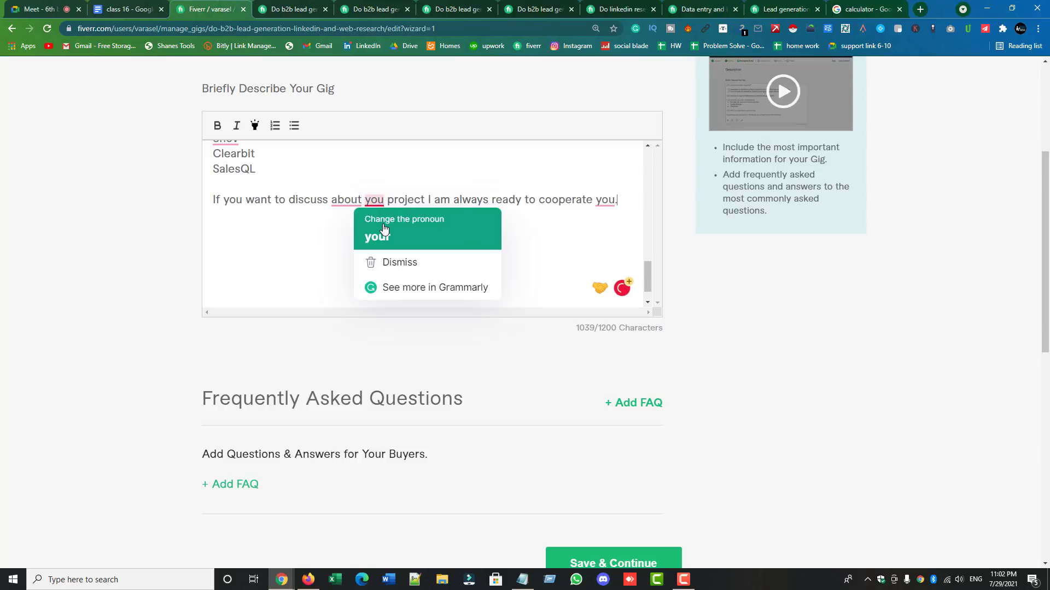
- Correct the closing sentence to read "your project" and "cooperate with you", and highlight the whole sentence
{"action": "left_click", "coordinate": [384, 228]}
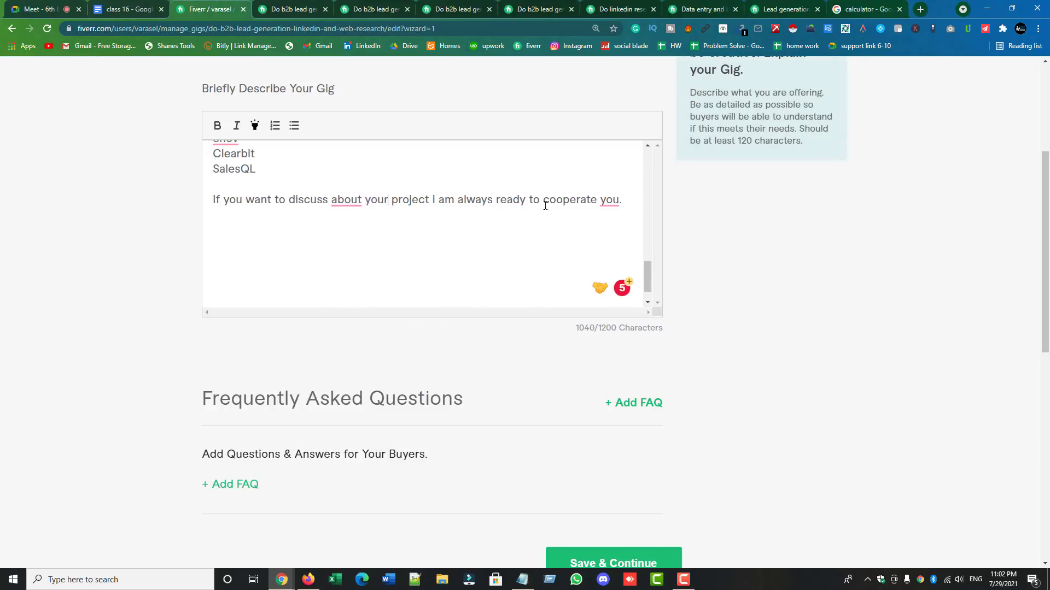
{"action": "mouse_move", "coordinate": [602, 202]}
{"action": "left_click", "coordinate": [615, 235]}
{"action": "left_click_drag", "start_coordinate": [213, 199], "coordinate": [249, 221]}
{"action": "left_click", "coordinate": [254, 127]}
{"action": "left_click", "coordinate": [267, 250]}
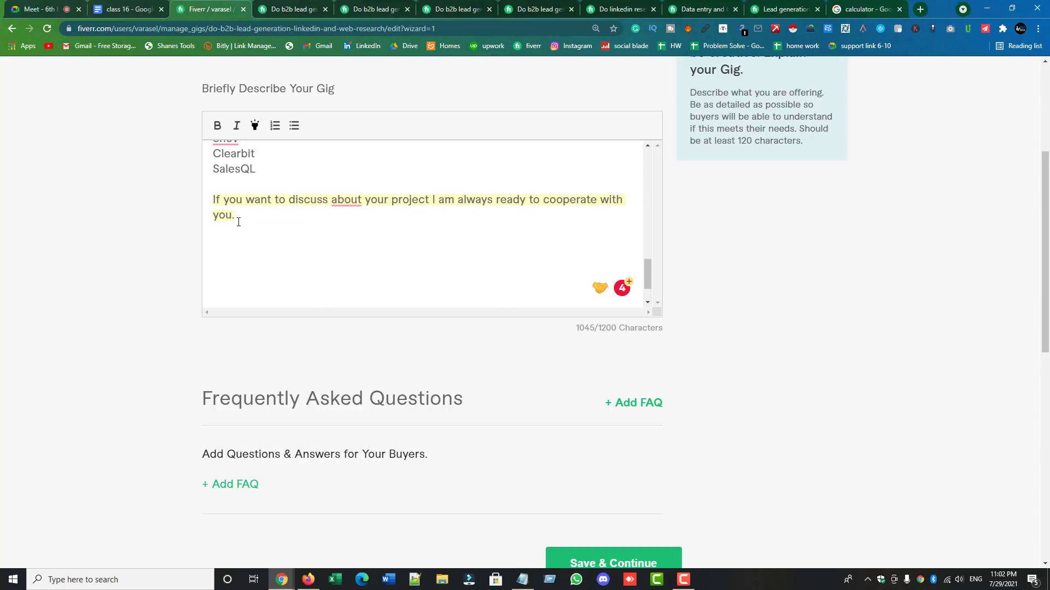
- Add the sign-off "Bests!" after a blank line, with the seller's name on the line below it
{"action": "type", "text": "Bests"}
{"action": "key", "text": "BackSpace"}
{"action": "key", "text": "BackSpace"}
{"action": "key", "text": "BackSpace"}
{"action": "key", "text": "BackSpace"}
{"action": "key", "text": "BackSpace"}
{"action": "key", "text": "Return"}
{"action": "type", "text": "Bests!"}
{"action": "key", "text": "Return"}
{"action": "type", "text": "Rh Rasel"}
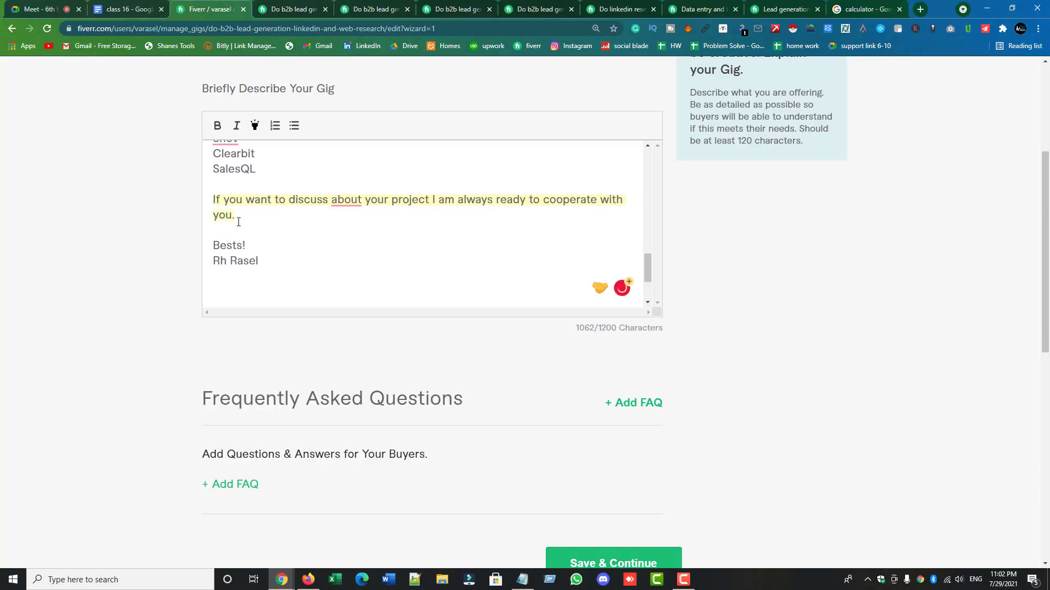
- Switch to the Google Meet call, admit the waiting participant, and return to the Fiverr gig editor
{"action": "left_click", "coordinate": [37, 9]}
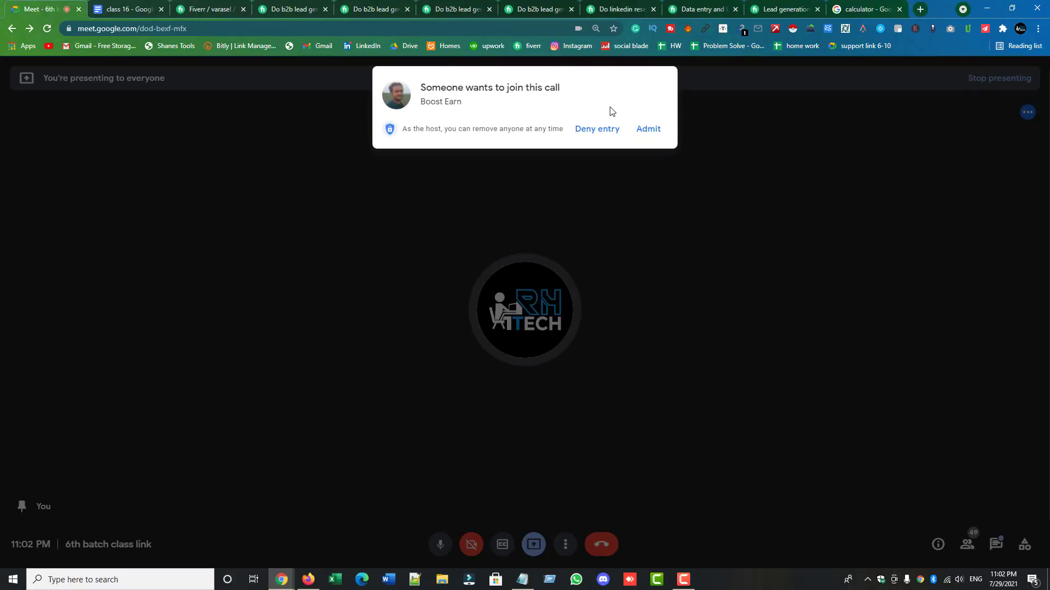
{"action": "left_click", "coordinate": [648, 129]}
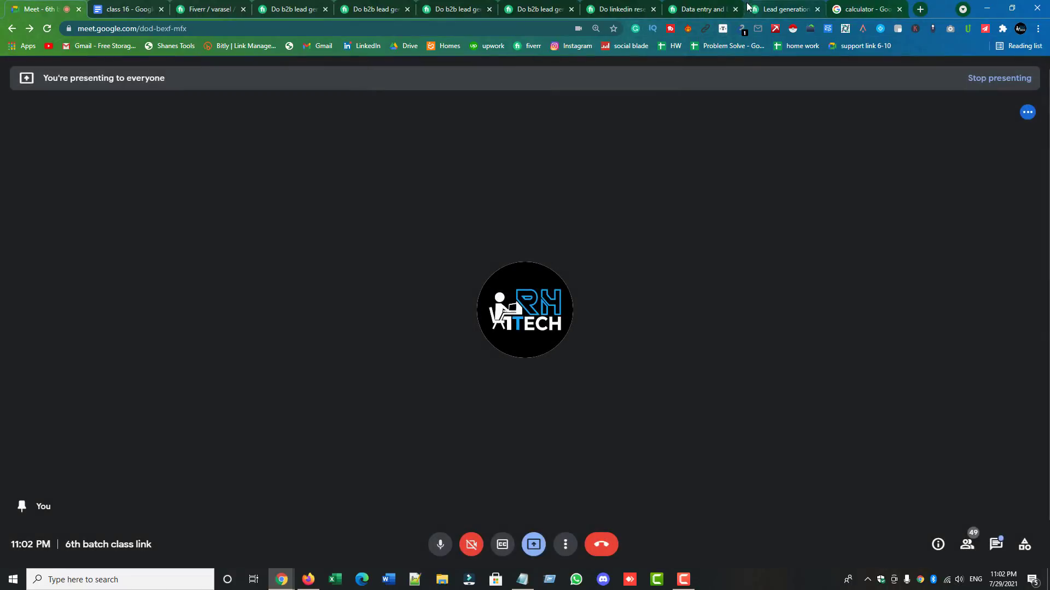
{"action": "left_click", "coordinate": [206, 9]}
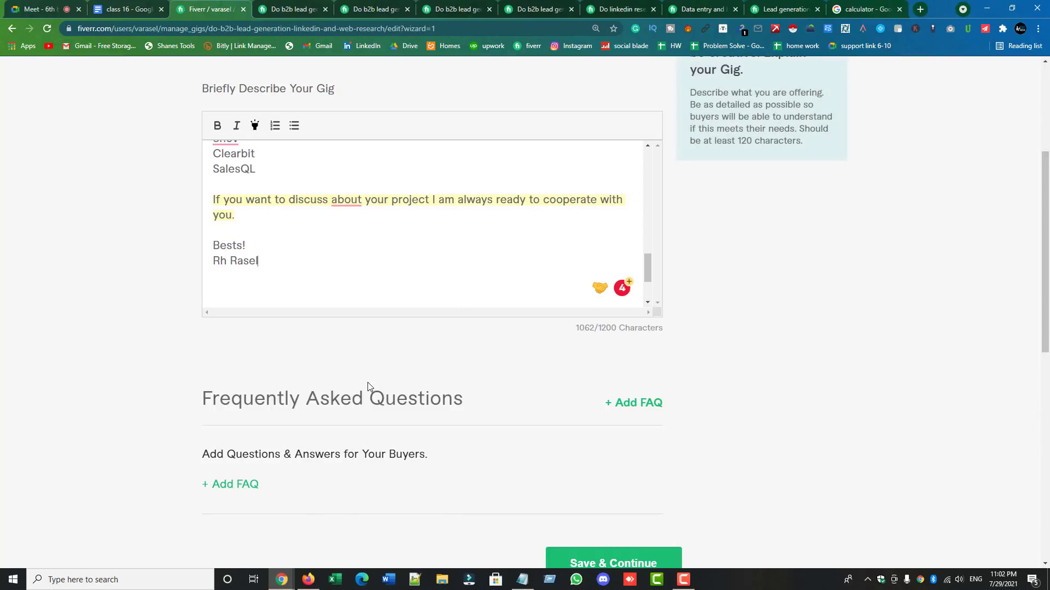
- Start a new FAQ entry with the question "Are you ready to start my task from now?"
{"action": "scroll", "coordinate": [368, 387], "scroll_direction": "down", "scroll_amount": 2}
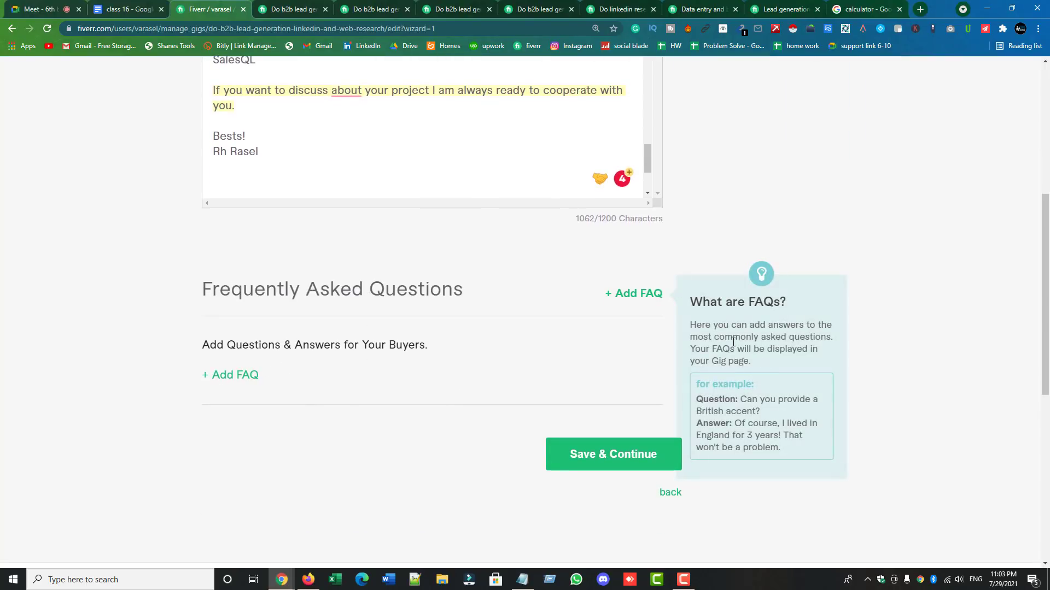
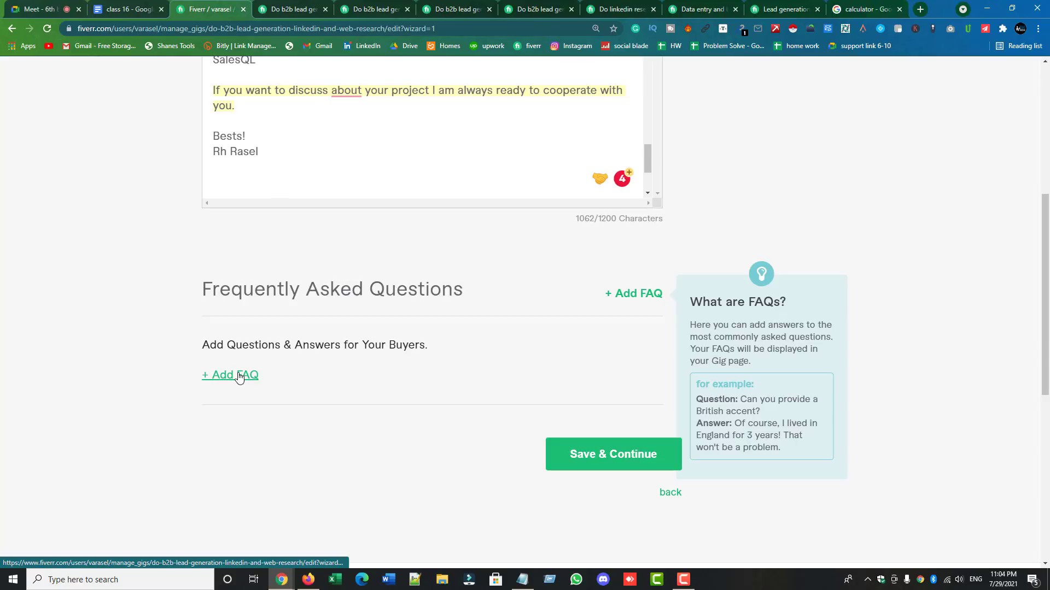
{"action": "left_click", "coordinate": [238, 376]}
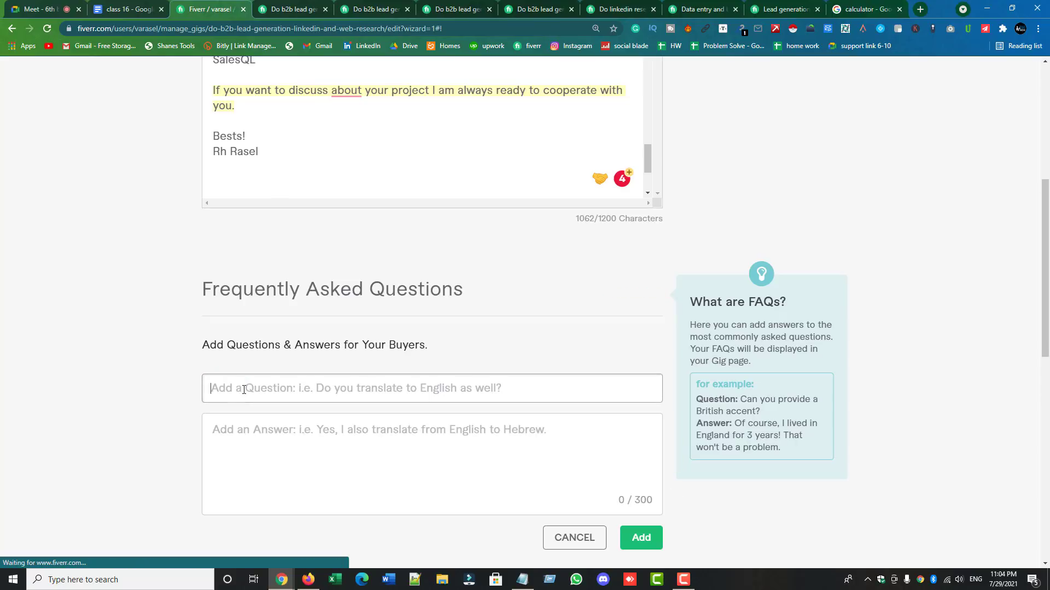
{"action": "type", "text": "Arer"}
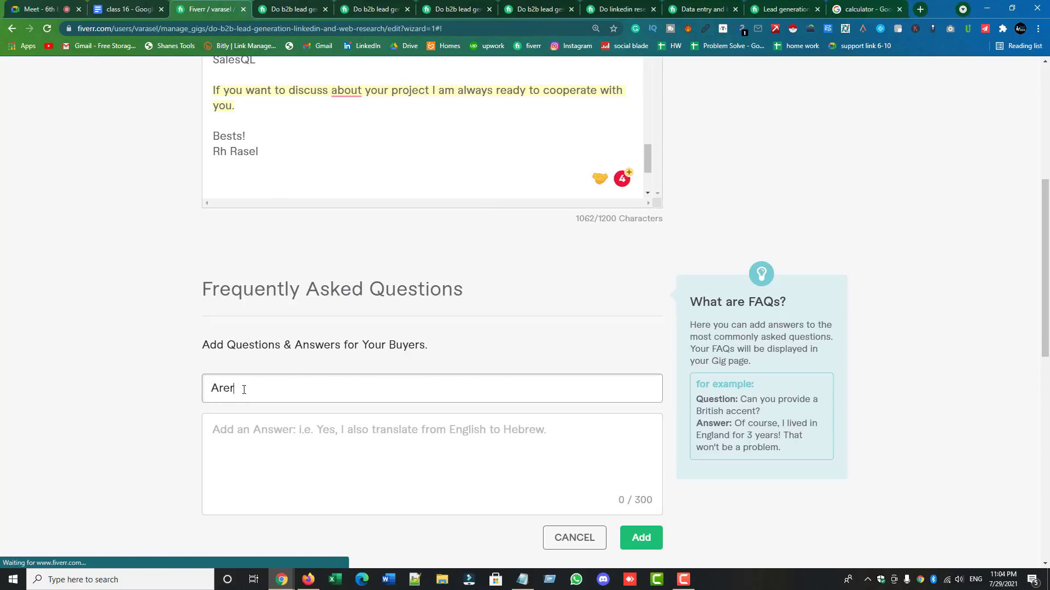
{"action": "key", "text": "BackSpace"}
{"action": "type", "text": "you ready to"}
{"action": "key", "text": "BackSpace"}
{"action": "key", "text": "BackSpace"}
{"action": "type", "text": "to start my task from n"}
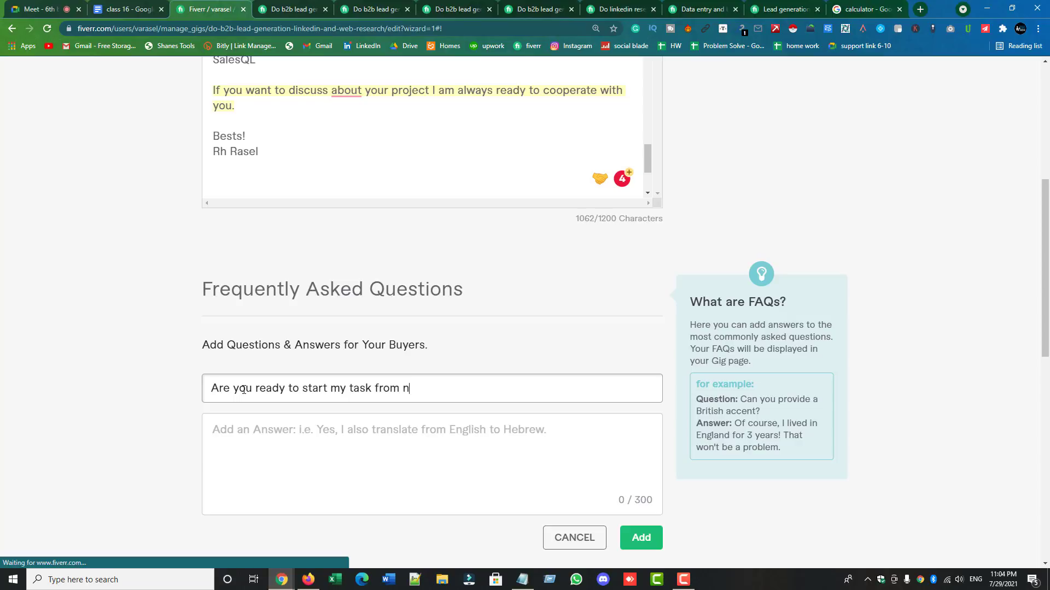
{"action": "type", "text": "ow?"}
- Answer the FAQ with "Yes! I am ready." and add the entry to the gig
{"action": "left_click", "coordinate": [221, 433]}
{"action": "type", "text": "Yes"}
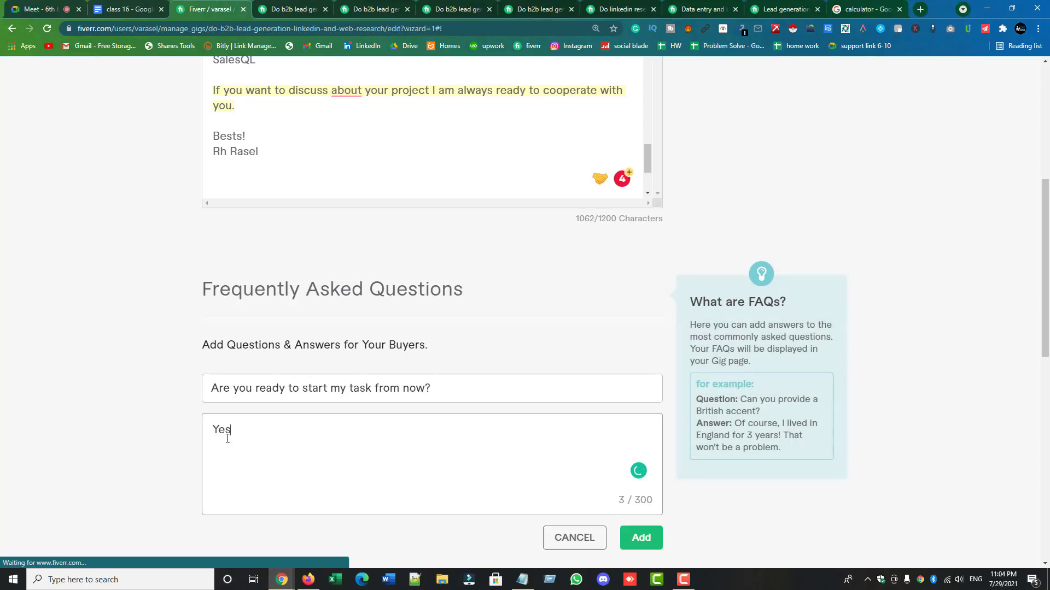
{"action": "type", "text": "! I am ready."}
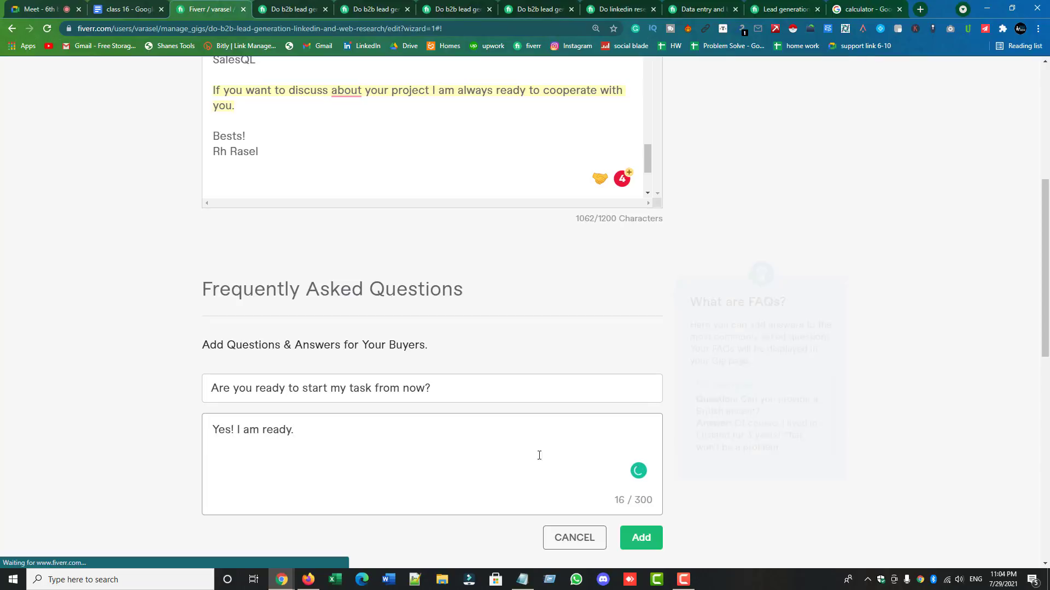
{"action": "left_click", "coordinate": [641, 539]}
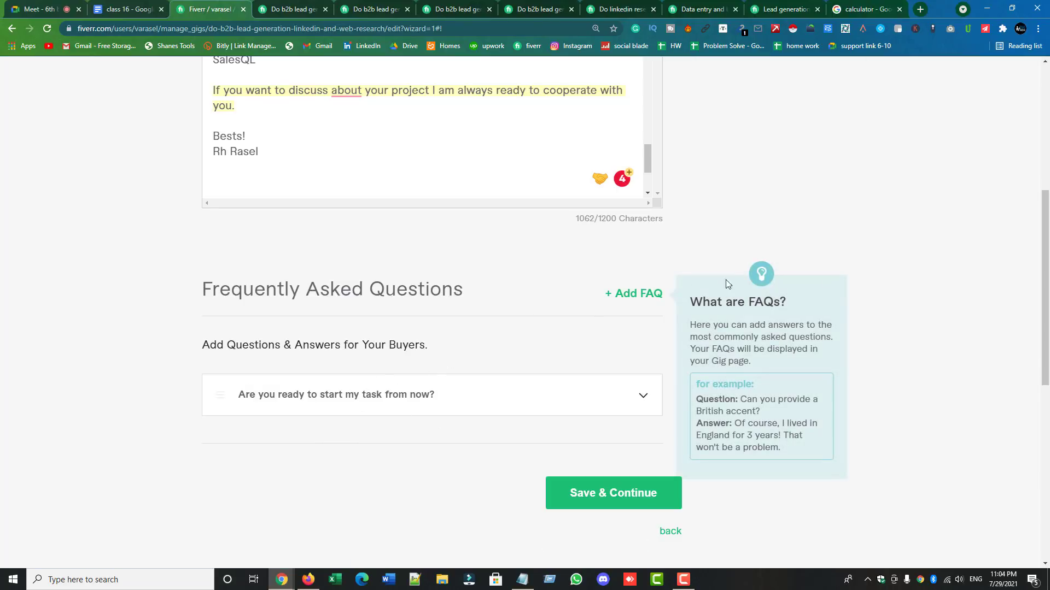
- Start a second FAQ entry with the question "How many leads deliver per day?"
{"action": "left_click", "coordinate": [634, 296]}
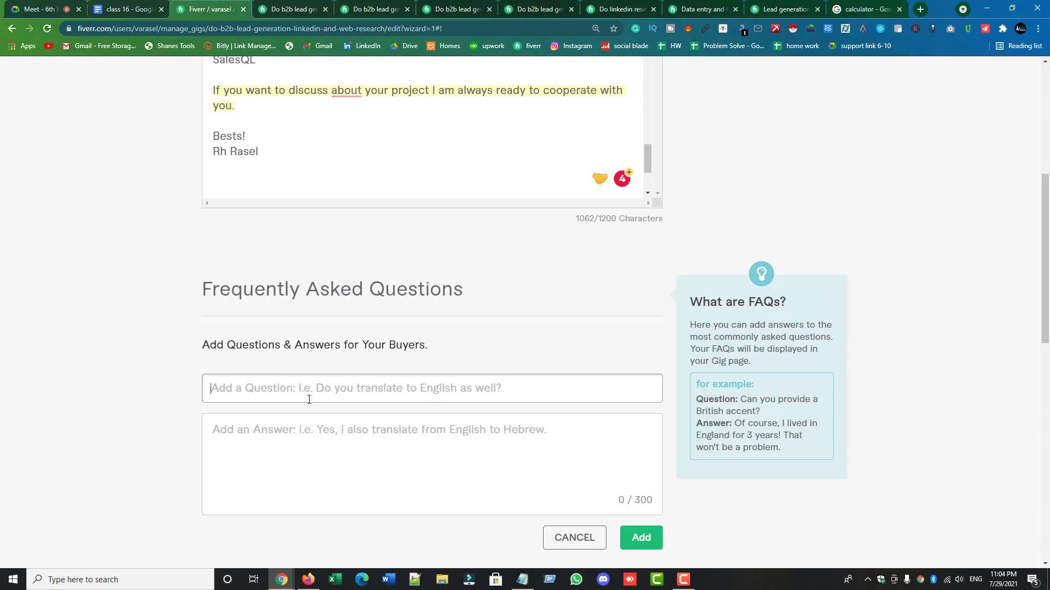
{"action": "type", "text": "How many"}
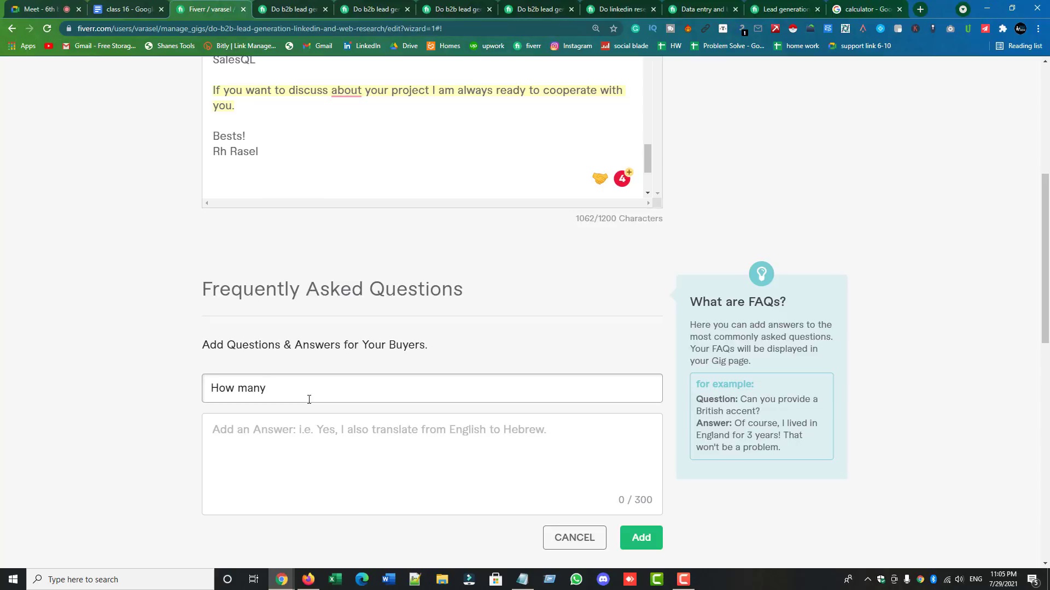
{"action": "type", "text": "hours"}
{"action": "left_click_drag", "start_coordinate": [305, 391], "coordinate": [271, 399]}
{"action": "type", "text": "leads deliver per day?"}
- Answer the second FAQ with "I can deliver 50 leads per day" and add the entry
{"action": "left_click", "coordinate": [252, 427]}
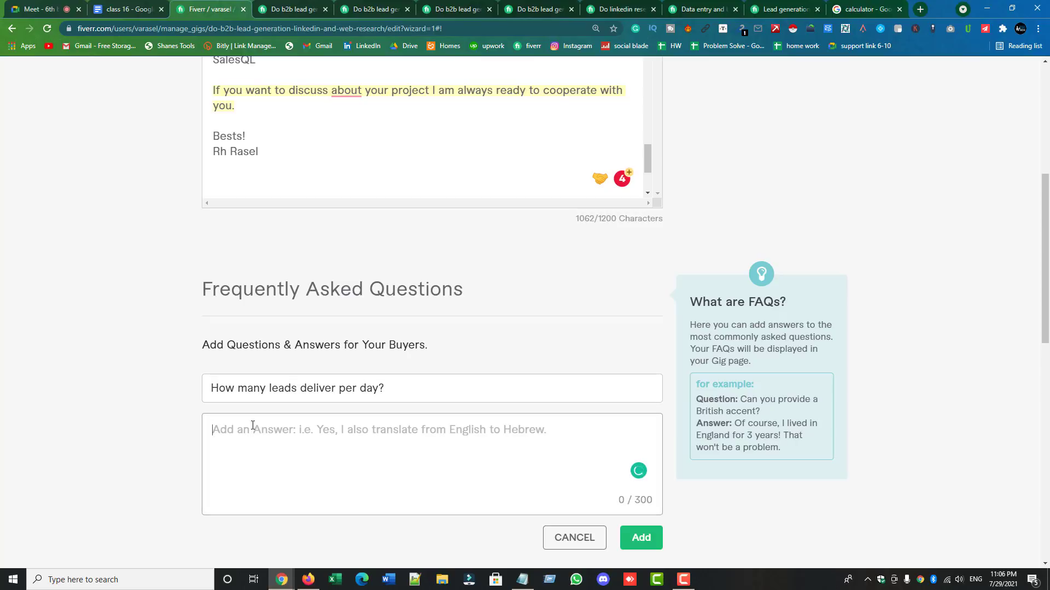
{"action": "type", "text": "5"}
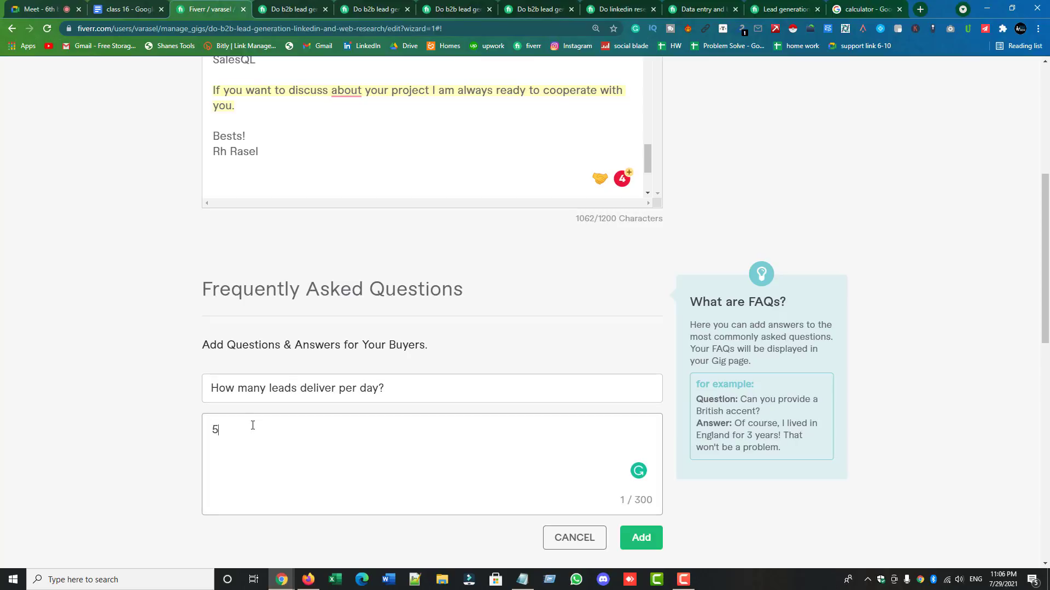
{"action": "type", "text": "00"}
{"action": "key", "text": "BackSpace"}
{"action": "type", "text": "leads"}
{"action": "left_click", "coordinate": [214, 429]}
{"action": "type", "text": "I can deliver 50 leads per day"}
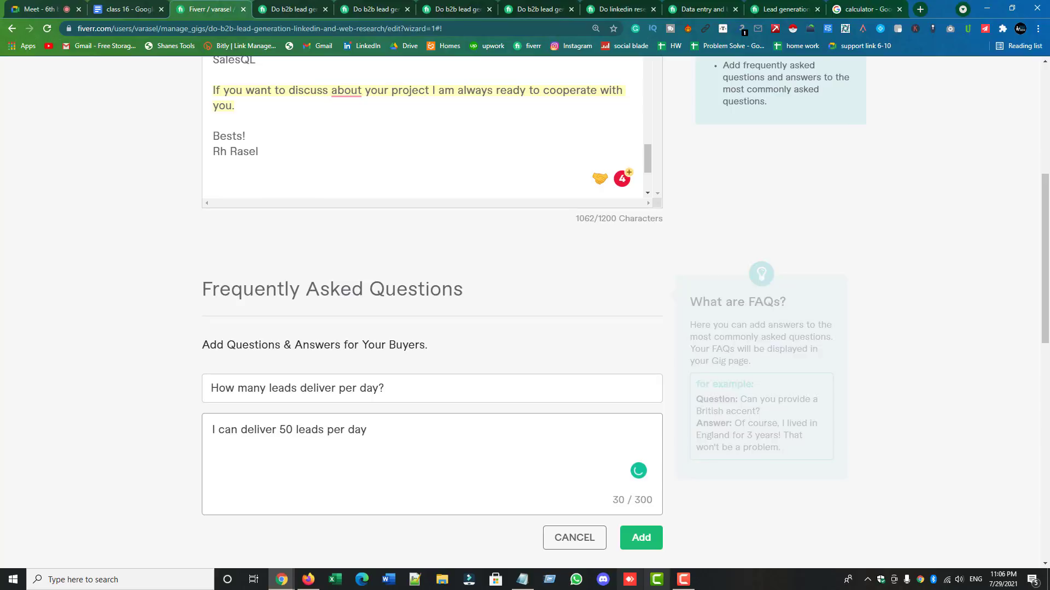
{"action": "left_click", "coordinate": [641, 537]}
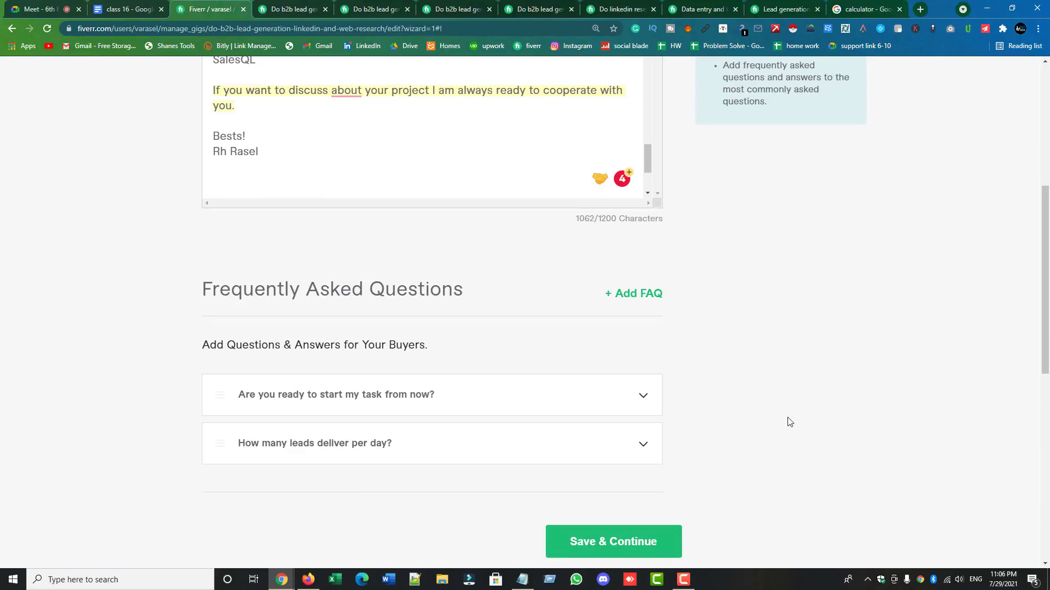
- Save the description and FAQs, and open a new buyer question in the Requirements section
{"action": "left_click", "coordinate": [602, 541]}
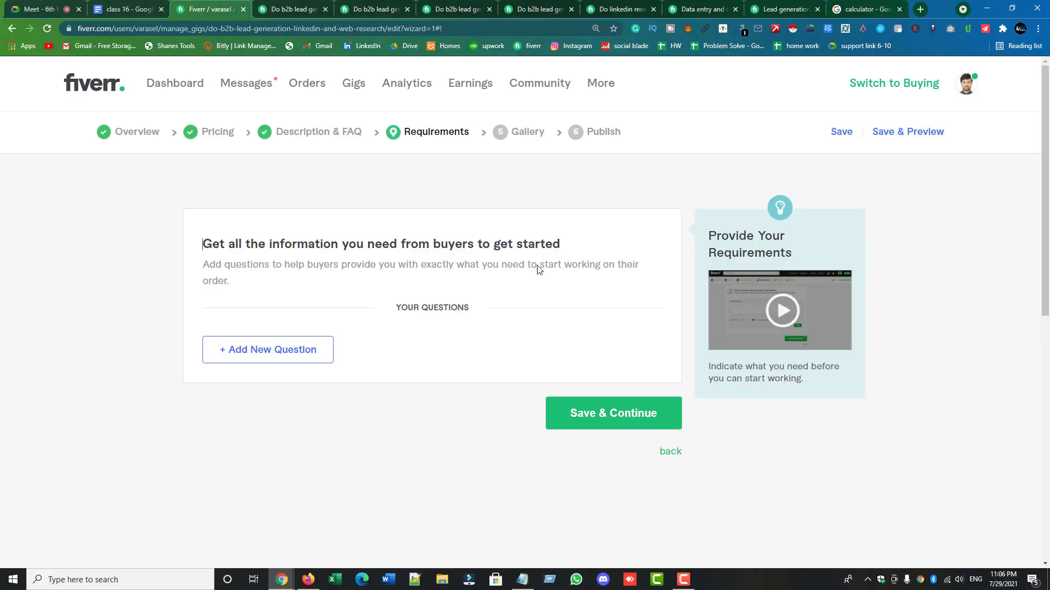
{"action": "left_click", "coordinate": [345, 277]}
{"action": "left_click", "coordinate": [253, 352]}
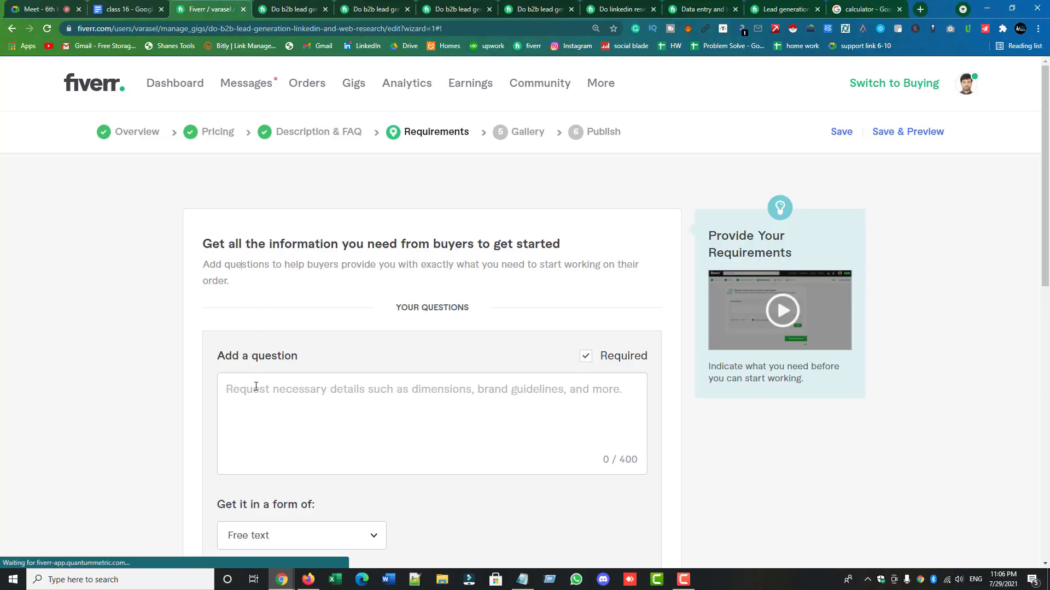
{"action": "scroll", "coordinate": [257, 356], "scroll_direction": "down", "scroll_amount": 2}
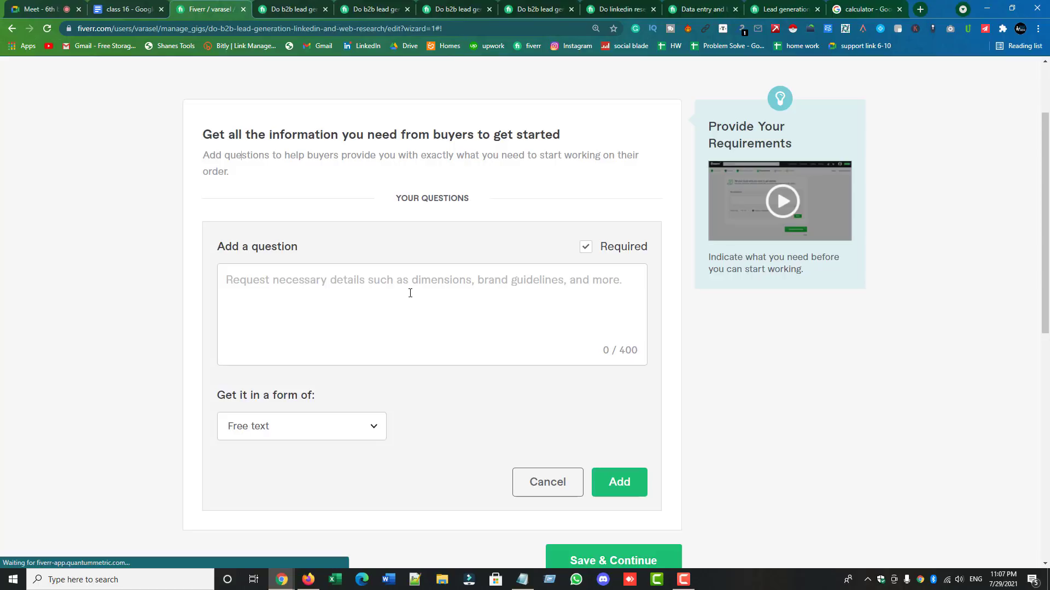
- Add the required free-text question "Targeted Niche, Location, Full Instruction and many more" to the buyer requirements
{"action": "left_click", "coordinate": [369, 278]}
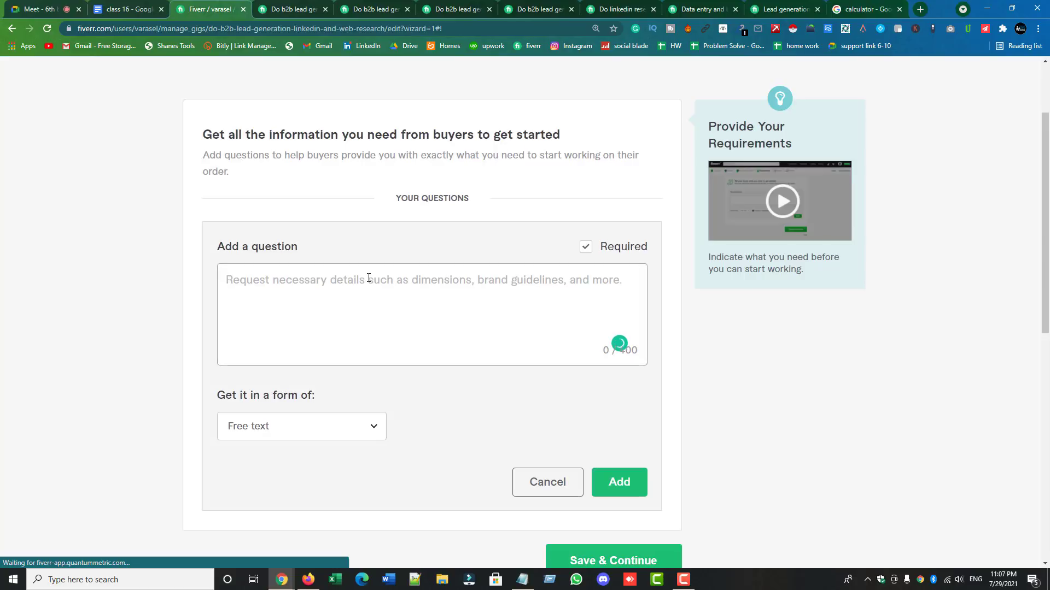
{"action": "type", "text": "Tra"}
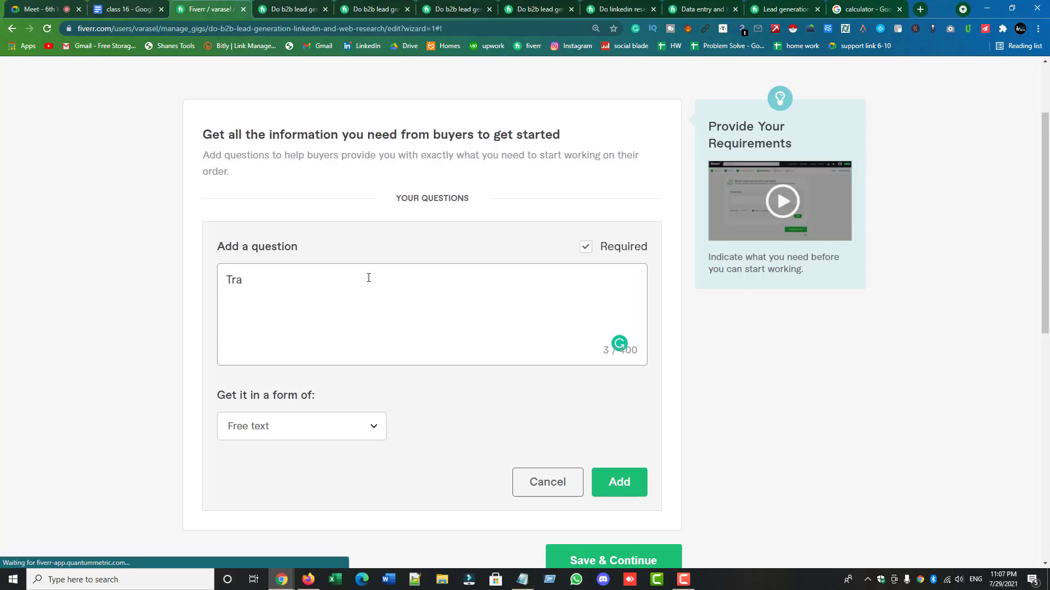
{"action": "type", "text": "geted Niche,"}
{"action": "left_click", "coordinate": [252, 282]}
{"action": "left_click", "coordinate": [251, 303]}
{"action": "left_click", "coordinate": [323, 281]}
{"action": "type", "text": "Loca"}
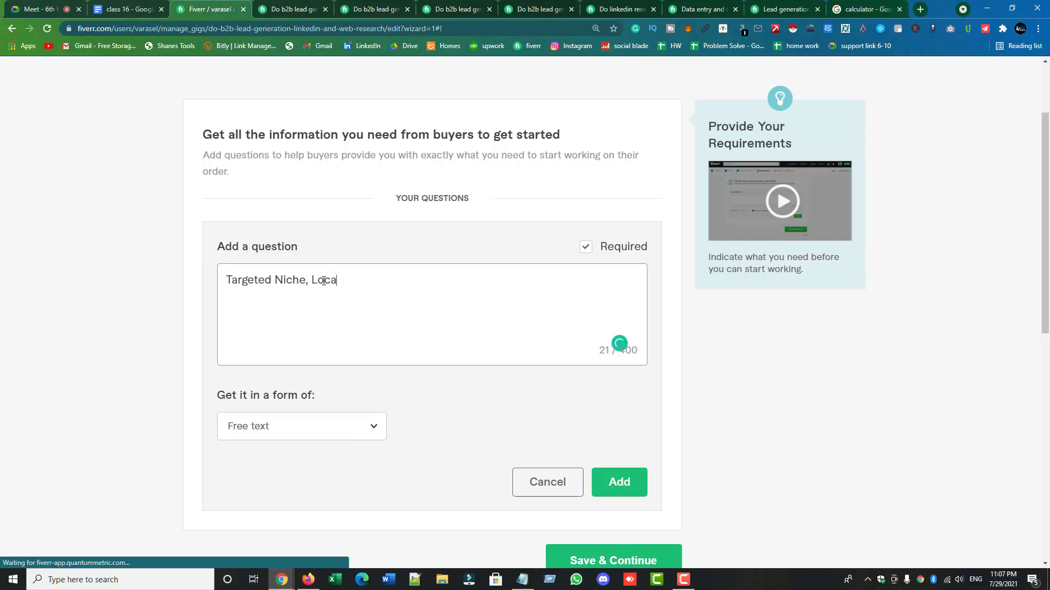
{"action": "type", "text": "tion,"}
{"action": "type", "text": "Full lnstruction and "}
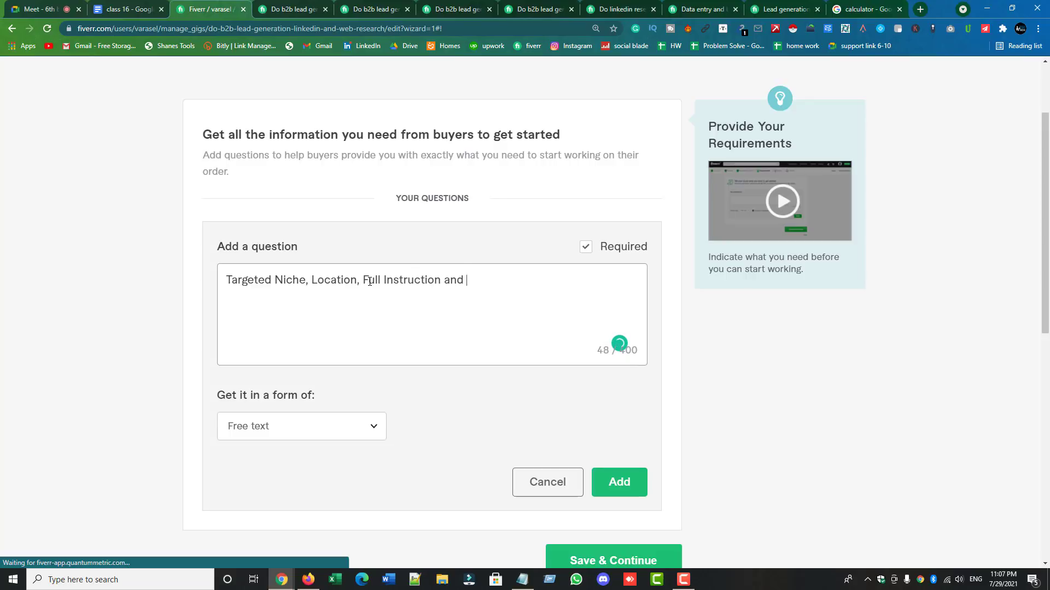
{"action": "type", "text": "many more"}
{"action": "left_click", "coordinate": [624, 486]}
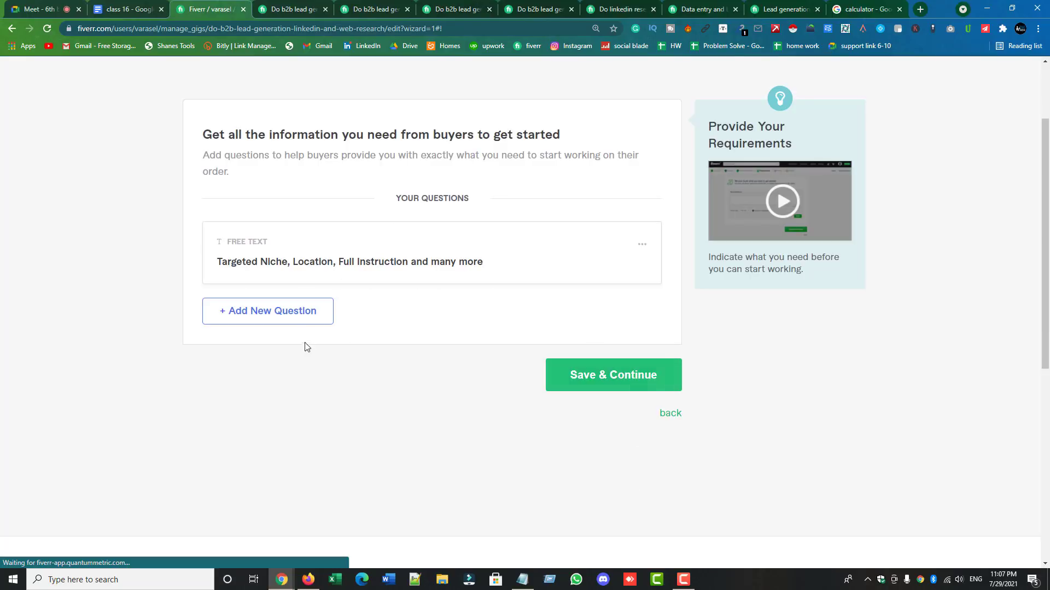
- Change the buyer question's answer form to Attachment, update it, and save the requirements to continue to the gallery
{"action": "left_click", "coordinate": [642, 245]}
{"action": "left_click", "coordinate": [618, 267]}
{"action": "left_click", "coordinate": [327, 436]}
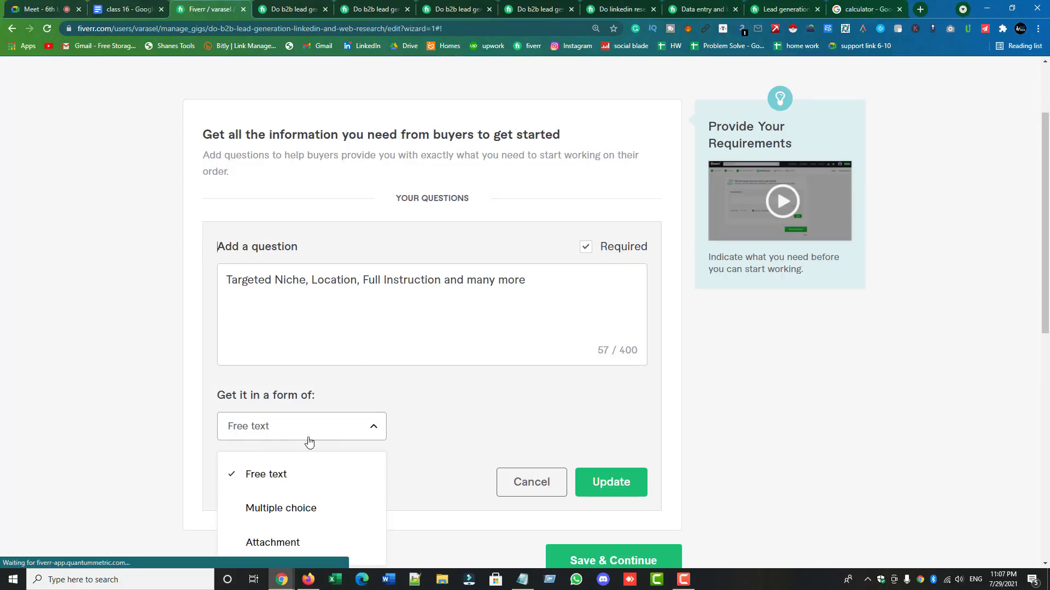
{"action": "scroll", "coordinate": [335, 515], "scroll_direction": "down", "scroll_amount": 1}
{"action": "left_click", "coordinate": [292, 492]}
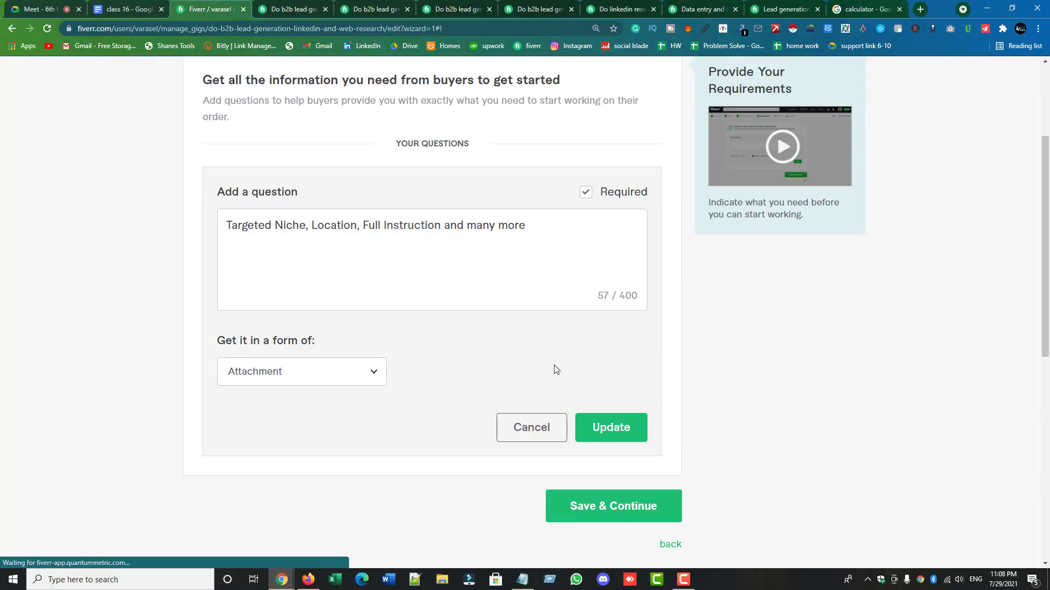
{"action": "left_click", "coordinate": [612, 428]}
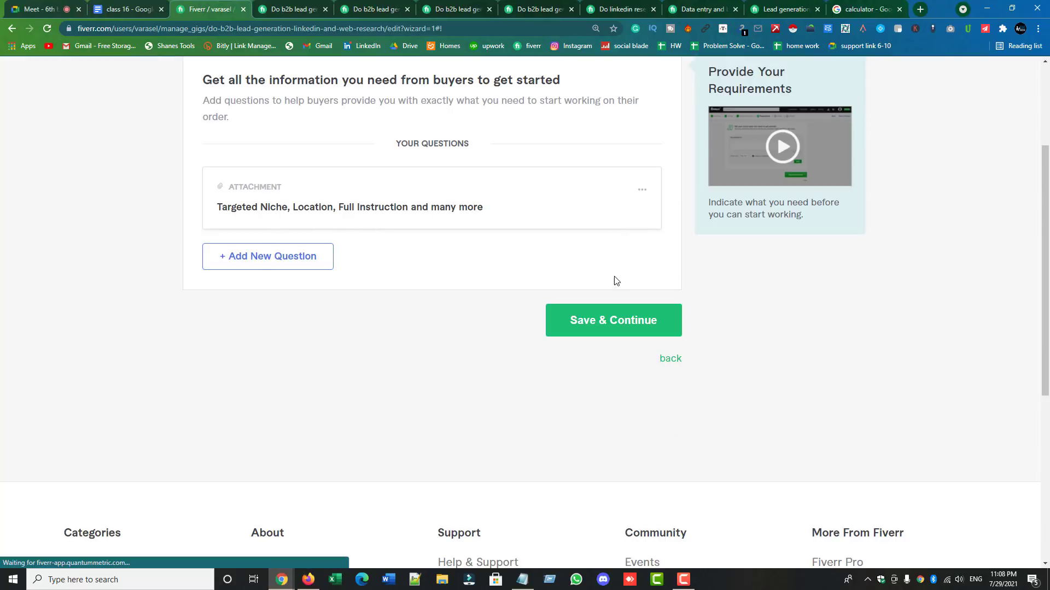
{"action": "left_click", "coordinate": [617, 320]}
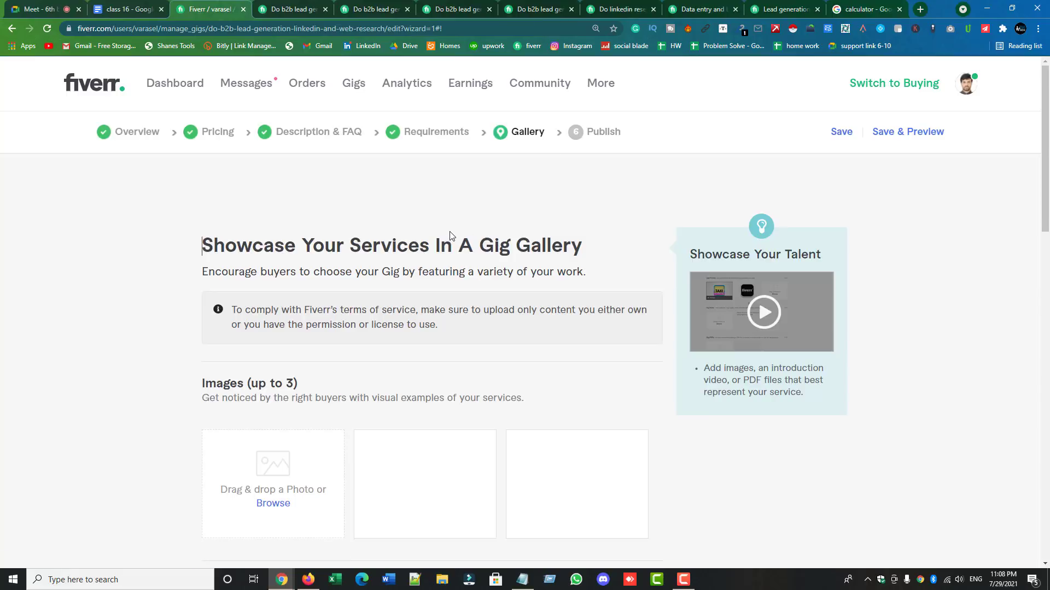
- Examine the gallery images of the first three competitor B2B lead generation gigs
{"action": "left_click", "coordinate": [295, 10]}
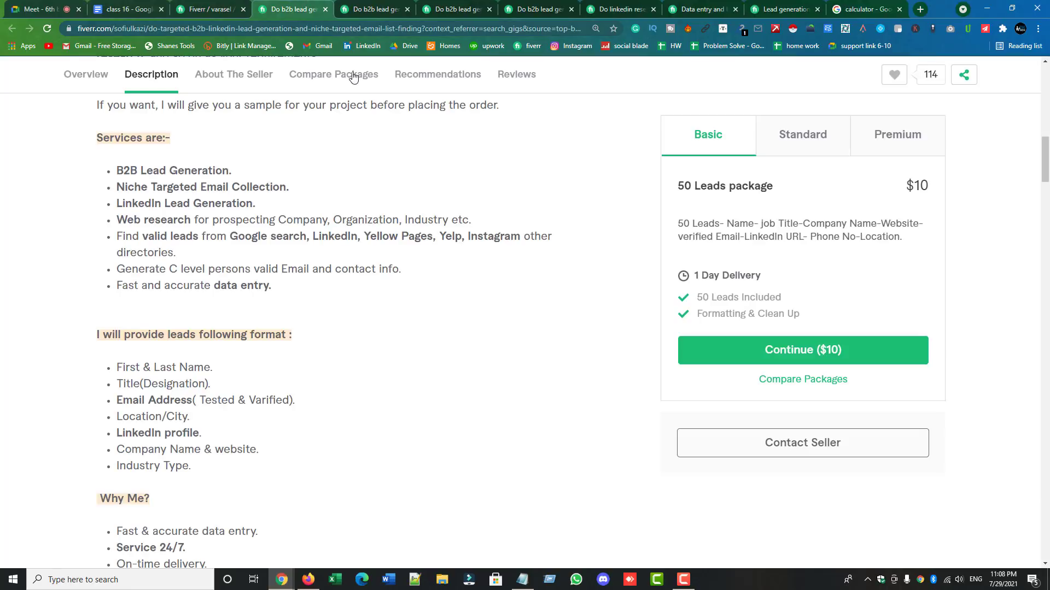
{"action": "scroll", "coordinate": [379, 171], "scroll_direction": "up", "scroll_amount": 8}
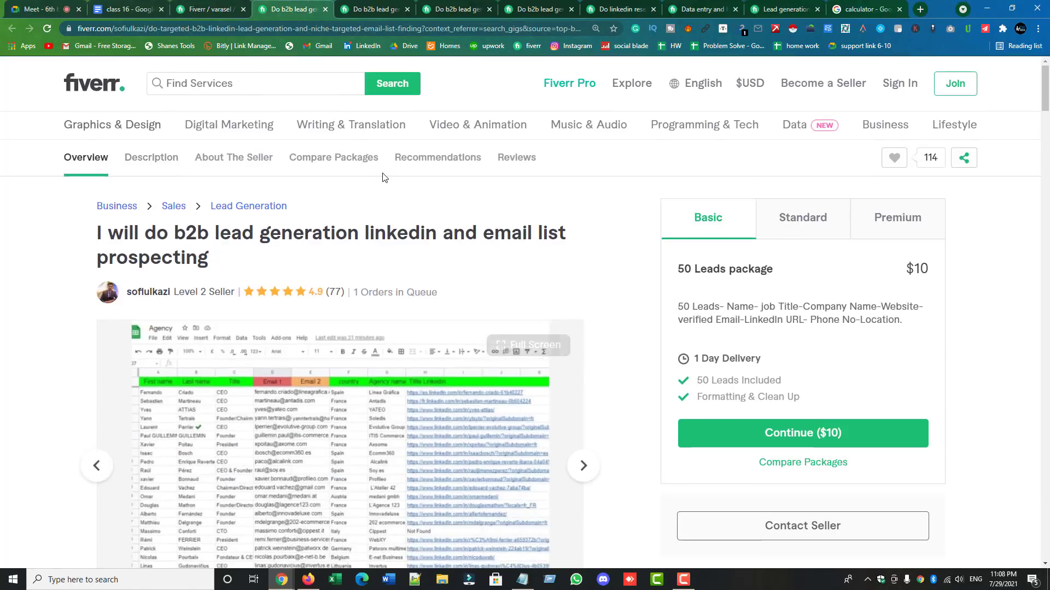
{"action": "left_click", "coordinate": [95, 476]}
{"action": "left_click", "coordinate": [377, 9]}
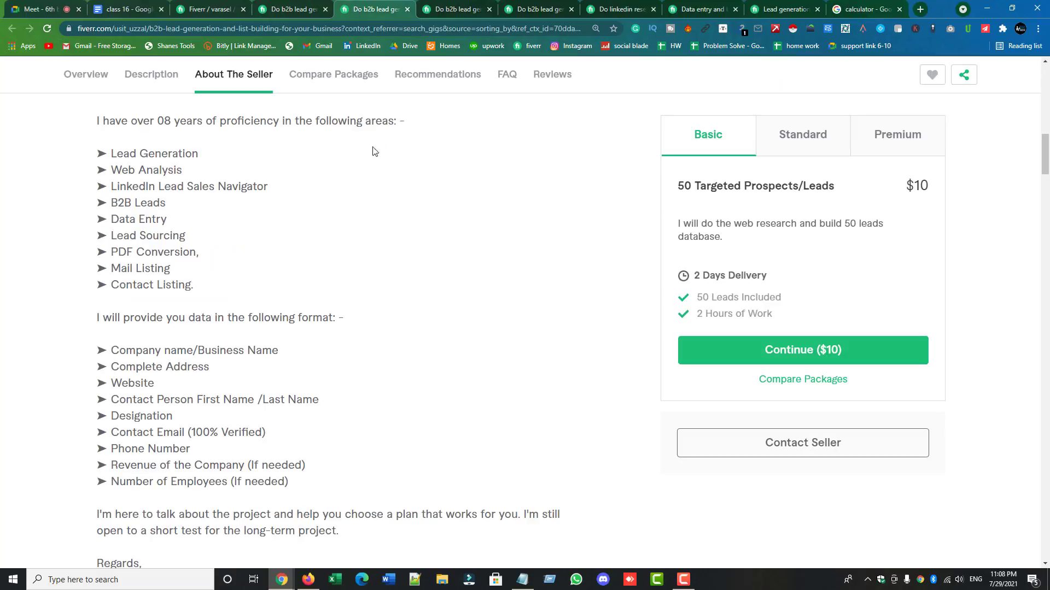
{"action": "scroll", "coordinate": [425, 121], "scroll_direction": "up", "scroll_amount": 10}
{"action": "scroll", "coordinate": [339, 180], "scroll_direction": "down", "scroll_amount": 2}
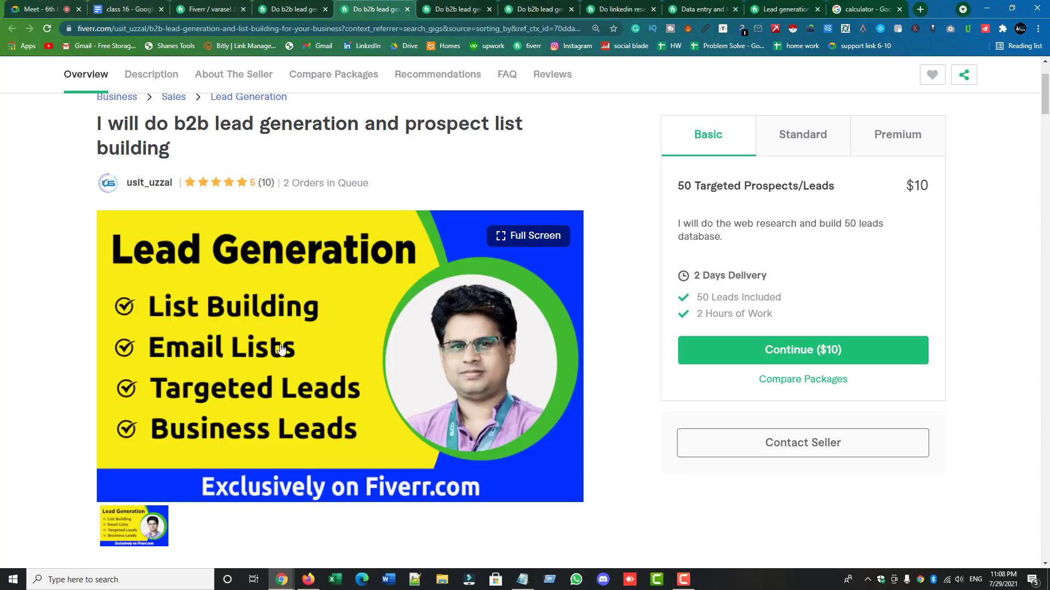
{"action": "left_click", "coordinate": [451, 10]}
{"action": "scroll", "coordinate": [417, 197], "scroll_direction": "up", "scroll_amount": 15}
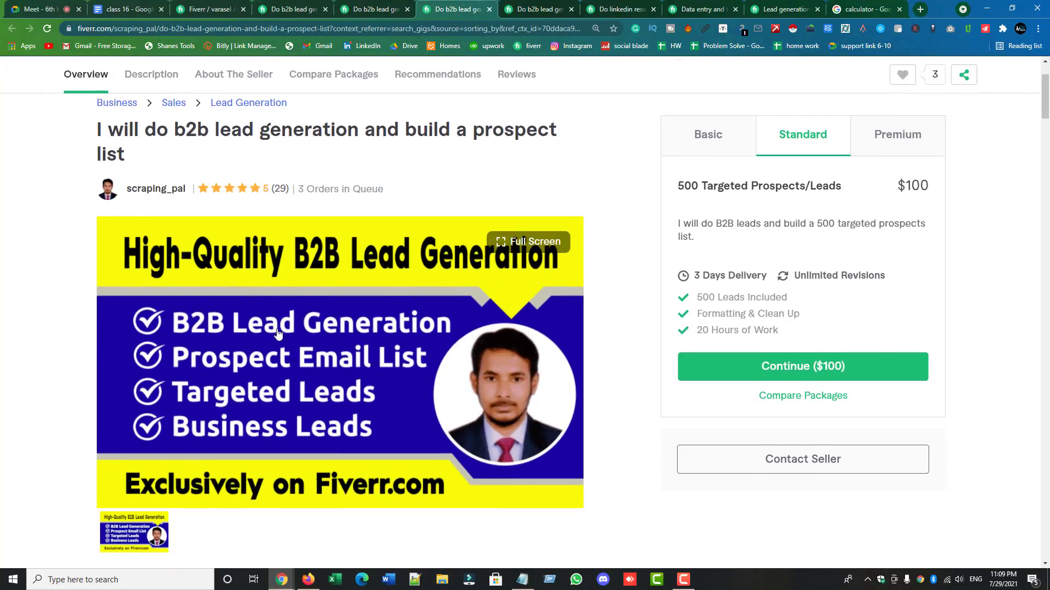
- Examine the gallery images of the competitor gig for B2B and targeted lead generation
{"action": "left_click", "coordinate": [523, 12]}
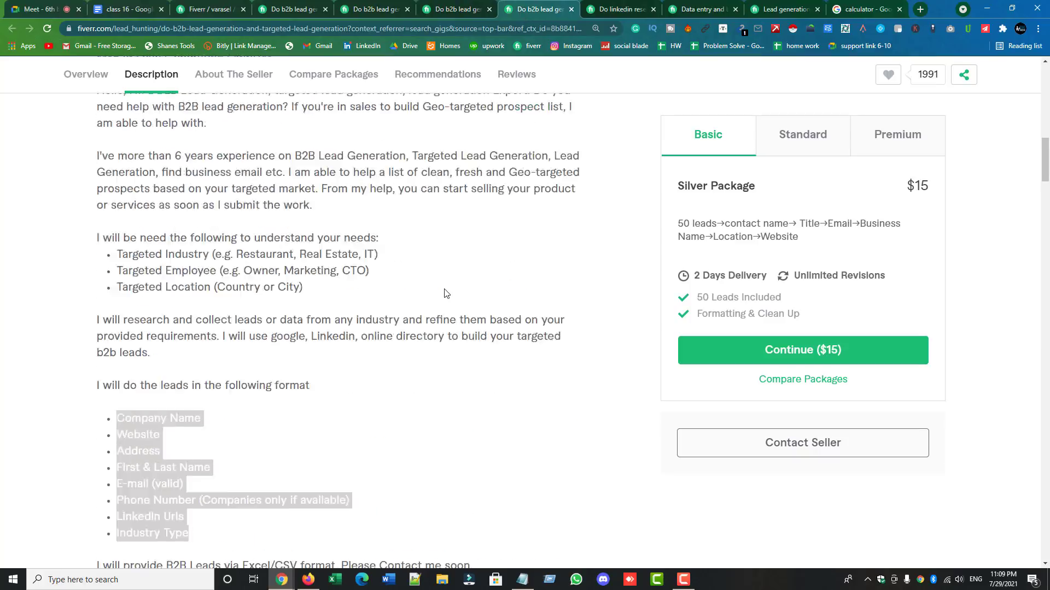
{"action": "scroll", "coordinate": [446, 294], "scroll_direction": "up", "scroll_amount": 2}
{"action": "left_click", "coordinate": [95, 473]}
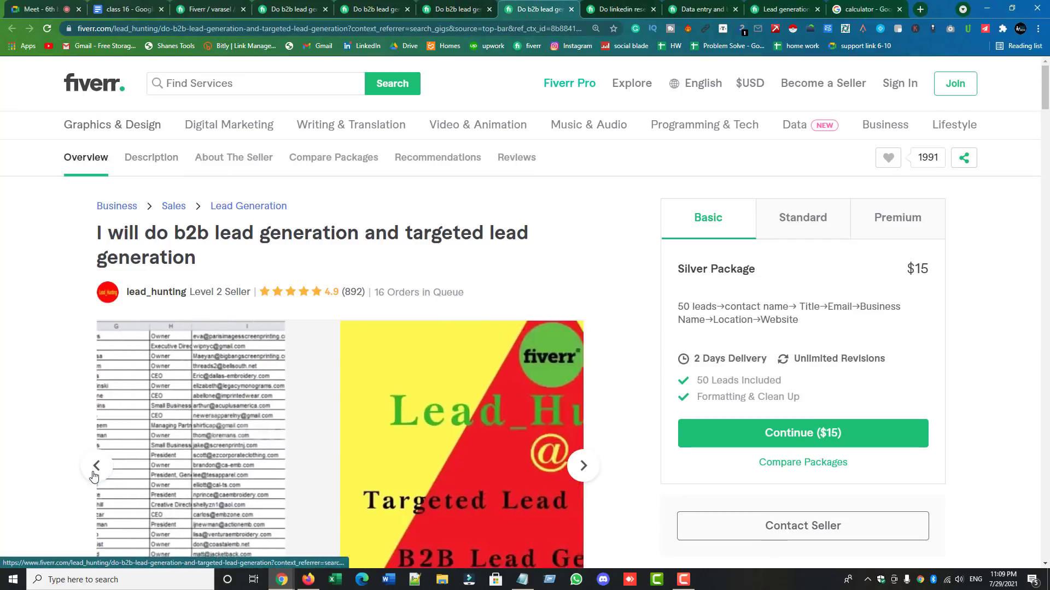
{"action": "left_click", "coordinate": [98, 466]}
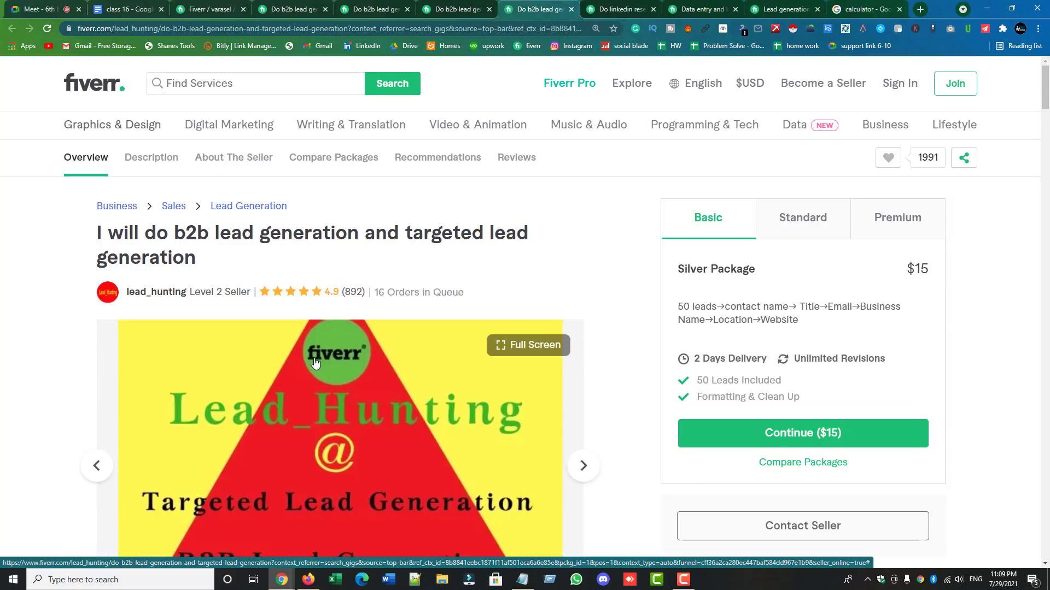
{"action": "scroll", "coordinate": [316, 368], "scroll_direction": "down", "scroll_amount": 1}
{"action": "scroll", "coordinate": [316, 368], "scroll_direction": "down", "scroll_amount": 1}
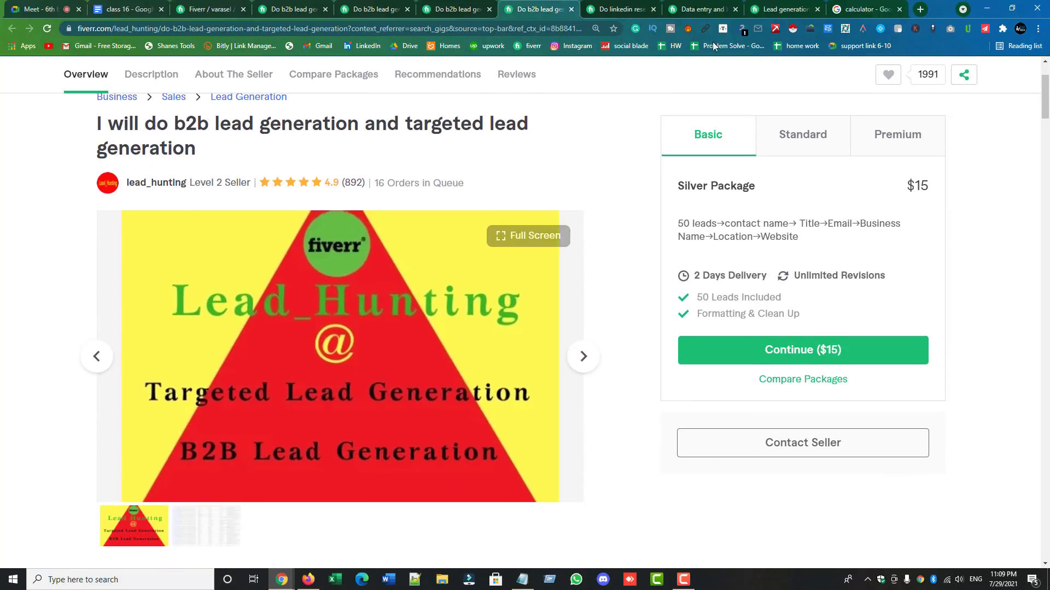
- Check the images of the LinkedIn research and data entry gigs, and return to the prospect list building gig
{"action": "left_click", "coordinate": [635, 10]}
{"action": "scroll", "coordinate": [471, 255], "scroll_direction": "up", "scroll_amount": 10}
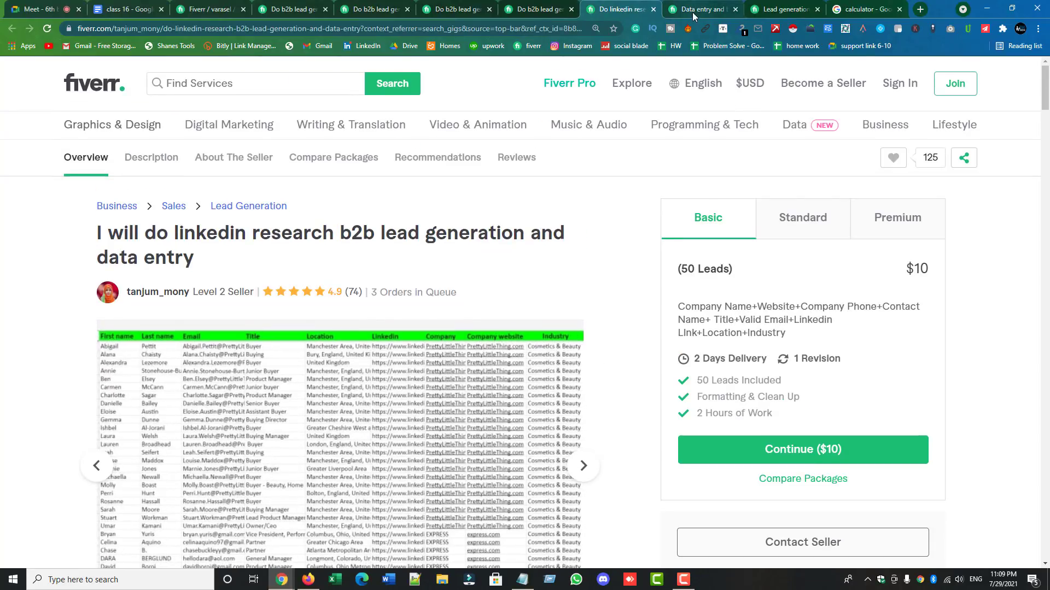
{"action": "left_click", "coordinate": [692, 11]}
{"action": "scroll", "coordinate": [507, 234], "scroll_direction": "down", "scroll_amount": 1}
{"action": "key", "text": "ctrl+4"}
{"action": "key", "text": "ctrl+5"}
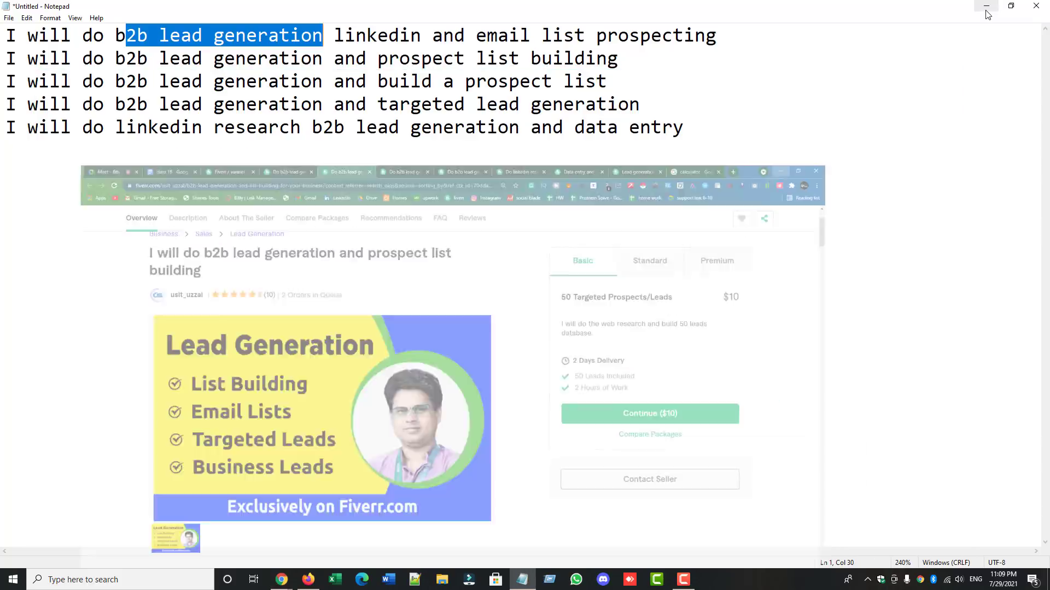
- Clear the open windows from the desktop, create a new PowerPoint presentation there, and open it
{"action": "left_click", "coordinate": [987, 12]}
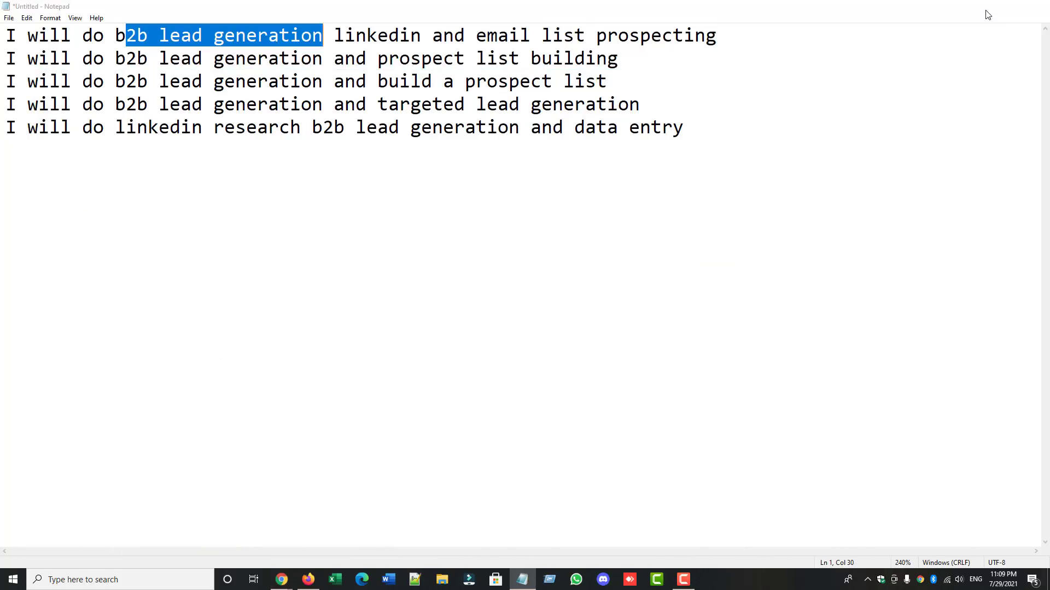
{"action": "left_click", "coordinate": [987, 13]}
{"action": "left_click", "coordinate": [987, 13]}
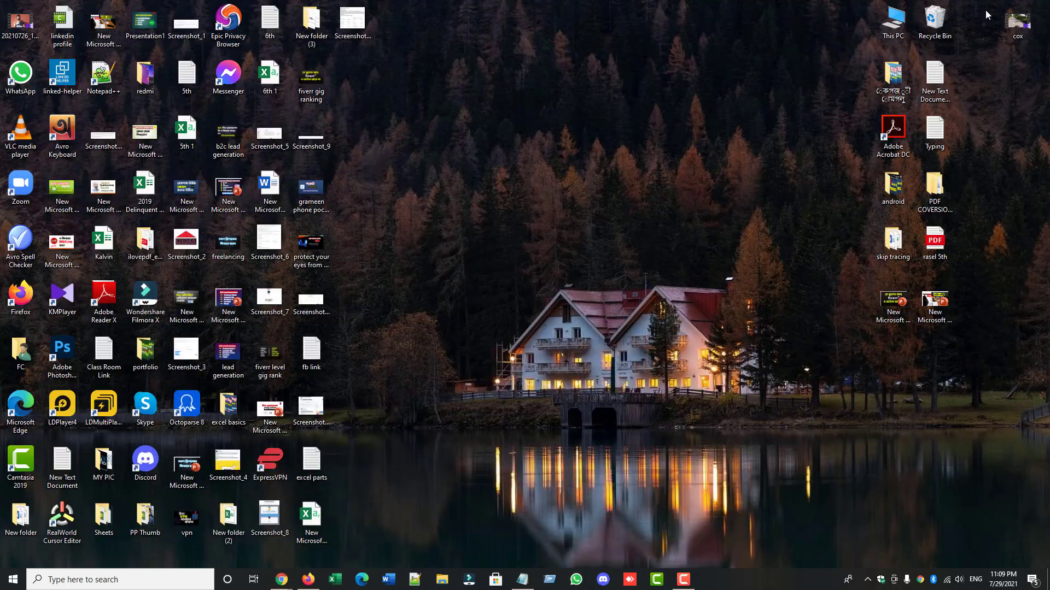
{"action": "right_click", "coordinate": [459, 101]}
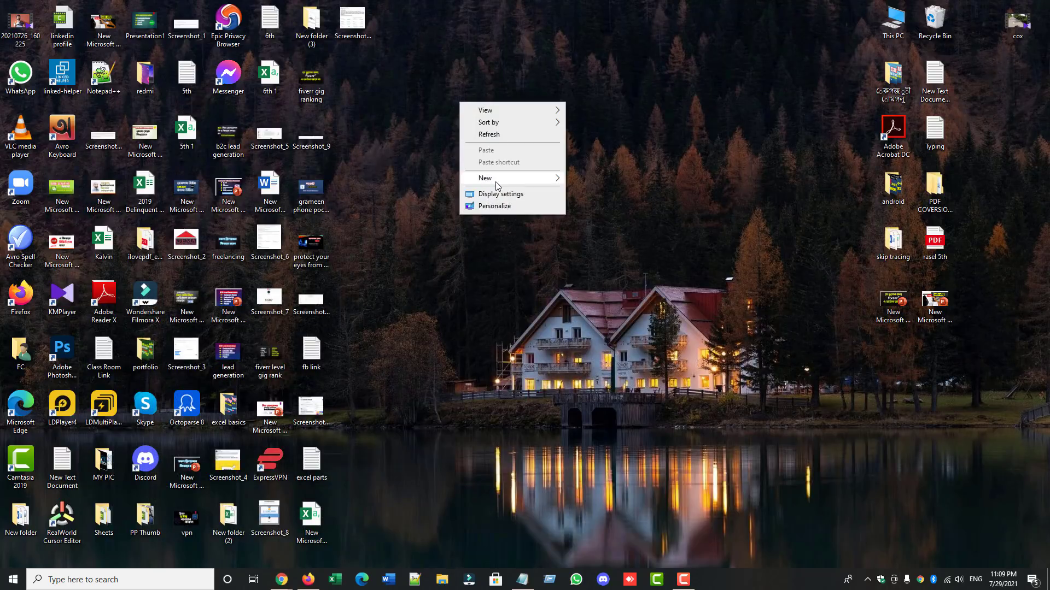
{"action": "mouse_move", "coordinate": [498, 186]}
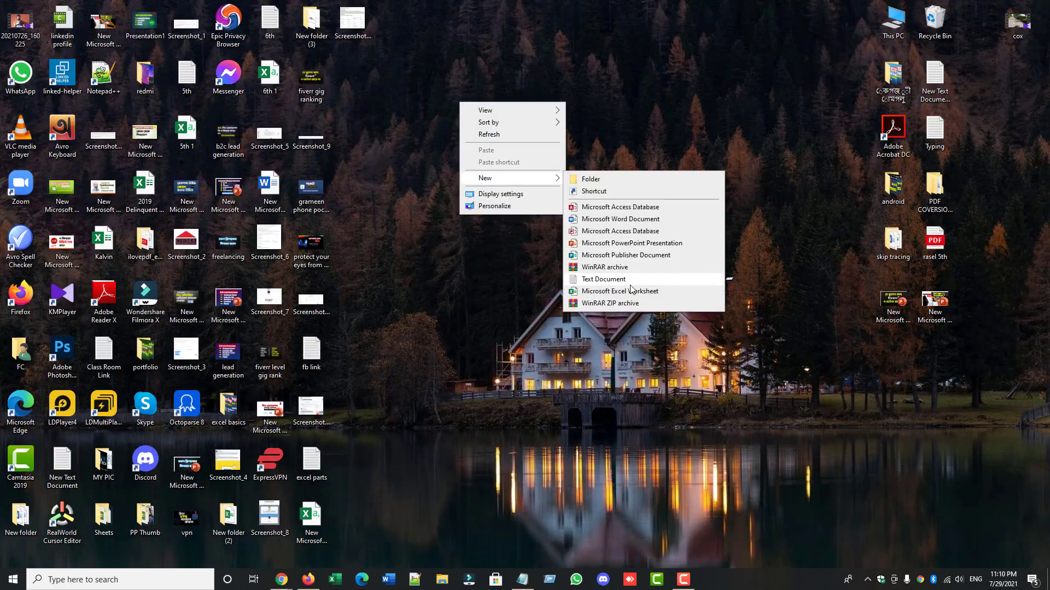
{"action": "left_click", "coordinate": [619, 245]}
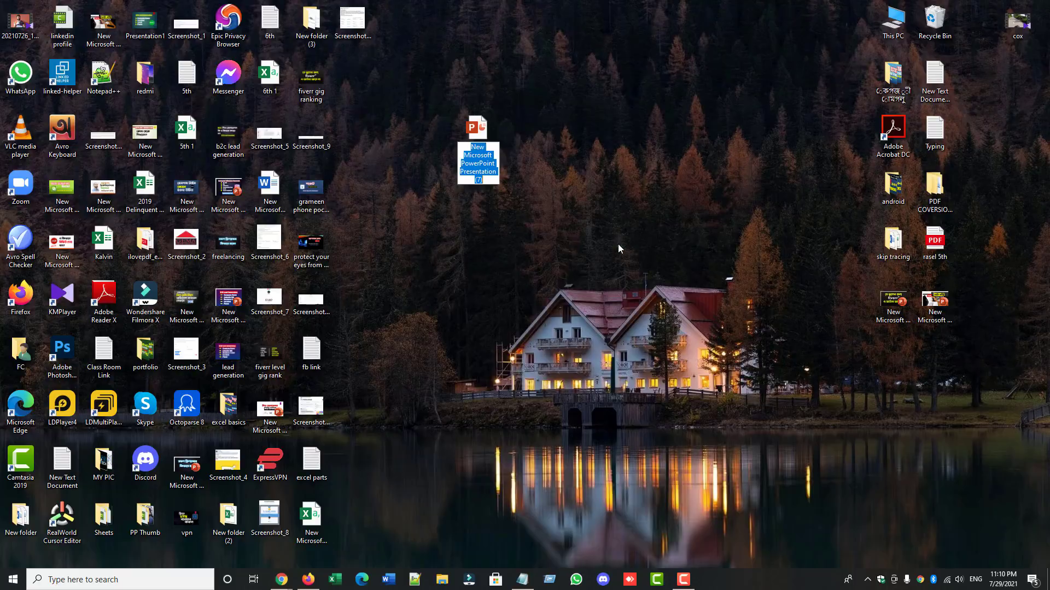
{"action": "double_click", "coordinate": [485, 158]}
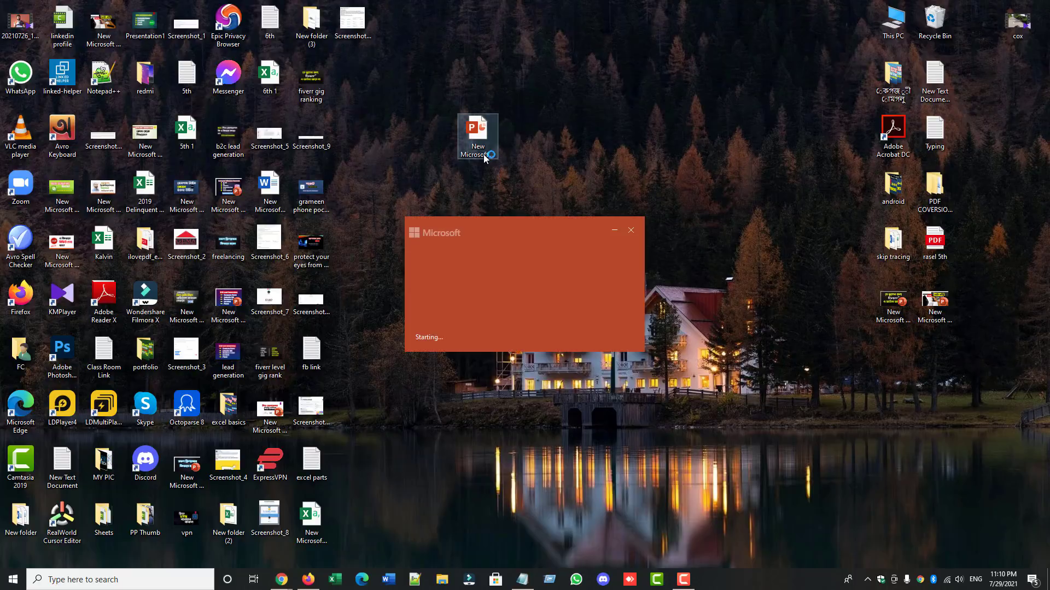
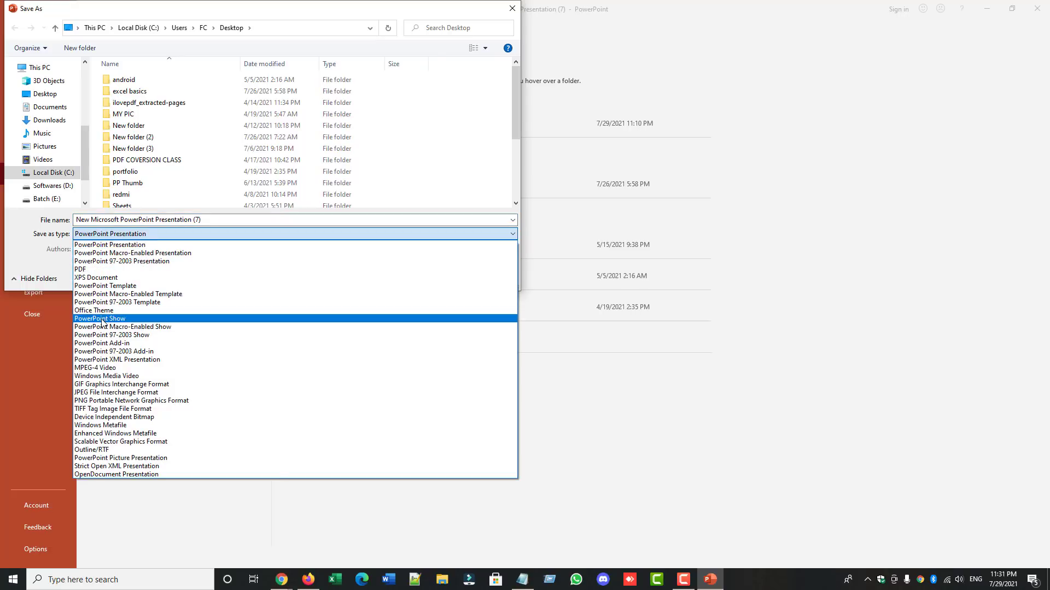
- Export only the current slide to the Desktop in JPEG File Interchange Format
{"action": "left_click", "coordinate": [114, 392]}
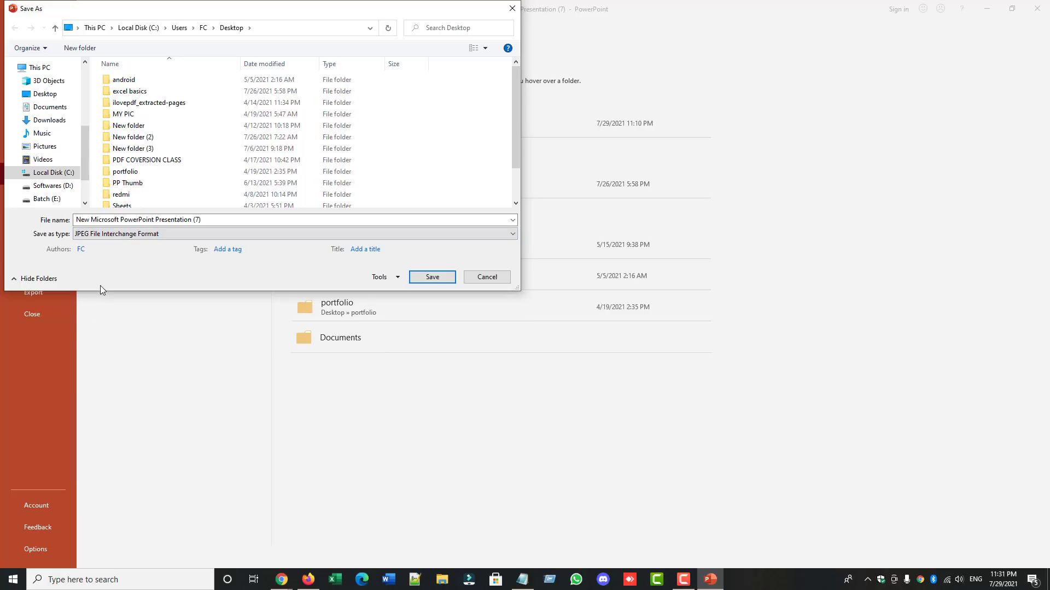
{"action": "left_click", "coordinate": [432, 278]}
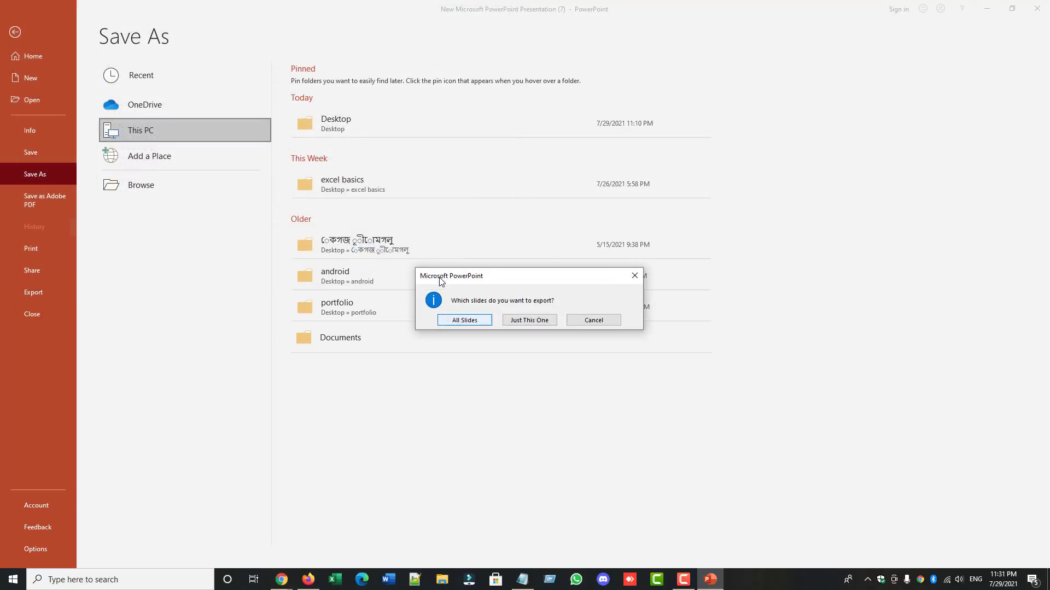
{"action": "left_click", "coordinate": [529, 320]}
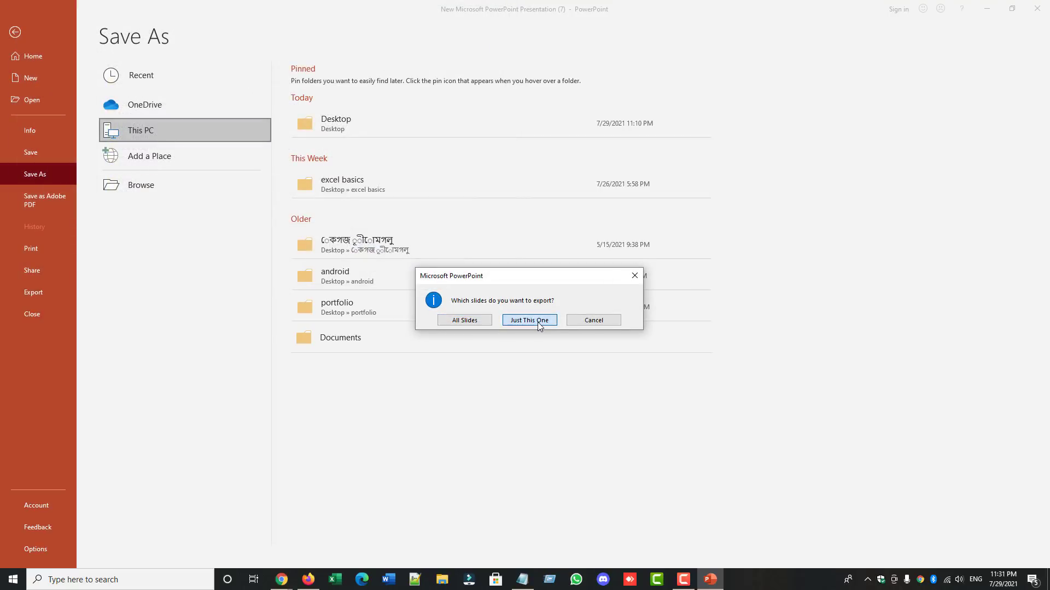
- Return to the desktop and view the exported Lead Generation gig image, closing it when done
{"action": "left_click", "coordinate": [993, 8]}
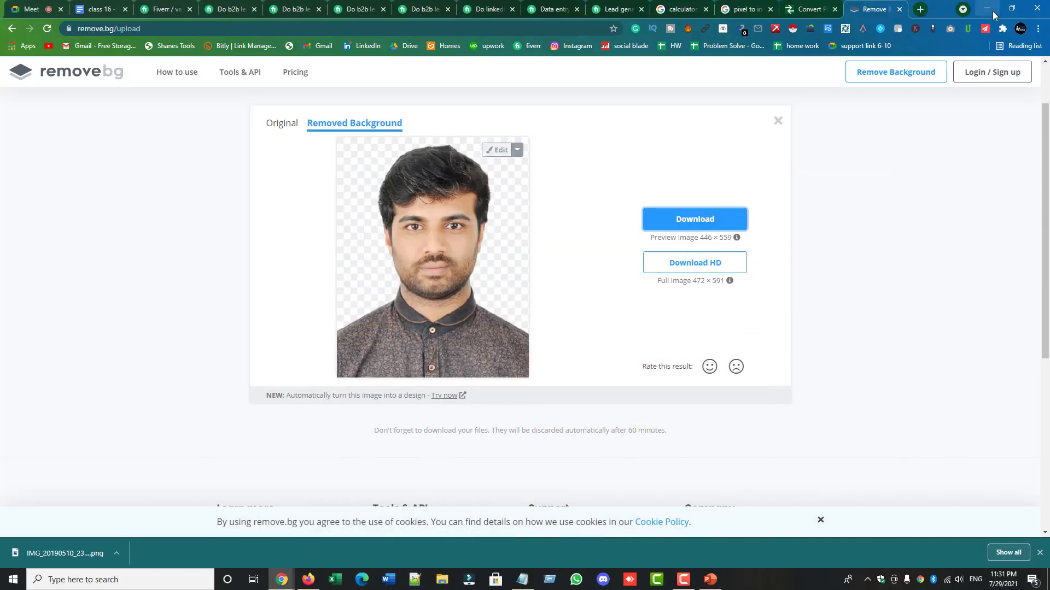
{"action": "left_click", "coordinate": [993, 9]}
{"action": "left_click", "coordinate": [993, 9]}
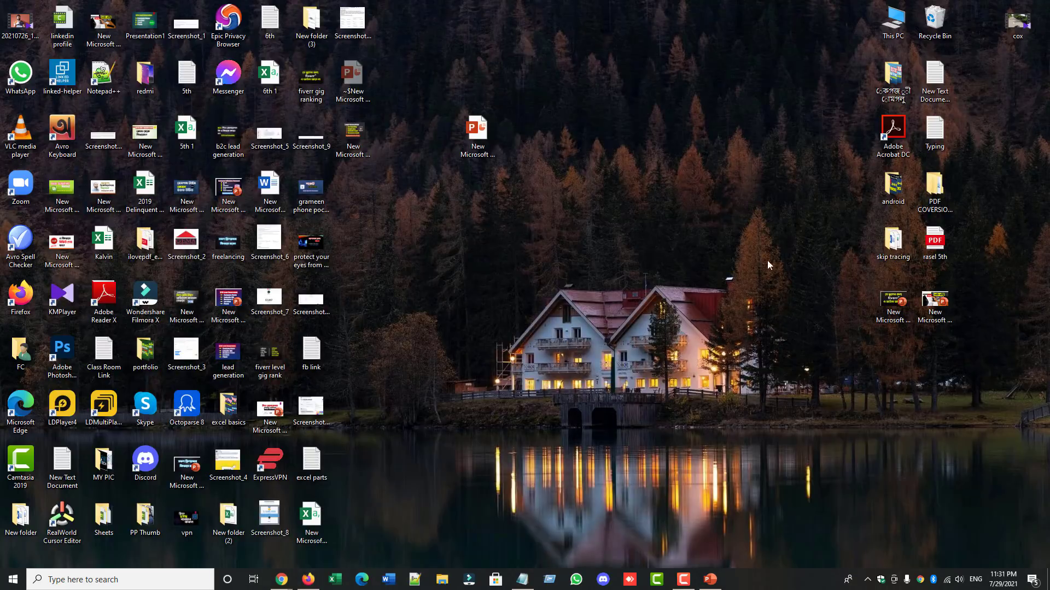
{"action": "double_click", "coordinate": [360, 133]}
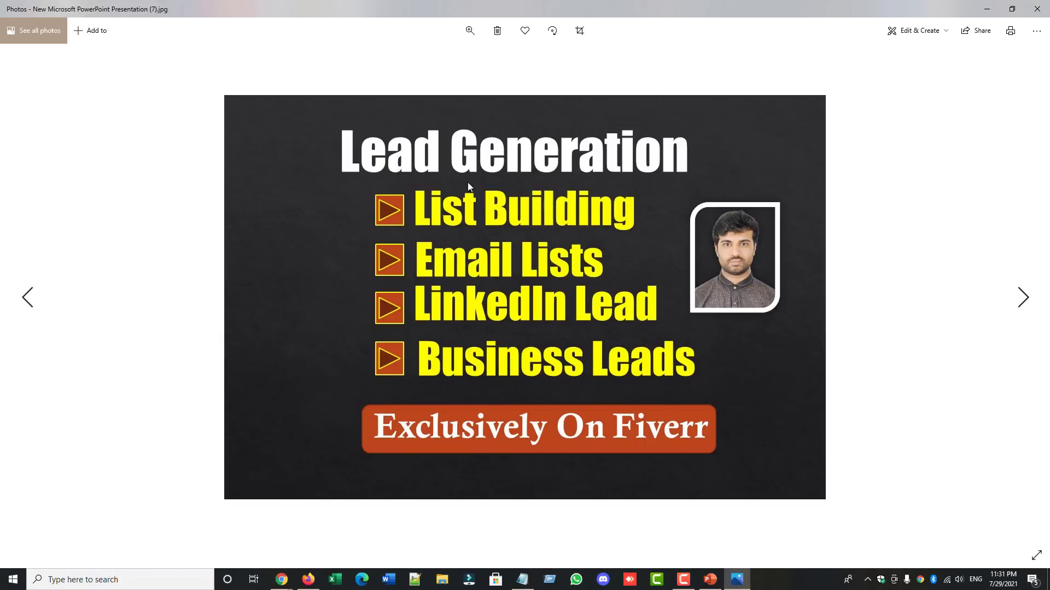
{"action": "left_click", "coordinate": [1037, 9]}
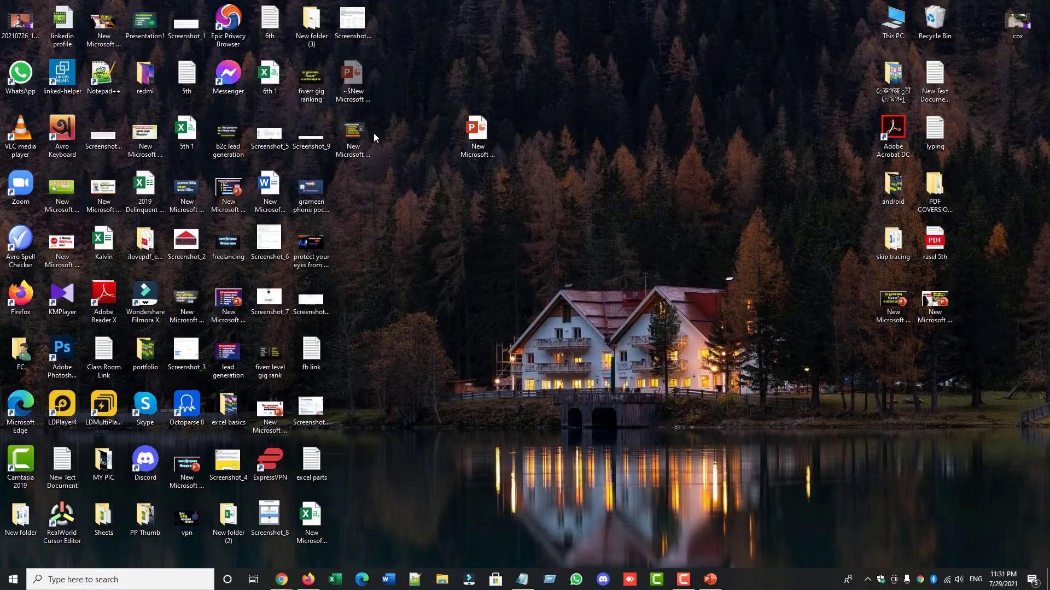
- Move the exported gig image to an empty area of the desktop and show its detailed file properties
{"action": "left_click_drag", "start_coordinate": [343, 132], "coordinate": [634, 187]}
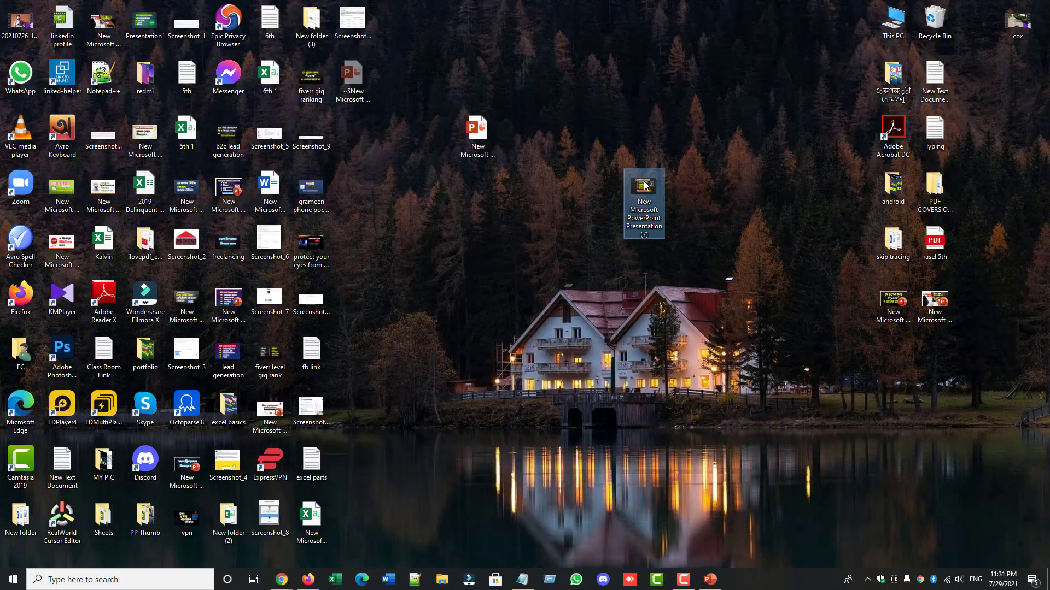
{"action": "right_click", "coordinate": [646, 186]}
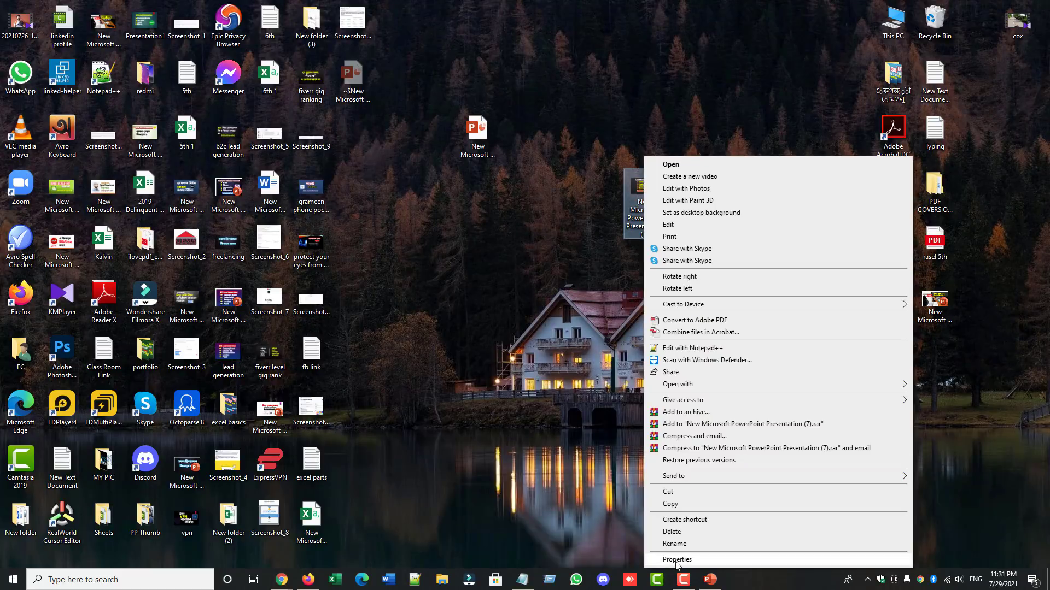
{"action": "left_click", "coordinate": [677, 559]}
{"action": "left_click", "coordinate": [719, 209]}
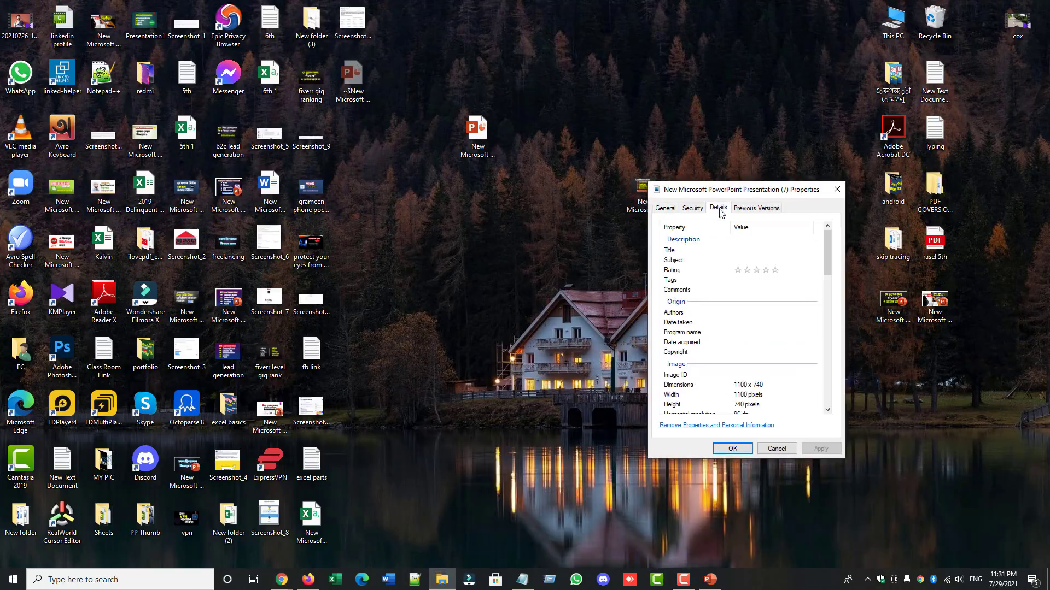
- Open the image's Title property for editing, switch to Fiverr in Chrome, and copy the gig title without "I will" from the Overview
{"action": "left_click", "coordinate": [725, 253]}
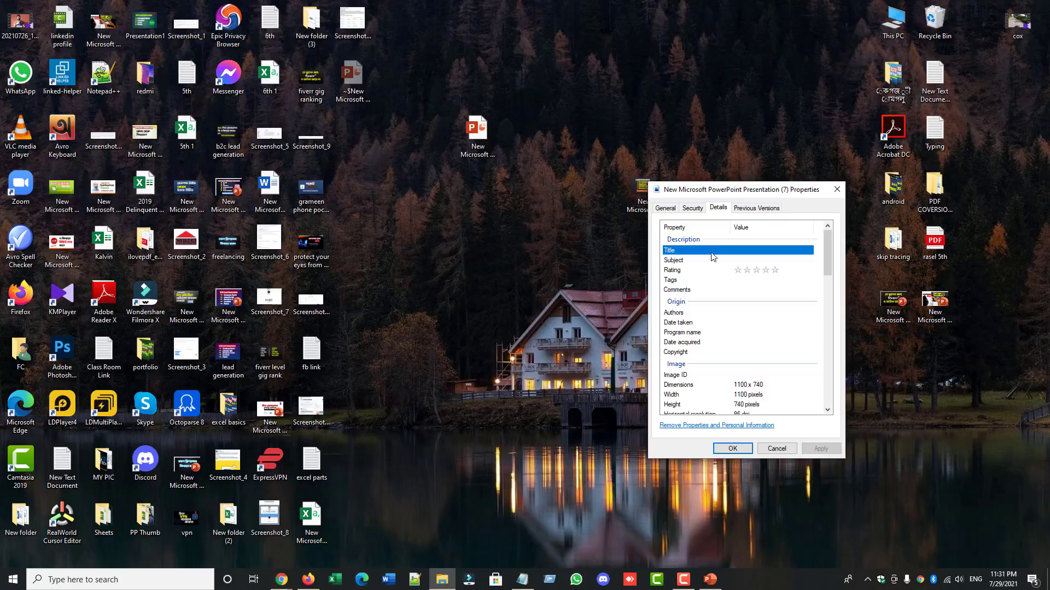
{"action": "left_click", "coordinate": [758, 249]}
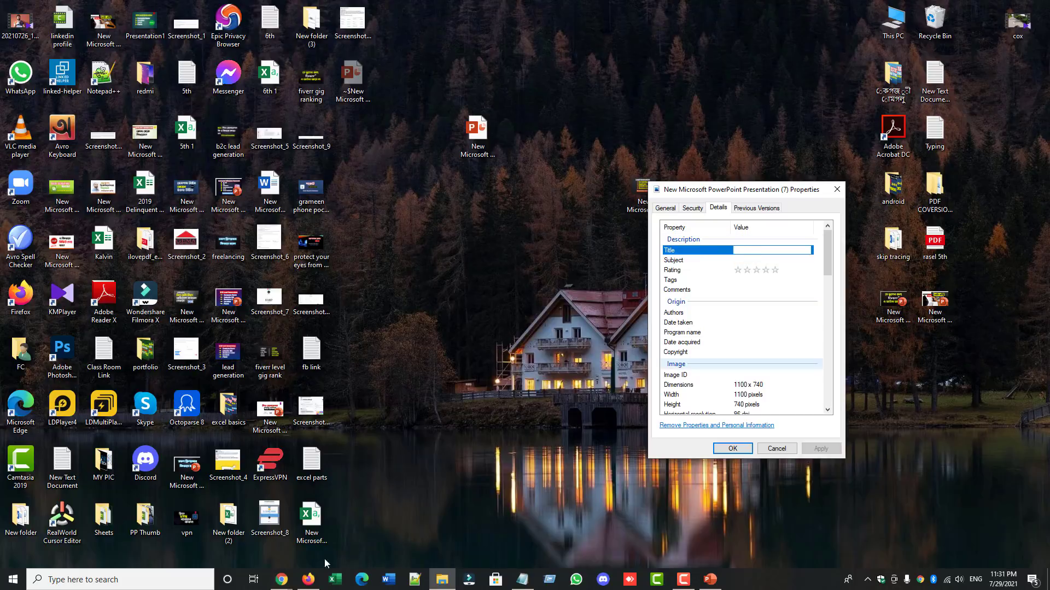
{"action": "mouse_move", "coordinate": [281, 579]}
{"action": "left_click", "coordinate": [234, 550]}
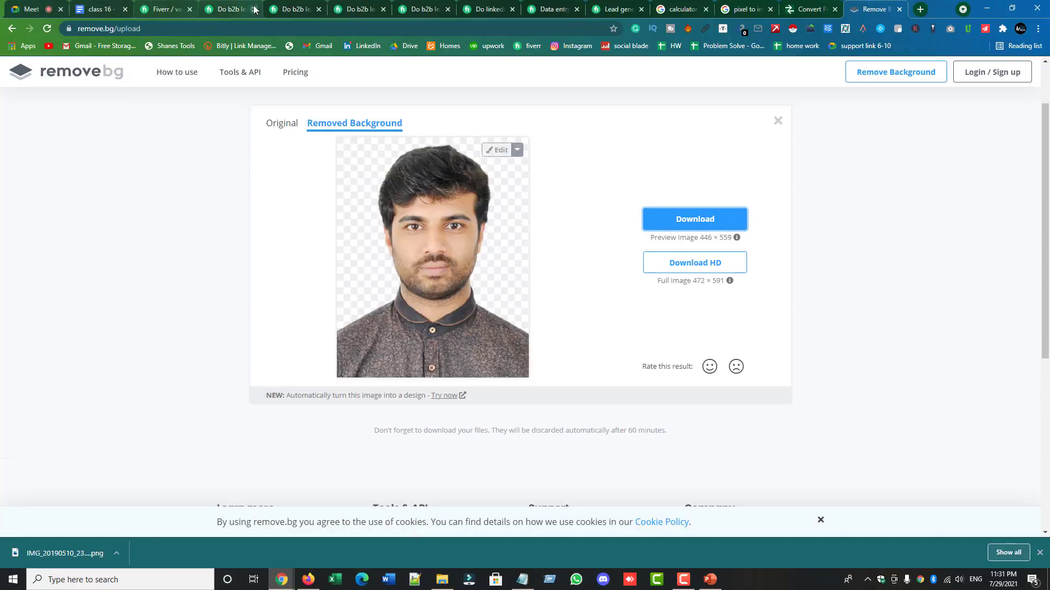
{"action": "left_click", "coordinate": [229, 8]}
{"action": "left_click", "coordinate": [164, 9]}
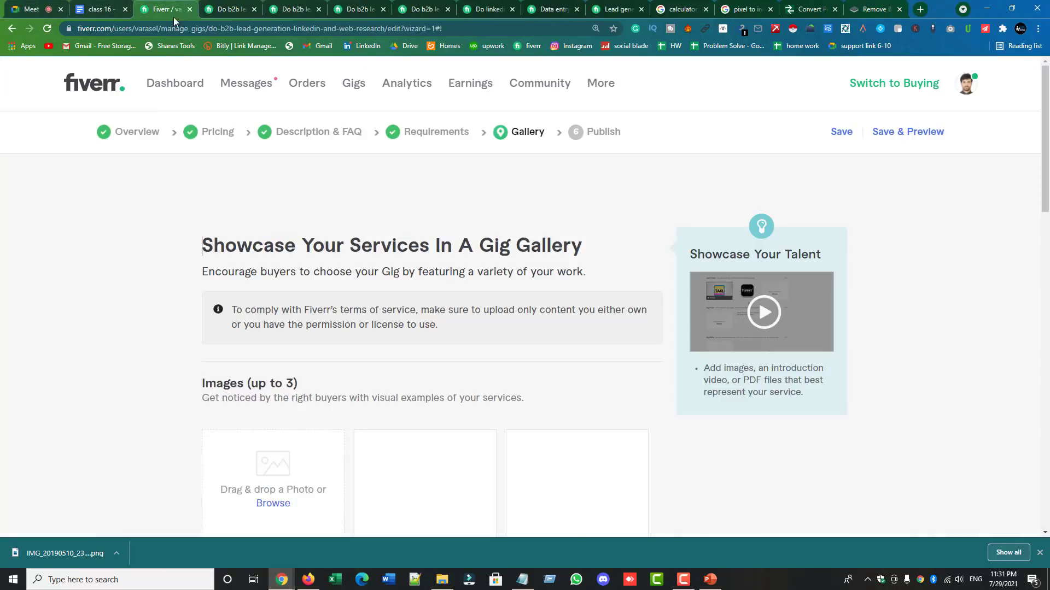
{"action": "left_click", "coordinate": [132, 139]}
{"action": "triple_click", "coordinate": [442, 276]}
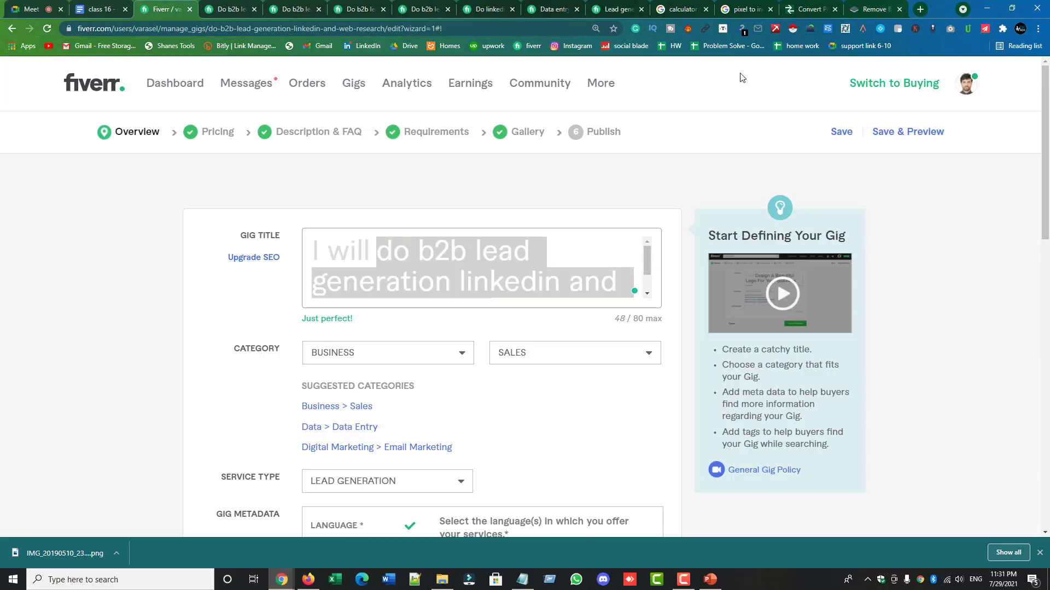
- Return to the image's properties on the desktop and set its Title to "do b2b lead generation linkedin and web research"
{"action": "left_click", "coordinate": [710, 580]}
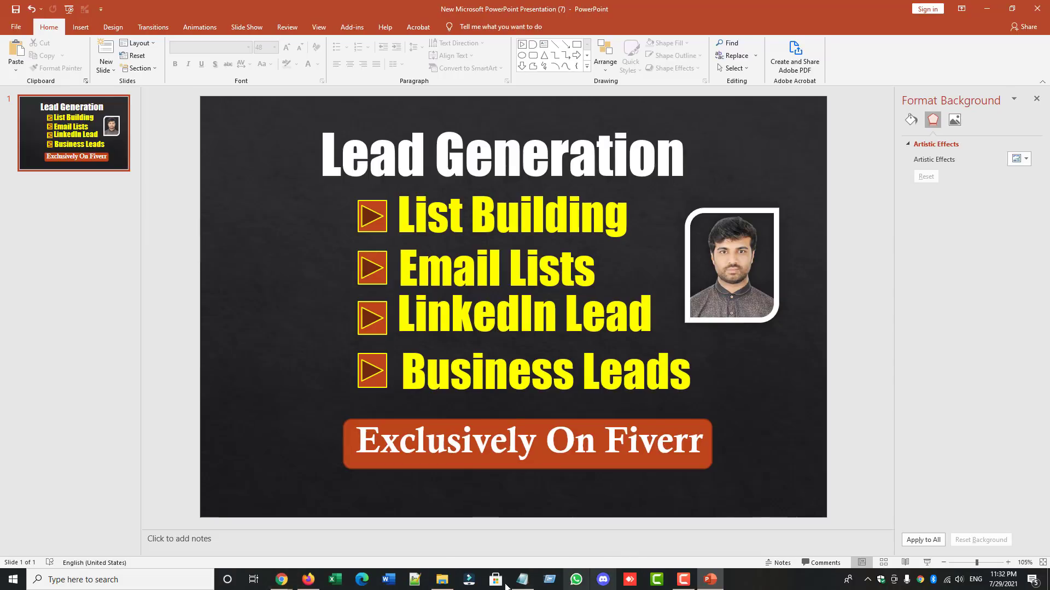
{"action": "left_click", "coordinate": [995, 12]}
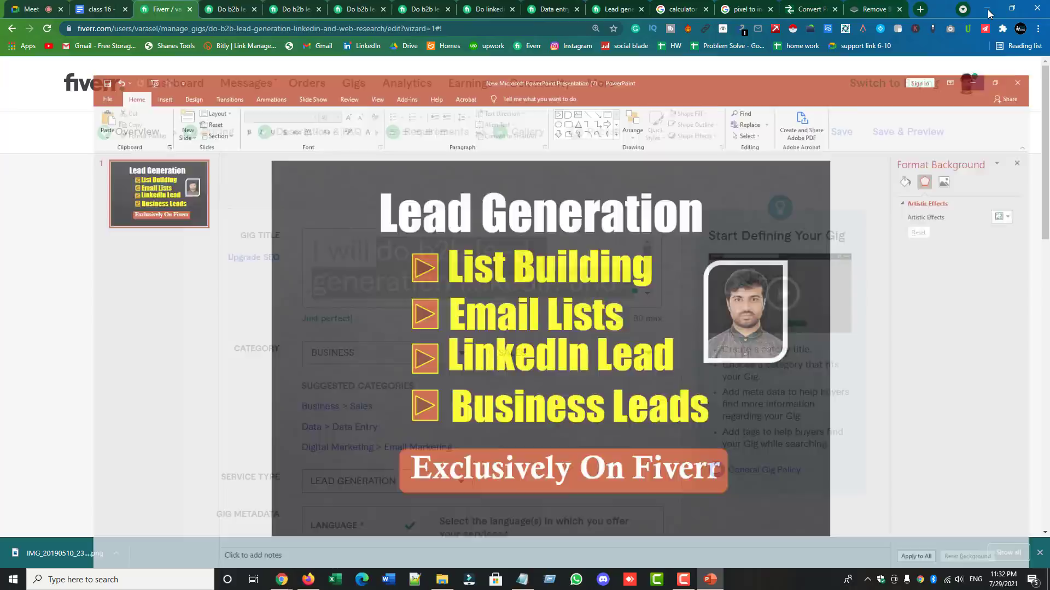
{"action": "left_click", "coordinate": [990, 9]}
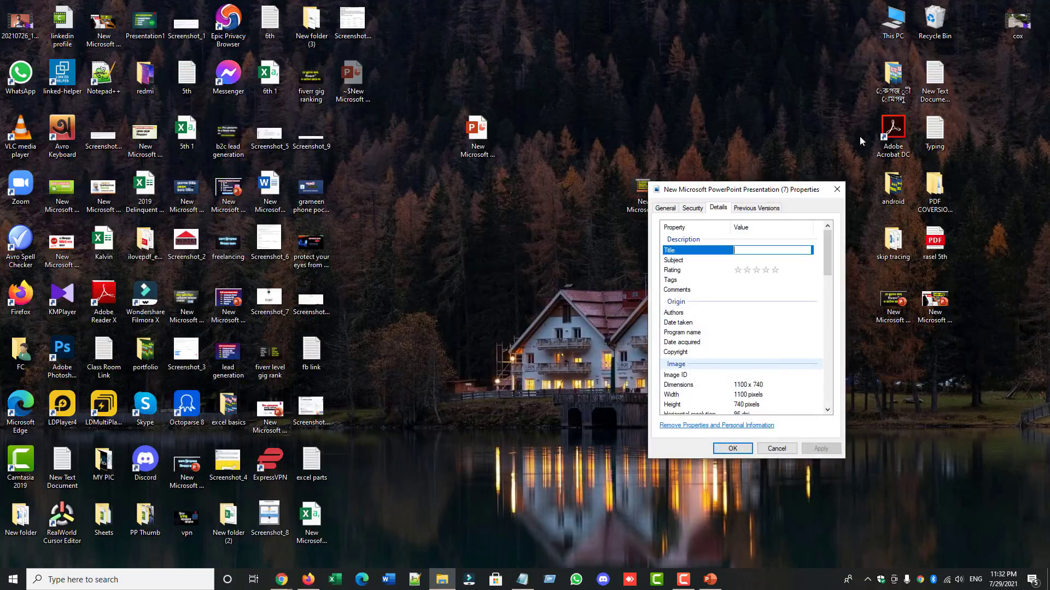
{"action": "right_click", "coordinate": [740, 251]}
{"action": "left_click", "coordinate": [765, 298]}
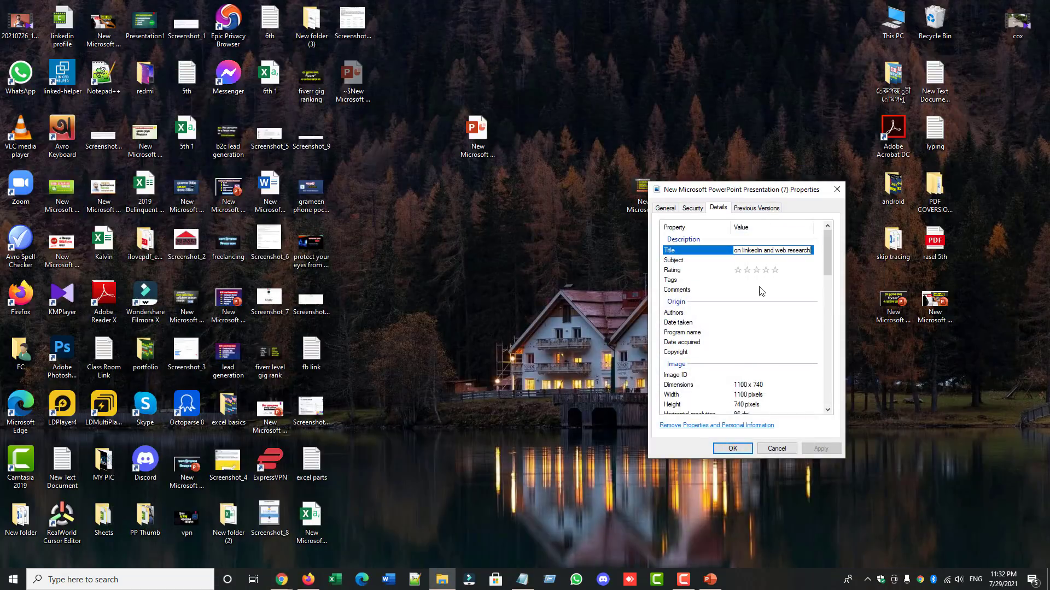
- Set the image's Subject property to the same copied gig title
{"action": "left_click", "coordinate": [747, 261]}
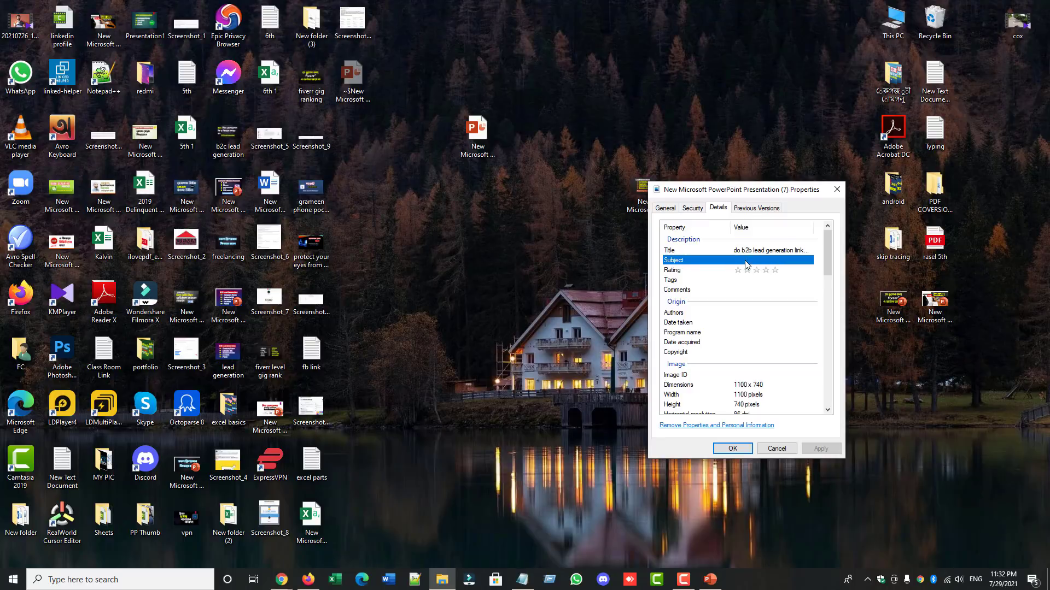
{"action": "right_click", "coordinate": [745, 260]}
{"action": "left_click", "coordinate": [772, 310]}
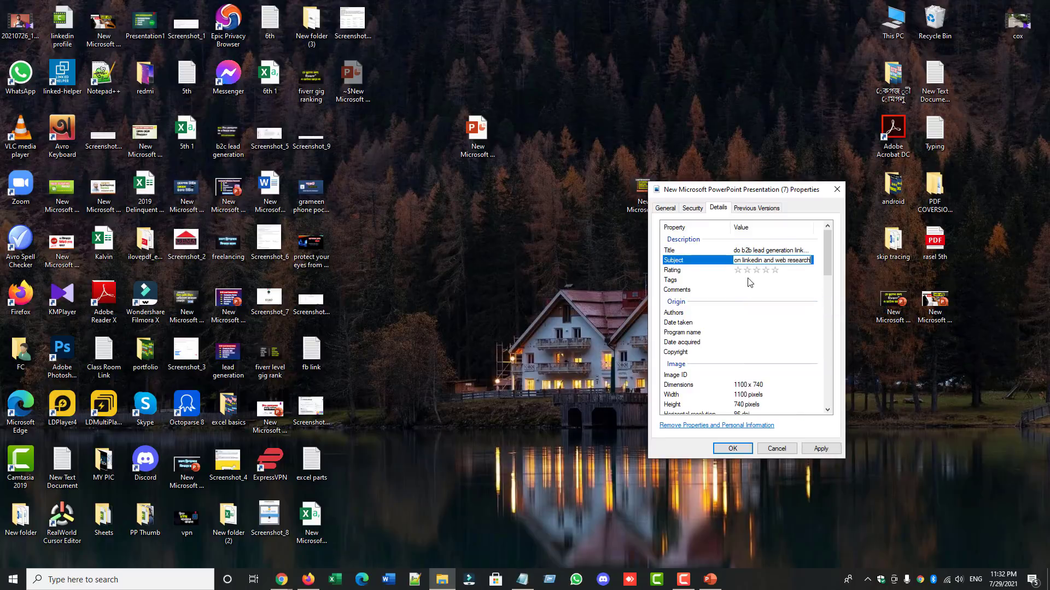
- Rate the image five stars and enter the tags "lead genetaion, data entry"
{"action": "left_click", "coordinate": [769, 272]}
{"action": "left_click", "coordinate": [776, 271]}
{"action": "left_click", "coordinate": [750, 280]}
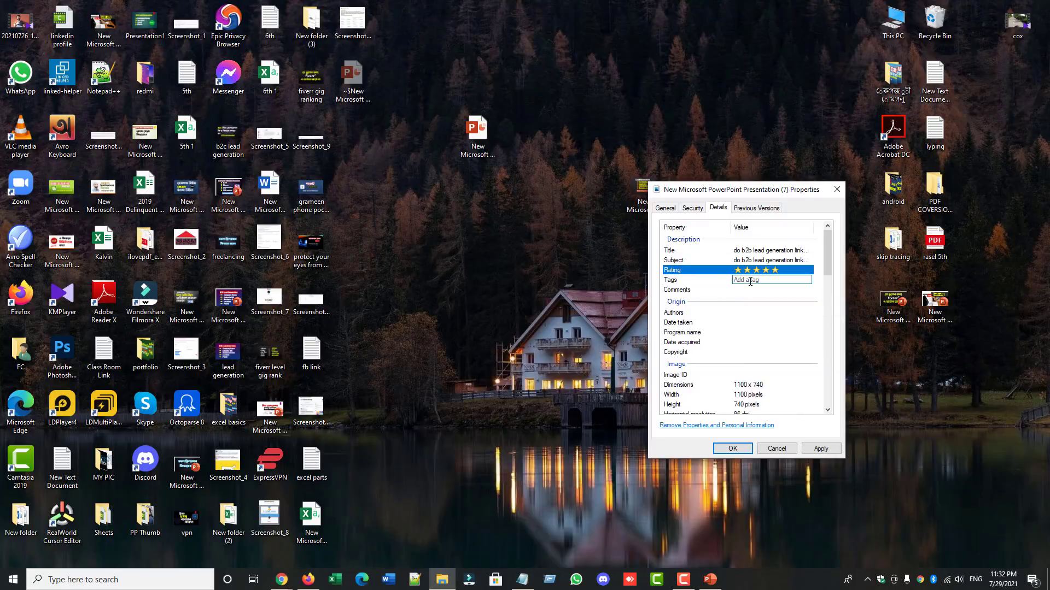
{"action": "type", "text": "lead genetaion, data entry"}
- Open the image's Comments property for editing, switch back to Fiverr in Chrome, and copy the entire gig description
{"action": "left_click", "coordinate": [735, 290]}
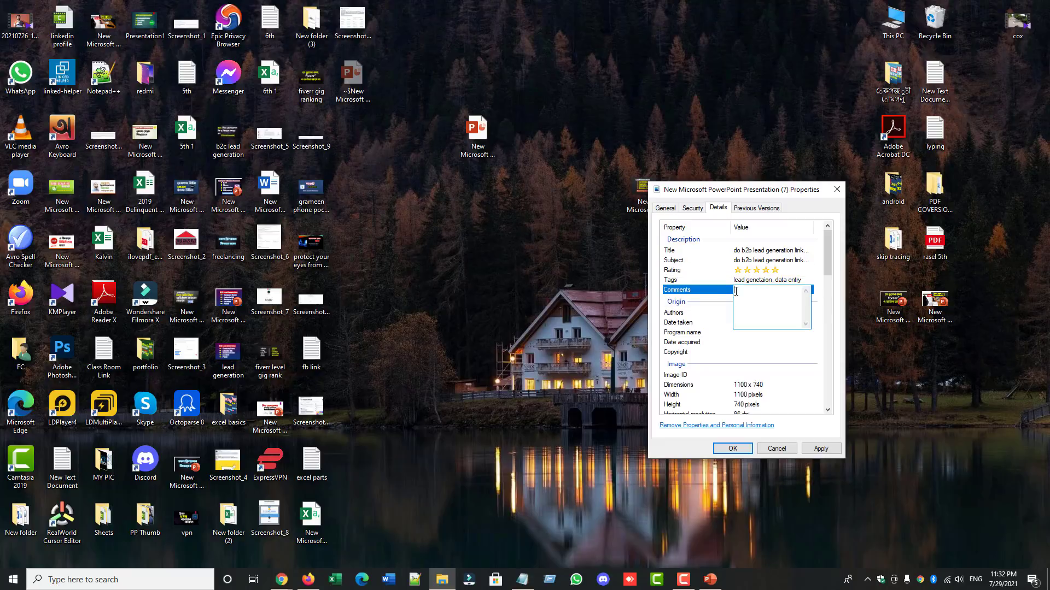
{"action": "left_click", "coordinate": [720, 290]}
{"action": "left_click", "coordinate": [743, 292]}
{"action": "left_click", "coordinate": [282, 579]}
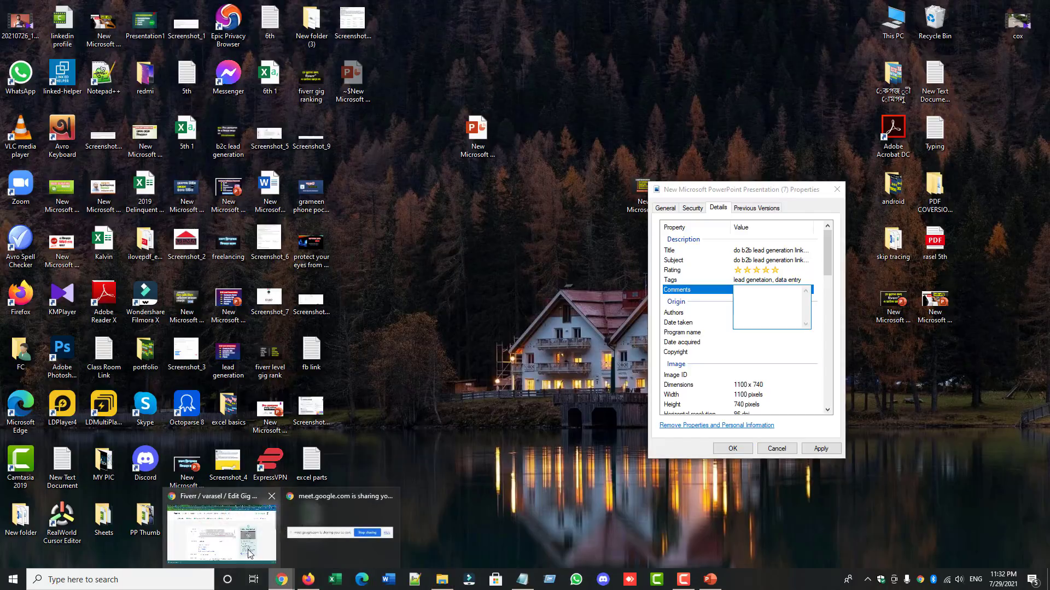
{"action": "left_click", "coordinate": [249, 553]}
{"action": "left_click", "coordinate": [327, 133]}
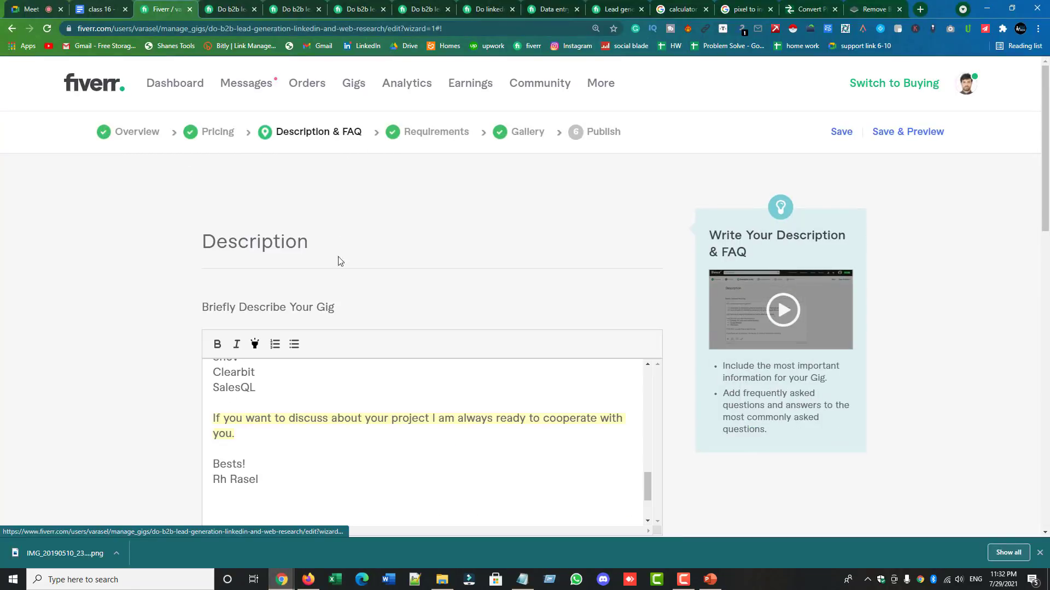
{"action": "left_click", "coordinate": [291, 406]}
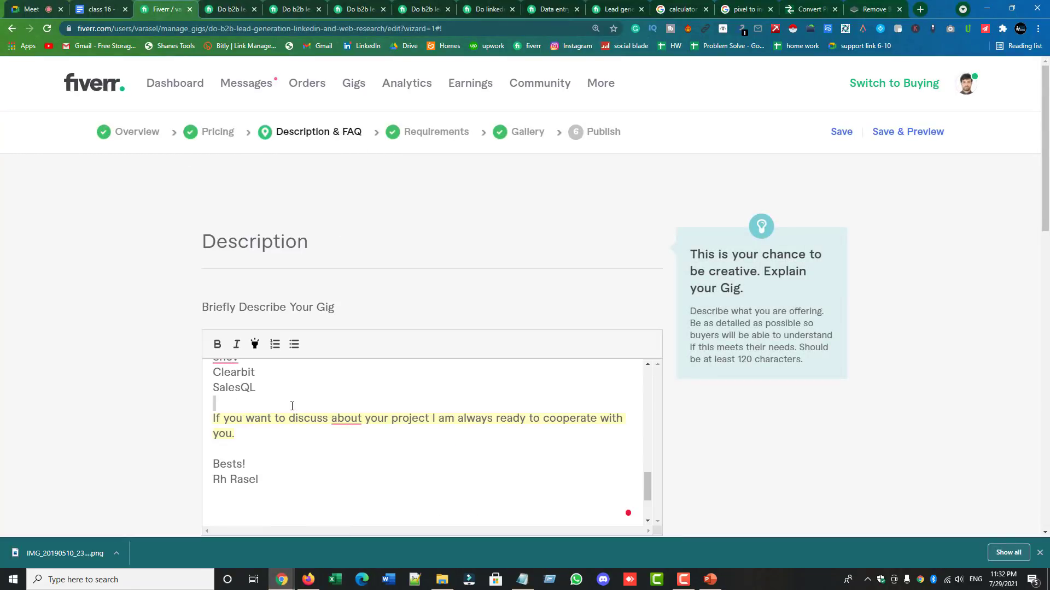
{"action": "key", "text": "ctrl+a"}
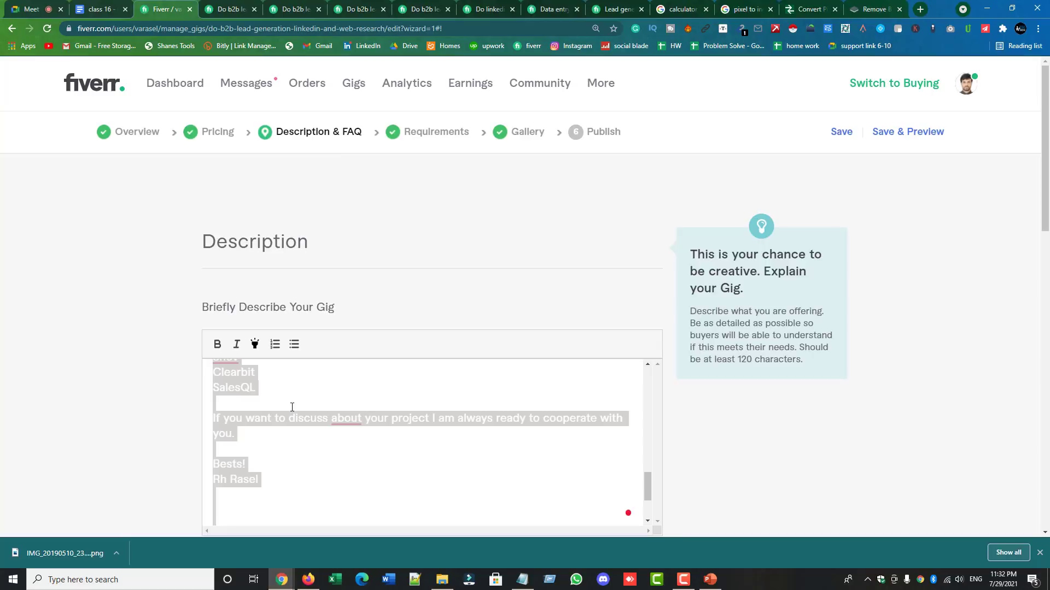
- Return to the image's properties and paste the gig description into Comments
{"action": "left_click", "coordinate": [987, 7]}
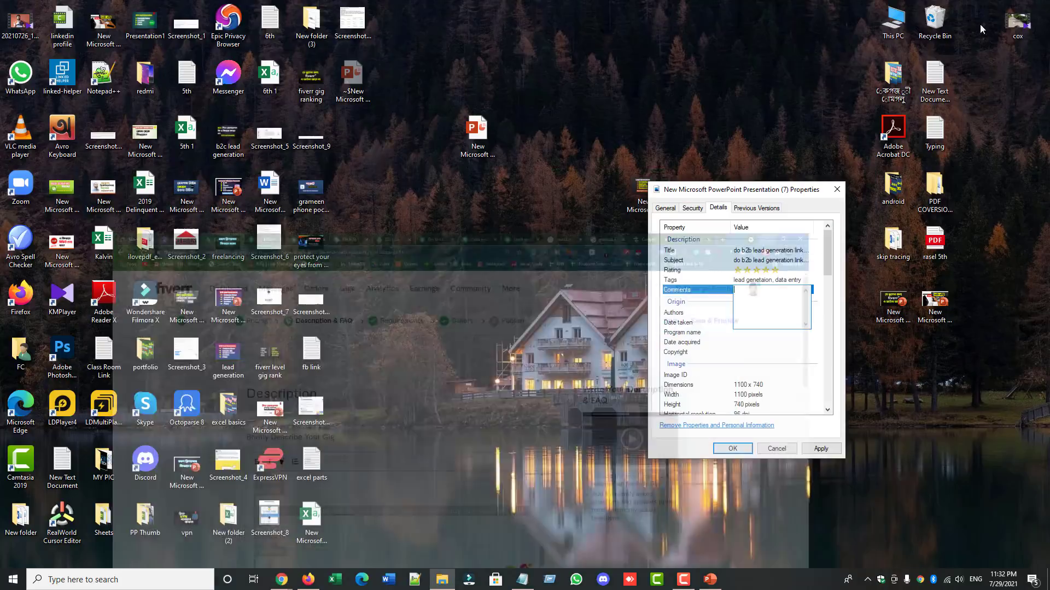
{"action": "right_click", "coordinate": [749, 291]}
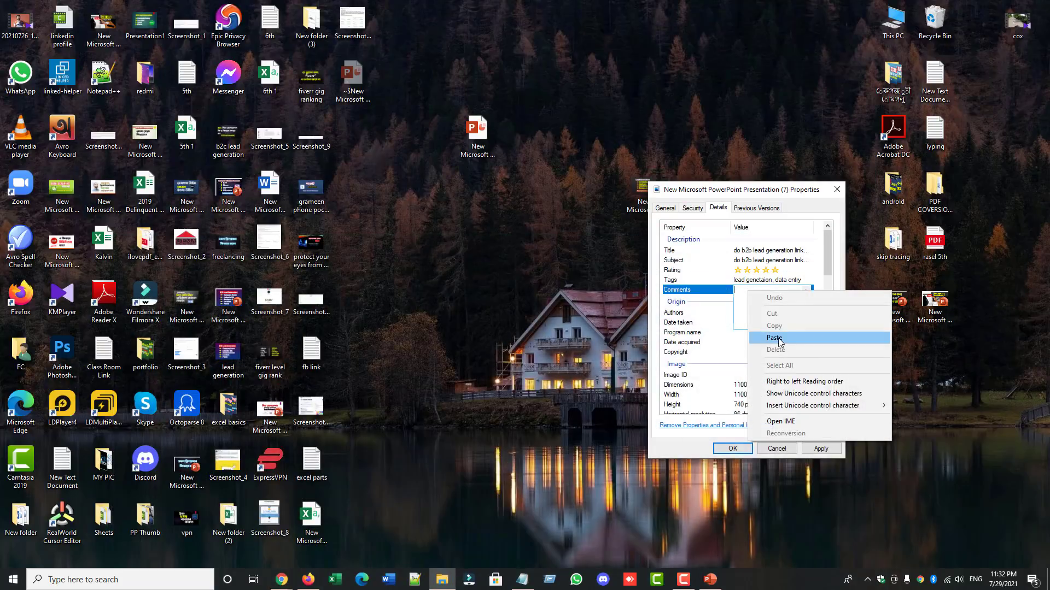
{"action": "left_click", "coordinate": [782, 337]}
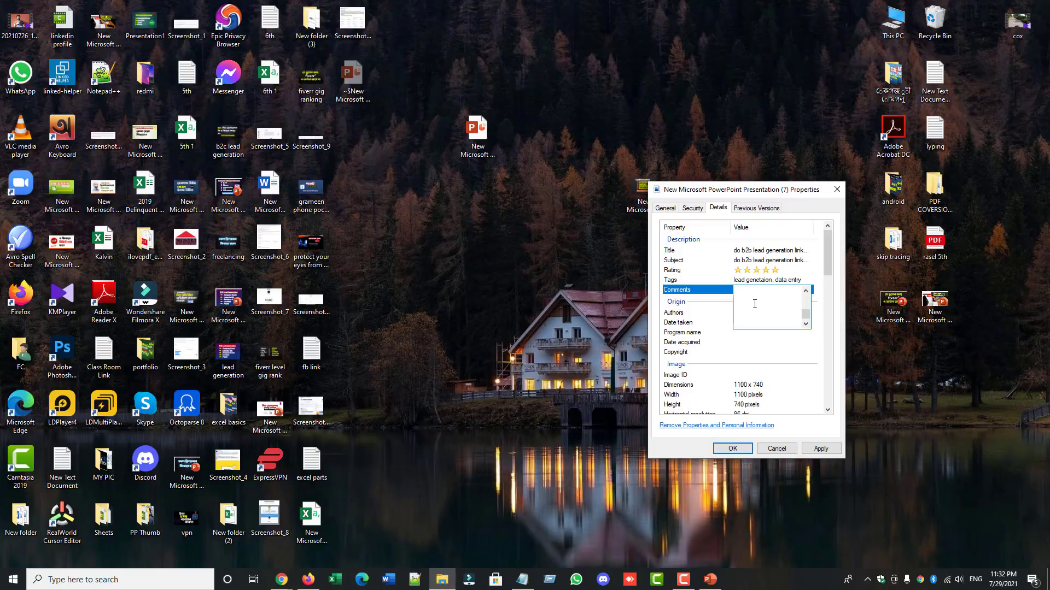
{"action": "scroll", "coordinate": [754, 304], "scroll_direction": "up", "scroll_amount": 2}
{"action": "scroll", "coordinate": [755, 303], "scroll_direction": "down", "scroll_amount": 1}
{"action": "scroll", "coordinate": [755, 302], "scroll_direction": "up", "scroll_amount": 1}
{"action": "scroll", "coordinate": [755, 301], "scroll_direction": "down", "scroll_amount": 2}
{"action": "left_click", "coordinate": [693, 268]}
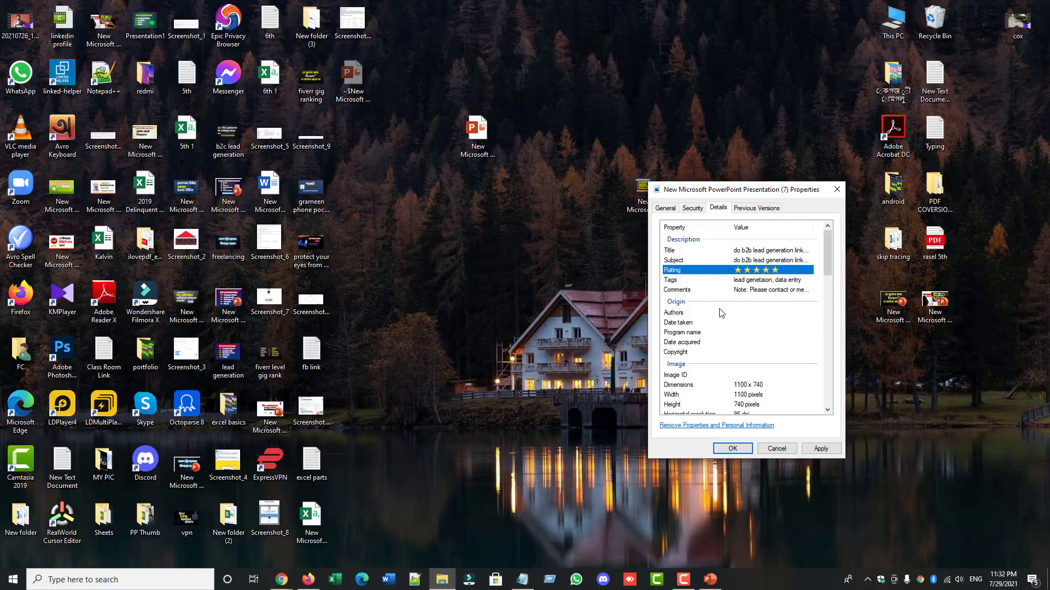
- Enter the author's name in the image's Authors property, then apply the changes and close the properties
{"action": "left_click", "coordinate": [753, 312]}
{"action": "type", "text": "rhrasel"}
{"action": "left_click", "coordinate": [748, 334]}
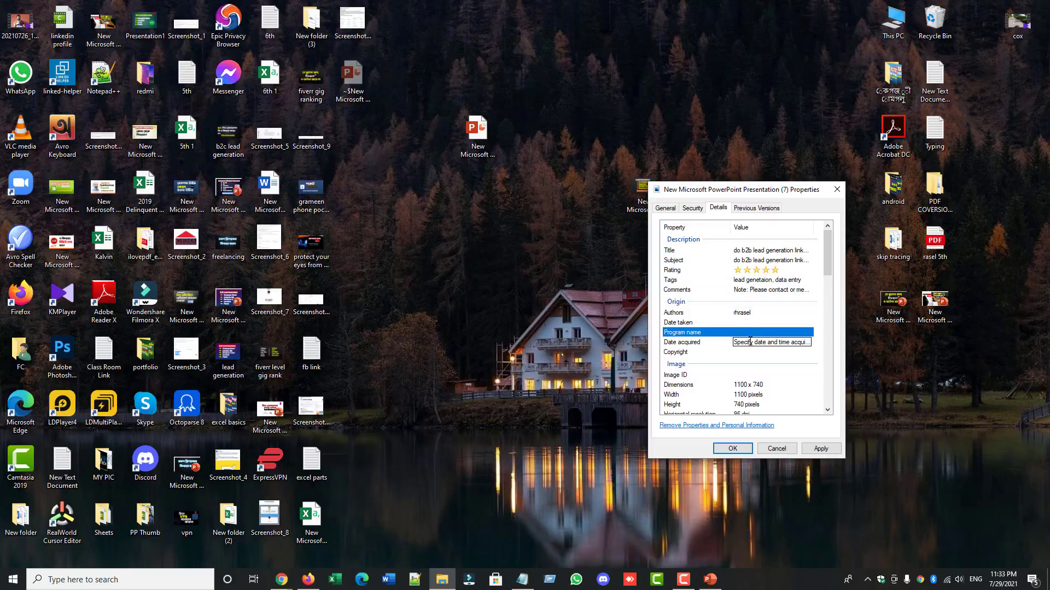
{"action": "left_click", "coordinate": [757, 371]}
{"action": "scroll", "coordinate": [757, 366], "scroll_direction": "down", "scroll_amount": 7}
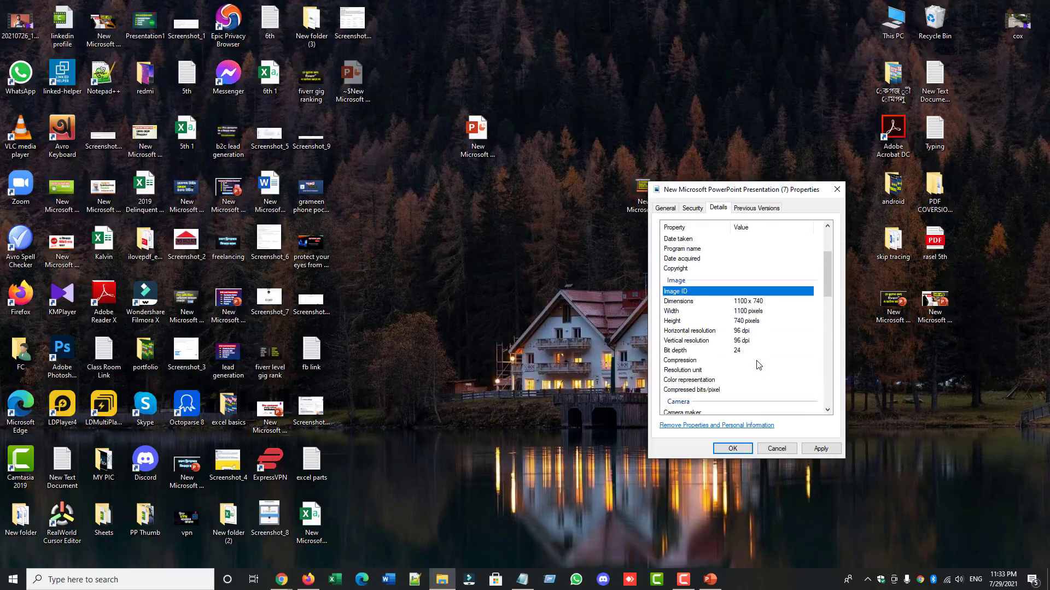
{"action": "left_click", "coordinate": [821, 452]}
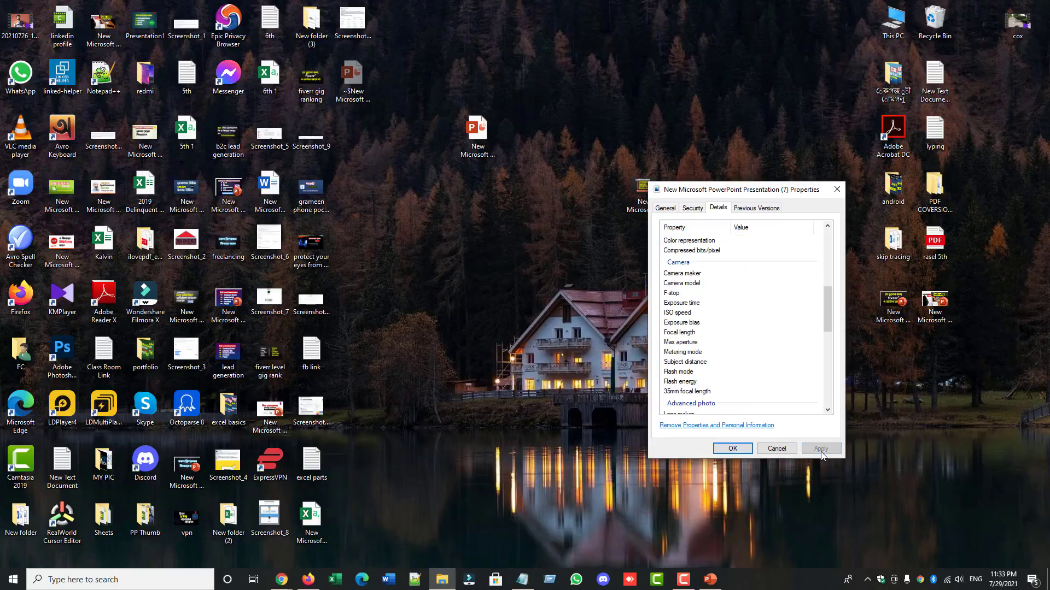
{"action": "left_click", "coordinate": [731, 448]}
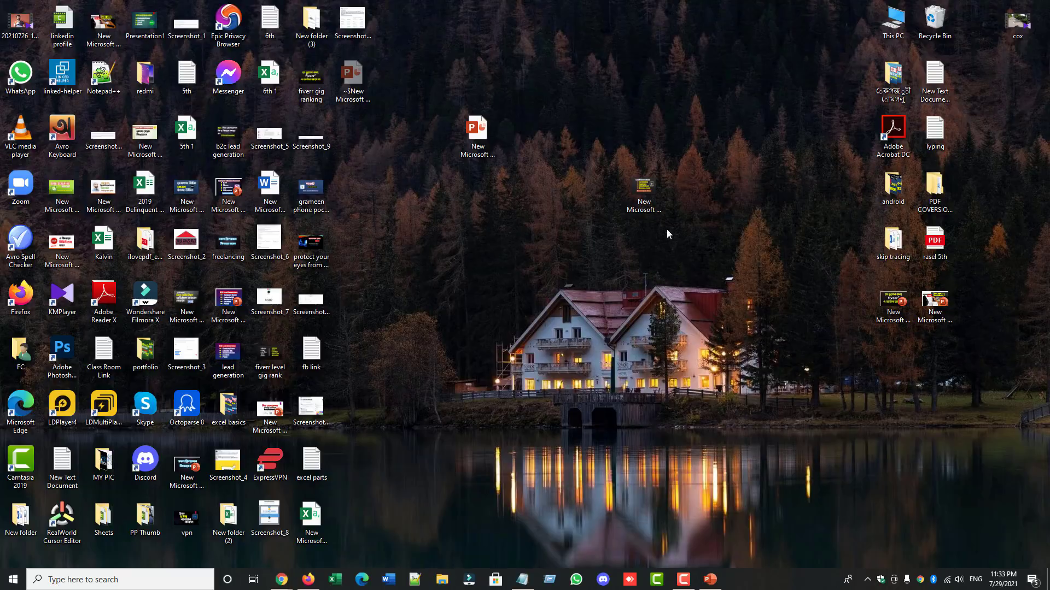
- Reopen the gig image's detailed file properties and open its Title for editing
{"action": "right_click", "coordinate": [649, 205]}
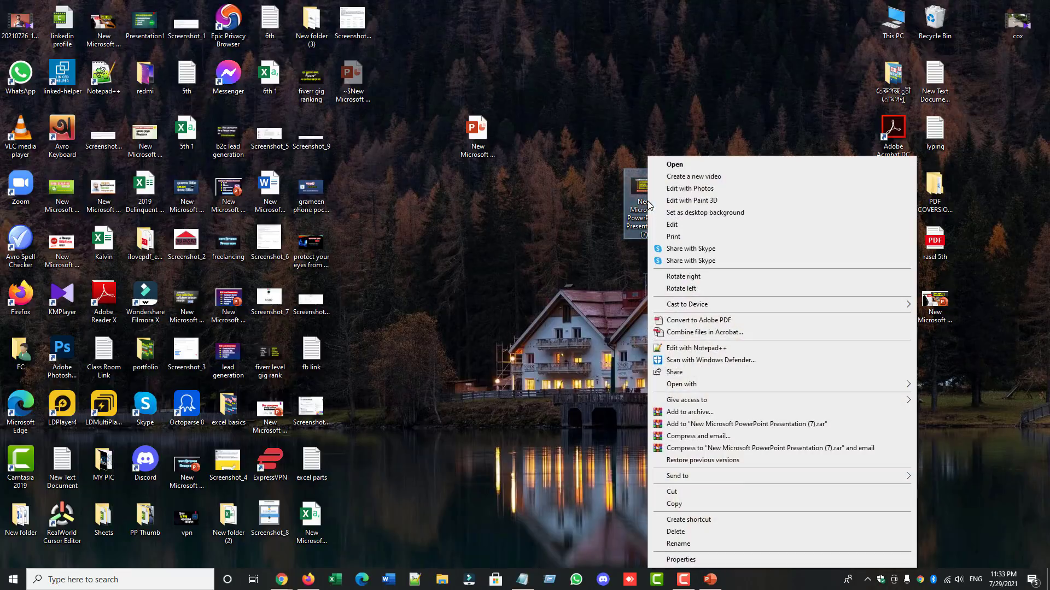
{"action": "left_click", "coordinate": [678, 561]}
{"action": "left_click", "coordinate": [722, 227]}
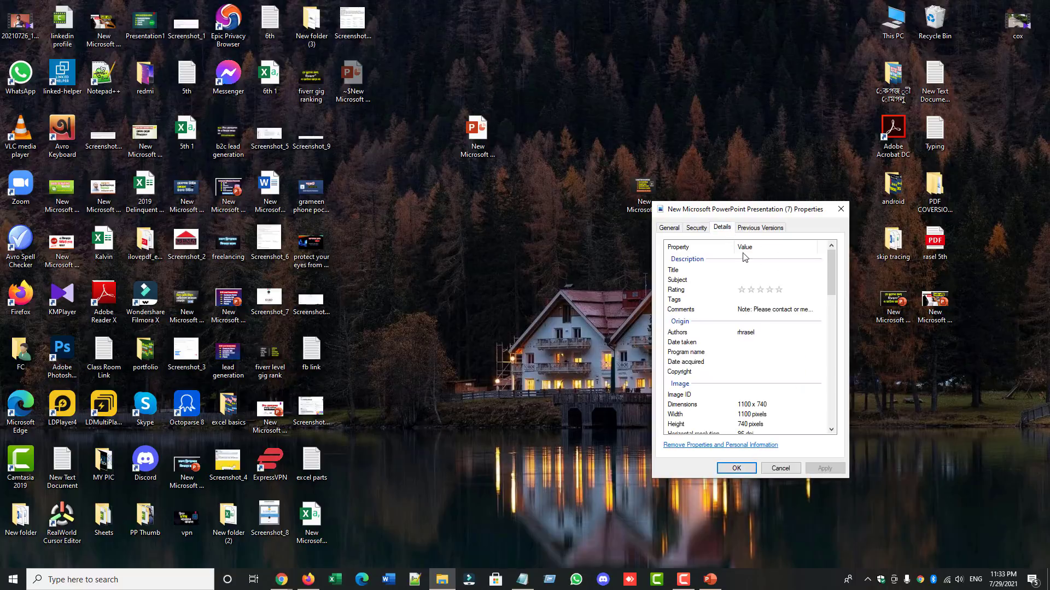
{"action": "left_click", "coordinate": [744, 271]}
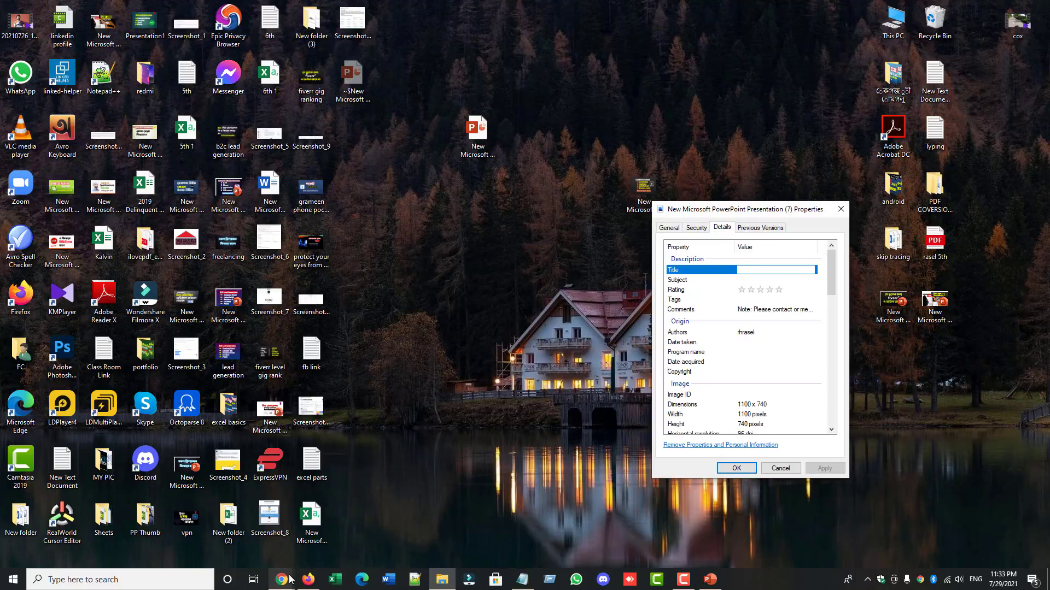
- Switch to the Fiverr gig's Overview in Chrome and copy "do b2b lead generation linkedin and web research" from the title
{"action": "mouse_move", "coordinate": [281, 580]}
{"action": "left_click", "coordinate": [224, 519]}
{"action": "left_click", "coordinate": [131, 134]}
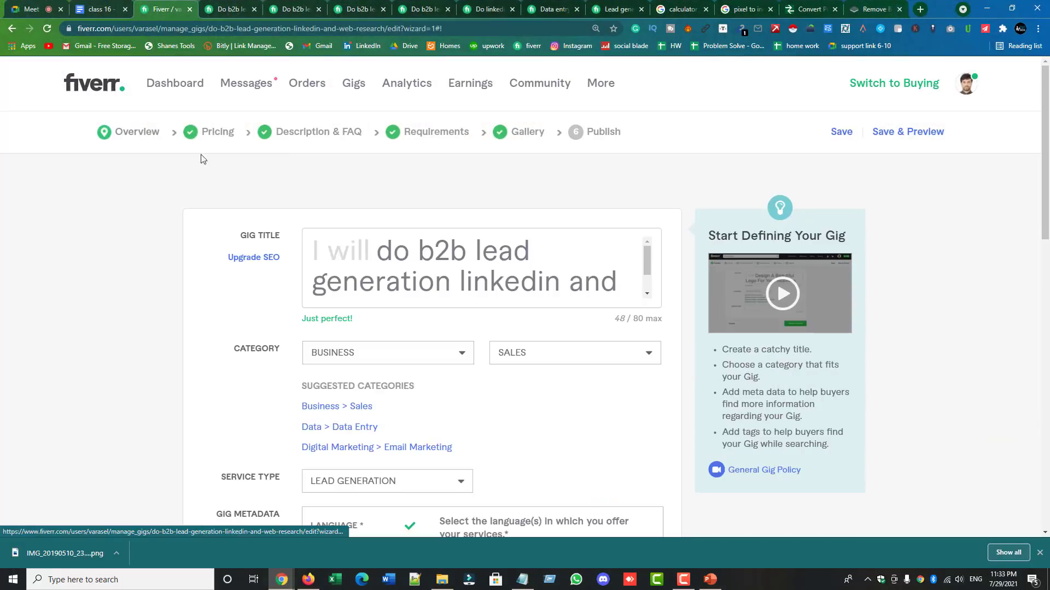
{"action": "left_click_drag", "start_coordinate": [628, 293], "coordinate": [420, 245]}
{"action": "right_click", "coordinate": [420, 245]}
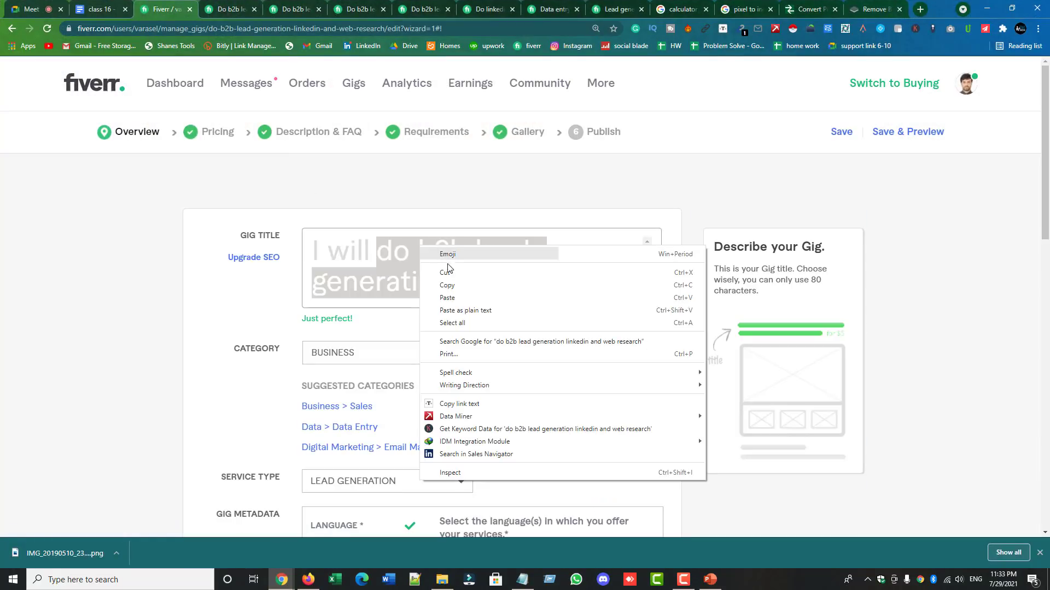
{"action": "left_click", "coordinate": [451, 286]}
- Return to the image's properties, paste the gig title into Title, set a five-star rating, and save the changes
{"action": "left_click", "coordinate": [709, 579]}
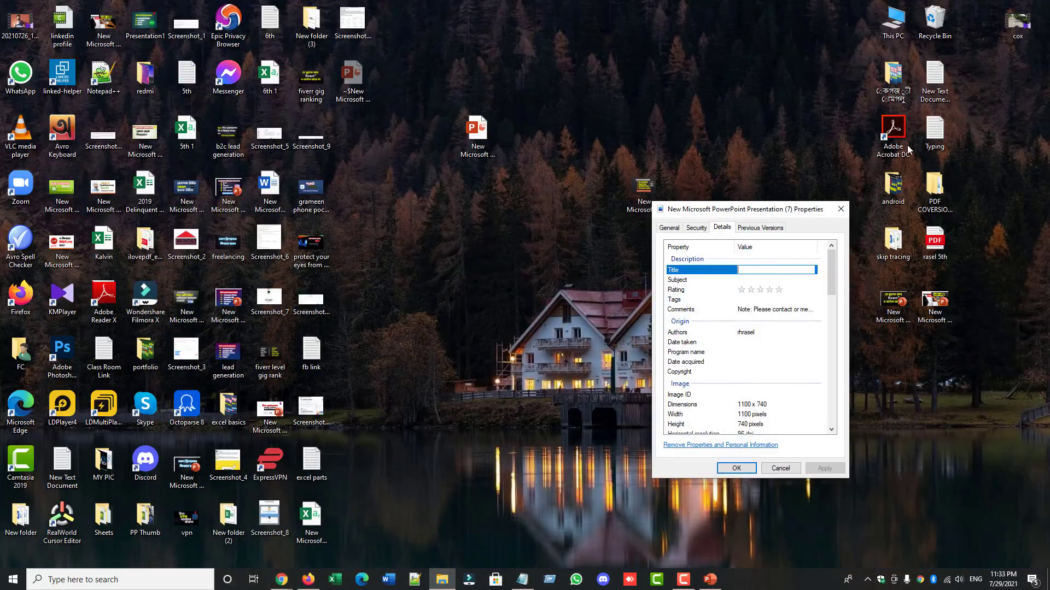
{"action": "right_click", "coordinate": [749, 270]}
{"action": "left_click", "coordinate": [784, 318]}
{"action": "left_click", "coordinate": [779, 290]}
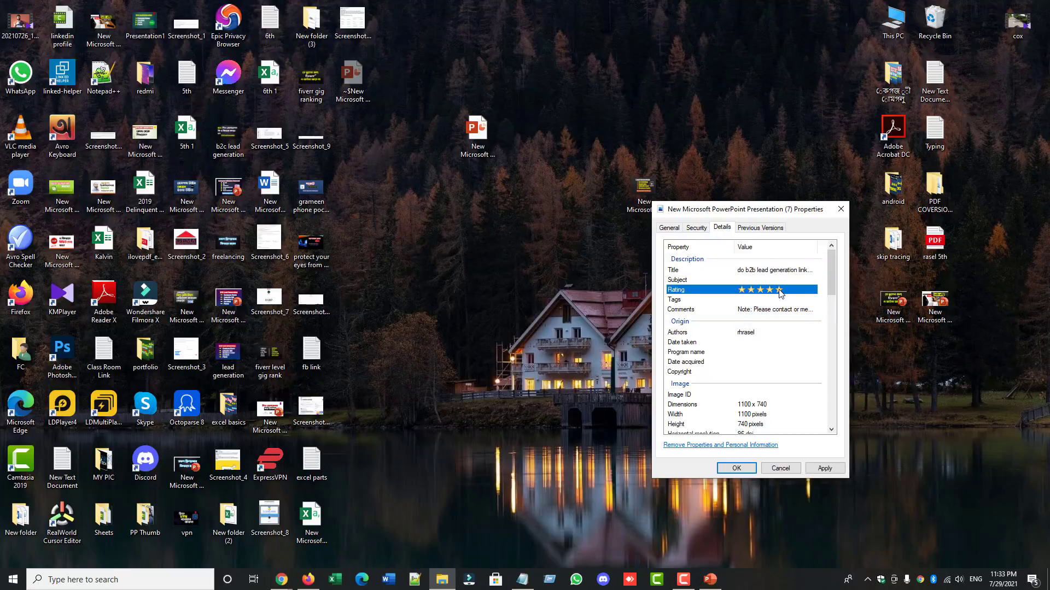
{"action": "left_click", "coordinate": [736, 470]}
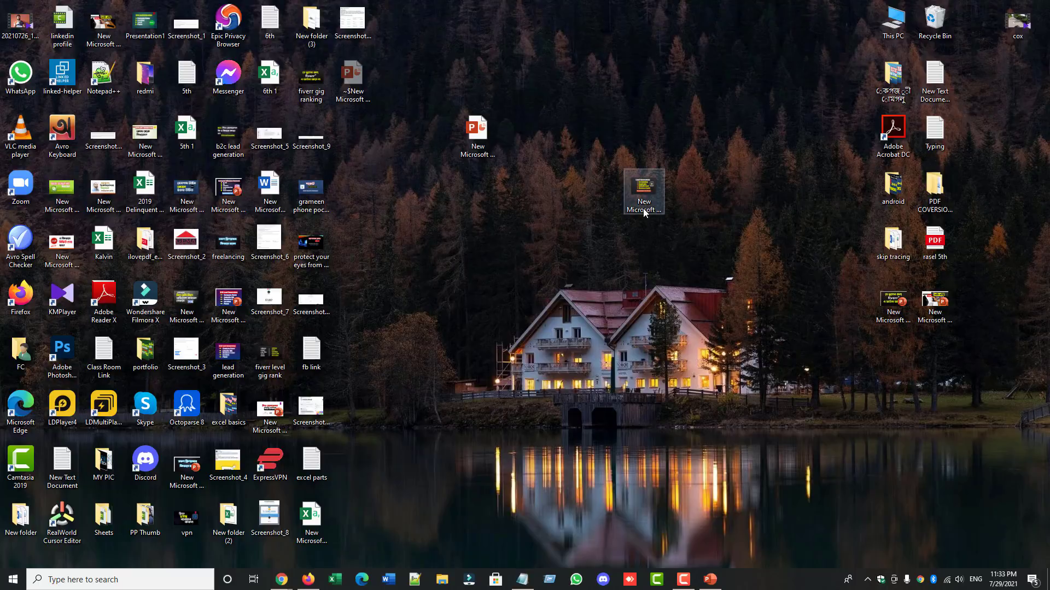
- Switch to the Fiverr gig editor in Chrome and open the Gallery step at its image upload area
{"action": "mouse_move", "coordinate": [276, 582]}
{"action": "left_click", "coordinate": [222, 530]}
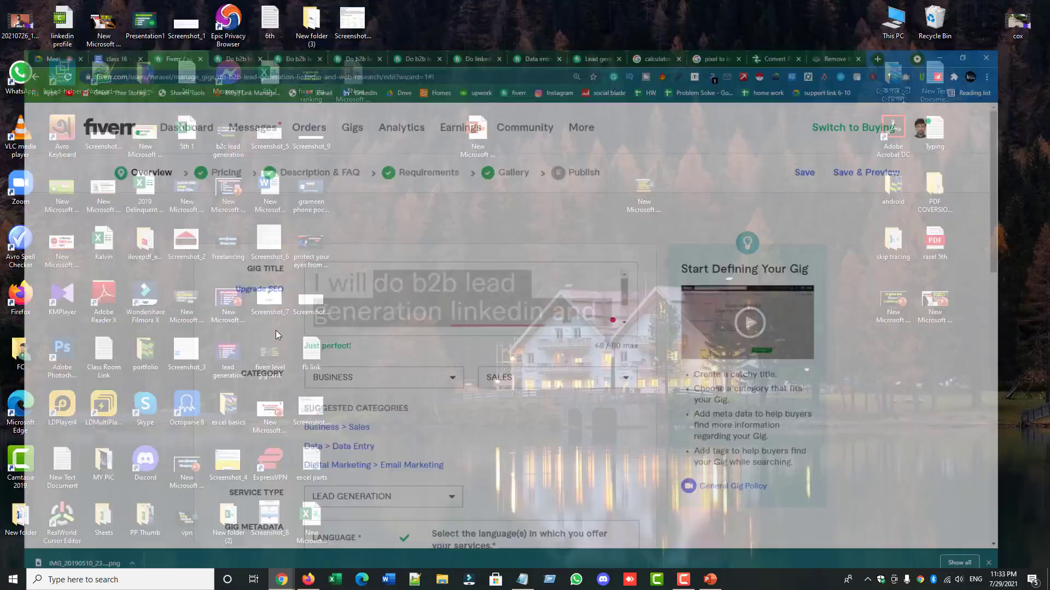
{"action": "left_click", "coordinate": [538, 138]}
{"action": "scroll", "coordinate": [394, 394], "scroll_direction": "down", "scroll_amount": 3}
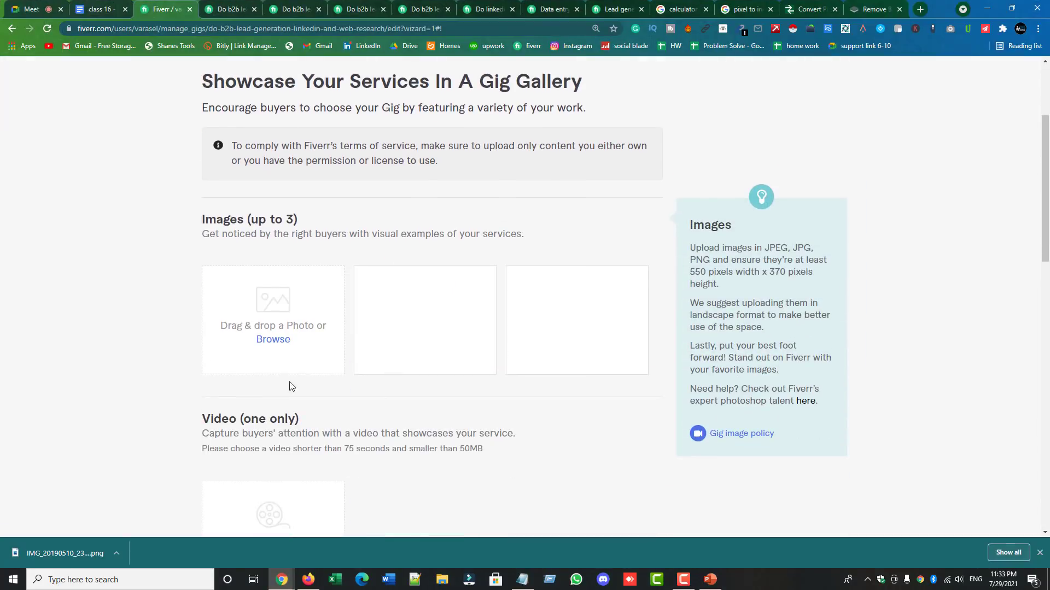
- Upload the Desktop image "New Microsoft PowerPoint Presentation (7)" with the Lead Generation design as the first gallery image
{"action": "left_click", "coordinate": [276, 341]}
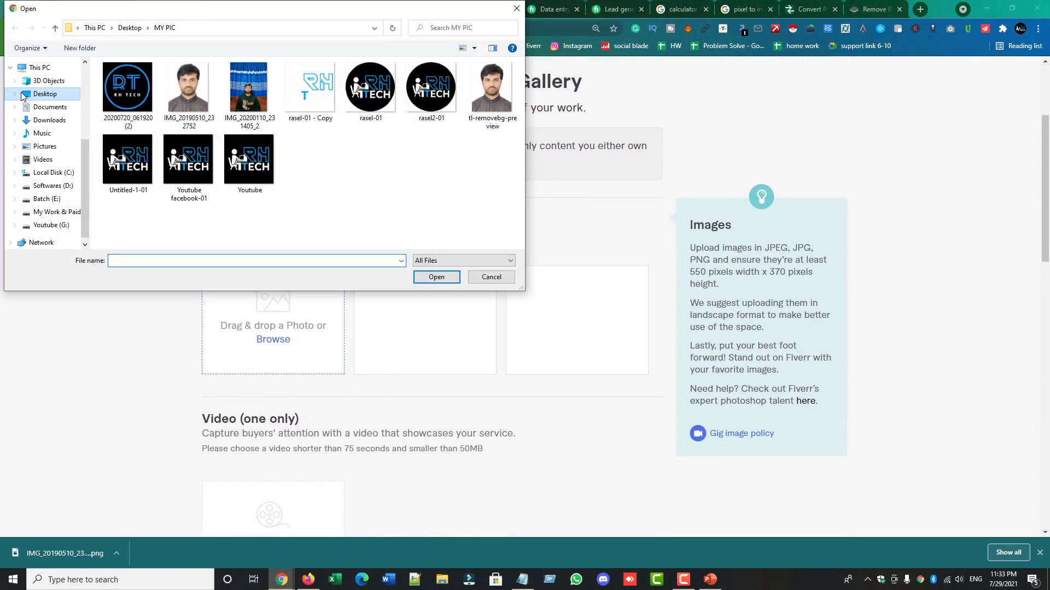
{"action": "left_click", "coordinate": [45, 94]}
{"action": "scroll", "coordinate": [390, 220], "scroll_direction": "down", "scroll_amount": 15}
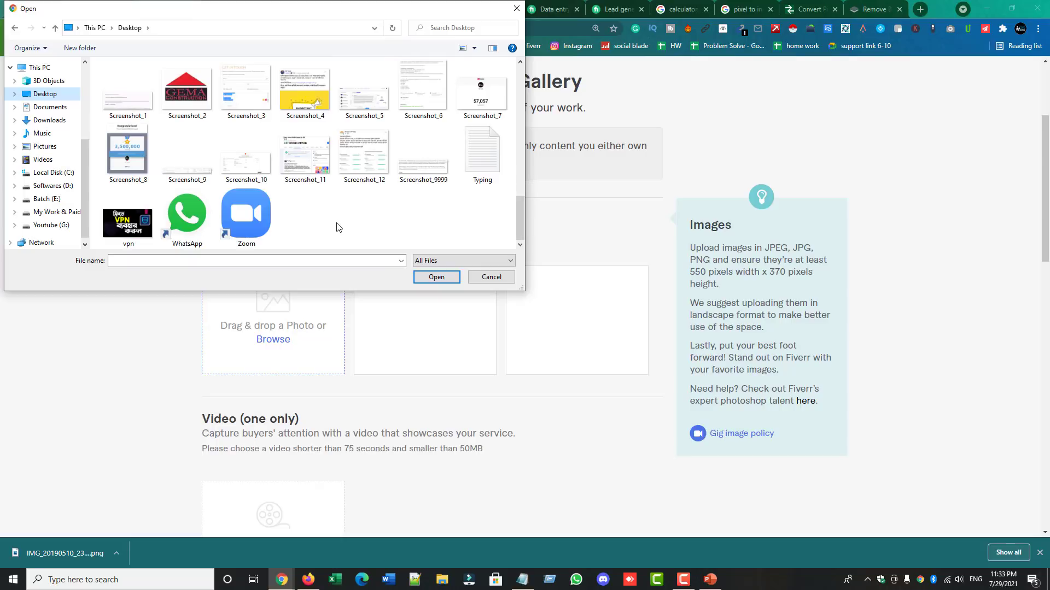
{"action": "scroll", "coordinate": [337, 227], "scroll_direction": "up", "scroll_amount": 3}
{"action": "left_click", "coordinate": [313, 105]}
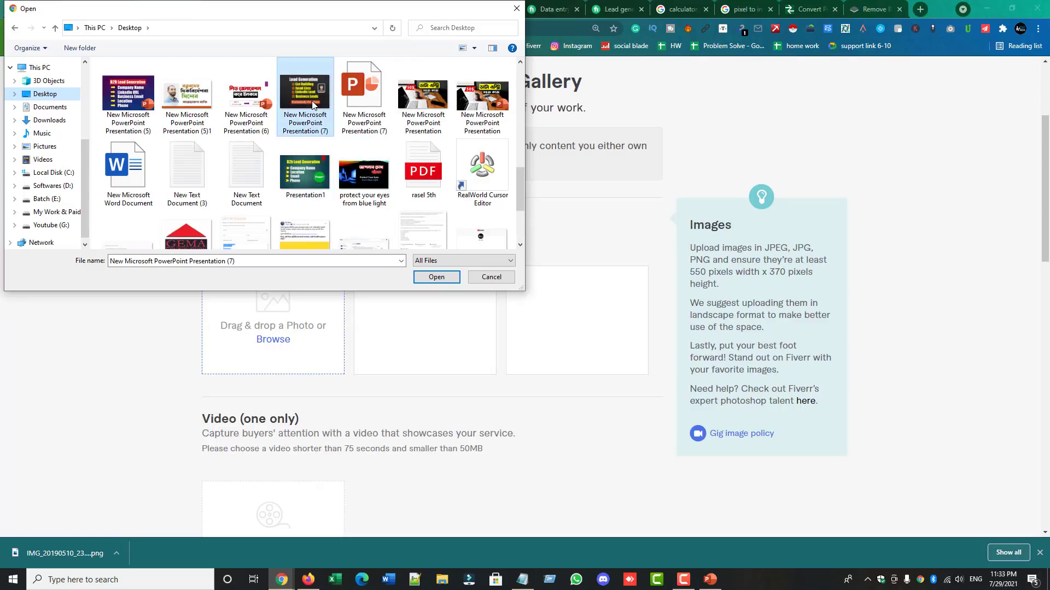
{"action": "left_click", "coordinate": [436, 277]}
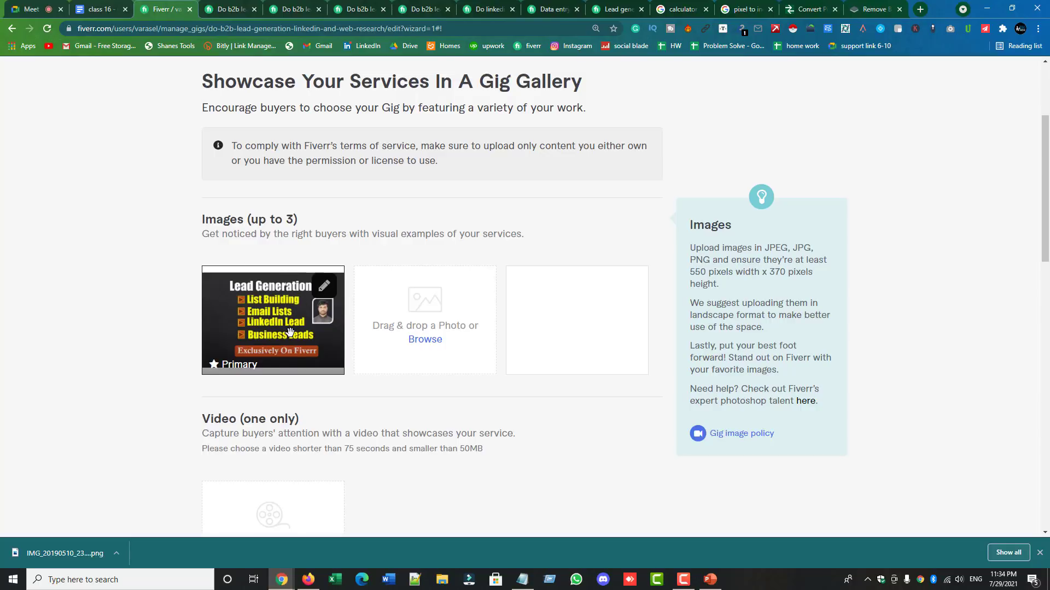
- Save the Gallery step, continue to Publish, and publish the gig
{"action": "scroll", "coordinate": [481, 327], "scroll_direction": "up", "scroll_amount": 3}
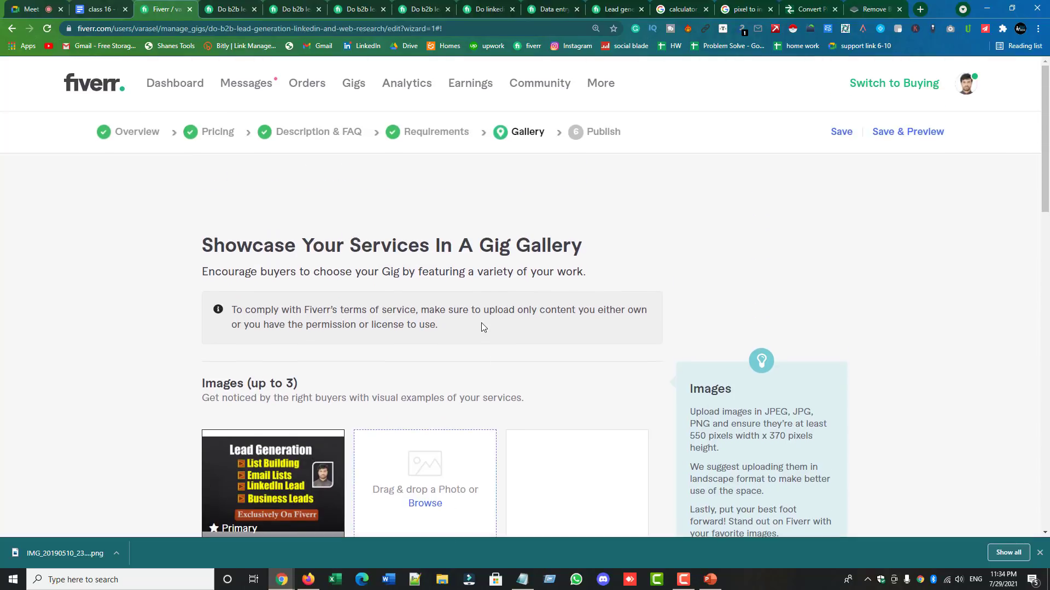
{"action": "scroll", "coordinate": [481, 326], "scroll_direction": "down", "scroll_amount": 7}
{"action": "scroll", "coordinate": [481, 327], "scroll_direction": "down", "scroll_amount": 7}
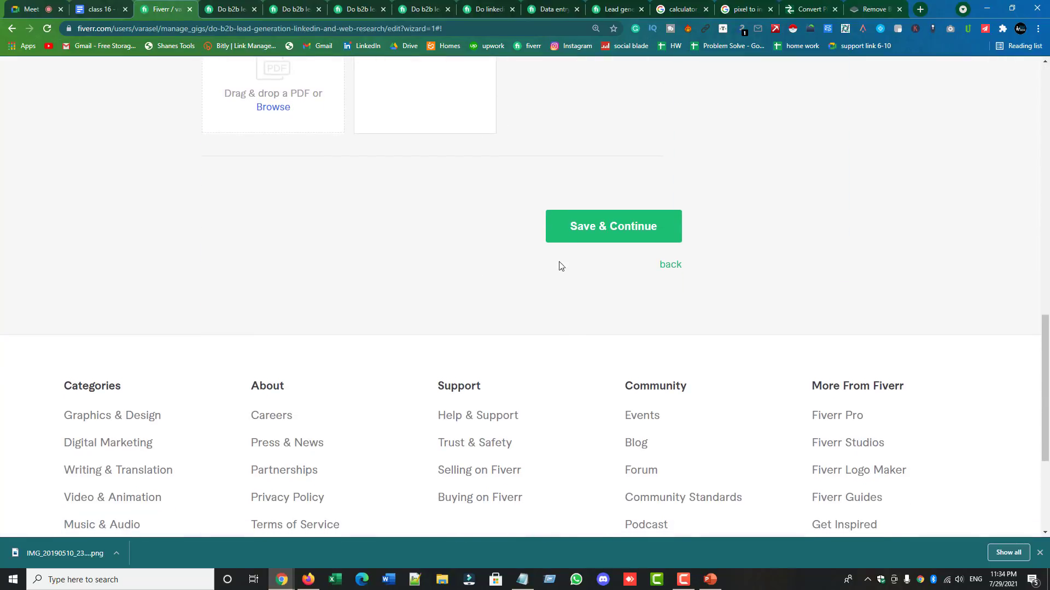
{"action": "left_click", "coordinate": [580, 235]}
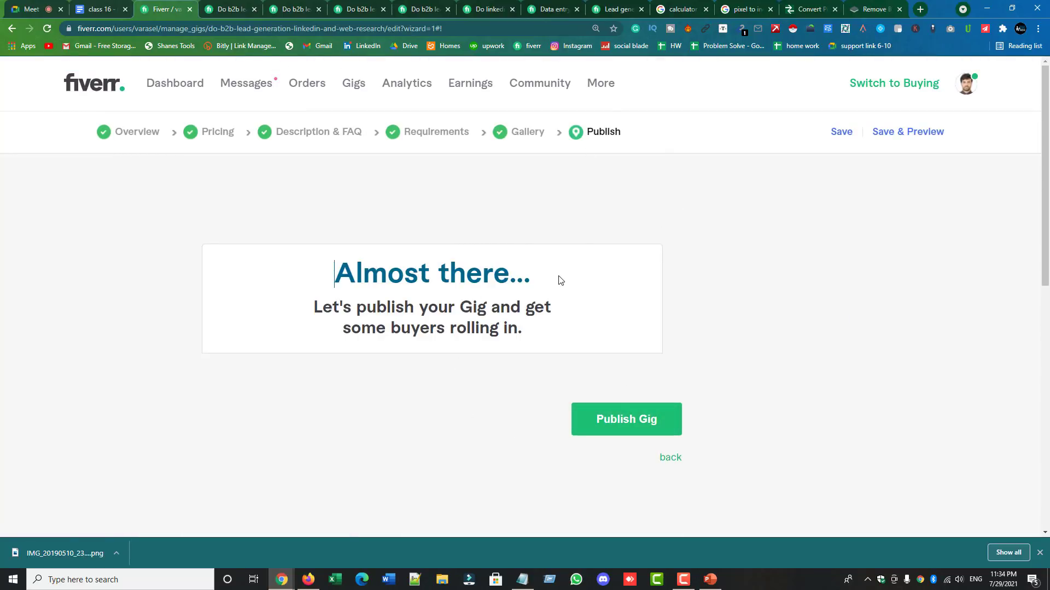
{"action": "left_click", "coordinate": [613, 420]}
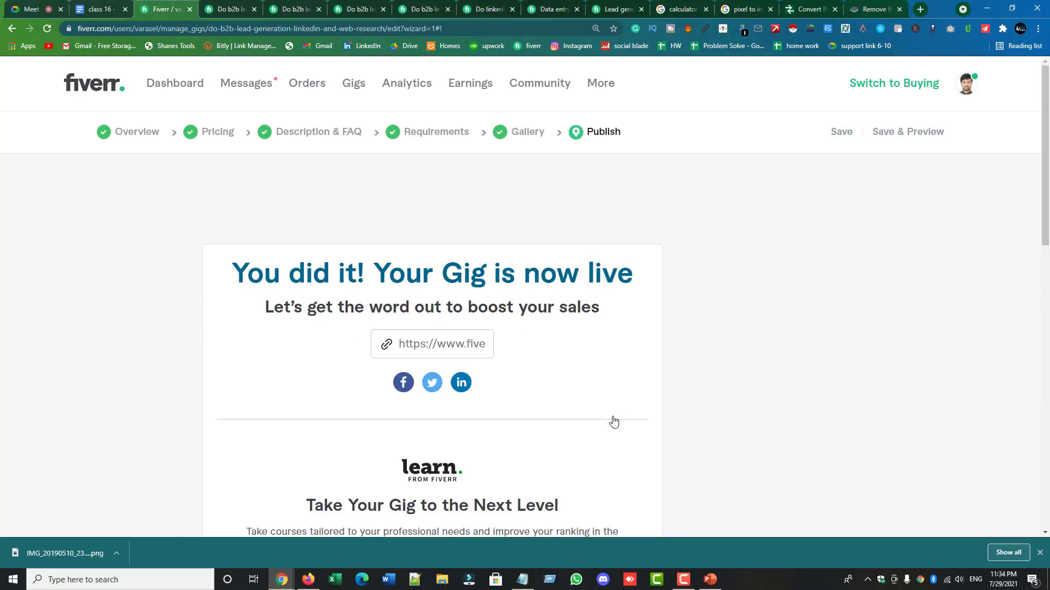
- Look over the published gig's link and sharing options, and open the seller's own profile page
{"action": "scroll", "coordinate": [535, 166], "scroll_direction": "down", "scroll_amount": 3}
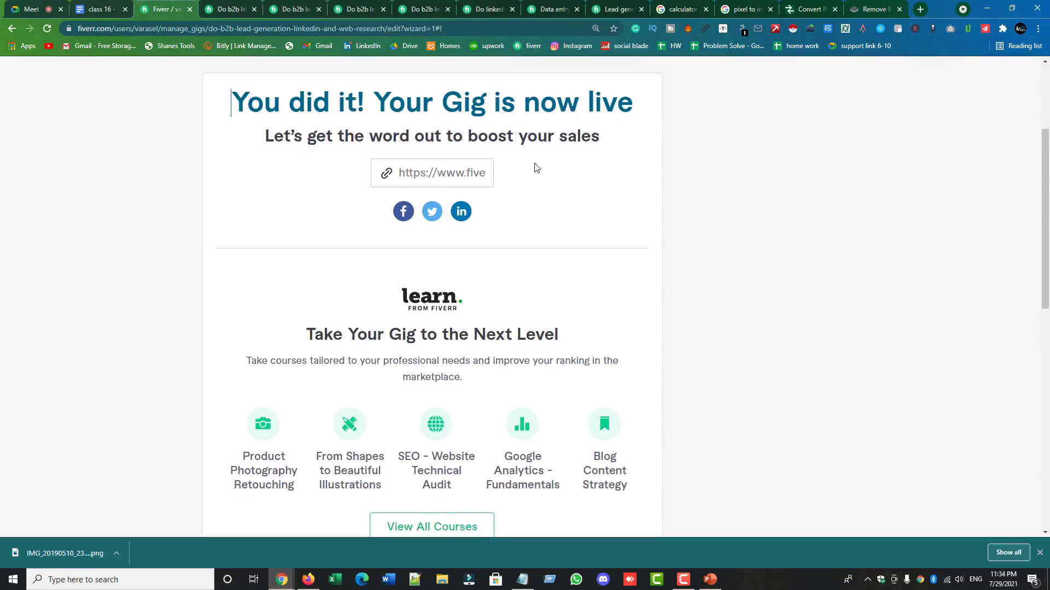
{"action": "scroll", "coordinate": [258, 232], "scroll_direction": "up", "scroll_amount": 2}
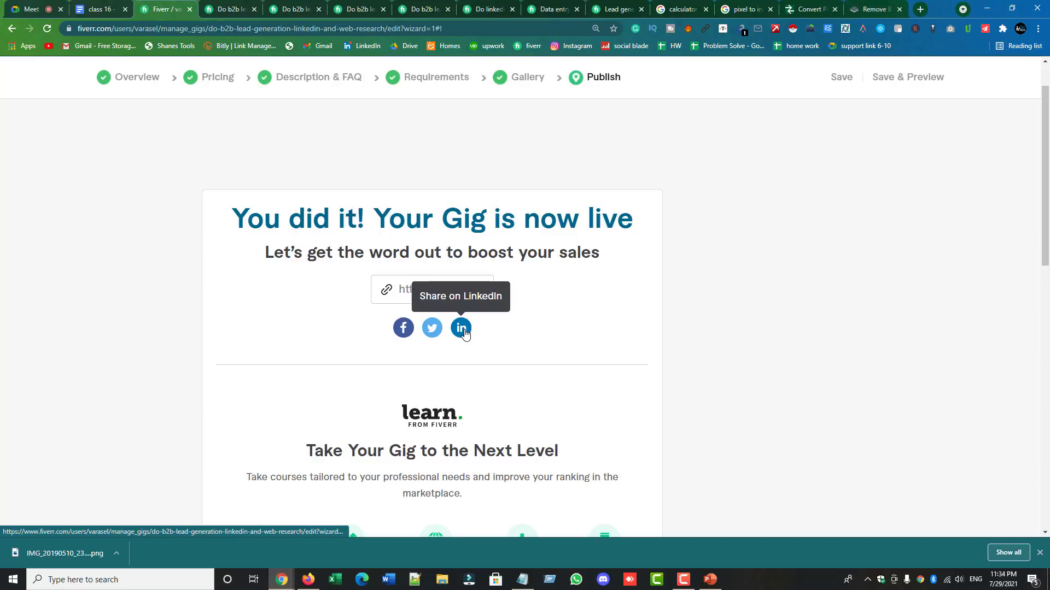
{"action": "scroll", "coordinate": [464, 334], "scroll_direction": "up", "scroll_amount": 1}
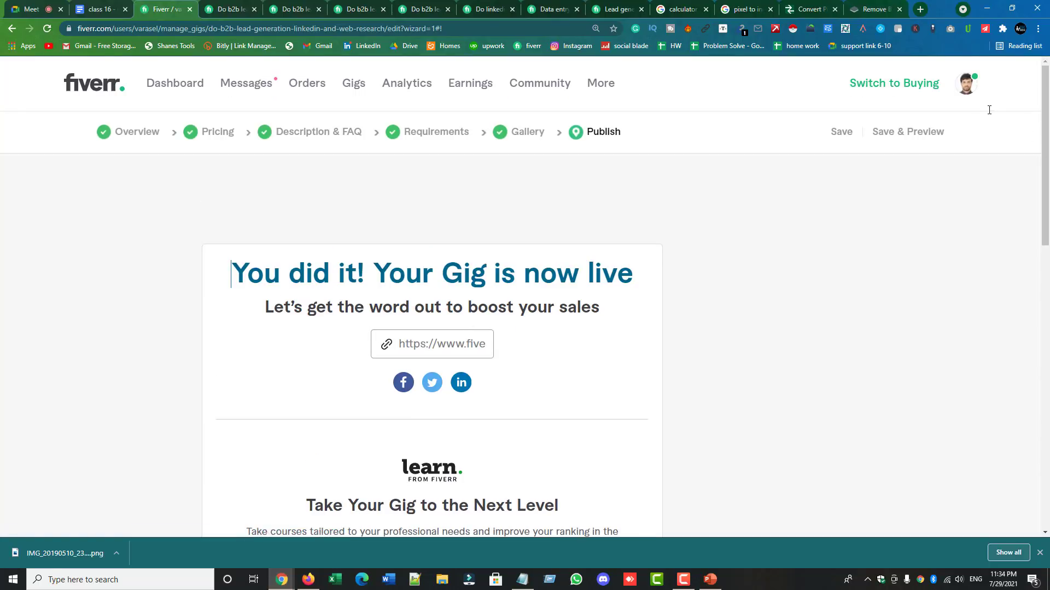
{"action": "left_click", "coordinate": [966, 85]}
{"action": "left_click", "coordinate": [861, 126]}
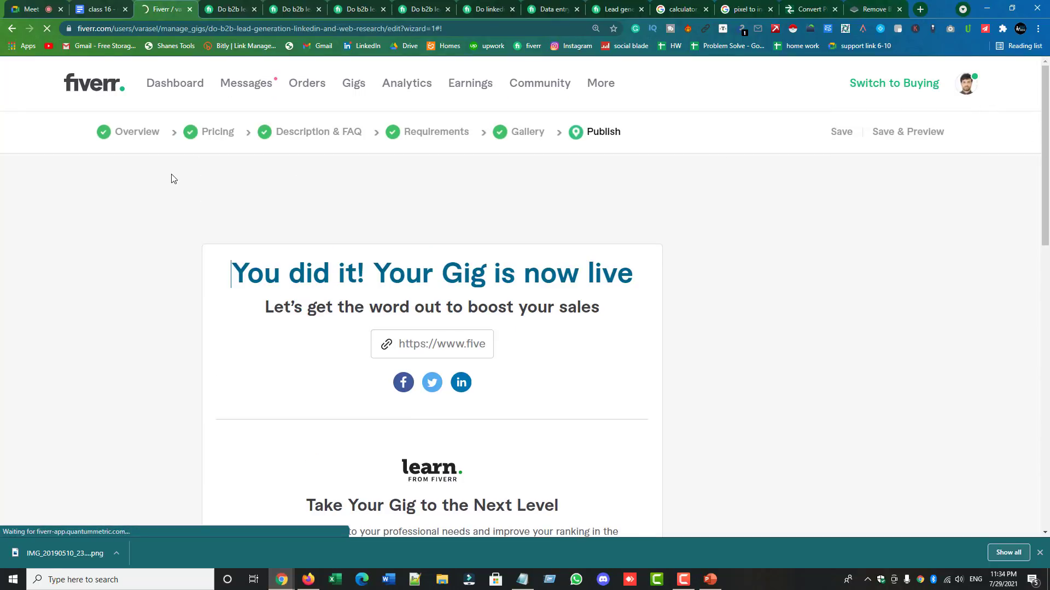